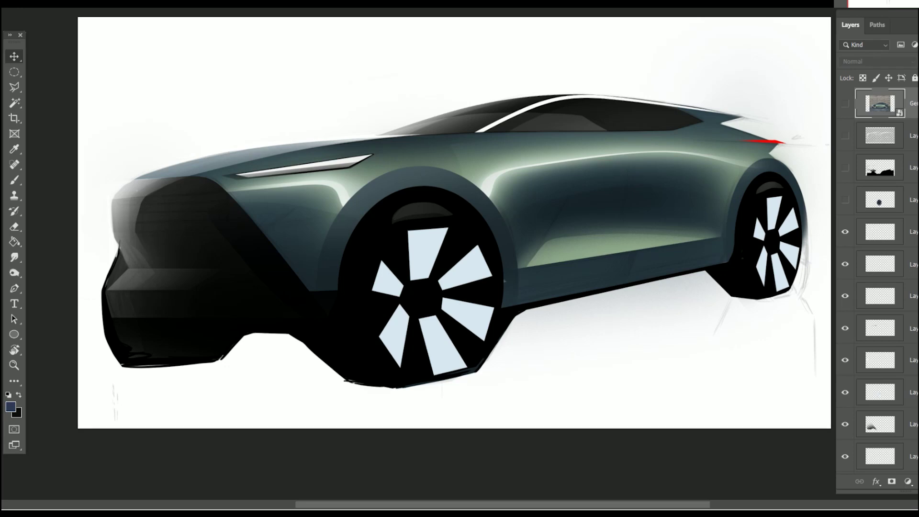
- Turn on the sketch-lines layer and set its blend mode to Lighten over the SUV rendering
click(881, 232)
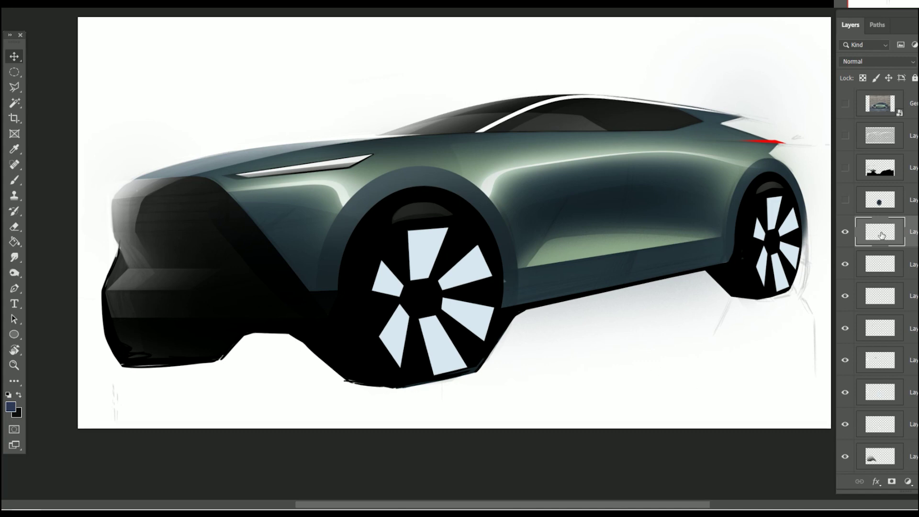
drag(633, 278, 655, 239)
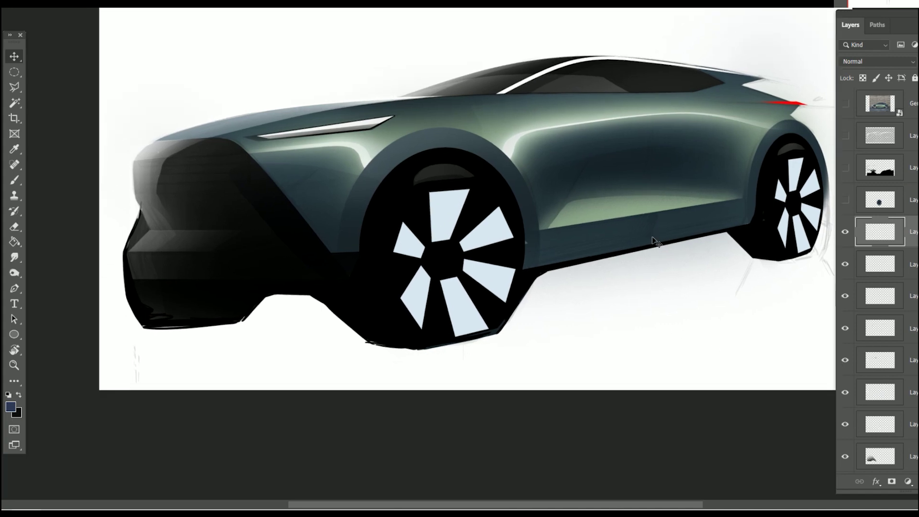
click(846, 136)
click(846, 137)
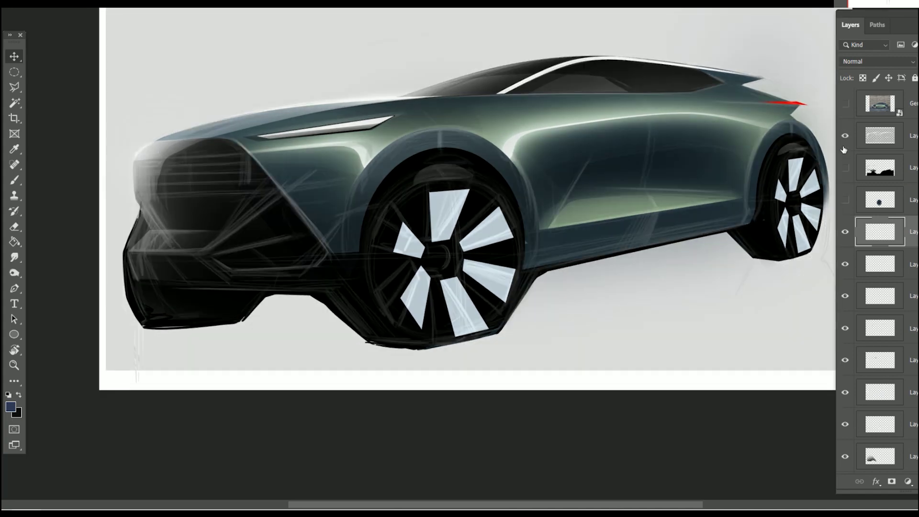
click(880, 135)
click(882, 64)
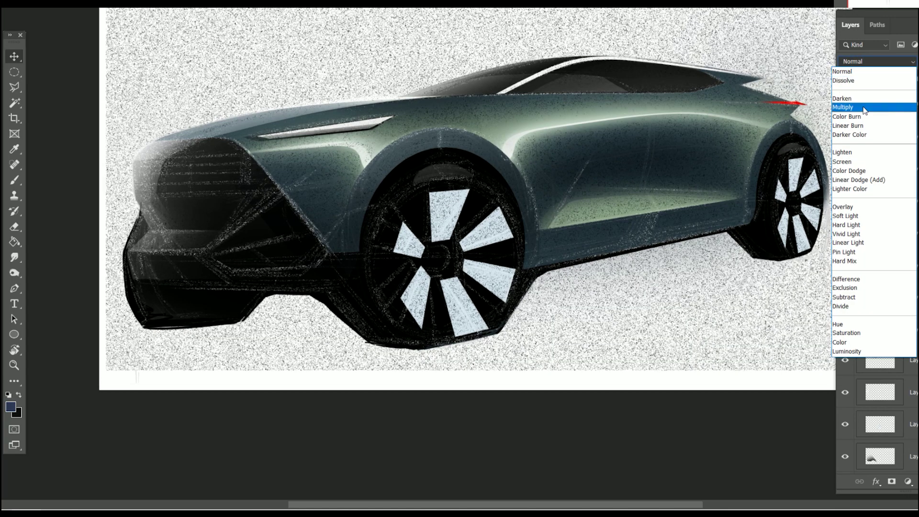
click(853, 151)
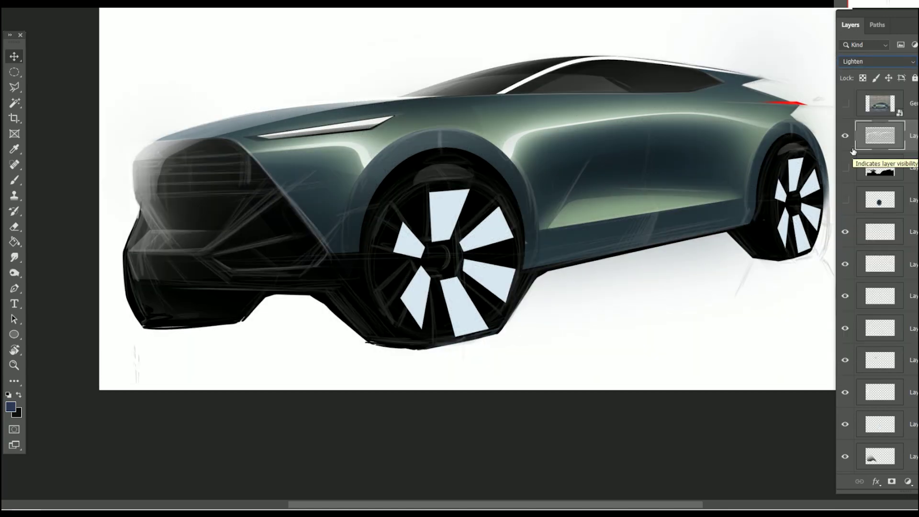
click(891, 201)
click(913, 233)
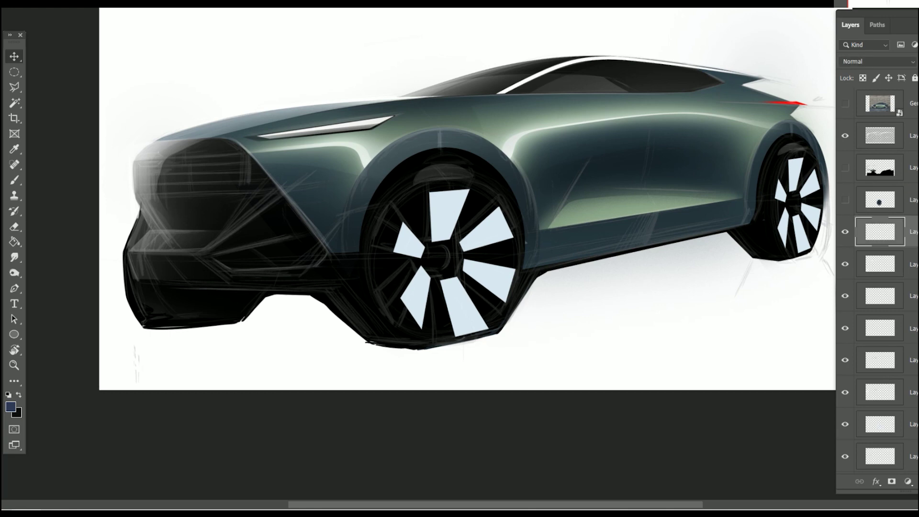
- Check the brush presets and swap the foreground and background colours
key(b)
right_click(486, 283)
click(593, 458)
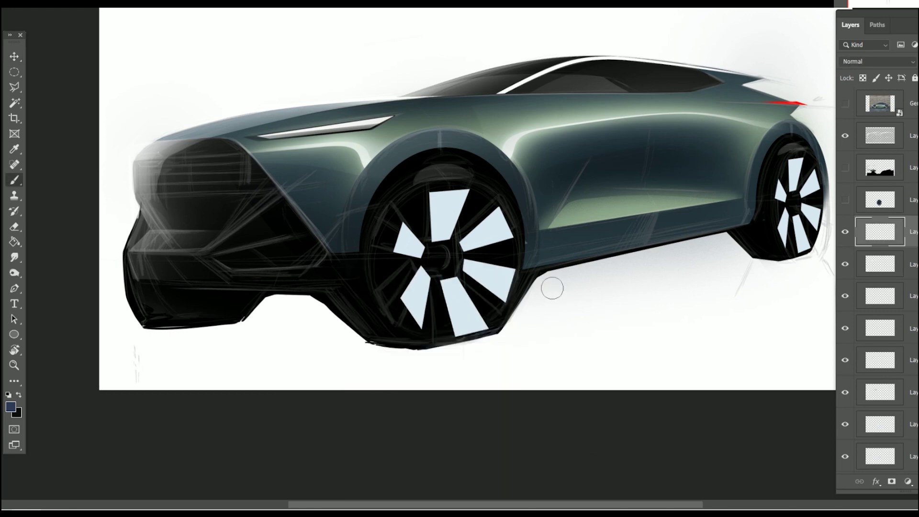
key(v)
click(343, 282)
key(x)
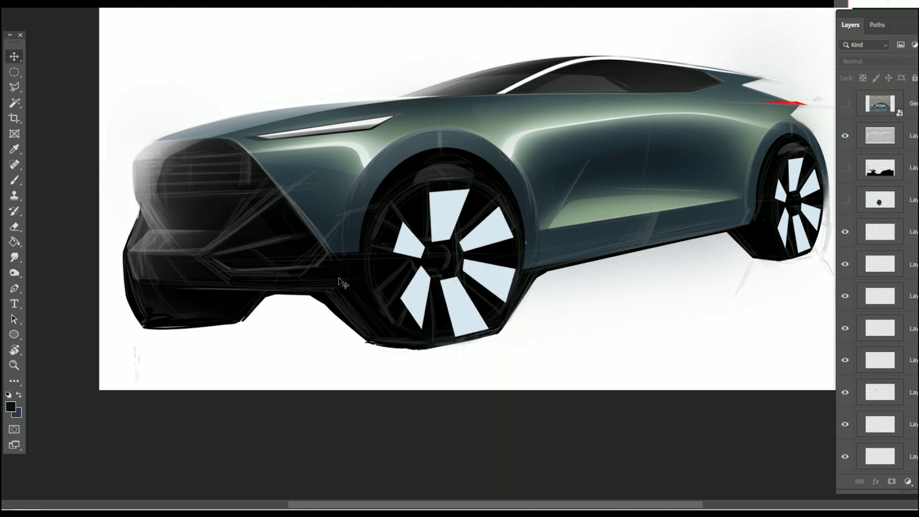
- Start a polygonal lasso outline along the ground, rear wheel and sill
key(l)
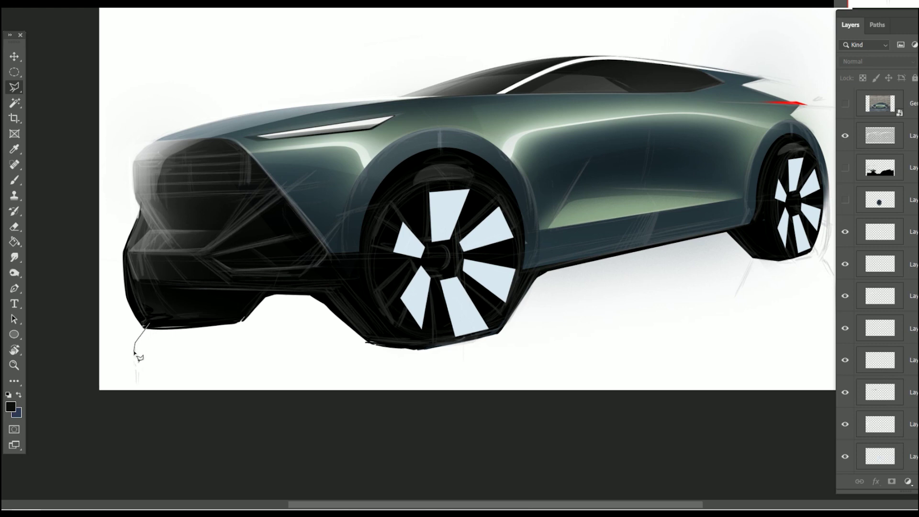
click(133, 415)
click(664, 435)
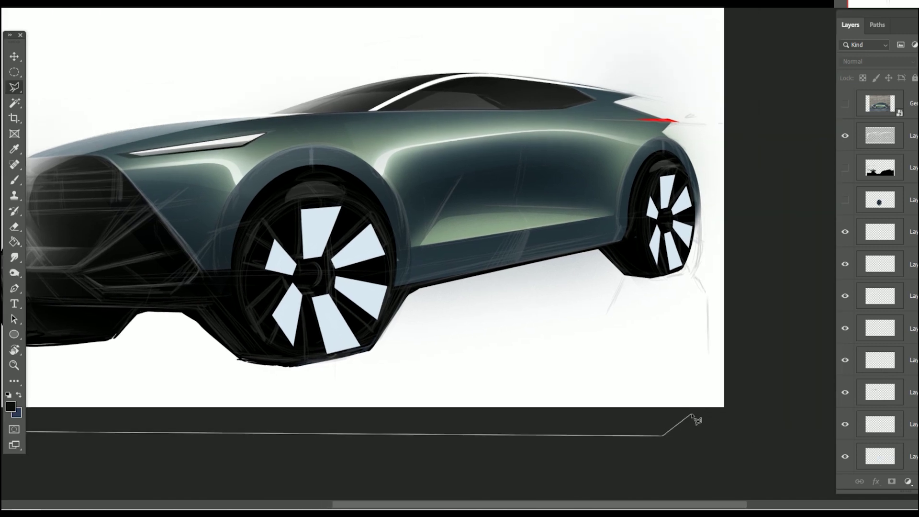
click(709, 382)
click(704, 287)
click(653, 276)
click(623, 273)
click(603, 248)
click(405, 291)
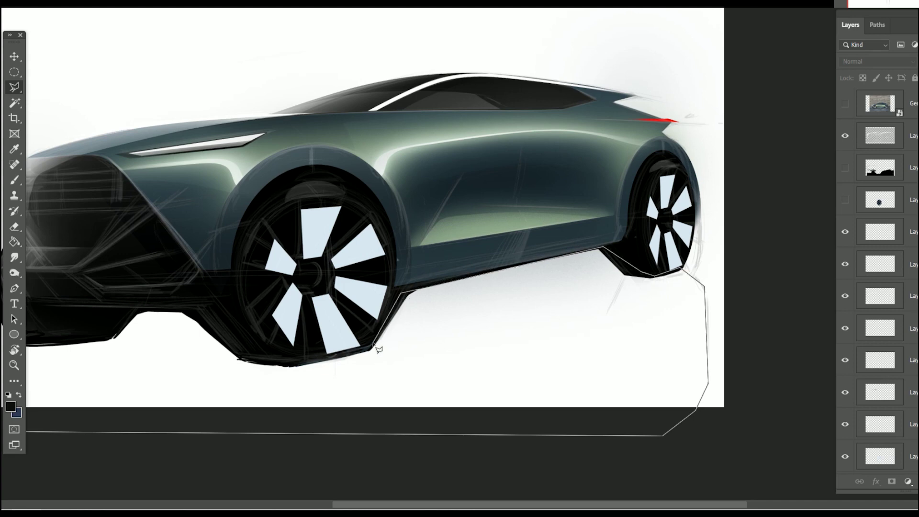
- Trace around the front wheel and bumper and close the ground selection
click(371, 351)
click(288, 367)
click(240, 359)
click(211, 309)
click(181, 299)
click(109, 308)
drag(27, 349, 201, 331)
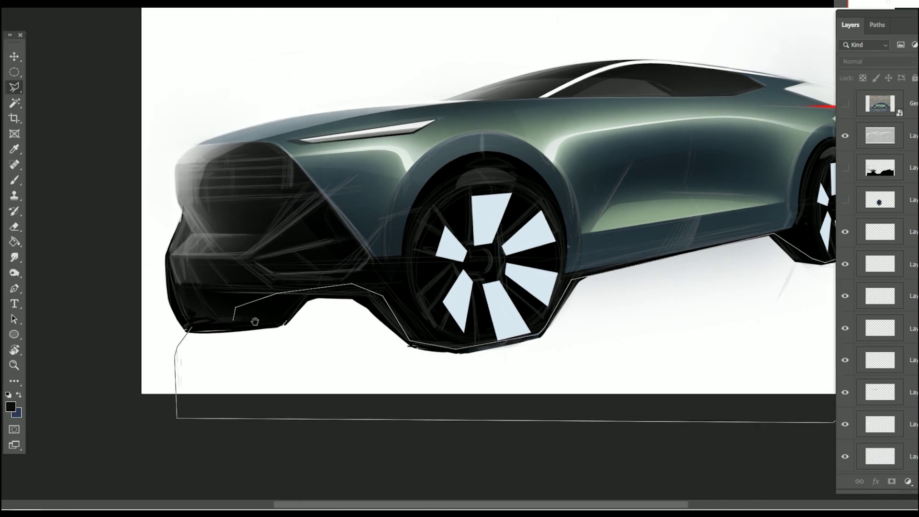
click(197, 330)
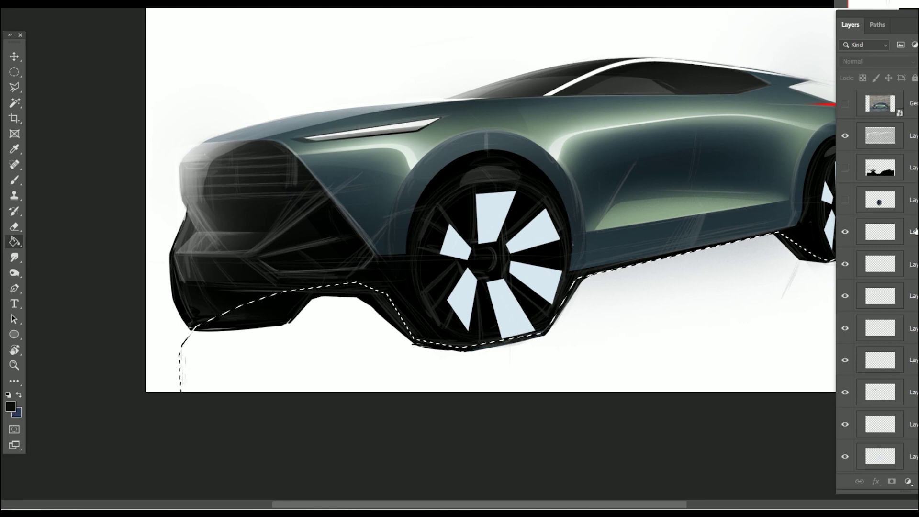
- Fill the ground selection with dark colour on the lower layer using the Paint Bucket
key(g)
click(880, 232)
click(690, 357)
- Pick a smaller brush preset and bring the rear wheel and right edge into view
scroll(650, 366, down, 2)
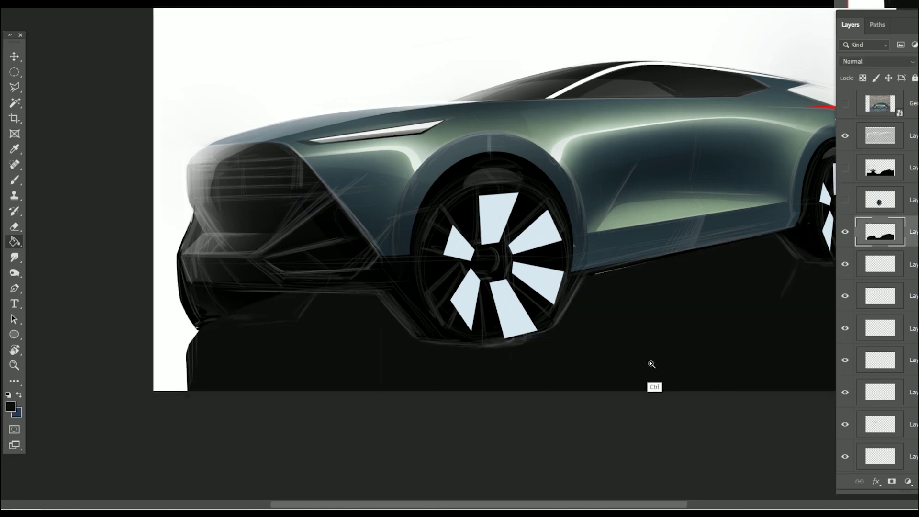
scroll(594, 415, up, 2)
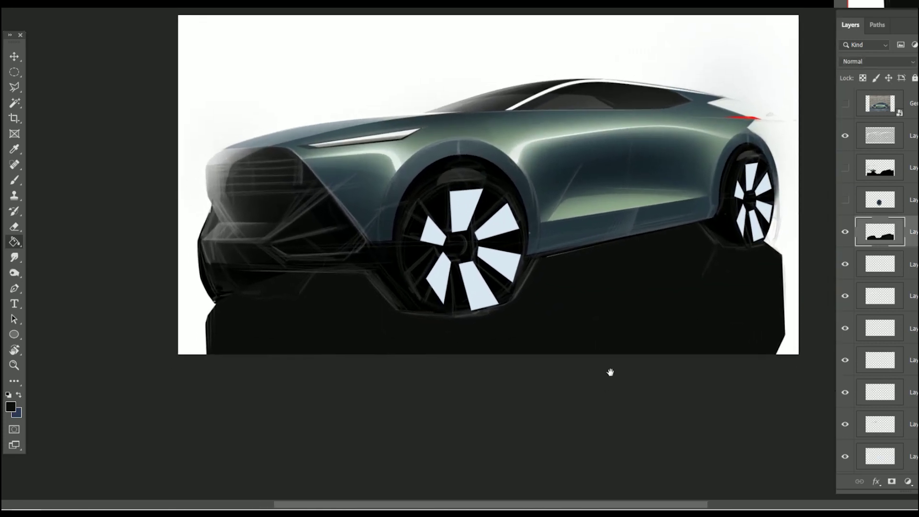
scroll(609, 372, up, 2)
scroll(616, 255, down, 1)
key(b)
right_click(548, 149)
double_click(480, 310)
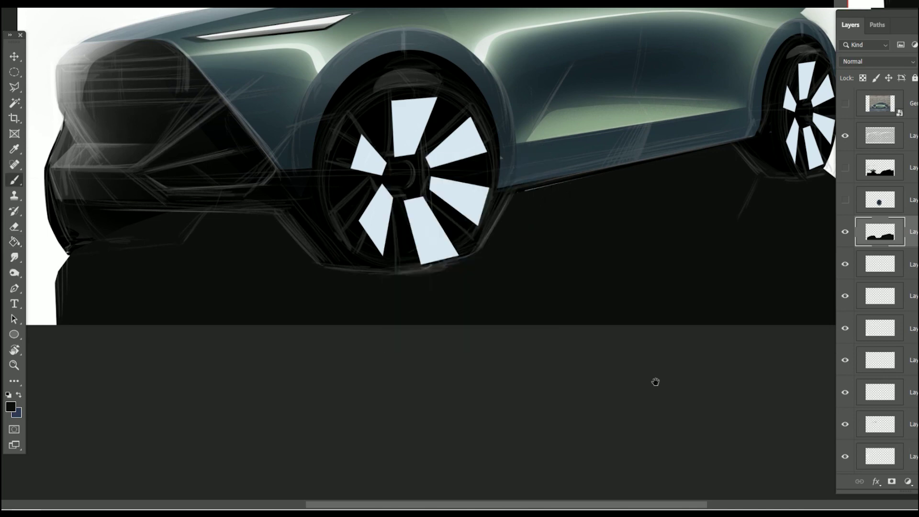
scroll(632, 429, up, 2)
scroll(632, 429, up, 1)
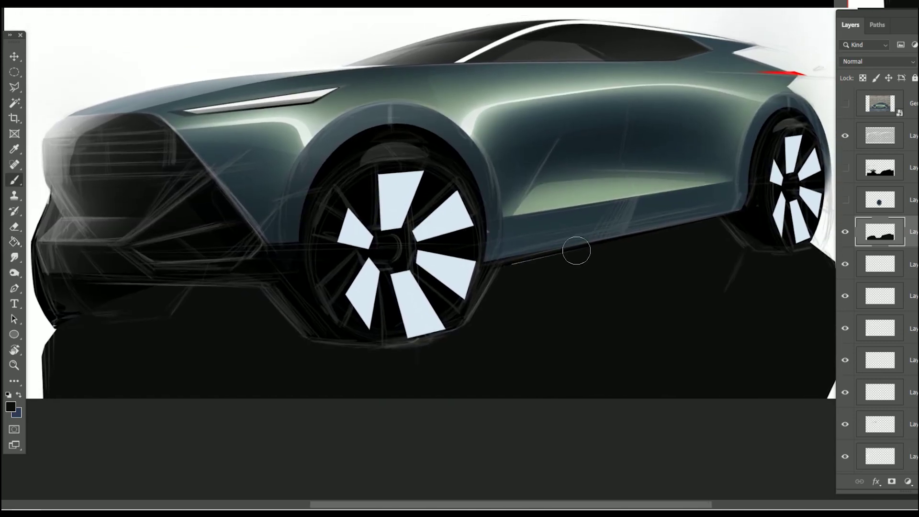
key(bracketleft)
key(bracketleft)
key(bracketleft)
drag(713, 360, 590, 301)
- Erase the dark fill along the right canvas edge to a clean vertical line
key(e)
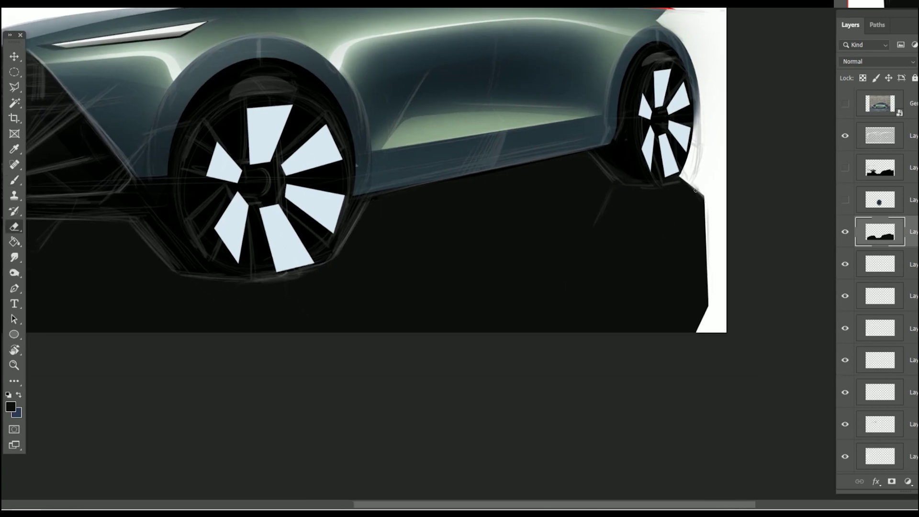
right_click(654, 167)
key(Escape)
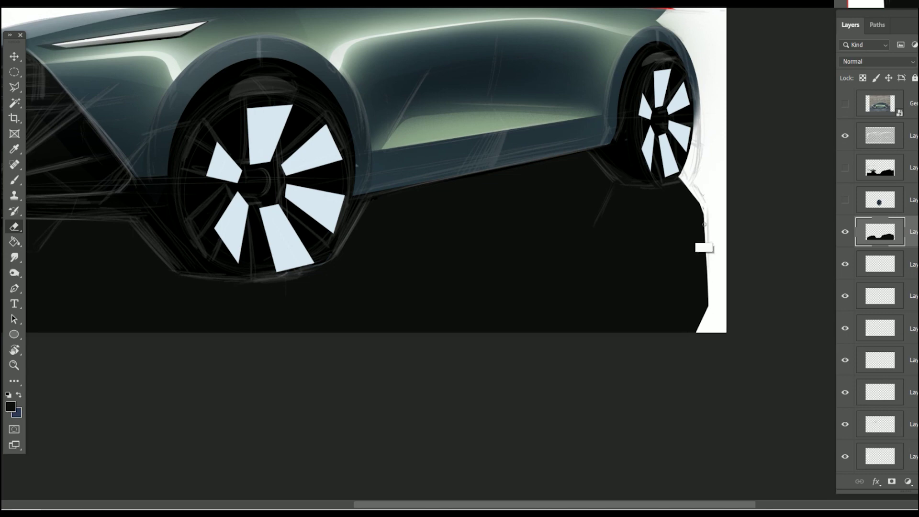
drag(705, 213, 703, 324)
drag(698, 198, 698, 334)
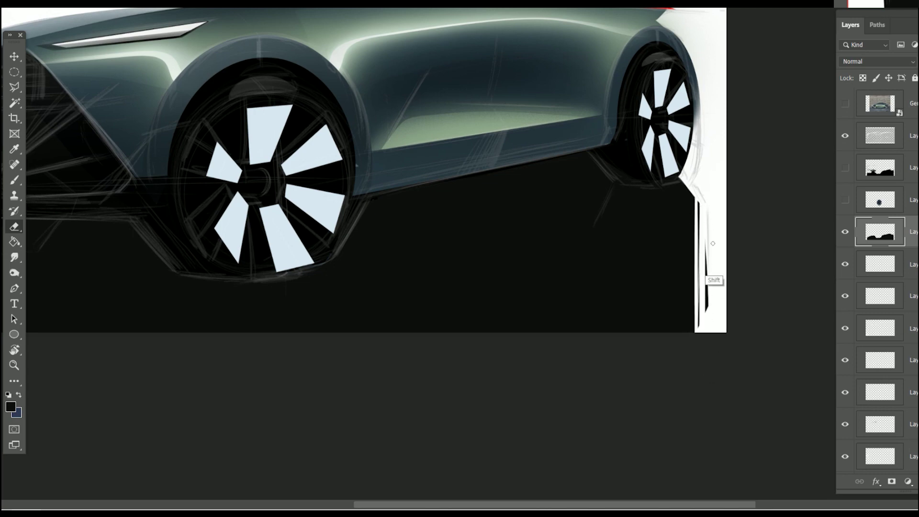
drag(712, 206, 712, 326)
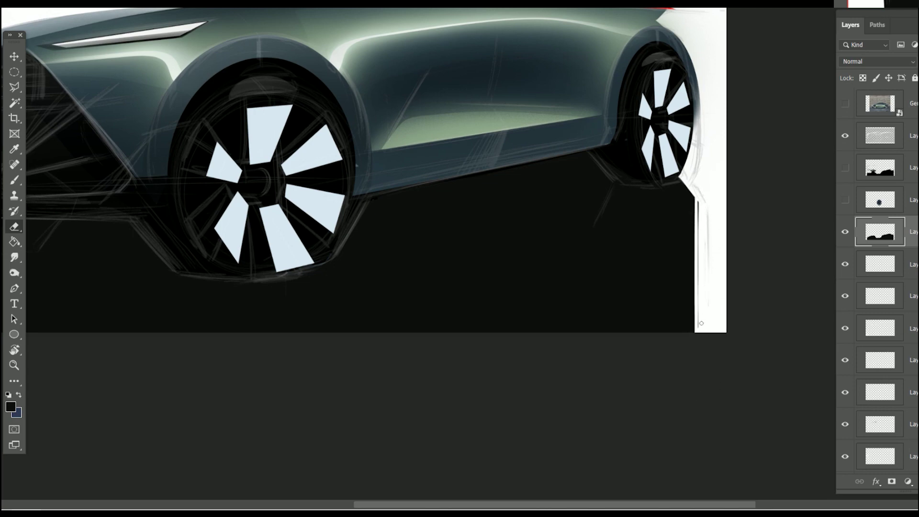
scroll(696, 364, down, 3)
scroll(646, 374, down, 2)
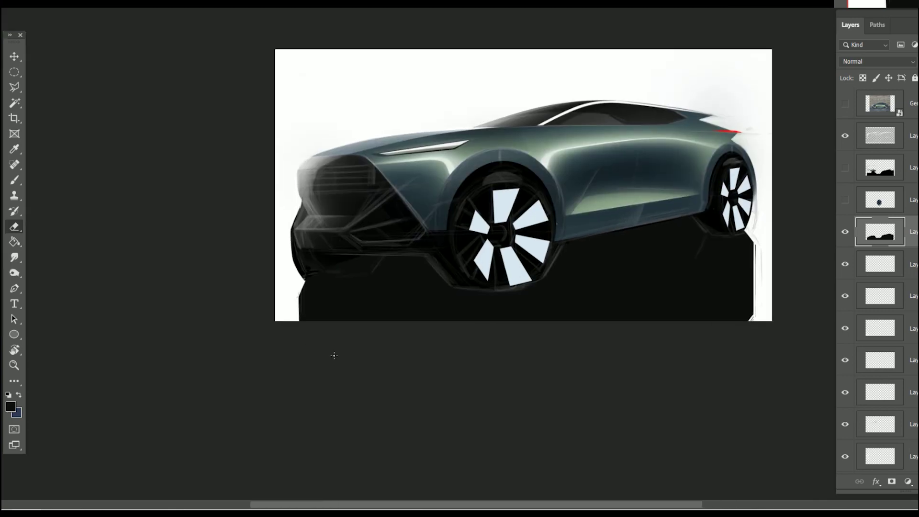
scroll(575, 331, up, 2)
scroll(613, 322, down, 2)
scroll(597, 353, up, 1)
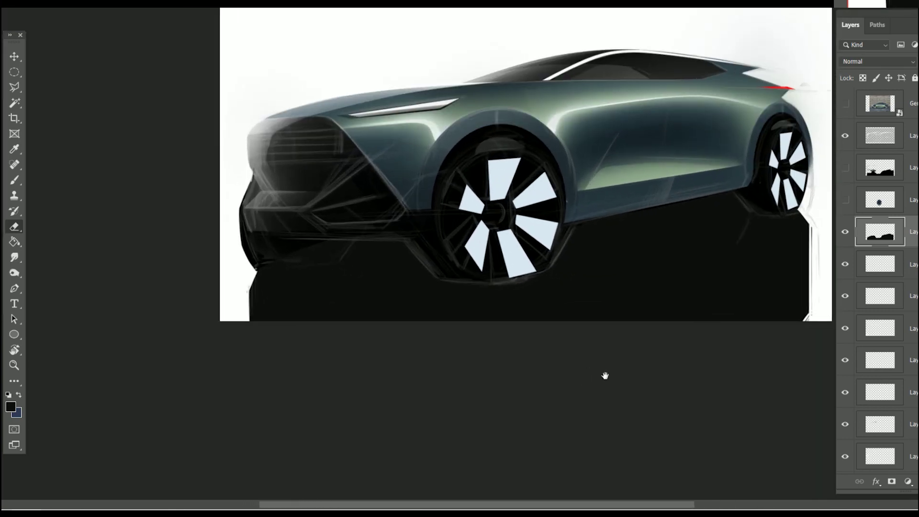
- Show the detailed wheel layer and move it near the top of the layer stack
click(846, 198)
scroll(614, 369, right, 2)
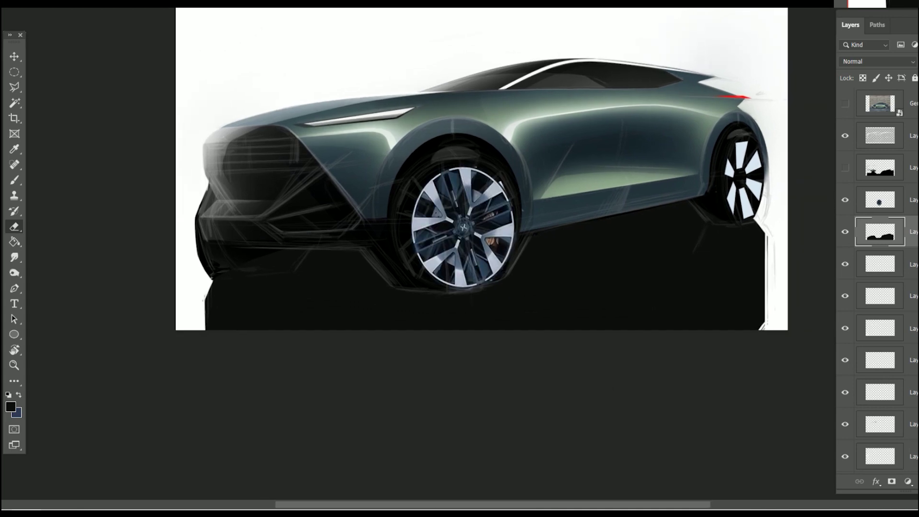
drag(881, 200, 880, 152)
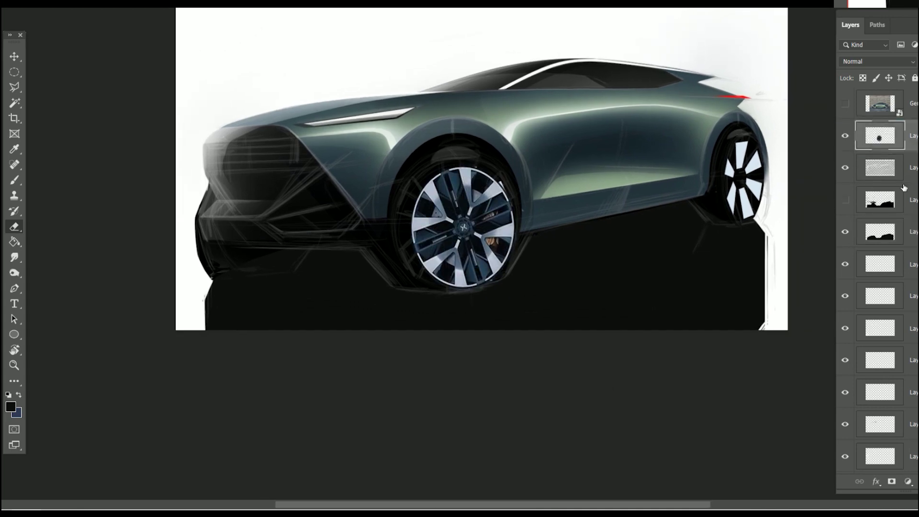
- Paint the rear wheel's light spokes dark on the ground layer
click(910, 232)
key(b)
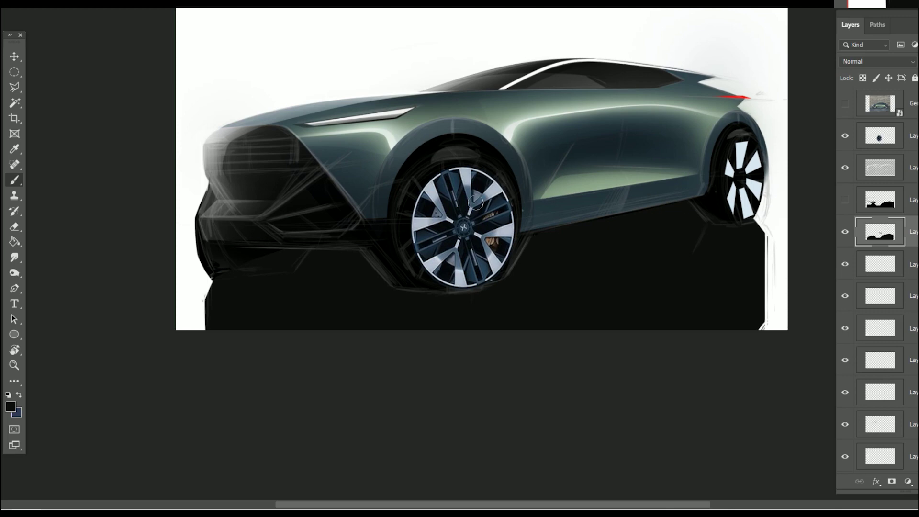
right_click(489, 261)
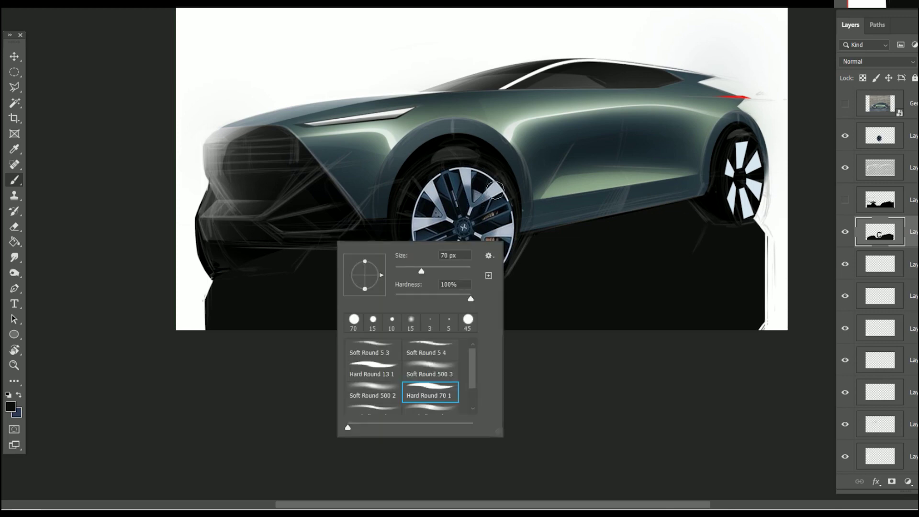
key(Escape)
mouse_move(740, 168)
mouse_down()
mouse_move(724, 192)
mouse_move(747, 154)
mouse_move(754, 196)
mouse_move(730, 214)
mouse_up()
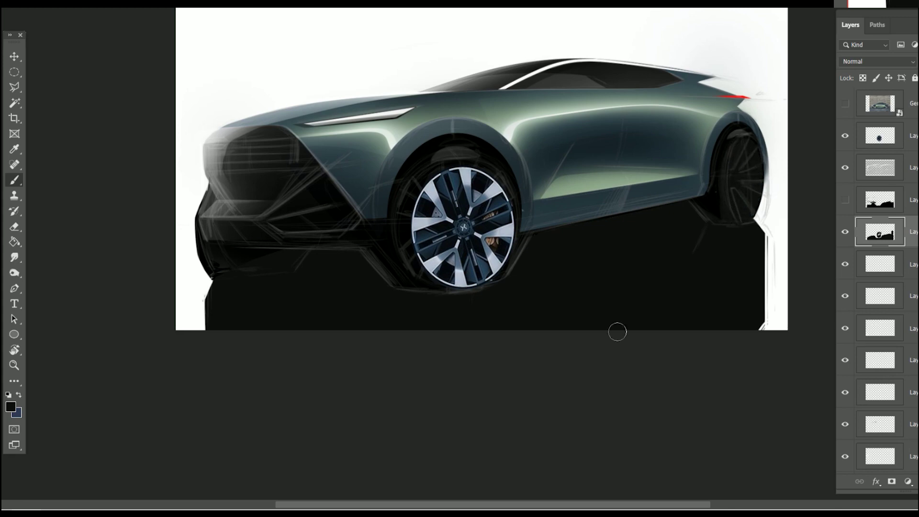
- Copy the front wheel into the rear arch and squeeze it narrower
key(v)
right_click(488, 204)
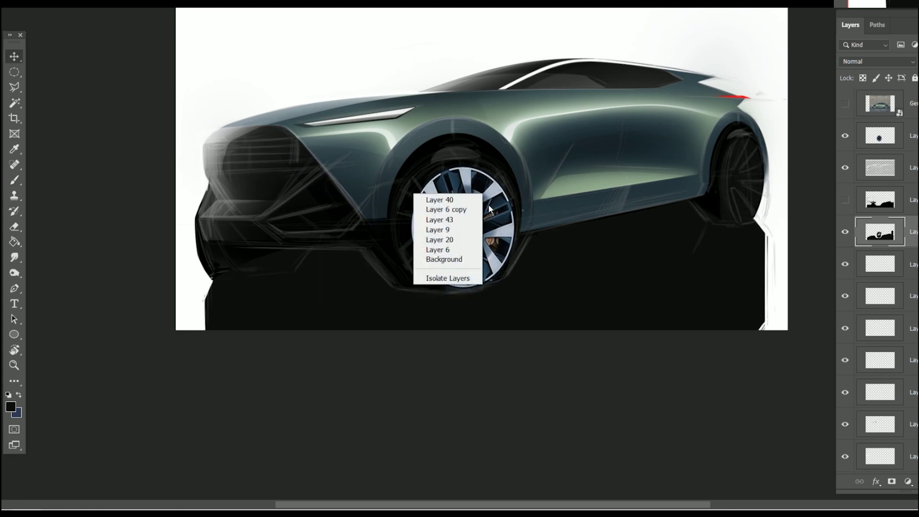
click(436, 200)
drag(508, 232, 680, 211)
key(ctrl+t)
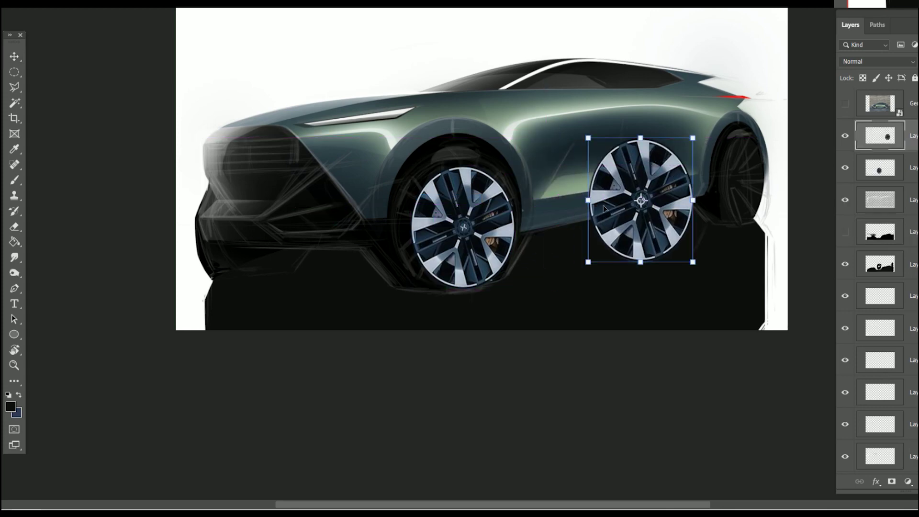
drag(599, 199, 752, 167)
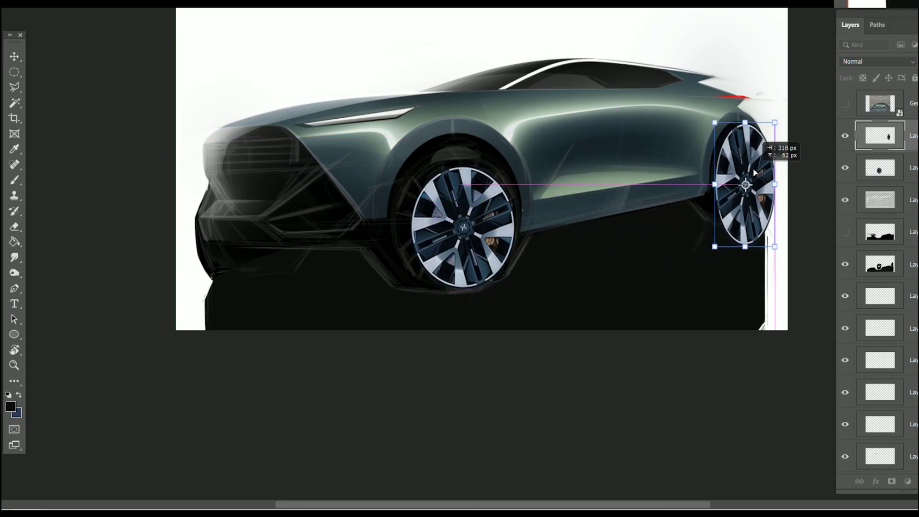
right_click(753, 168)
key(Escape)
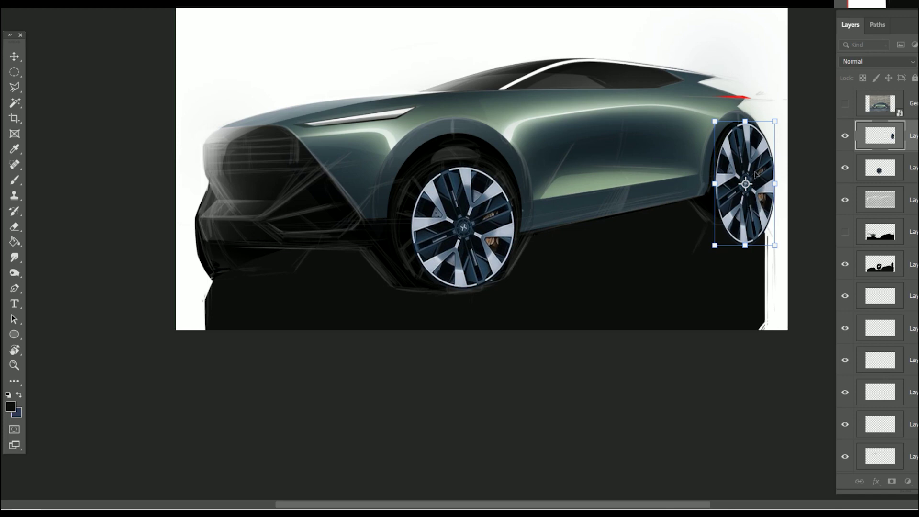
- Flip the rear wheel copy horizontally, shrink it around its centre, and apply
right_click(756, 174)
click(692, 374)
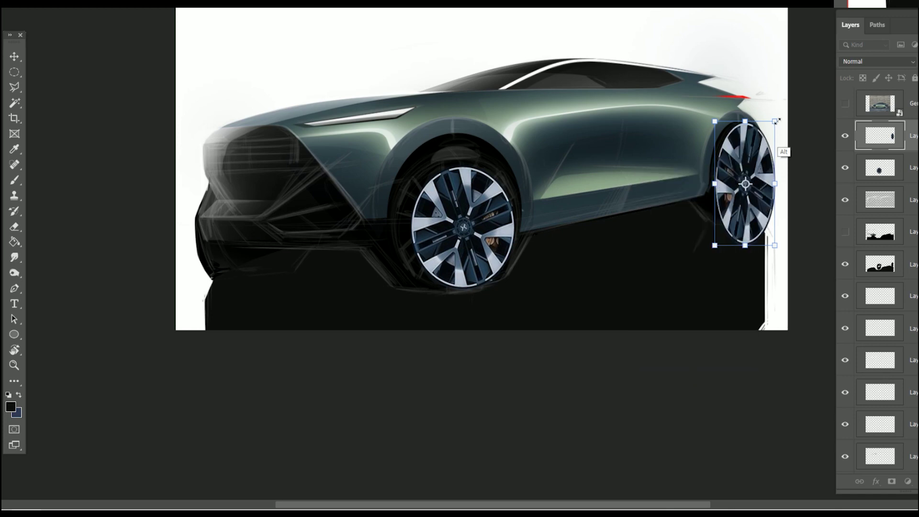
drag(776, 121, 762, 143)
drag(762, 184, 768, 183)
key(Return)
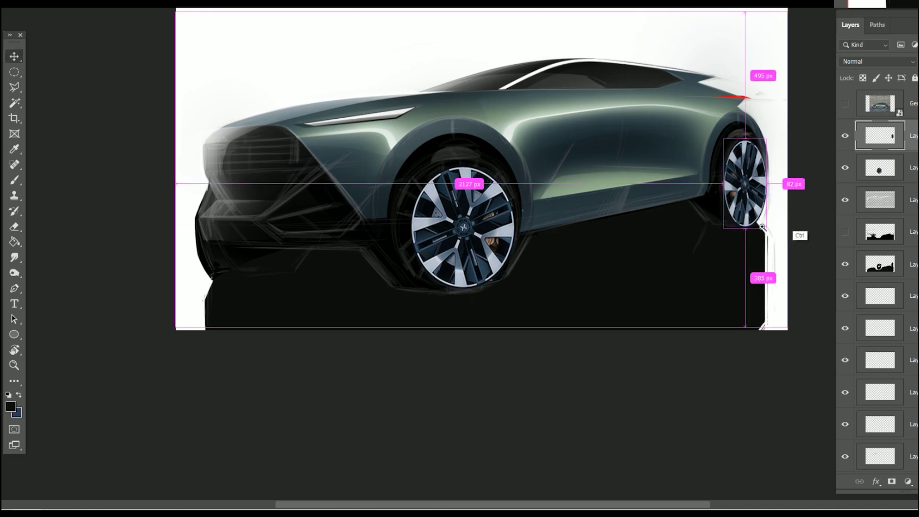
- Refine the rear wheel: pull its left edge in, nudge it, and tilt about -1.1 degrees
click(704, 404)
drag(704, 373, 668, 394)
scroll(750, 288, up, 2)
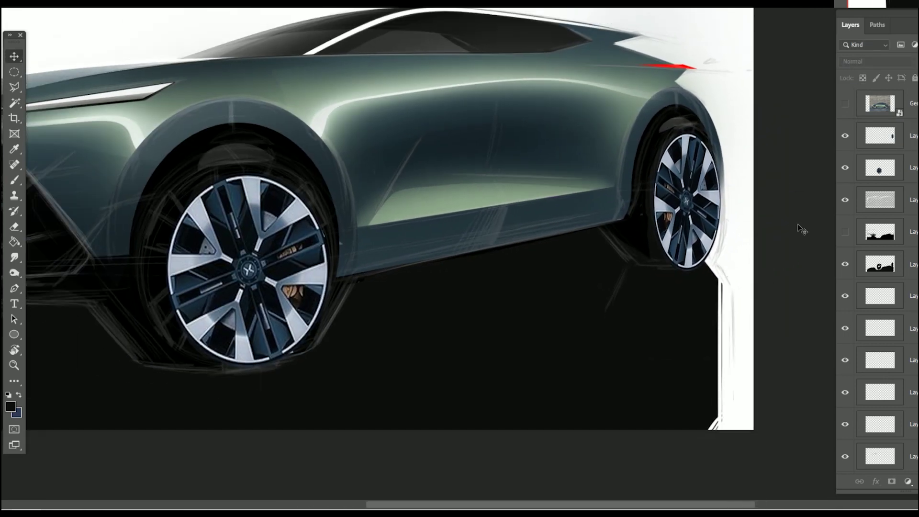
click(914, 136)
key(ctrl+t)
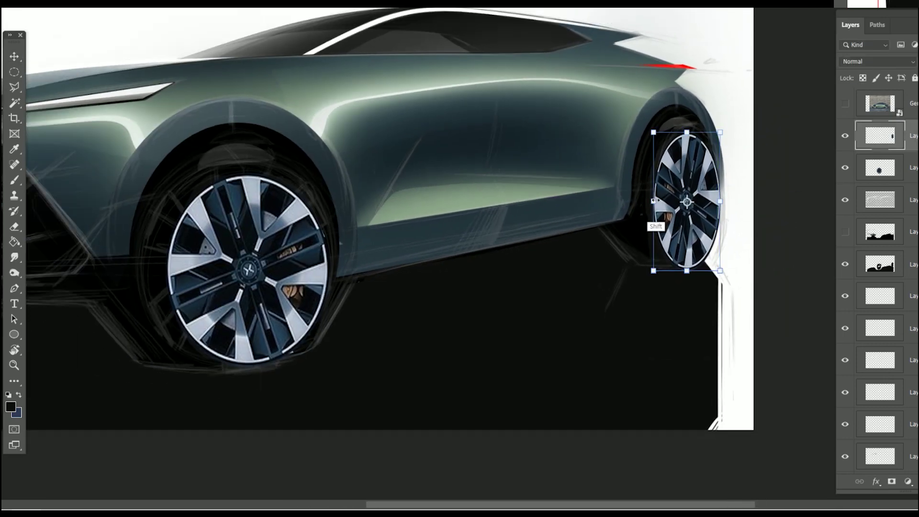
drag(654, 201, 658, 200)
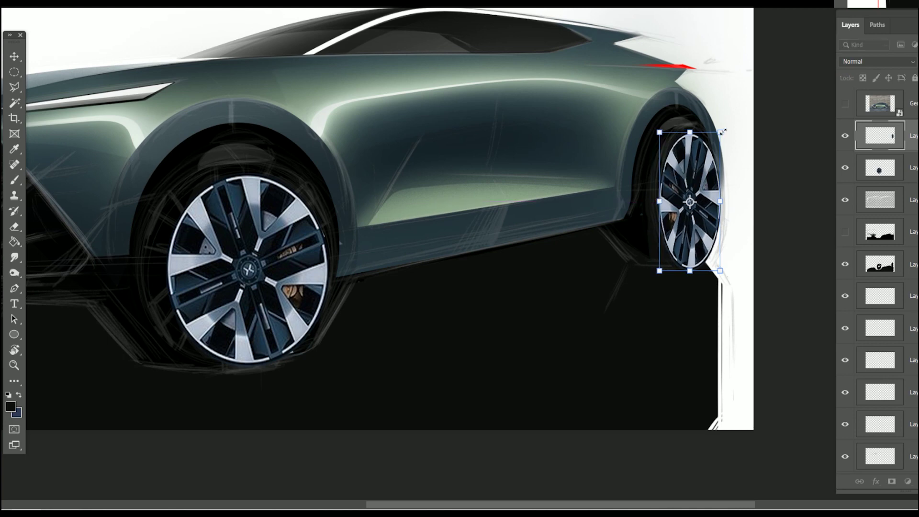
drag(721, 131, 722, 132)
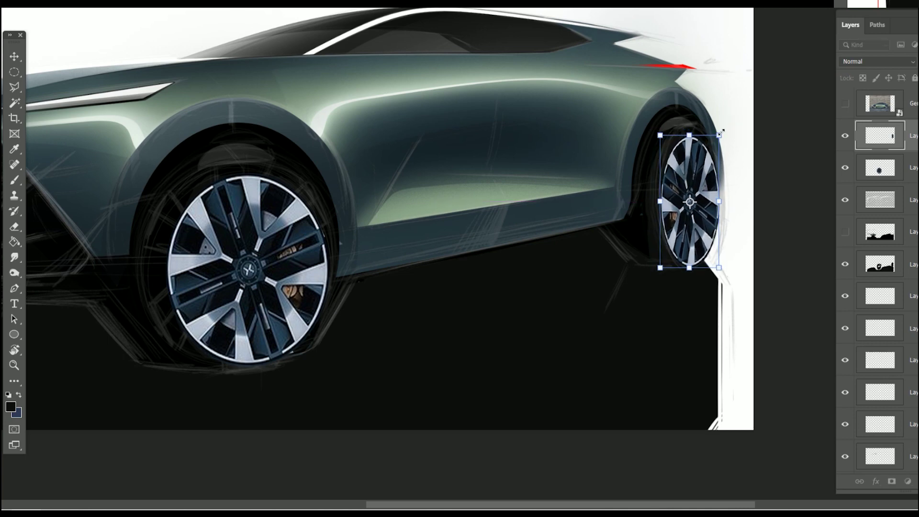
key(Left)
key(Left)
key(Left)
key(Up)
key(Up)
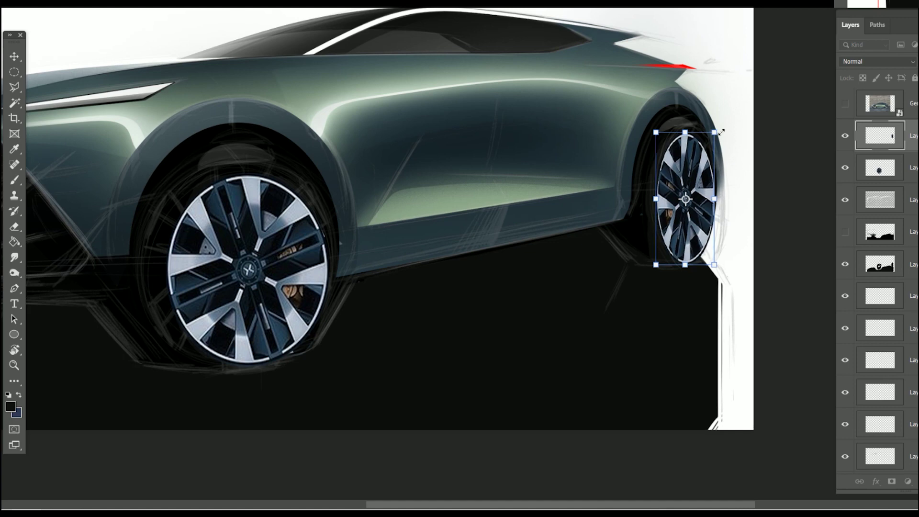
drag(722, 130, 748, 117)
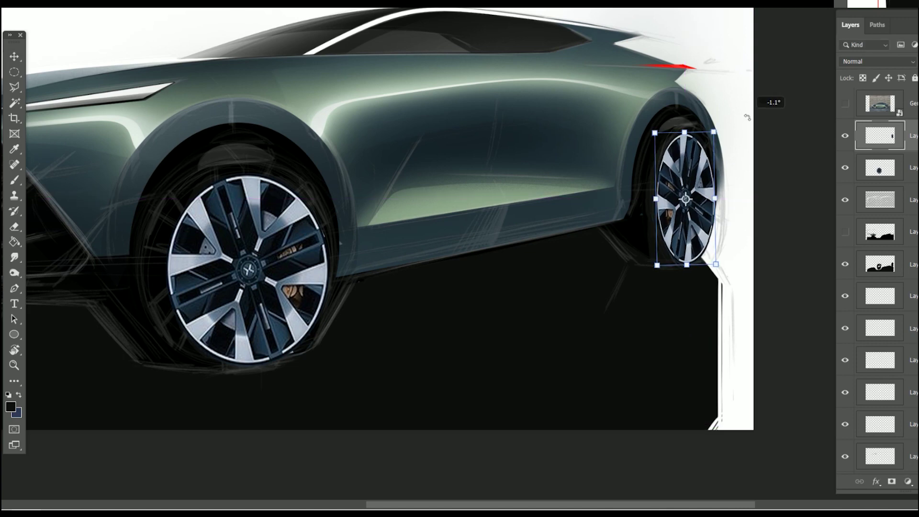
key(Return)
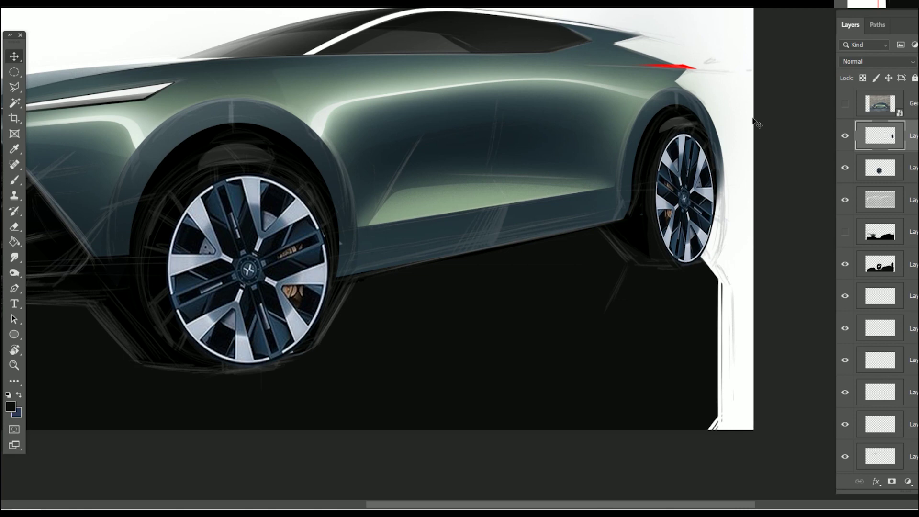
- Erase the light sketch lines along the beltline, roofline, hood and under the front tyre
click(905, 197)
key(e)
right_click(103, 57)
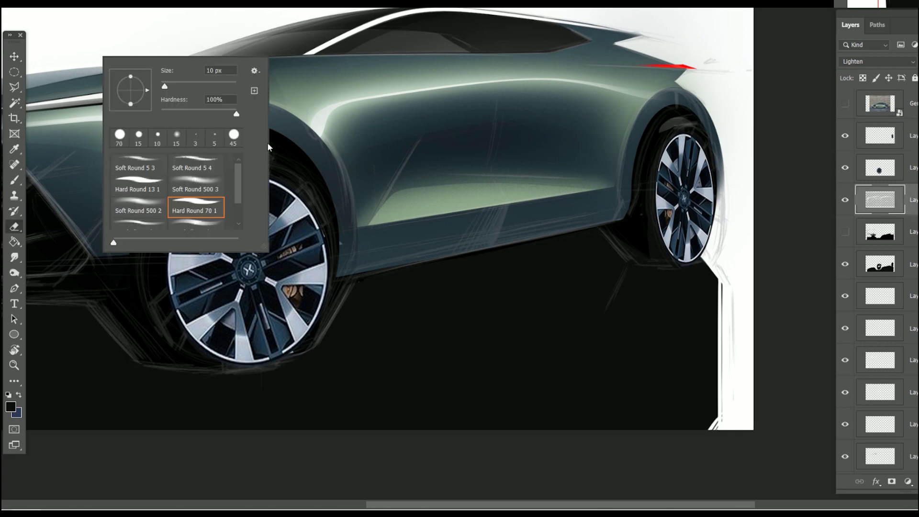
key(Escape)
scroll(509, 266, up, 2)
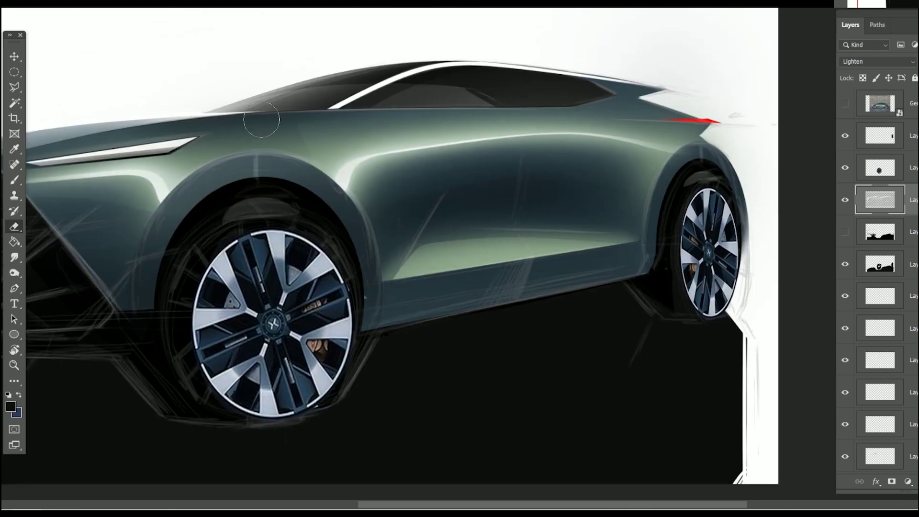
drag(259, 110, 433, 109)
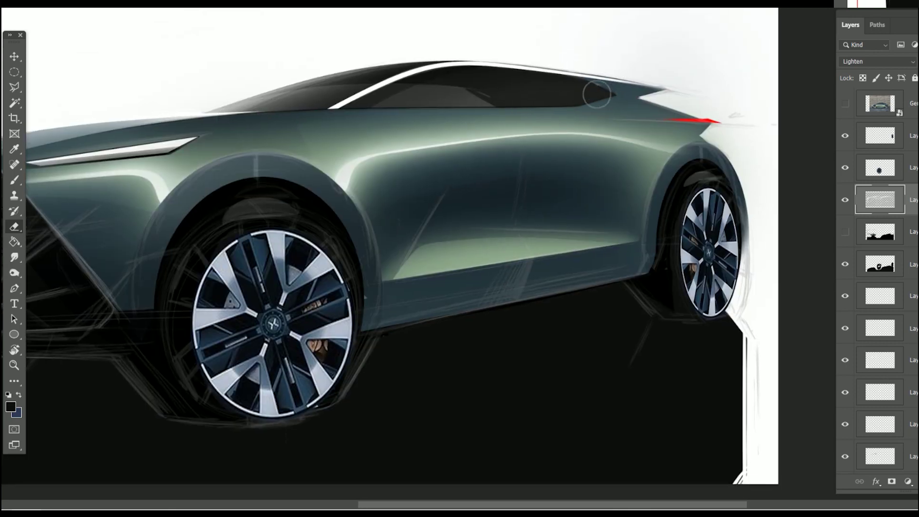
drag(589, 82, 220, 100)
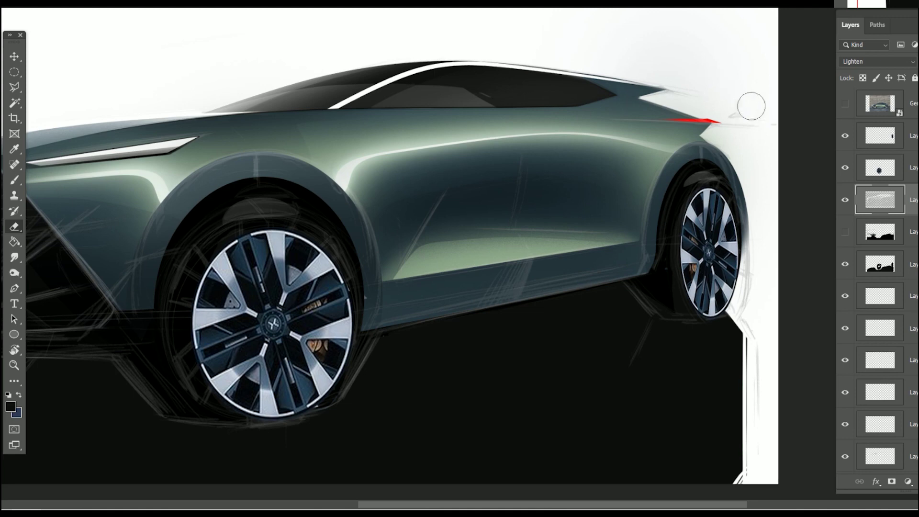
key(ctrl+0)
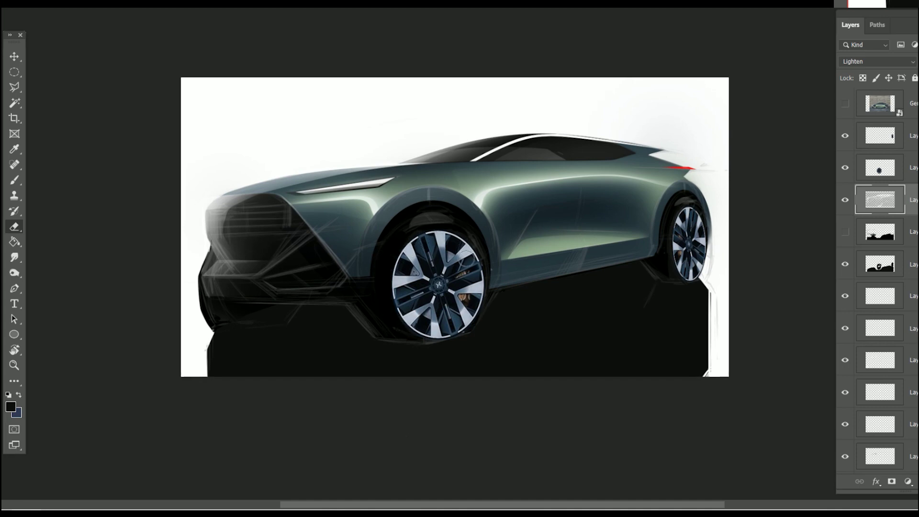
drag(415, 341, 454, 337)
drag(399, 189, 338, 180)
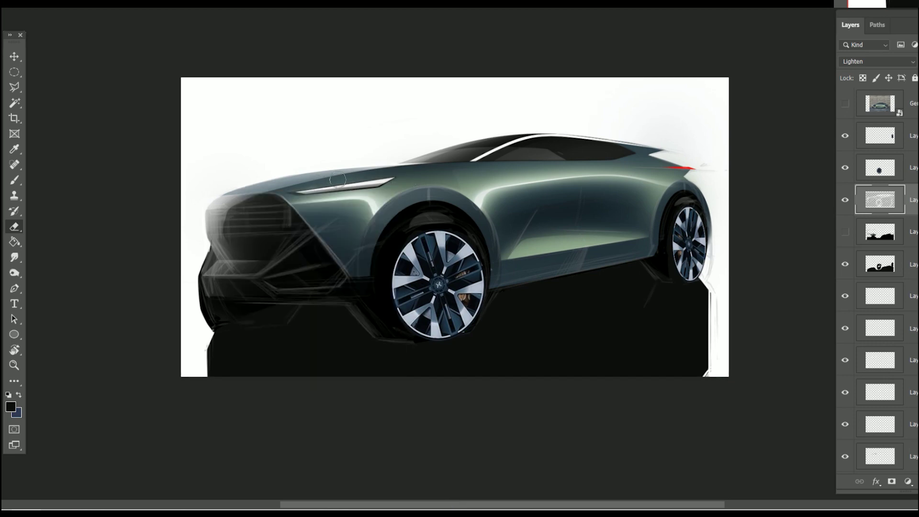
- Switch the eraser to a smaller soft brush and zoom in on the car
right_click(447, 171)
click(288, 325)
key(Return)
key(bracketleft)
key(bracketleft)
key(bracketleft)
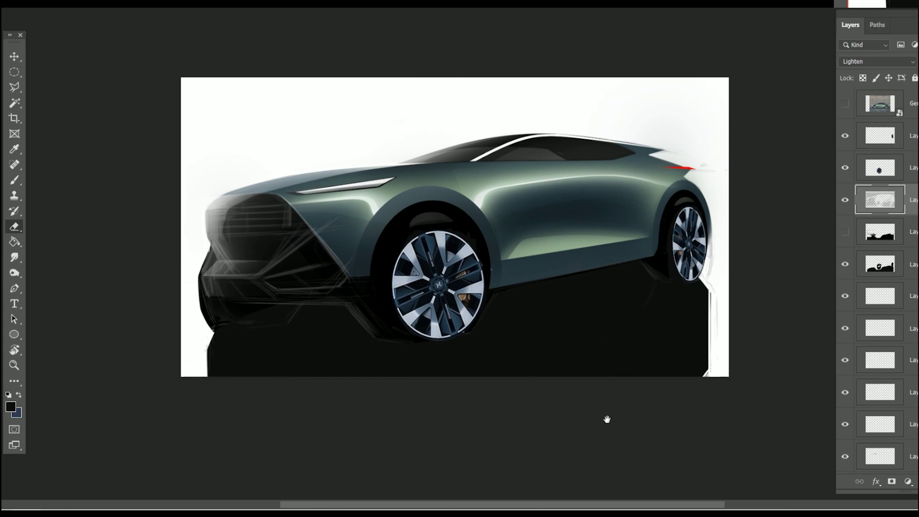
drag(608, 421, 603, 422)
drag(579, 237, 605, 241)
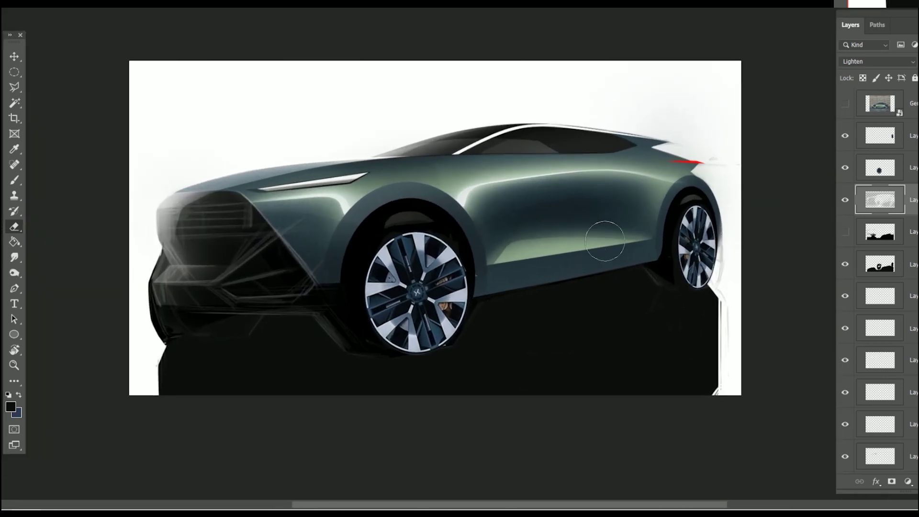
mouse_move(607, 314)
mouse_down()
mouse_move(580, 330)
mouse_move(548, 327)
mouse_up()
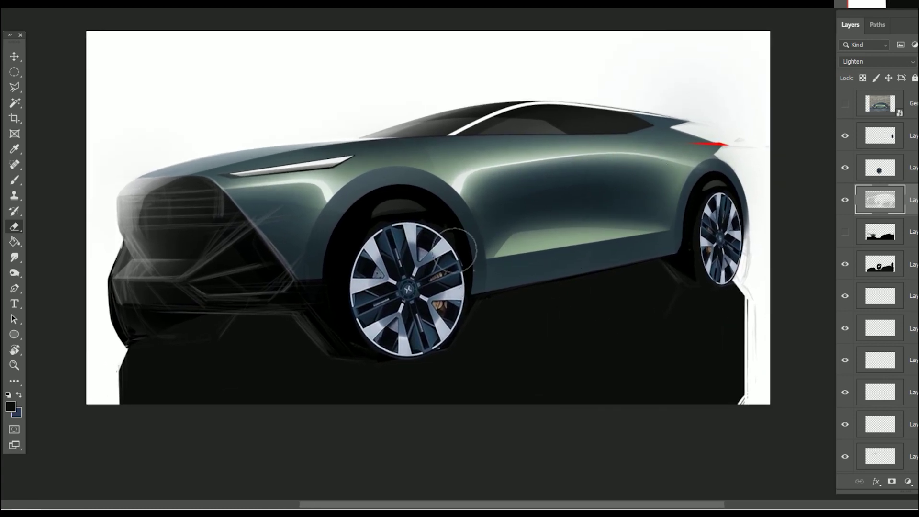
mouse_move(514, 375)
mouse_down()
mouse_move(551, 356)
mouse_move(546, 372)
mouse_up()
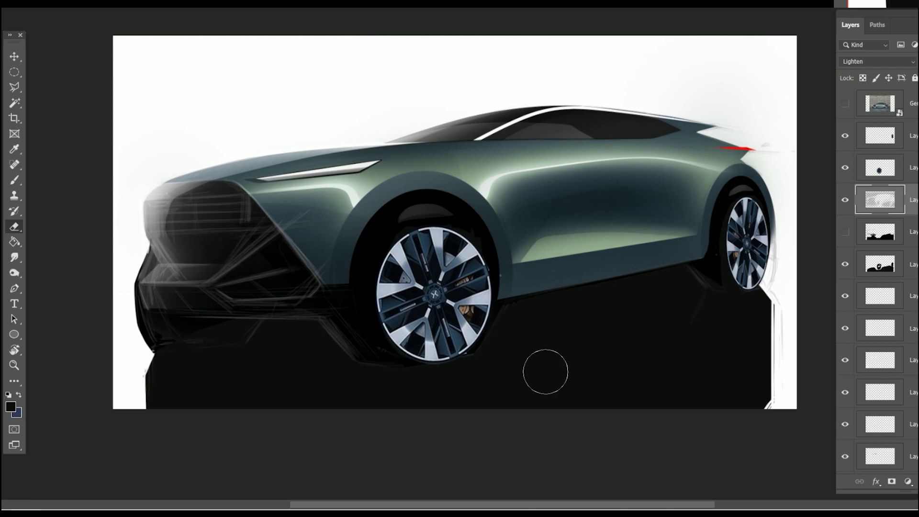
- Add two new empty layers and ready an enlarged brush
key(ctrl+shift+alt+n)
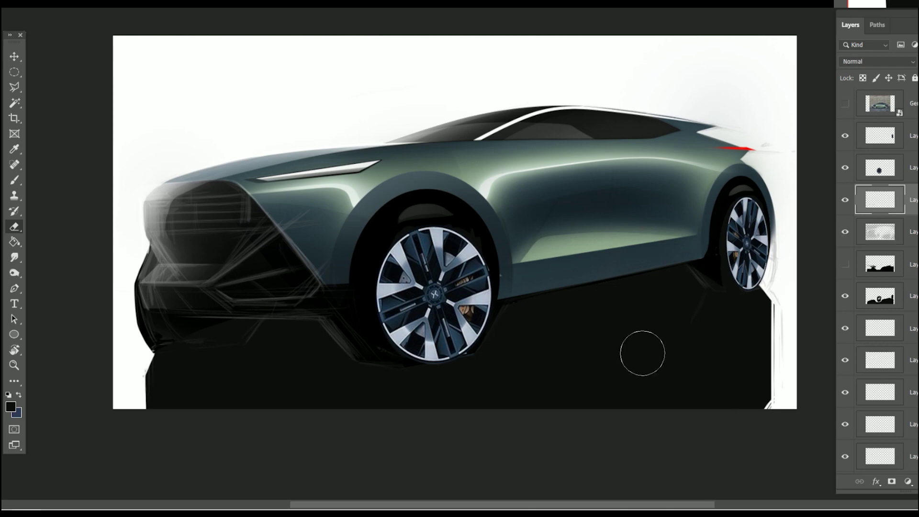
key(l)
drag(324, 320, 351, 372)
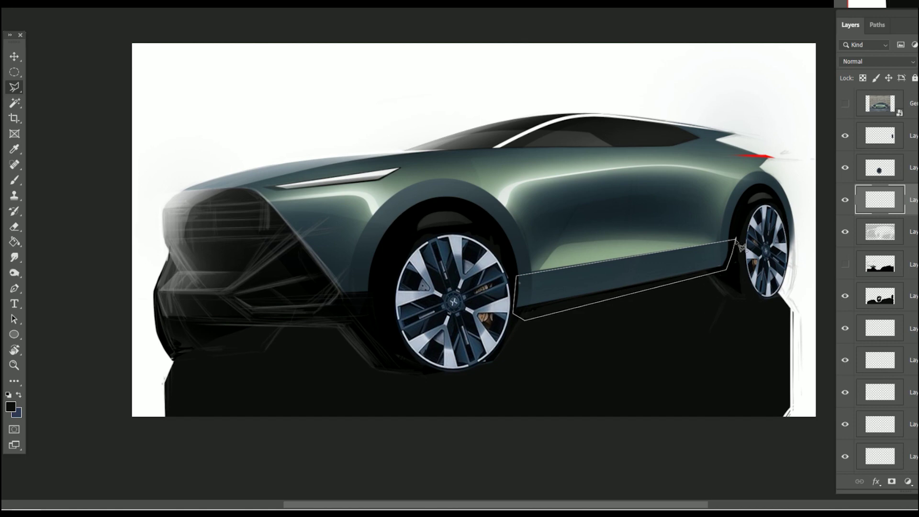
key(ctrl+shift+alt+n)
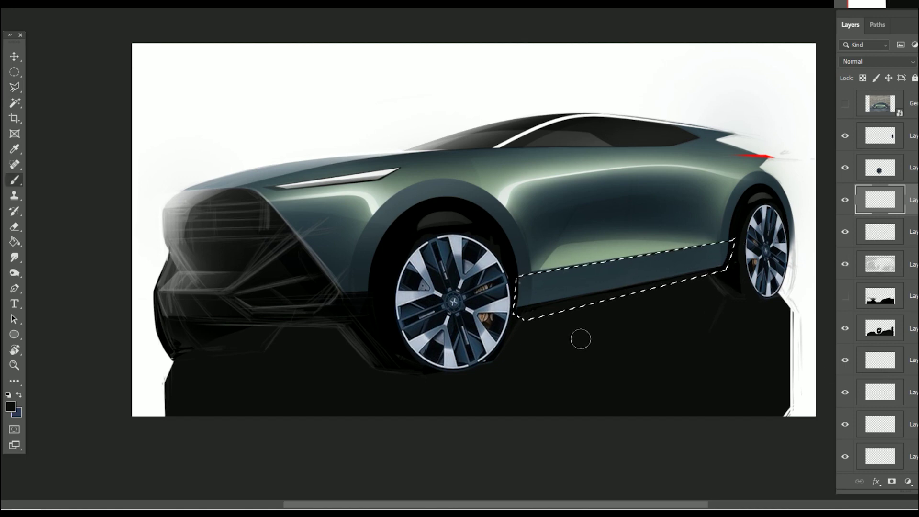
key(b)
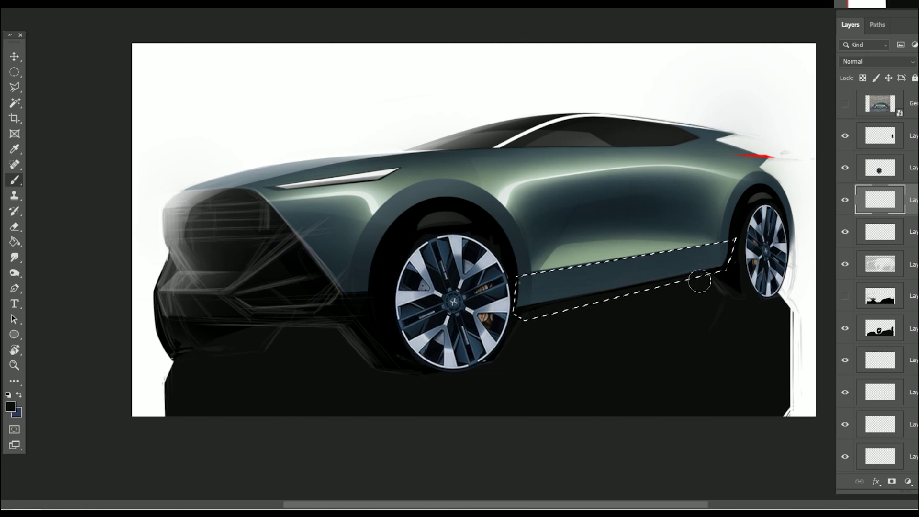
key(bracketright)
key(bracketright)
key(bracketright)
key(bracketright)
key(bracketright)
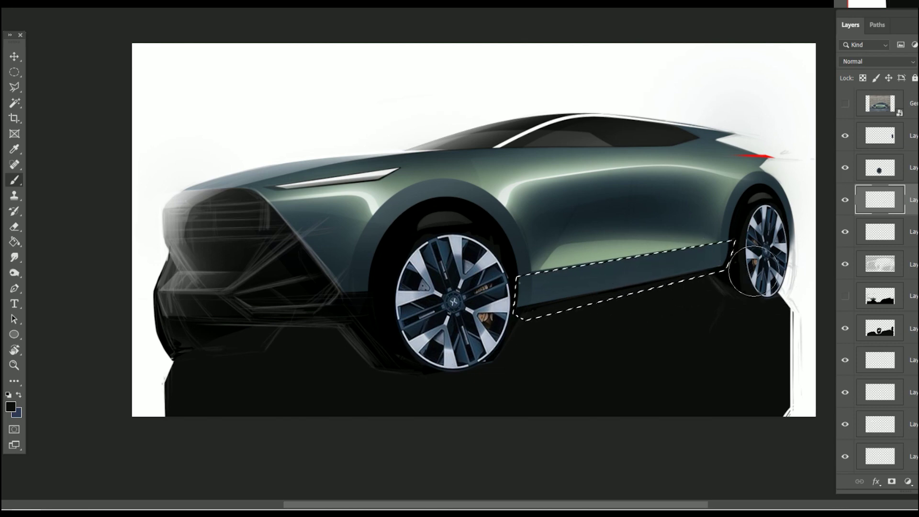
- Paint a stroke along the rocker panel with a smaller brush preset
right_click(623, 288)
double_click(547, 360)
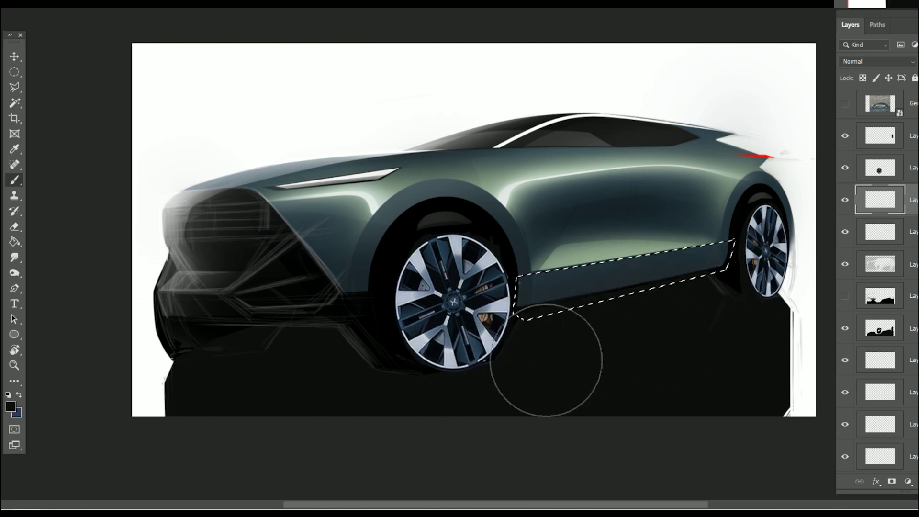
key(bracketleft)
key(bracketleft)
key(bracketleft)
key(bracketleft)
key(bracketleft)
drag(688, 287, 544, 318)
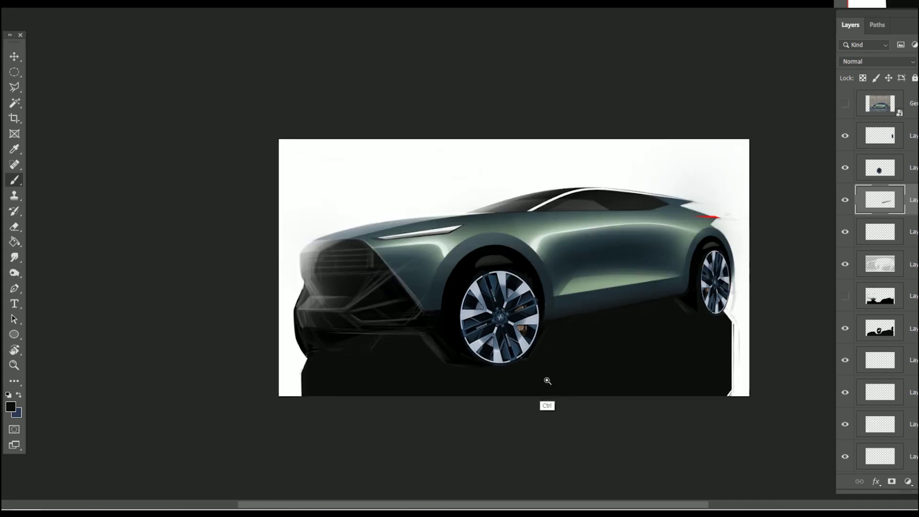
mouse_move(547, 380)
mouse_down()
mouse_move(592, 369)
mouse_move(545, 374)
mouse_up()
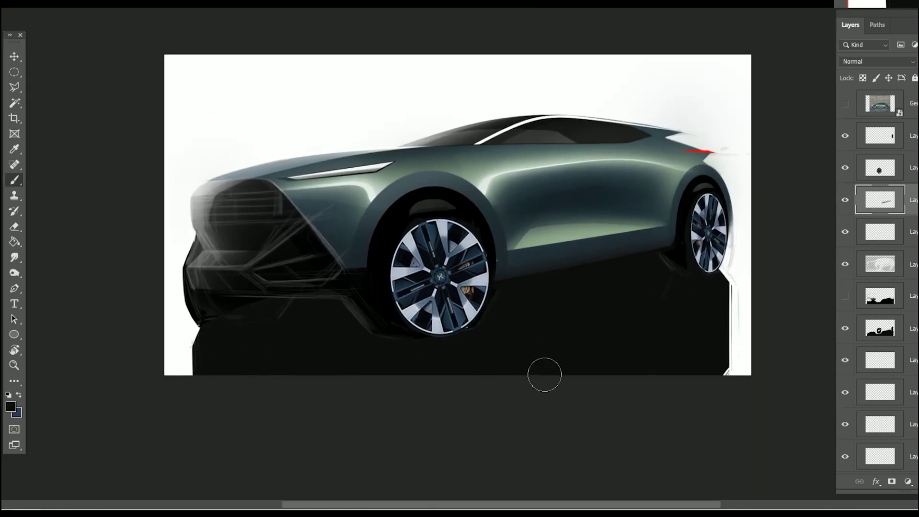
click(877, 24)
- Reshape Path 1's wheel-arch curve by adjusting its left and right anchor handles
click(862, 52)
drag(417, 268, 558, 233)
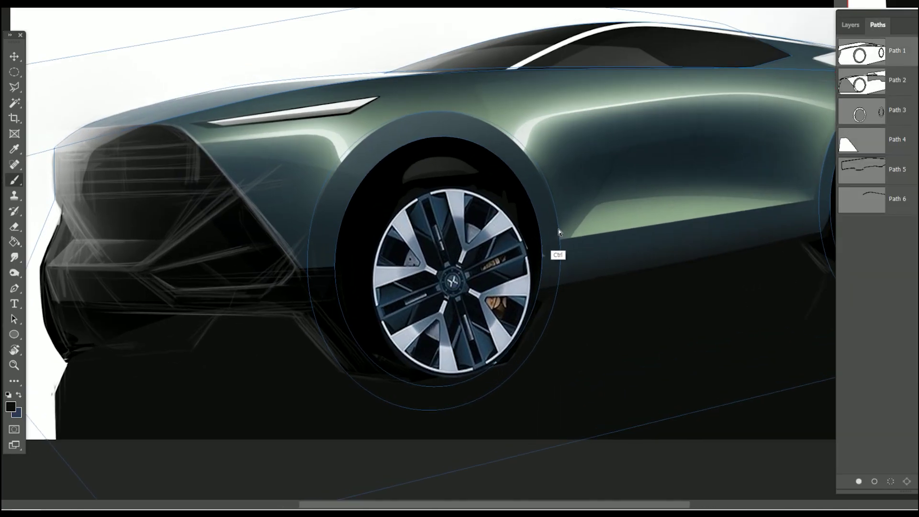
ctrl+click(559, 233)
ctrl+click(434, 112)
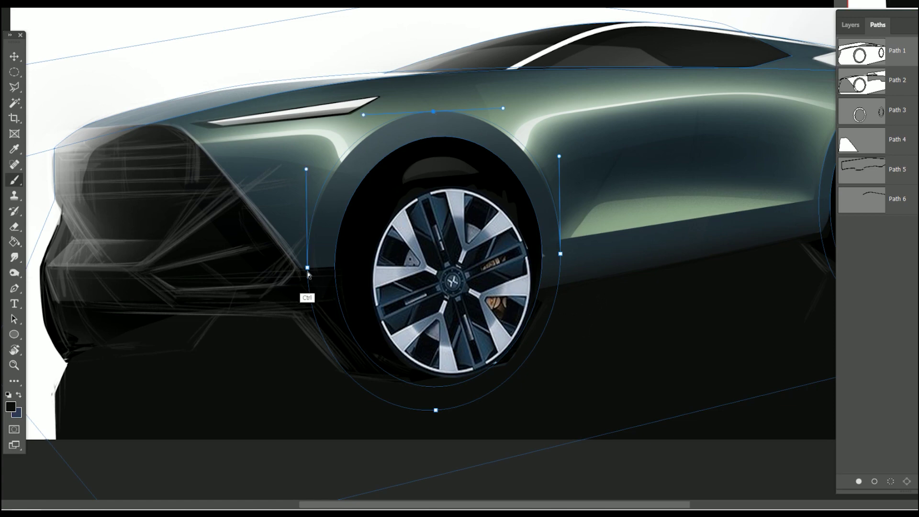
drag(308, 268, 307, 382)
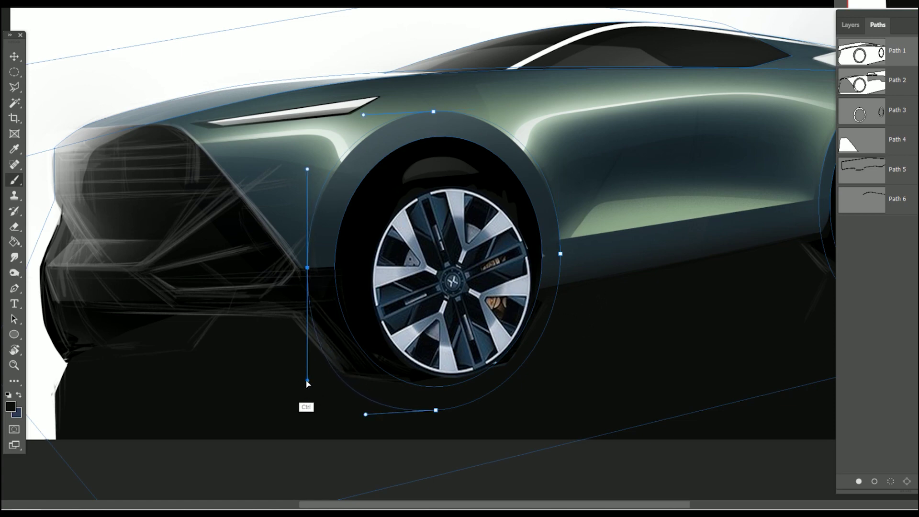
drag(561, 253, 563, 362)
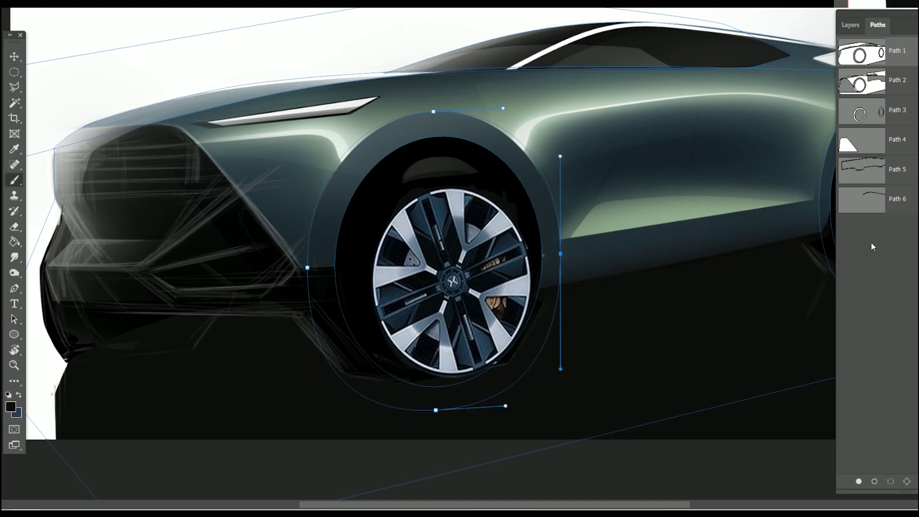
click(864, 68)
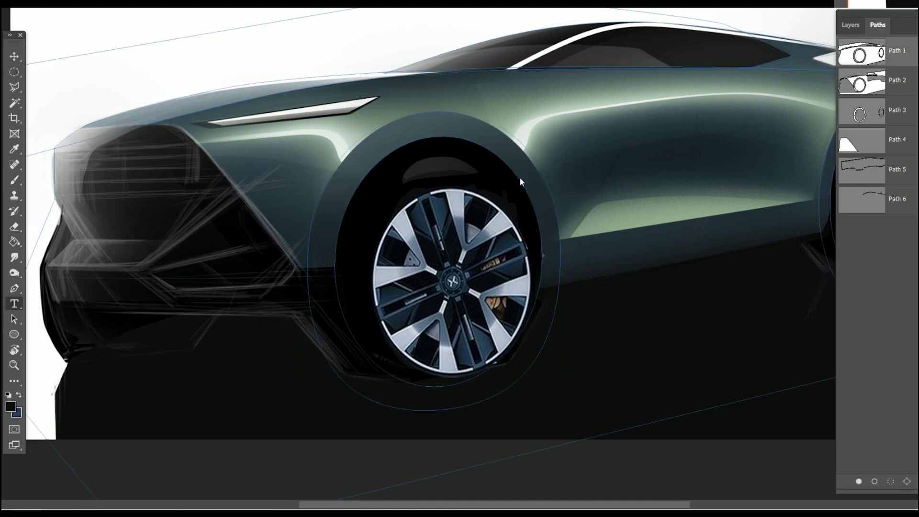
- Shrink a copy of the arch path and load both as a ring selection
key(a)
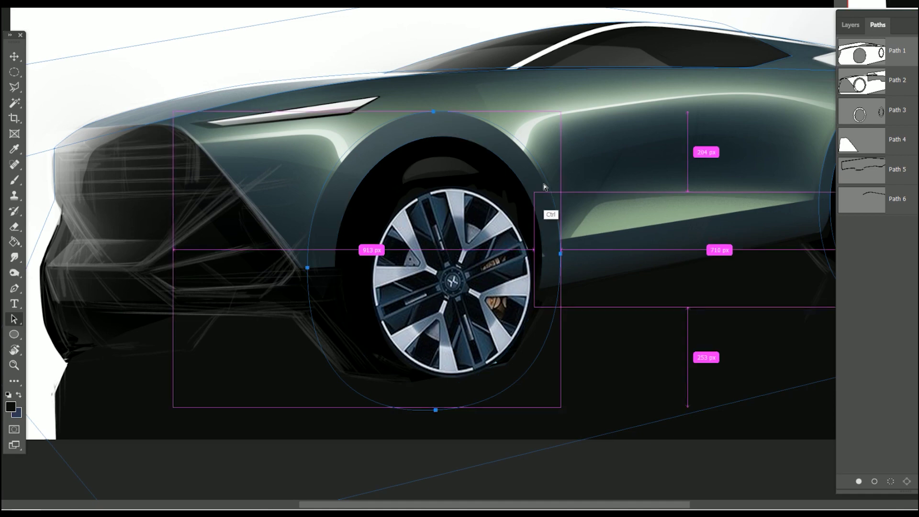
key(ctrl+t)
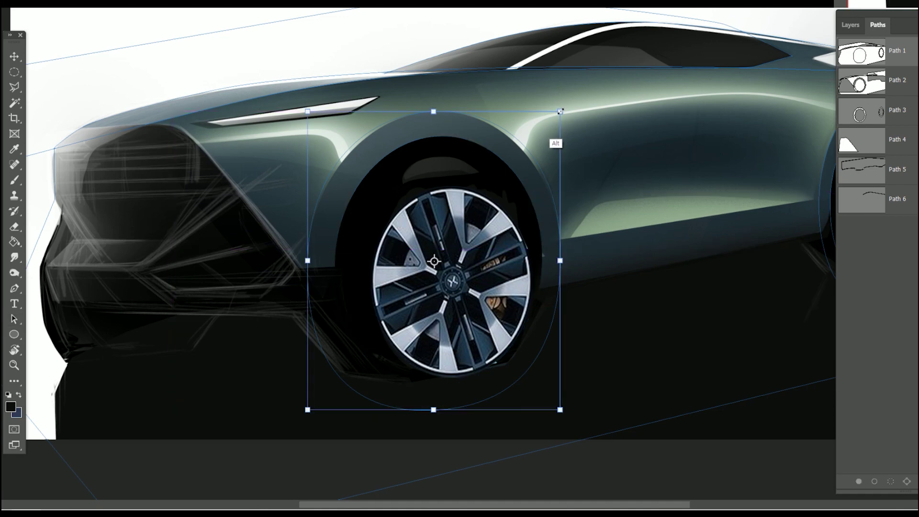
drag(561, 112, 550, 125)
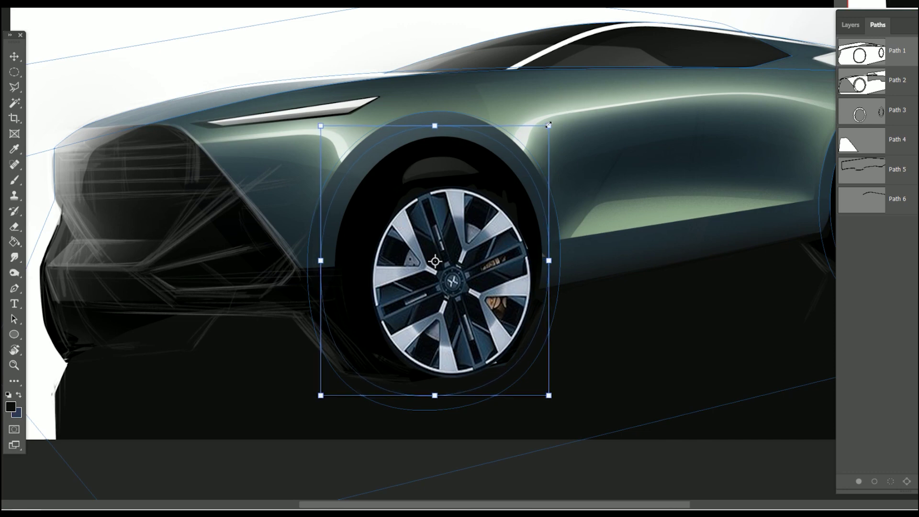
key(Return)
click(890, 481)
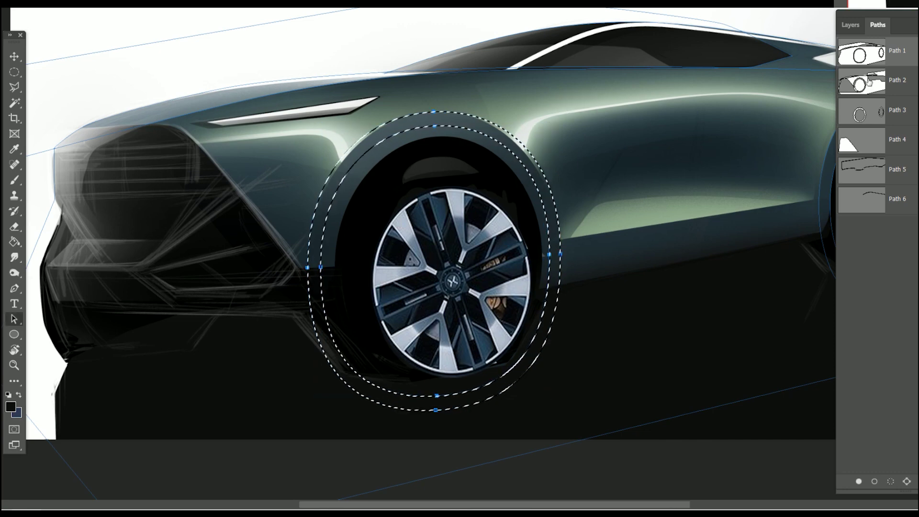
click(851, 25)
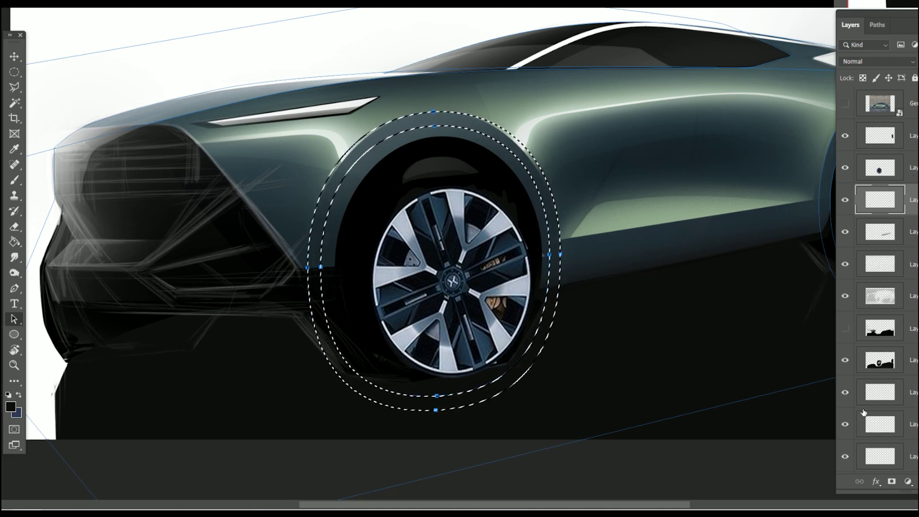
- Sample the dark teal from the car body and choose the Soft Round brush preset
key(i)
click(431, 115)
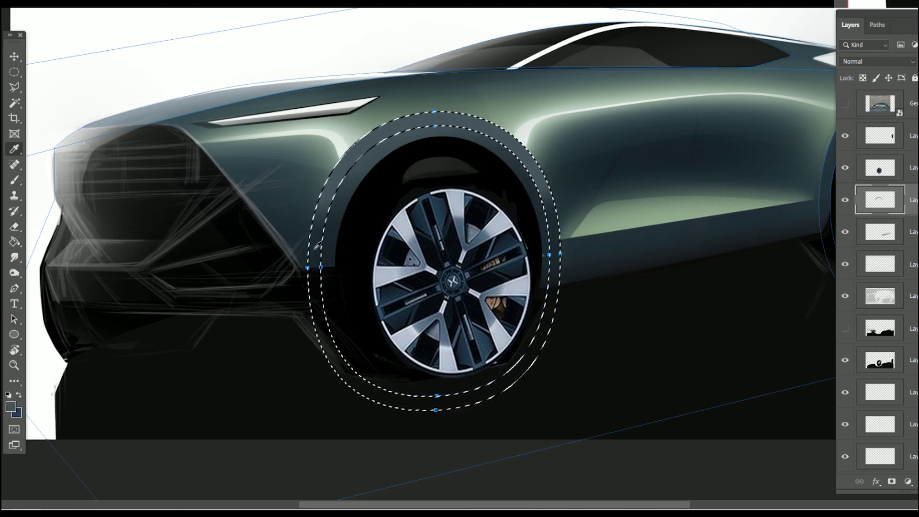
right_click(346, 247)
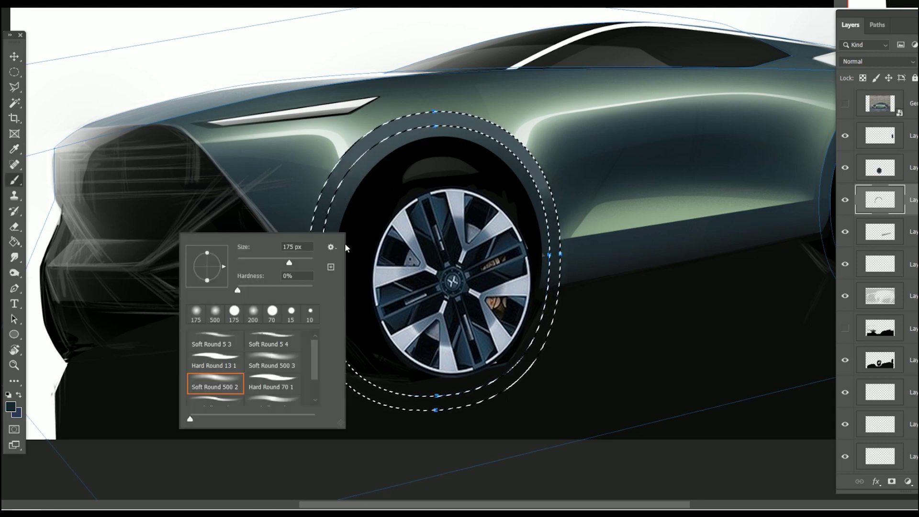
double_click(227, 381)
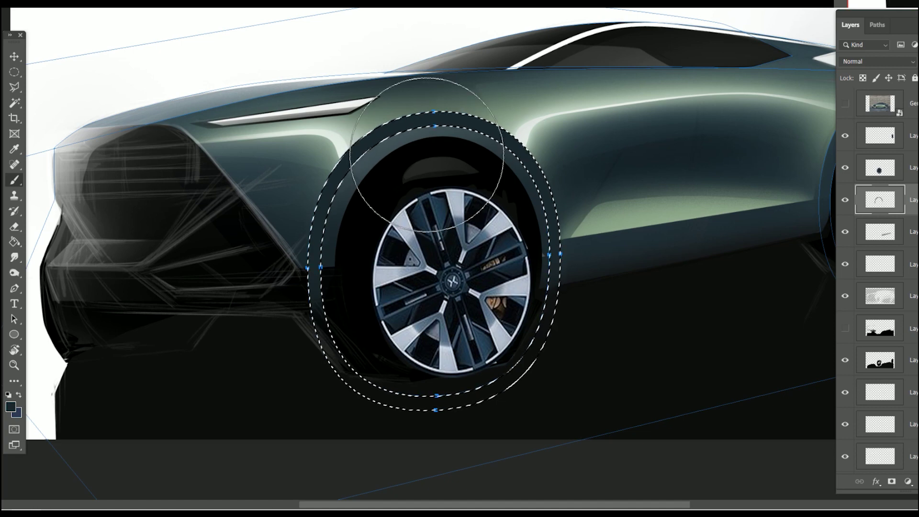
- Return to the brush, reframe the view on the front wheel, and switch to Path Selection
key(i)
key(b)
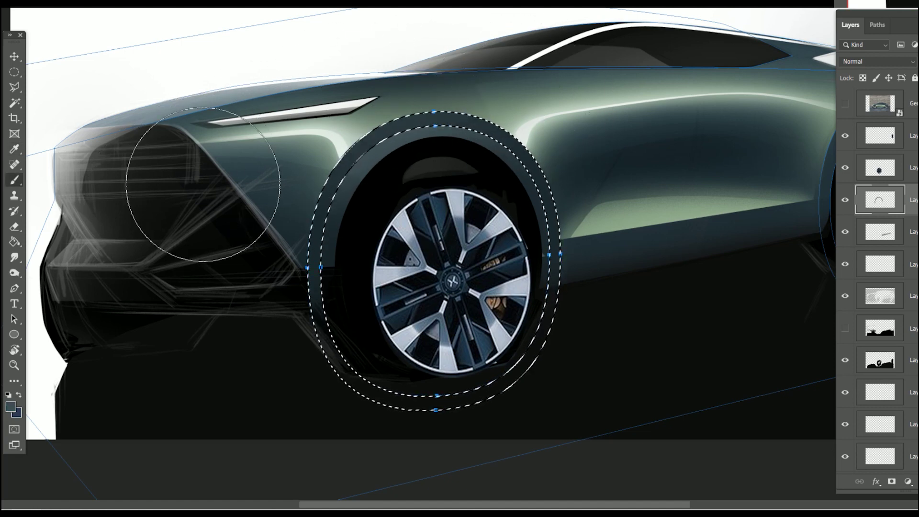
key(ctrl+minus)
key(ctrl+minus)
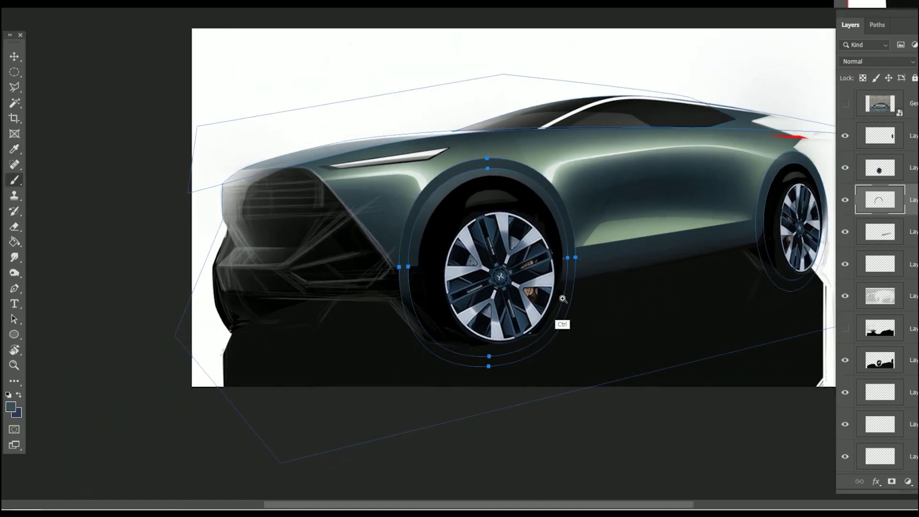
key(ctrl+plus)
key(ctrl+plus)
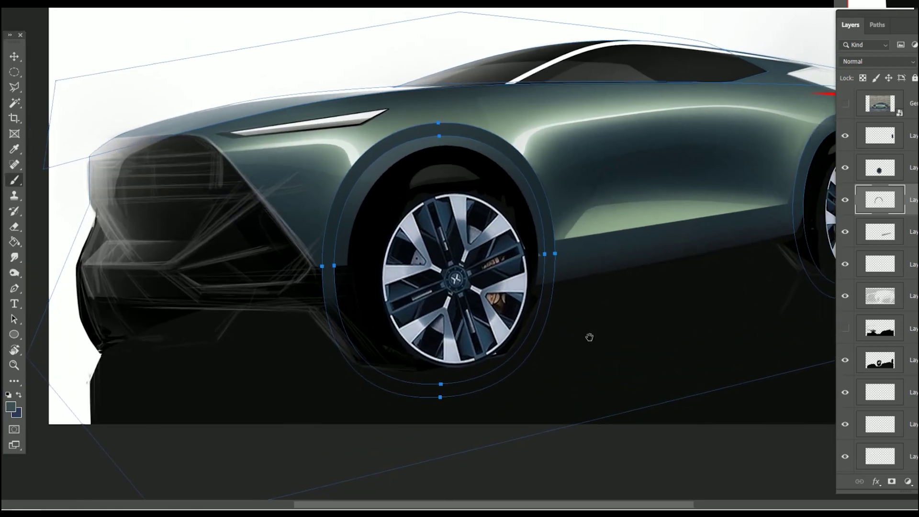
click(16, 321)
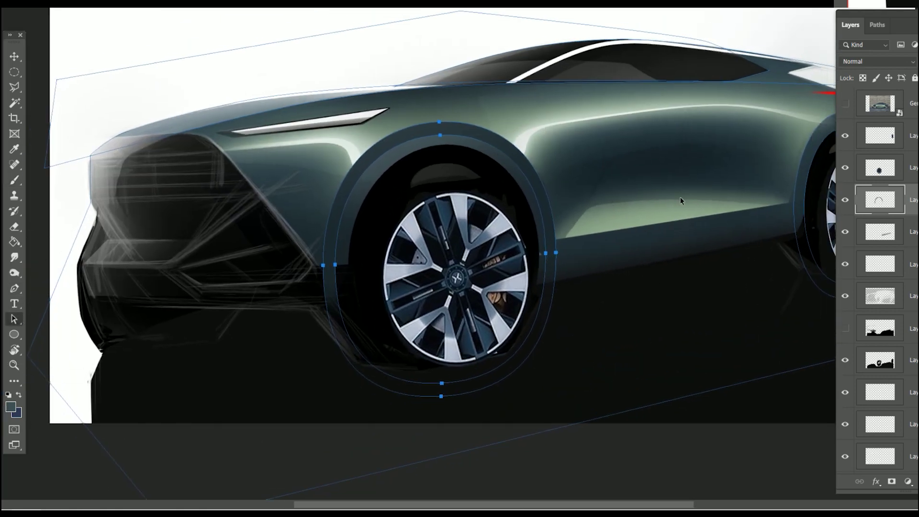
- Shrink the wheel circle path evenly, nudge it right, and load the tire ring as a selection
click(878, 24)
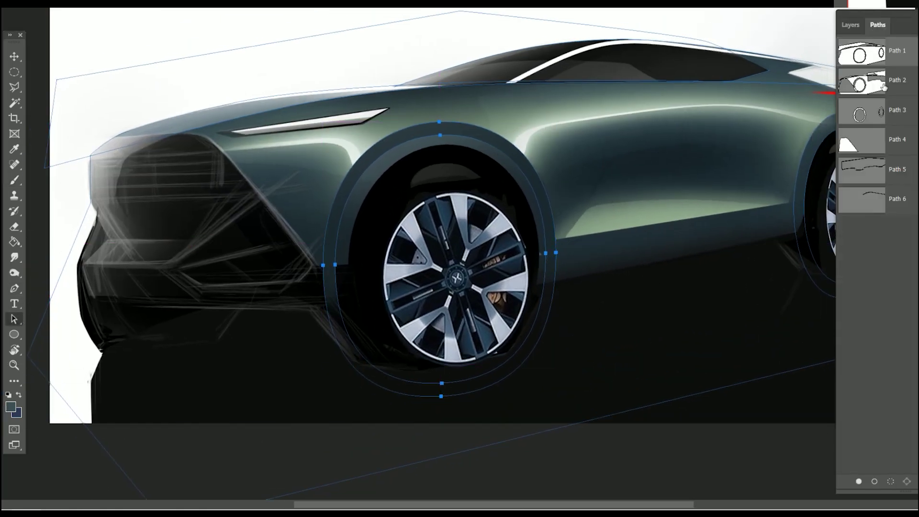
key(ctrl+t)
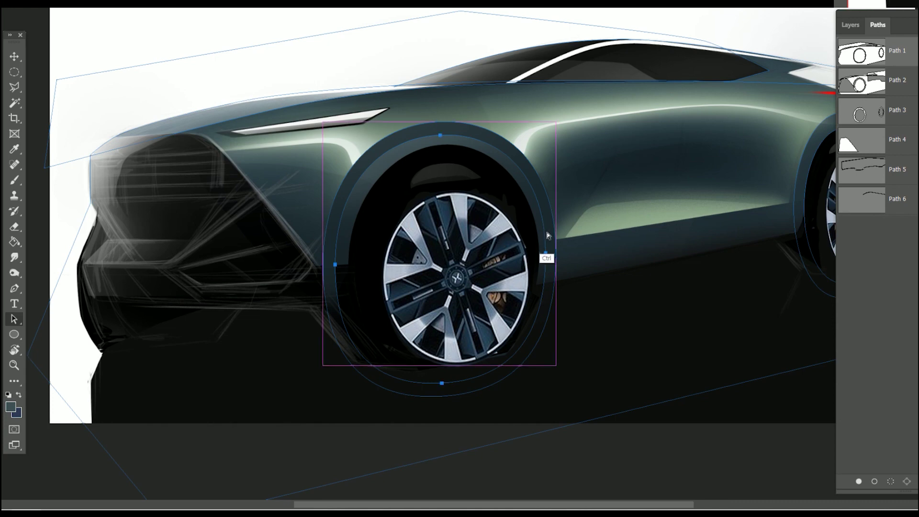
drag(546, 135, 522, 161)
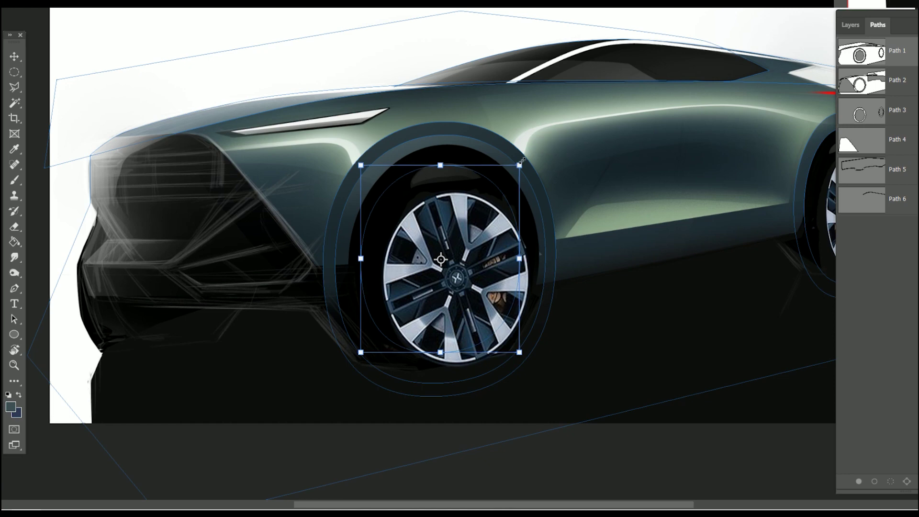
key(Right)
key(Right)
key(Right)
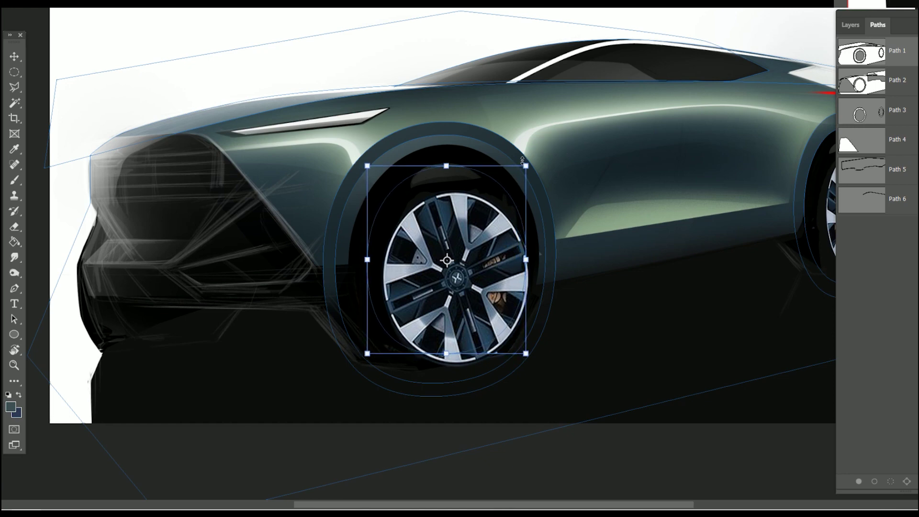
click(877, 408)
key(F7)
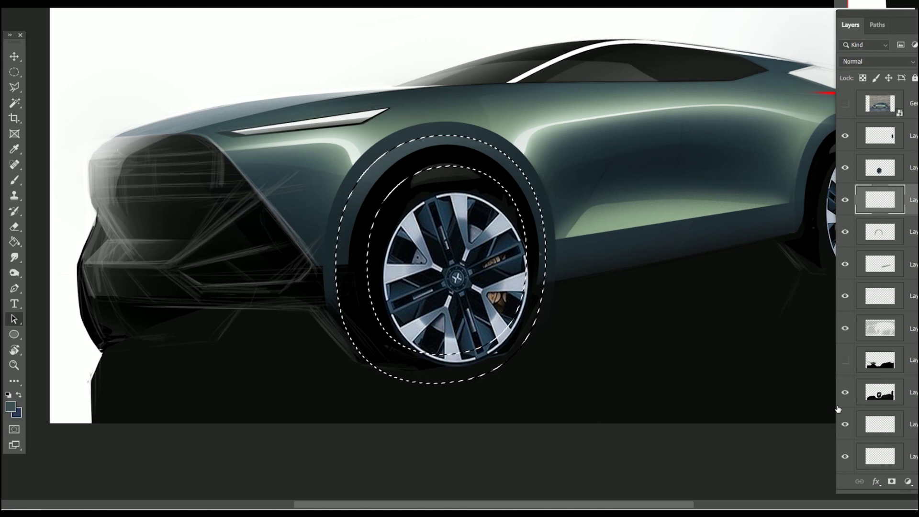
- Set the foreground to black and brush shading around the front tire ring
click(10, 407)
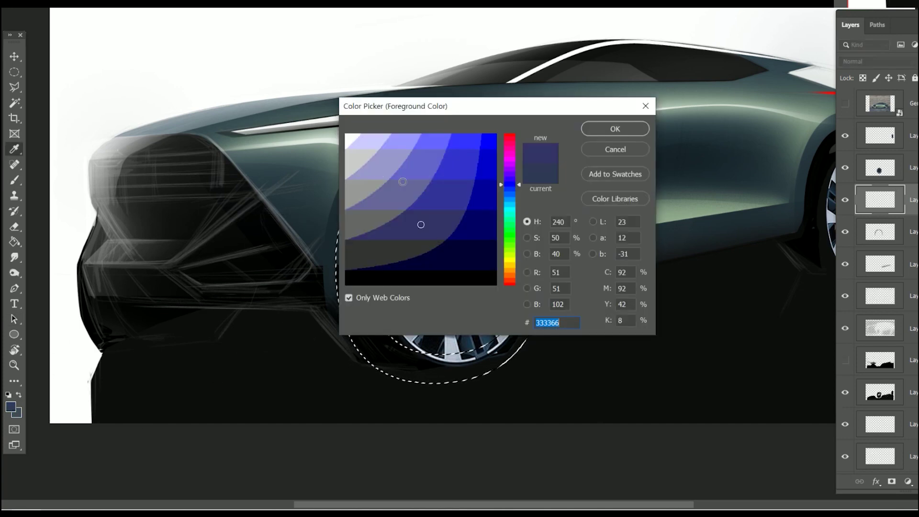
click(346, 284)
click(615, 129)
key(b)
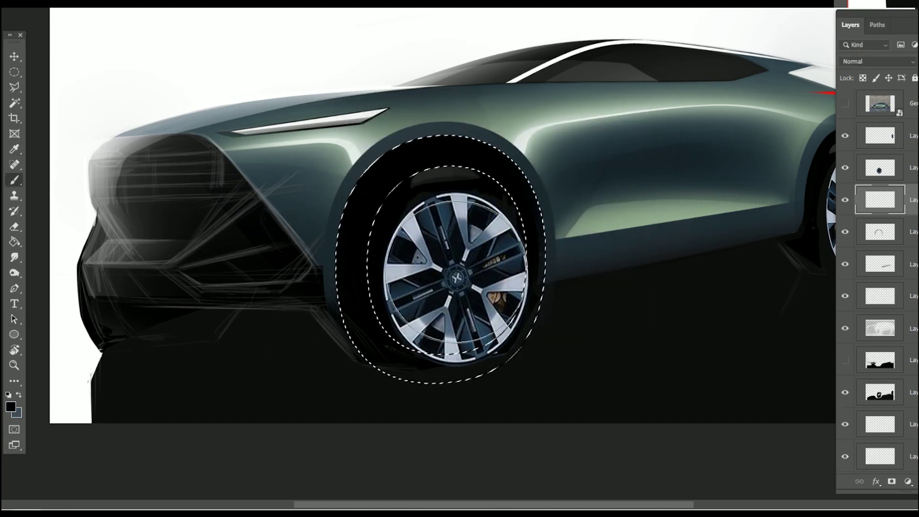
mouse_move(496, 165)
mouse_down()
mouse_move(546, 187)
mouse_move(512, 225)
mouse_move(307, 245)
mouse_move(411, 233)
mouse_up()
- Switch the foreground to dark grey #333333, deselect, and show the saved wheel paths
click(11, 407)
click(353, 254)
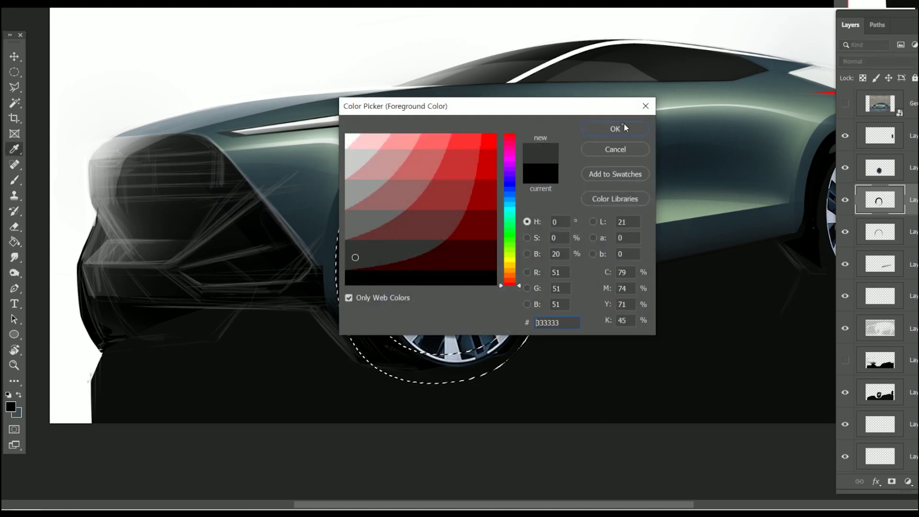
click(616, 129)
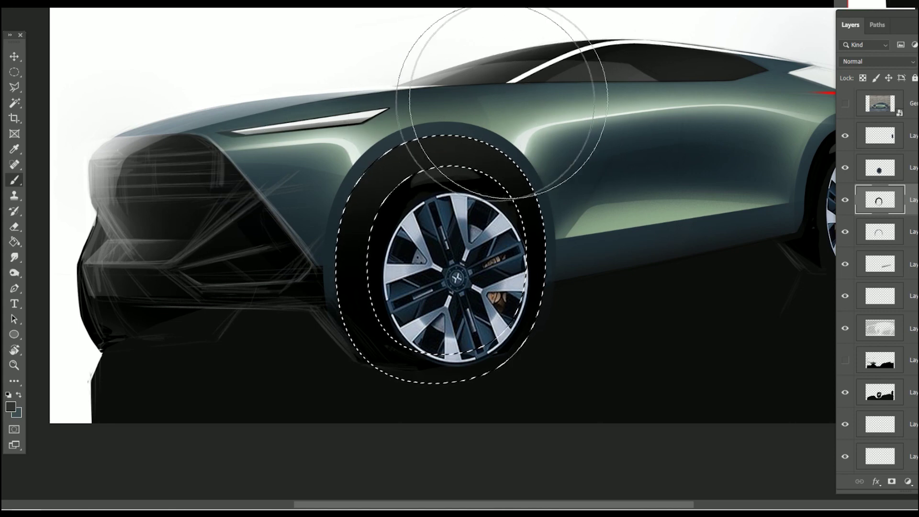
key(ctrl+d)
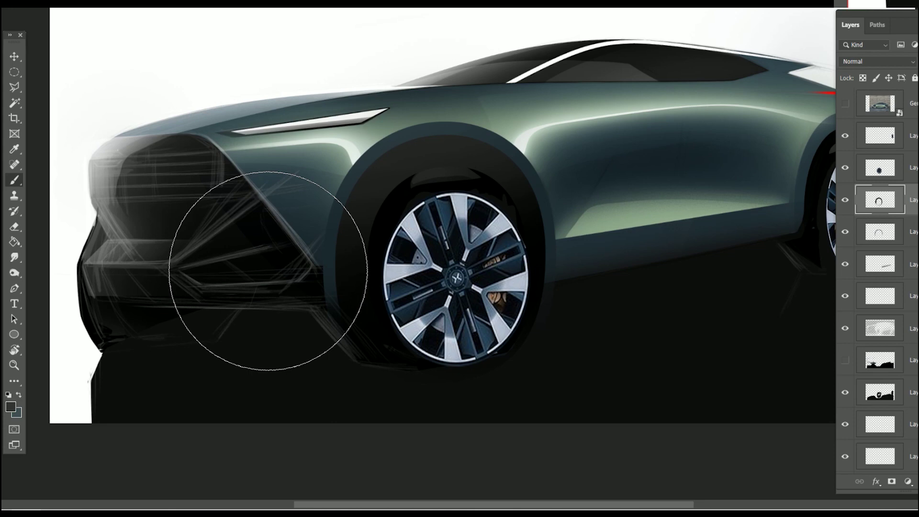
click(877, 24)
click(900, 60)
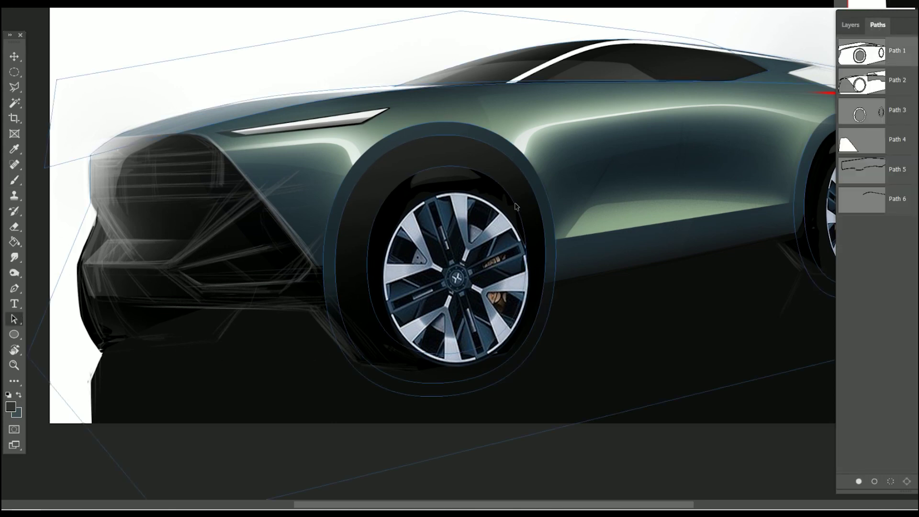
- Enlarge the front wheel ellipse path slightly outward from its centre
drag(530, 191, 338, 383)
key(ctrl+t)
drag(530, 160, 534, 156)
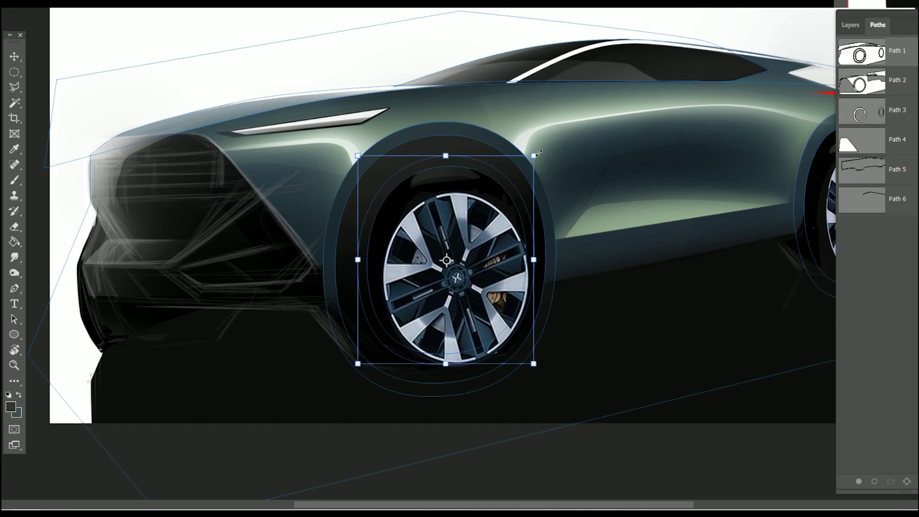
key(Return)
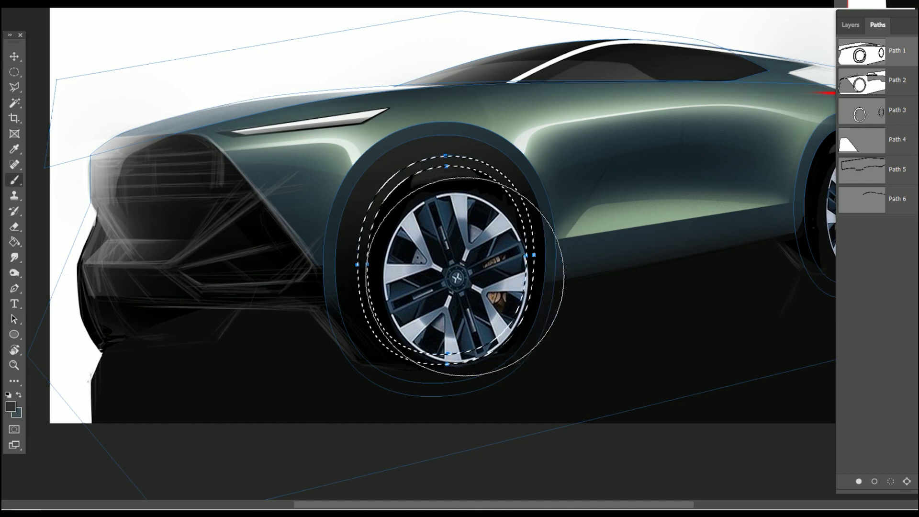
- Keep black as the brush colour, clear the tire selection, and hide the wheel paths
click(10, 406)
click(588, 129)
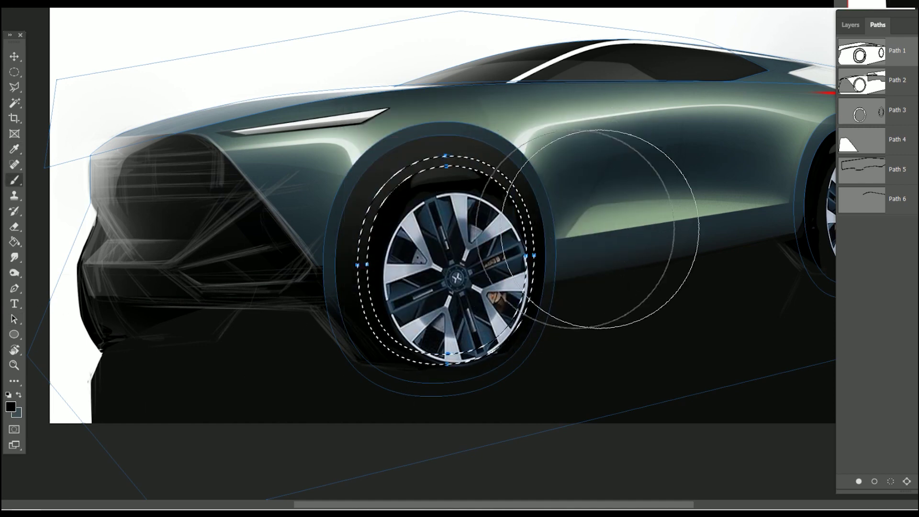
key(b)
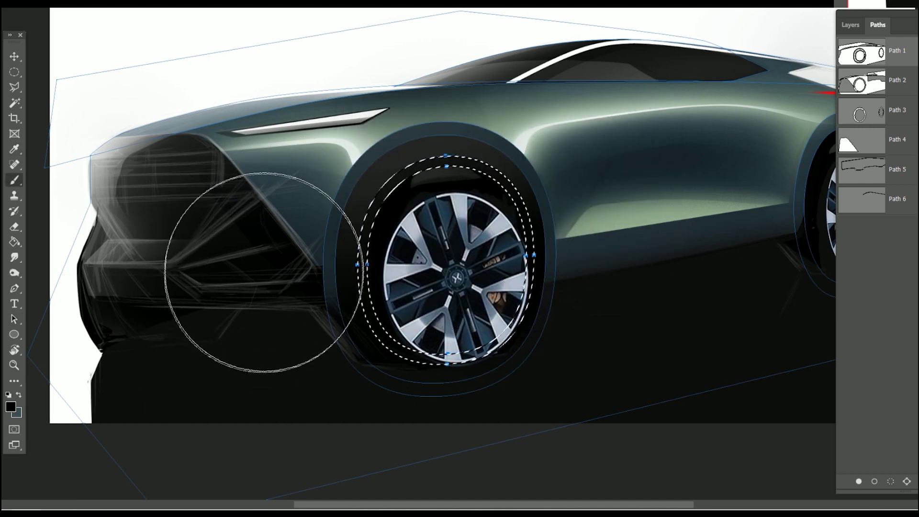
key(ctrl+d)
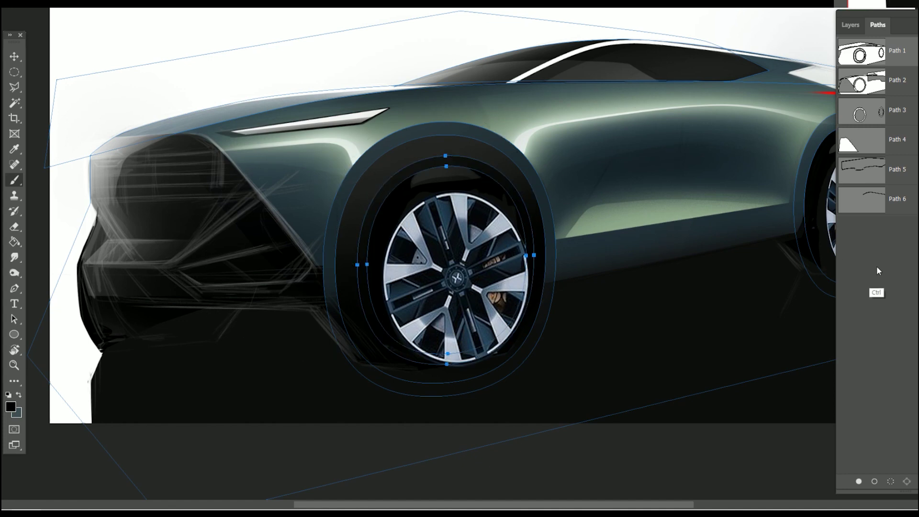
click(880, 283)
click(862, 52)
key(ctrl+shift+d)
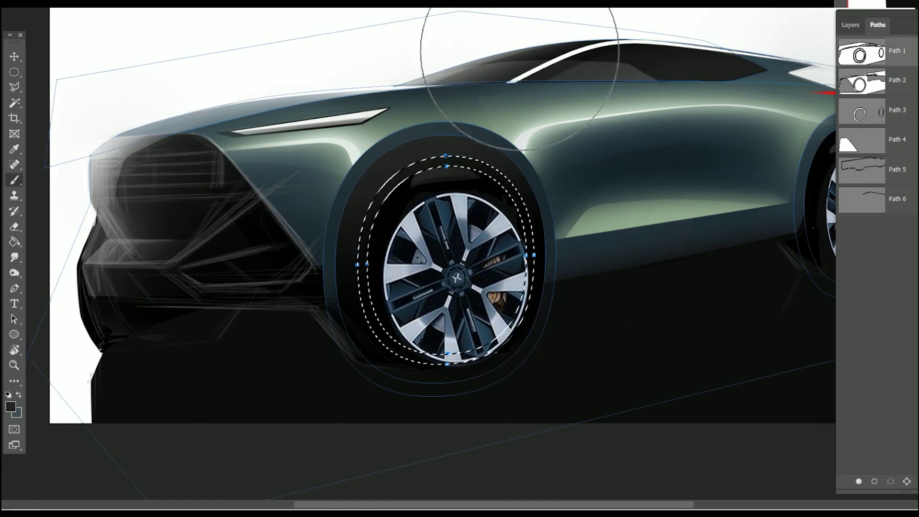
key(ctrl+d)
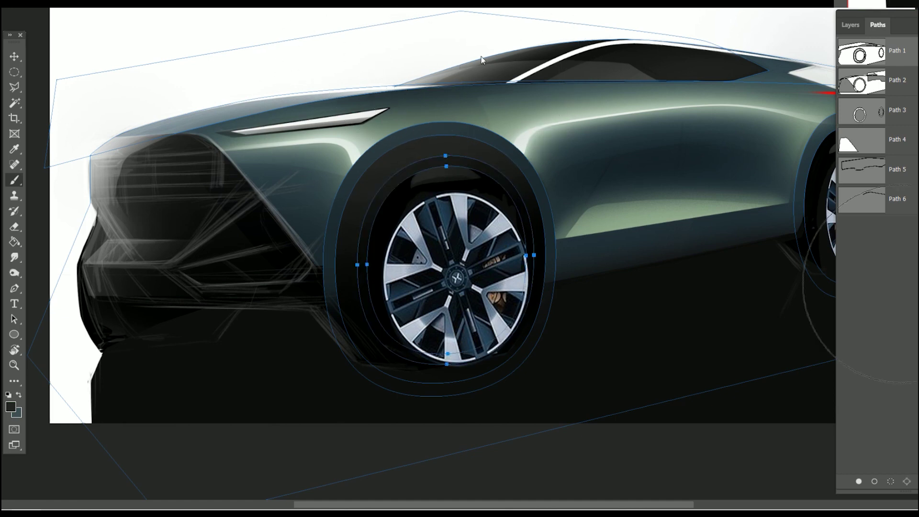
click(887, 283)
- On a lower layer, set up a 70 px Hard Round brush with foreground 000000
click(850, 25)
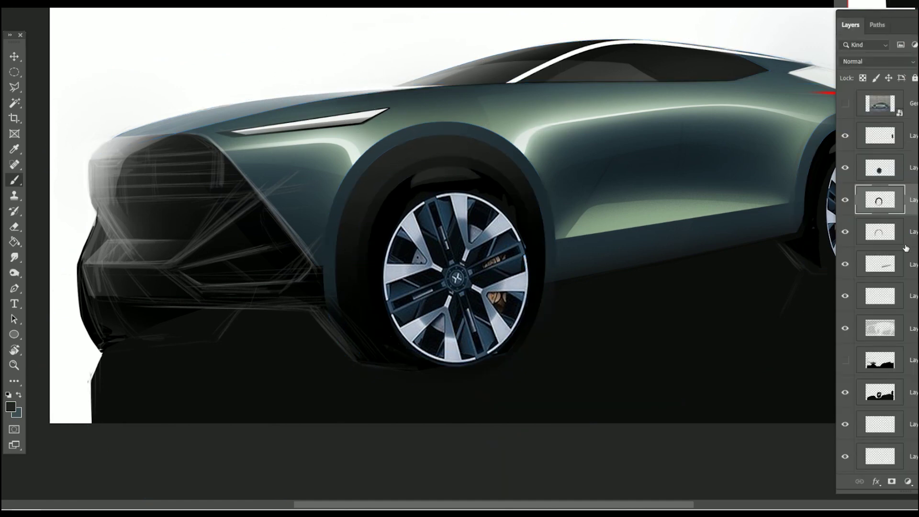
click(912, 261)
right_click(273, 221)
click(367, 375)
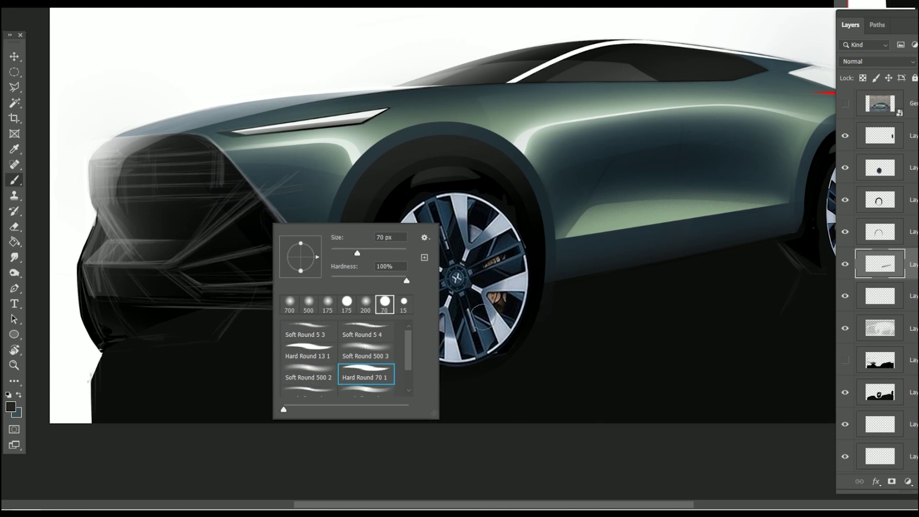
key(Return)
click(10, 407)
text(000000)
key(Return)
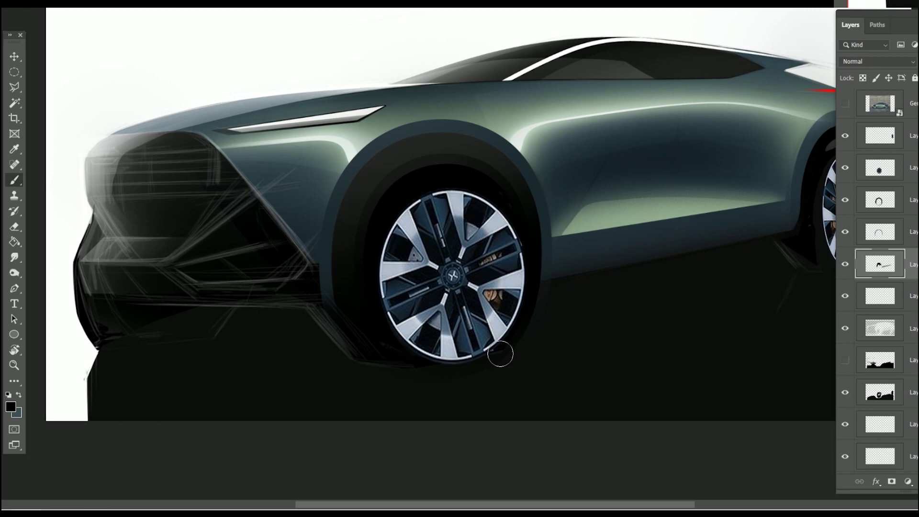
drag(494, 262, 459, 270)
- Select Layer 47 and lasso the body area above the front wheel arch
right_click(396, 142)
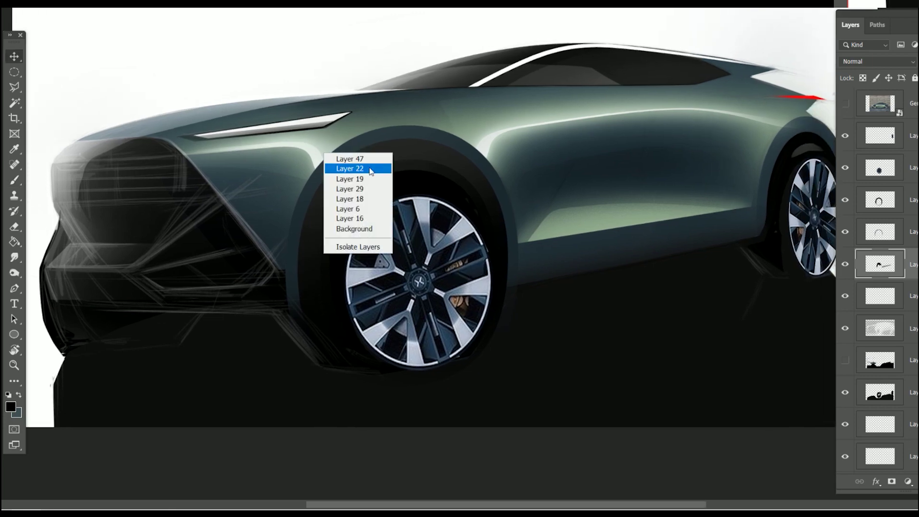
click(354, 197)
right_click(395, 154)
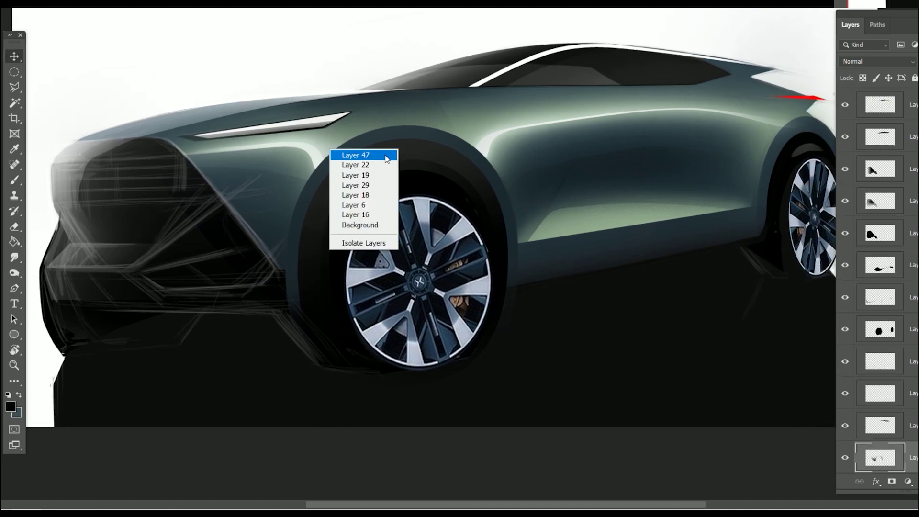
click(352, 153)
right_click(15, 89)
click(45, 87)
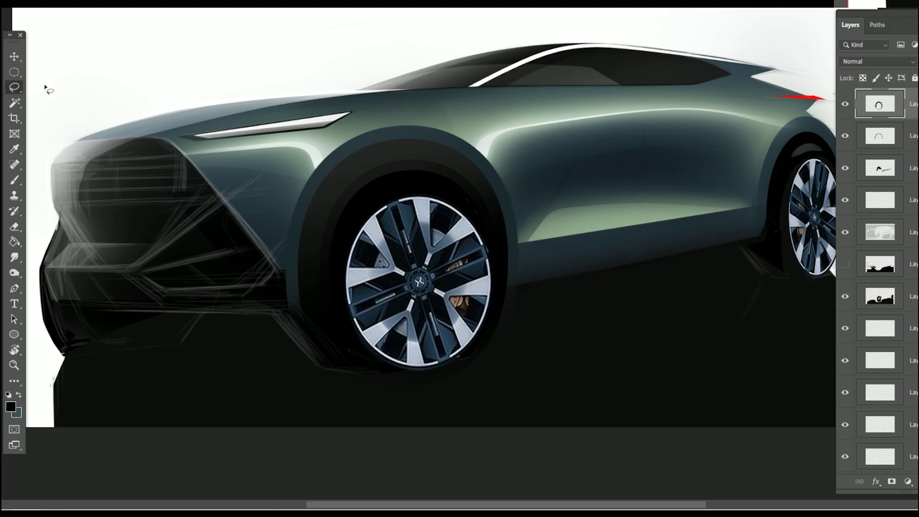
drag(435, 161, 338, 163)
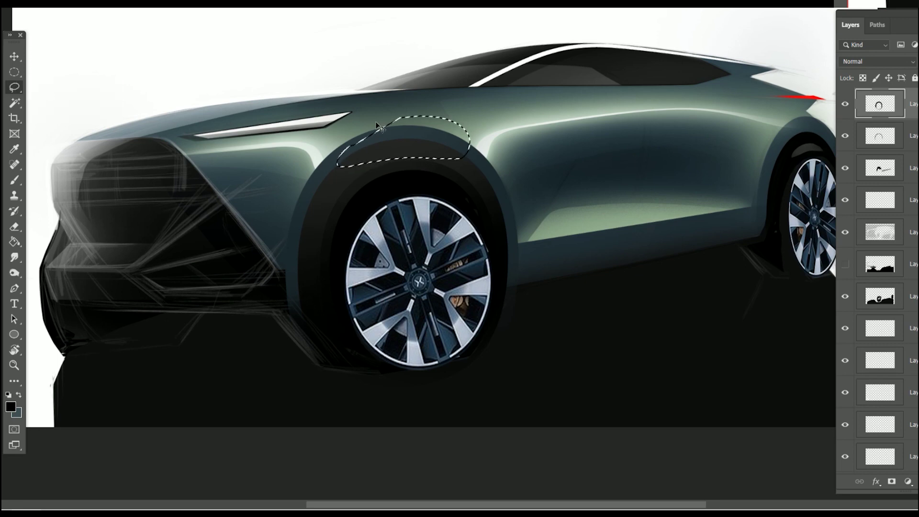
- Copy the area to a new layer and raise its Levels midtones to 1.26
key(ctrl+shift+j)
key(ctrl+l)
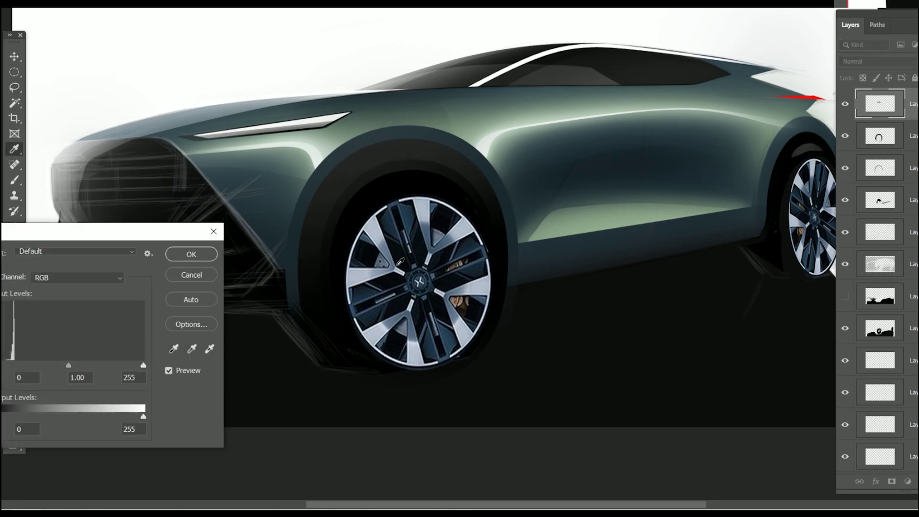
drag(48, 234, 538, 195)
mouse_move(509, 329)
mouse_down()
mouse_move(527, 331)
mouse_move(509, 330)
mouse_up()
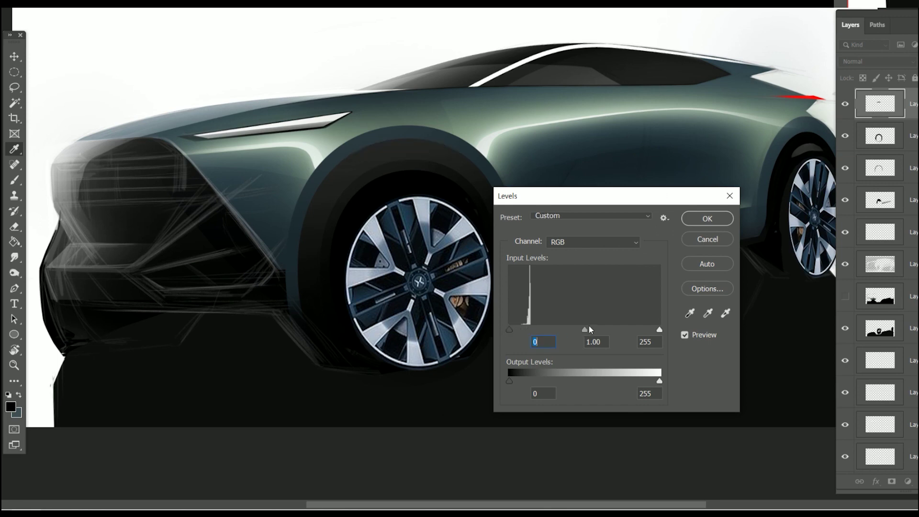
drag(594, 330, 568, 330)
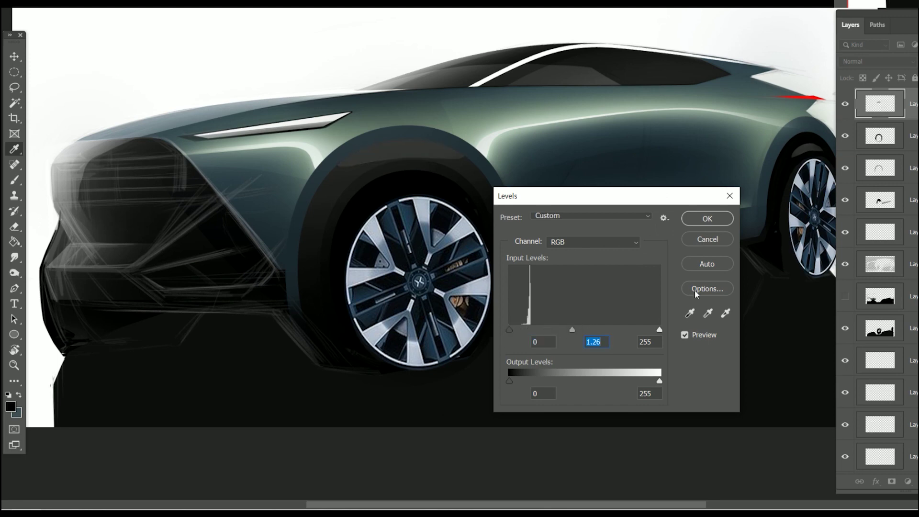
click(710, 221)
- Lasso around the front wheel arch, deselect, and check the Eraser brush presets
key(l)
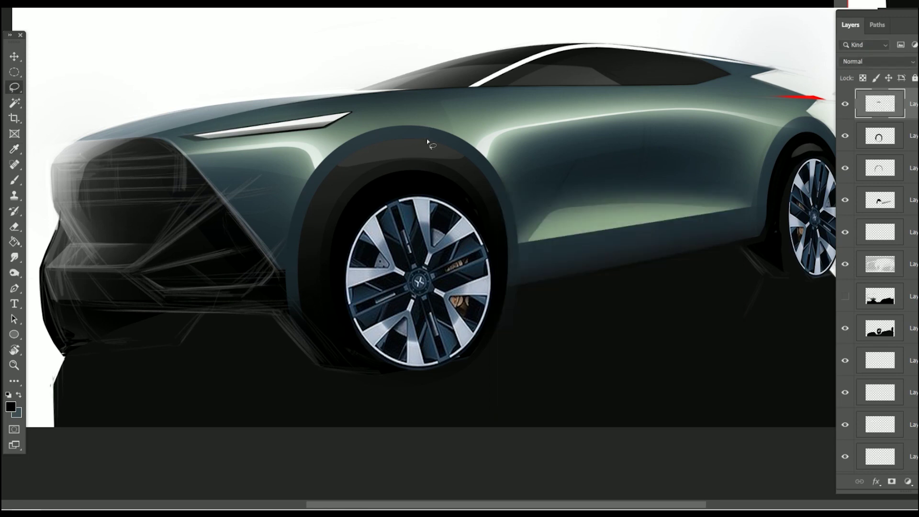
drag(373, 215, 474, 206)
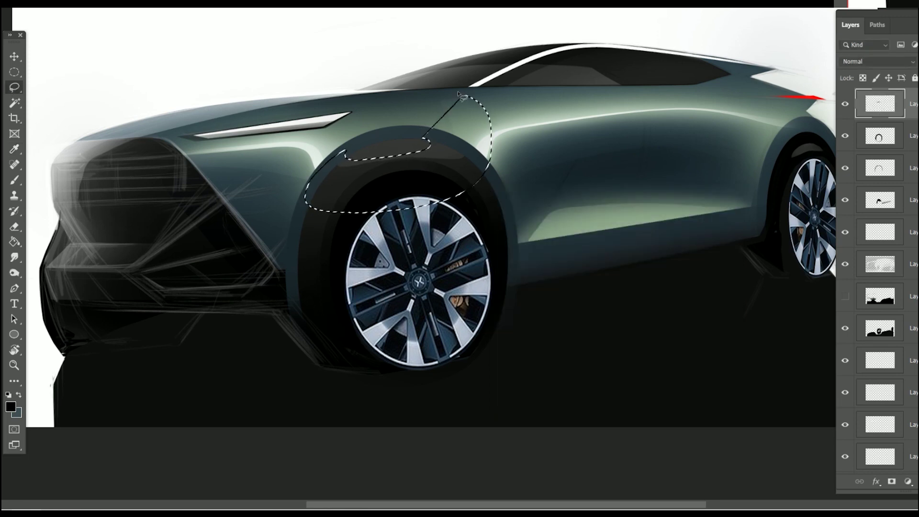
key(ctrl+d)
key(e)
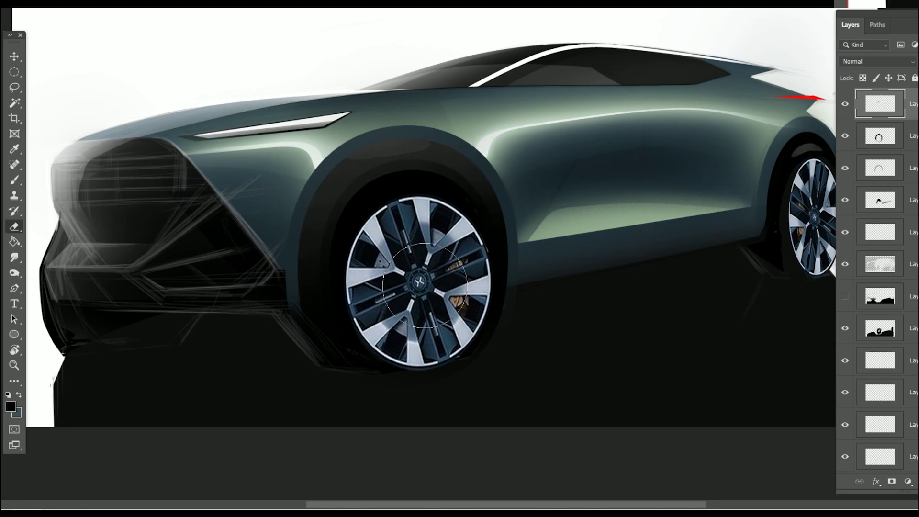
right_click(419, 304)
key(Escape)
- Show Path 1 and load Path 5's body line outline as a selection
click(878, 24)
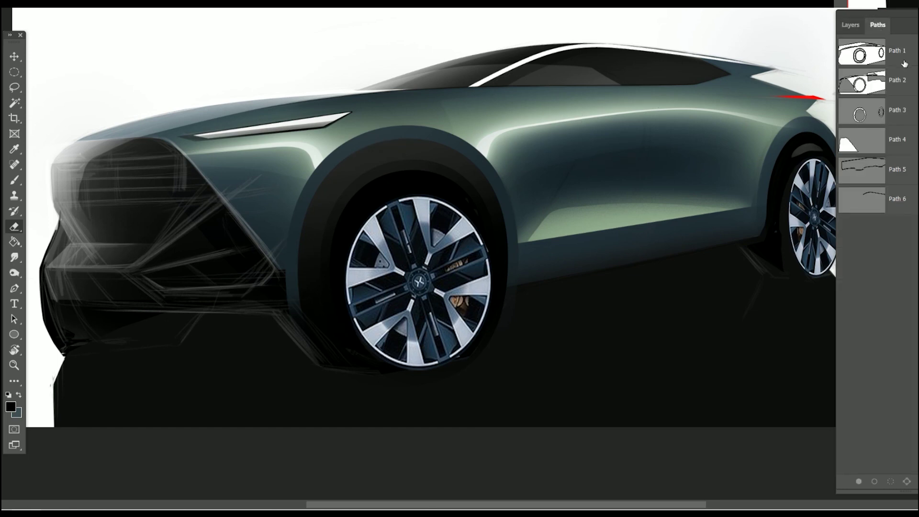
click(903, 63)
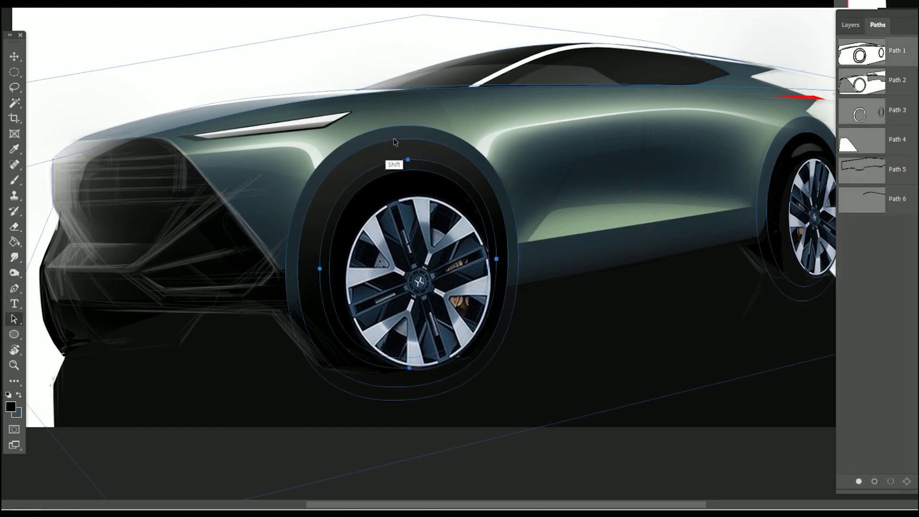
click(891, 481)
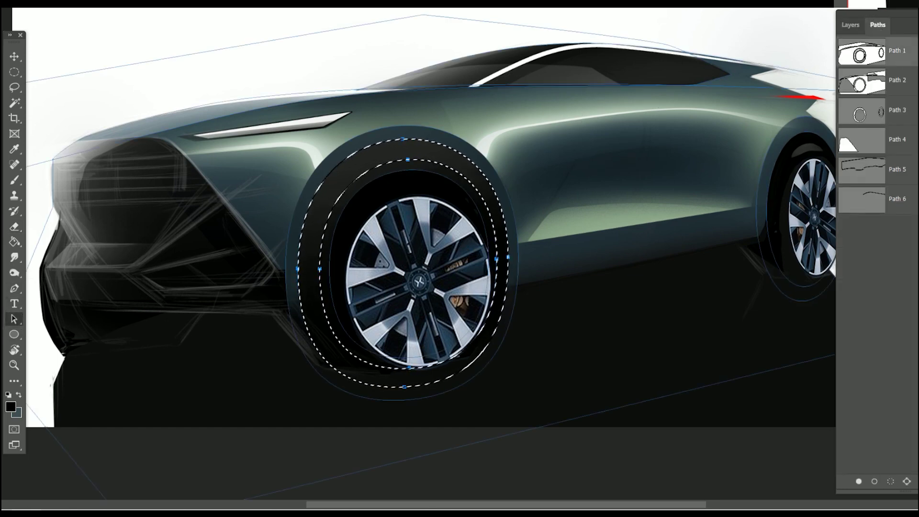
key(ctrl+d)
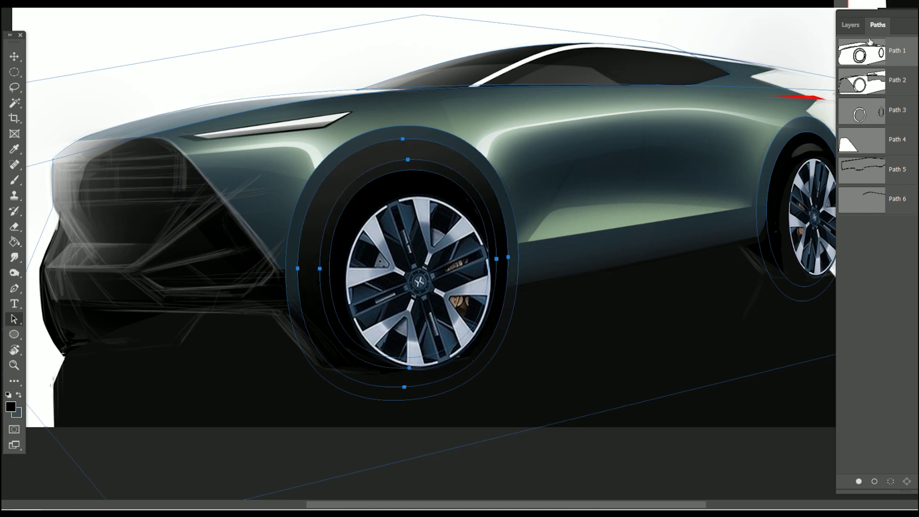
click(899, 170)
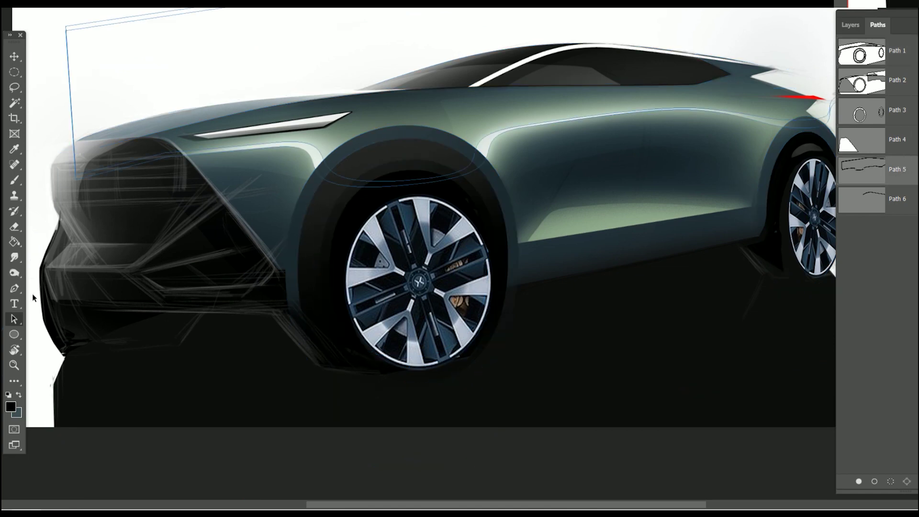
click(908, 481)
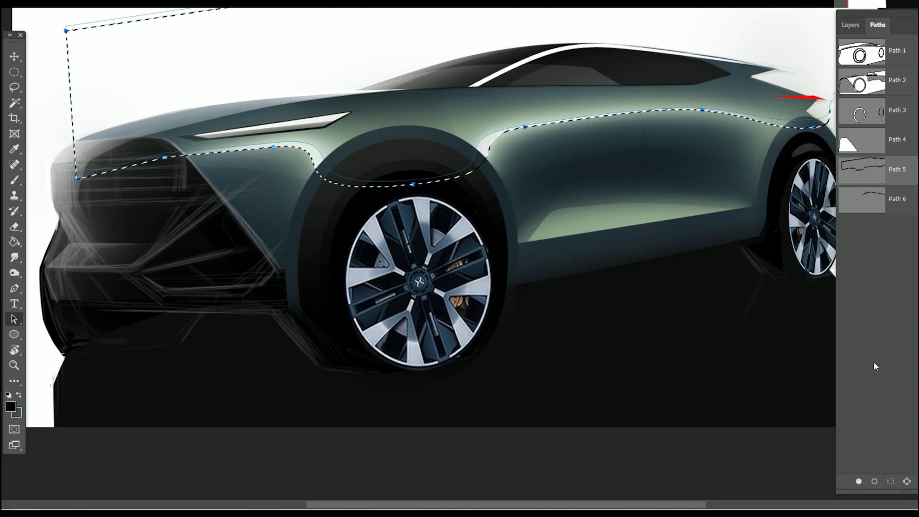
key(F7)
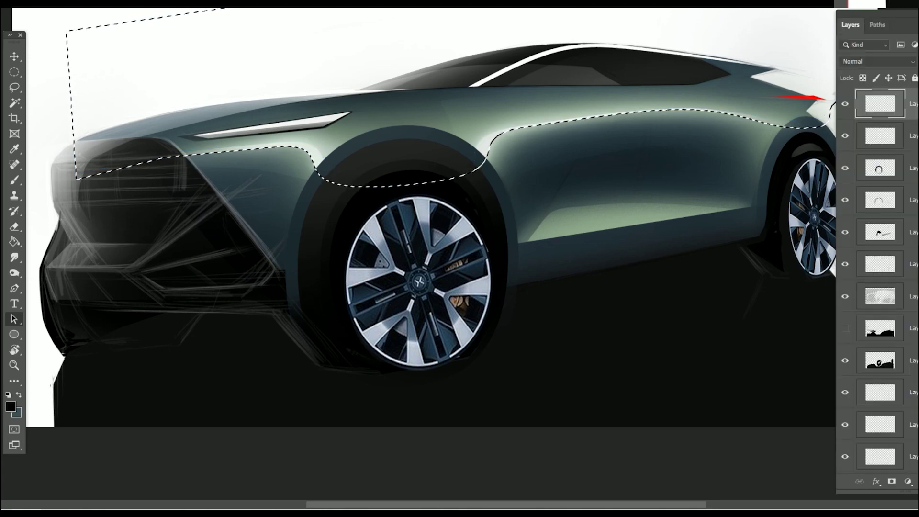
- Set the foreground to white and choose a hard round brush tip
click(10, 407)
key(Return)
key(b)
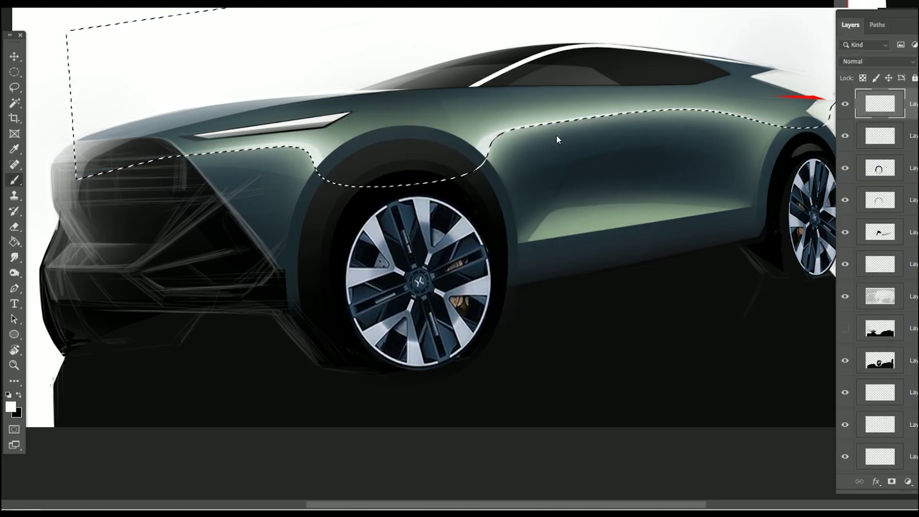
right_click(353, 185)
key(Escape)
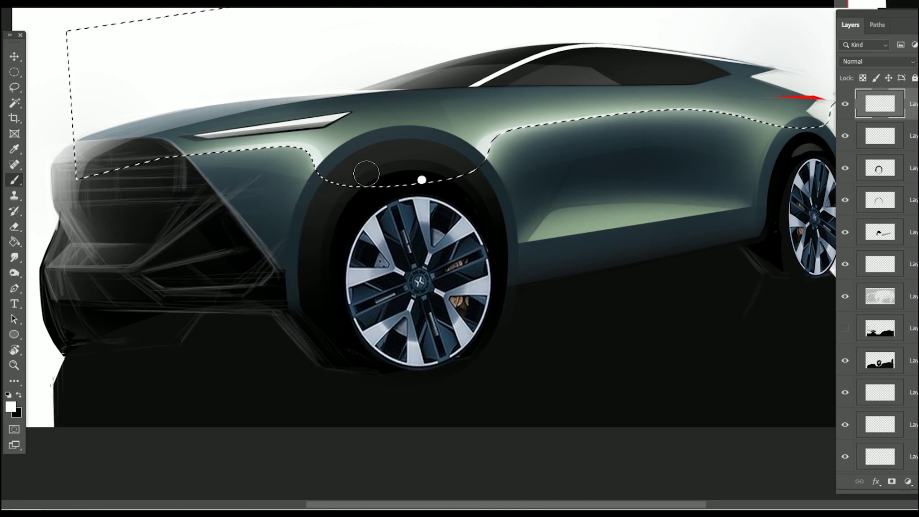
right_click(230, 195)
double_click(282, 329)
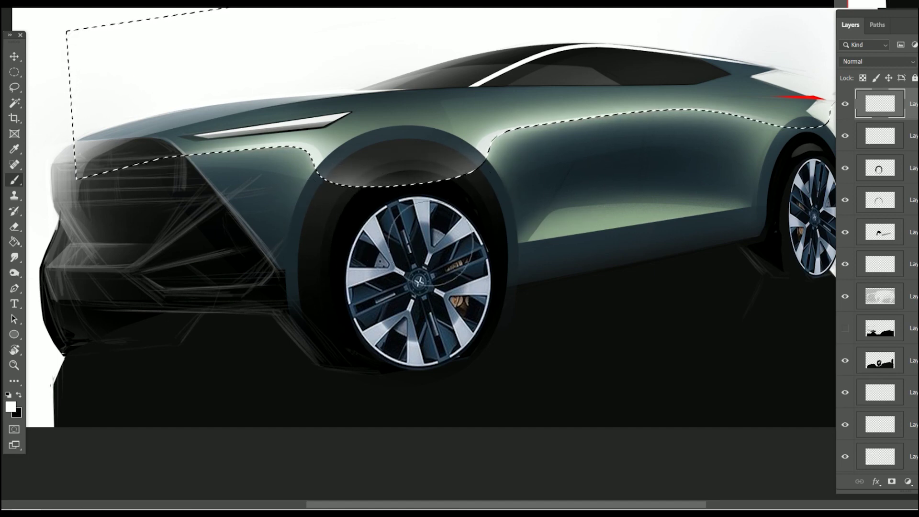
- Drop the body selection and show Path 1's outlines over the car
key(ctrl+d)
click(878, 25)
click(907, 57)
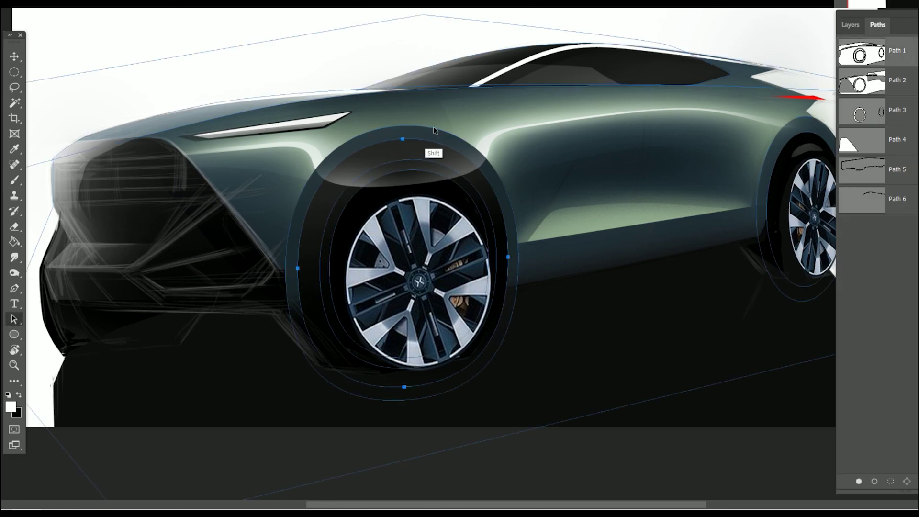
click(890, 483)
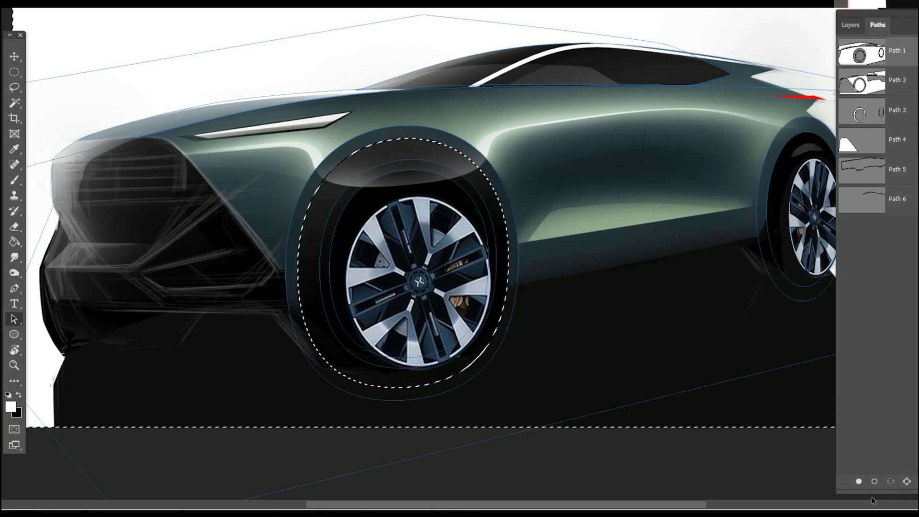
click(873, 313)
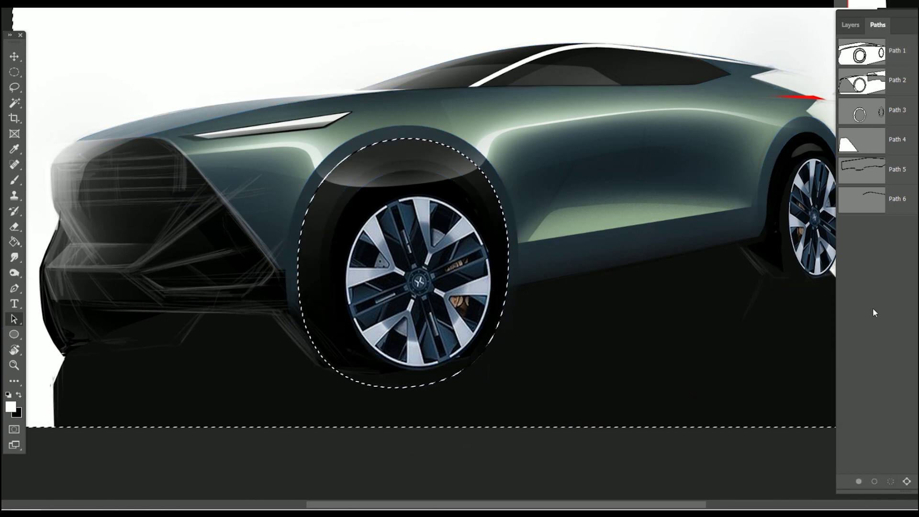
key(ctrl+d)
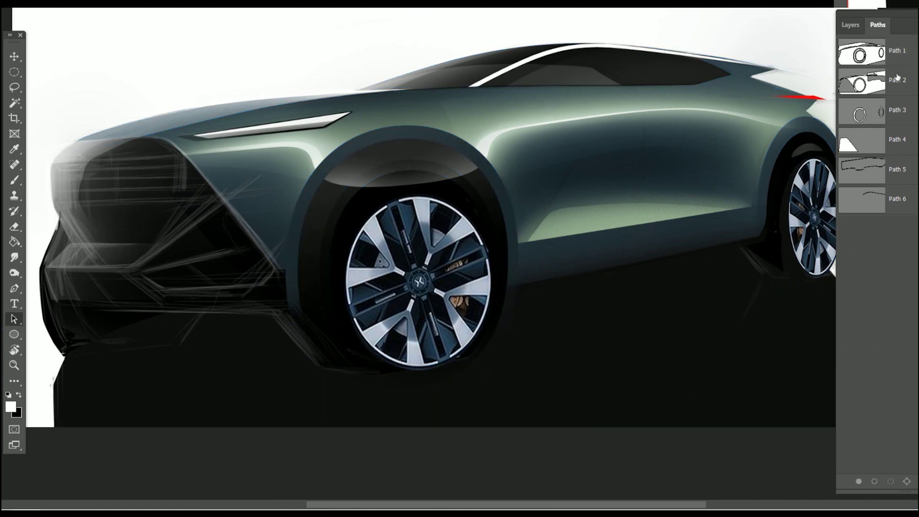
click(897, 61)
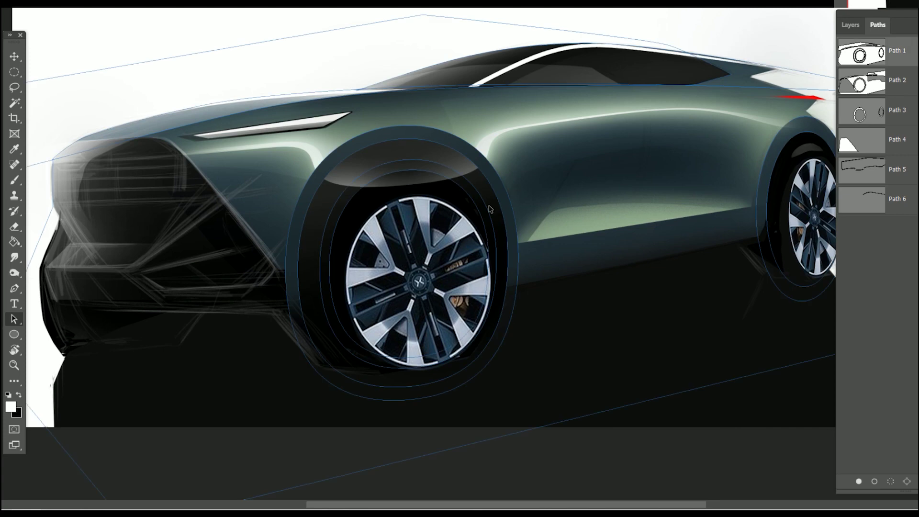
click(897, 458)
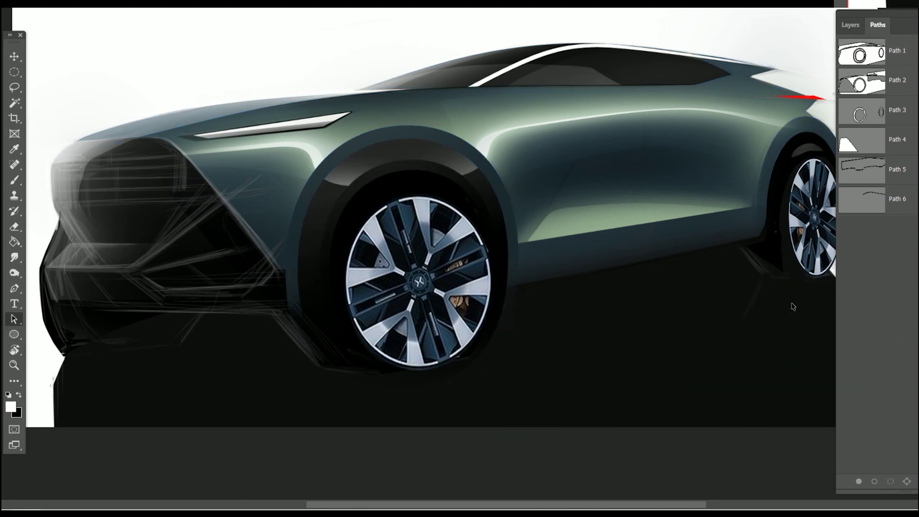
key(e)
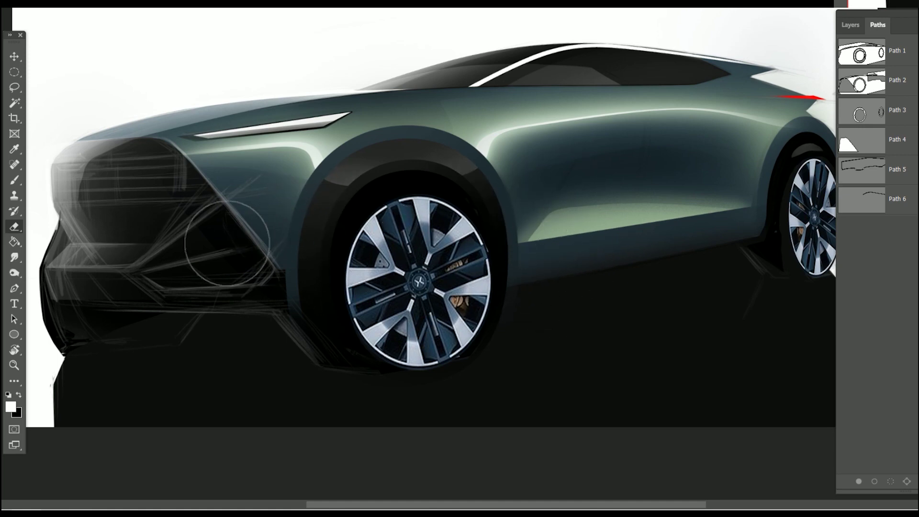
click(889, 61)
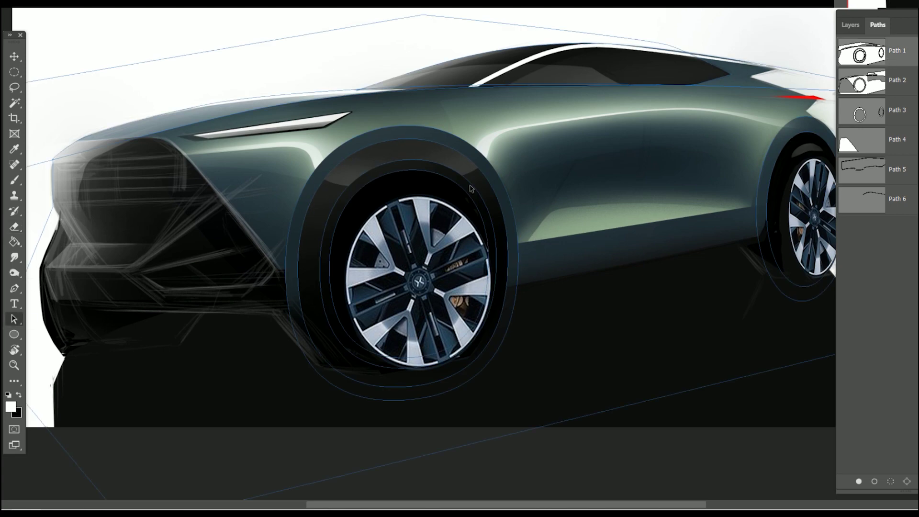
- Scale the front wheel path out slightly and load it as a selection
key(ctrl)
key(ctrl+t)
drag(509, 137, 513, 133)
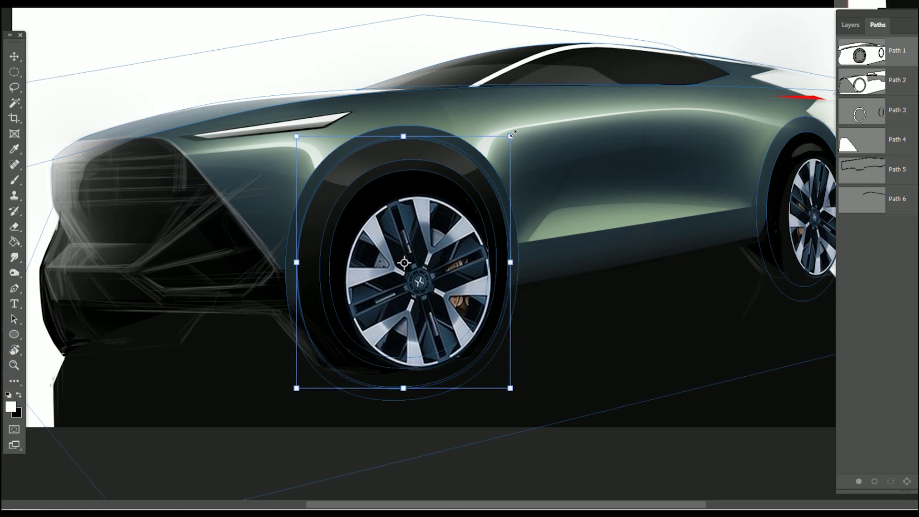
key(Return)
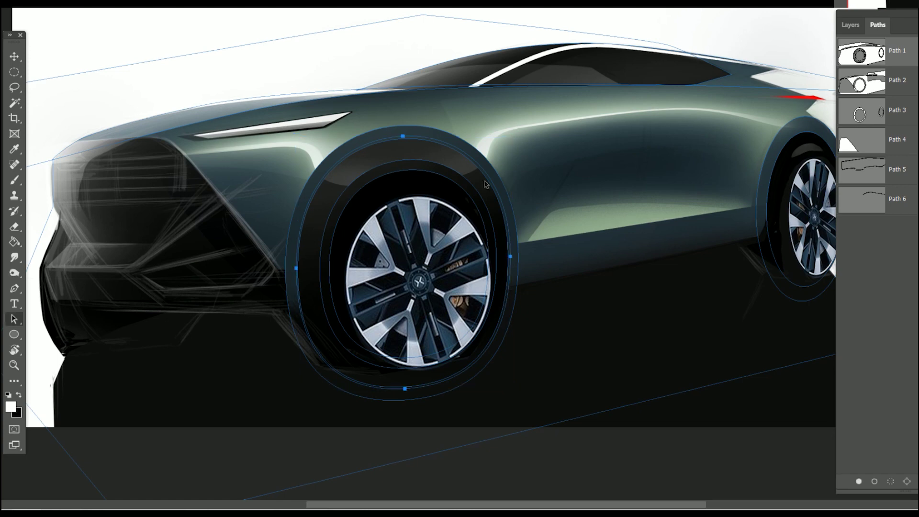
click(889, 485)
- Brush the tire in black, deselect, and hide the wheel path outline
key(b)
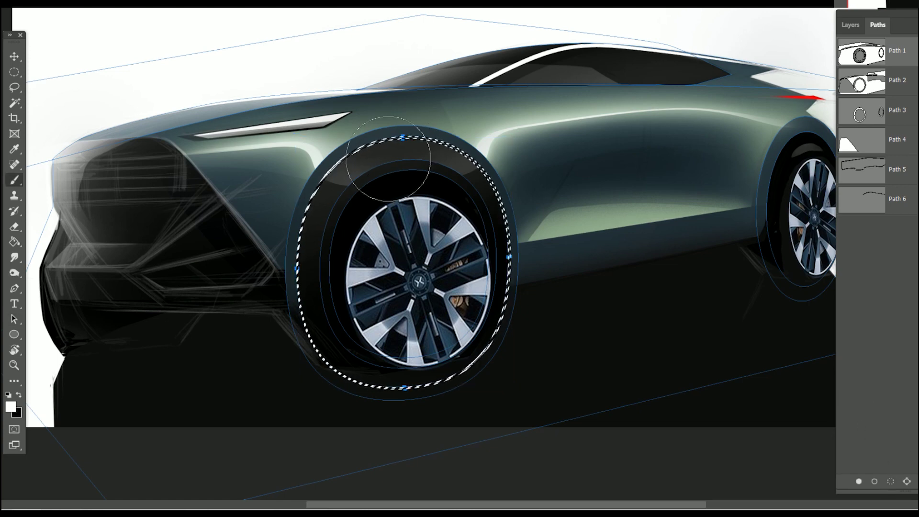
key(x)
click(851, 25)
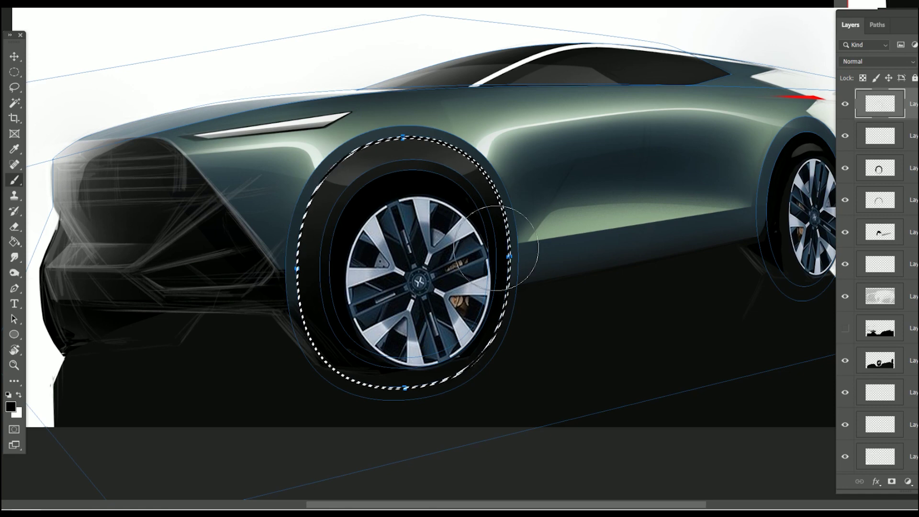
key(ctrl+d)
click(878, 24)
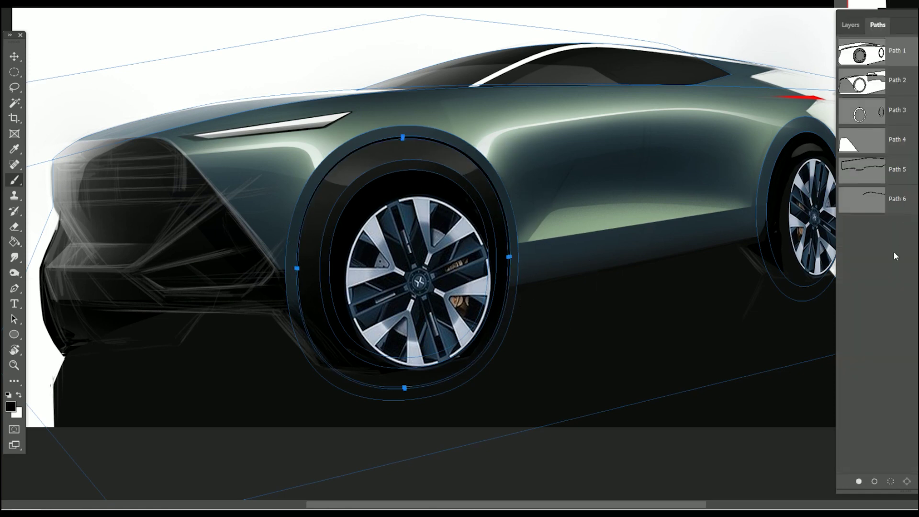
click(895, 249)
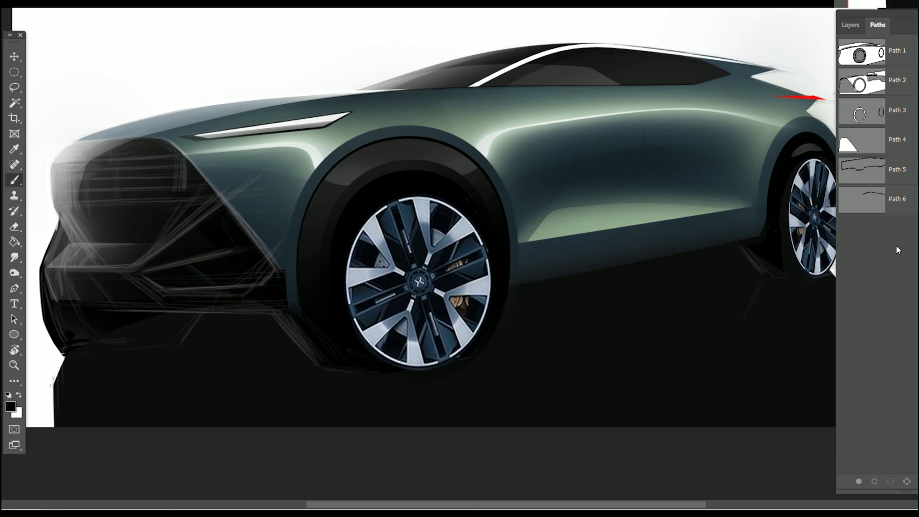
scroll(637, 242, down, 2)
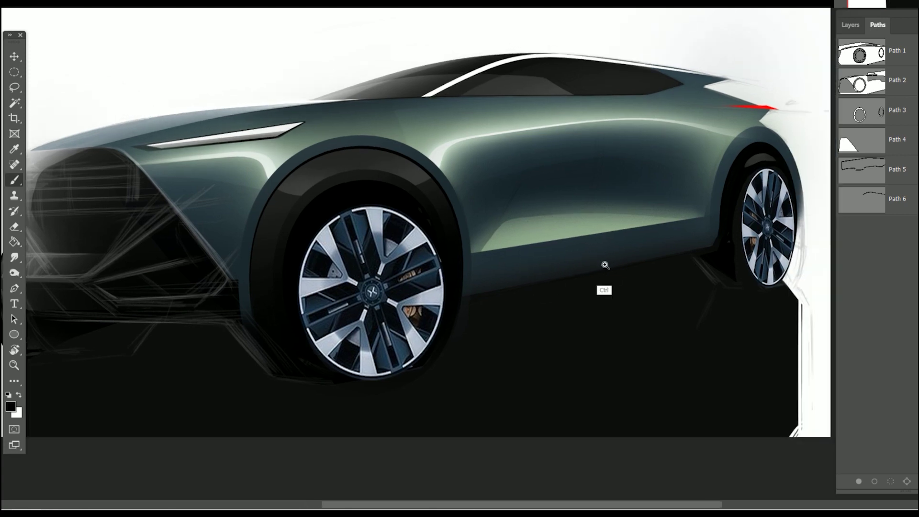
scroll(608, 267, down, 3)
scroll(554, 323, up, 1)
key(ctrl+shift+h)
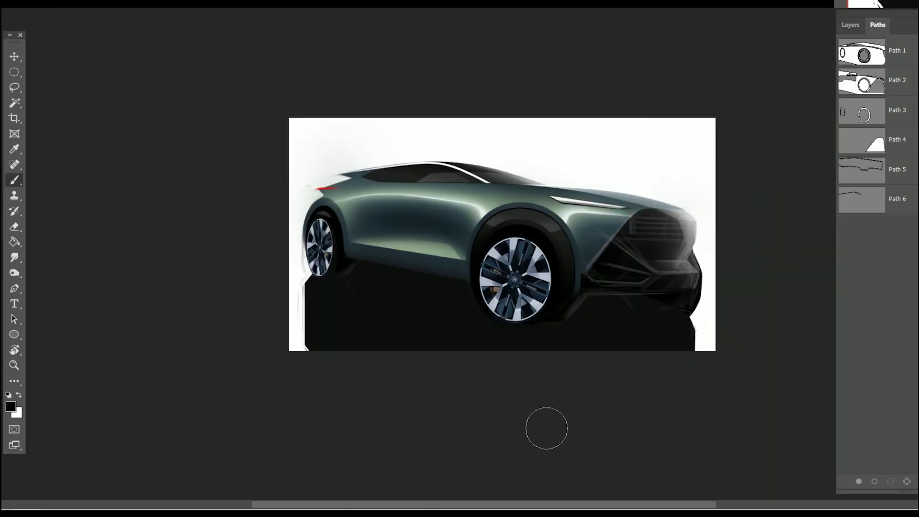
drag(600, 371, 509, 427)
scroll(542, 376, up, 2)
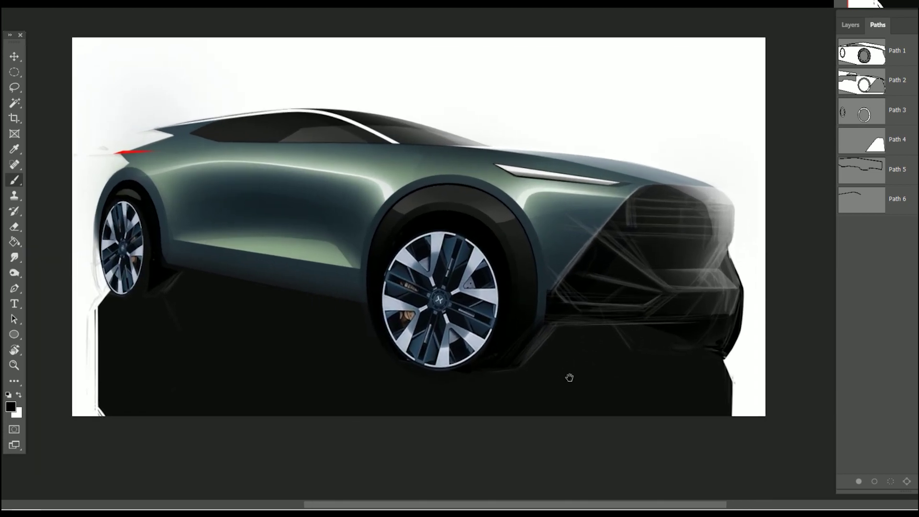
scroll(560, 394, down, 1)
scroll(562, 391, down, 1)
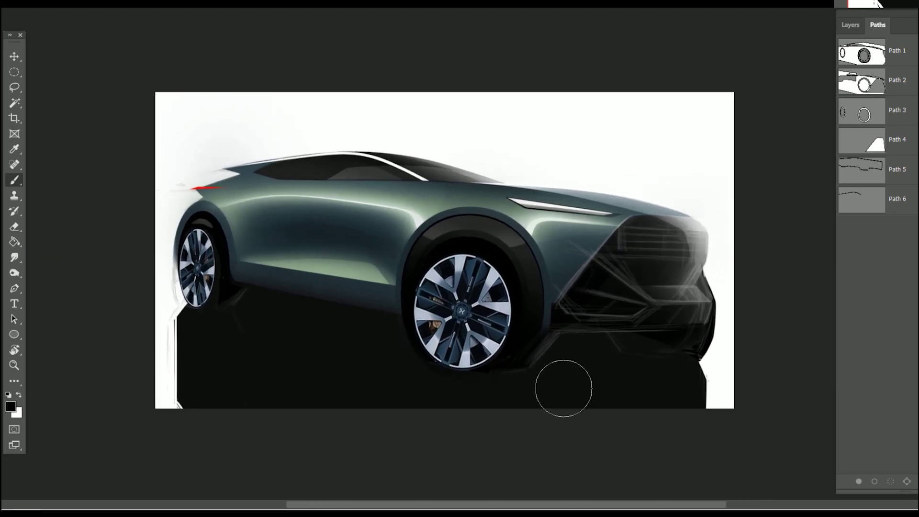
key(ctrl+shift+h)
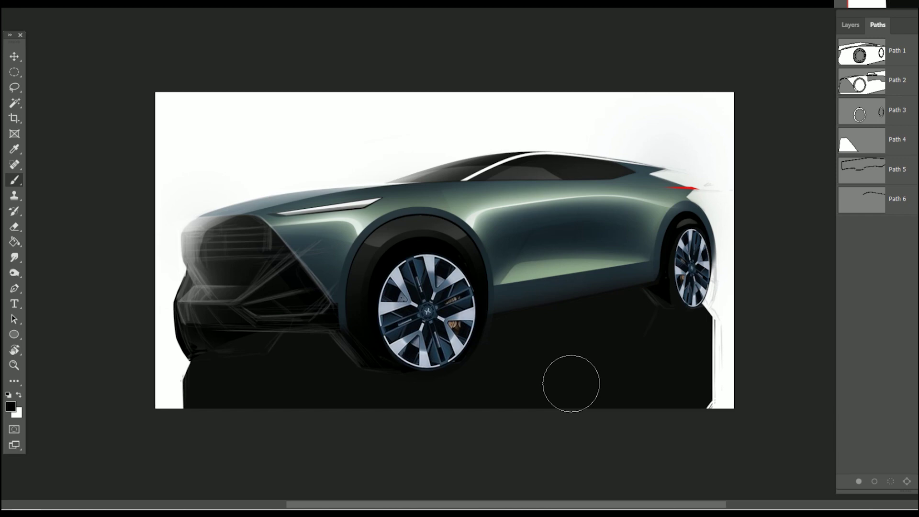
scroll(551, 287, up, 1)
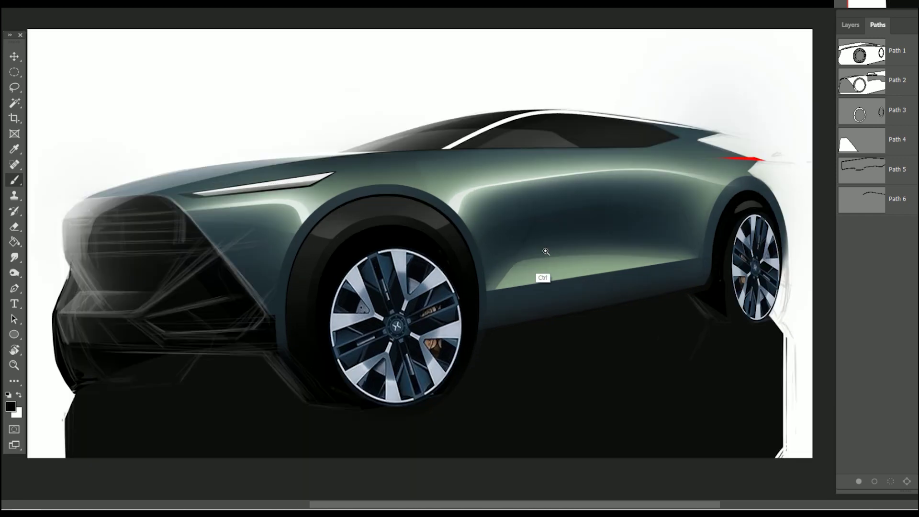
scroll(551, 269, up, 2)
scroll(570, 331, down, 2)
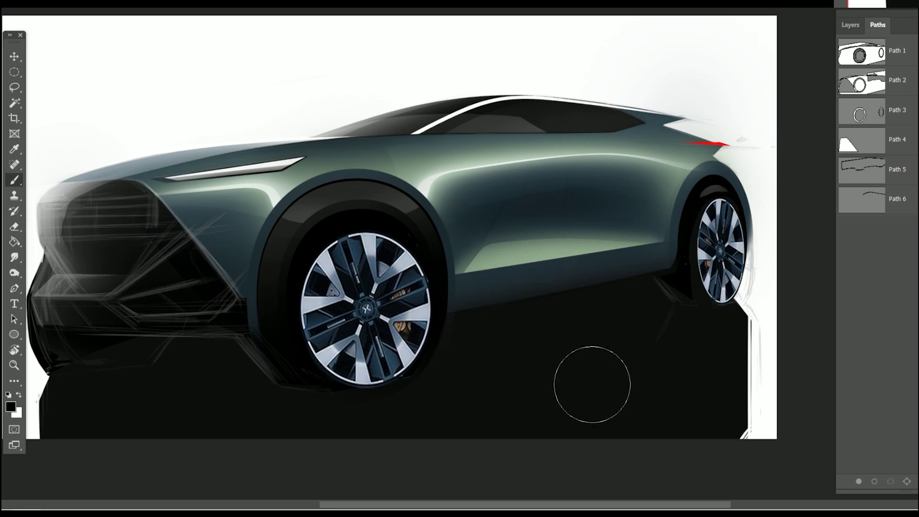
drag(342, 343, 362, 338)
key(v)
right_click(271, 306)
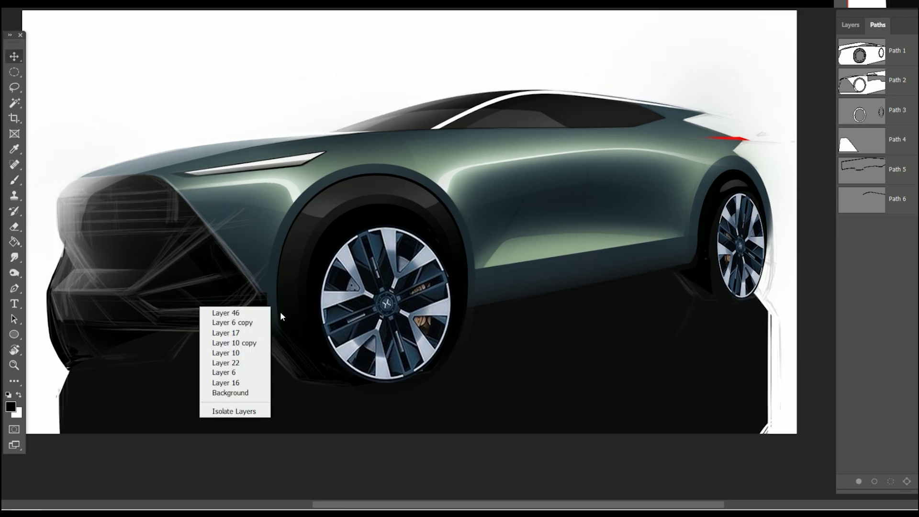
click(274, 309)
key(e)
scroll(534, 401, right, 2)
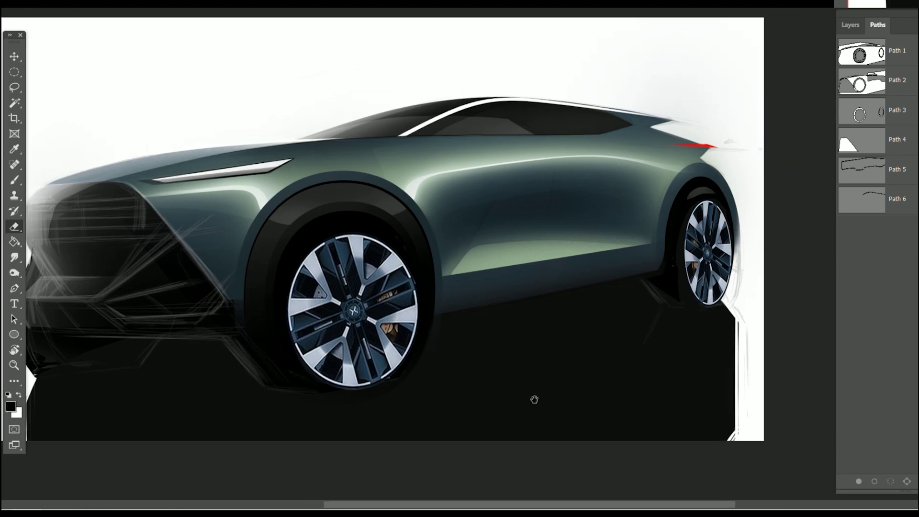
scroll(533, 400, right, 3)
- Show Path 1 and reshape the rear wheel-arch curve upward with the Pen tool
click(862, 52)
scroll(728, 198, up, 2)
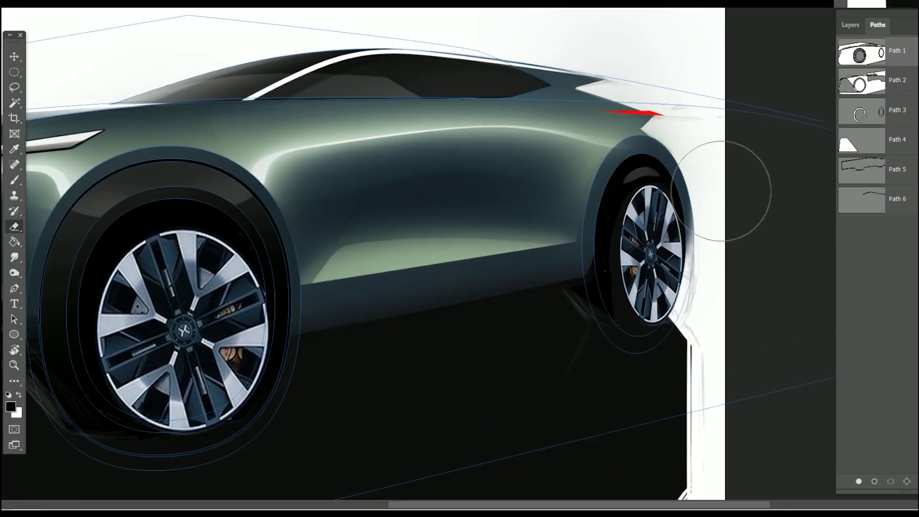
key(p)
ctrl+click(581, 251)
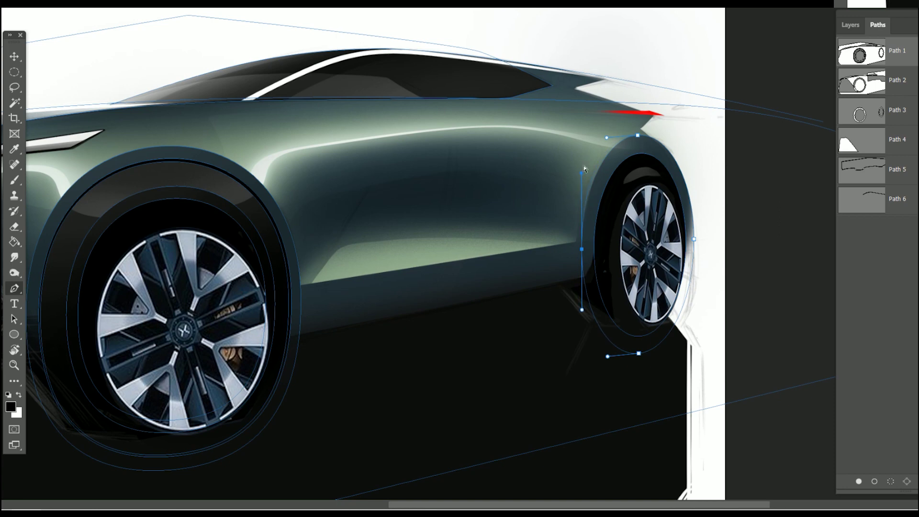
ctrl+click(695, 238)
drag(694, 179, 693, 165)
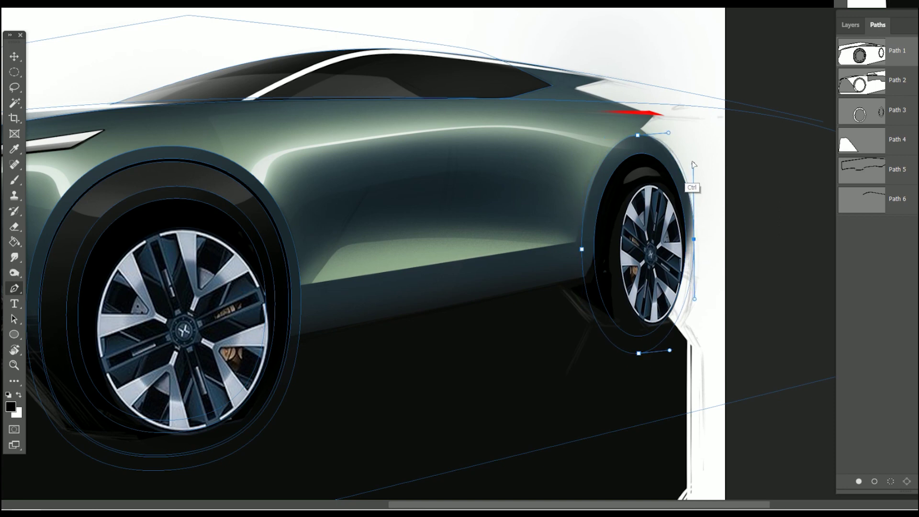
click(884, 65)
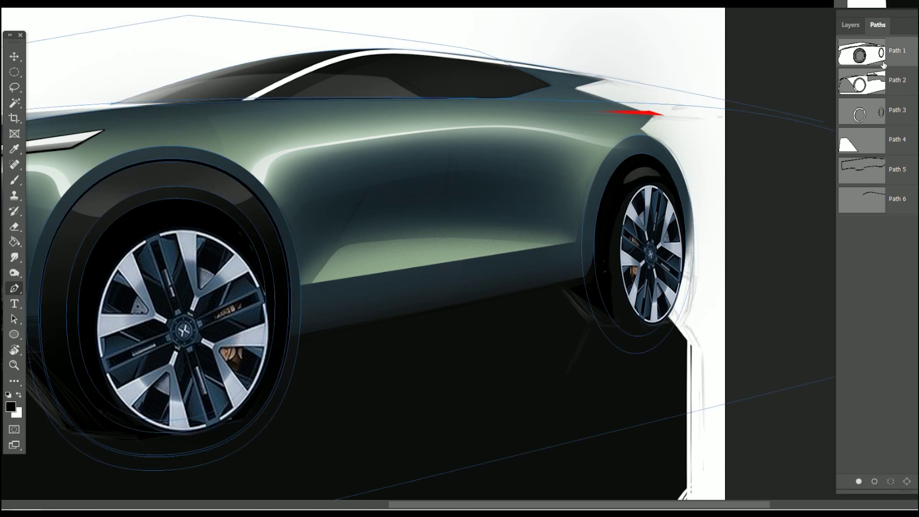
- Enlarge the rear wheel ellipse, nudge it right, and load it as a selection
click(14, 318)
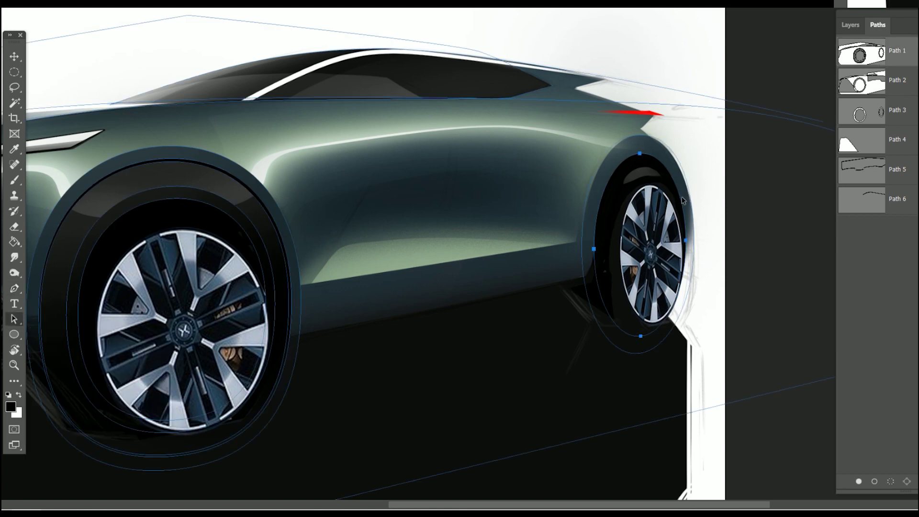
drag(686, 201, 691, 200)
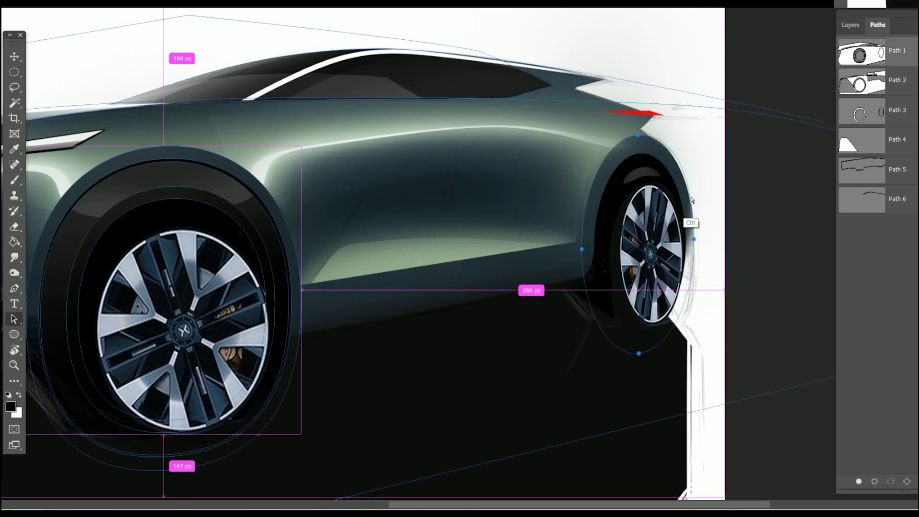
drag(695, 137, 698, 139)
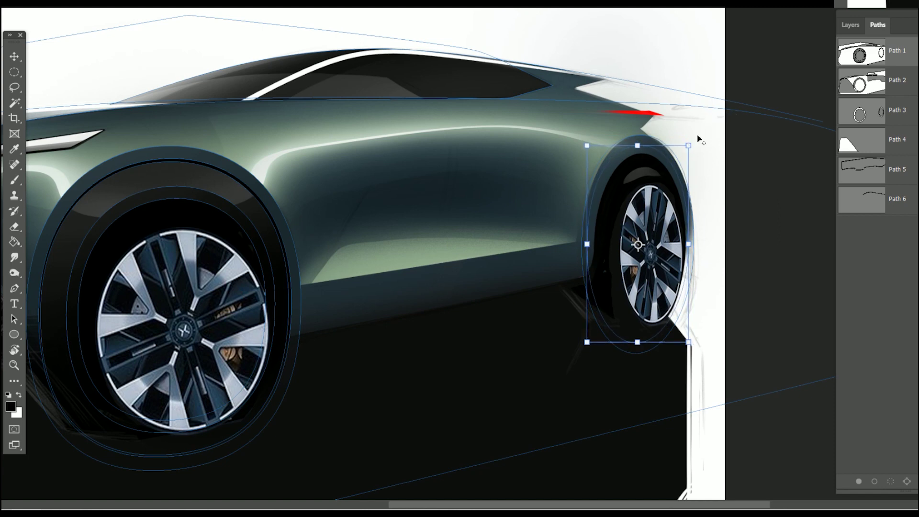
key(Right)
key(Right)
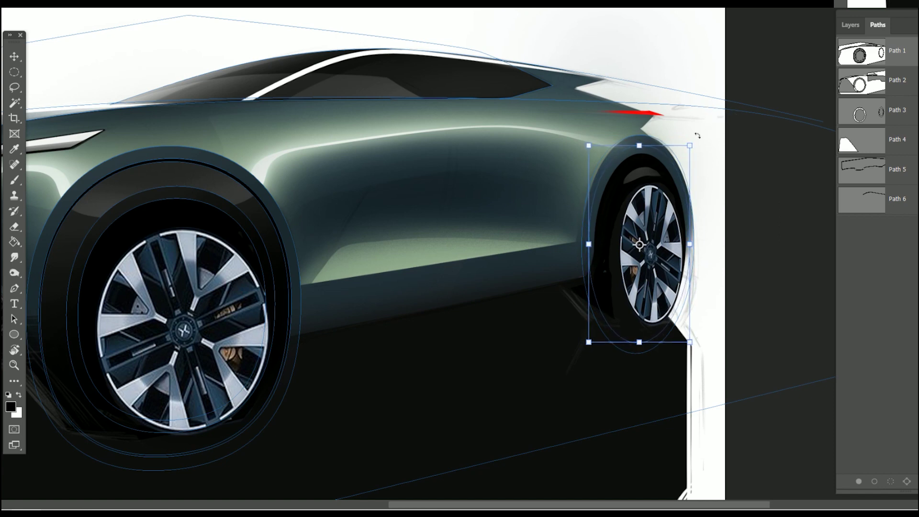
key(a)
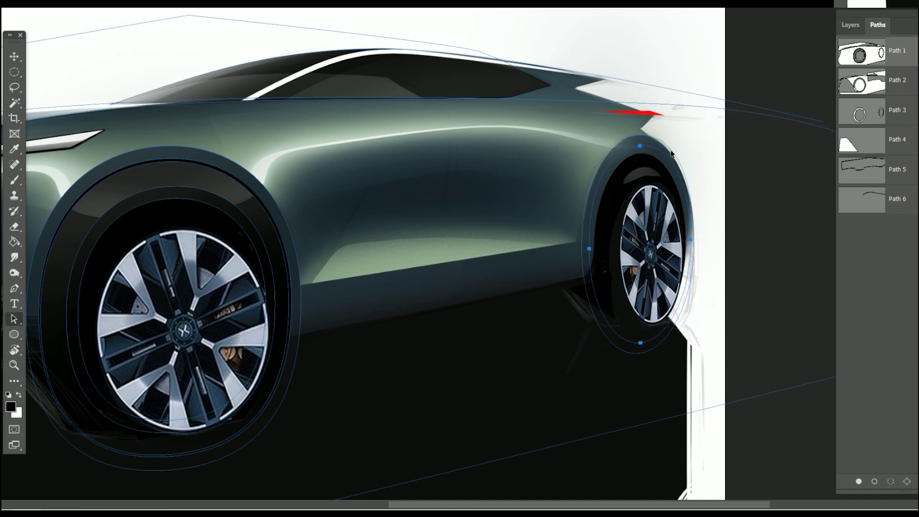
click(891, 482)
click(851, 25)
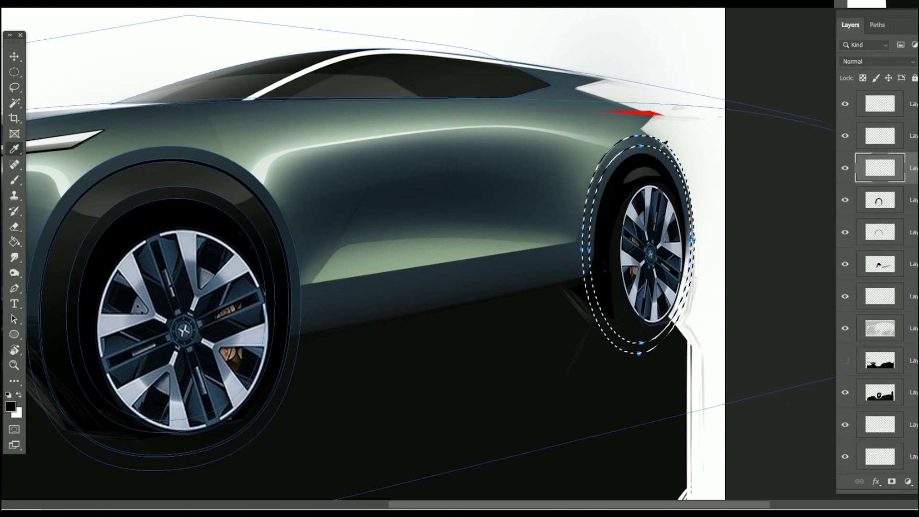
- Sample the dark teal body colour and paint it along the rear fender edge
key(i)
click(594, 219)
key(b)
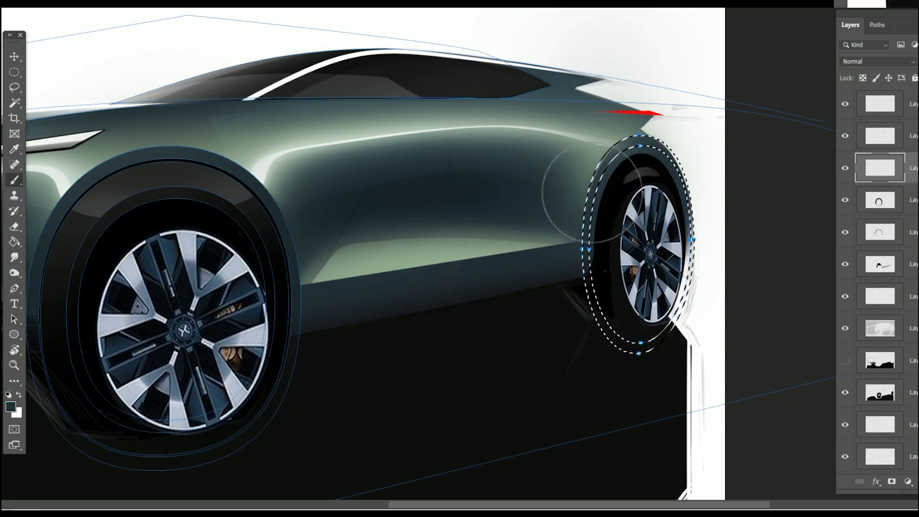
drag(680, 175, 672, 138)
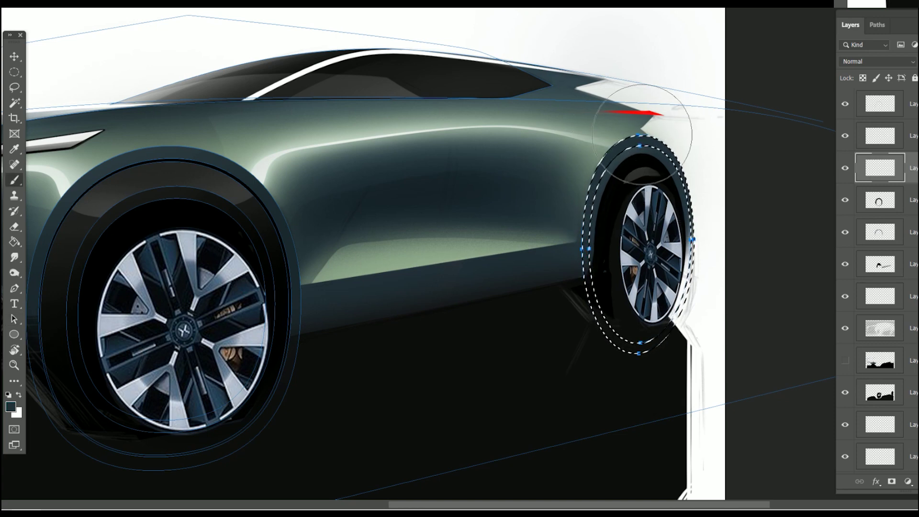
key(ctrl+d)
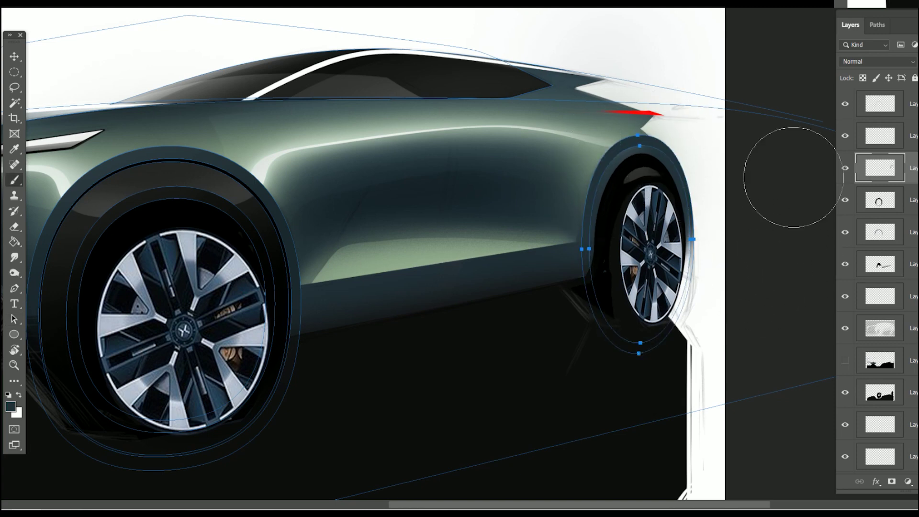
- Nudge and shrink Path 1's rear wheel ellipse with Free Transform
click(878, 24)
click(884, 260)
click(882, 57)
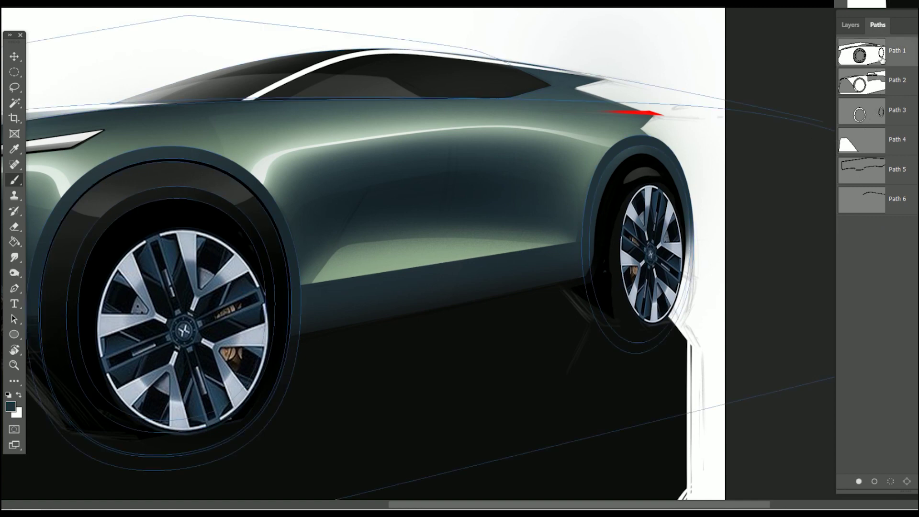
click(15, 320)
click(684, 193)
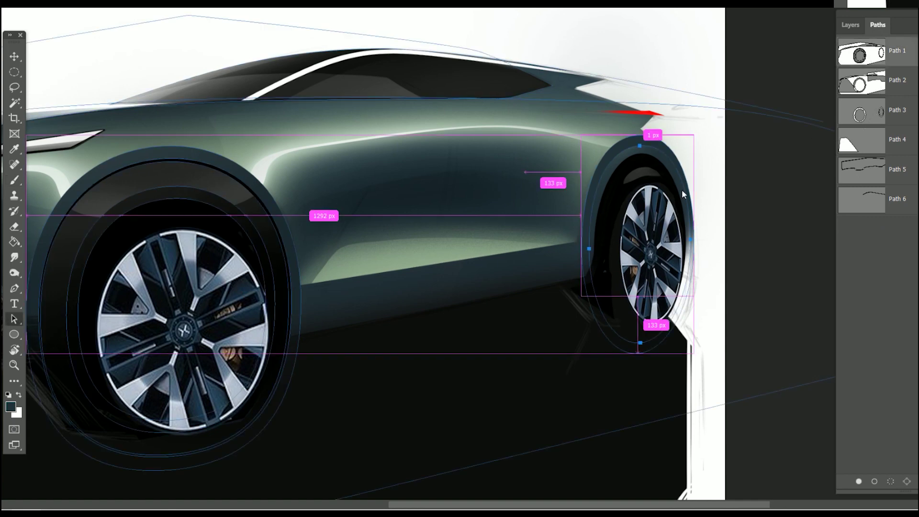
key(ctrl+t)
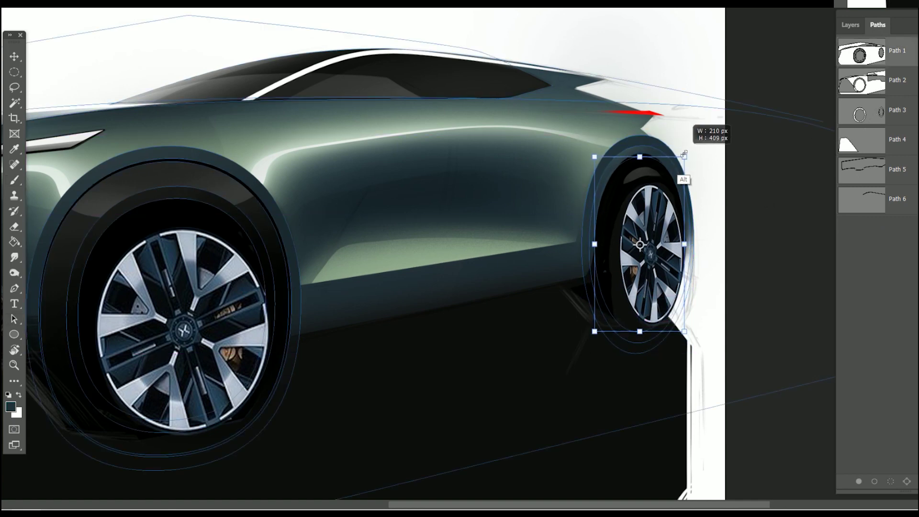
key(Right)
key(Right)
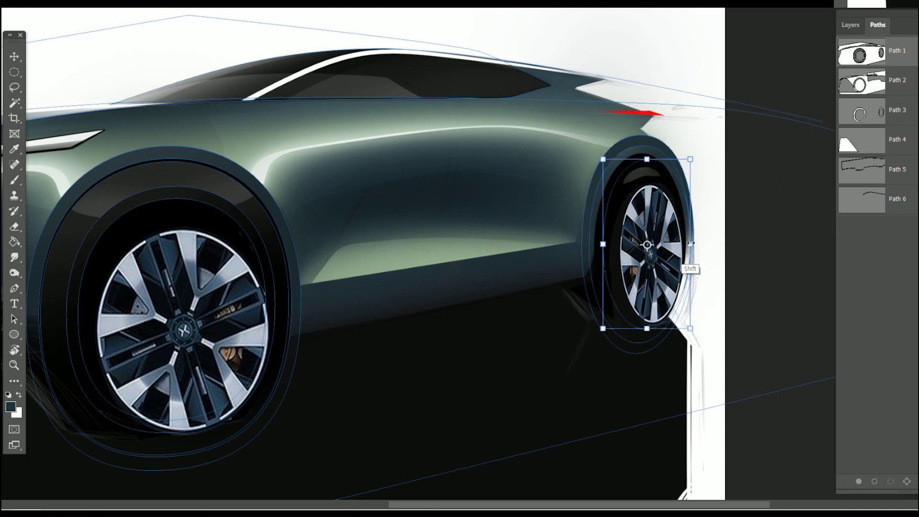
drag(691, 244, 688, 244)
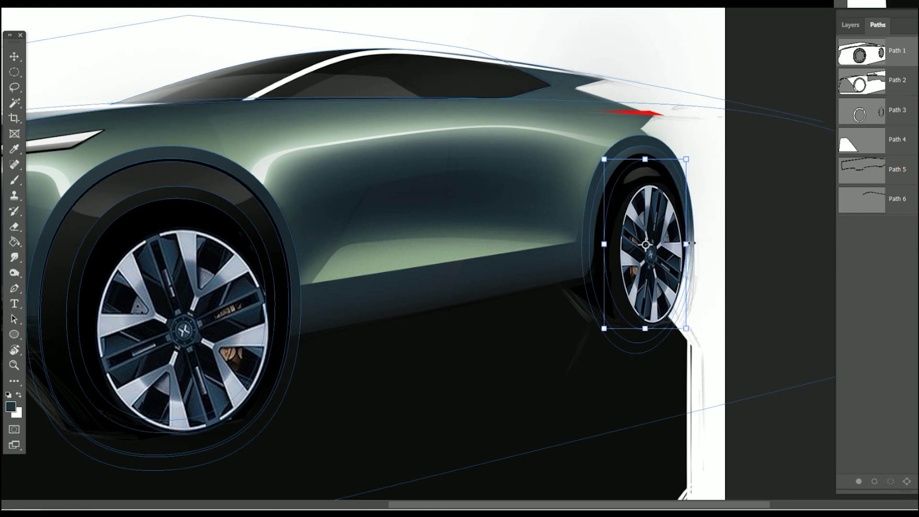
drag(684, 162, 686, 159)
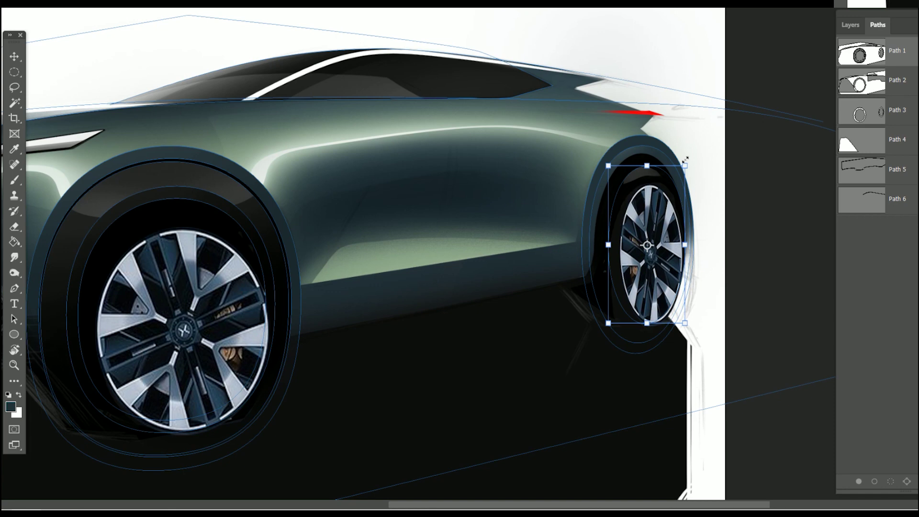
key(Return)
- Load the rear wheel ellipse as a selection and set the foreground to black 000000
click(890, 481)
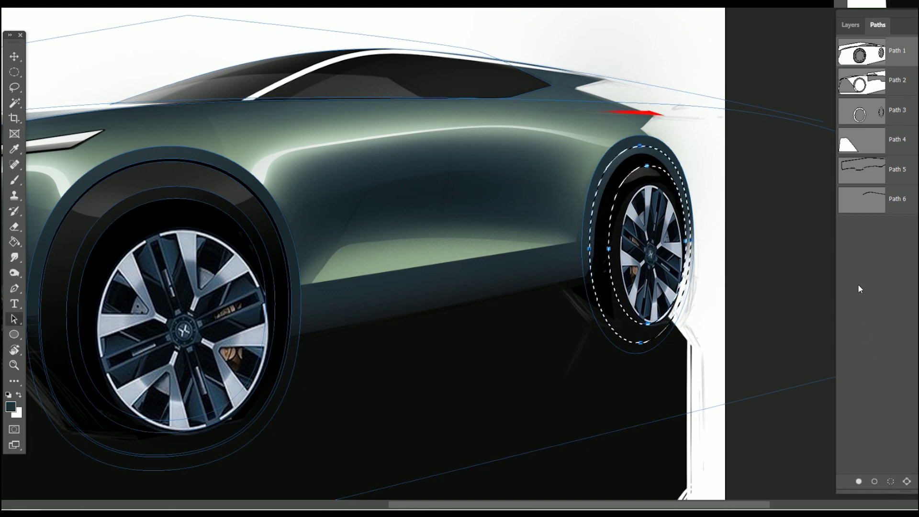
click(858, 284)
click(851, 25)
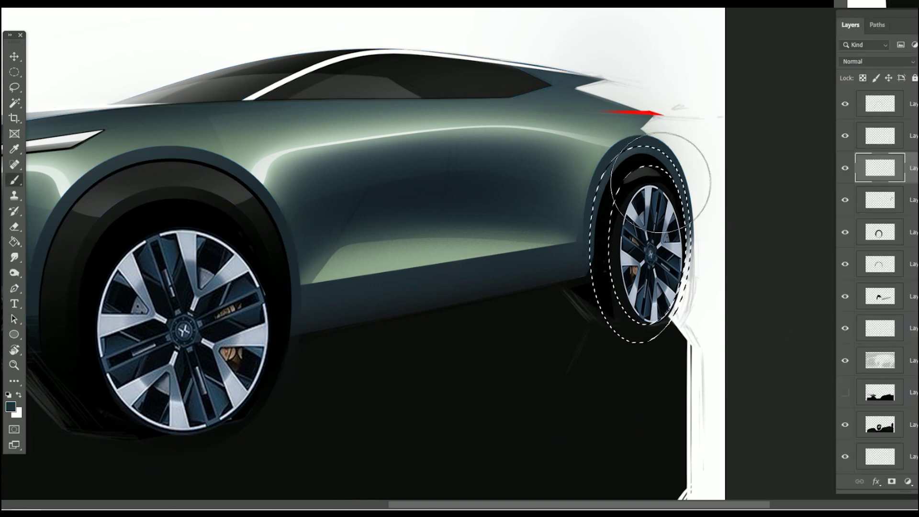
click(10, 406)
click(346, 284)
click(630, 127)
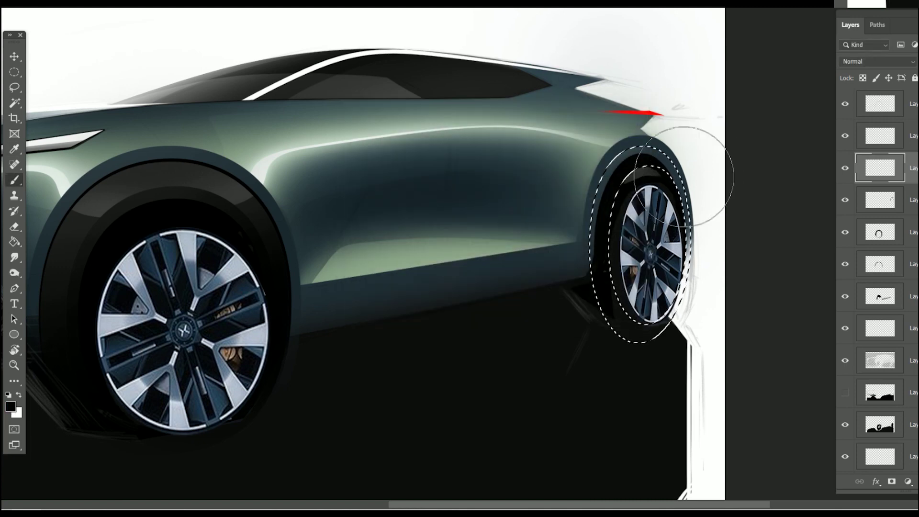
- Paint black shading inside the rear arch around the tire, then deselect
key(b)
mouse_move(637, 153)
mouse_down()
mouse_move(601, 236)
mouse_move(602, 267)
mouse_up()
key(bracketleft)
key(bracketleft)
key(bracketleft)
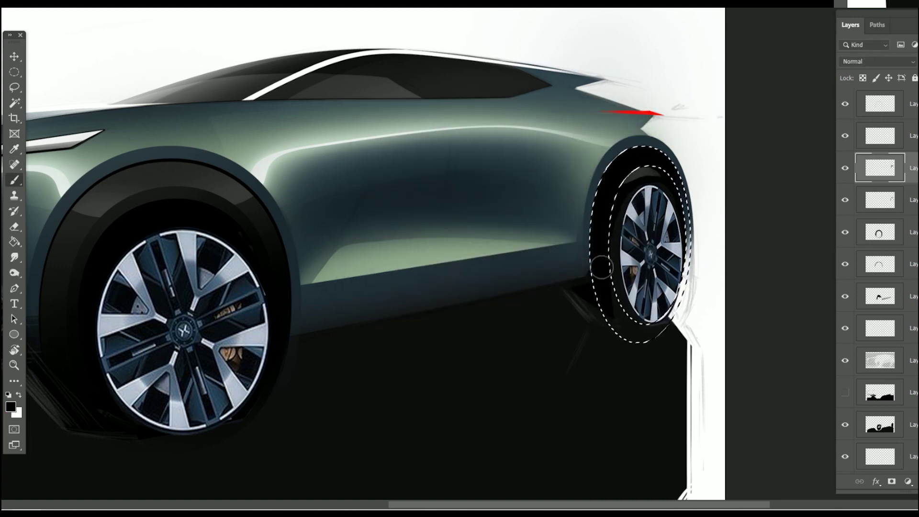
drag(644, 154, 676, 238)
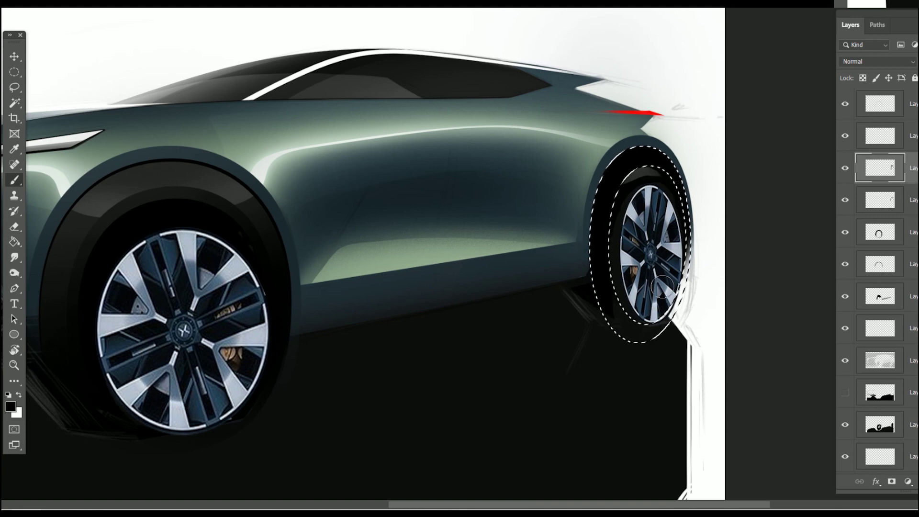
key(ctrl+d)
- Zoom out to the whole car and flip the canvas horizontally so it faces right
alt+scroll(653, 290, down, 5)
mouse_move(643, 349)
mouse_down()
mouse_move(554, 379)
mouse_move(597, 402)
mouse_up()
alt+scroll(623, 335, up, 2)
key(ctrl+shift+h)
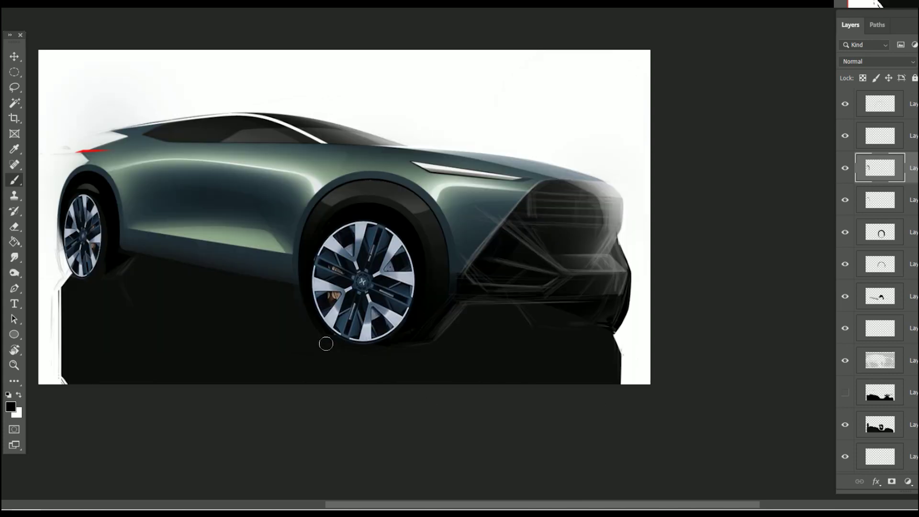
- Widen the rear wheel layer to 179 px with Free Transform
drag(326, 344, 538, 376)
alt+scroll(344, 280, up, 1)
alt+scroll(343, 279, up, 1)
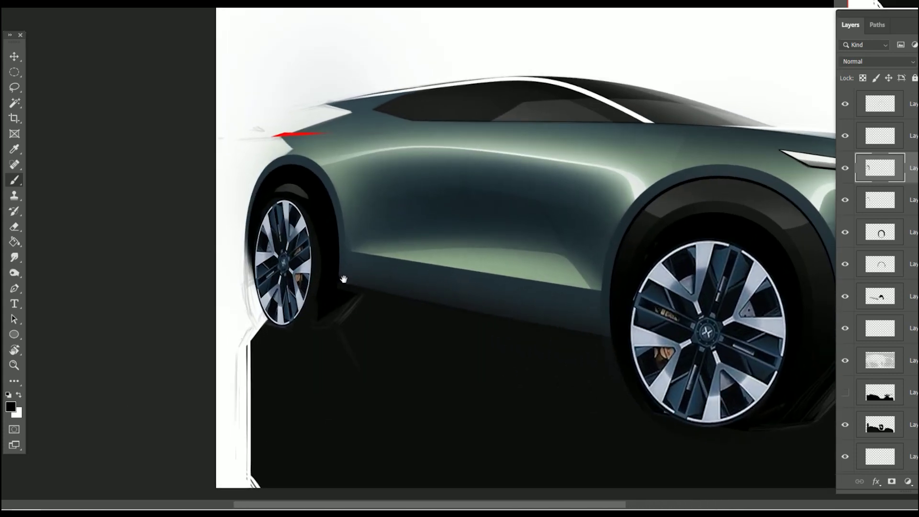
key(v)
click(288, 279)
key(ctrl+t)
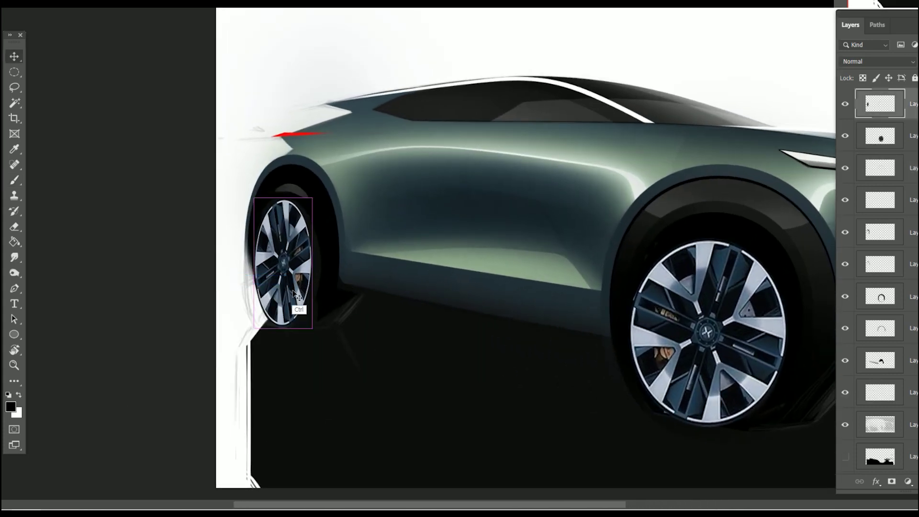
mouse_move(312, 263)
mouse_down()
mouse_move(323, 262)
mouse_move(314, 262)
mouse_up()
key(Return)
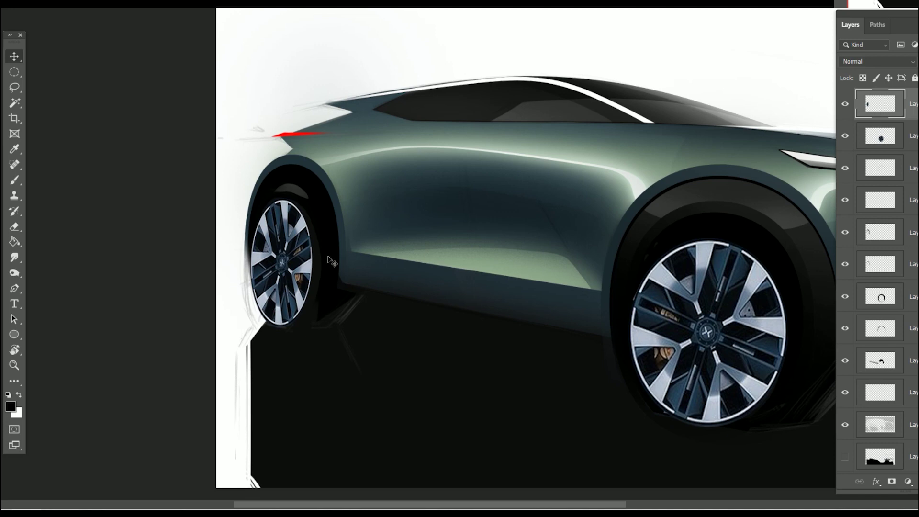
- Show Path 1's outlines and pick the third layer for brush painting
click(878, 24)
click(899, 63)
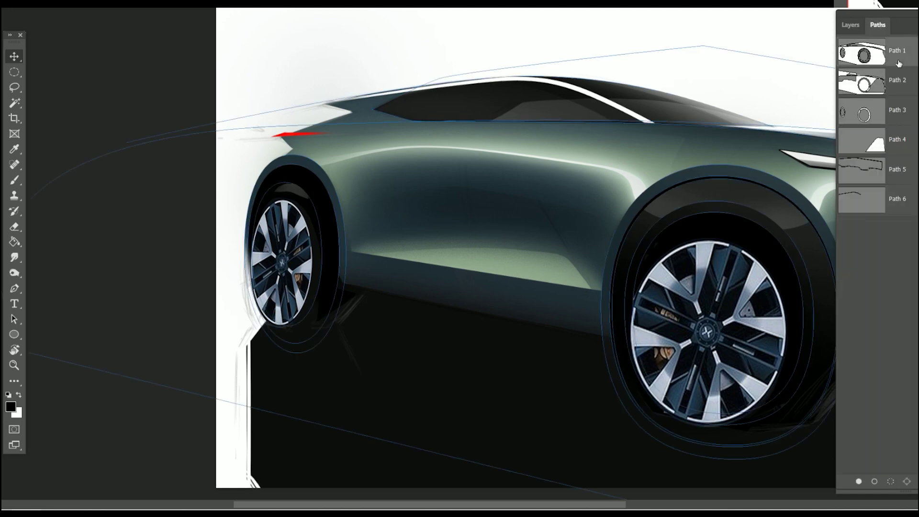
click(851, 25)
click(910, 169)
key(b)
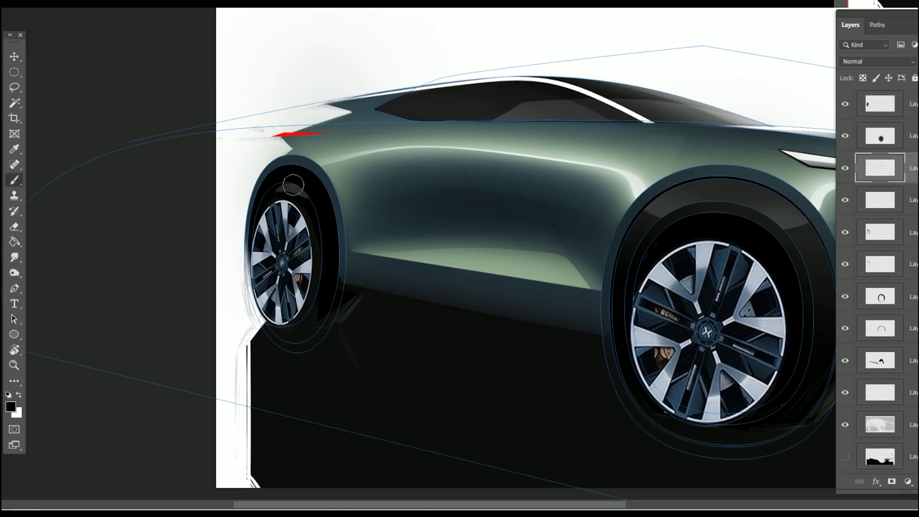
- Transform the rear wheel ellipse path and add a slightly larger copy of it
click(17, 317)
click(322, 217)
key(ctrl+t)
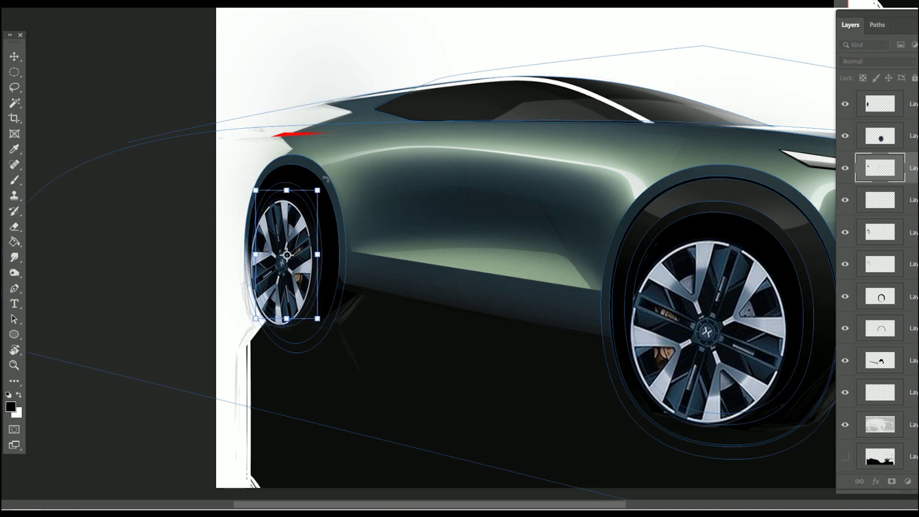
key(Return)
key(shift)
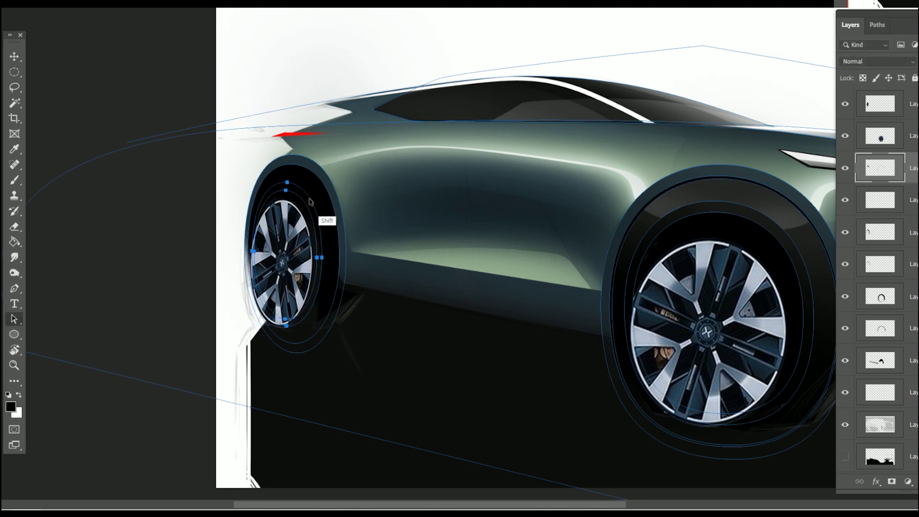
- Load the rear wheel path as a ring selection and return to the Layers list
click(878, 24)
click(891, 481)
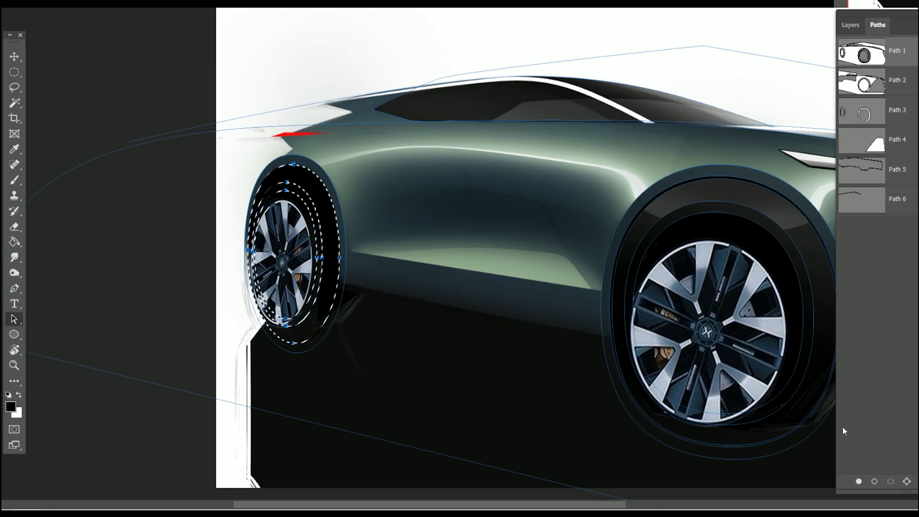
scroll(414, 226, left, 2)
click(851, 25)
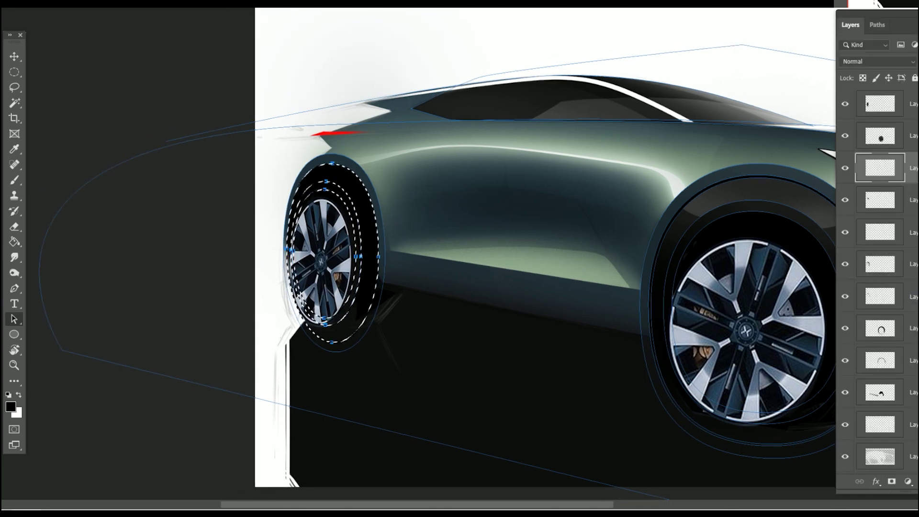
- Set the brush colour to grey 808080 and enlarge the brush
key(b)
key(x)
click(10, 408)
text(808080)
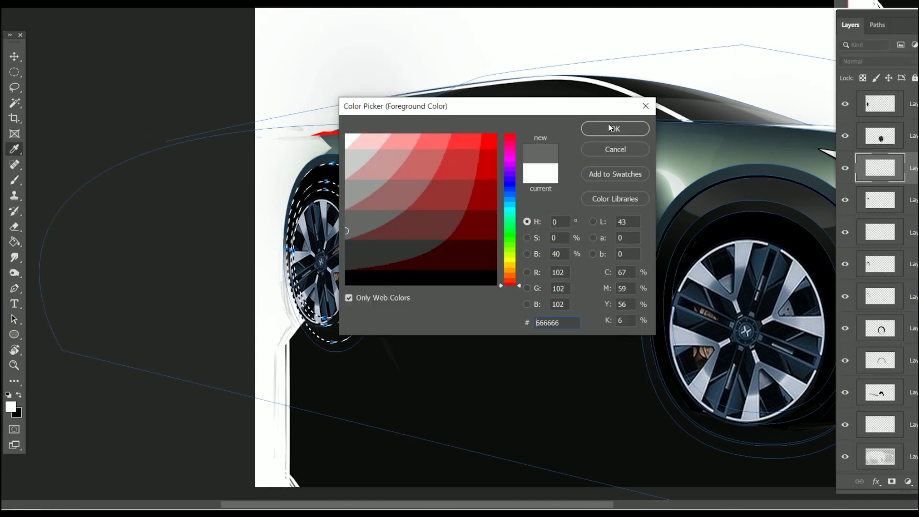
click(608, 123)
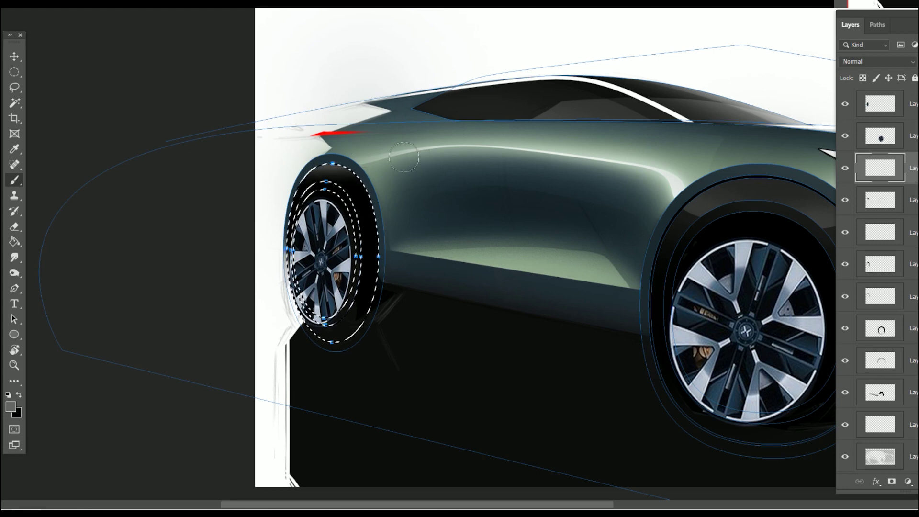
key(bracketright)
key(bracketright)
key(bracketright)
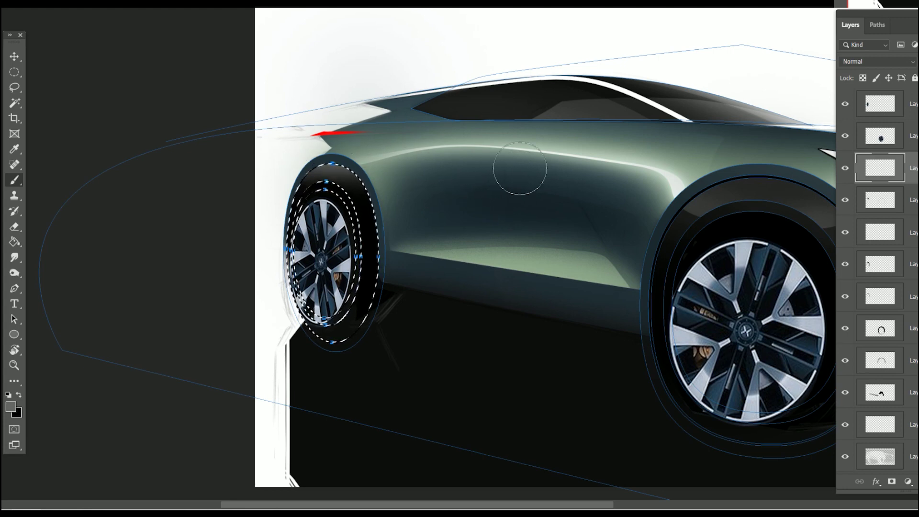
- Hide the path outlines and erase a stray area using an inverted lasso selection
key(ctrl+d)
click(878, 24)
click(877, 311)
click(14, 72)
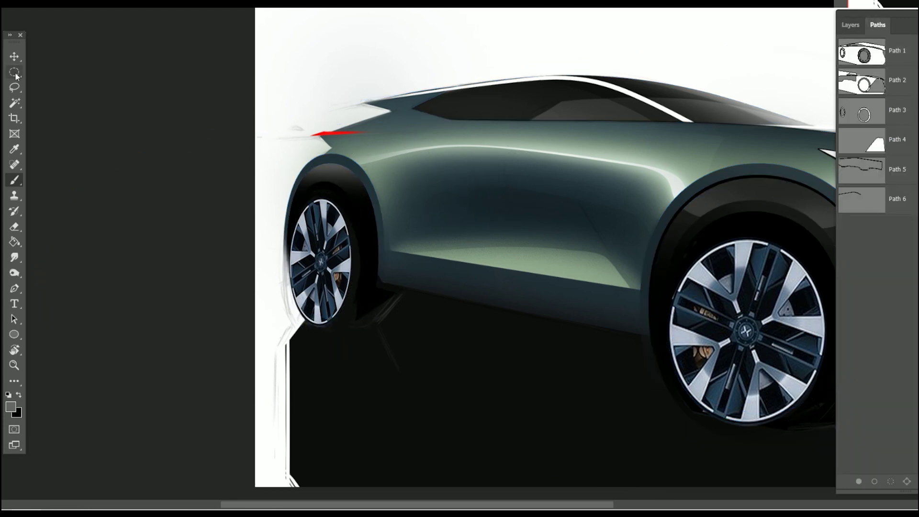
click(15, 87)
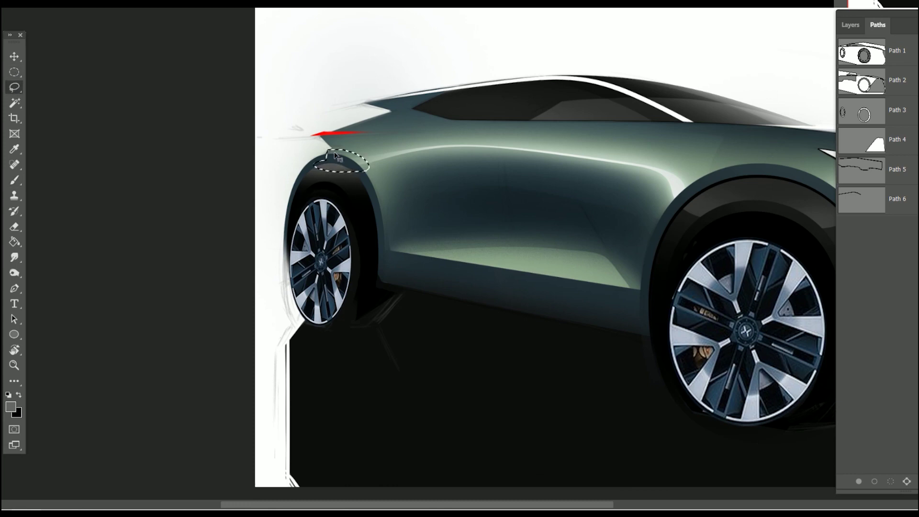
key(ctrl+shift+i)
key(e)
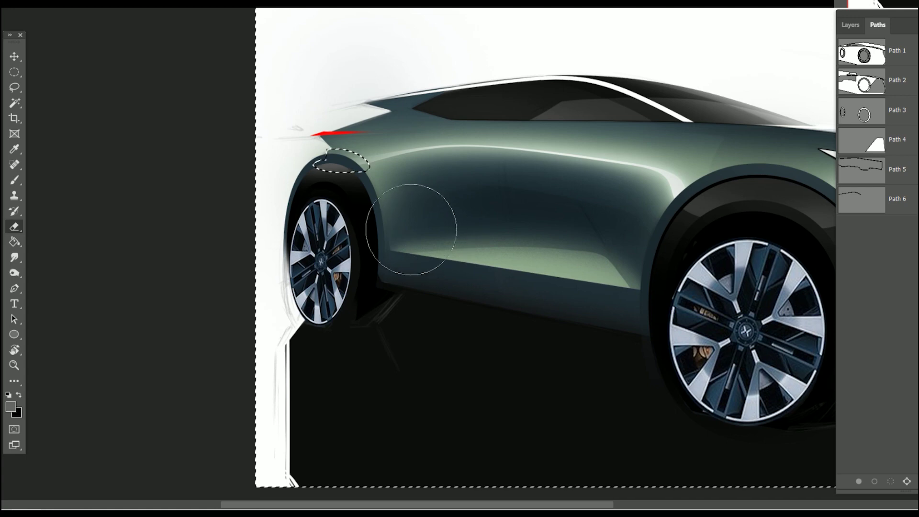
key(ctrl+d)
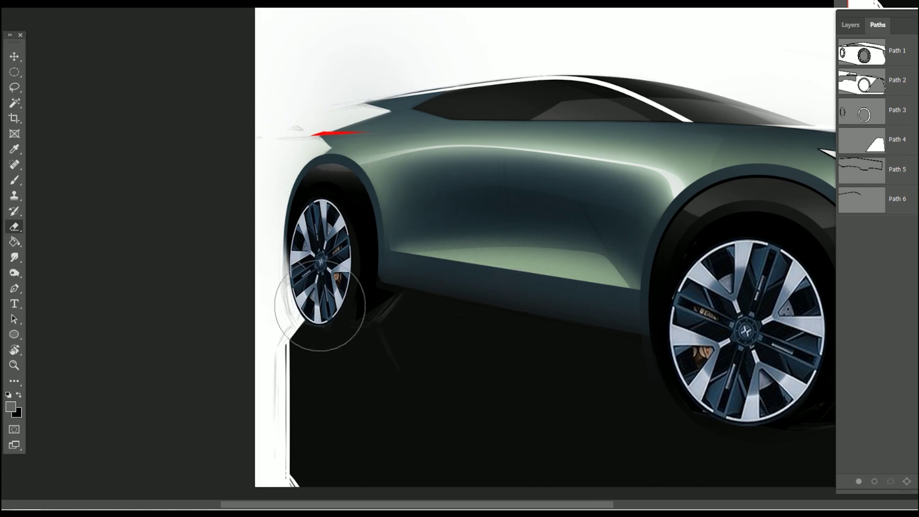
- Scale the rear wheel path evenly from its centre and load it as a selection
click(884, 55)
click(14, 319)
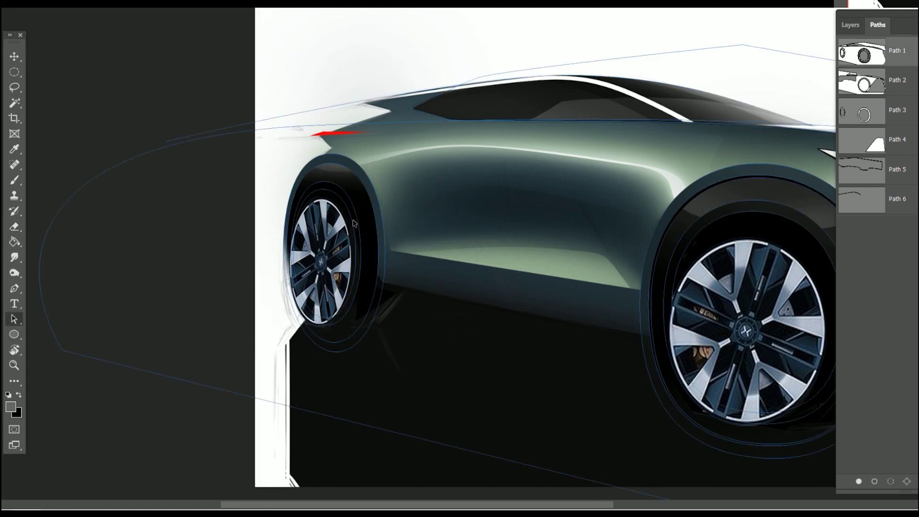
key(ctrl+t)
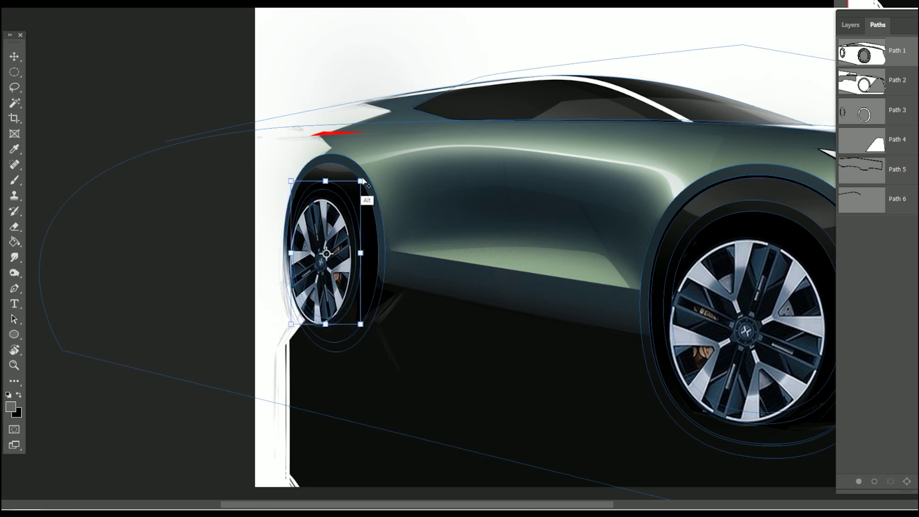
drag(362, 181, 363, 177)
key(Return)
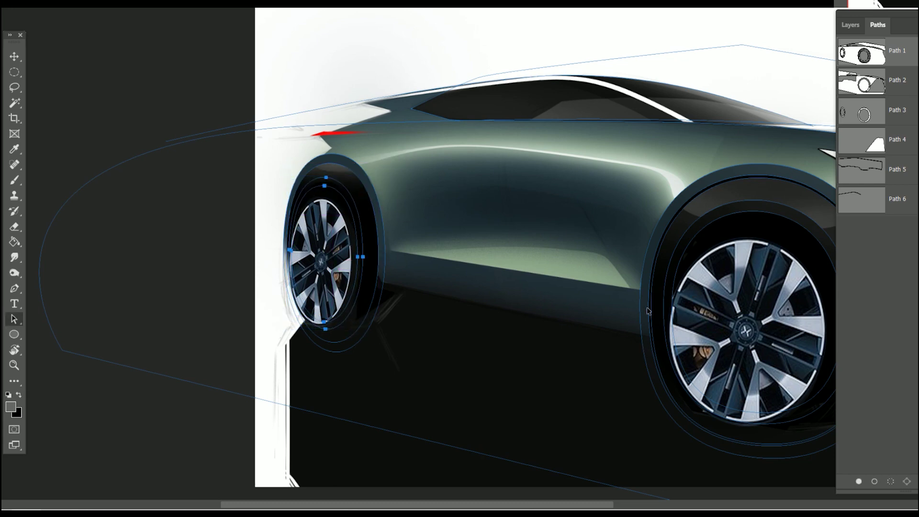
click(891, 481)
- Brush black and grey shading inside the tire selection, then flip the image back
key(b)
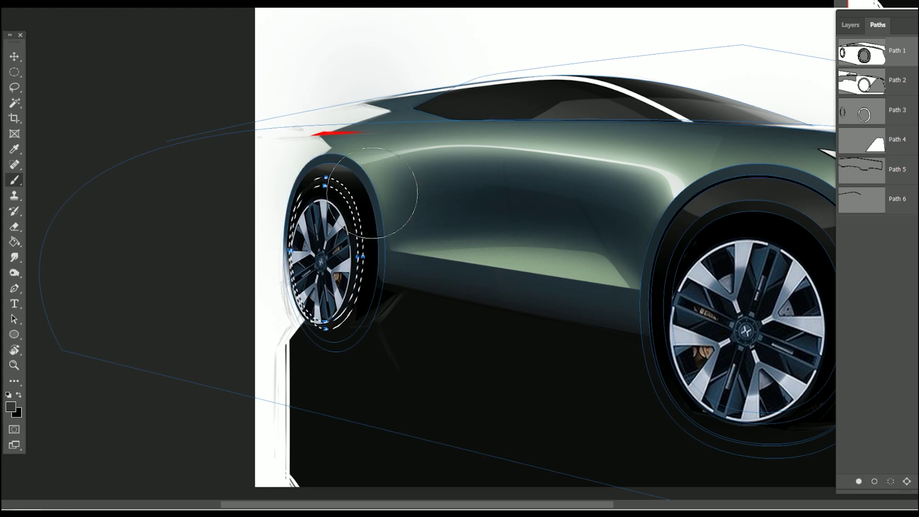
alt+click(353, 180)
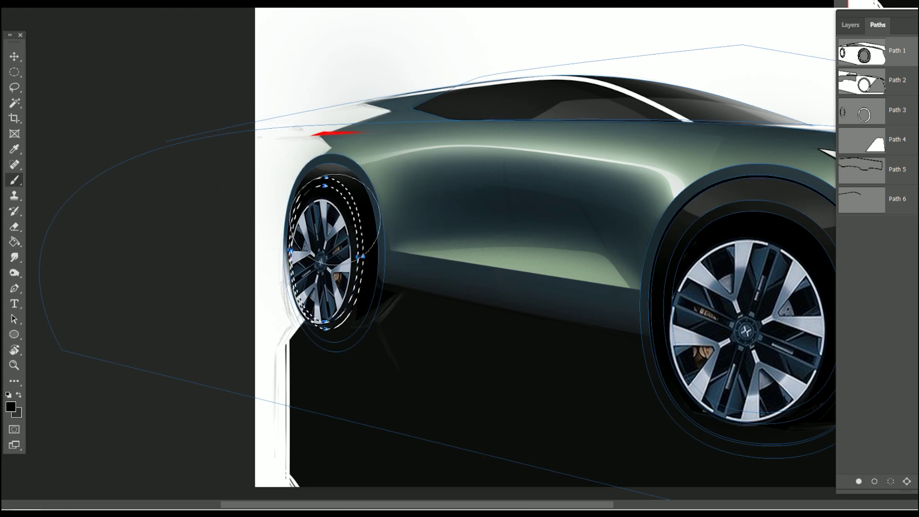
key(x)
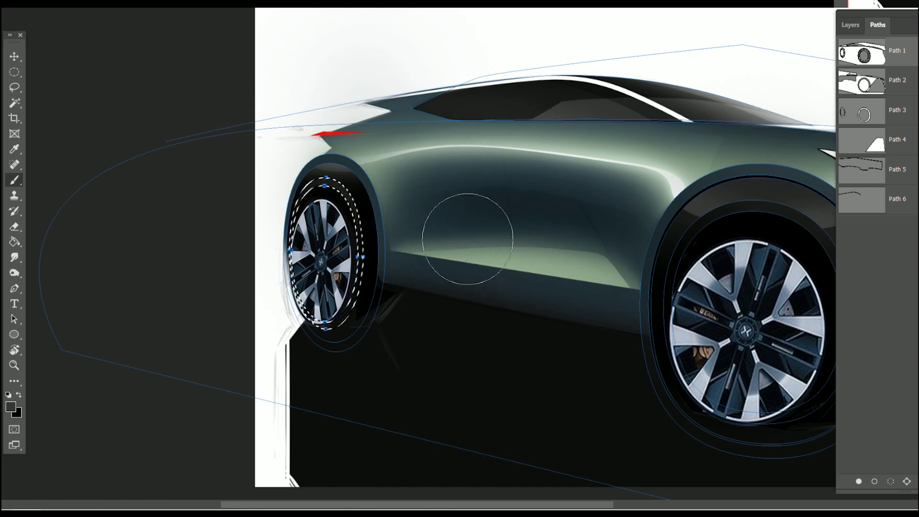
key(bracketright)
key(bracketright)
key(bracketright)
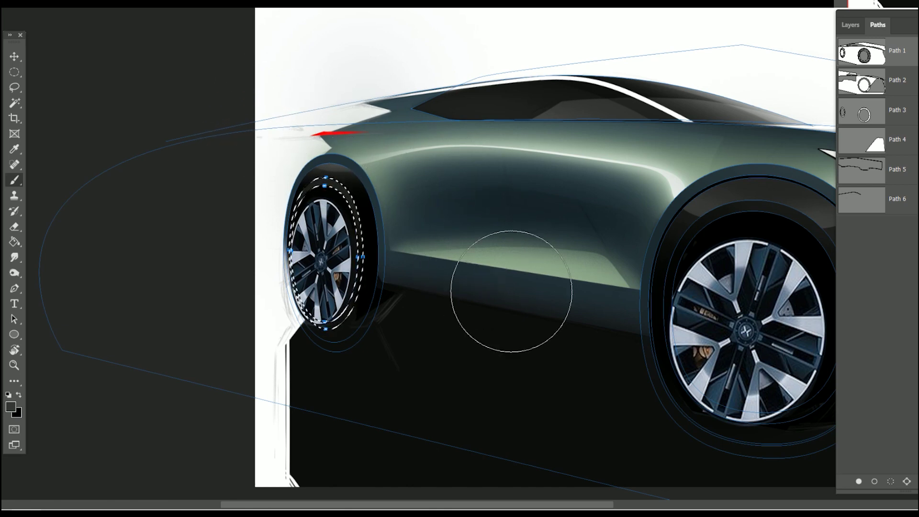
click(855, 311)
drag(649, 364, 614, 365)
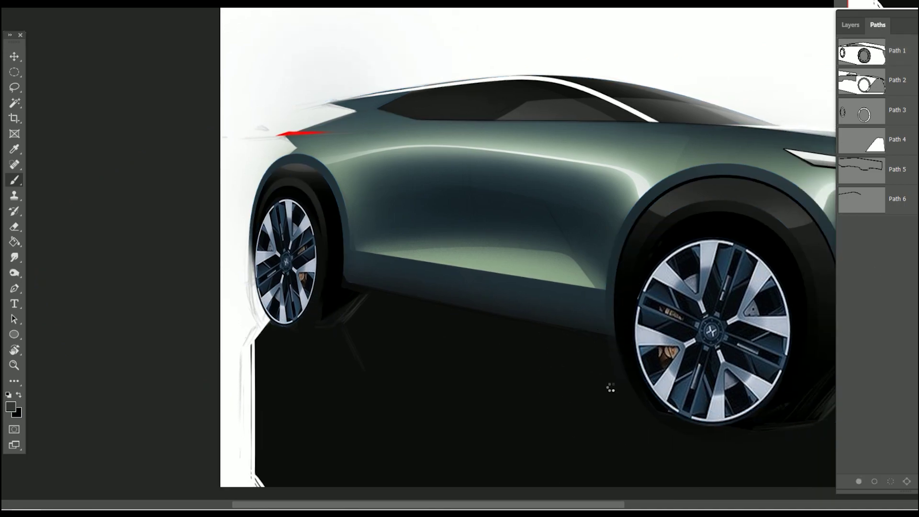
key(ctrl+shift+h)
- Show Path 1 and transform the rear wheel-arch path
key(ctrl+minus)
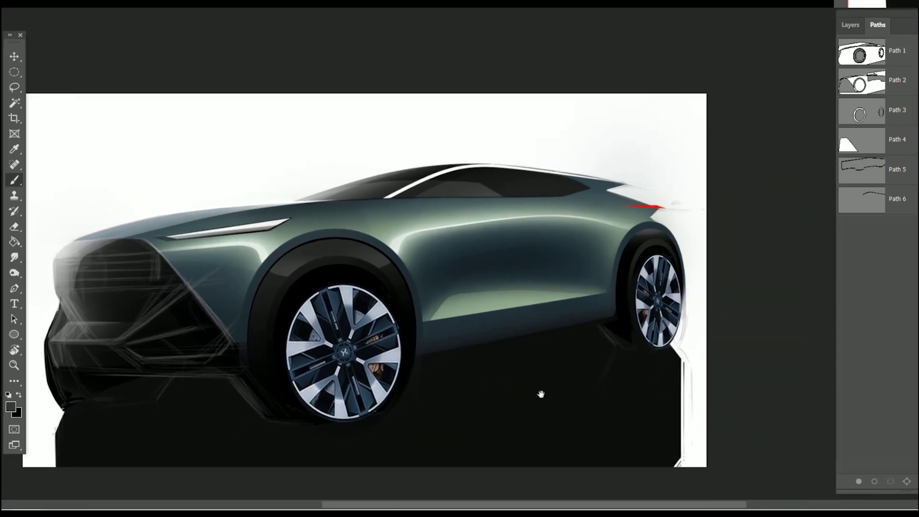
scroll(718, 265, up, 3)
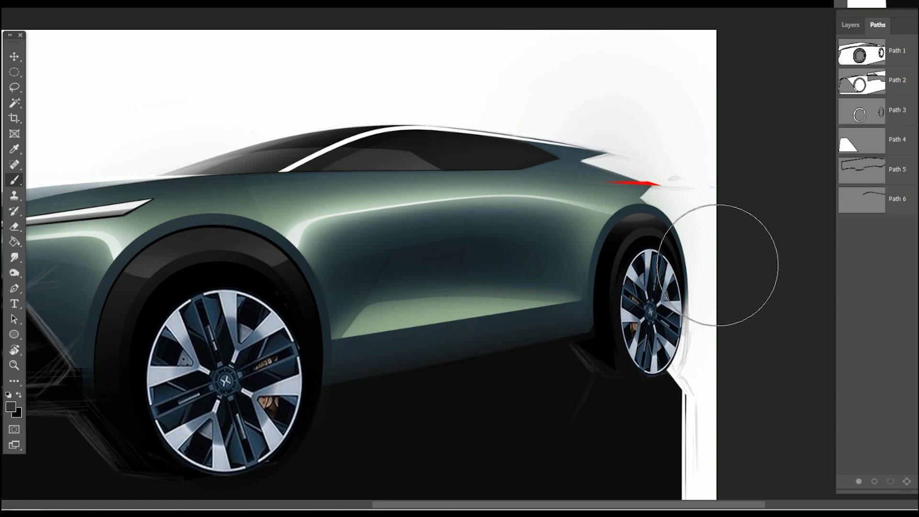
click(862, 50)
scroll(755, 211, up, 5)
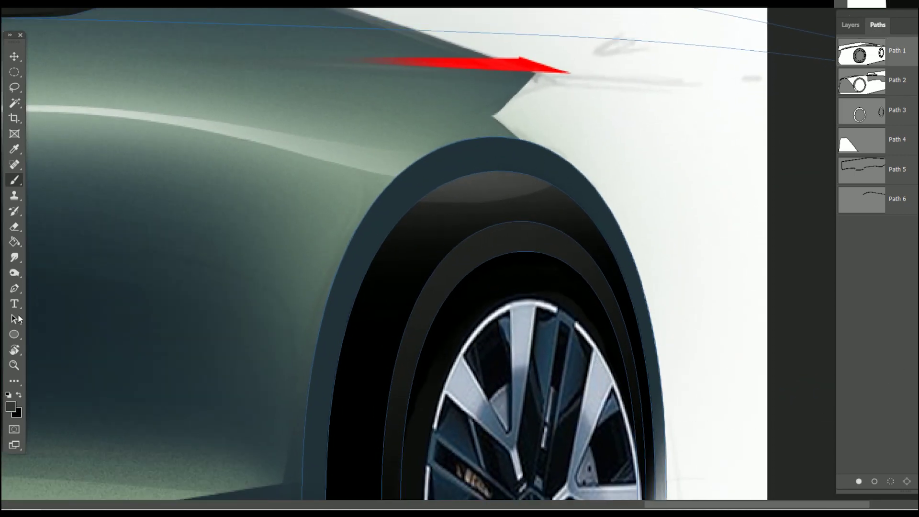
key(a)
ctrl+click(594, 219)
key(ctrl+t)
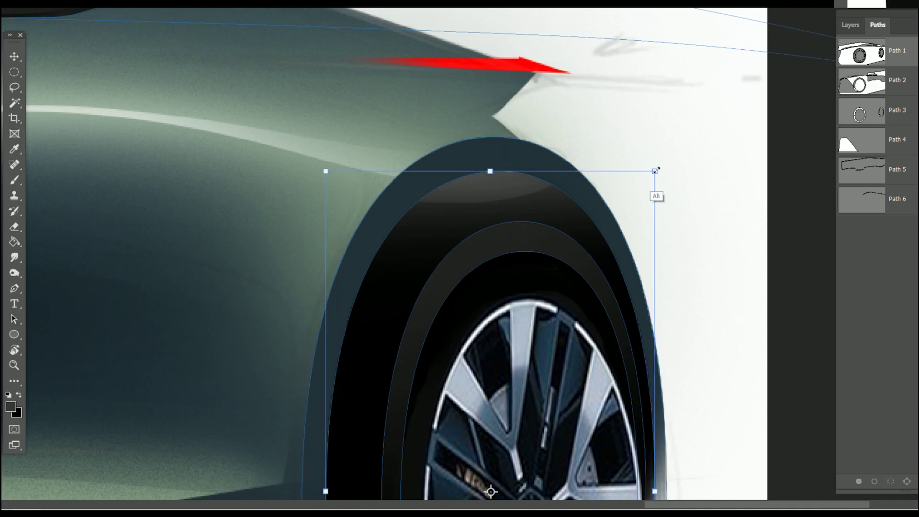
key(Return)
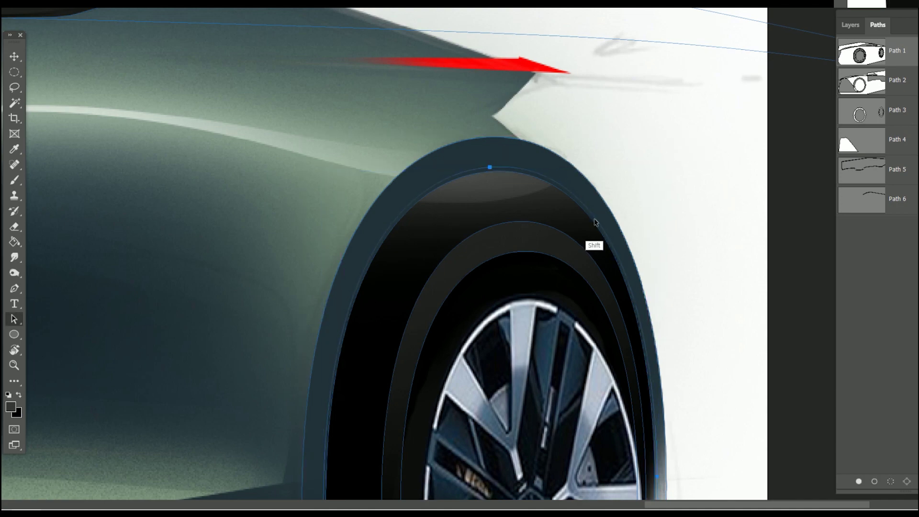
- Paint black inside the loaded wheel-arch selection with a smaller brush, then deselect and hide Path 1
click(891, 481)
key(b)
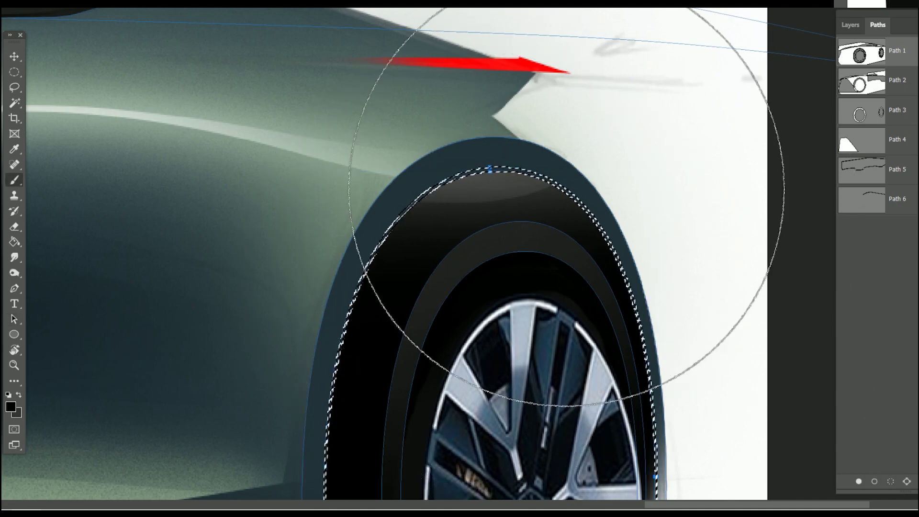
key(bracketleft)
key(bracketleft)
key(bracketleft)
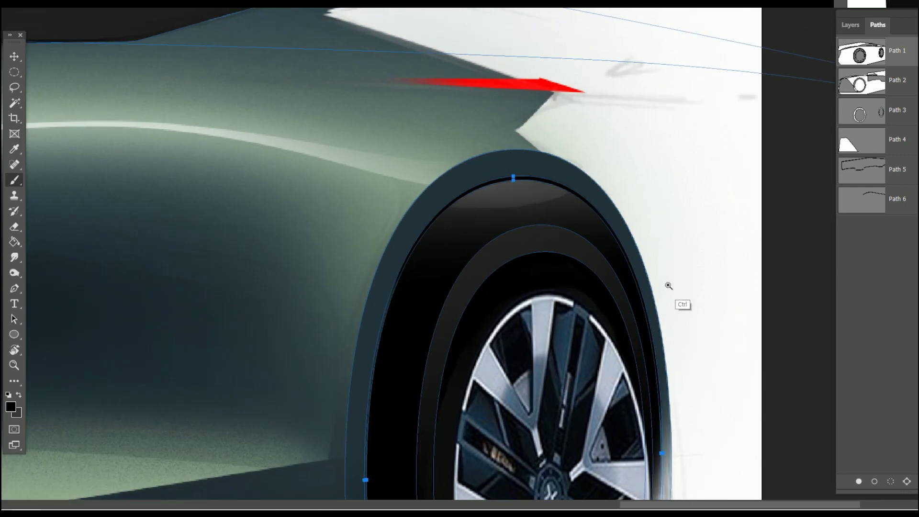
drag(671, 316, 702, 178)
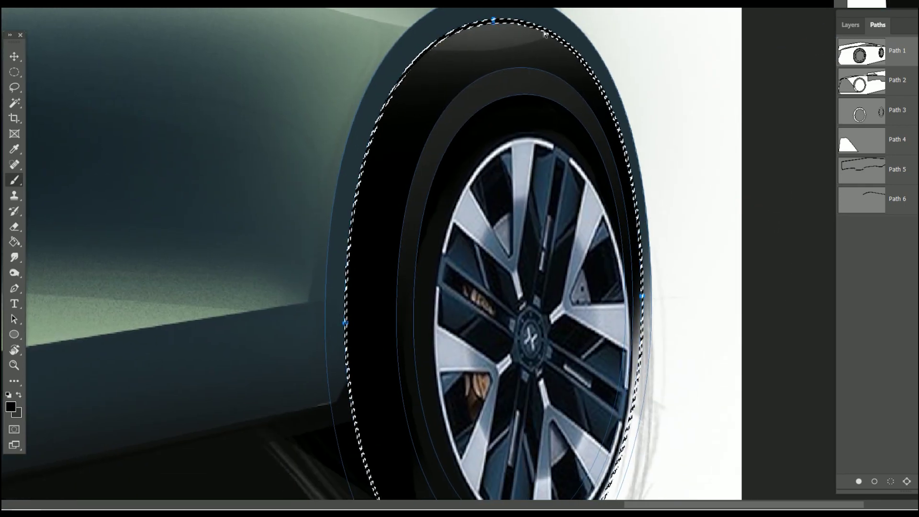
key(ctrl+d)
click(890, 334)
scroll(607, 304, down, 8)
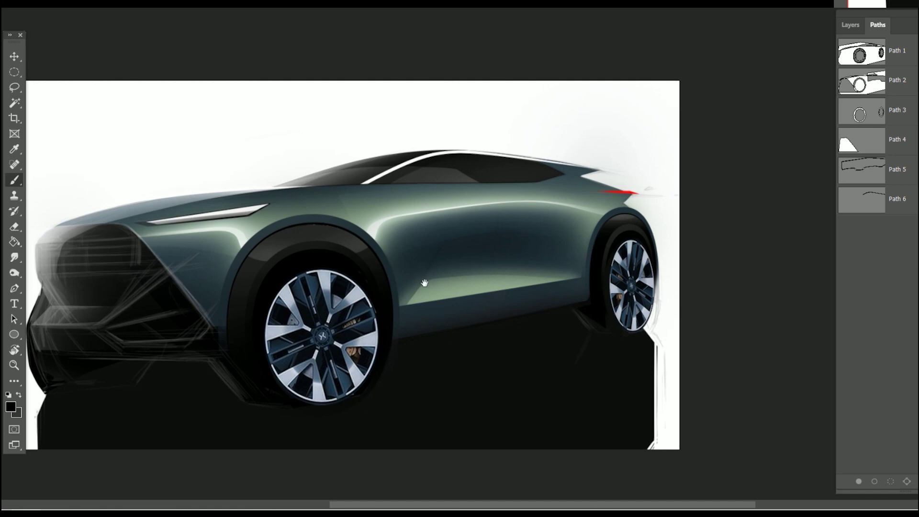
- Flip the car to face right and toggle the wheel-arch stroke layer off and on
scroll(424, 283, down, 2)
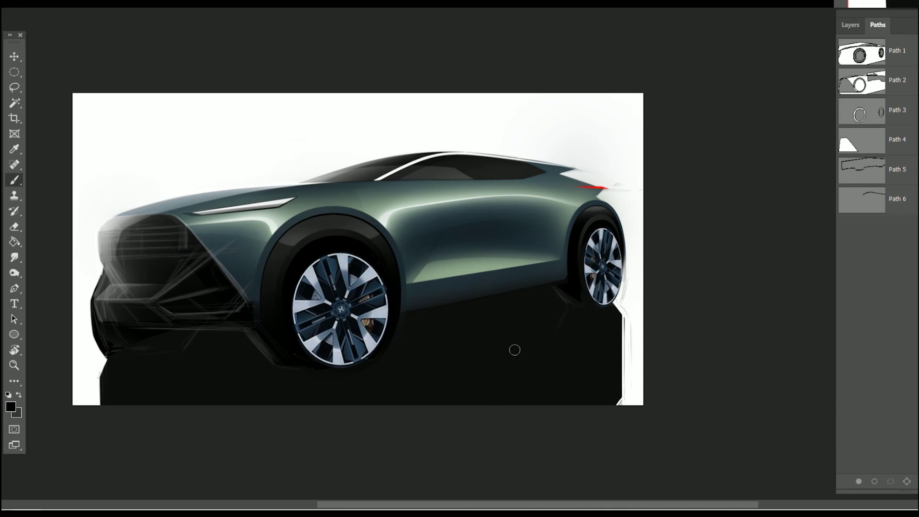
key(ctrl+shift+h)
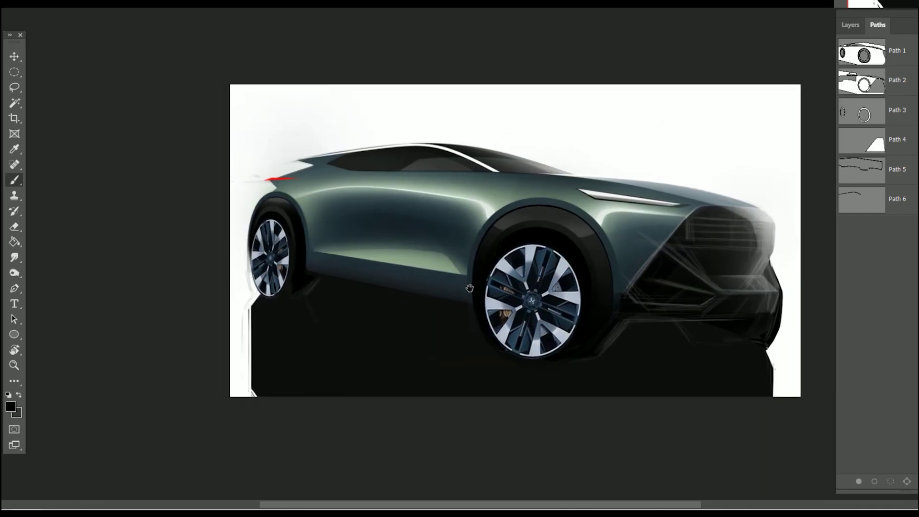
scroll(311, 192, up, 2)
scroll(311, 193, up, 2)
click(851, 25)
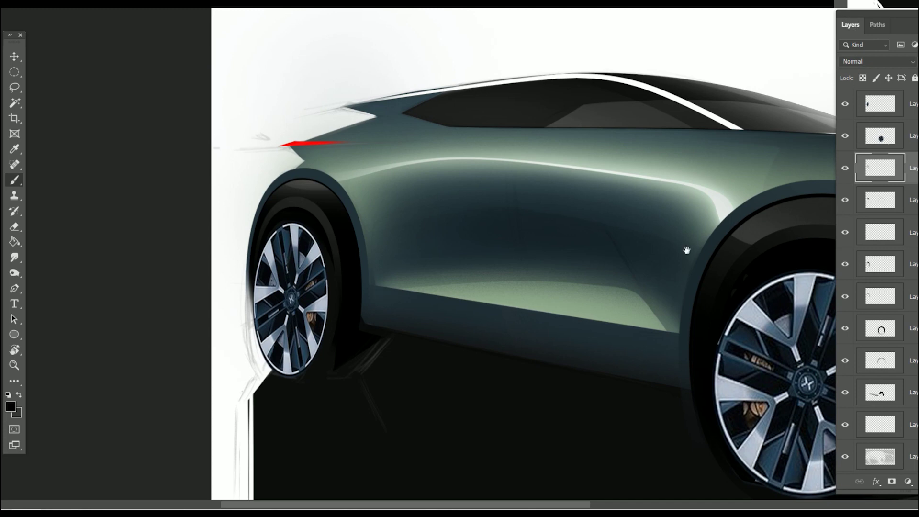
scroll(687, 250, down, 1)
scroll(686, 250, down, 2)
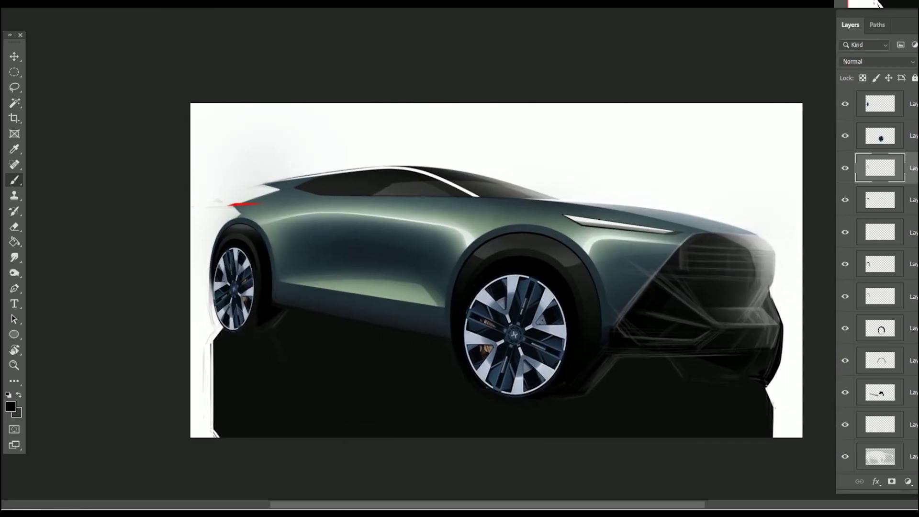
click(846, 200)
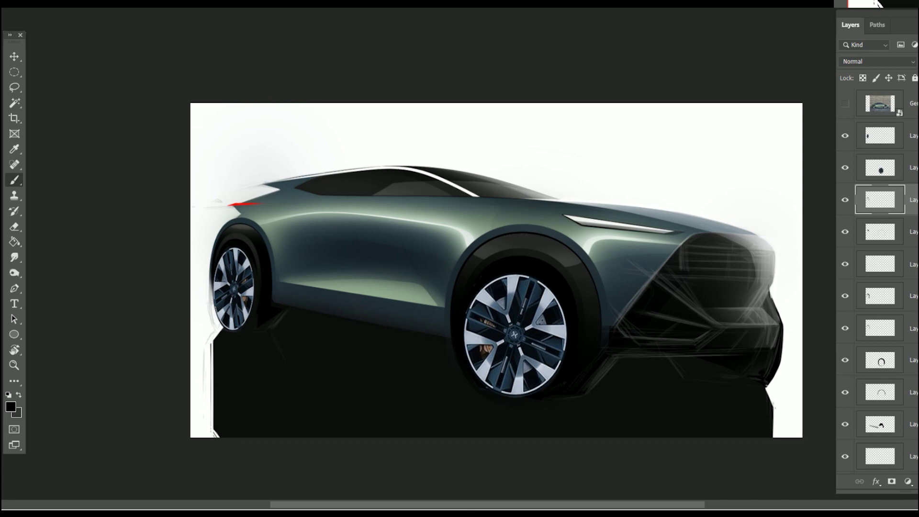
- Pick the bottom Lighten layer from the canvas and toggle its visibility to compare
mouse_move(713, 361)
mouse_down()
mouse_move(626, 322)
mouse_move(652, 318)
mouse_up()
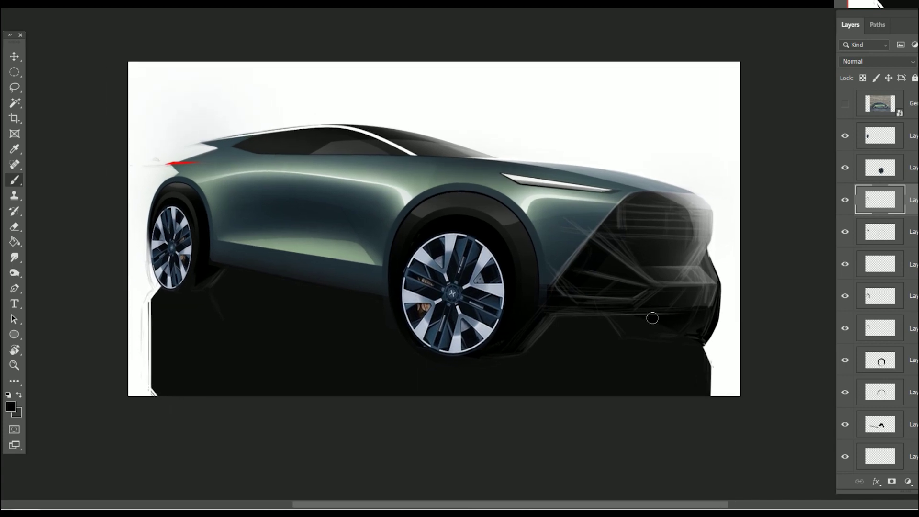
key(v)
right_click(345, 333)
click(330, 354)
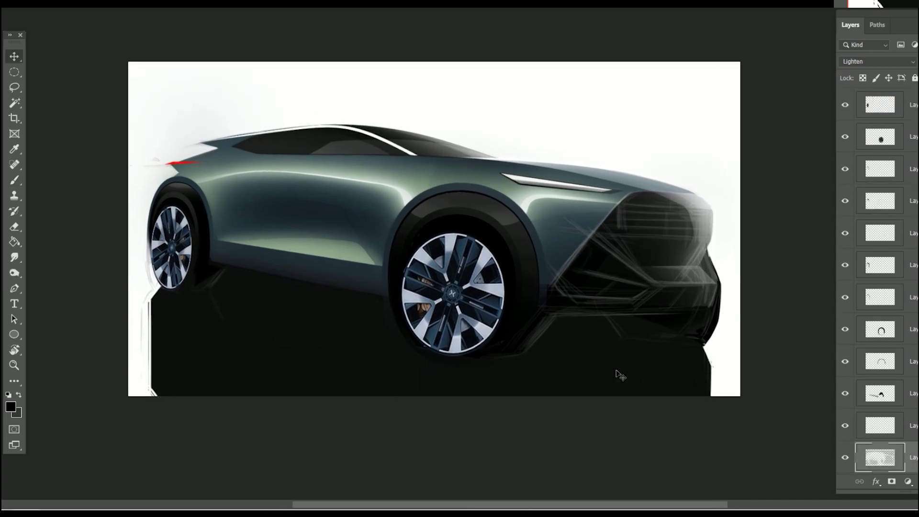
click(845, 455)
- Pan the car right and show Path 2's outline from the saved paths
drag(611, 422, 635, 427)
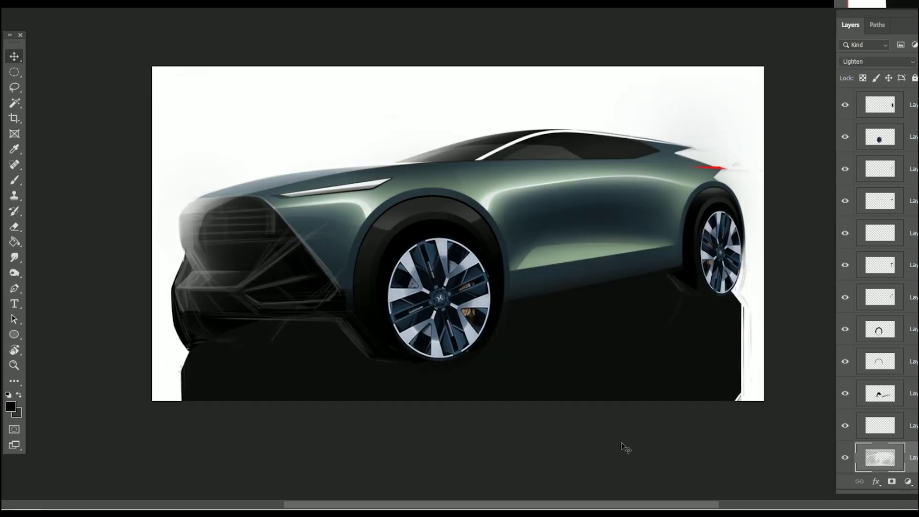
drag(458, 370, 528, 370)
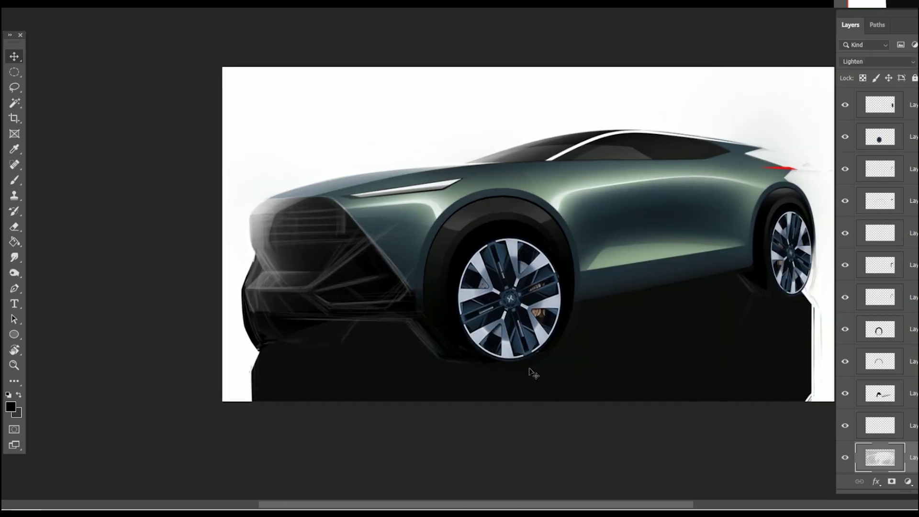
click(878, 25)
click(891, 90)
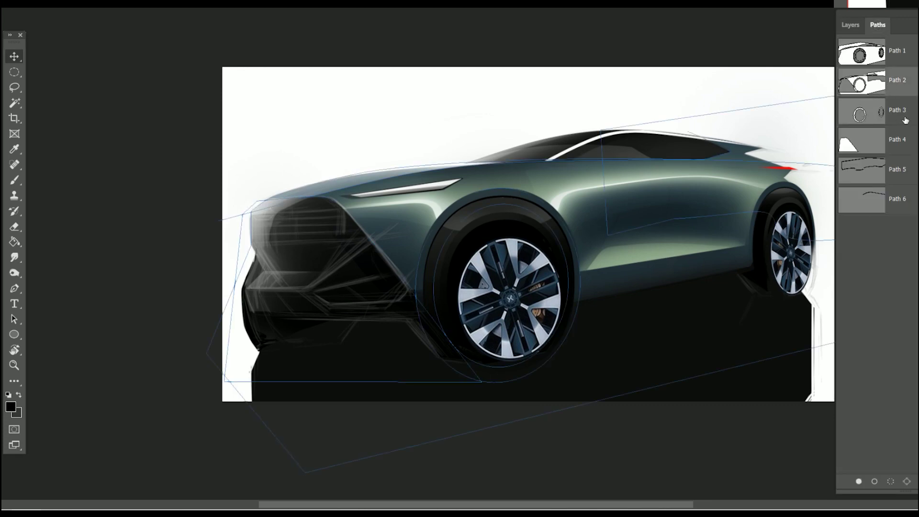
- Zoom in on the body line and undo an accidental path anchor move
scroll(589, 158, up, 1)
scroll(589, 158, up, 1)
scroll(589, 158, up, 3)
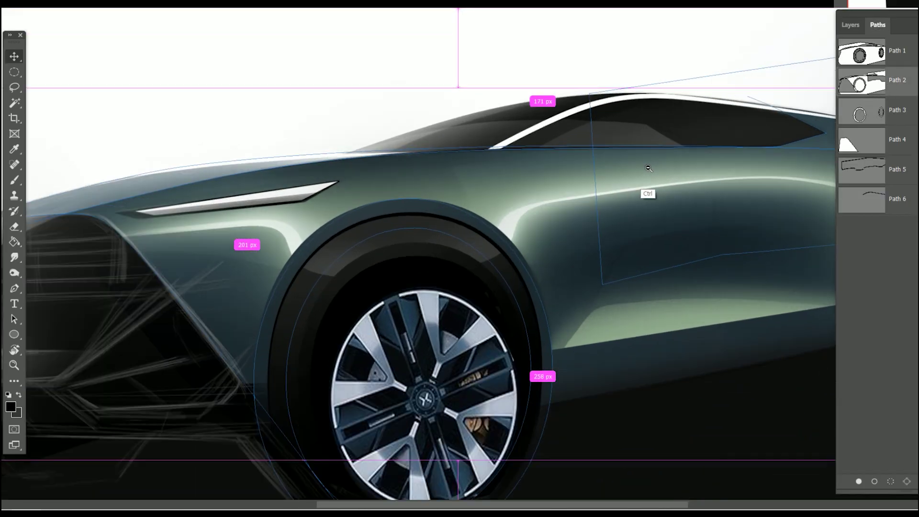
scroll(582, 153, up, 1)
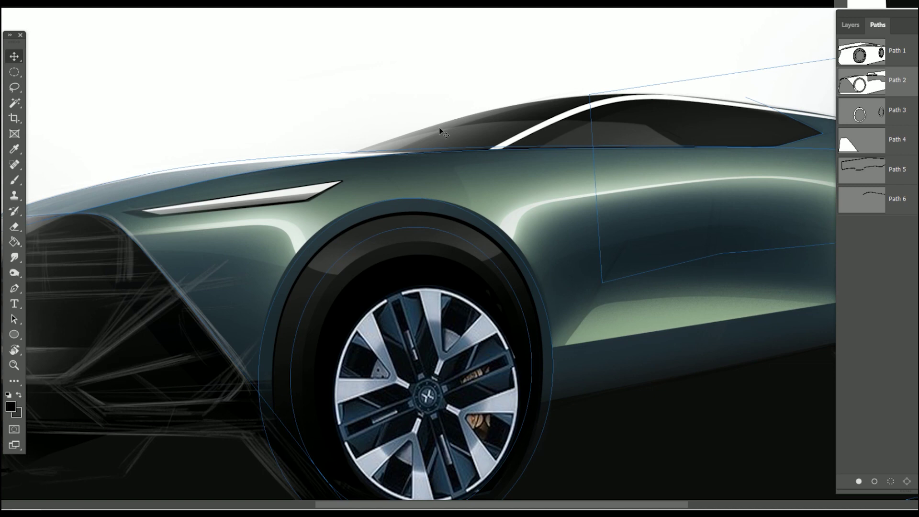
key(a)
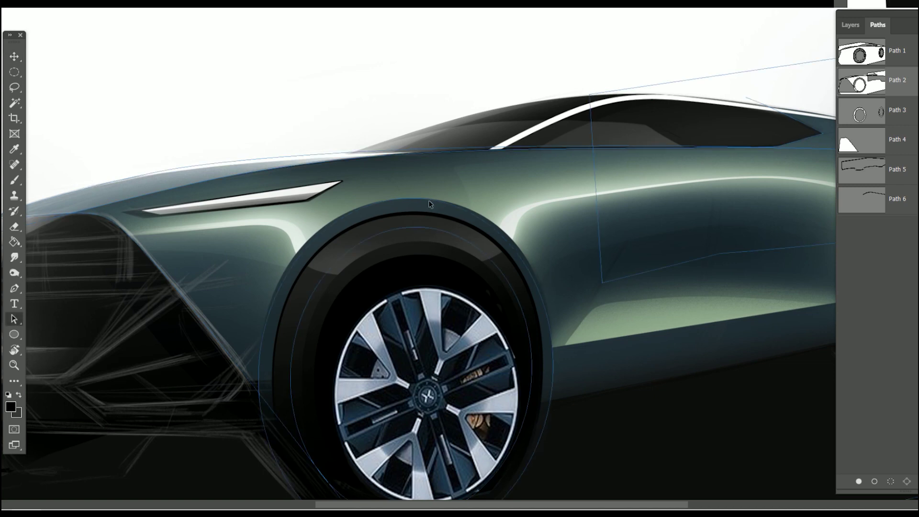
drag(167, 170, 573, 148)
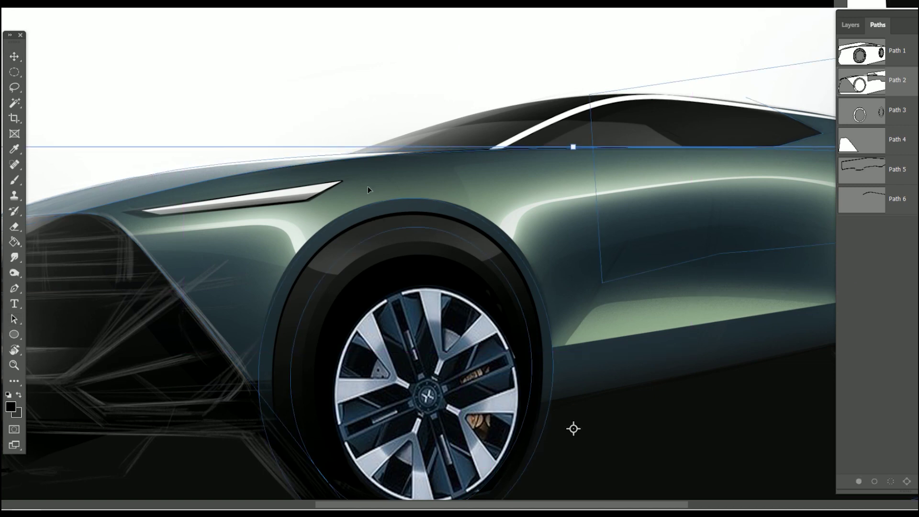
key(ctrl+z)
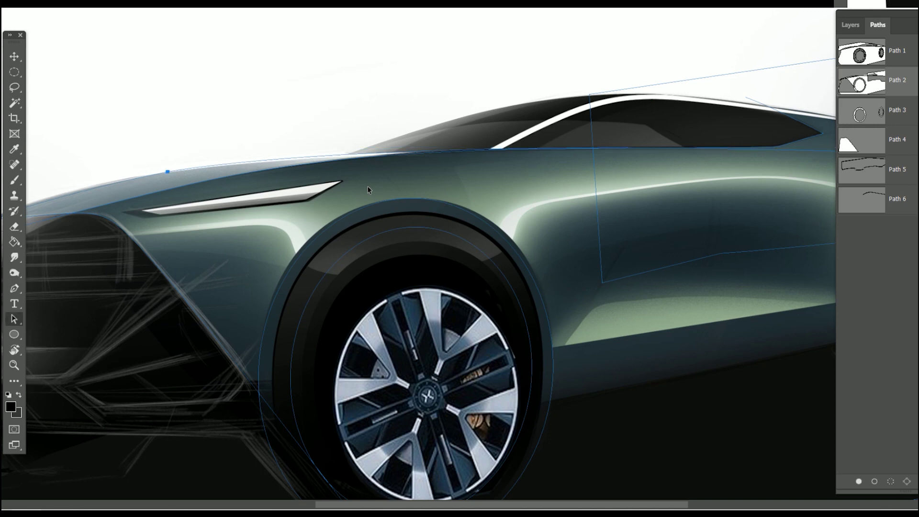
- Load Path 1's body-line shape as a selection and return to the layers
click(890, 483)
click(900, 60)
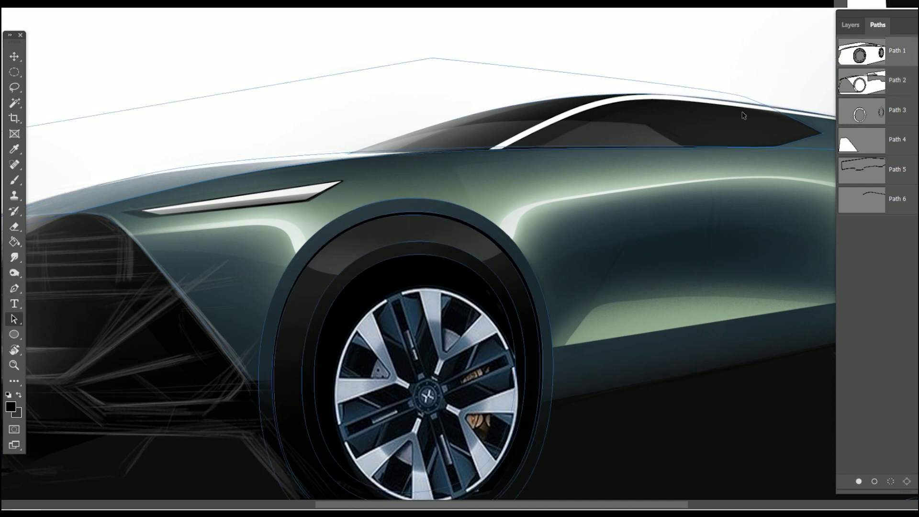
key(ctrl+shift+z)
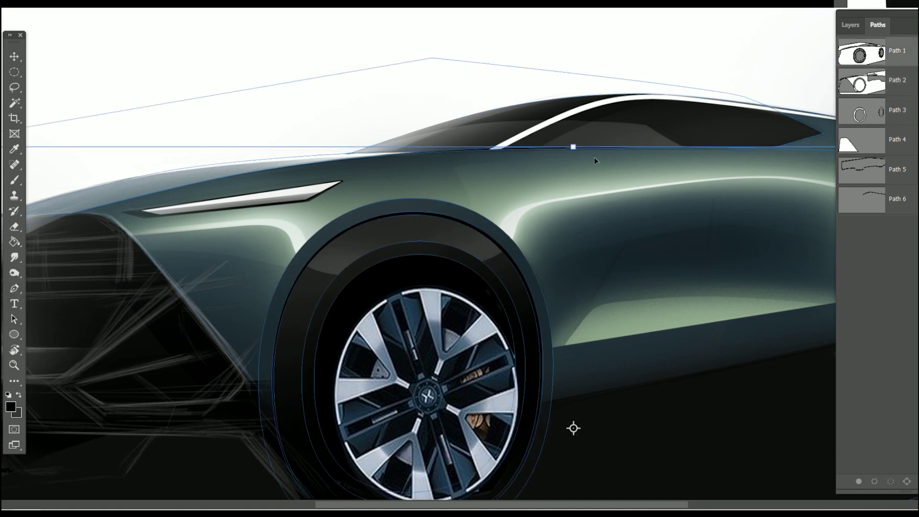
key(shift+a)
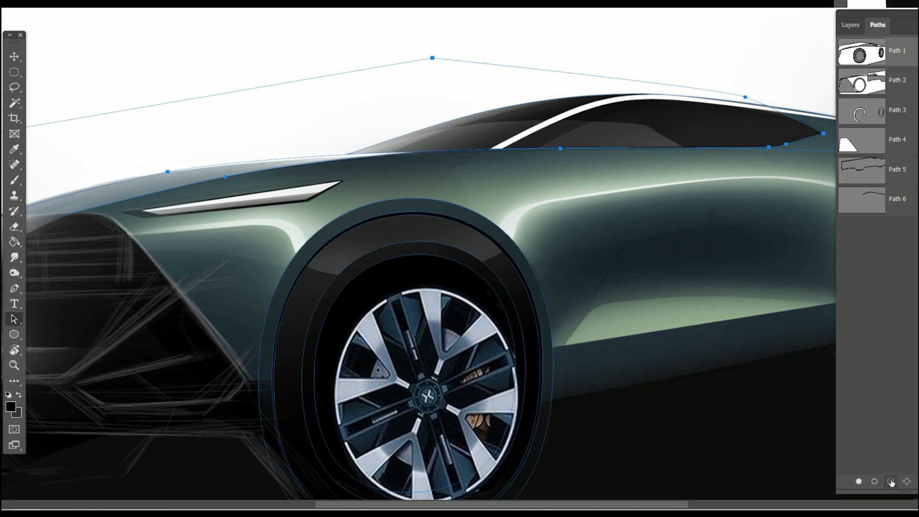
click(892, 483)
key(F7)
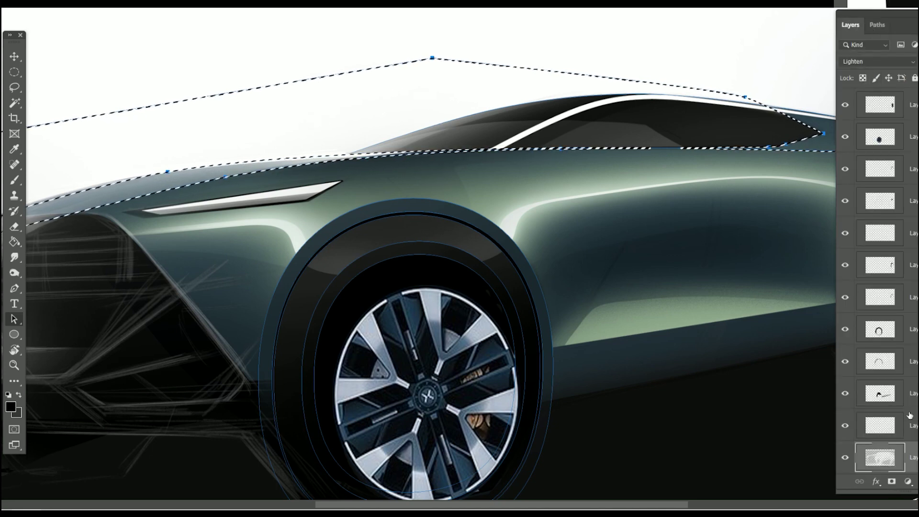
- On a new blank layer, brush a white ffffff highlight inside the selection, then deselect
key(ctrl+shift+alt+n)
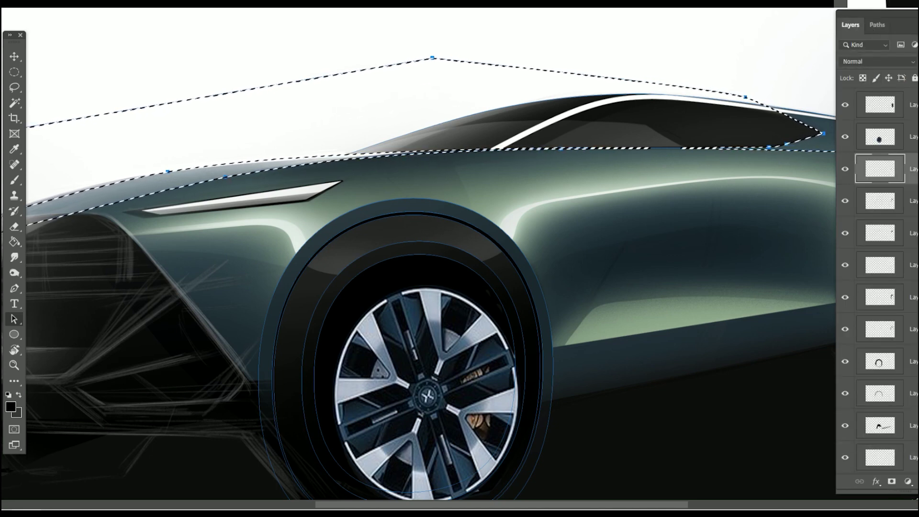
click(11, 407)
text(ffffff)
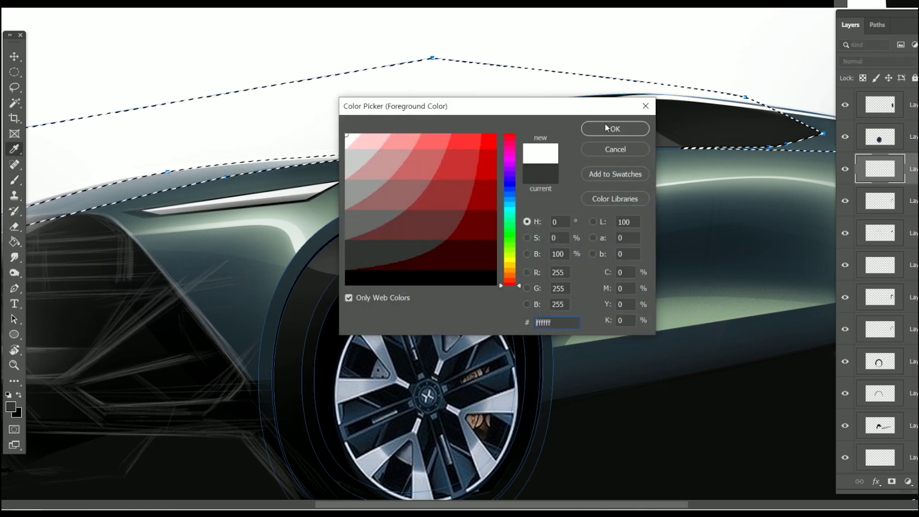
click(606, 128)
key(b)
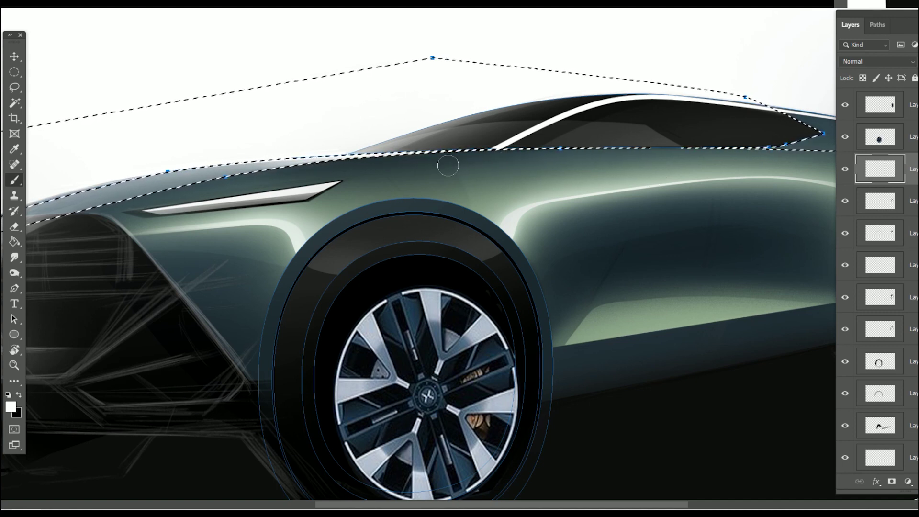
key(ctrl+d)
click(878, 24)
- Hide the path outline, load the front wheel ellipses as a selection, then clear it
click(876, 287)
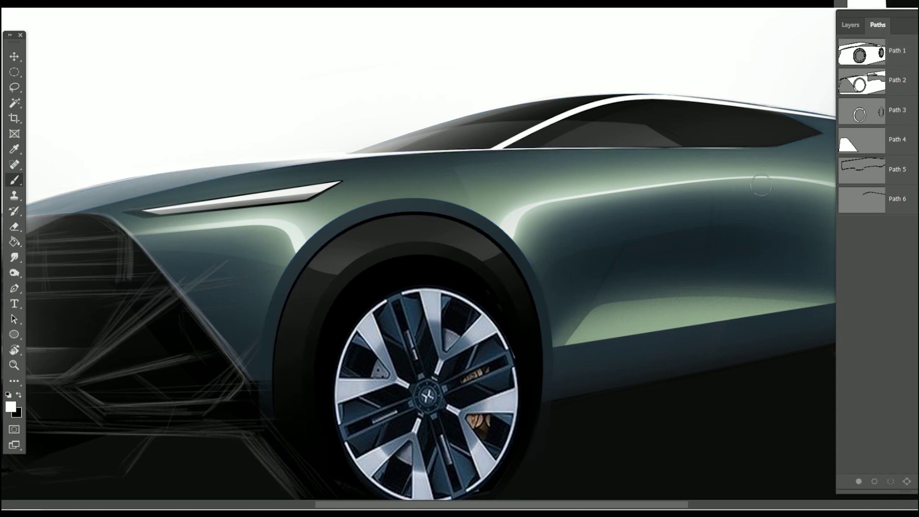
key(e)
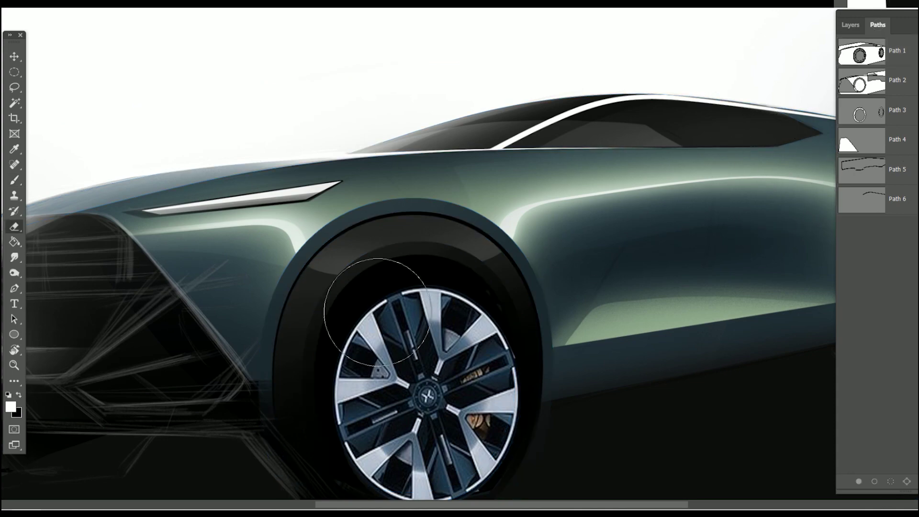
scroll(377, 312, left, 5)
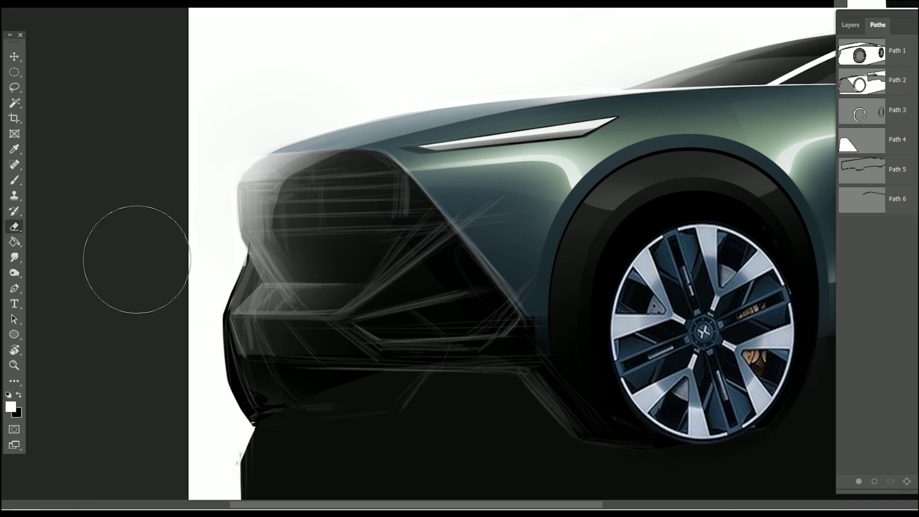
click(891, 481)
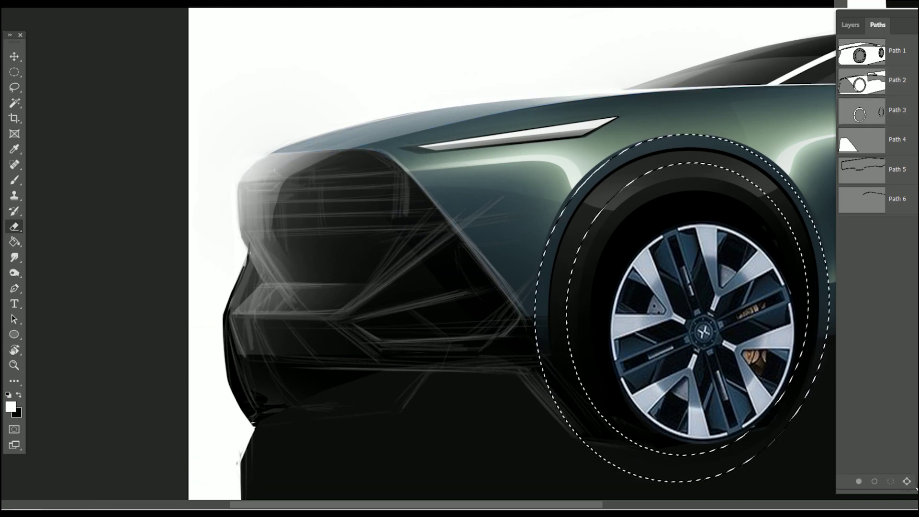
key(ctrl+d)
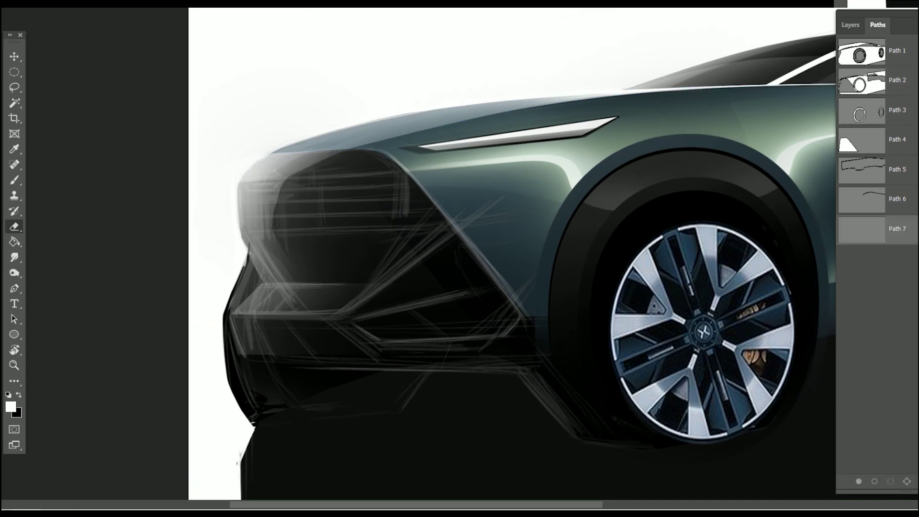
- Draw Path 7 along the hood's front edge with a sharp end corner and load it as a selection
click(18, 289)
click(239, 181)
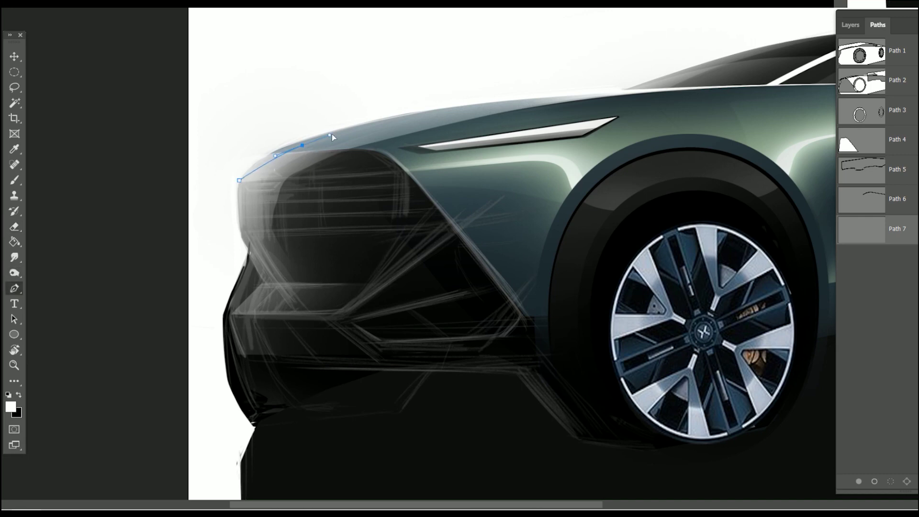
mouse_move(348, 128)
mouse_down()
mouse_move(326, 134)
mouse_move(341, 130)
mouse_up()
drag(580, 93, 758, 84)
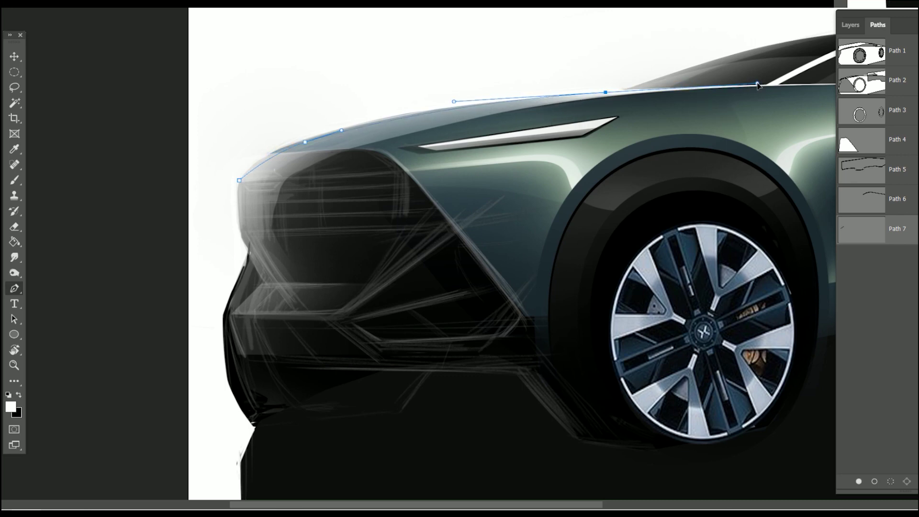
alt+click(606, 93)
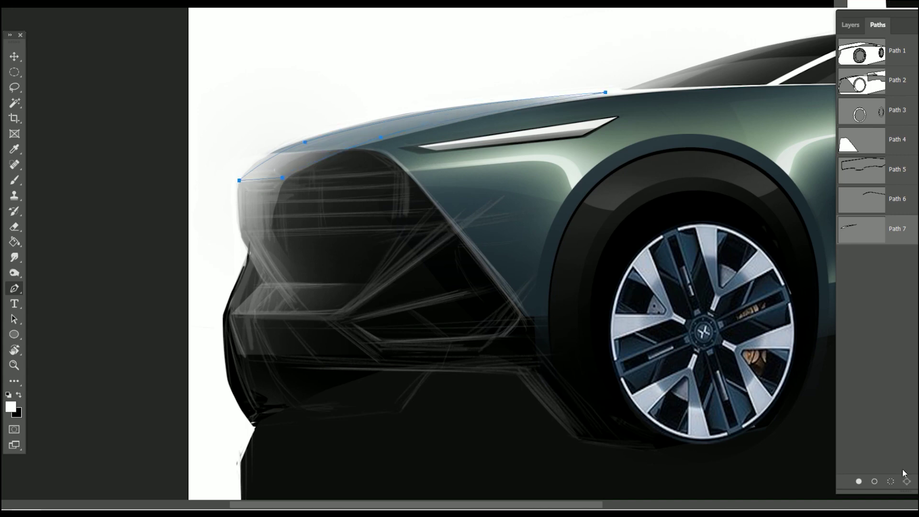
click(891, 482)
key(b)
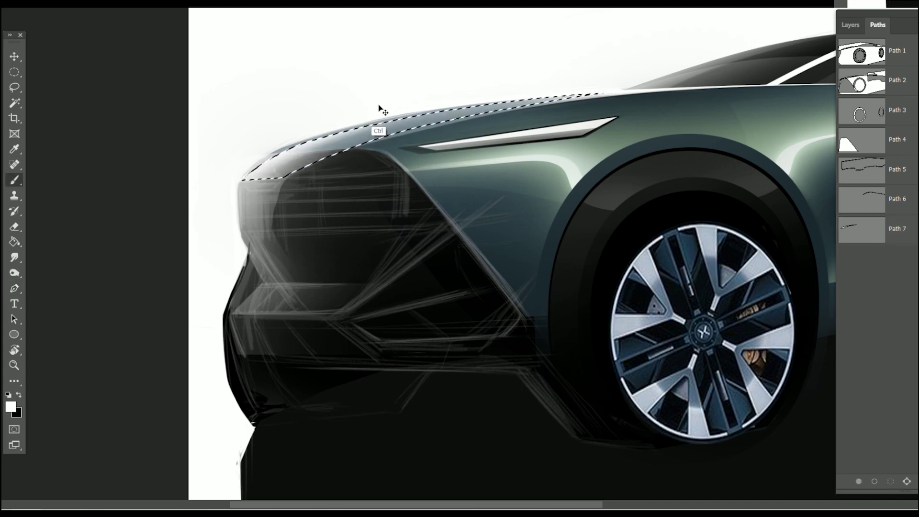
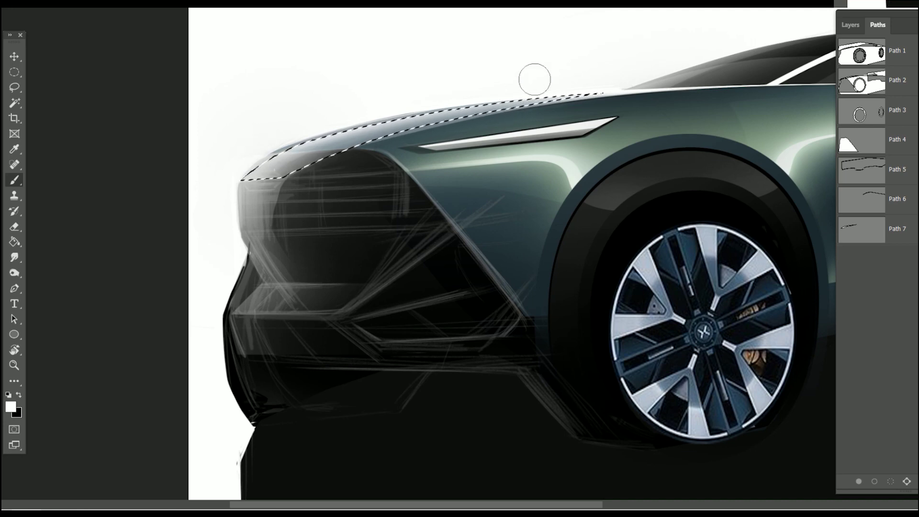
- Zoom and pan to the headlight and set the Pen Tool to Path mode
scroll(524, 303, down, 3)
scroll(487, 312, down, 3)
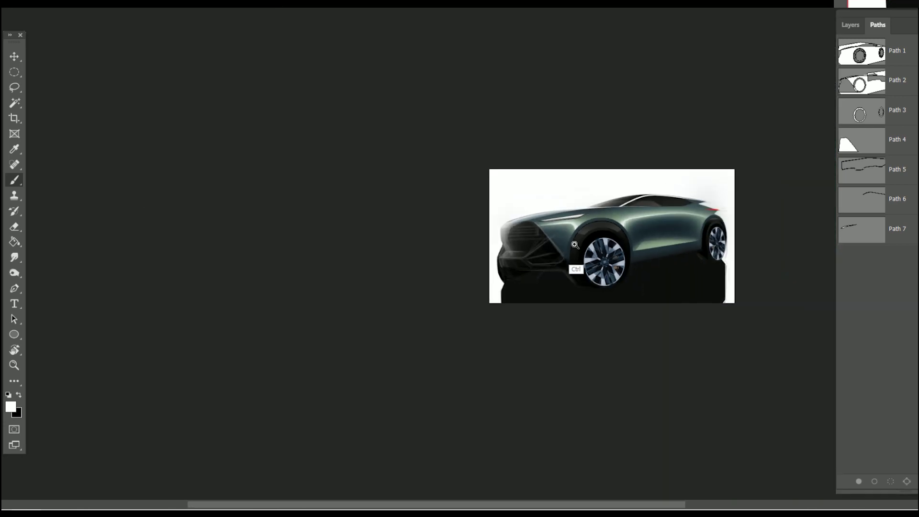
scroll(575, 245, up, 3)
drag(632, 231, 512, 243)
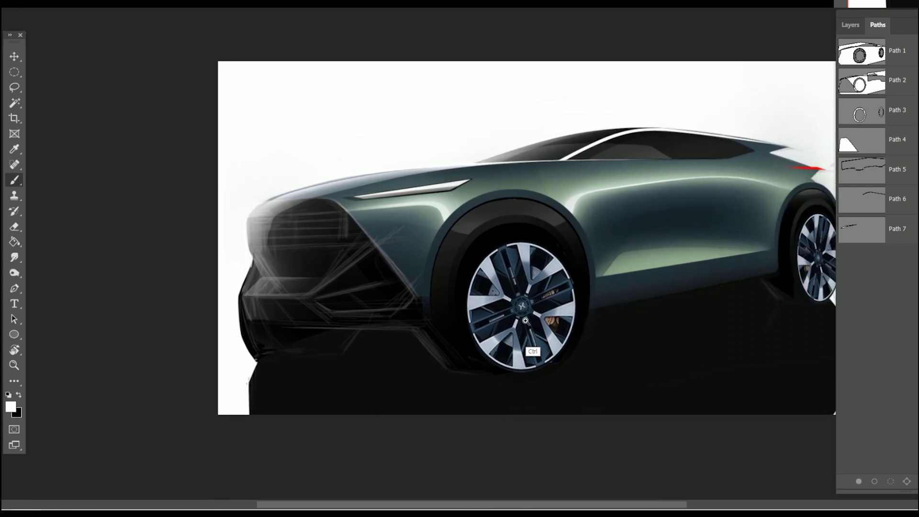
scroll(403, 198, up, 1)
scroll(536, 247, down, 3)
scroll(455, 201, up, 4)
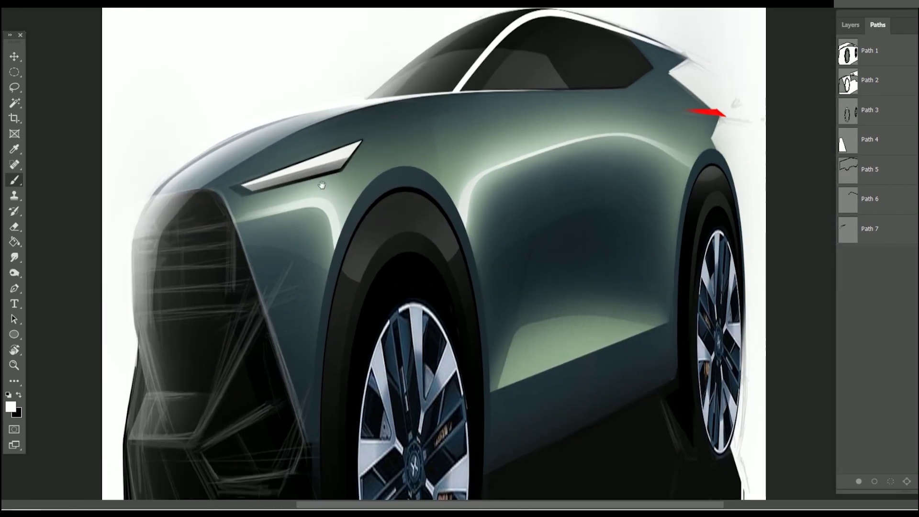
scroll(435, 177, up, 1)
scroll(435, 177, up, 1)
right_click(15, 286)
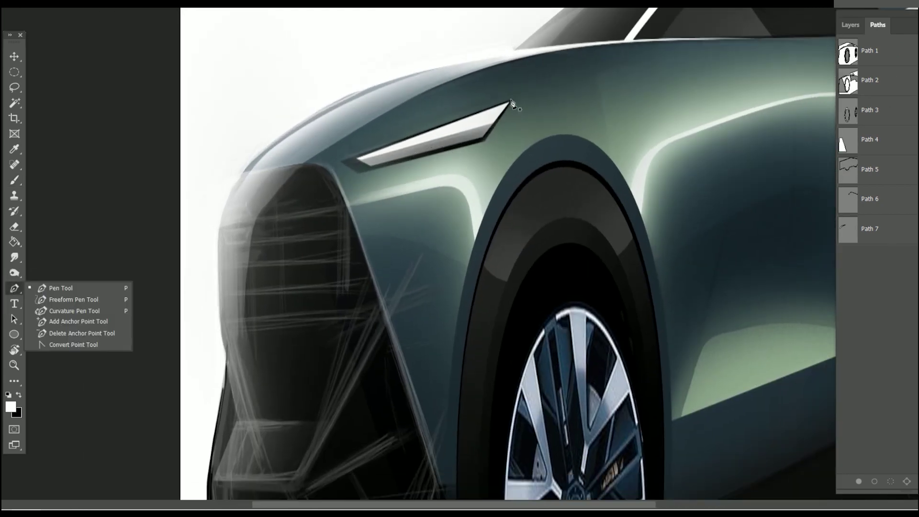
click(53, 286)
- Trace anchors along the headlight's upper edge, break a handle, and load the path as a selection
click(510, 100)
key(ctrl+z)
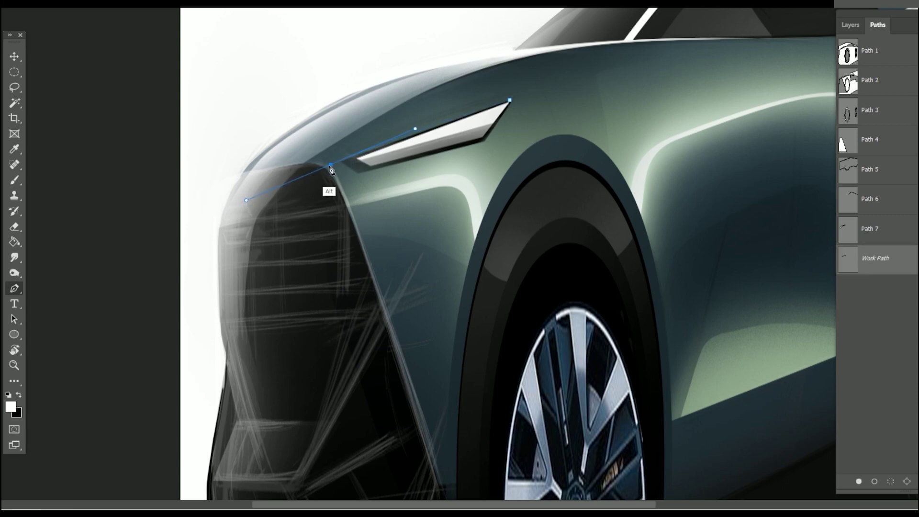
alt+click(331, 165)
click(891, 484)
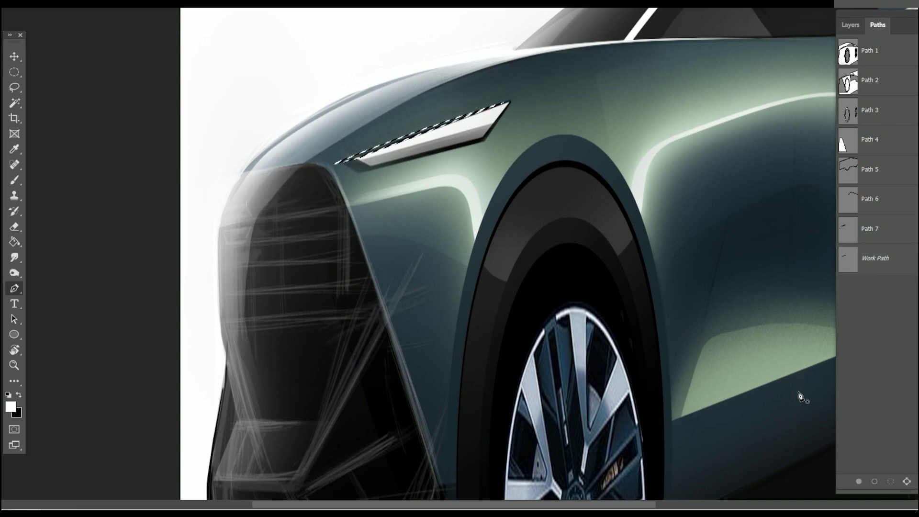
- Switch to the Brush with swapped colours and pan over to the front wheel
key(b)
key(x)
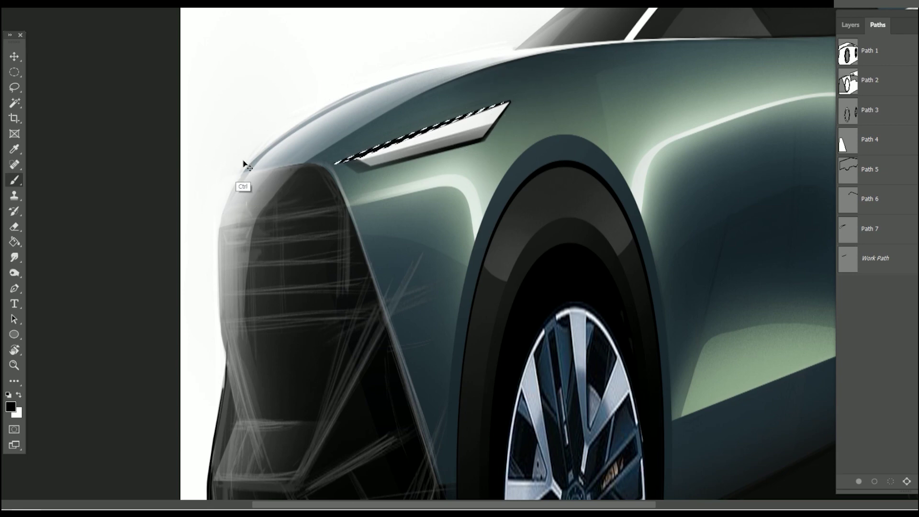
scroll(335, 133, down, 5)
scroll(654, 230, up, 5)
drag(654, 229, 561, 258)
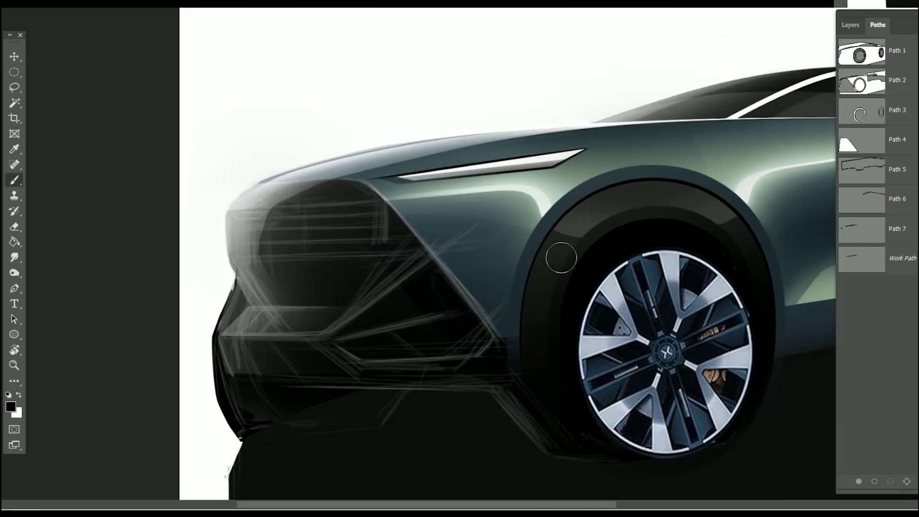
- Pick the layer under the car's front from the canvas right-click layer list
drag(509, 340, 539, 253)
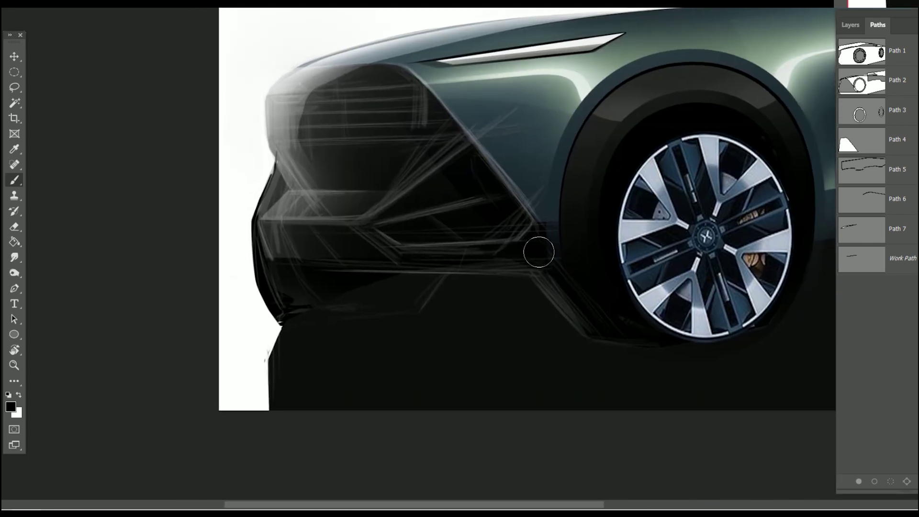
key(v)
click(849, 28)
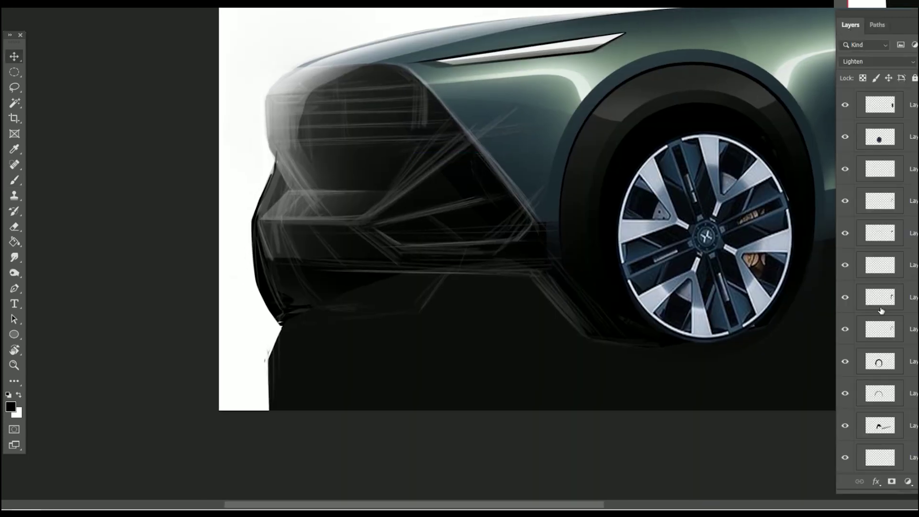
right_click(378, 216)
click(379, 240)
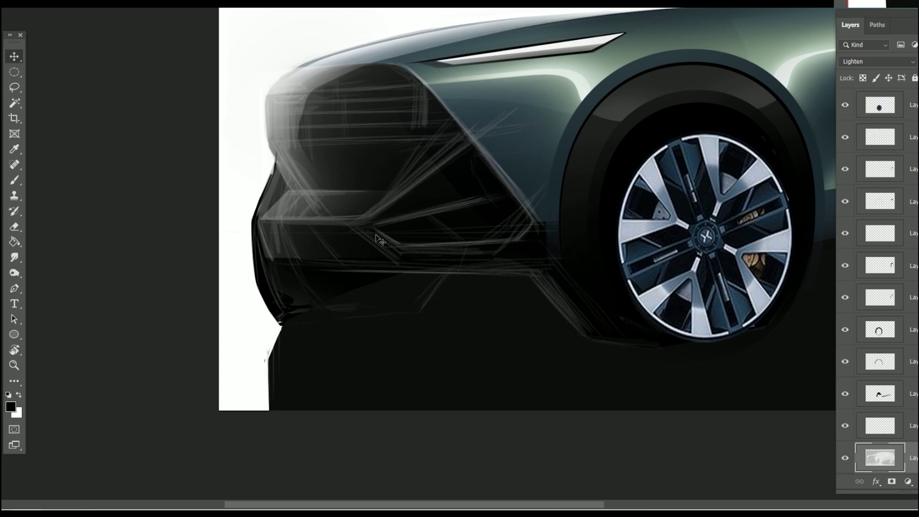
- Enlarge the Eraser and flip the canvas horizontally so the front faces right
key(e)
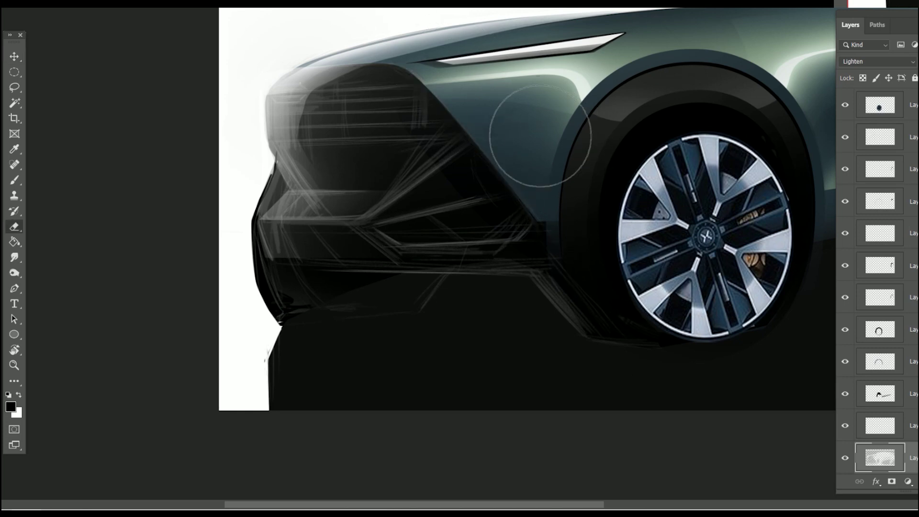
key(bracketright)
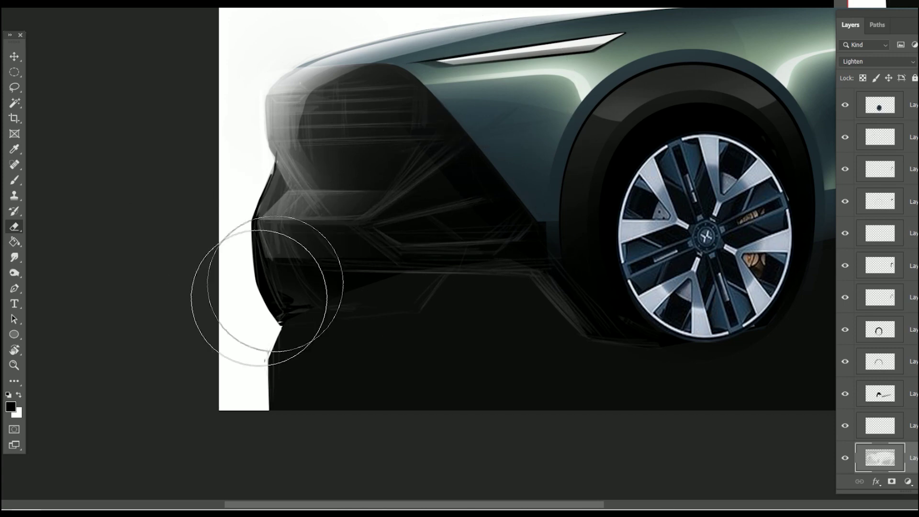
drag(601, 354, 461, 390)
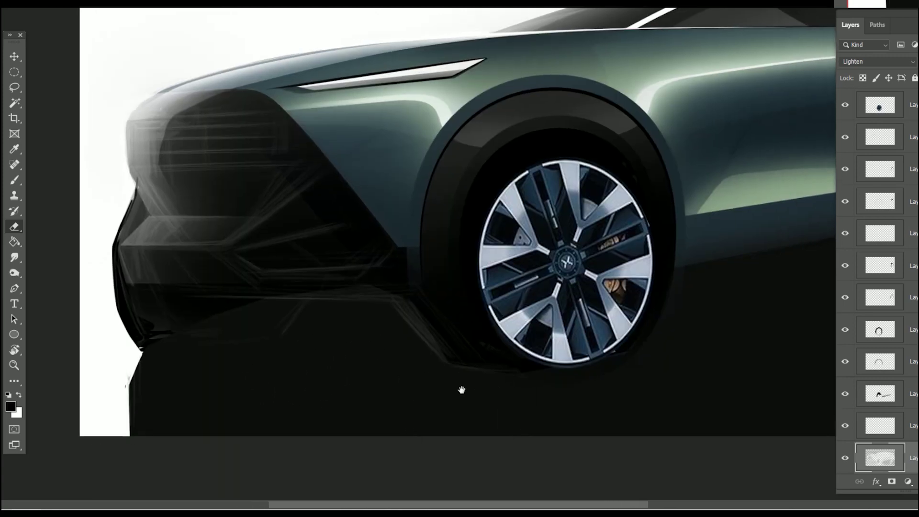
key(ctrl+shift+h)
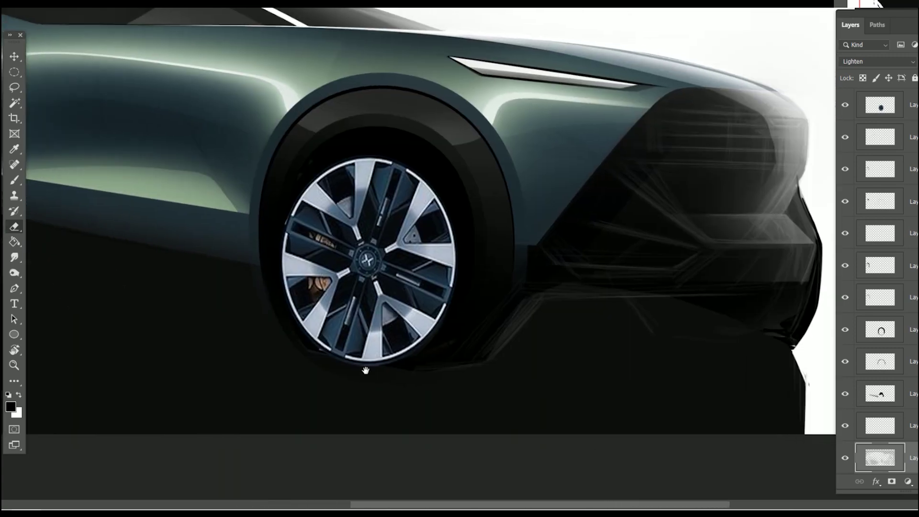
click(878, 24)
- Show Path 2, then pen-draw a new intake outline beside the front wheel arch
click(902, 93)
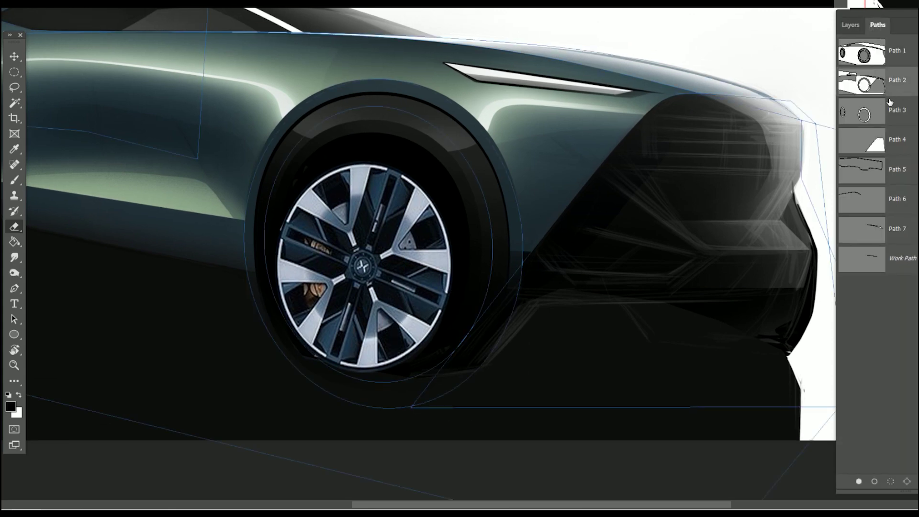
click(791, 102)
ctrl+click(415, 407)
click(14, 288)
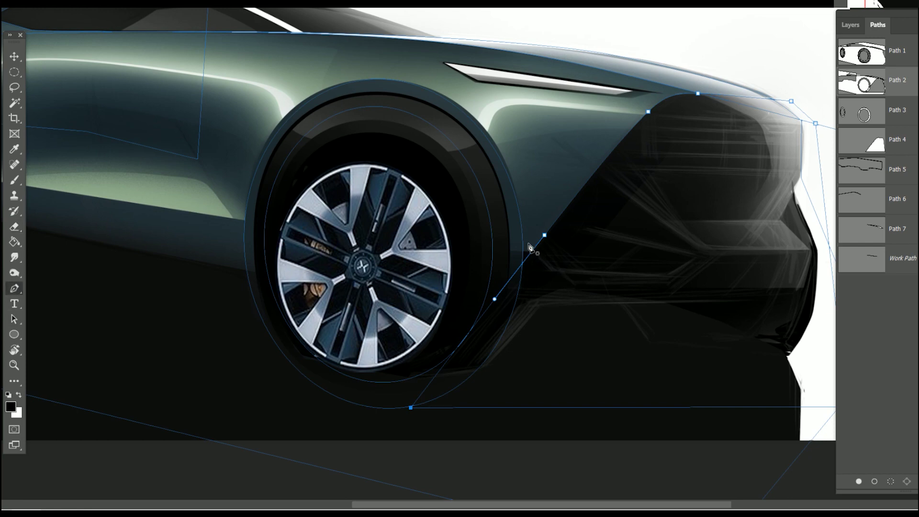
click(528, 243)
key(ctrl+z)
key(ctrl+z)
key(ctrl+z)
key(ctrl+z)
drag(664, 278, 672, 278)
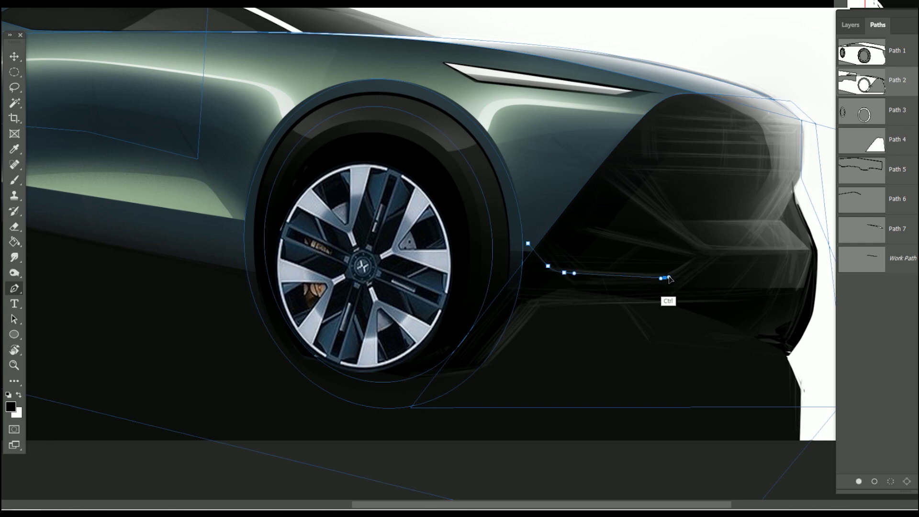
key(ctrl+z)
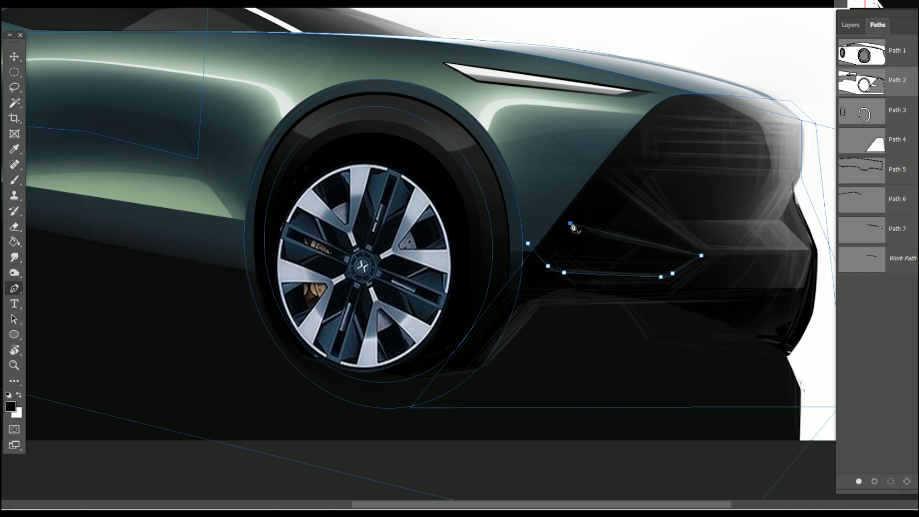
click(541, 210)
- Load the intake outline as a selection, sample the body green, and add a new layer
click(892, 481)
key(i)
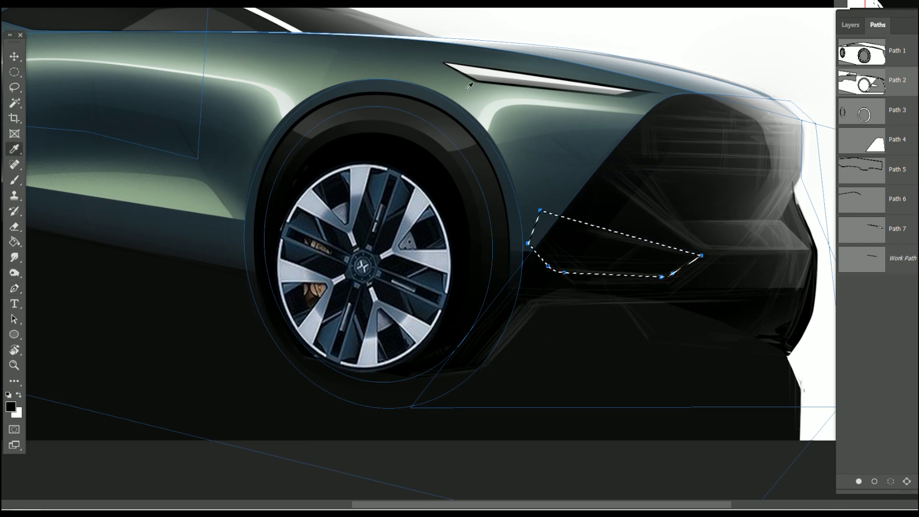
click(409, 55)
key(b)
click(851, 25)
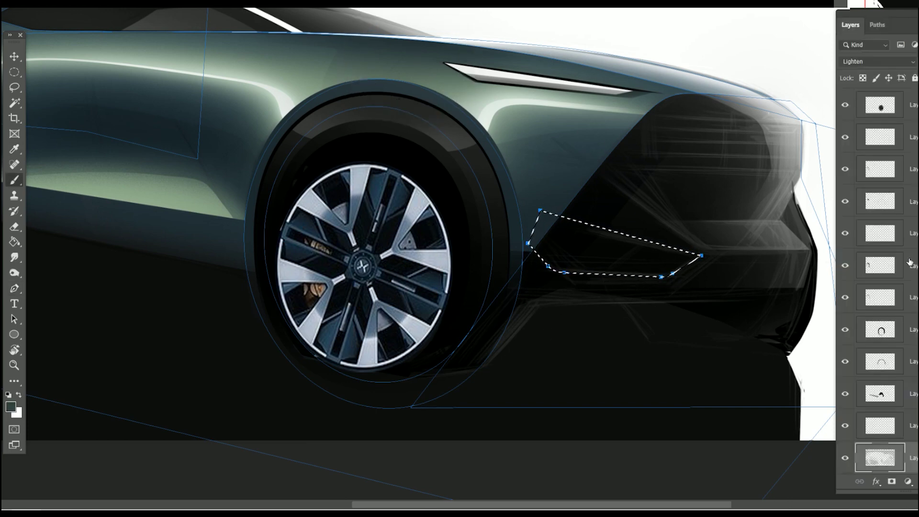
key(ctrl+shift+alt+n)
- Brush lighter grey-green shading inside the intake selection with freshly sampled body colours
mouse_move(595, 293)
mouse_down()
mouse_move(598, 274)
mouse_move(612, 293)
mouse_move(762, 239)
mouse_up()
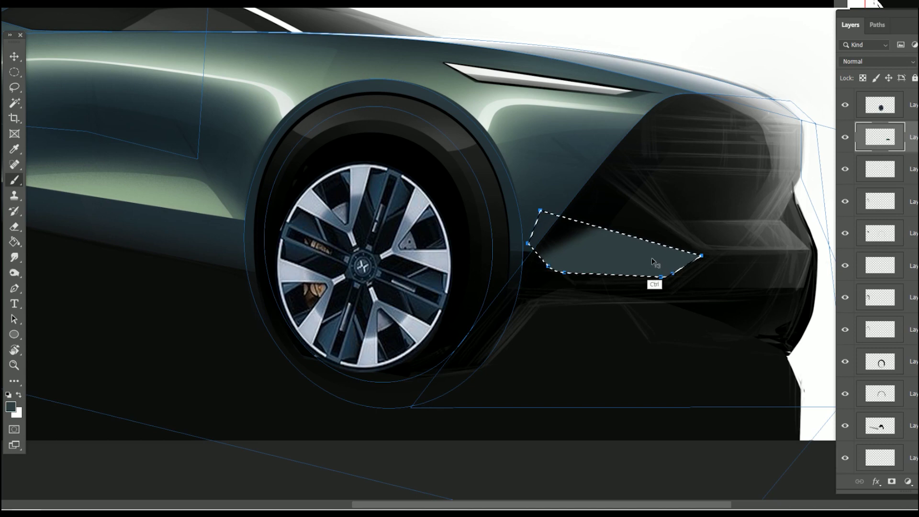
key(ctrl+z)
key(ctrl+z)
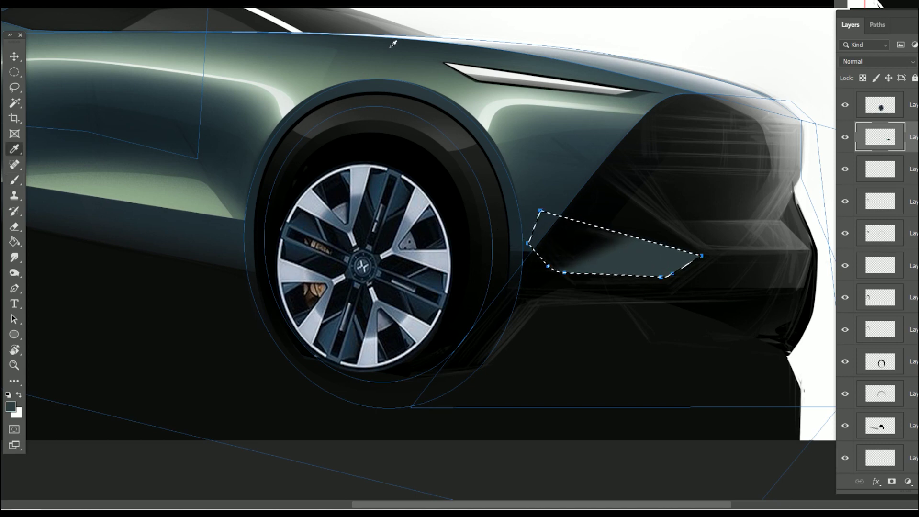
alt+click(180, 234)
drag(551, 250, 594, 239)
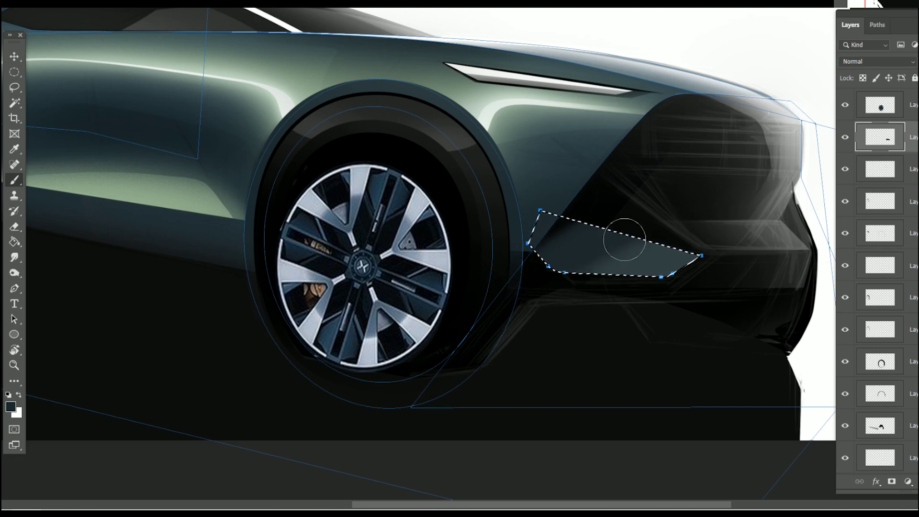
key(bracketright)
key(bracketright)
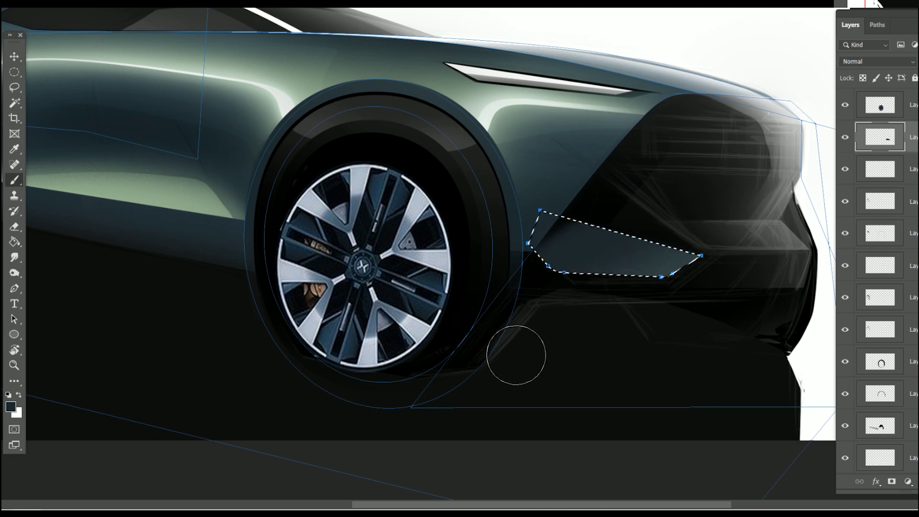
mouse_move(574, 144)
mouse_down()
mouse_move(382, 52)
mouse_move(320, 52)
mouse_up()
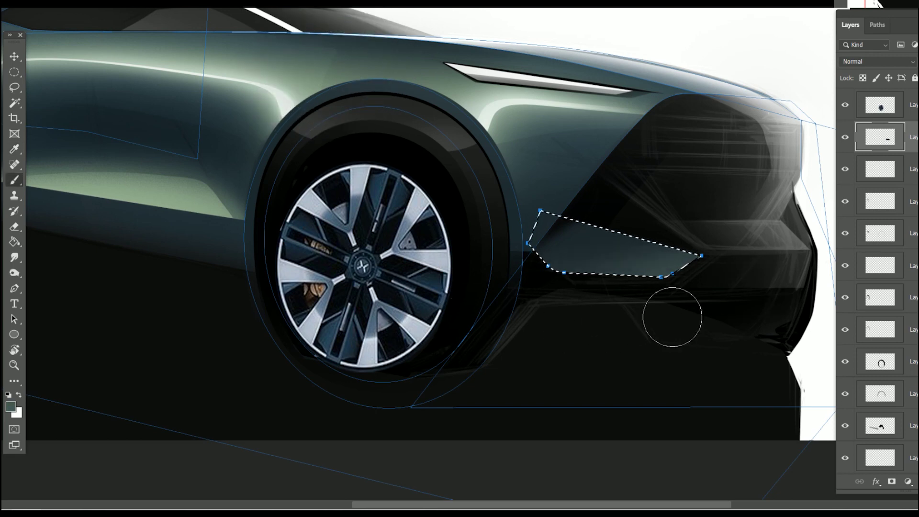
- Deselect the intake and zoom out over the car
key(ctrl+d)
scroll(632, 366, down, 1)
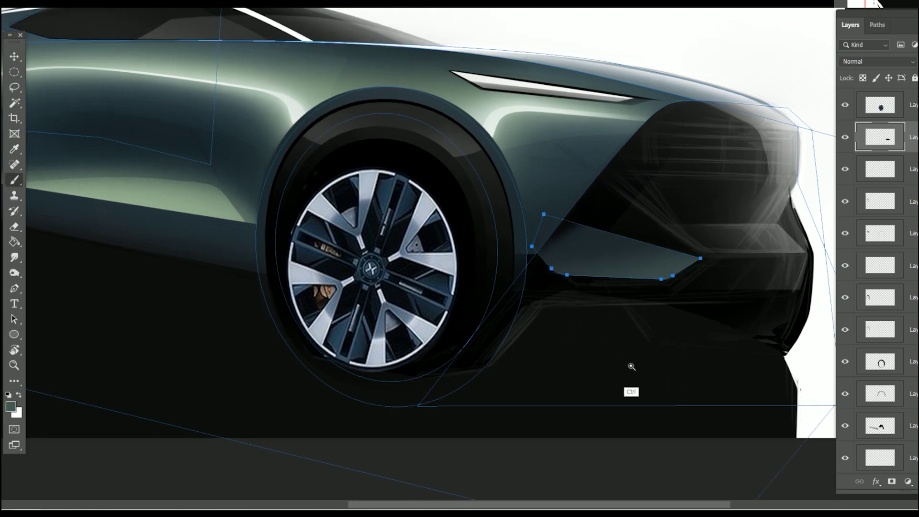
scroll(632, 366, down, 2)
click(878, 24)
- Flip the canvas back, show Path 2, and pick the Path Selection Tool
drag(654, 330, 605, 328)
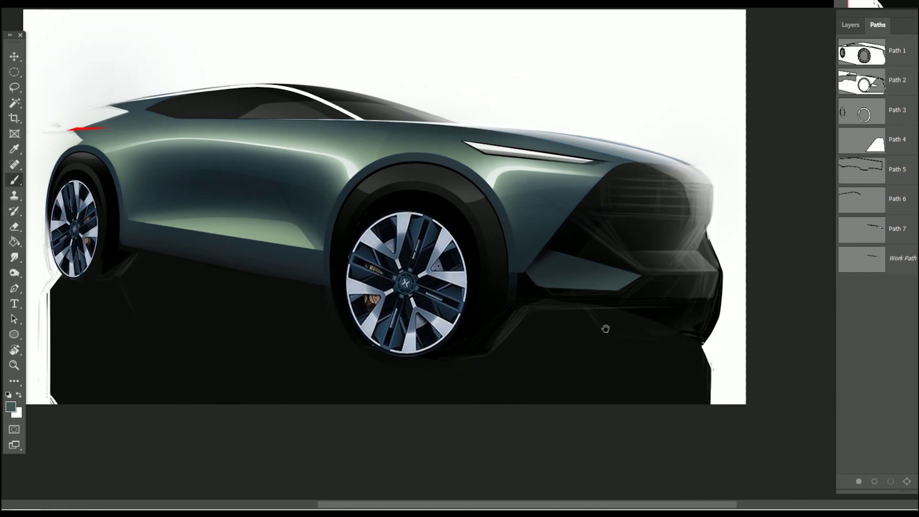
key(ctrl+shift+h)
scroll(599, 374, down, 3)
scroll(488, 357, up, 2)
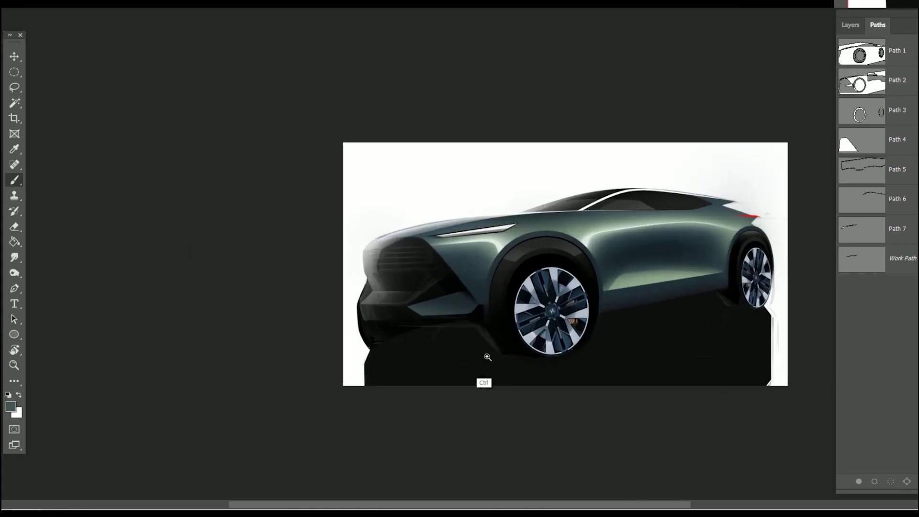
scroll(487, 357, up, 1)
scroll(506, 344, up, 1)
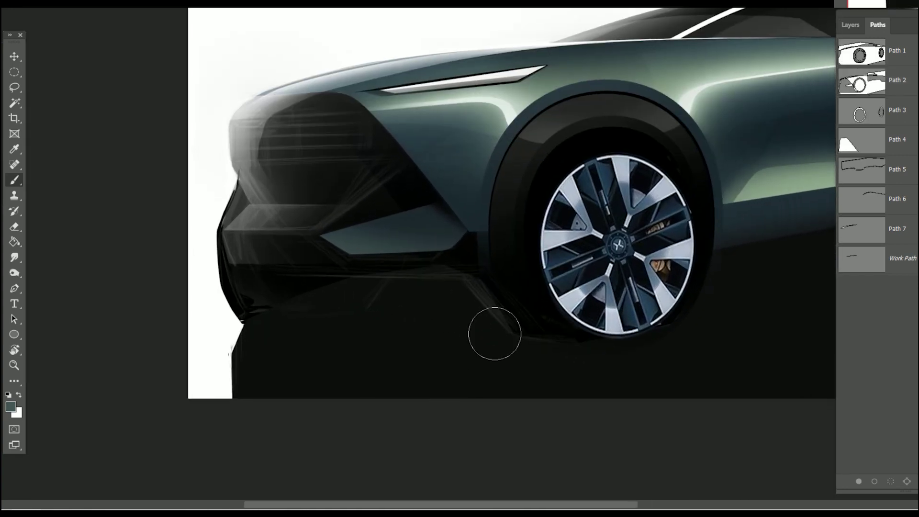
click(902, 91)
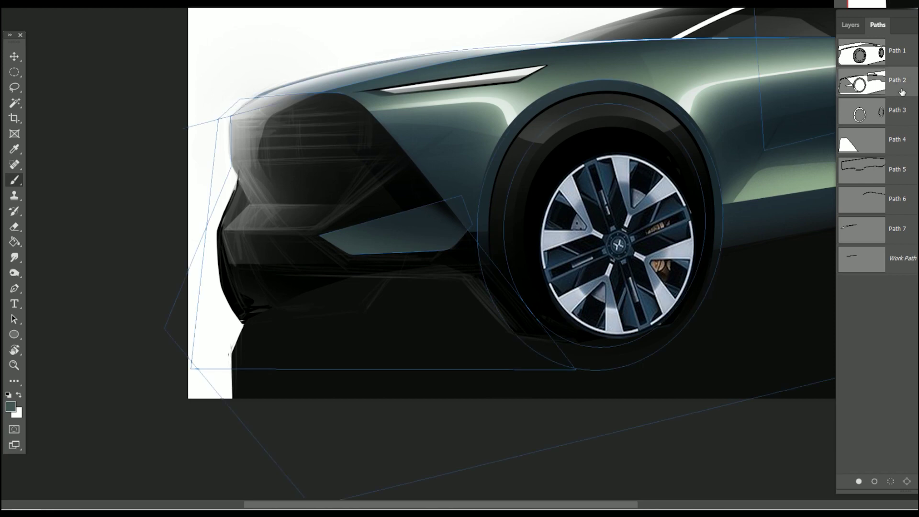
click(14, 319)
- Free-transform the front-end path, nudging it down and left with arrow keys, and commit
key(ctrl+t)
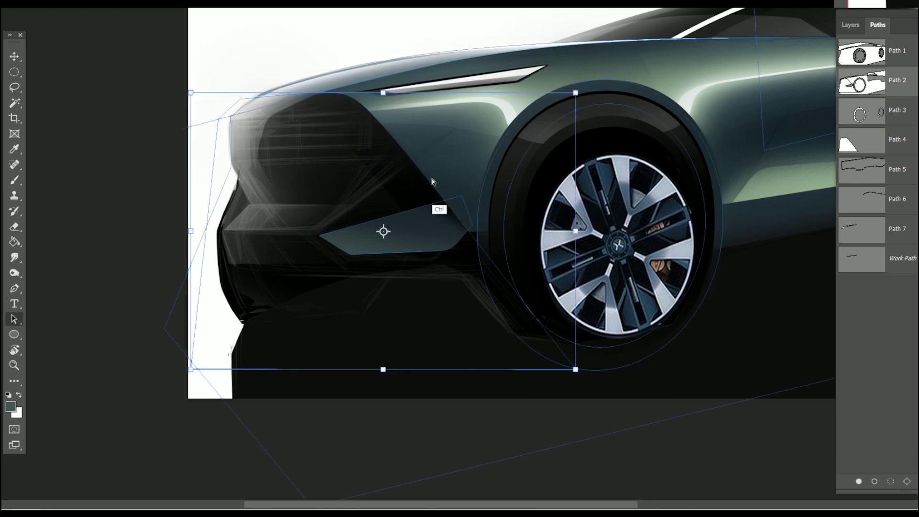
key(Left)
key(Left)
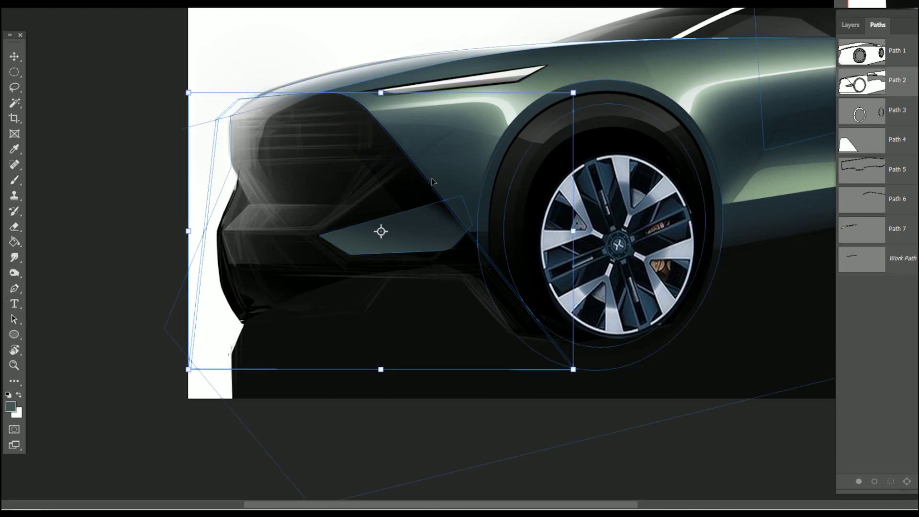
key(Left)
key(Down)
key(Down)
key(Down)
key(Right)
key(Down)
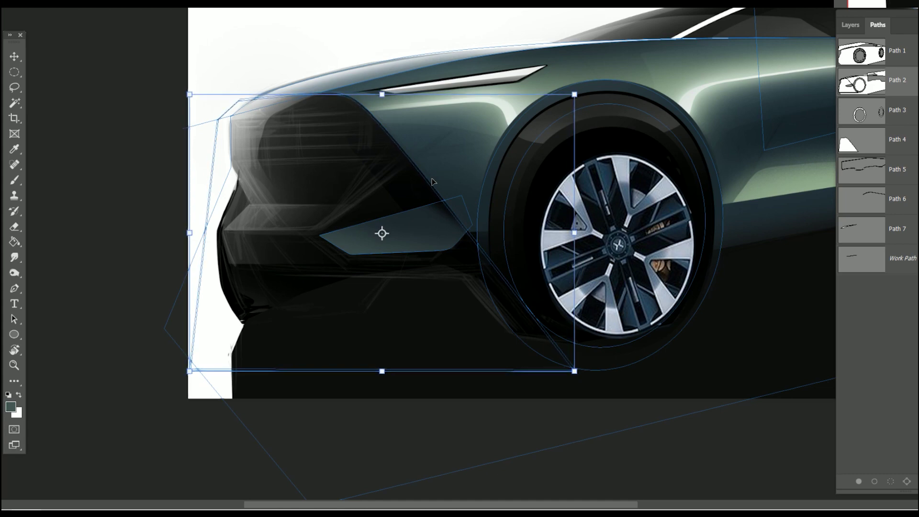
key(Return)
key(shift+a)
- Load the path as a selection, sample the dark green body colour, then deselect
click(890, 482)
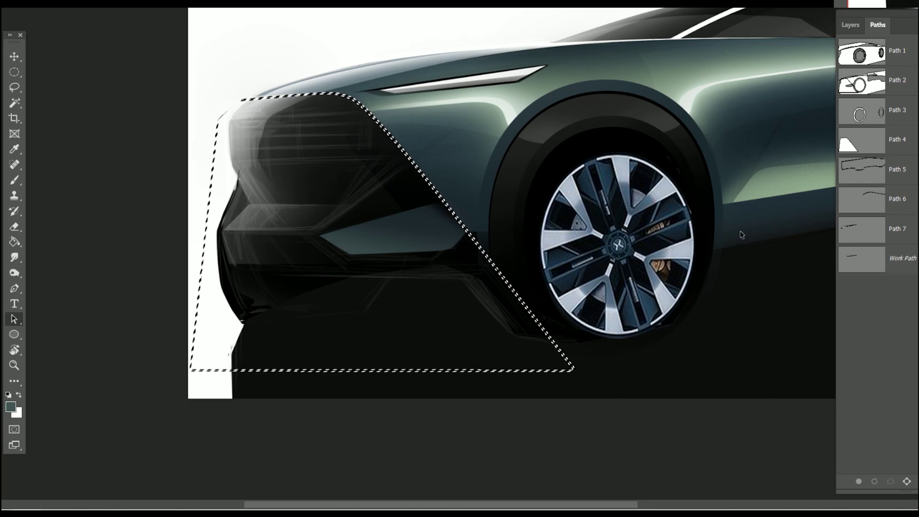
key(i)
click(786, 223)
key(b)
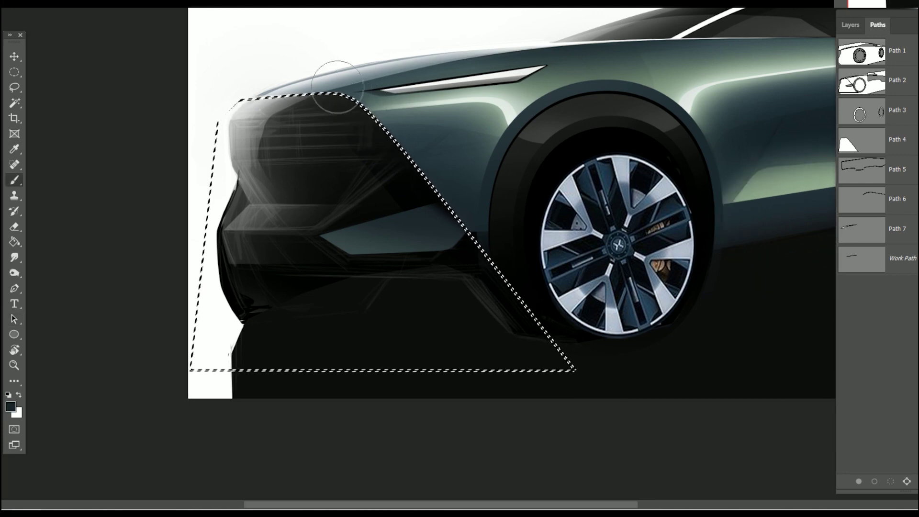
key(ctrl+d)
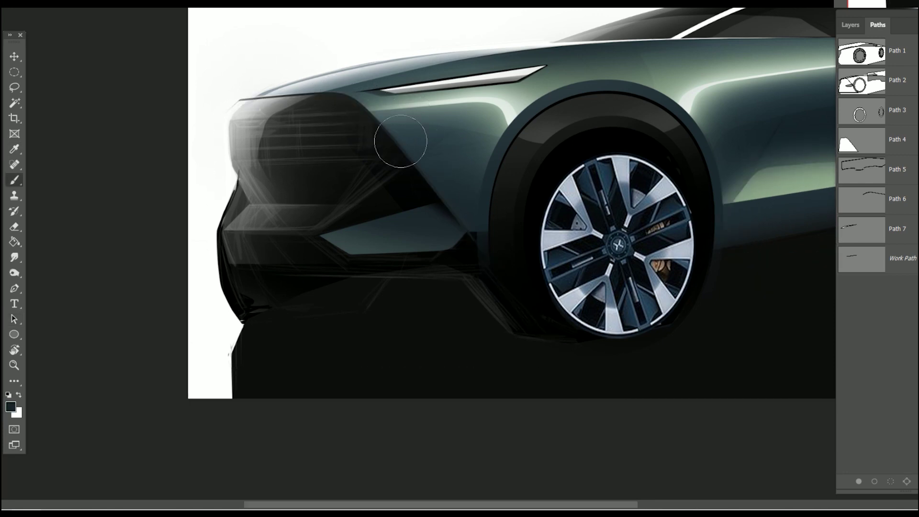
- Cycle through the Eraser and Pen tools, settling on the Polygonal Lasso
key(e)
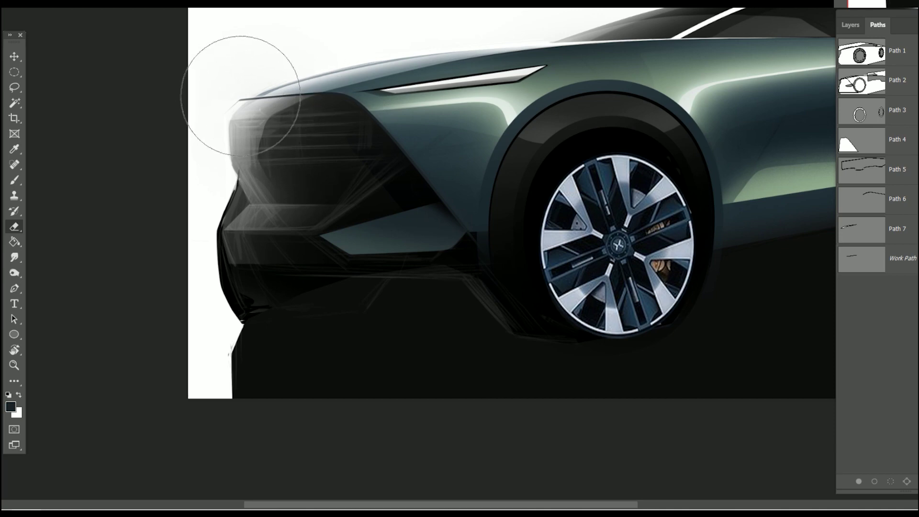
key(p)
key(e)
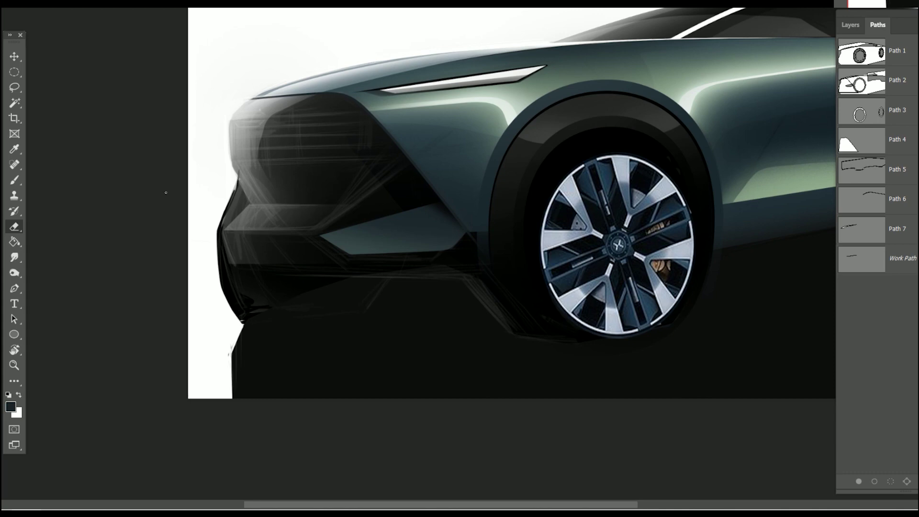
click(52, 101)
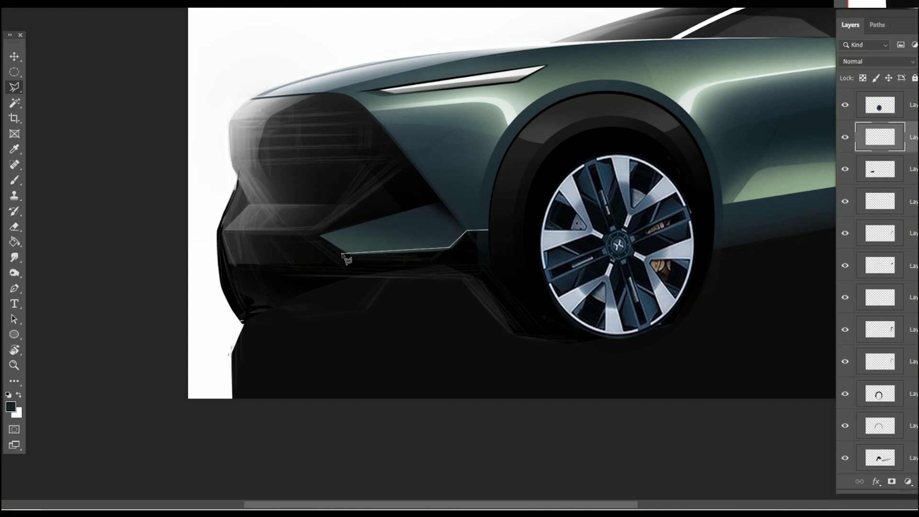
- Lasso the lower bumper strip, paint it dark teal, then near-black sampled from the wheel arch
click(371, 275)
click(490, 231)
key(i)
click(696, 123)
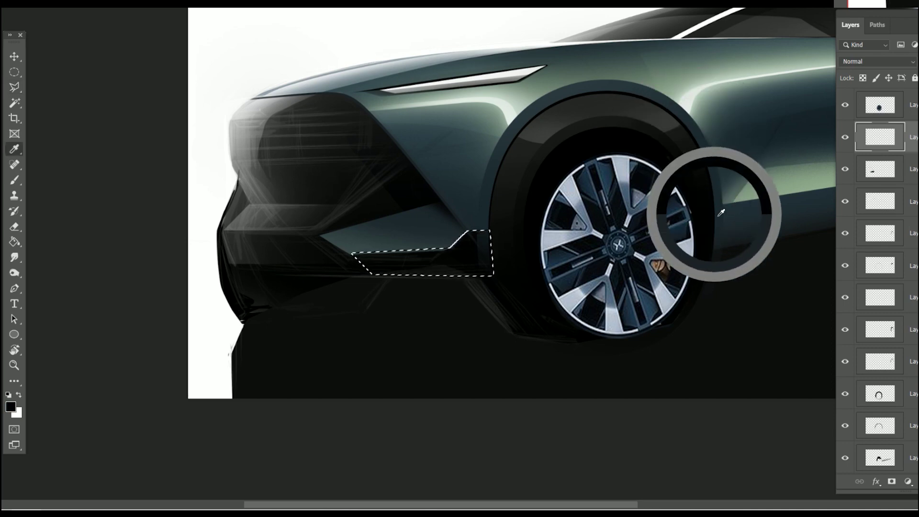
drag(696, 123, 700, 119)
key(b)
mouse_move(371, 250)
mouse_down()
mouse_move(476, 283)
mouse_move(339, 247)
mouse_up()
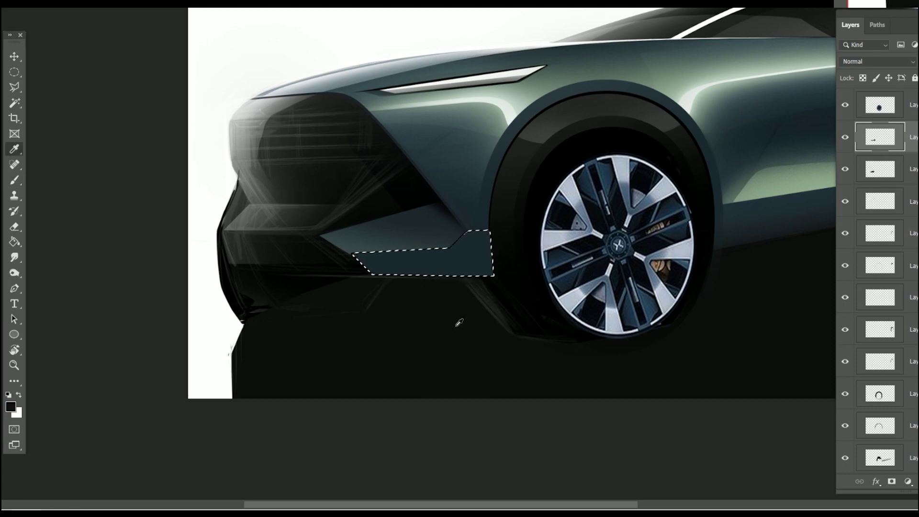
alt+click(556, 163)
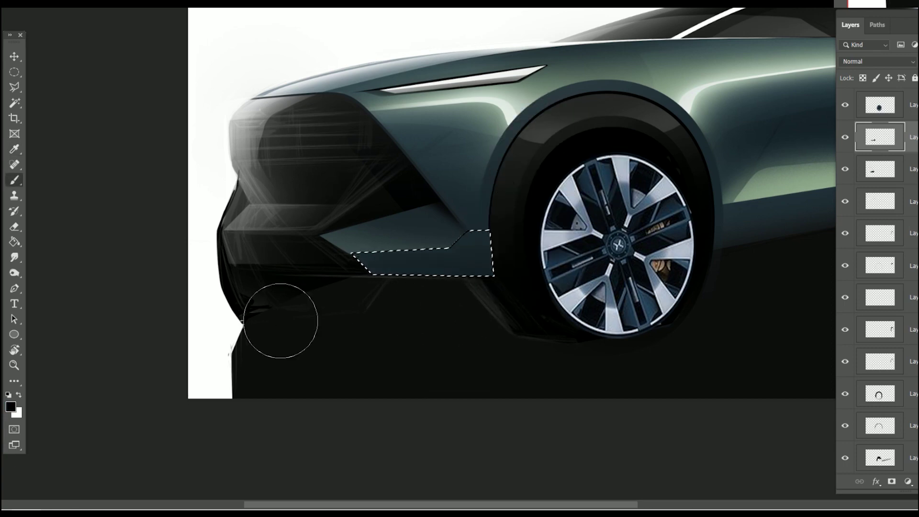
mouse_move(242, 328)
mouse_down()
mouse_move(479, 259)
mouse_move(231, 310)
mouse_up()
- Undo the near-black paint, deselect, and briefly load Path 1 around the wheel
key(ctrl+z)
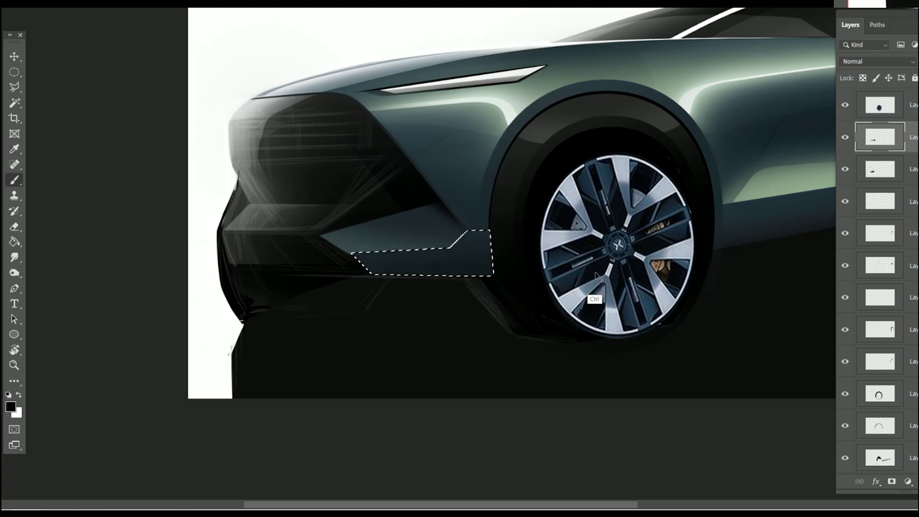
key(ctrl+d)
click(878, 25)
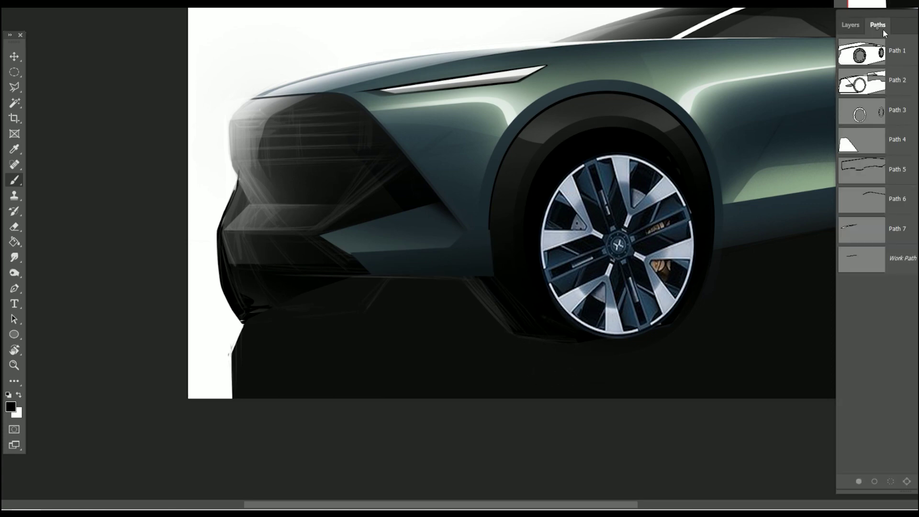
click(897, 60)
click(16, 319)
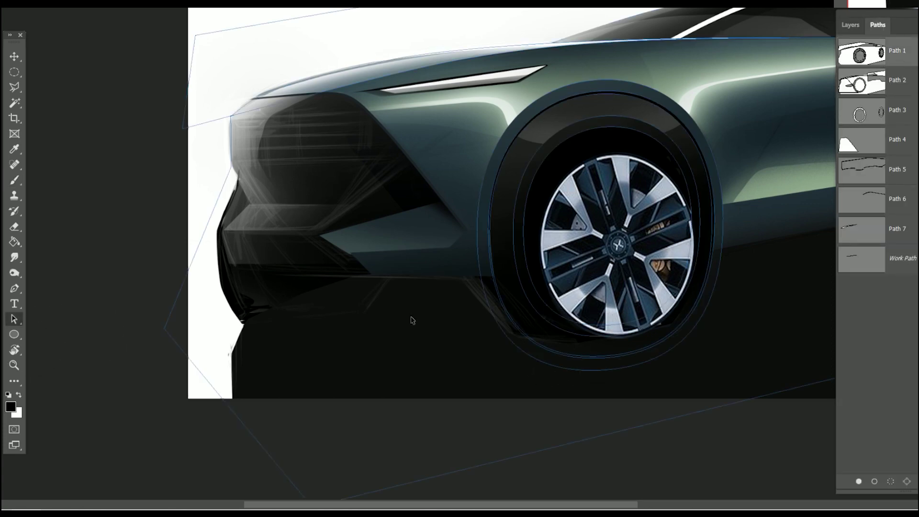
click(891, 481)
key(e)
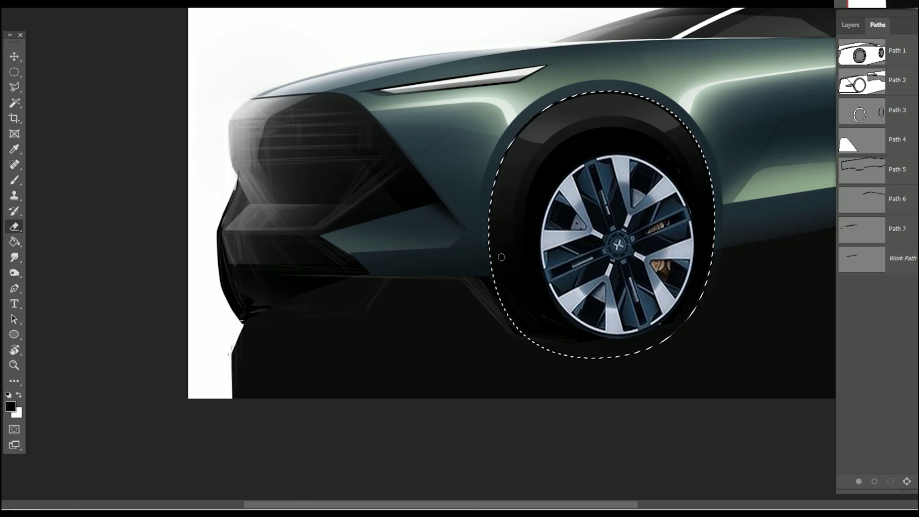
key(bracketright)
key(bracketright)
key(bracketright)
key(ctrl+d)
- Load Path 2's intake outline as a selection and zoom out to the whole car
click(895, 93)
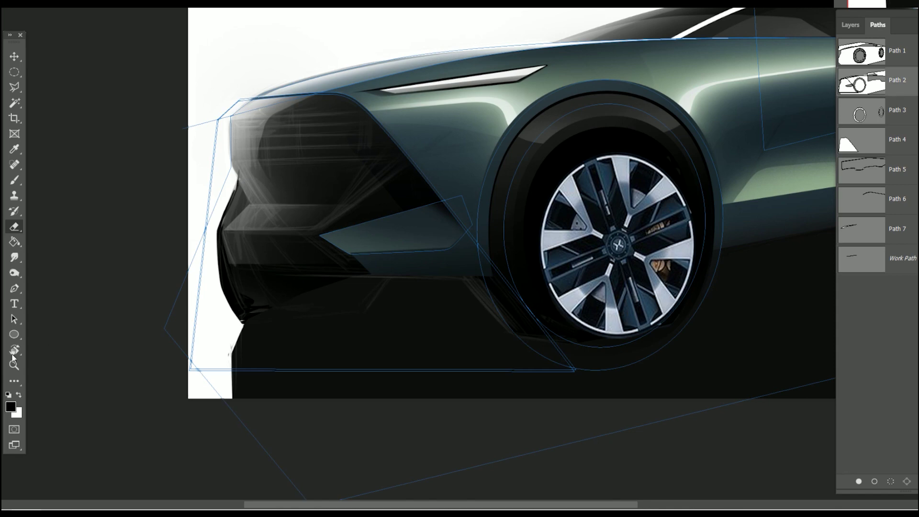
click(14, 319)
click(891, 482)
click(881, 378)
key(e)
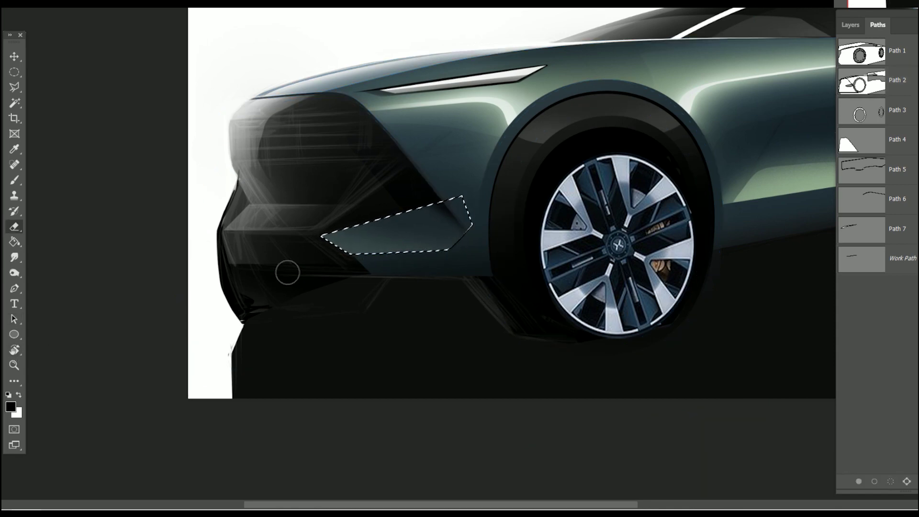
drag(554, 343, 480, 384)
scroll(532, 398, right, 2)
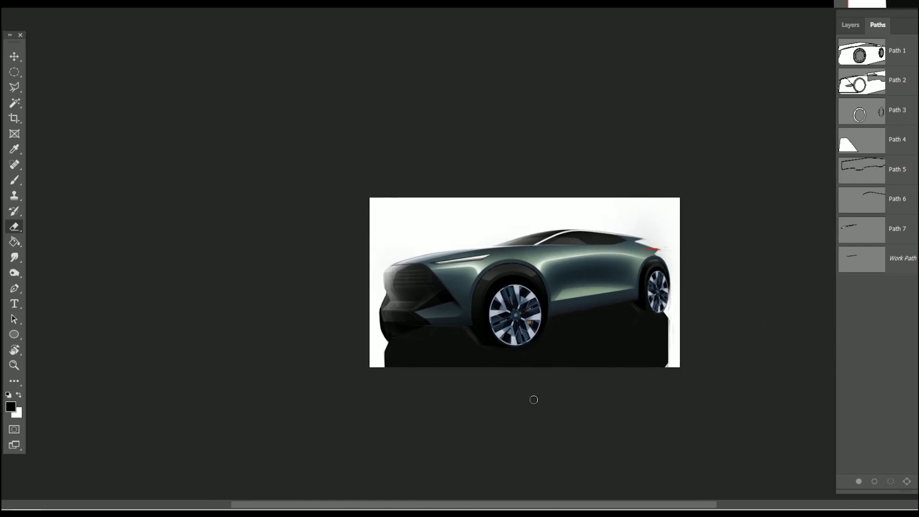
- Flip the canvas, zoom to the front end, and lasso the lower intake
key(ctrl+shift+h)
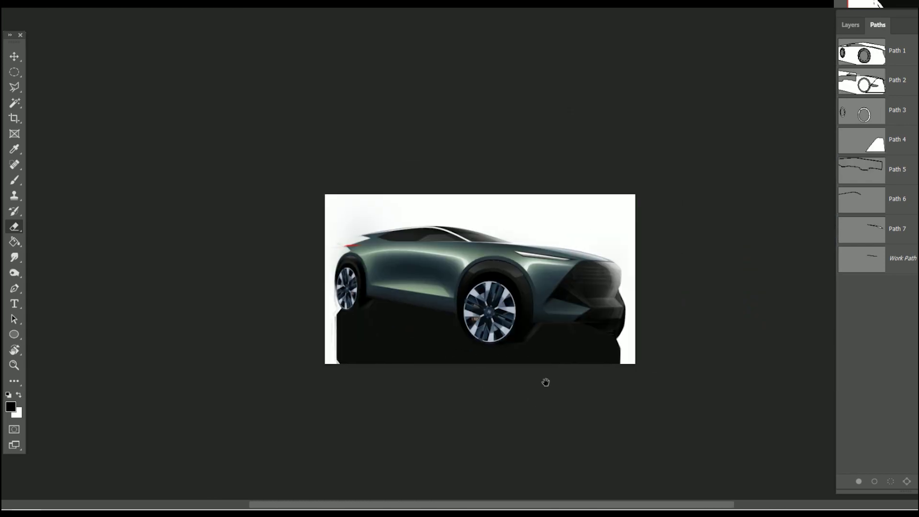
drag(546, 382, 683, 323)
click(7, 90)
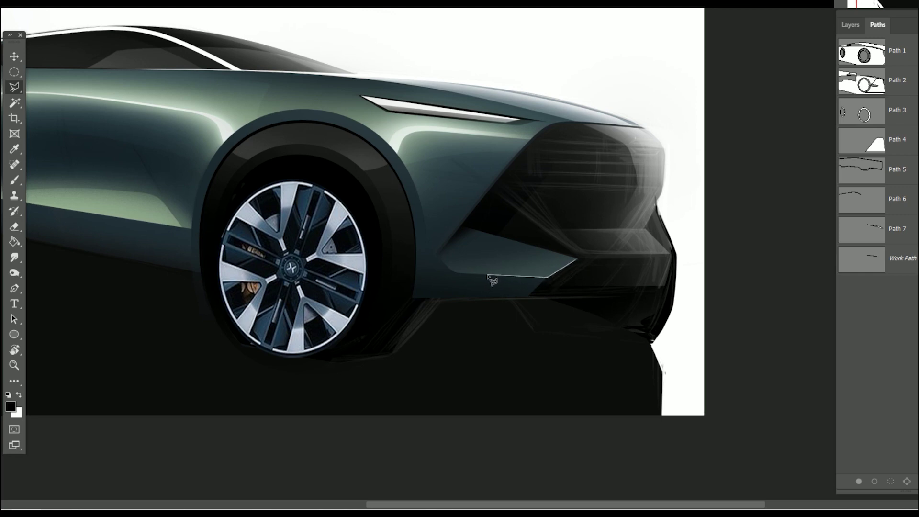
click(469, 297)
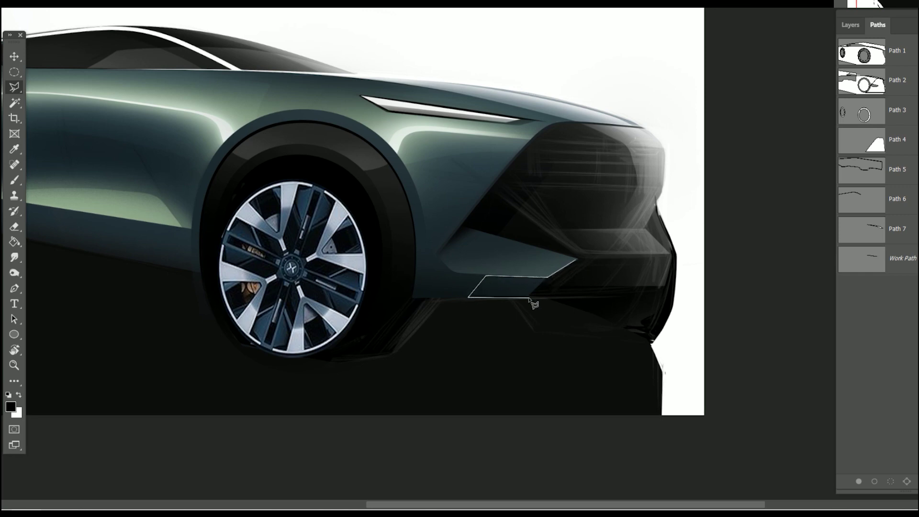
double_click(585, 263)
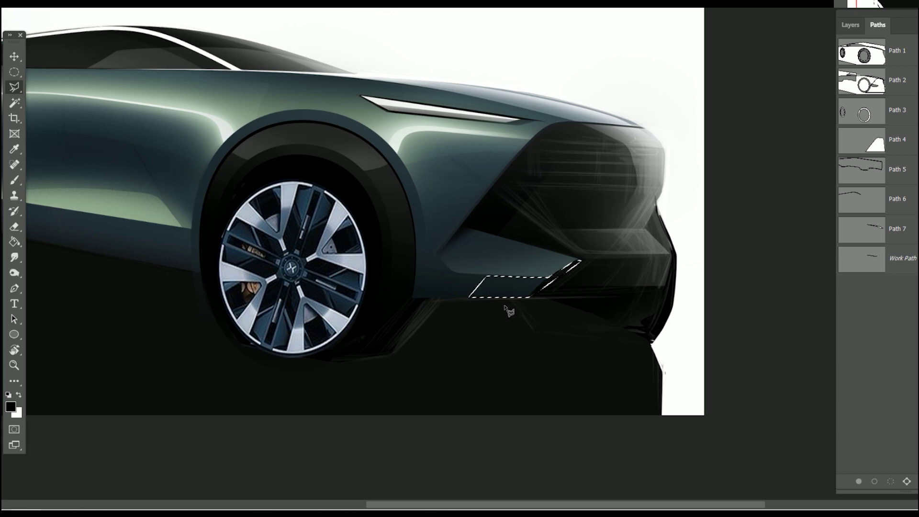
key(b)
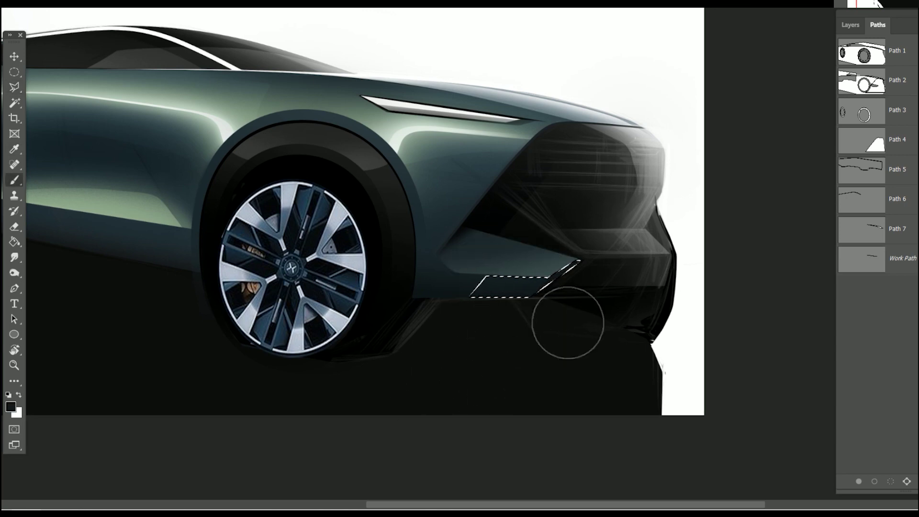
- Select the intake's inner triangle and paint it black
scroll(609, 350, up, 2)
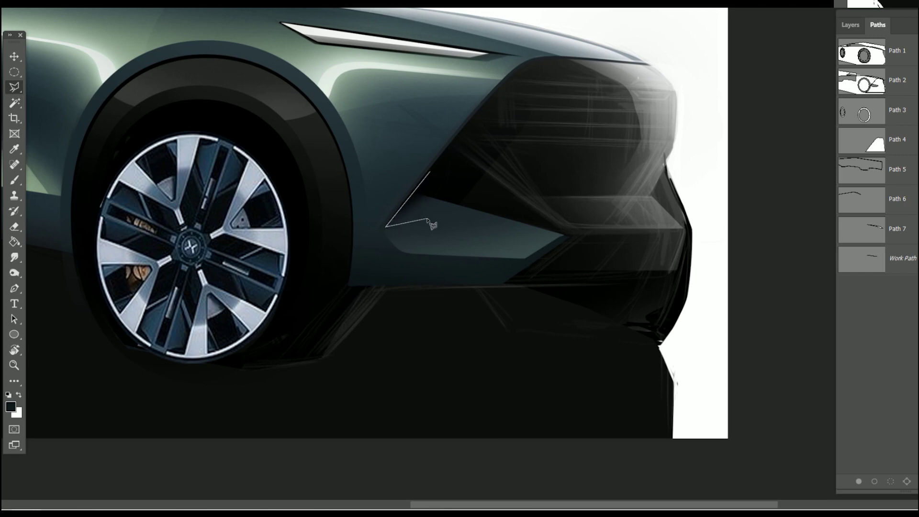
click(446, 208)
double_click(443, 173)
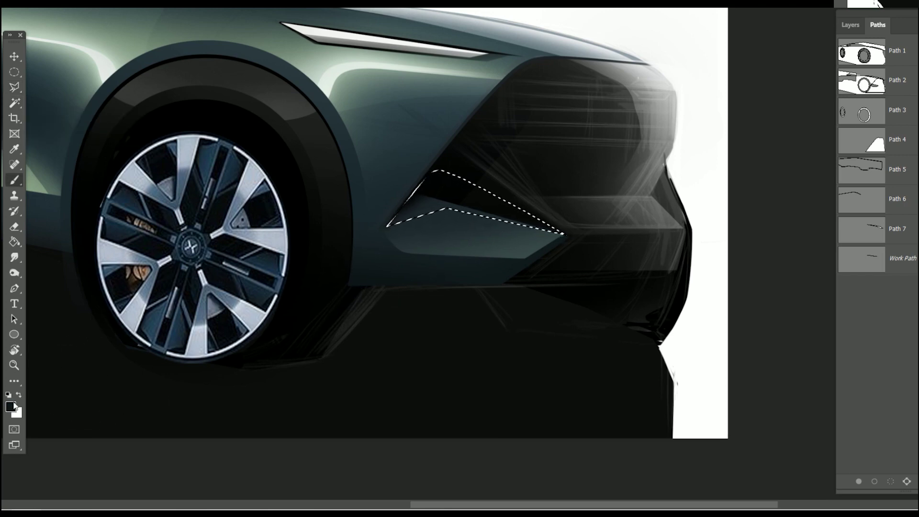
key(i)
key(Return)
key(b)
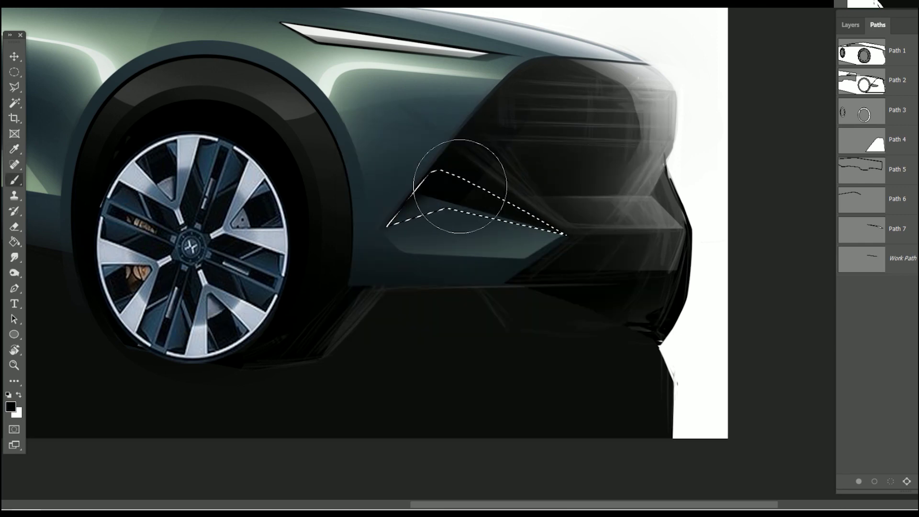
drag(454, 181, 328, 242)
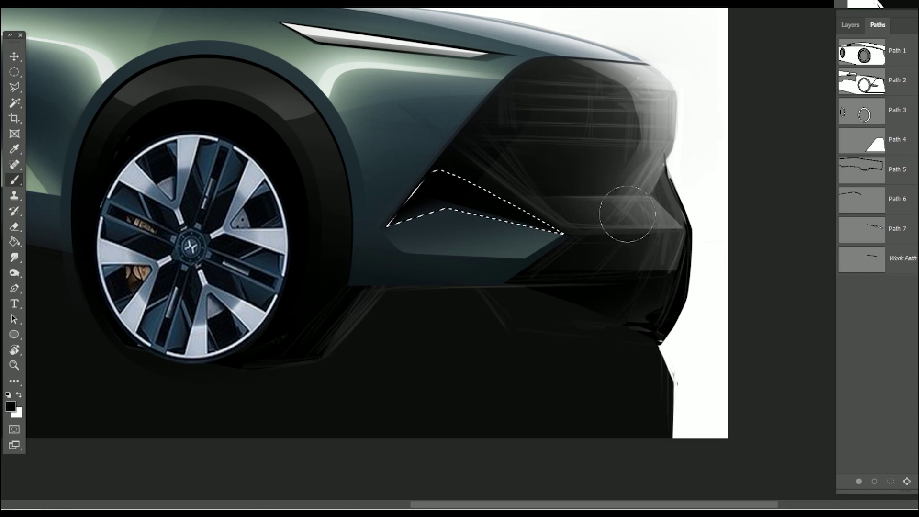
- Deselect, erase the light streaks under the front bumper, and zoom out
key(ctrl+d)
drag(605, 302, 590, 303)
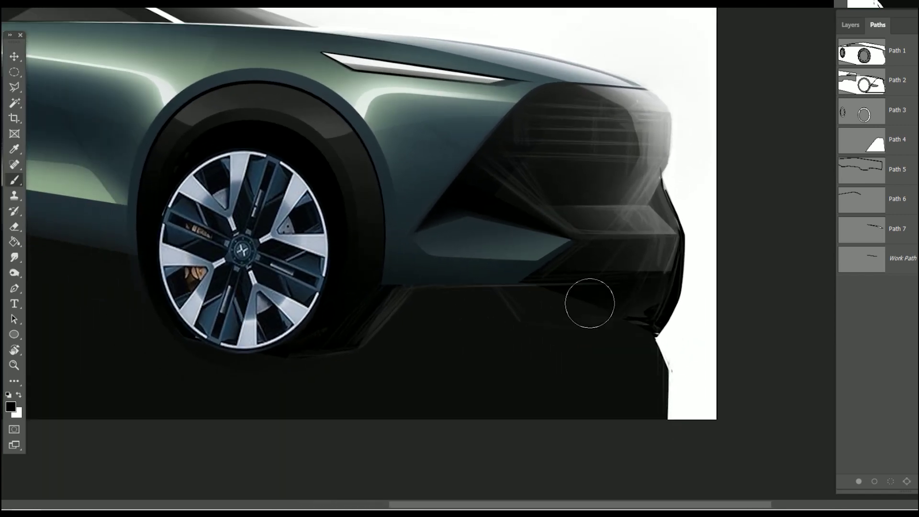
key(v)
right_click(328, 299)
key(w)
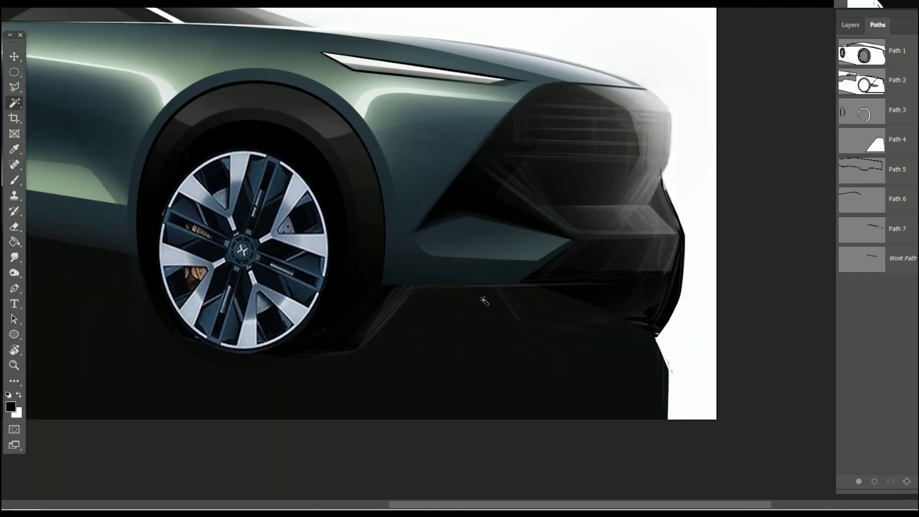
key(e)
drag(428, 293, 384, 291)
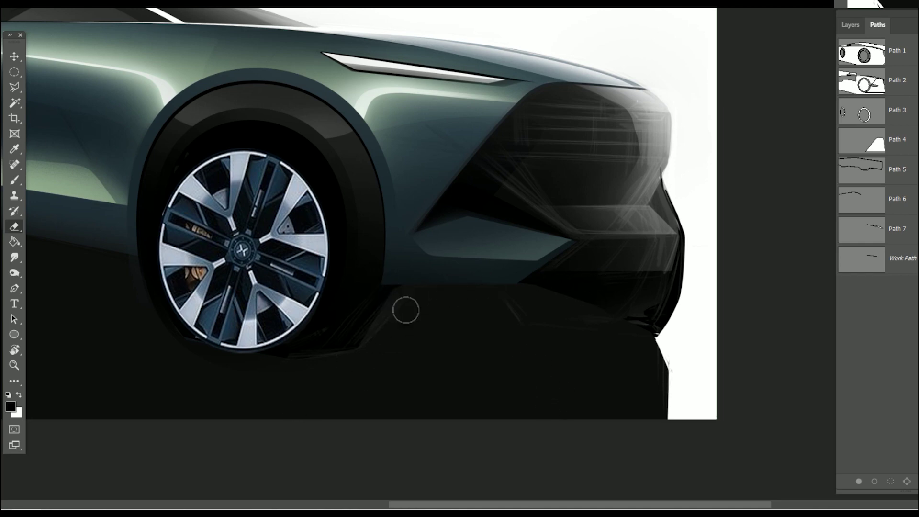
scroll(452, 384, down, 3)
scroll(454, 383, down, 3)
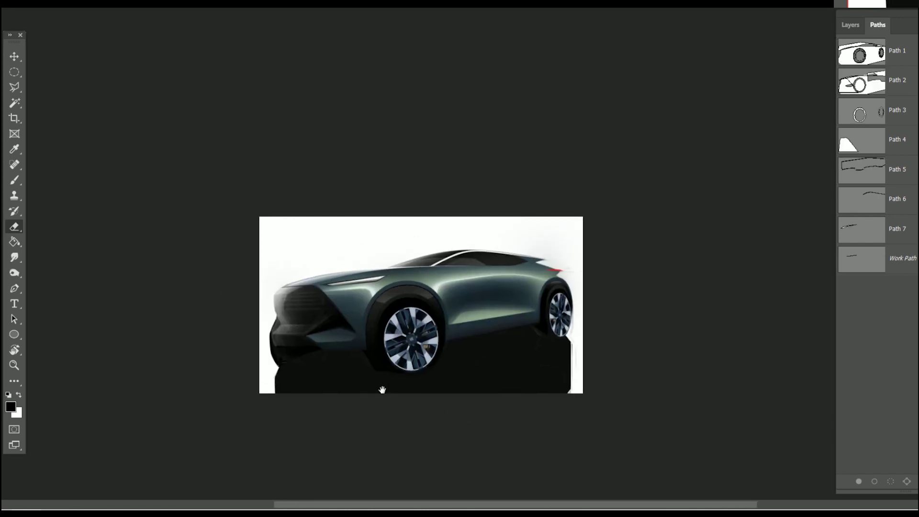
- Zoom in, inspect the Brush preset picker, and return to the Layers panel
scroll(492, 298, up, 2)
scroll(534, 246, up, 3)
key(b)
right_click(463, 138)
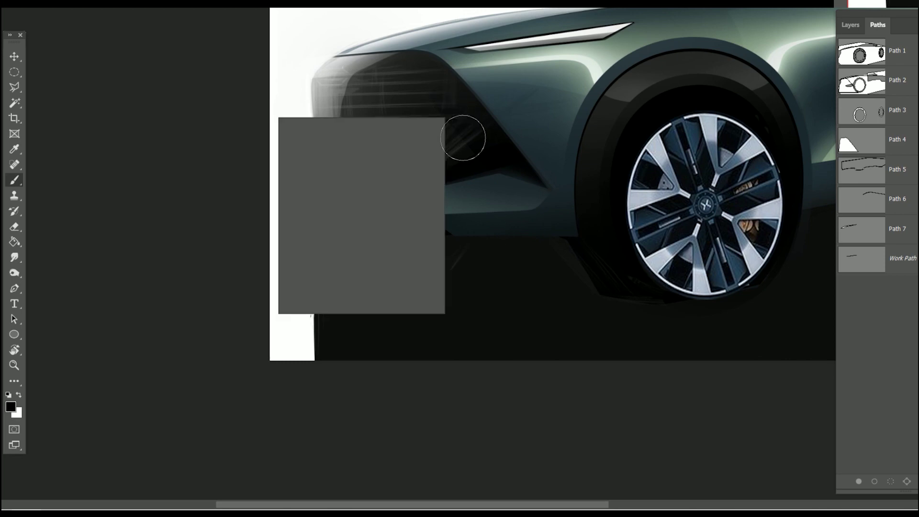
click(581, 210)
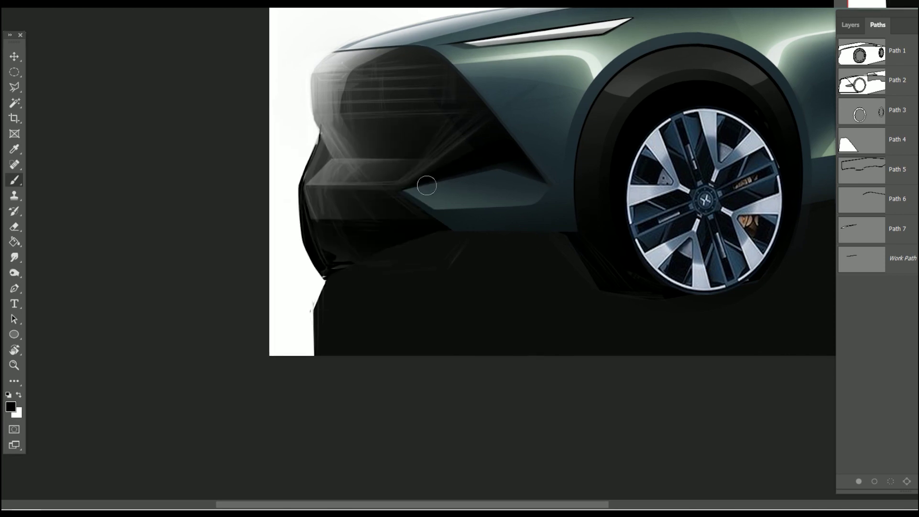
click(851, 25)
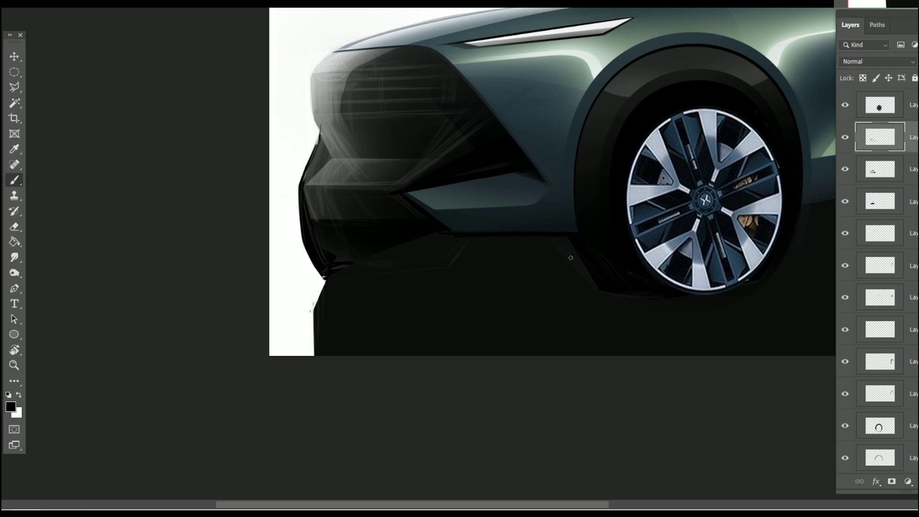
key(ctrl+shift+h)
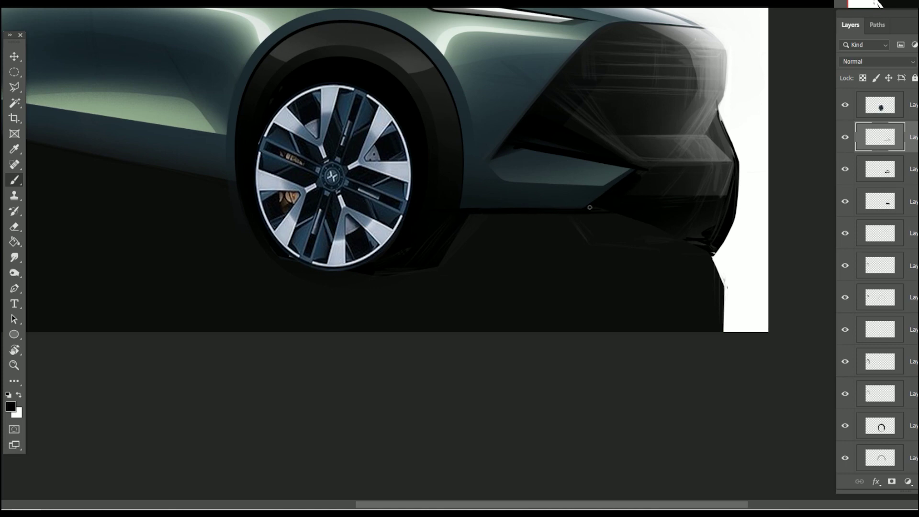
scroll(665, 176, up, 2)
scroll(618, 179, up, 2)
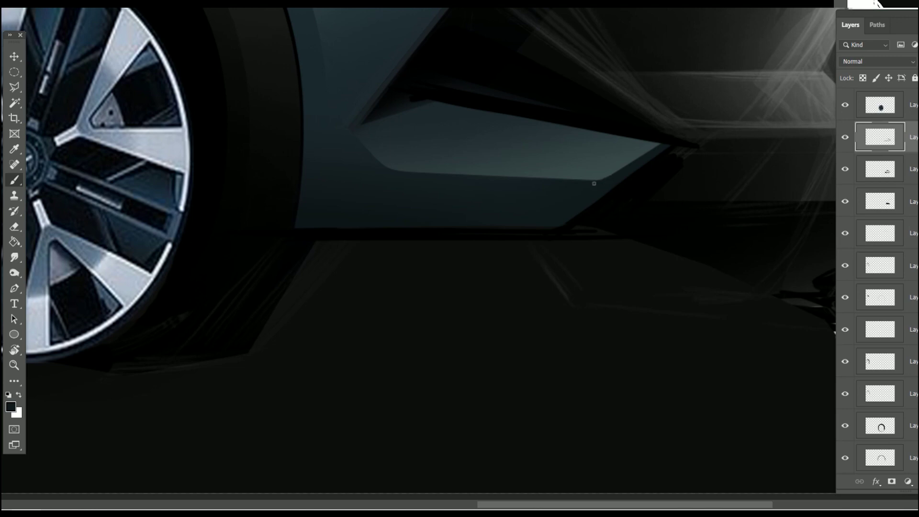
scroll(528, 240, down, 3)
scroll(532, 236, up, 1)
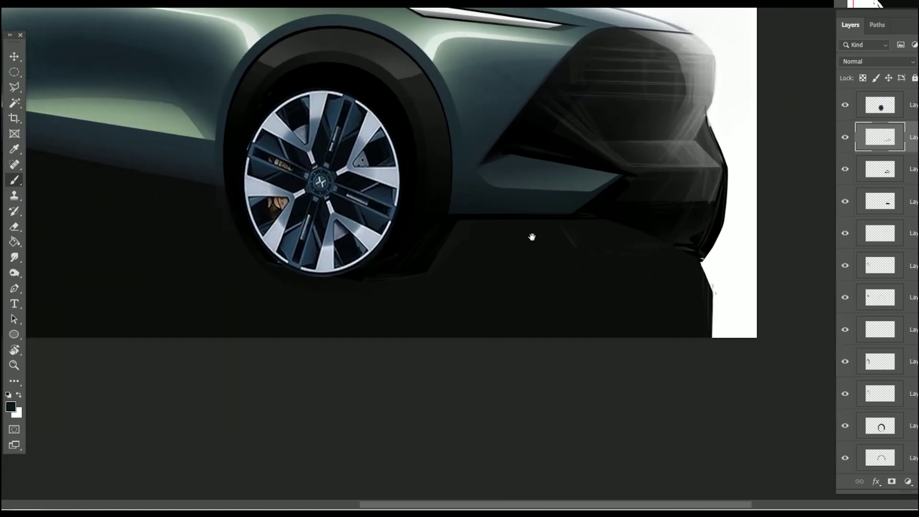
scroll(573, 349, down, 2)
scroll(616, 374, up, 1)
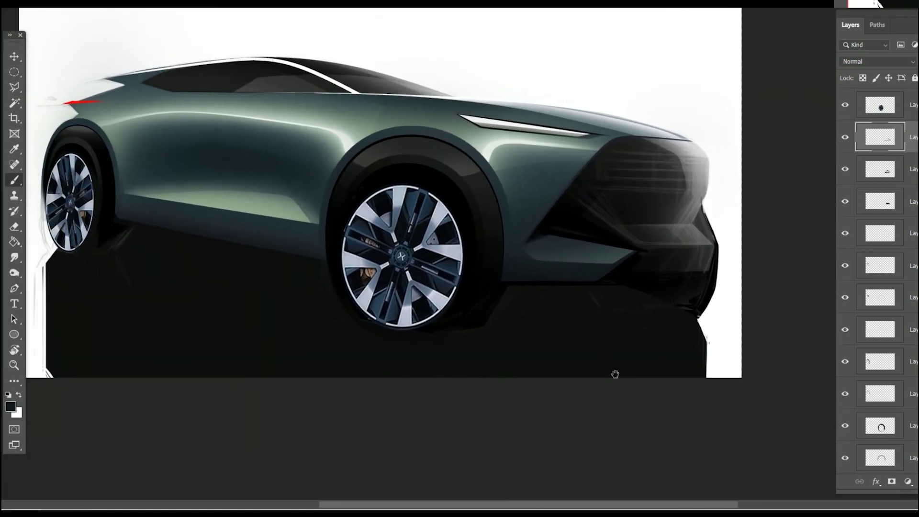
drag(586, 382, 628, 391)
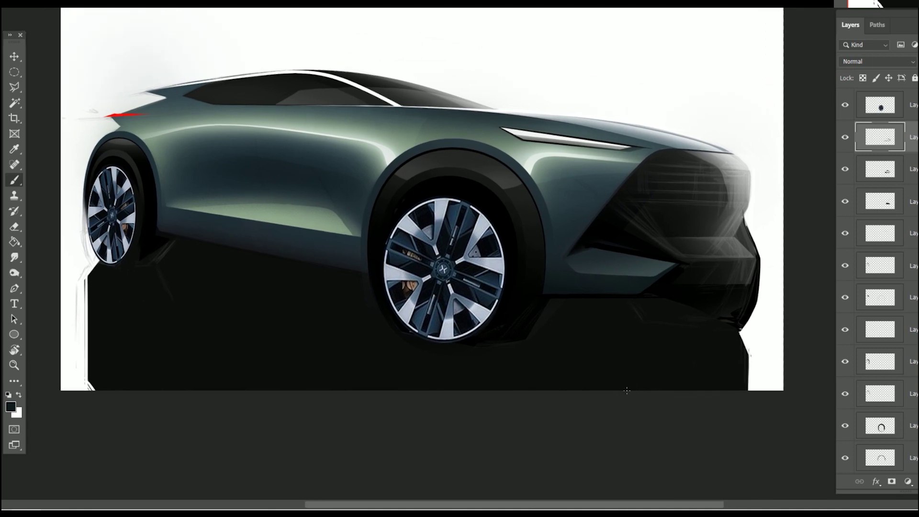
scroll(381, 195, up, 2)
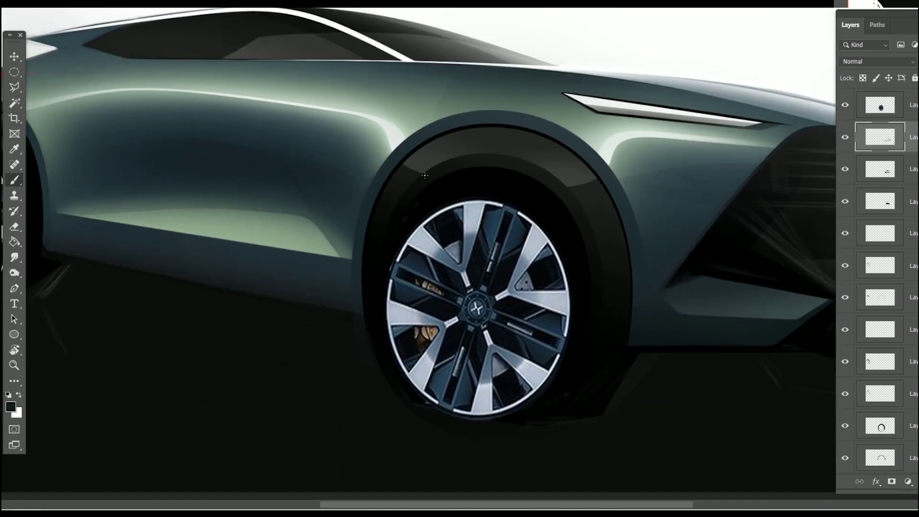
scroll(880, 283, down, 3)
scroll(880, 282, down, 3)
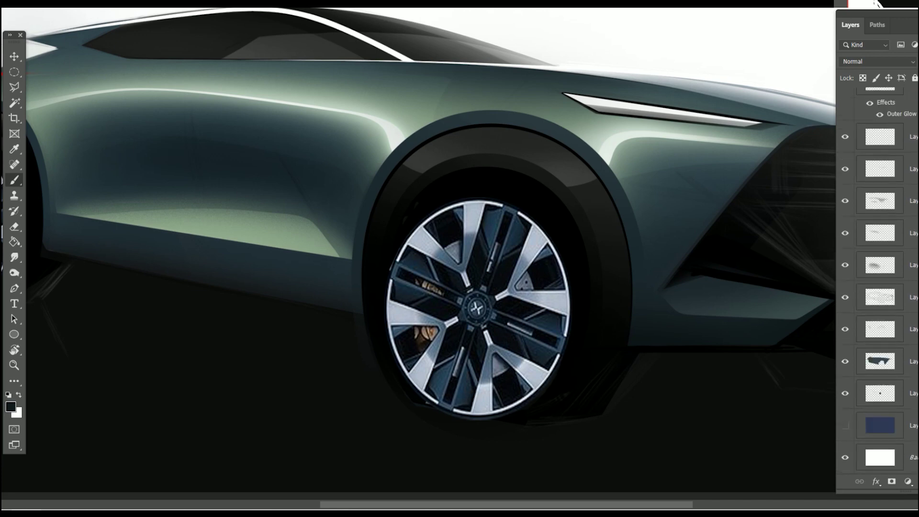
click(913, 300)
key(e)
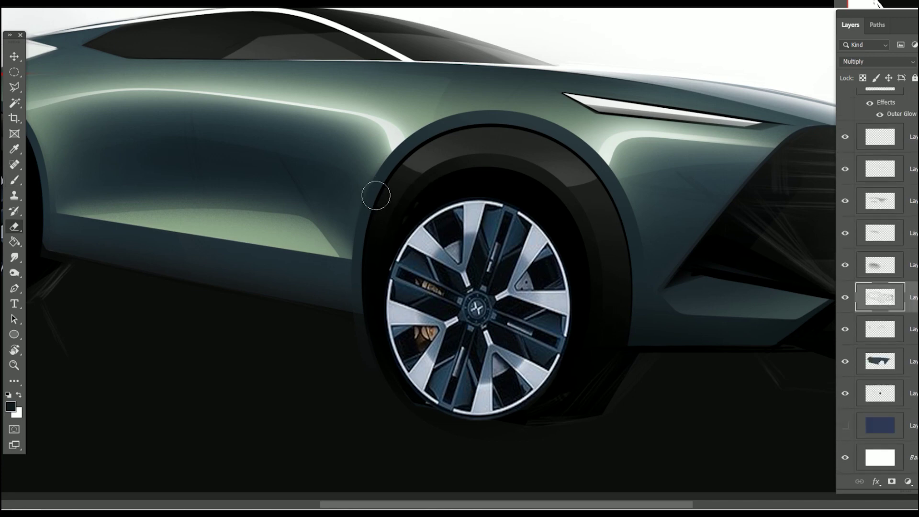
key(bracketright)
key(bracketright)
key(bracketright)
key(bracketright)
key(bracketright)
ctrl+click(638, 280)
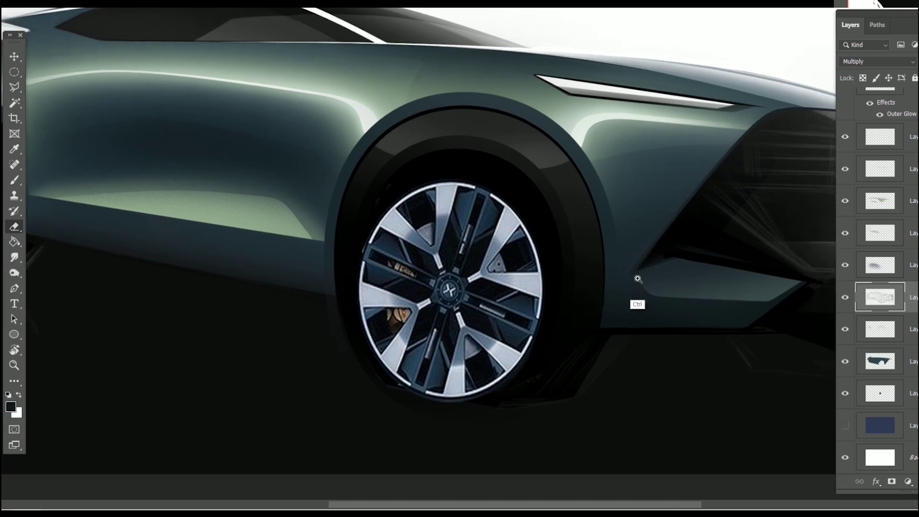
drag(639, 279, 609, 304)
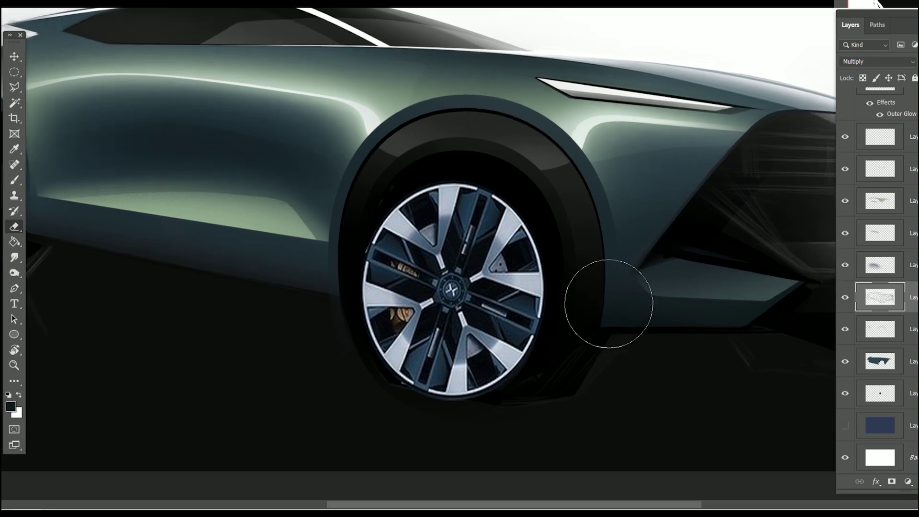
key(ctrl+minus)
key(ctrl+minus)
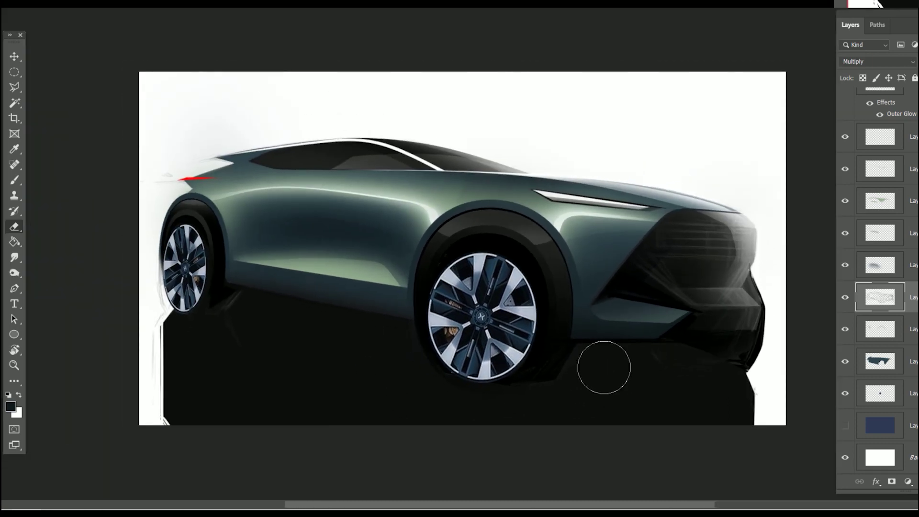
key(h)
drag(371, 269, 529, 256)
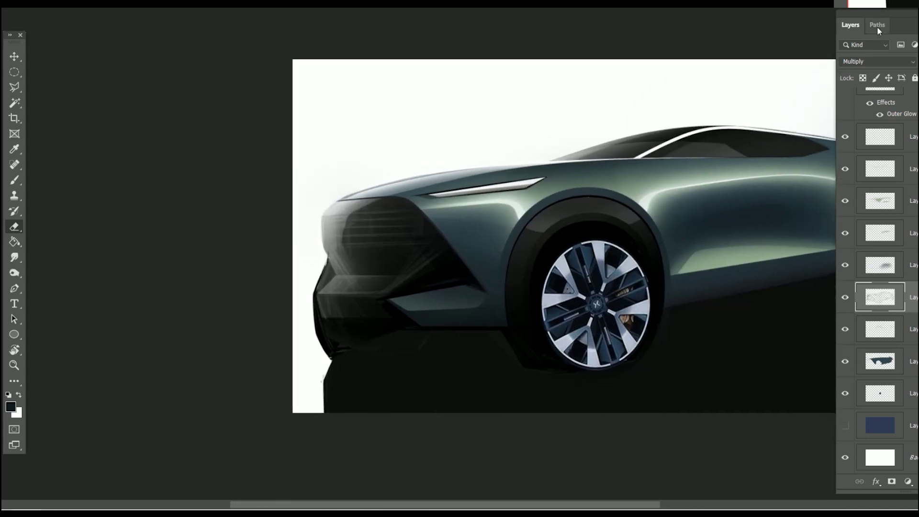
- Select Path 7 in the Paths panel for the hood edge
click(877, 24)
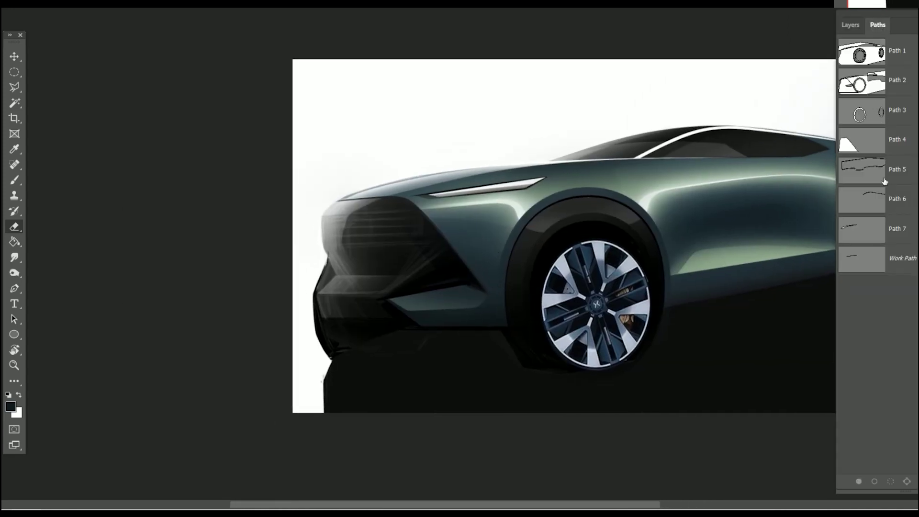
click(898, 82)
scroll(357, 270, up, 2)
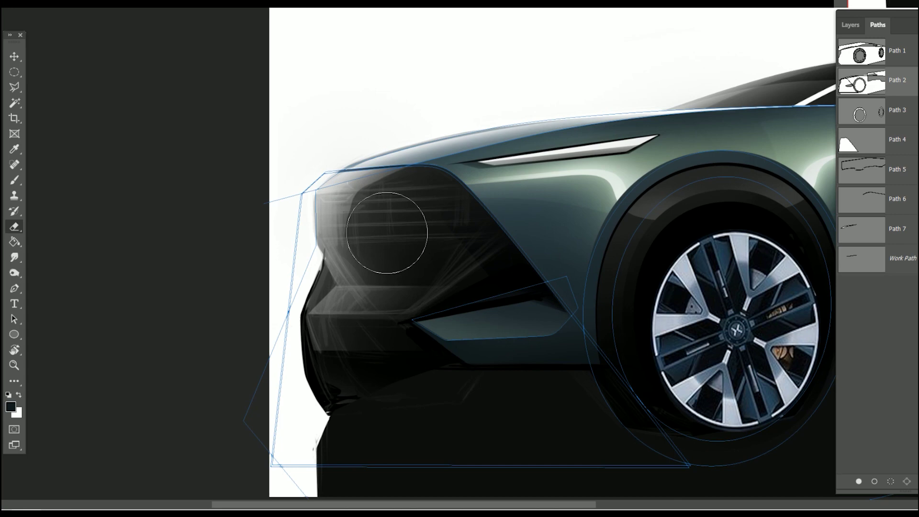
click(898, 230)
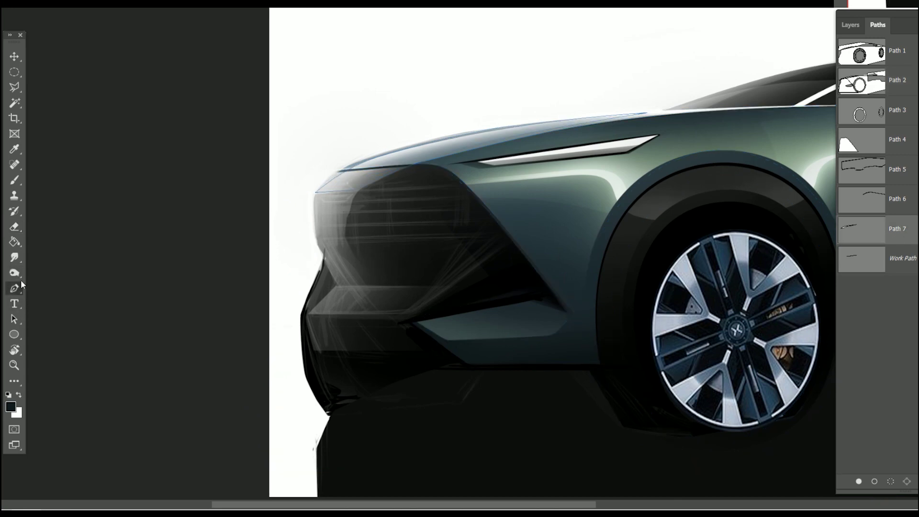
- Trace curved anchors along the hood edge to its front corner
scroll(699, 111, left, 2)
drag(523, 124, 452, 136)
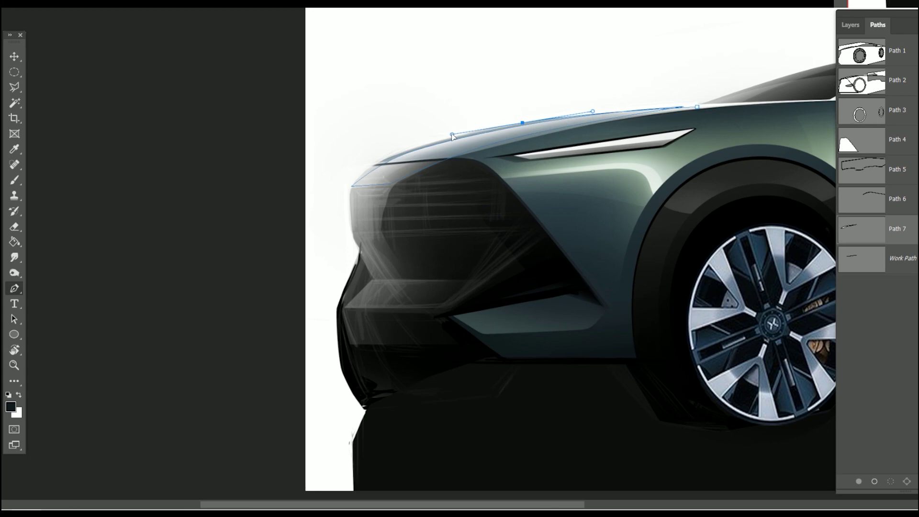
key(ctrl+z)
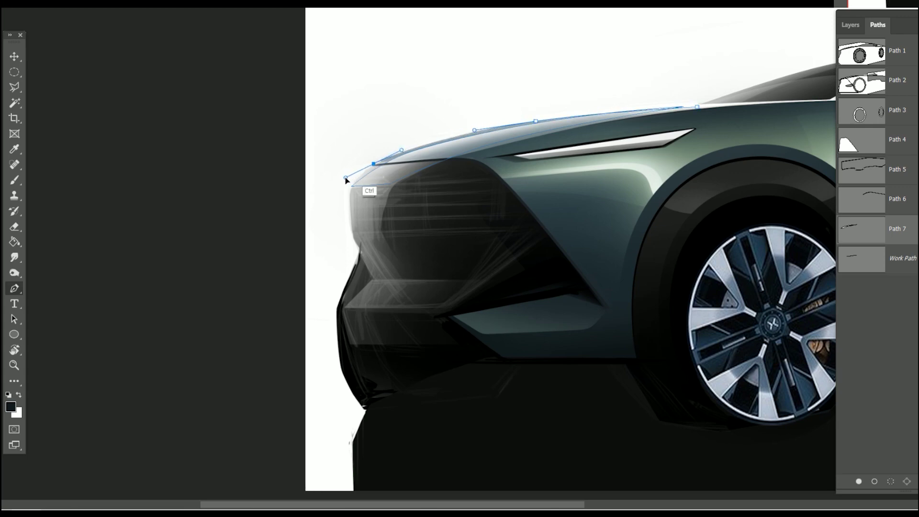
drag(396, 154, 373, 163)
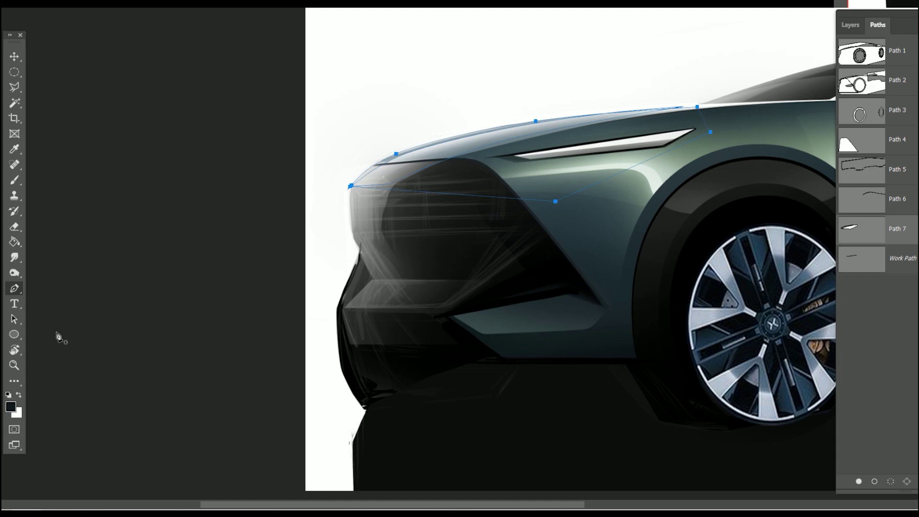
click(23, 314)
- Load the hood path as a selection and sample the dark slate body colour
click(890, 482)
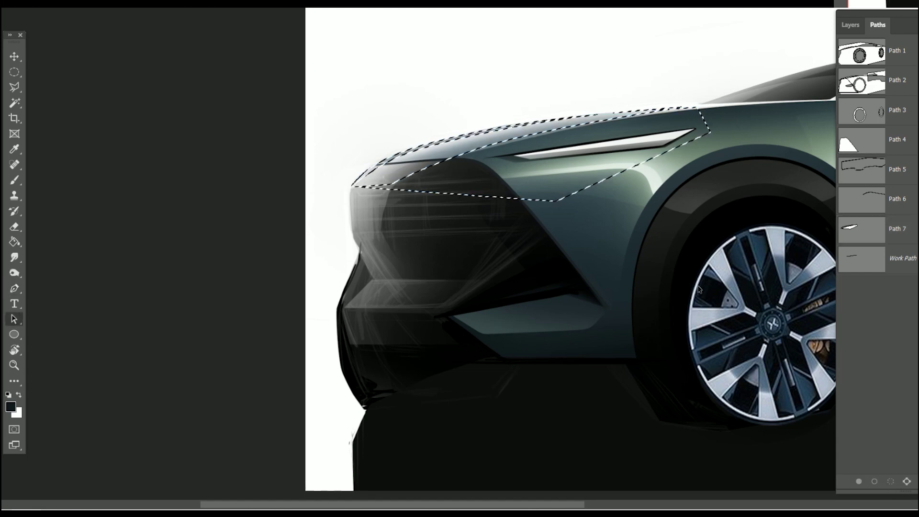
key(i)
click(784, 129)
key(a)
- Select the top layer and choose a brush preset for painting
click(851, 25)
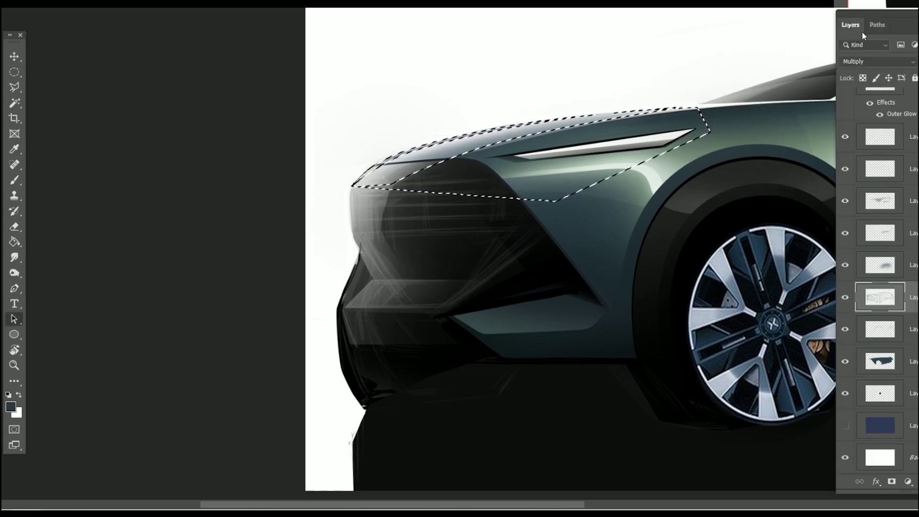
click(880, 136)
key(b)
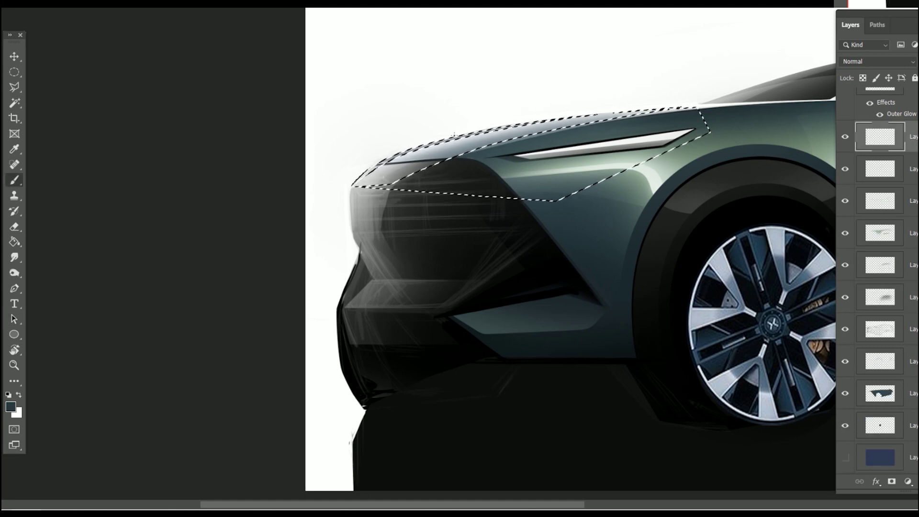
right_click(527, 126)
key(Return)
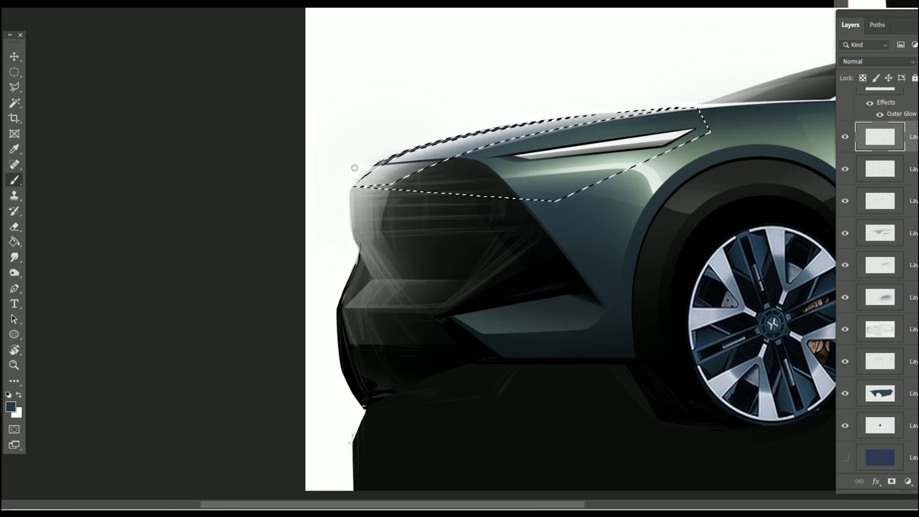
- Drag a layer higher in the stack and clear the hood-edge selection
scroll(881, 288, up, 10)
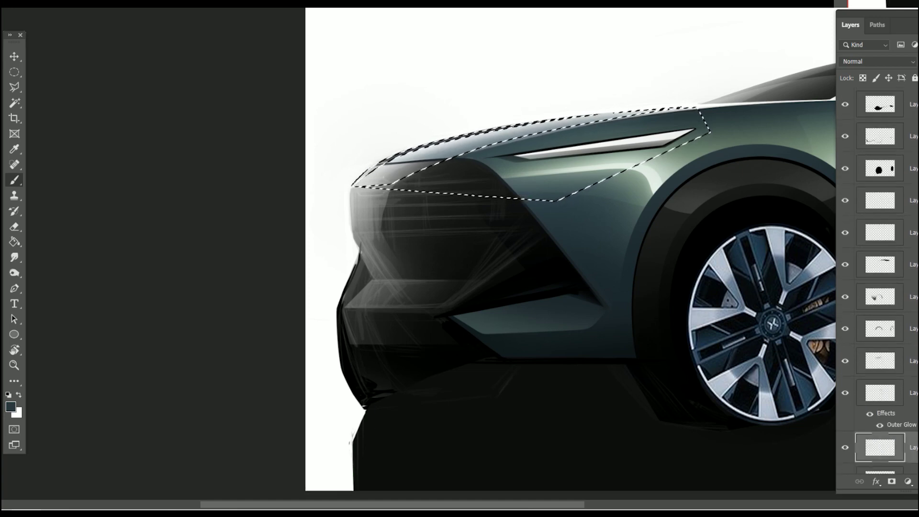
scroll(881, 288, up, 5)
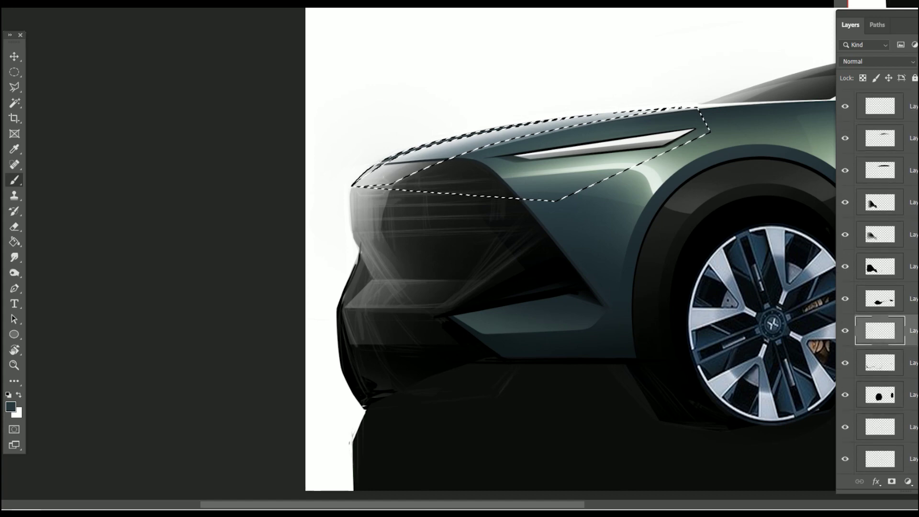
mouse_move(880, 306)
mouse_down()
mouse_move(880, 432)
mouse_move(880, 165)
mouse_up()
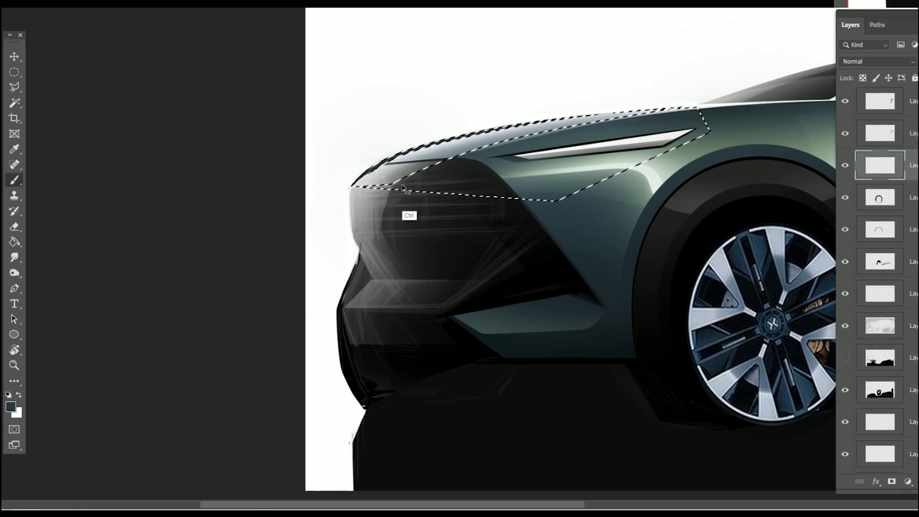
key(ctrl+d)
key(ctrl+minus)
key(ctrl+minus)
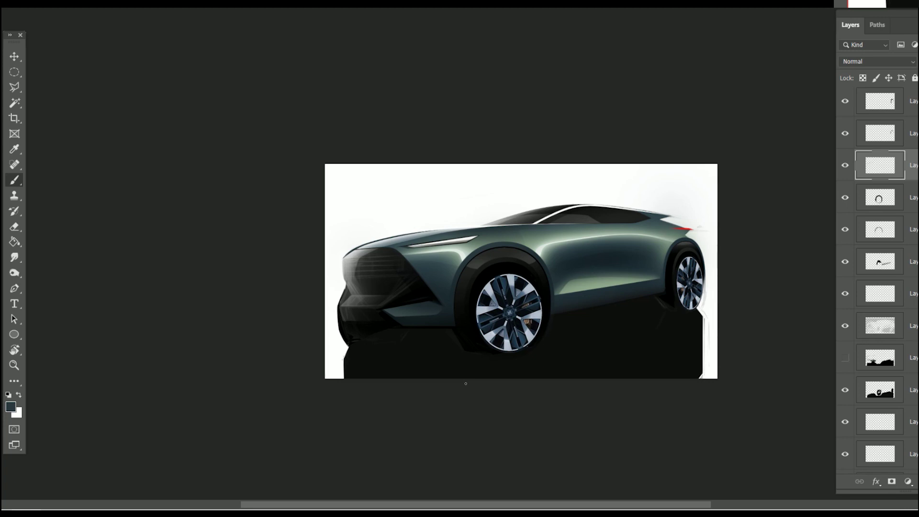
- Trace a new path along the windshield base and up the roofline
drag(527, 219, 578, 211)
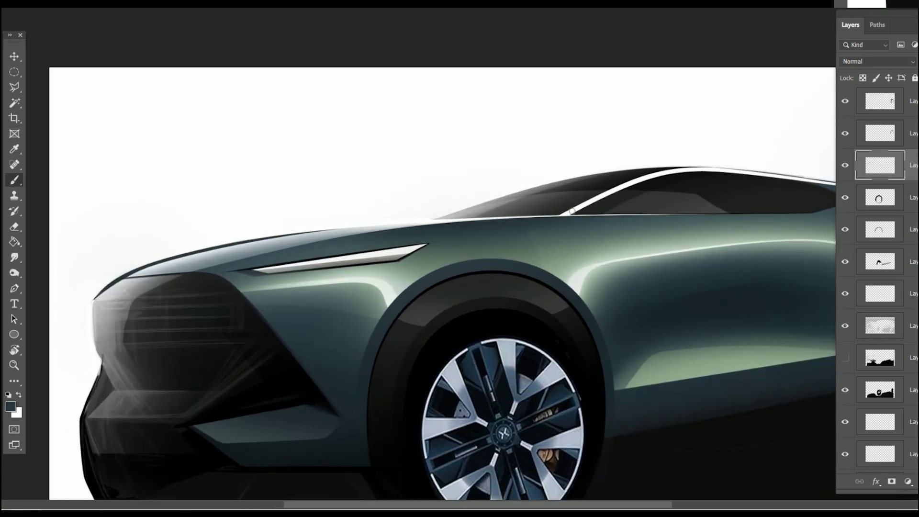
click(14, 288)
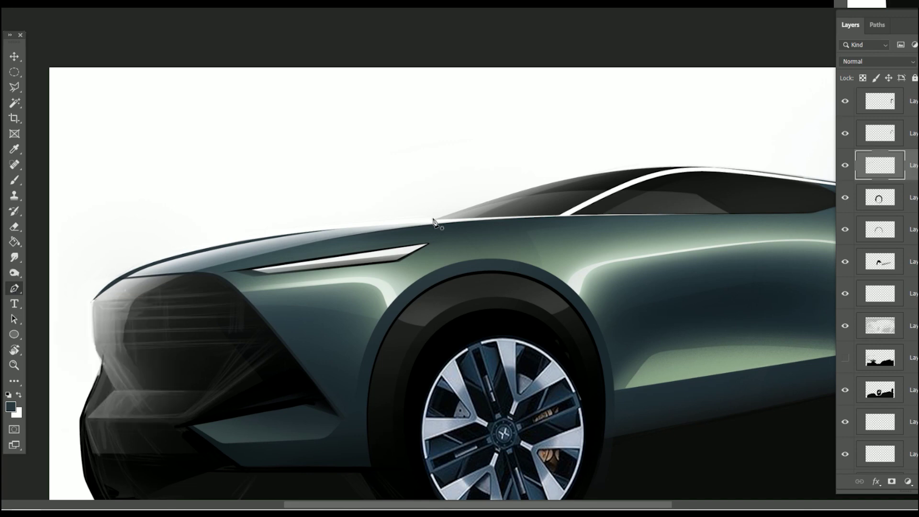
drag(513, 191, 556, 179)
key(ctrl+z)
click(503, 194)
mouse_move(670, 168)
mouse_down()
mouse_move(746, 164)
mouse_move(738, 168)
mouse_up()
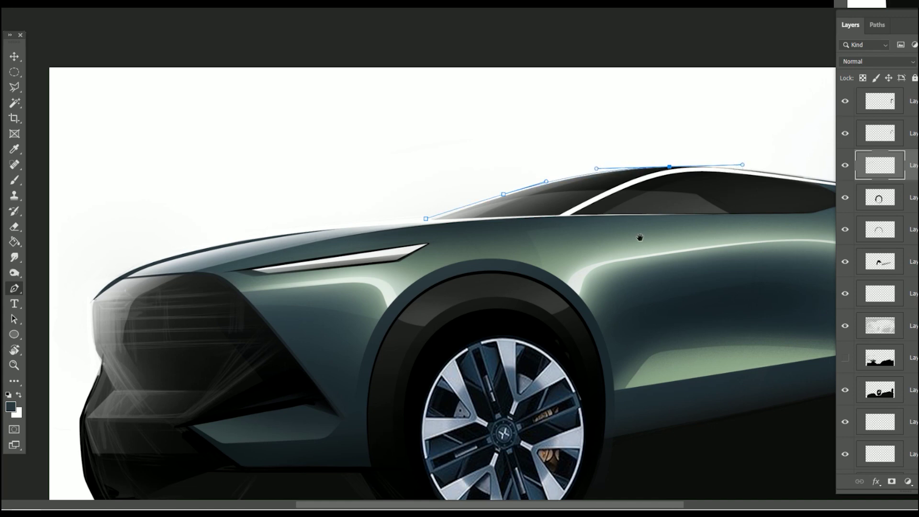
drag(640, 238, 541, 235)
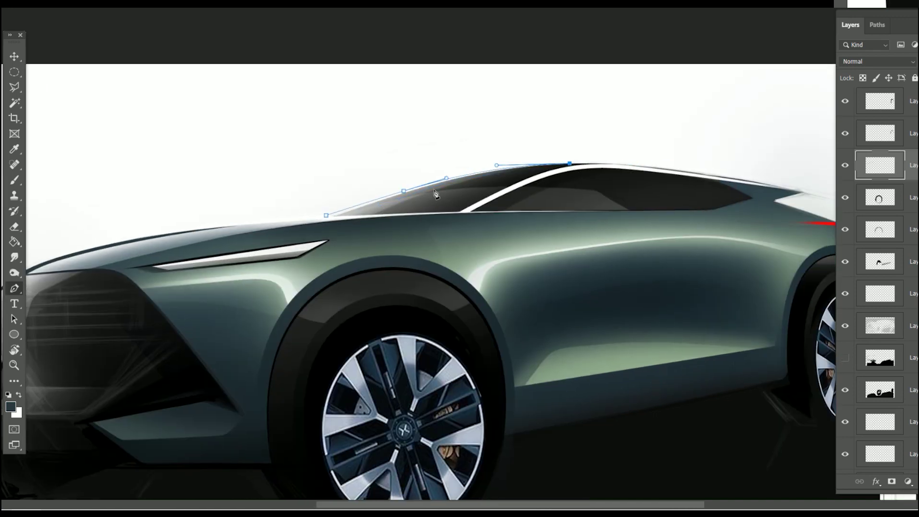
mouse_move(436, 193)
mouse_down()
mouse_move(381, 211)
mouse_move(422, 197)
mouse_up()
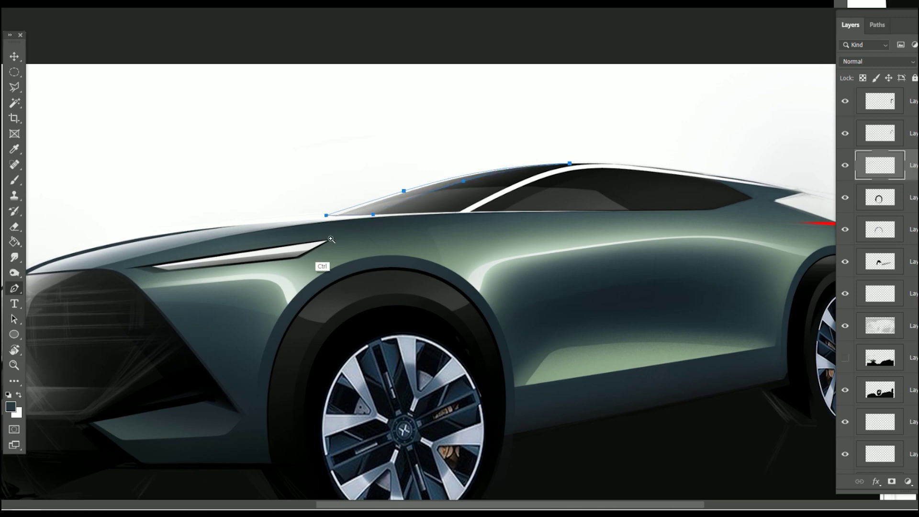
- Load the roof path as a selection and return to the Layers list
mouse_move(331, 239)
mouse_down()
mouse_move(395, 159)
mouse_move(383, 157)
mouse_up()
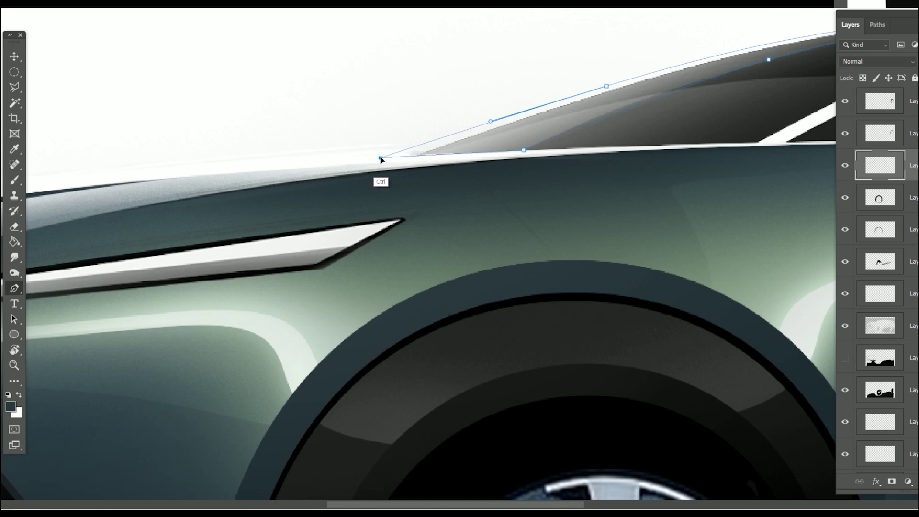
scroll(456, 236, down, 3)
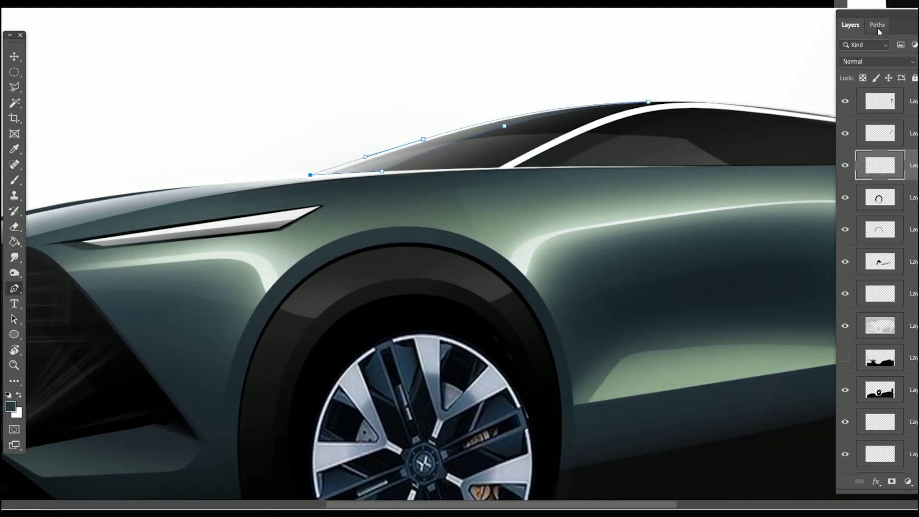
click(878, 29)
click(900, 485)
click(851, 24)
- Add a new layer and set up a small white Hard Round brush
key(ctrl+shift+alt+n)
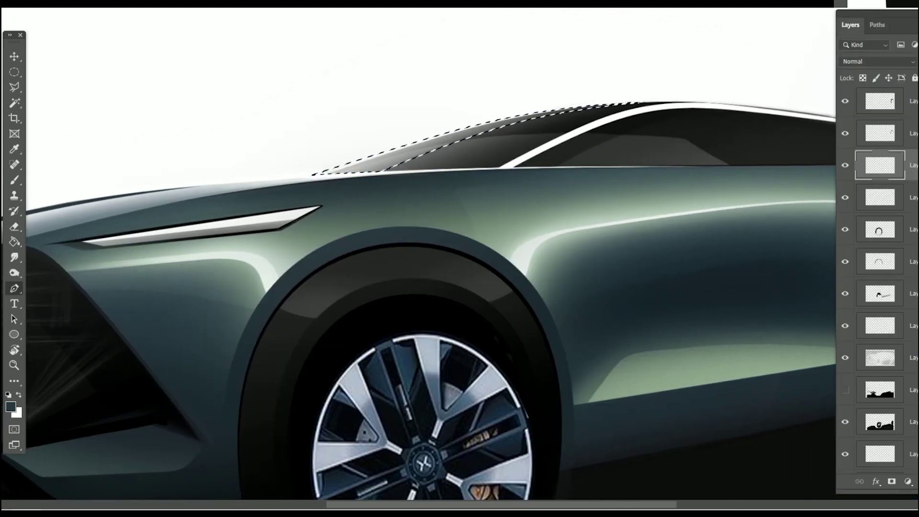
key(b)
key(x)
right_click(270, 161)
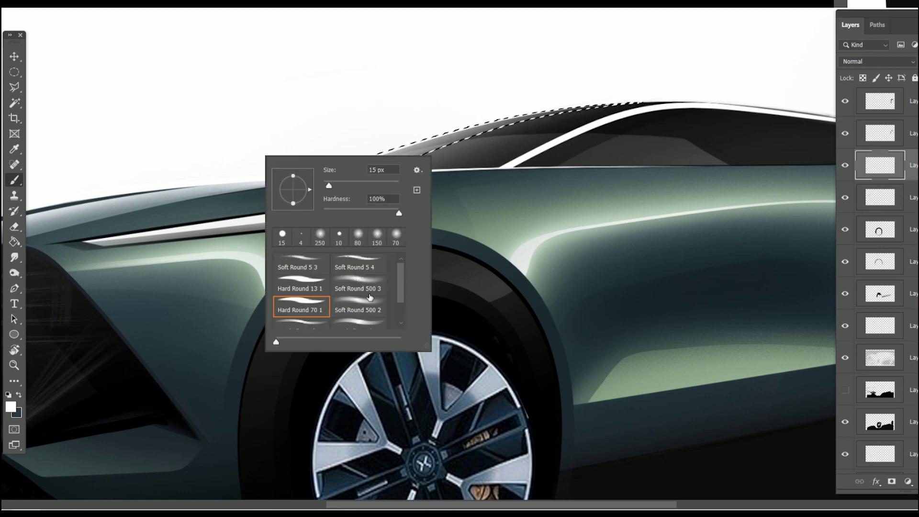
double_click(369, 298)
key(bracketright)
key(bracketright)
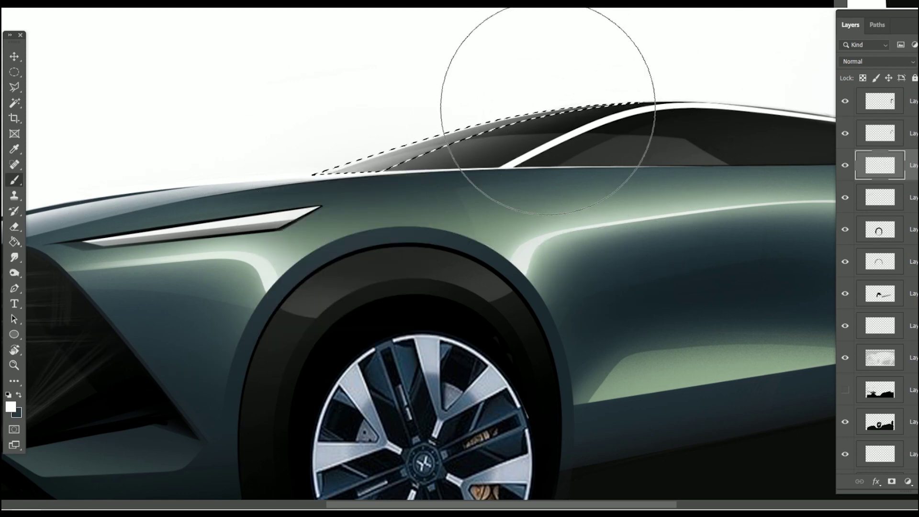
key(bracketright)
key(bracketright)
key(bracketright)
key(bracketright)
key(bracketright)
key(bracketright)
key(bracketright)
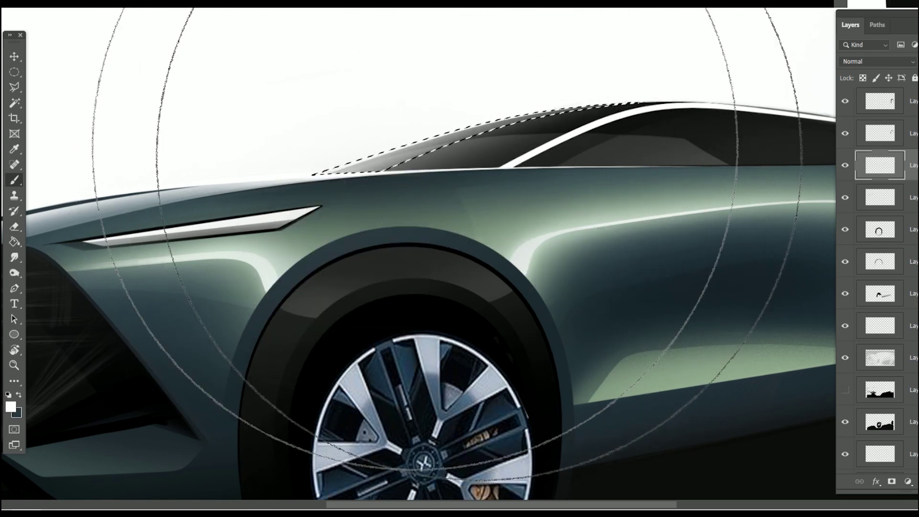
key(bracketleft)
key(bracketleft)
key(bracketleft)
key(bracketleft)
key(bracketleft)
key(bracketleft)
key(bracketright)
key(bracketright)
key(bracketright)
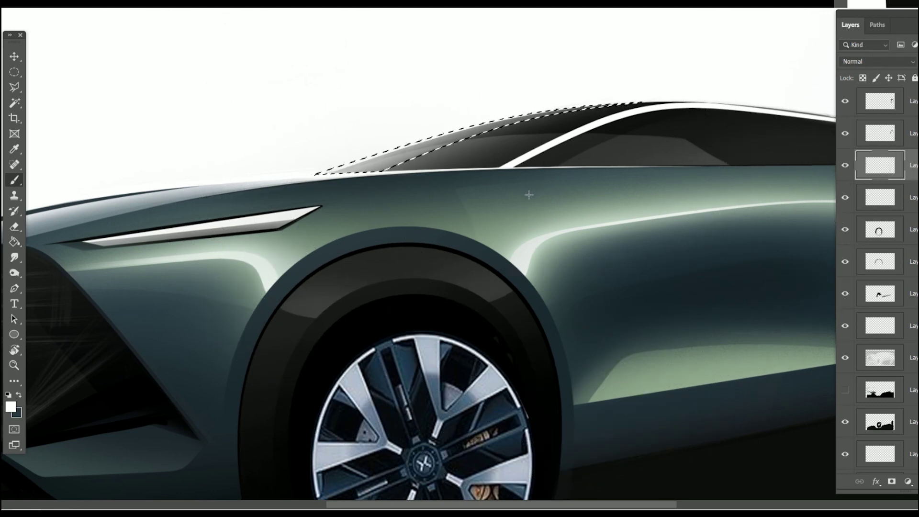
key(bracketleft)
key(bracketleft)
key(bracketleft)
key(bracketleft)
key(bracketleft)
key(bracketleft)
- Paint a white highlight along the windshield edge, then deselect and select Path 7
drag(335, 170, 497, 107)
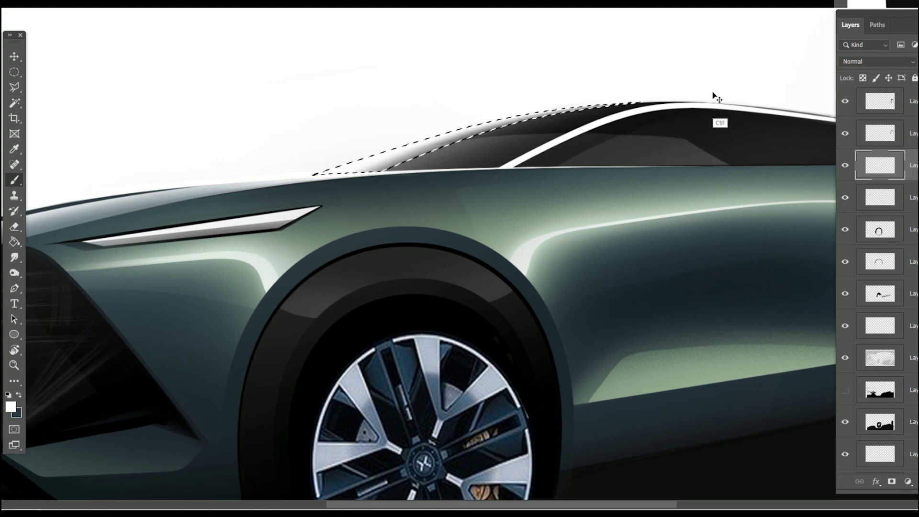
key(ctrl+d)
click(878, 24)
click(889, 229)
- Select the Work Path and nudge the roof path slightly left with Free Transform
click(895, 265)
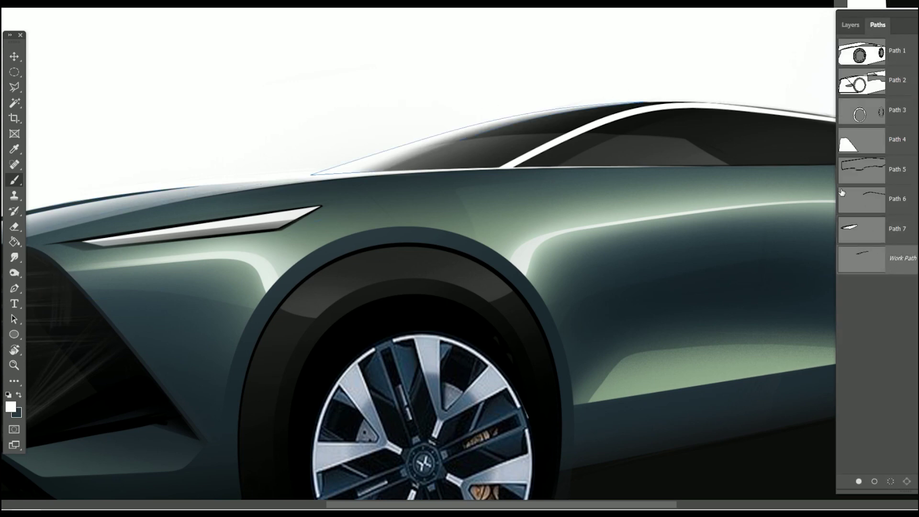
click(14, 319)
key(ctrl)
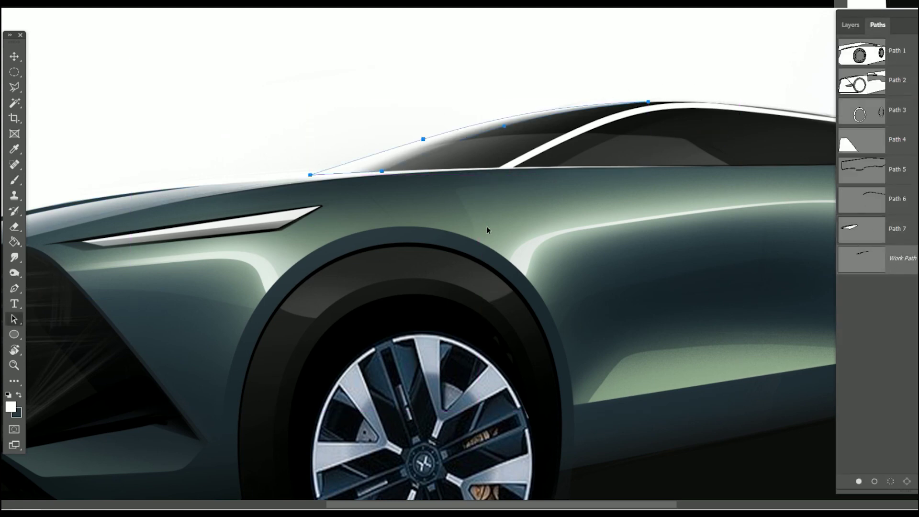
key(ctrl+t)
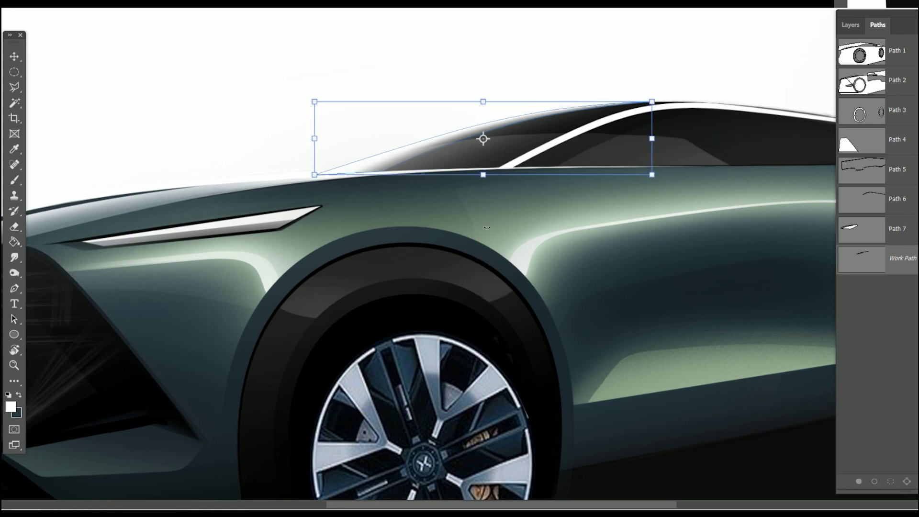
key(Left)
key(Left)
key(Left)
key(Return)
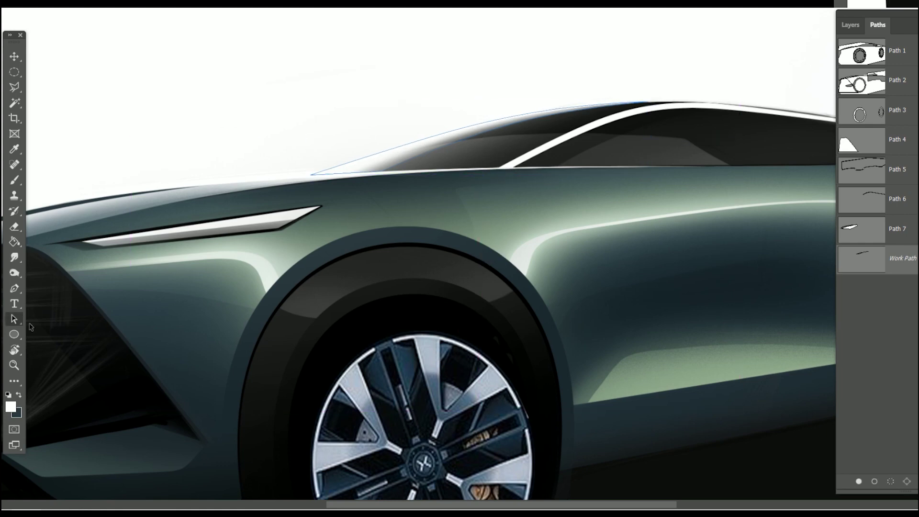
- Transform the roof path again, skewing its lower edge right and nudging it left
key(ctrl+t)
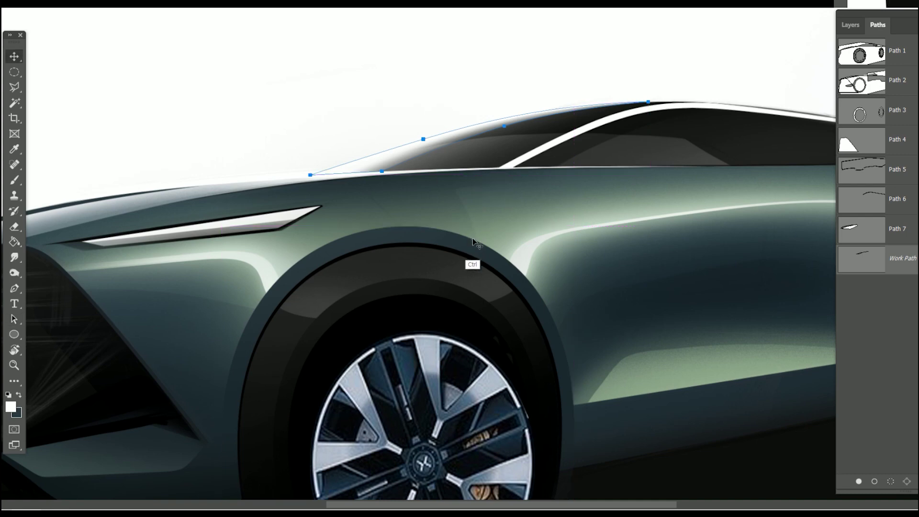
key(Right)
key(Right)
key(Right)
key(Right)
key(Right)
key(Right)
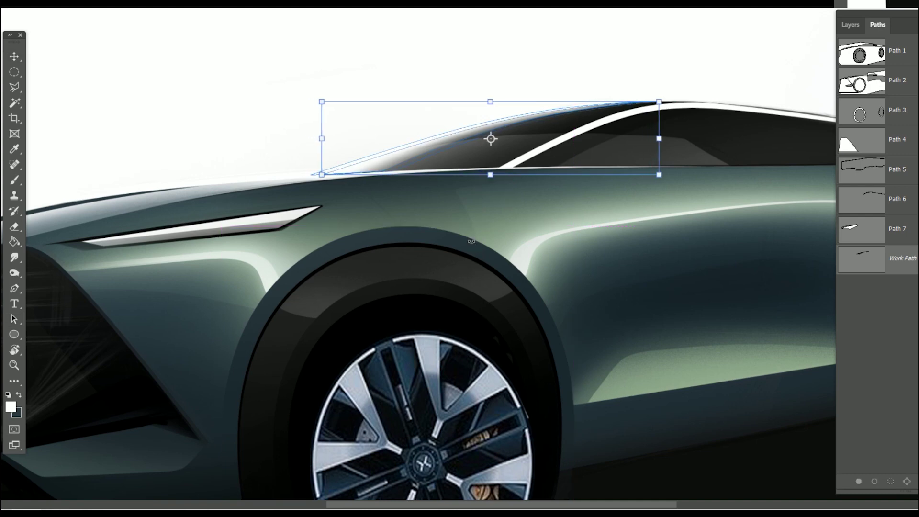
drag(490, 175, 504, 175)
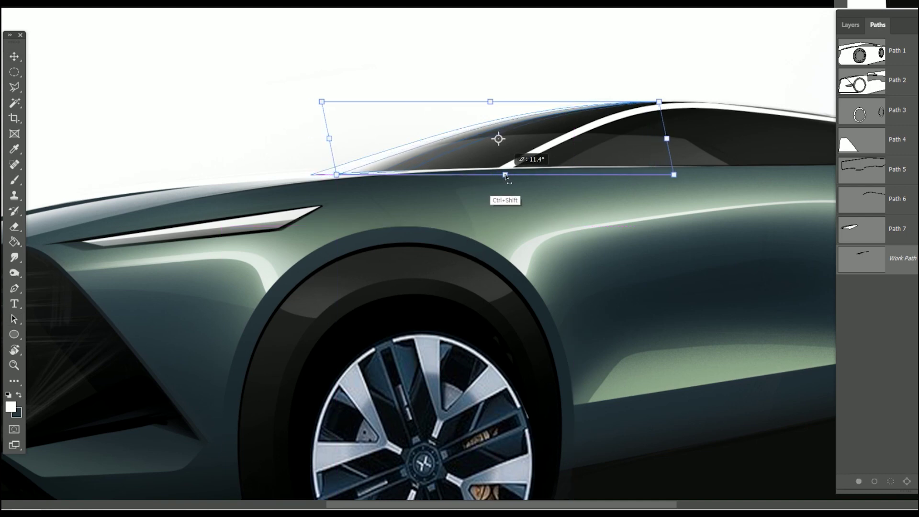
key(Left)
key(Left)
key(Left)
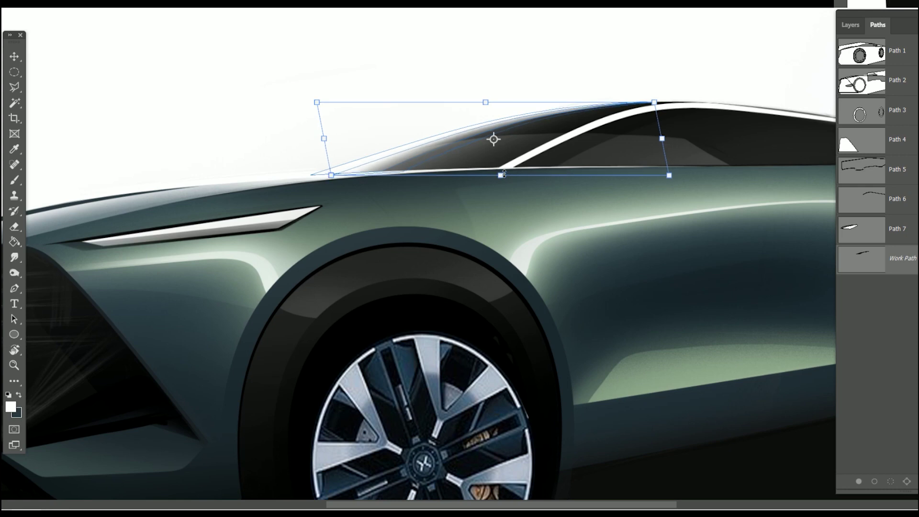
key(Left)
key(Return)
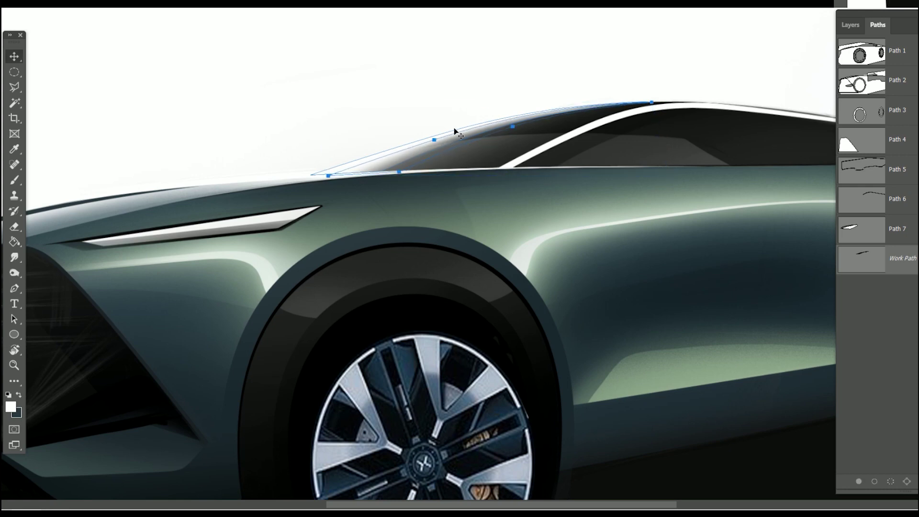
- Load the roof path as a selection, drop it, and load it again
click(891, 481)
key(ctrl+d)
key(a)
key(ctrl+Return)
- Set the painting colour to black #000000 and clear the roof selection
key(b)
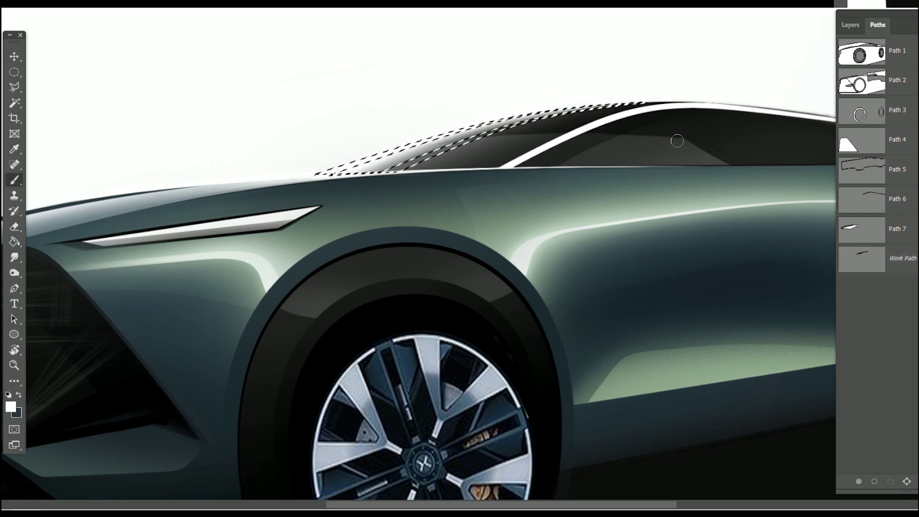
alt+click(207, 363)
click(10, 407)
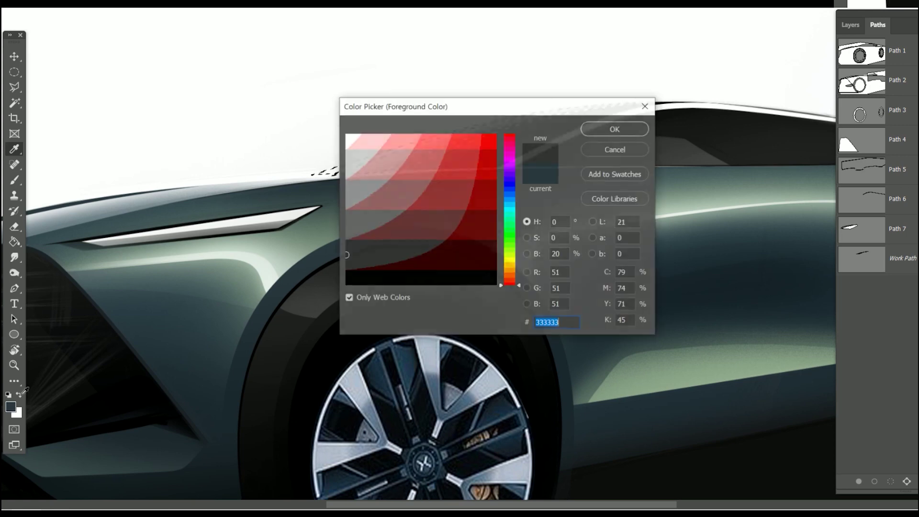
text(000000)
key(Return)
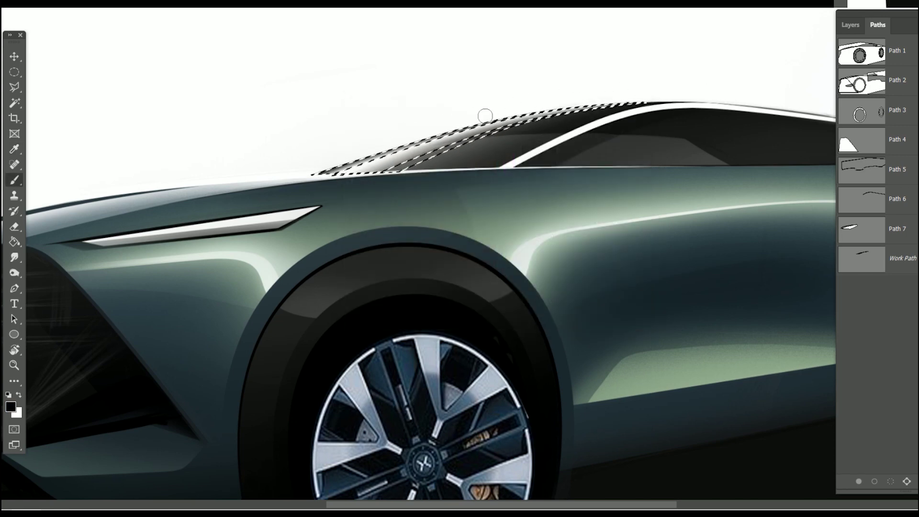
key(ctrl+d)
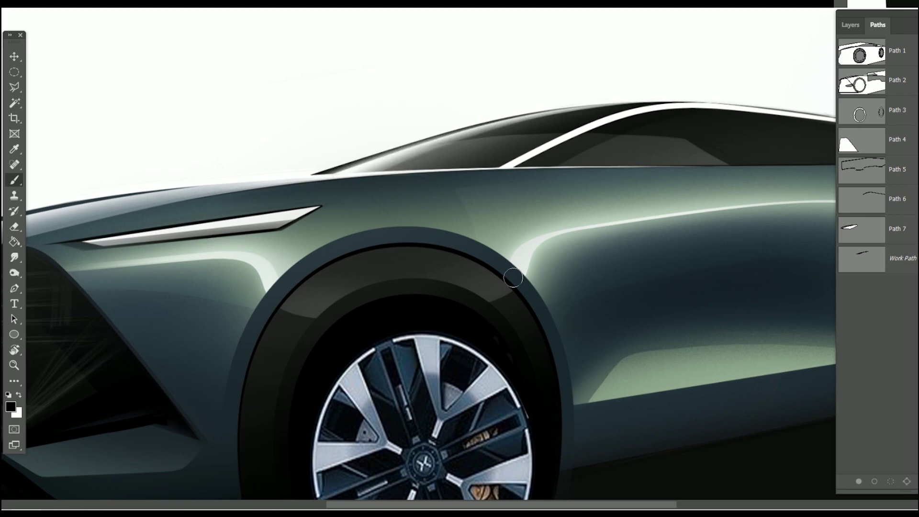
- Zoom into the front bumper and choose a brush preset
scroll(483, 232, down, 1)
scroll(478, 211, down, 4)
scroll(537, 413, right, 1)
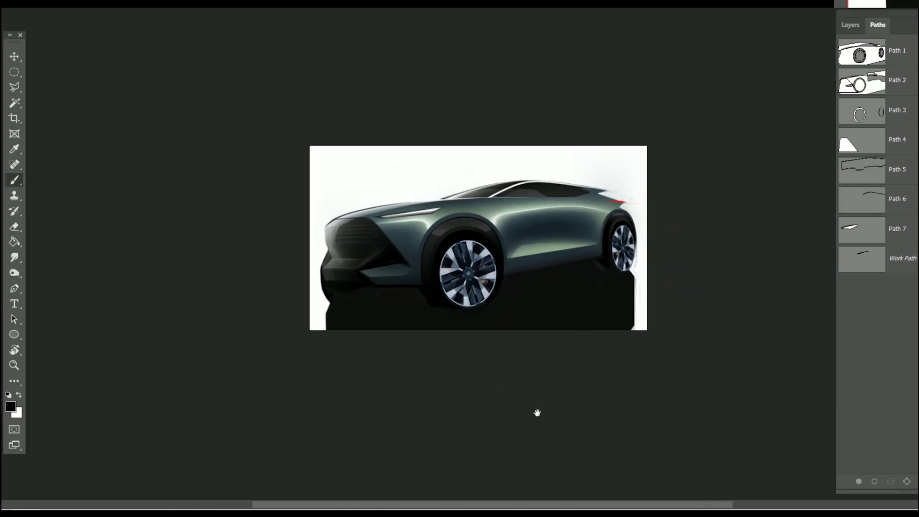
scroll(594, 302, up, 1)
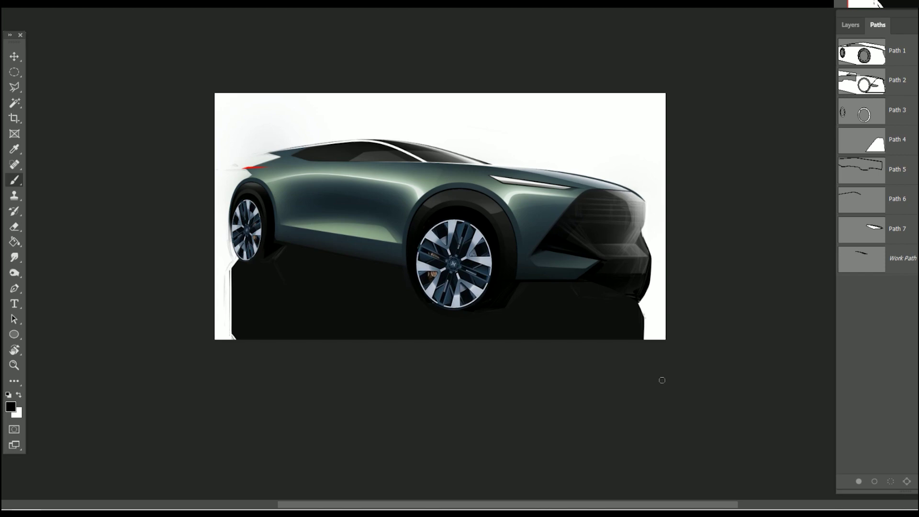
scroll(702, 276, up, 2)
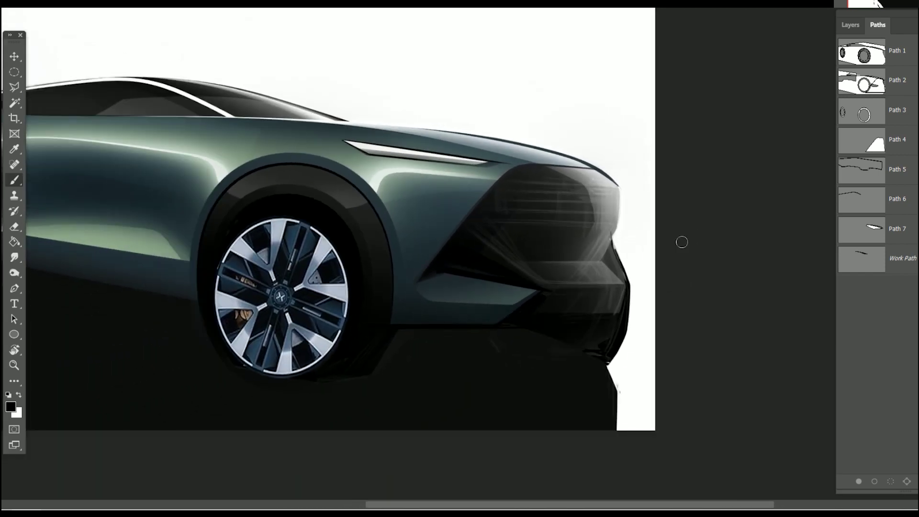
key(i)
key(b)
right_click(493, 249)
click(438, 381)
key(Return)
- Paint dark strokes down the front edge, filling the bumper notch and reshaping its right edge
drag(621, 192, 620, 229)
key(x)
key(x)
mouse_move(606, 366)
mouse_down()
mouse_move(621, 393)
mouse_move(618, 425)
mouse_up()
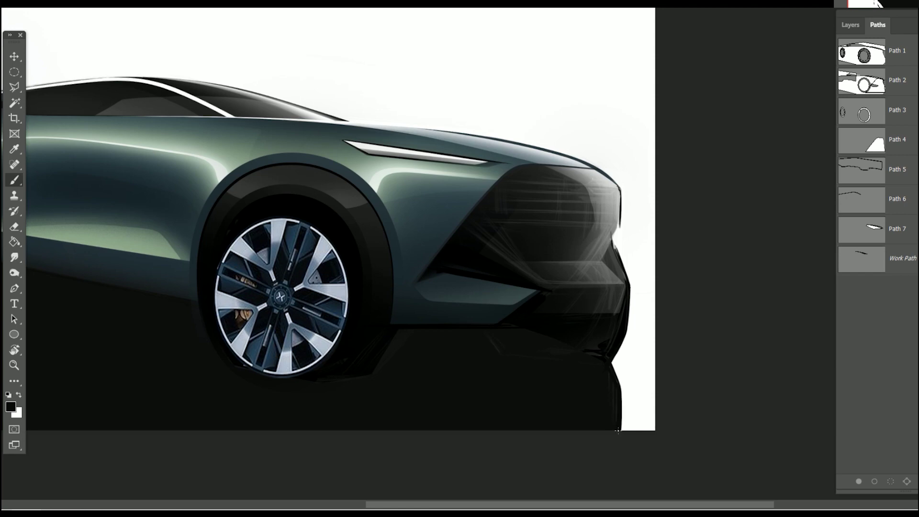
drag(616, 375, 619, 385)
scroll(597, 479, down, 2)
scroll(533, 423, down, 2)
- Move the car mask layer up two places in the layer stack
key(v)
right_click(438, 302)
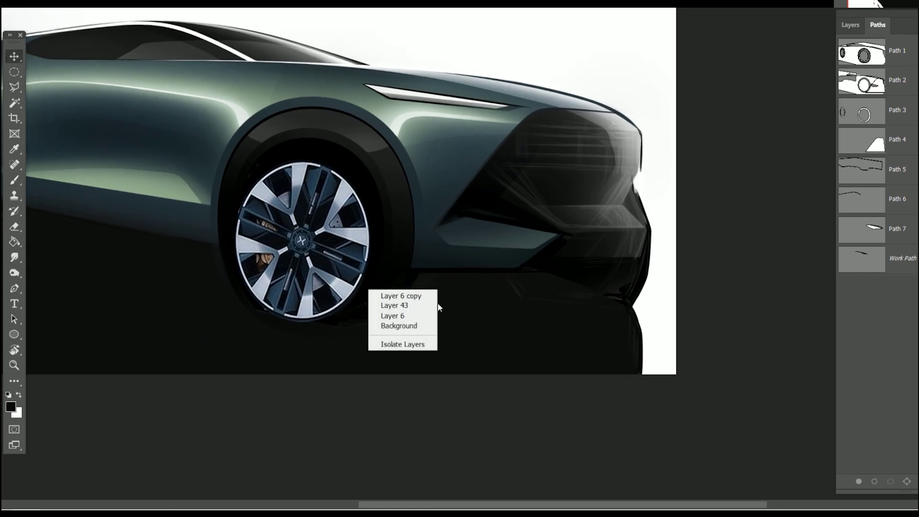
click(850, 24)
scroll(880, 287, down, 1)
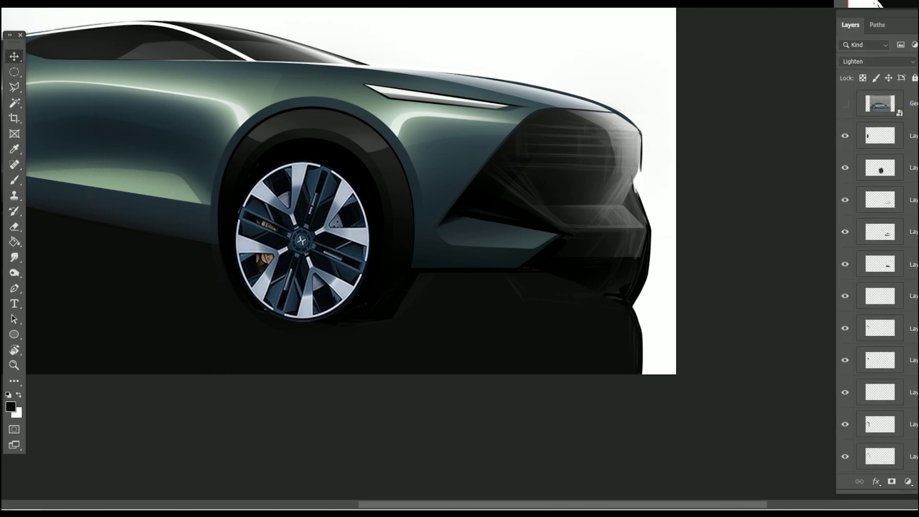
scroll(882, 288, down, 3)
click(915, 380)
click(881, 409)
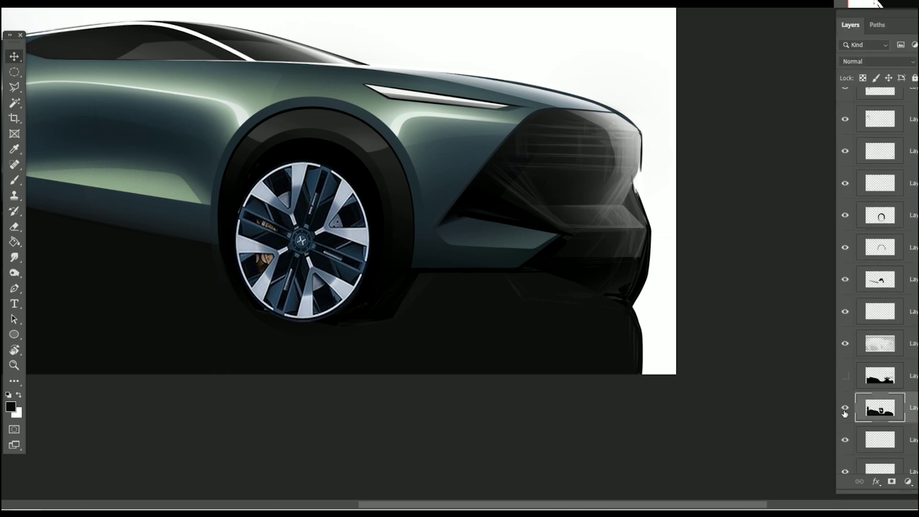
drag(880, 408, 881, 330)
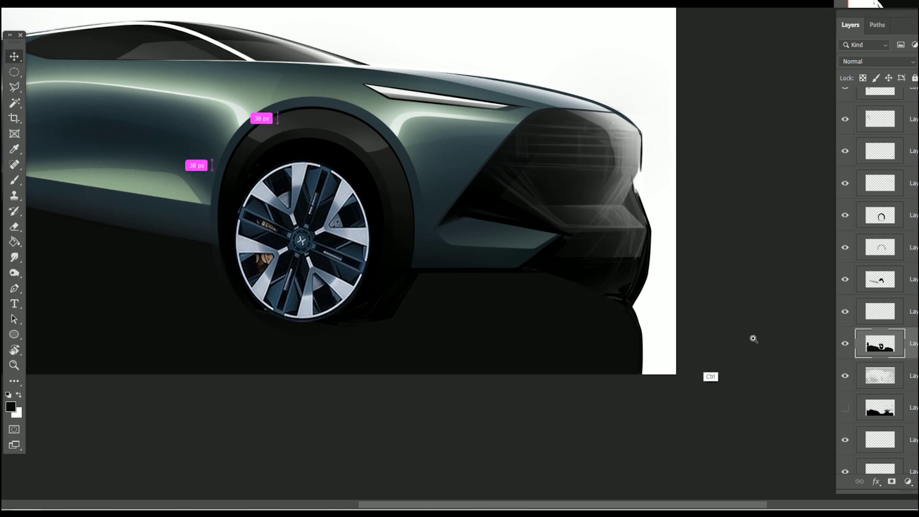
- Paint white along the mask edge below the rear wheel to the canvas bottom
scroll(730, 344, down, 2)
drag(291, 439, 413, 406)
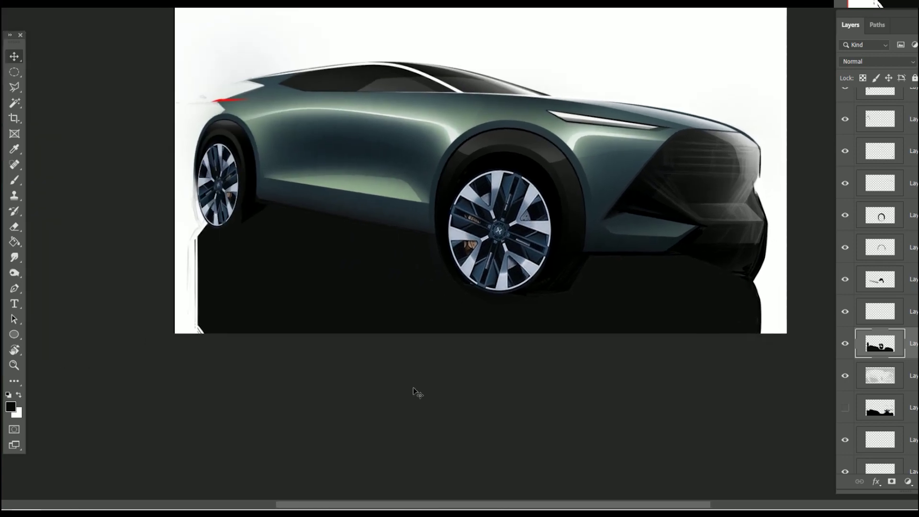
key(b)
key(x)
drag(200, 239, 193, 249)
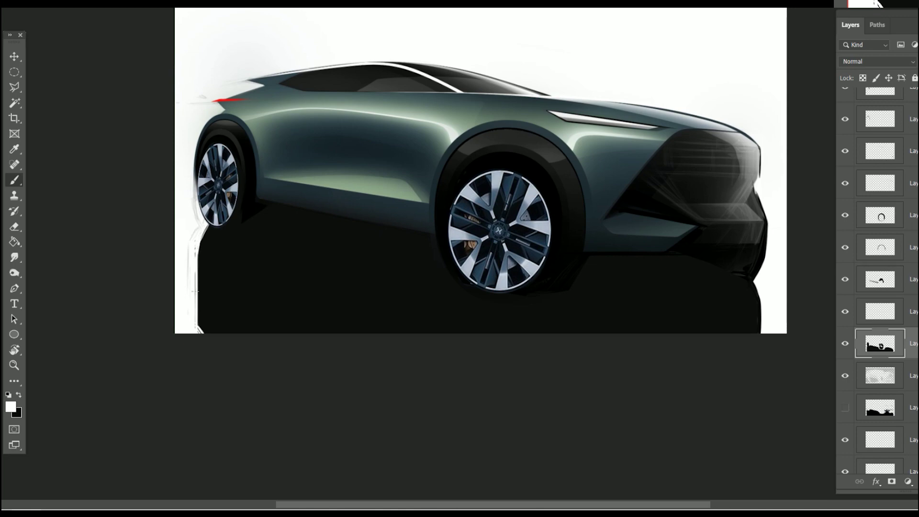
drag(195, 291, 200, 343)
- Flip the canvas, add blank Layer 59, and zoom in on the rear window
scroll(620, 340, right, 3)
scroll(671, 332, right, 1)
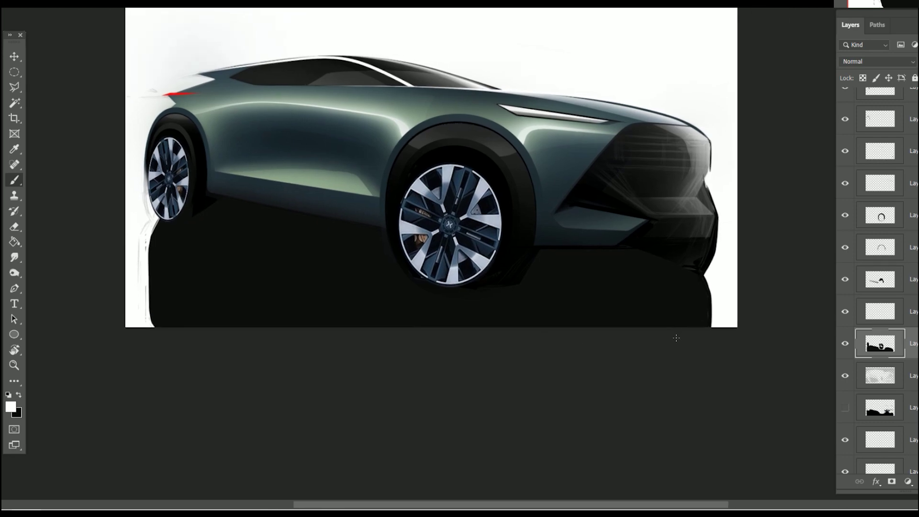
key(ctrl+shift+h)
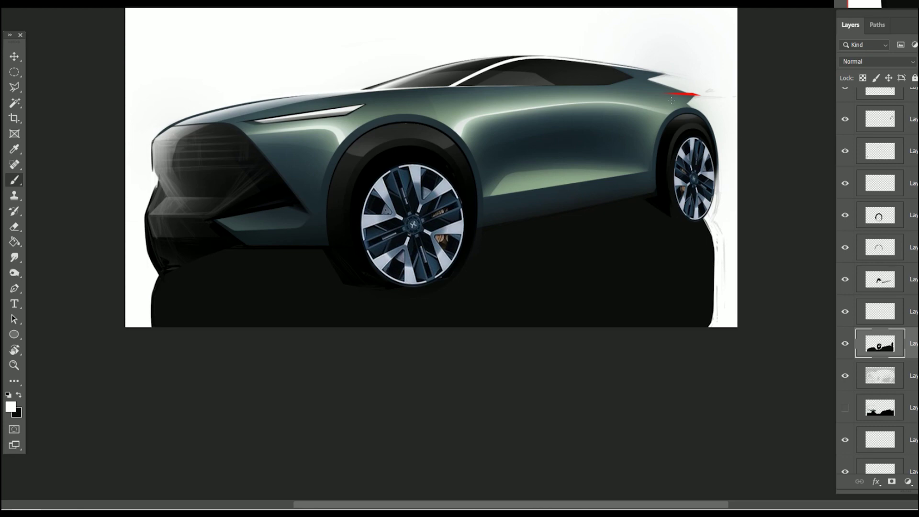
key(x)
key(alt+bracketright)
key(alt+bracketright)
key(alt+bracketright)
key(ctrl+shift+alt+n)
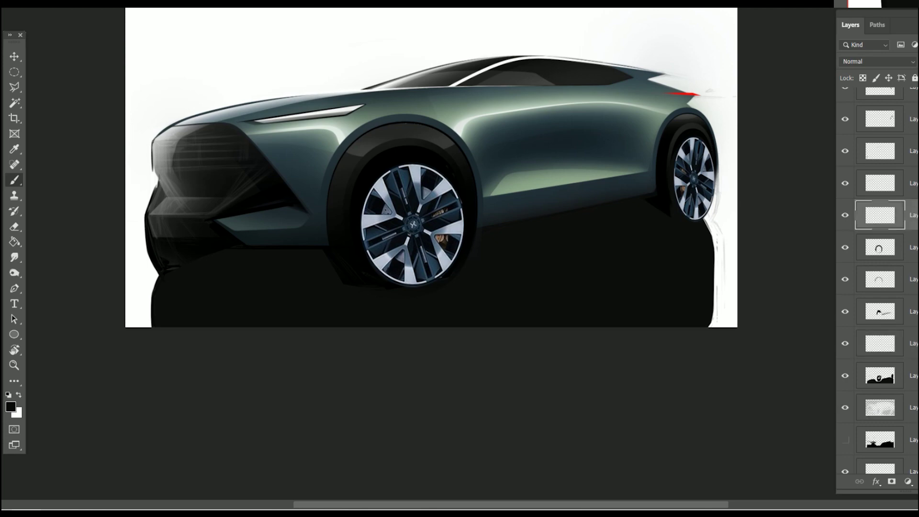
key(x)
key(x)
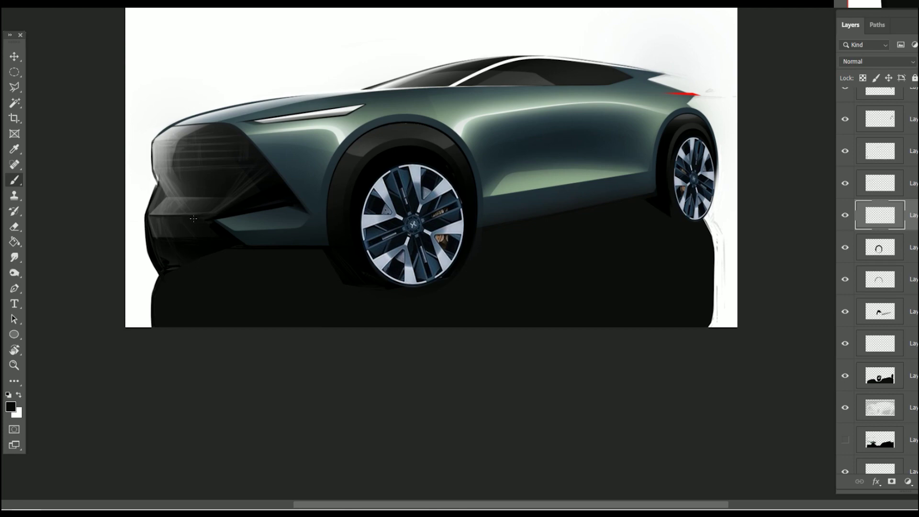
key(h)
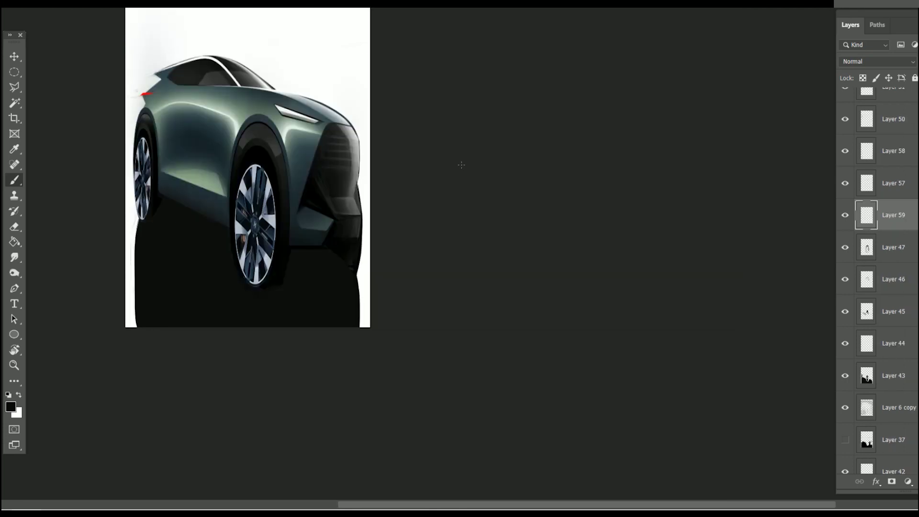
drag(575, 156, 621, 156)
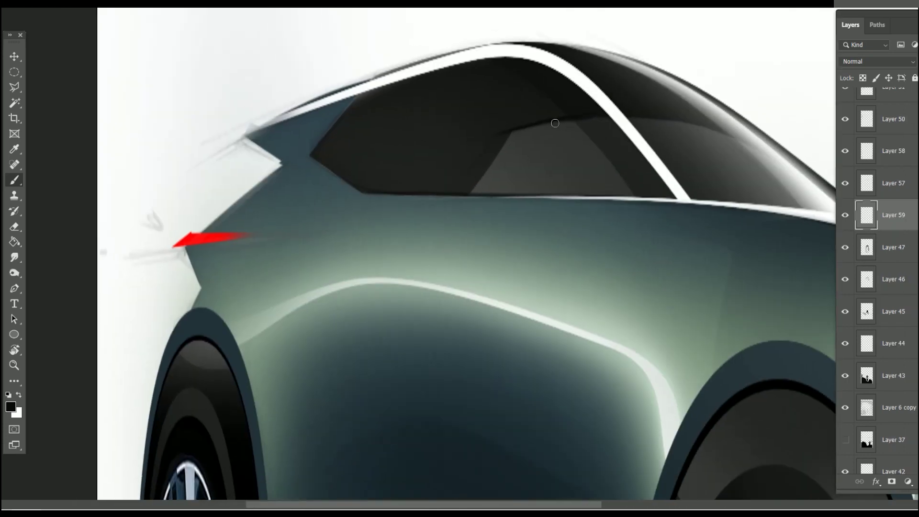
- Sample the dark window glass colour and darken the rear window's inner edge
key(i)
click(498, 135)
key(b)
drag(522, 131, 500, 151)
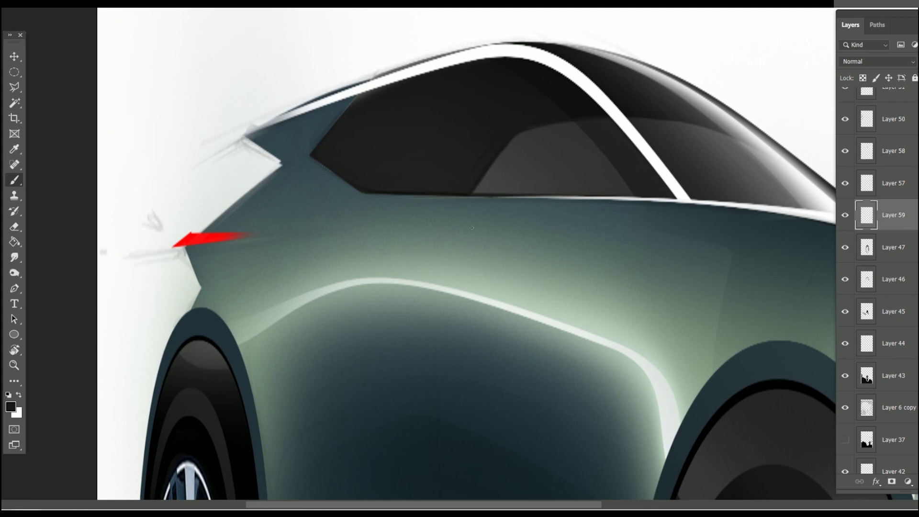
click(13, 406)
click(618, 128)
- Darken the window's upper-left edge and the roof edge up to its top
scroll(550, 110, left, 1)
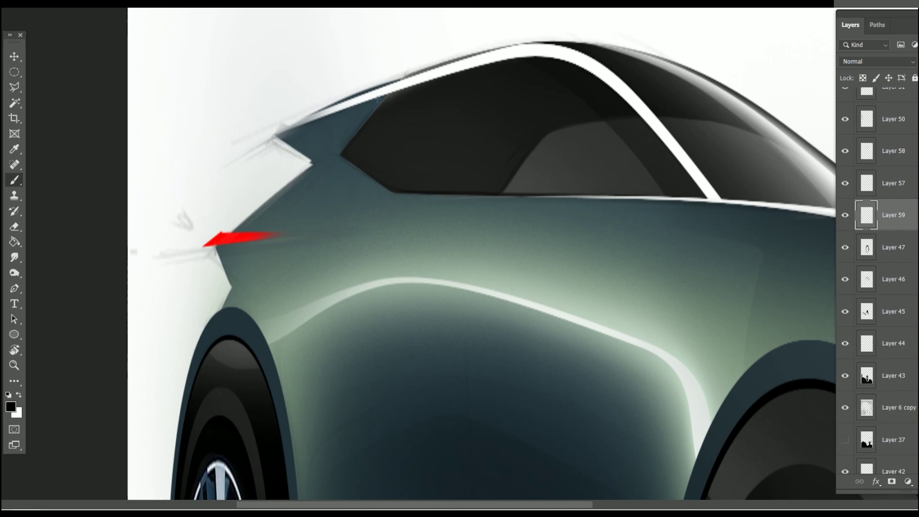
drag(378, 99, 444, 80)
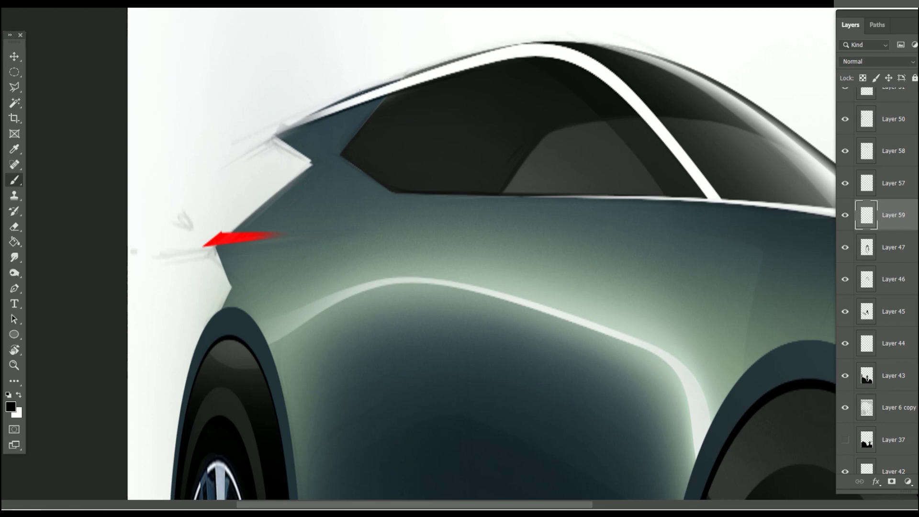
drag(360, 91, 520, 44)
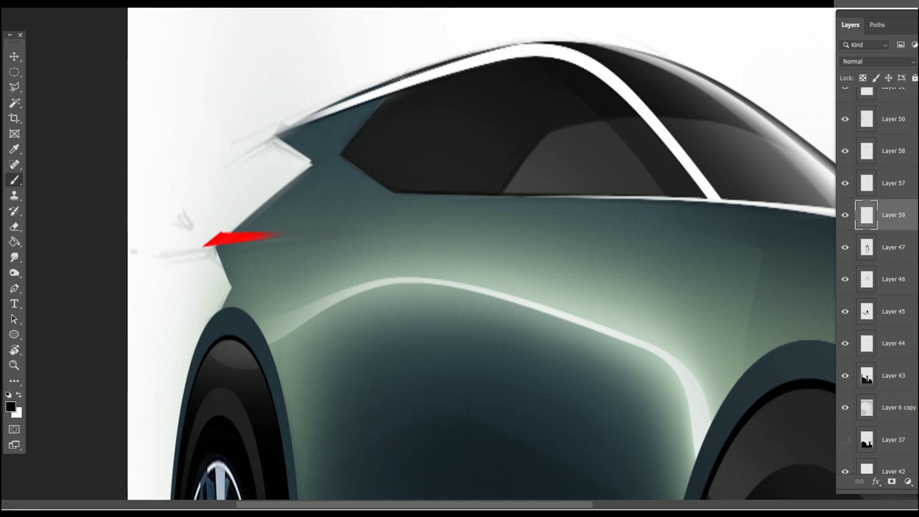
mouse_move(484, 49)
mouse_down()
mouse_move(519, 42)
mouse_move(481, 48)
mouse_up()
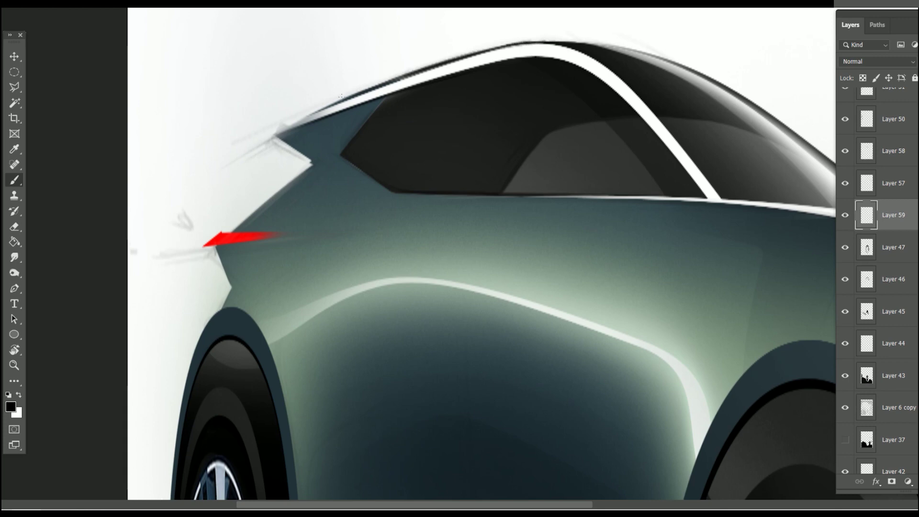
drag(341, 96, 359, 96)
mouse_move(492, 47)
mouse_down()
mouse_move(594, 46)
mouse_move(552, 41)
mouse_up()
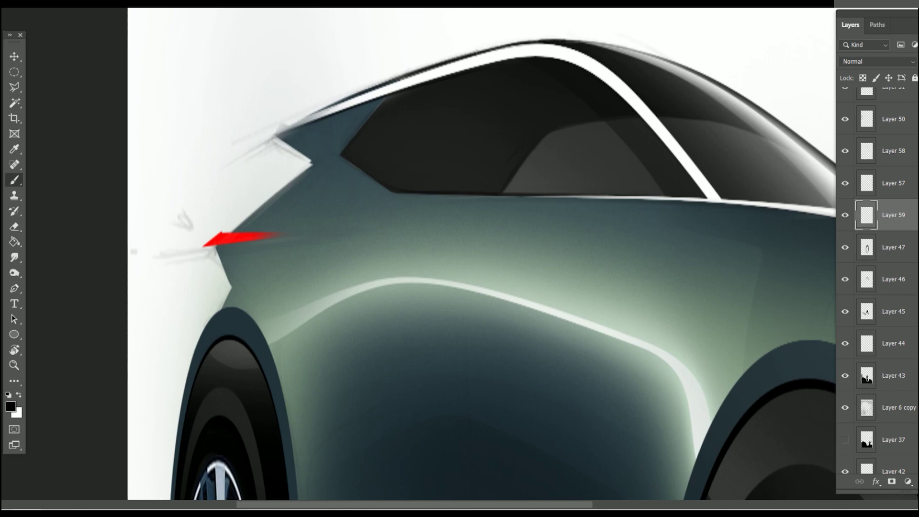
- Paint white highlights along the rear roofline near the rear pillar
key(x)
drag(345, 102, 271, 137)
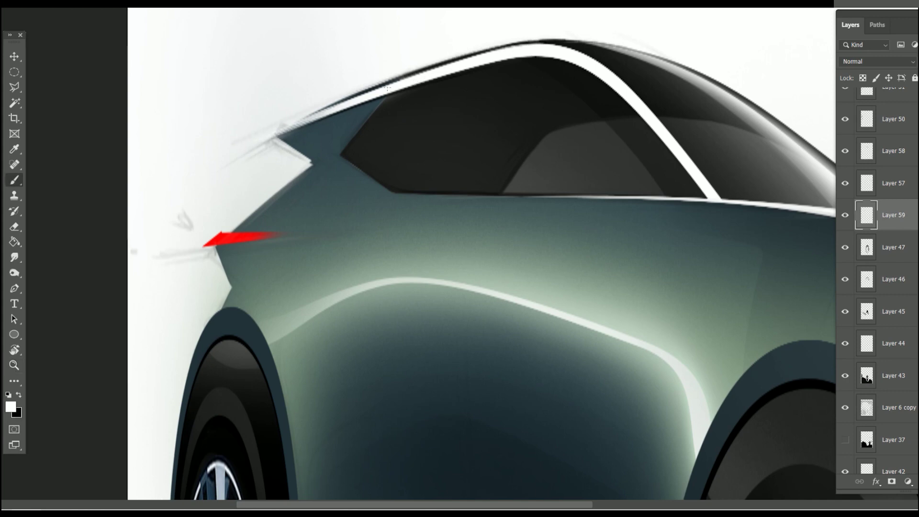
drag(330, 115, 271, 133)
key(ctrl+0)
- Load the rear wheel subpath of Path 1 as a selection
scroll(335, 247, up, 3)
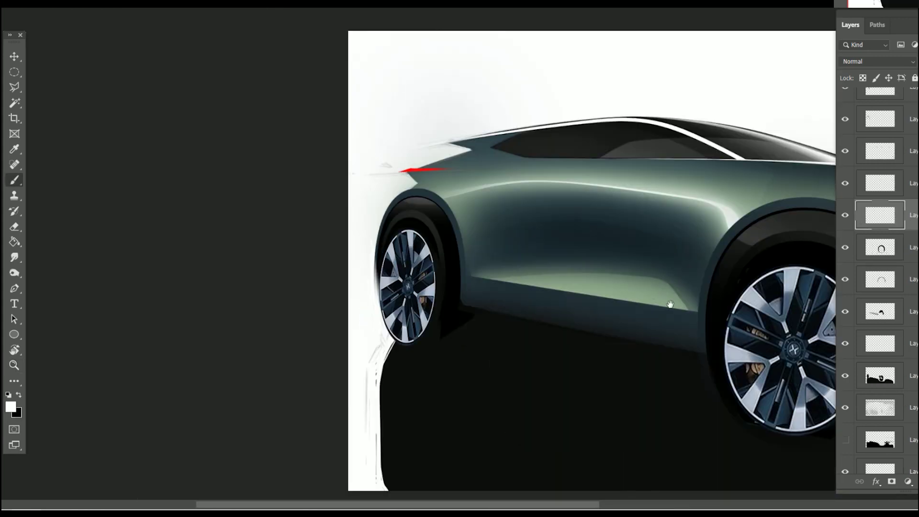
drag(652, 301, 396, 358)
drag(621, 440, 530, 411)
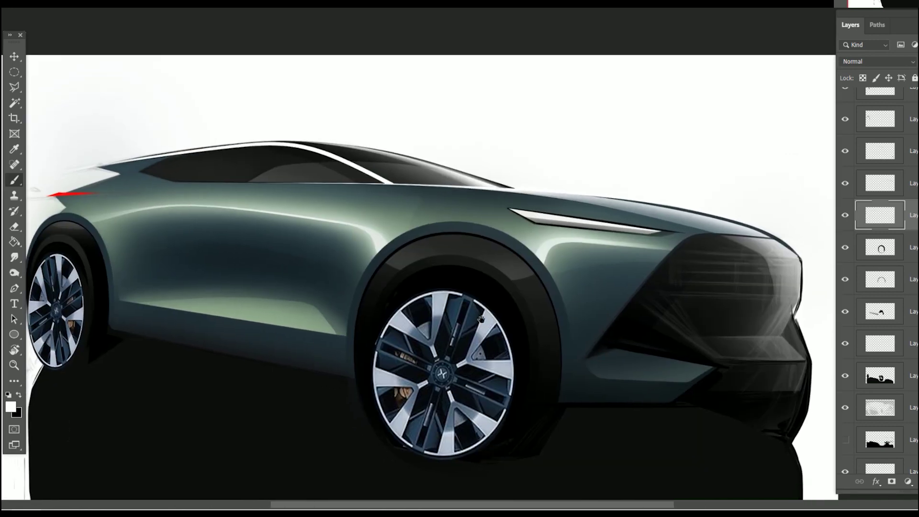
drag(537, 395, 755, 379)
click(877, 25)
click(893, 55)
key(a)
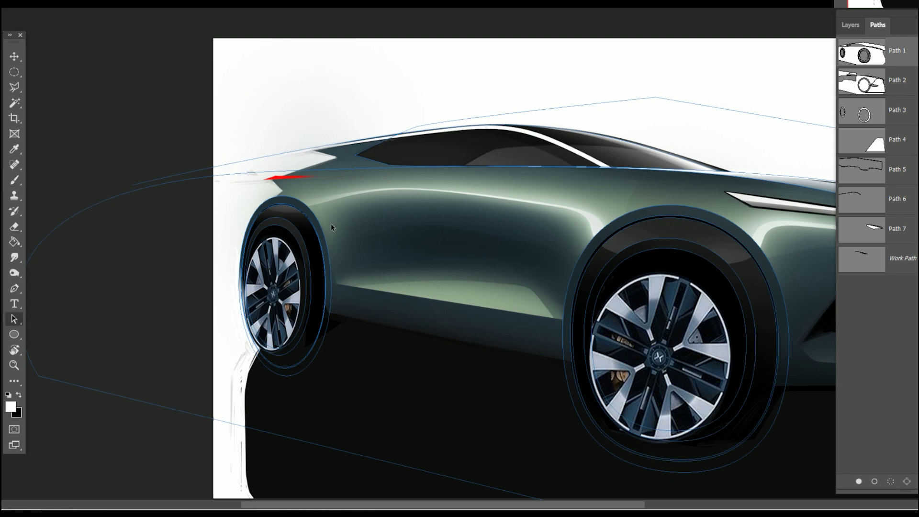
click(891, 481)
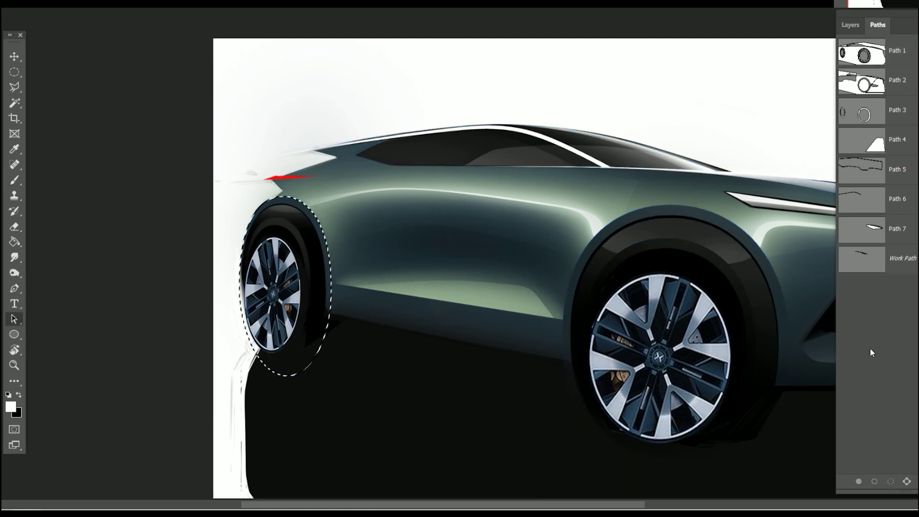
- Paint a soft white highlight on the body panel above the rear wheel arch
ctrl+click(331, 238)
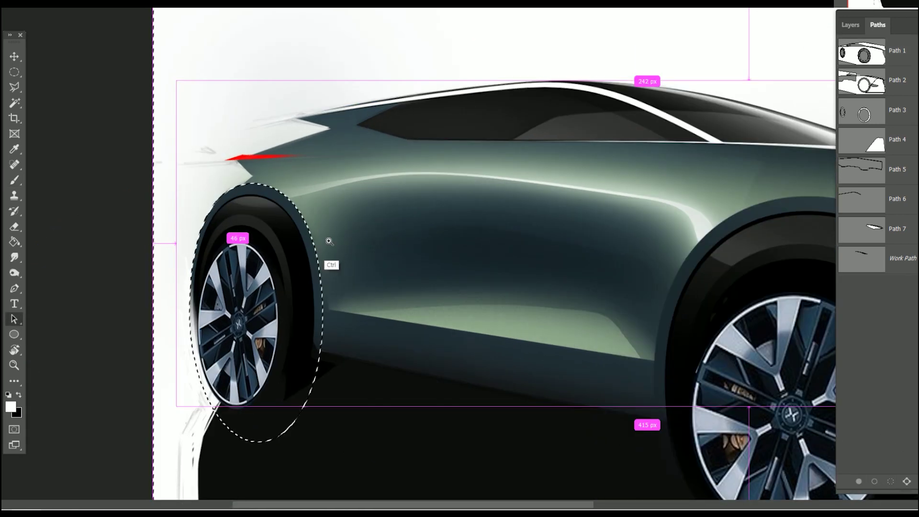
ctrl+click(366, 224)
key(ctrl+minus)
key(b)
right_click(227, 228)
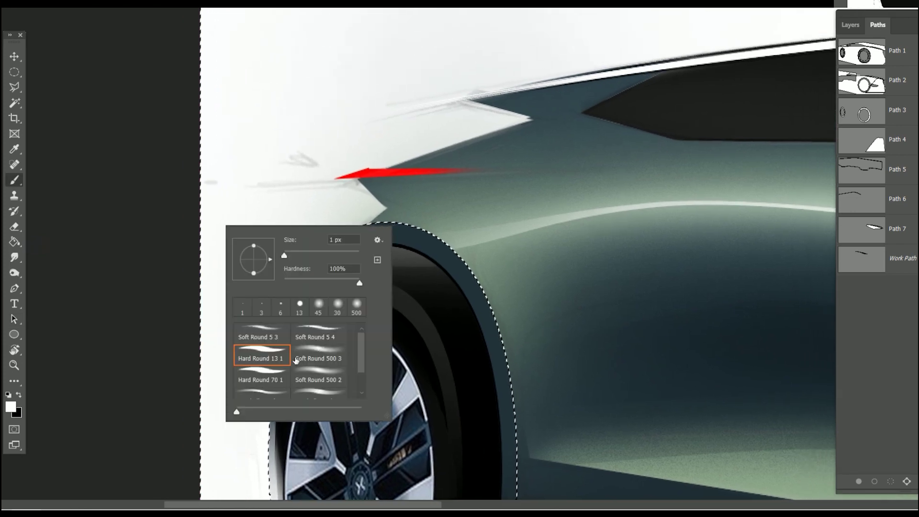
key(Return)
key(bracketleft)
key(bracketleft)
key(bracketleft)
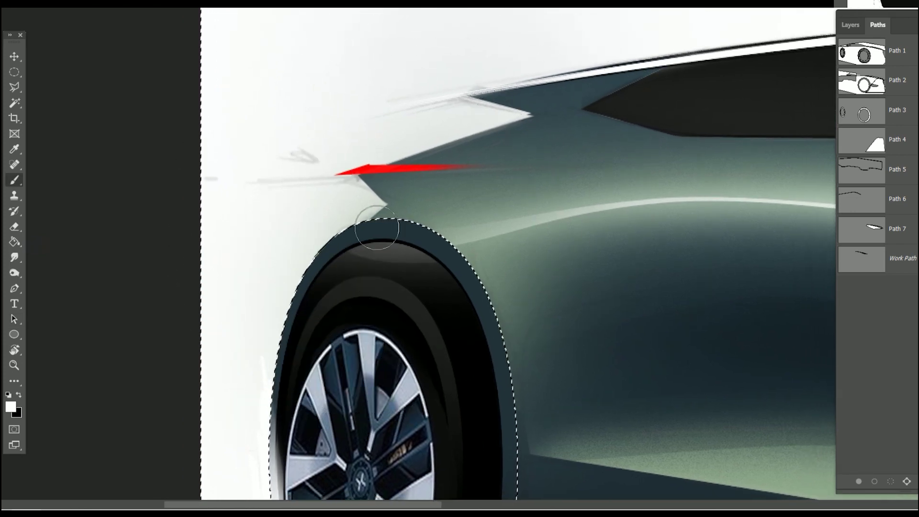
mouse_move(340, 234)
mouse_down()
mouse_move(369, 225)
mouse_move(324, 226)
mouse_move(449, 208)
mouse_move(421, 214)
mouse_move(364, 182)
mouse_move(309, 331)
mouse_move(622, 206)
mouse_move(389, 128)
mouse_up()
key(ctrl+d)
- Erase the excess glow inside a freehand Lasso selection of the panel
key(l)
right_click(14, 86)
click(53, 86)
key(e)
mouse_move(563, 321)
mouse_down()
mouse_move(482, 263)
mouse_move(298, 338)
mouse_move(472, 267)
mouse_move(513, 237)
mouse_up()
key(ctrl+d)
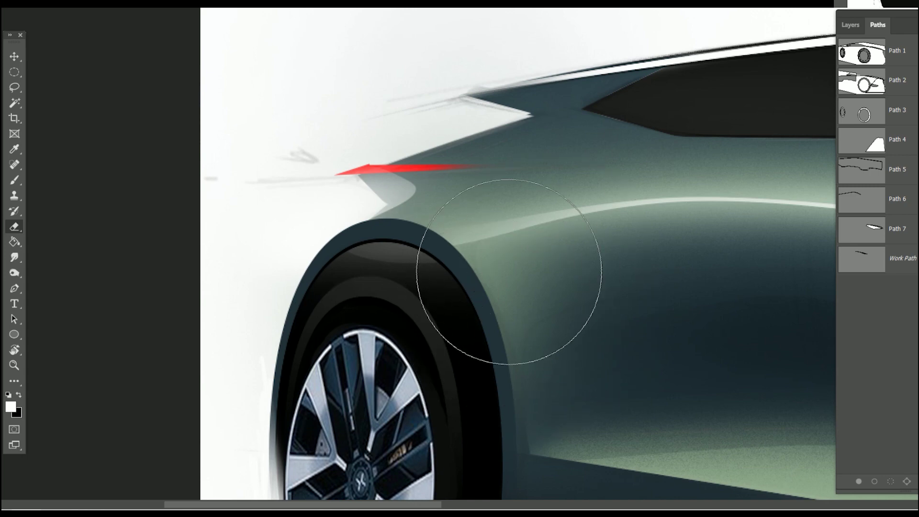
- Make a Polygonal Lasso selection around the area beside the red rear light
right_click(15, 87)
click(57, 94)
click(501, 169)
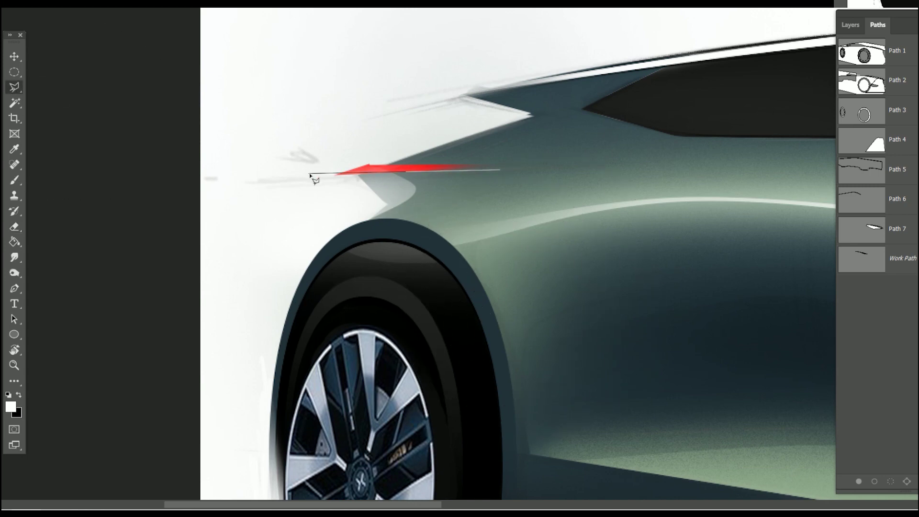
click(311, 174)
click(454, 222)
click(542, 180)
click(501, 169)
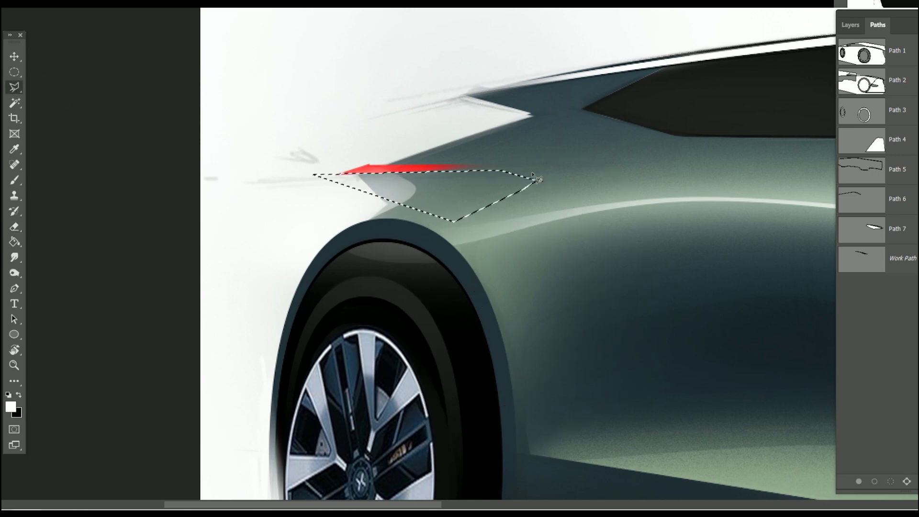
- Clean up the edge with a smaller eraser and sample the grey-green body colour
key(e)
key(bracketleft)
key(bracketleft)
key(bracketleft)
key(bracketleft)
key(bracketleft)
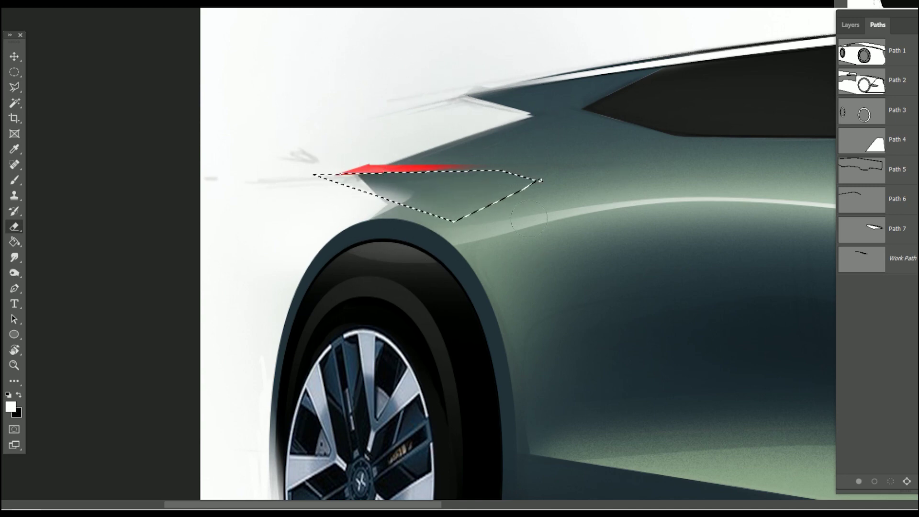
alt+click(396, 181)
key(b)
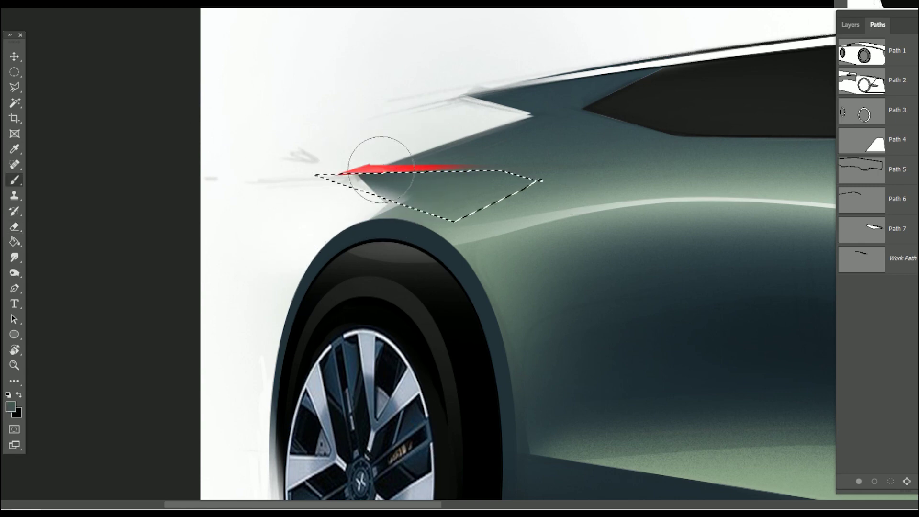
key(bracketleft)
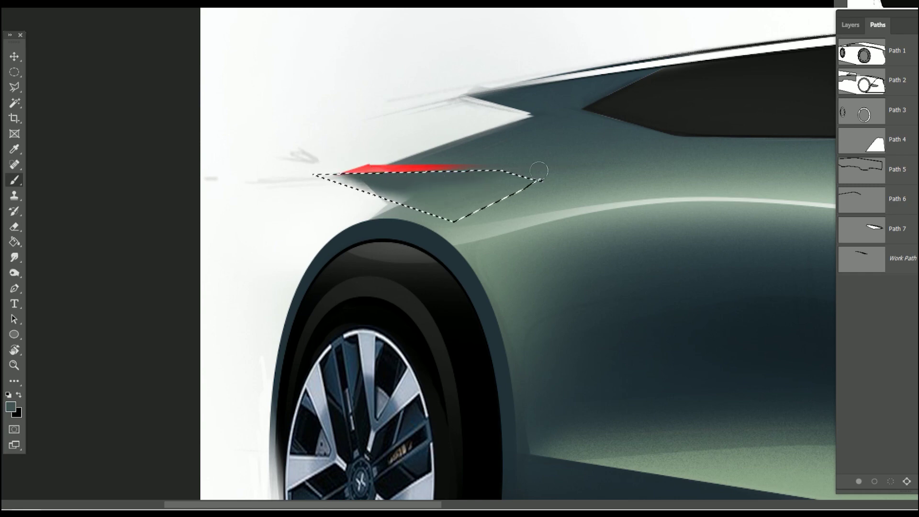
scroll(512, 182, down, 5)
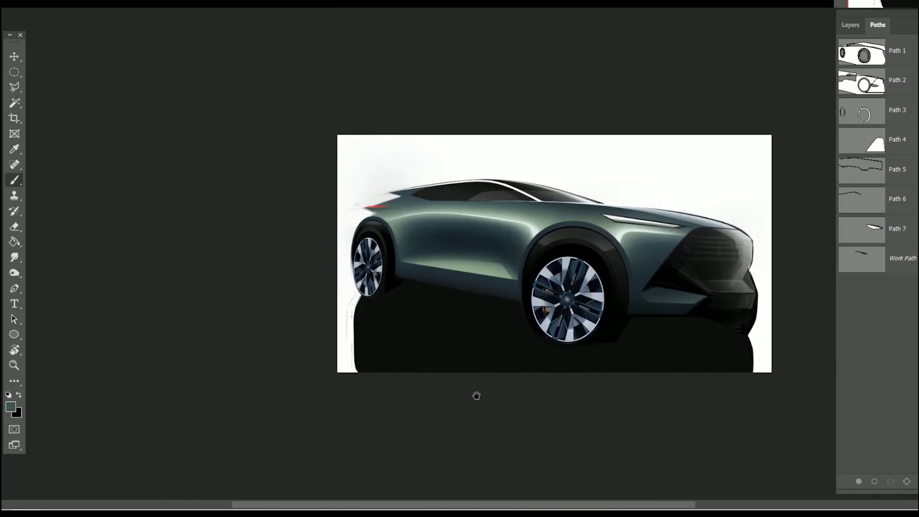
- Flip the view so the car faces left and display Path 2's outlines over the front grille
scroll(621, 427, up, 2)
drag(620, 427, 603, 426)
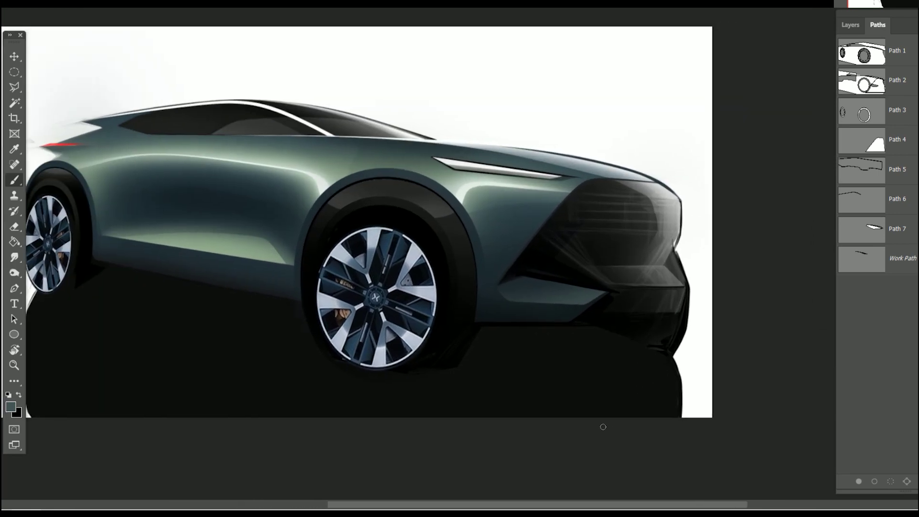
drag(544, 382, 588, 403)
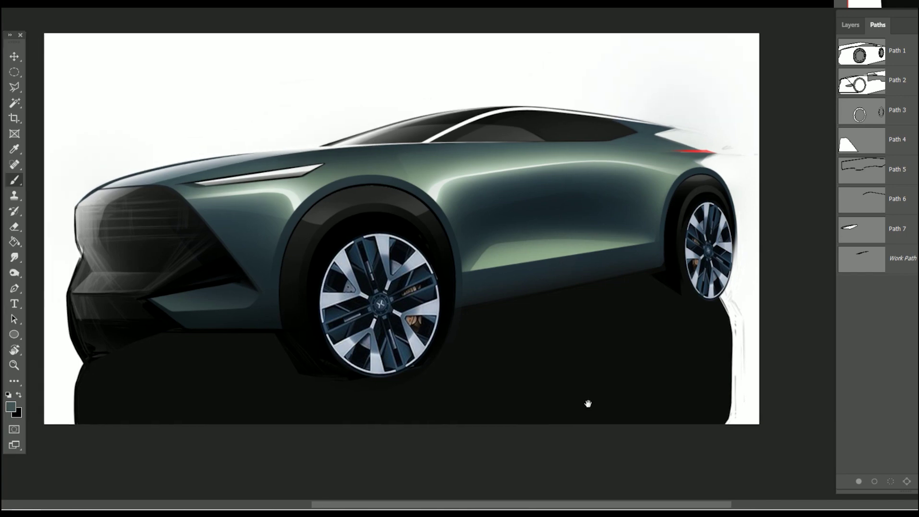
click(867, 43)
click(886, 91)
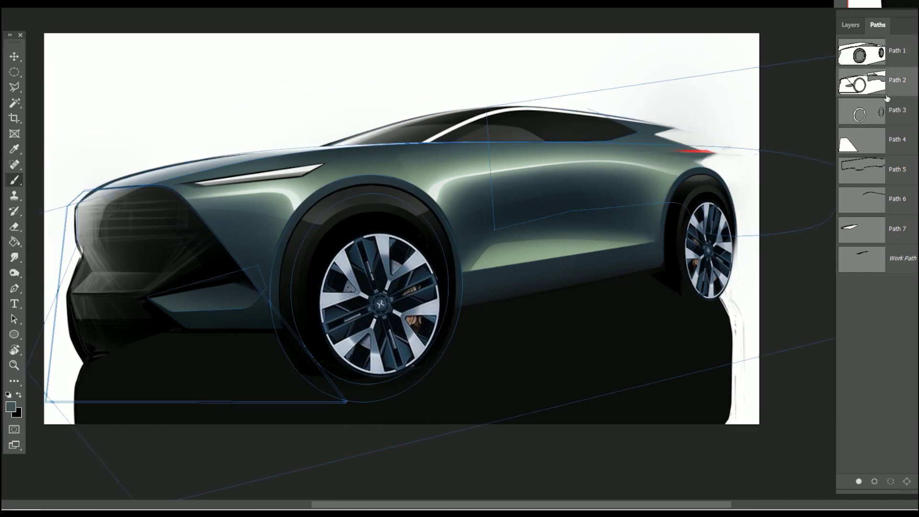
click(14, 320)
scroll(348, 239, down, 1)
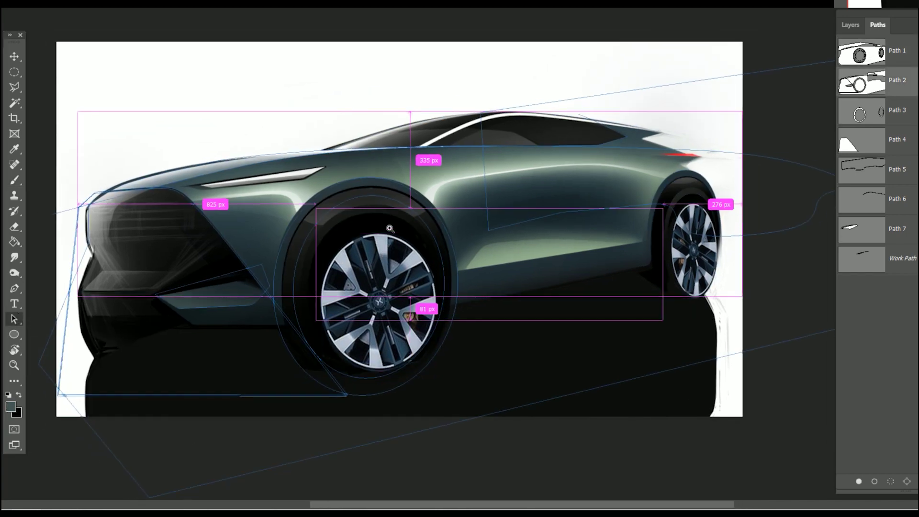
scroll(439, 155, up, 2)
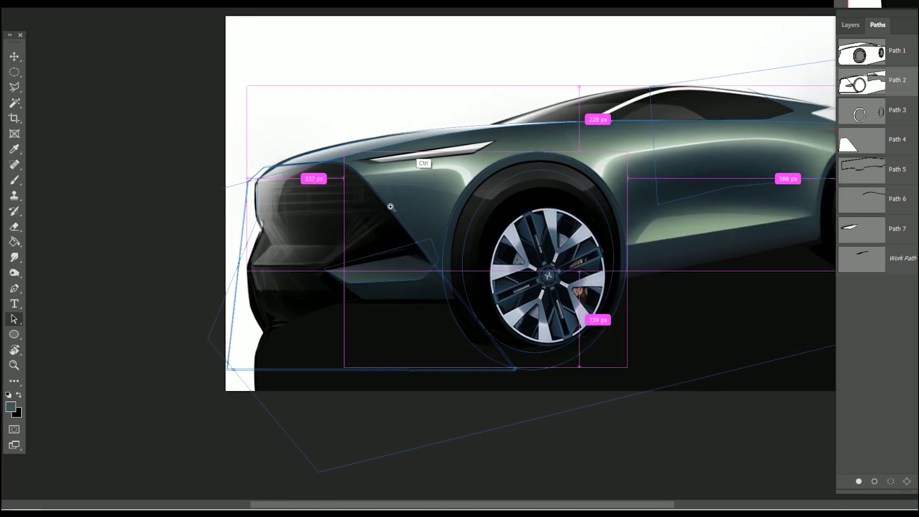
scroll(439, 156, up, 3)
scroll(438, 156, down, 3)
key(v)
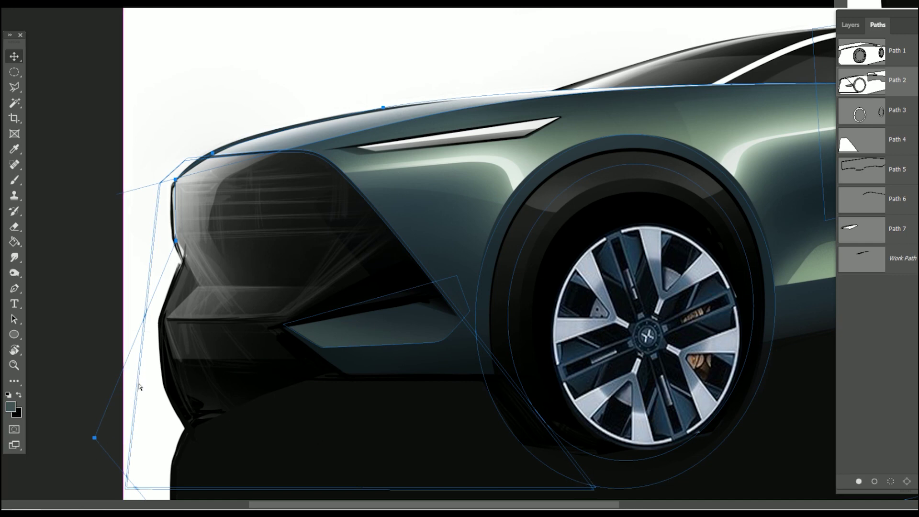
click(881, 83)
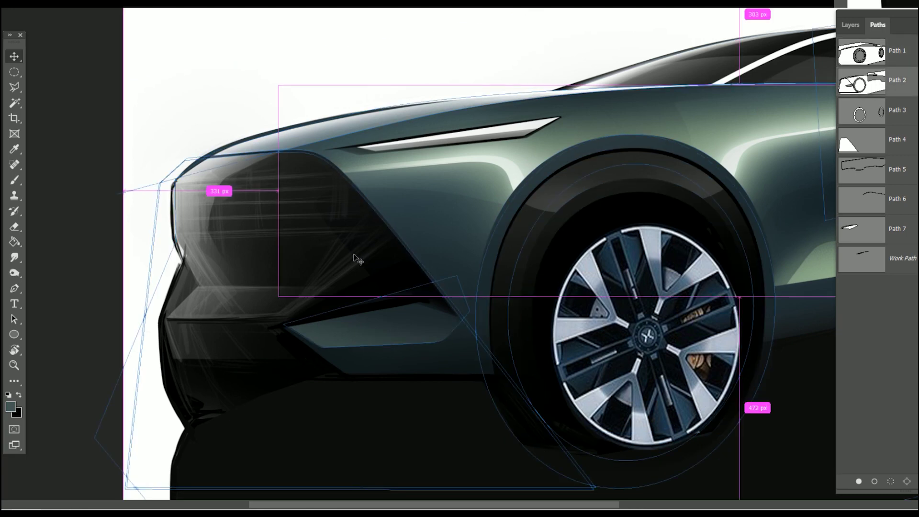
click(15, 320)
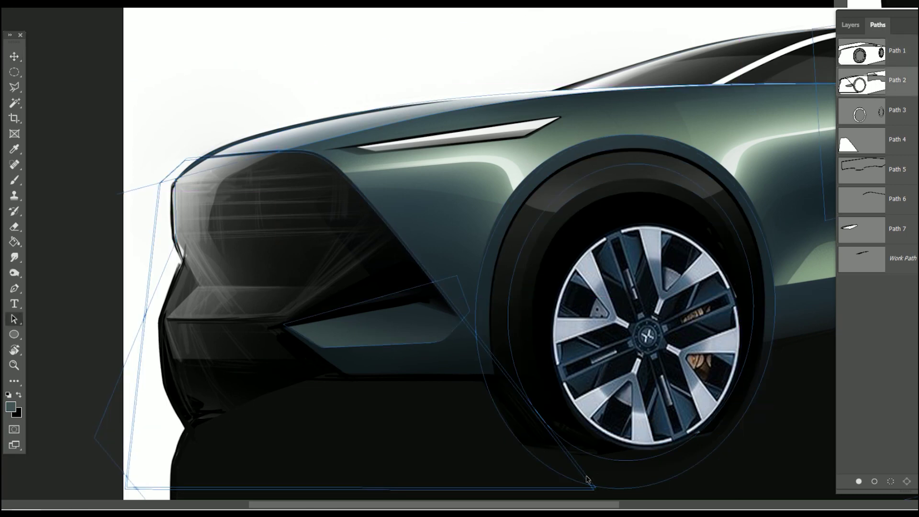
- Paste a copy of the grille path as Path 8, nudged a few pixels down and right
key(ctrl+v)
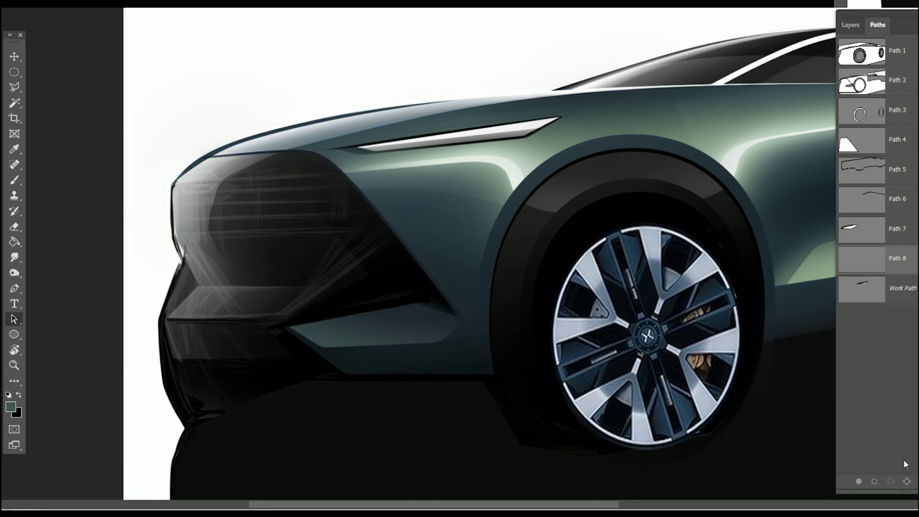
key(ctrl+t)
drag(415, 352, 412, 353)
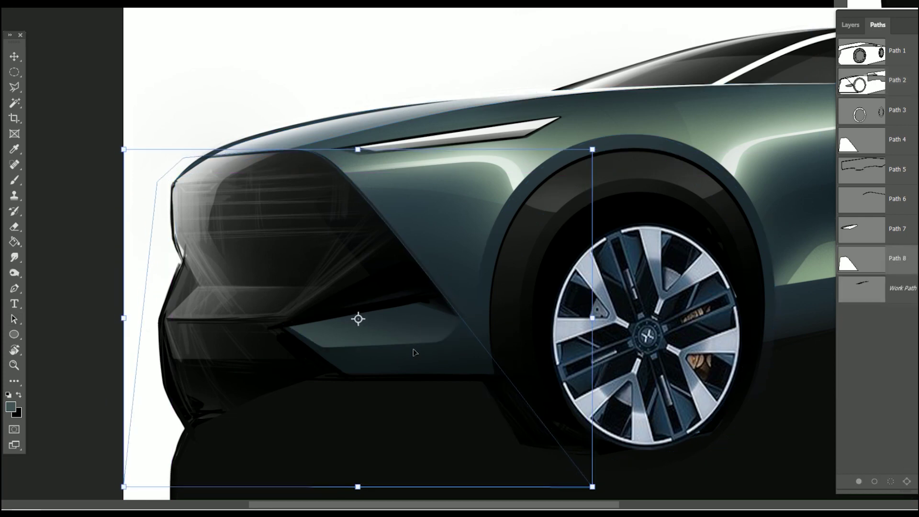
key(Down)
key(Down)
key(Right)
key(Down)
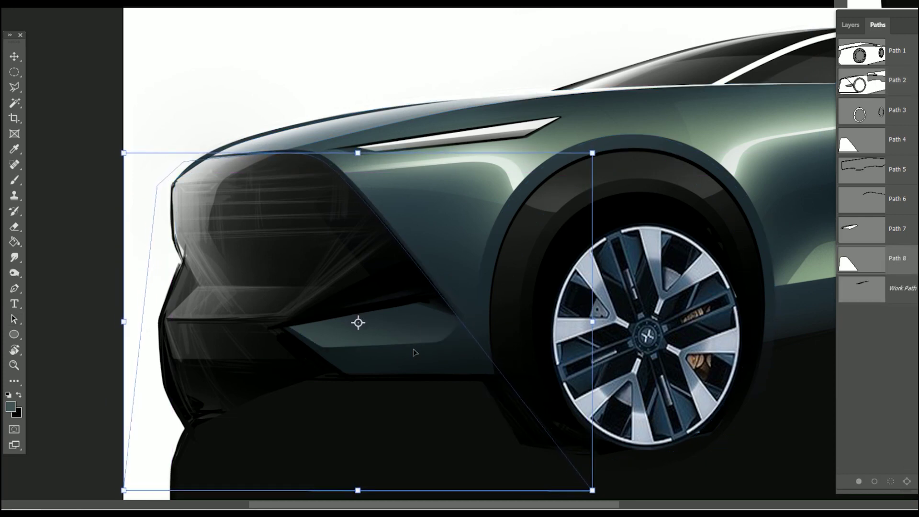
key(Down)
key(Down)
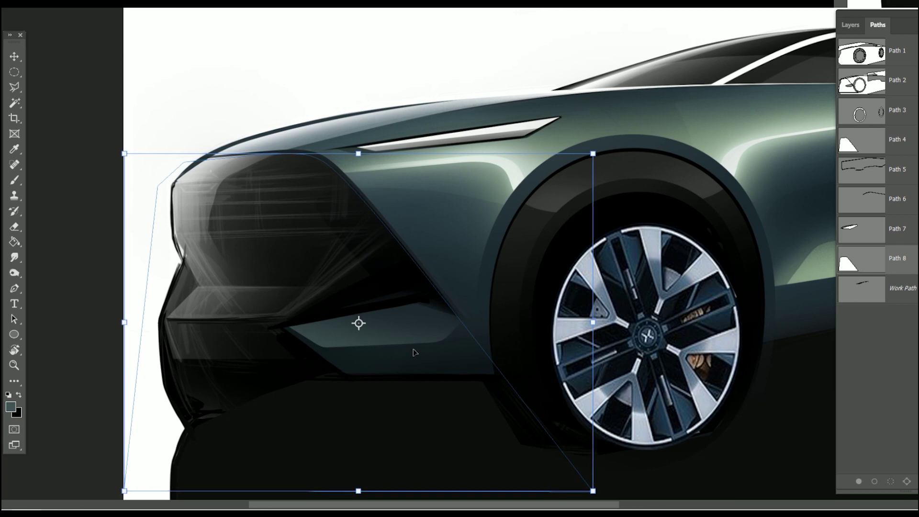
key(Return)
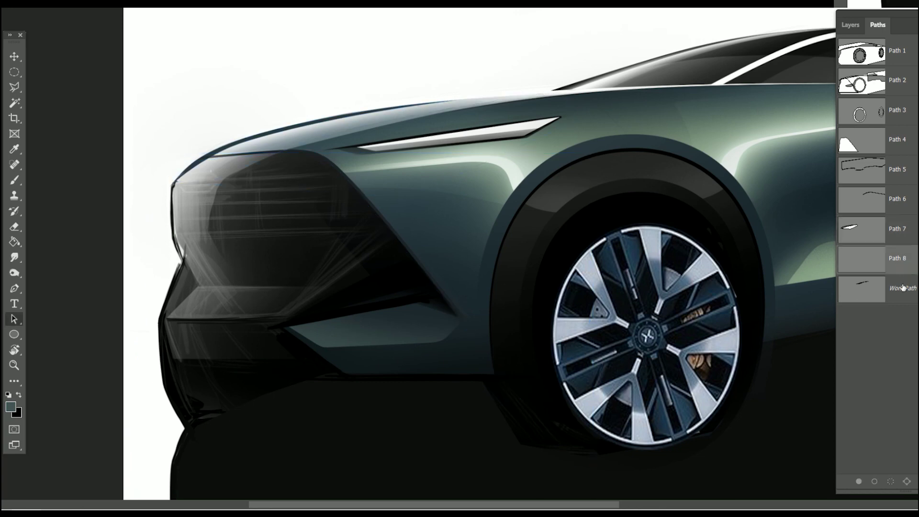
- Shrink Path 4 evenly around its centre and nudge it slightly up
click(906, 280)
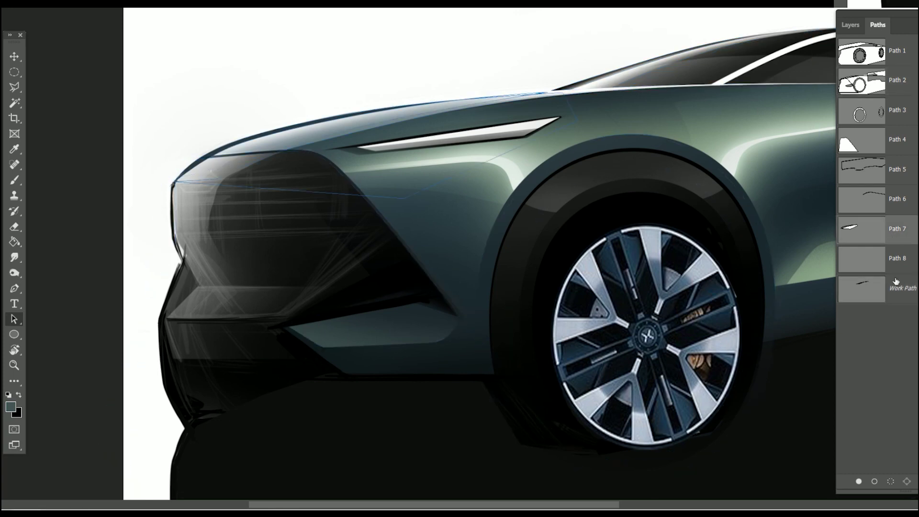
click(893, 142)
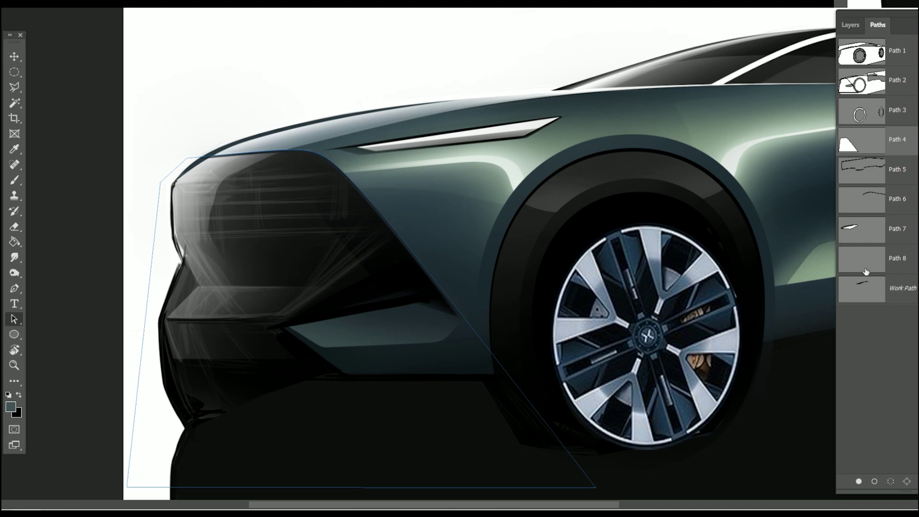
key(ctrl+t)
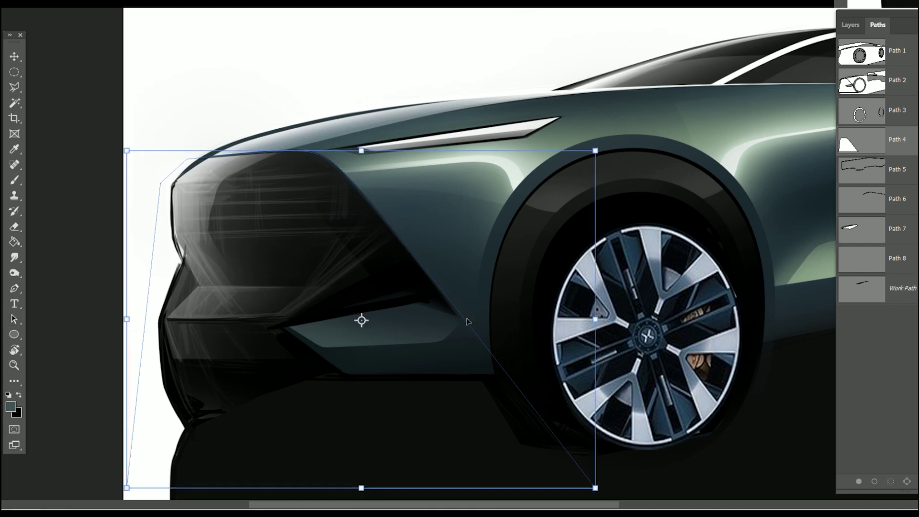
key(Left)
key(Left)
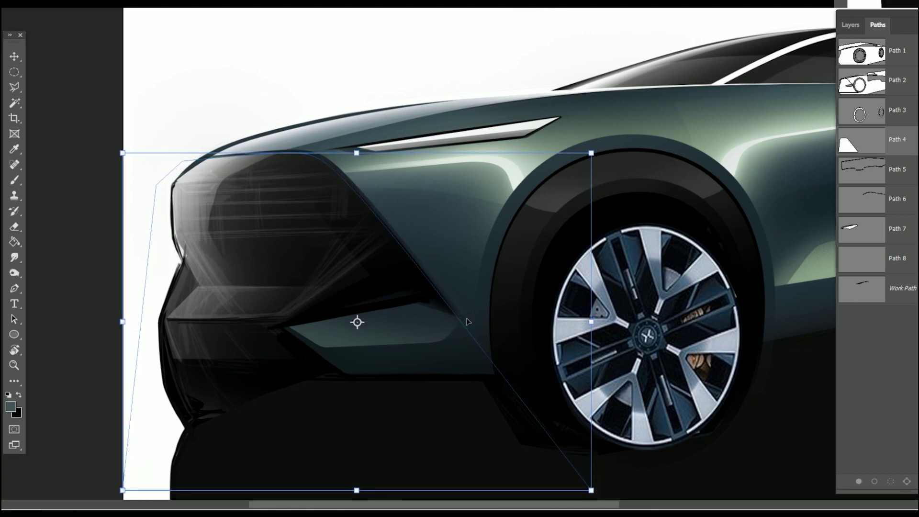
key(Left)
key(Left)
key(Right)
key(Right)
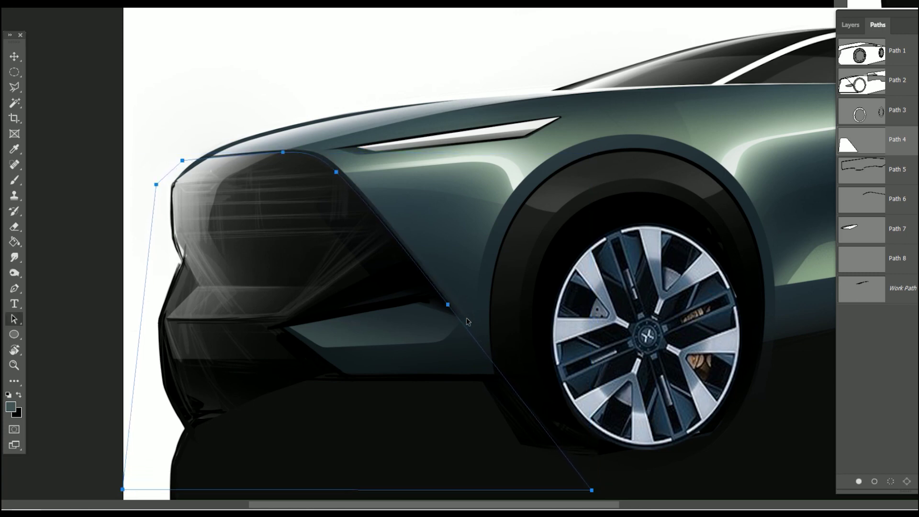
drag(591, 152, 589, 156)
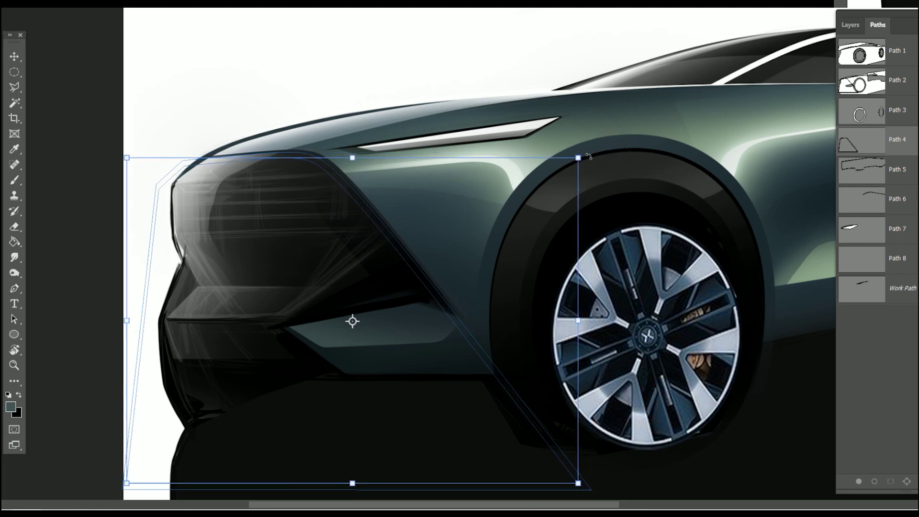
key(Return)
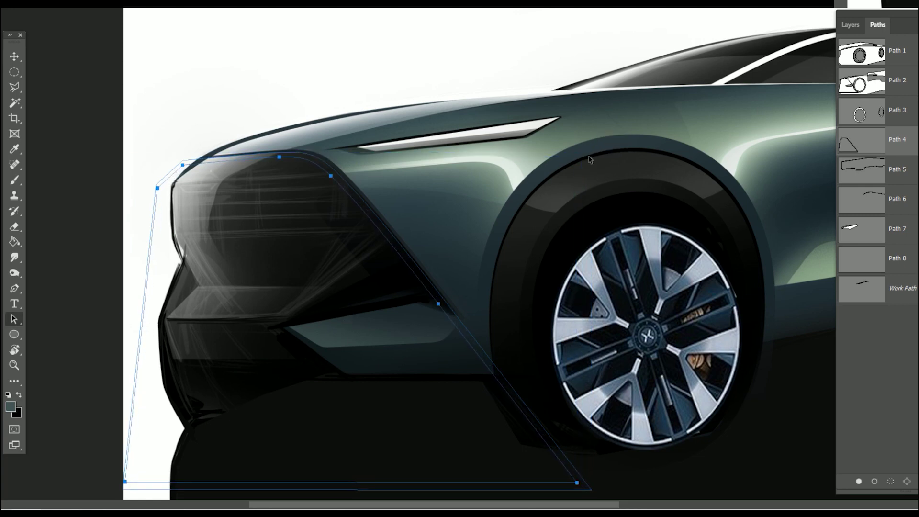
key(ctrl+t)
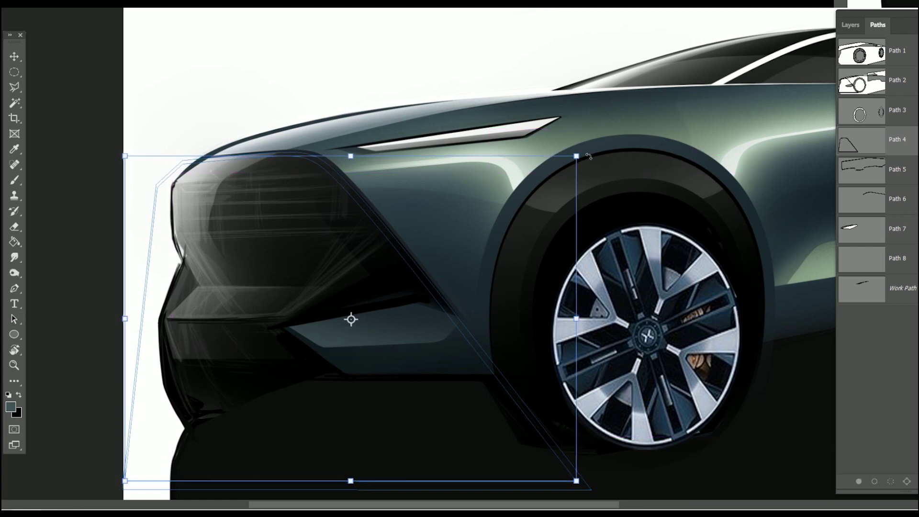
key(Up)
key(Up)
key(Return)
- Adjust Path 4's top and bottom-right anchors so it sits just inside the grille copy
key(ctrl)
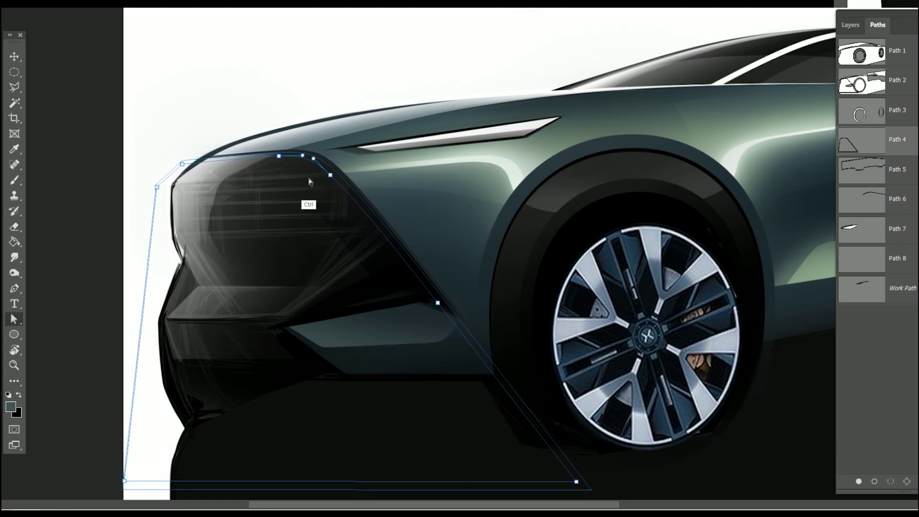
ctrl+click(273, 157)
drag(272, 156, 271, 157)
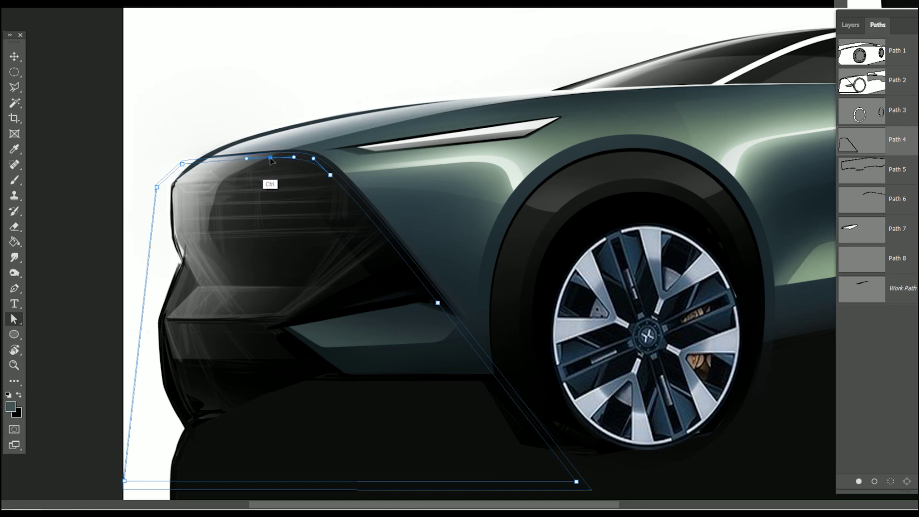
ctrl+click(324, 175)
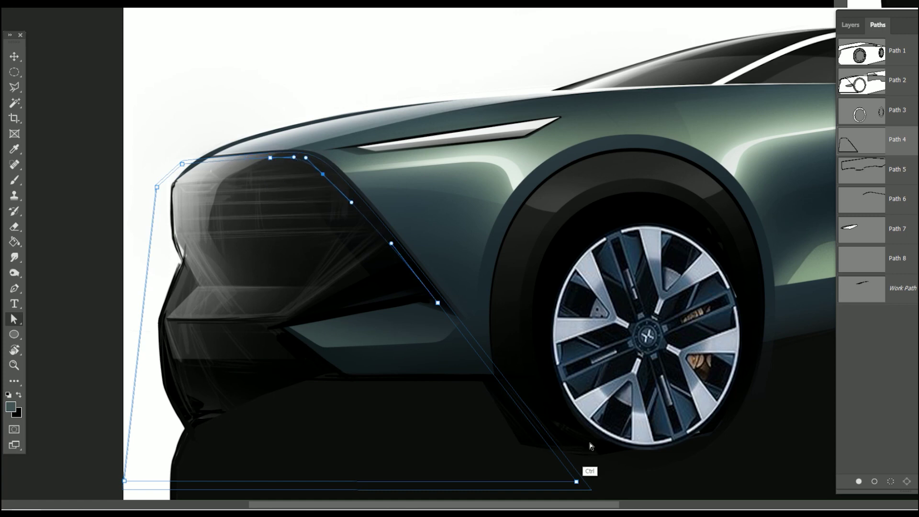
ctrl+click(438, 303)
drag(437, 304, 433, 303)
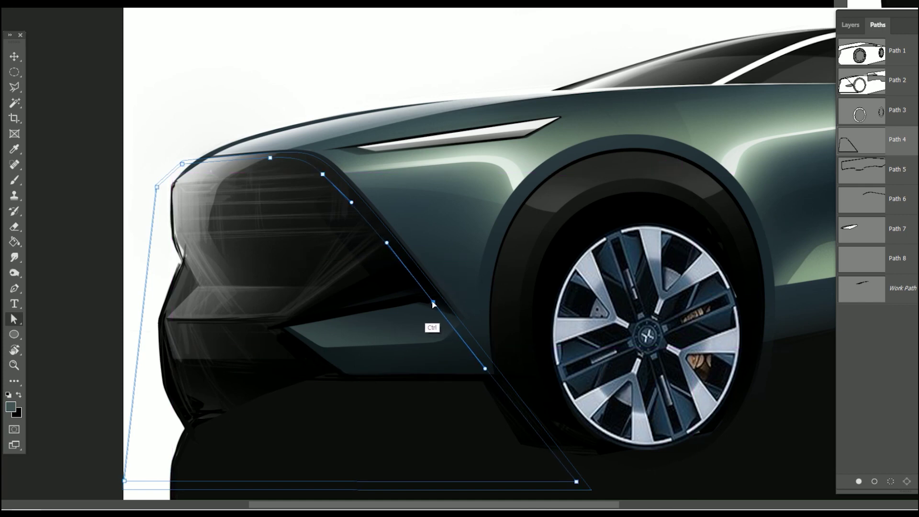
drag(577, 481, 584, 484)
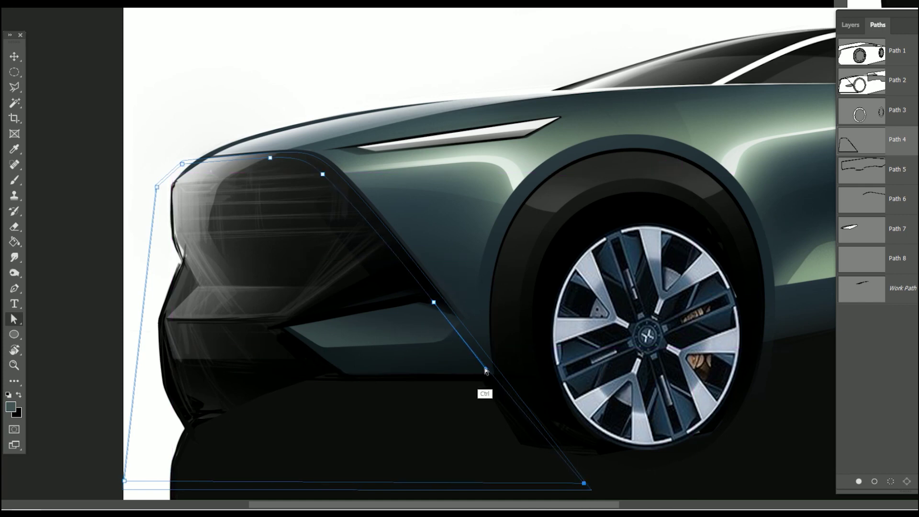
drag(485, 369, 493, 374)
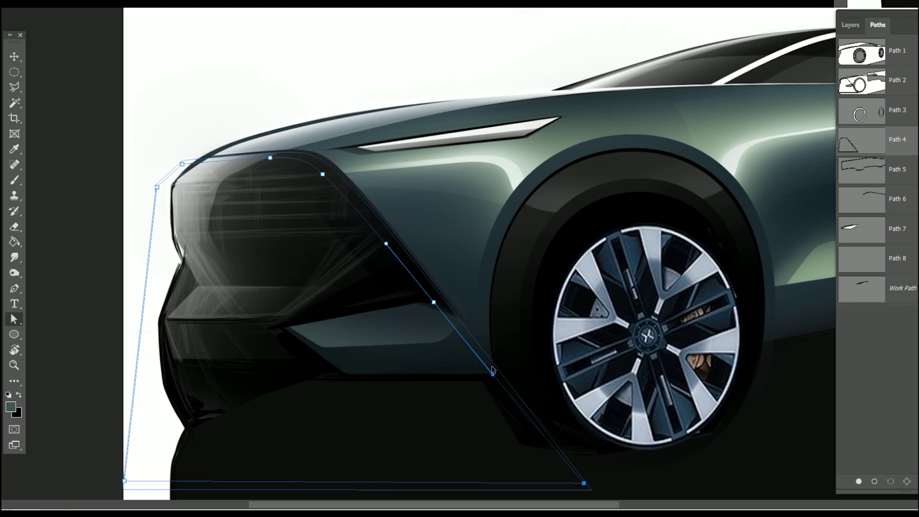
key(Escape)
key(ctrl+t)
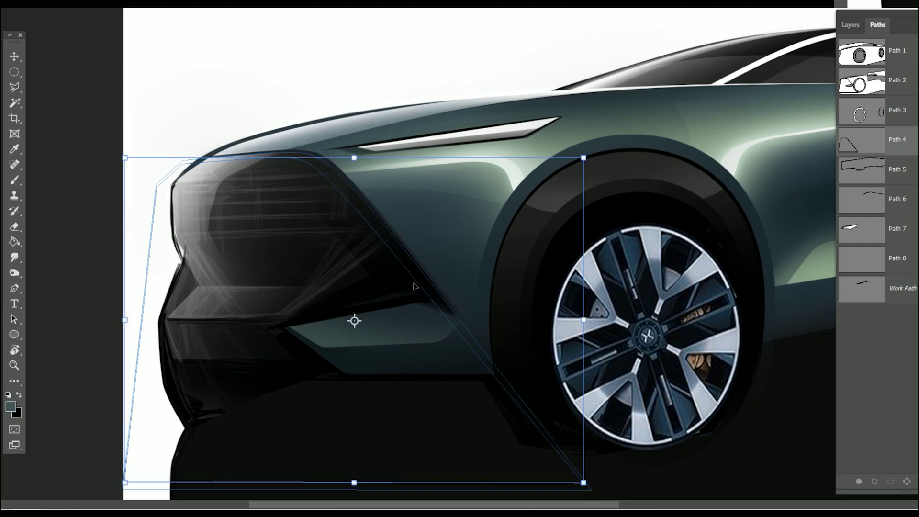
key(Right)
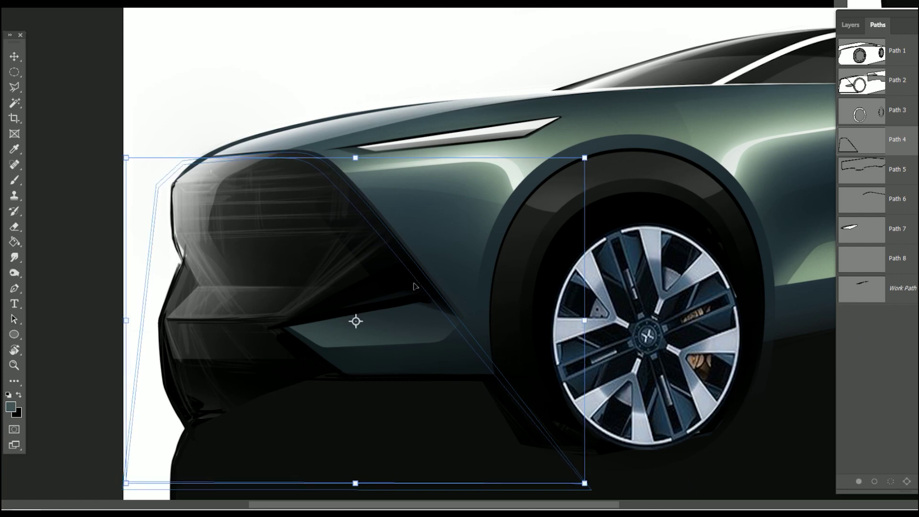
key(Return)
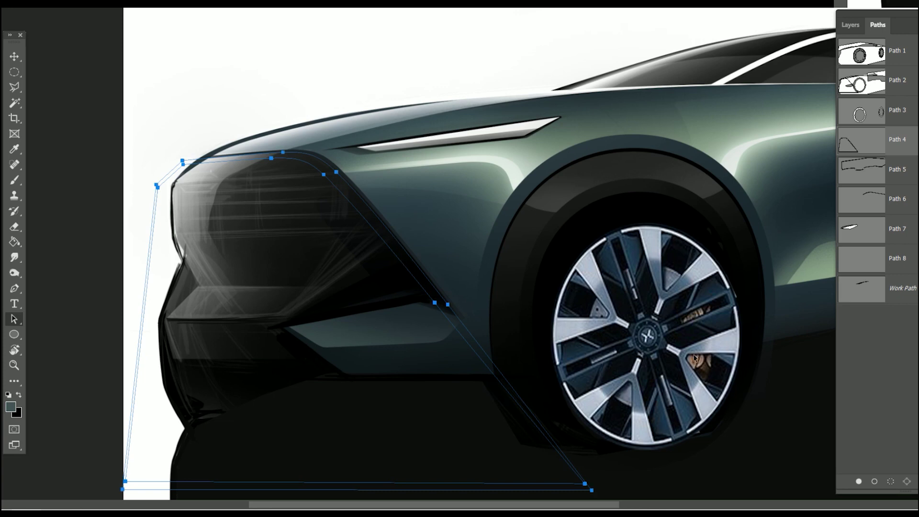
- Load the grille path as a selection on an empty layer with white #ffffff foreground
click(892, 482)
key(F7)
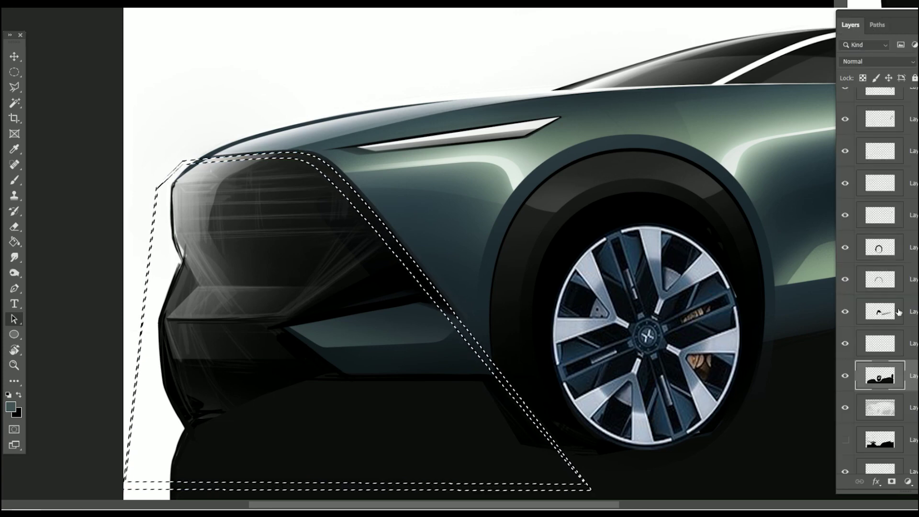
key(ctrl+shift+alt+n)
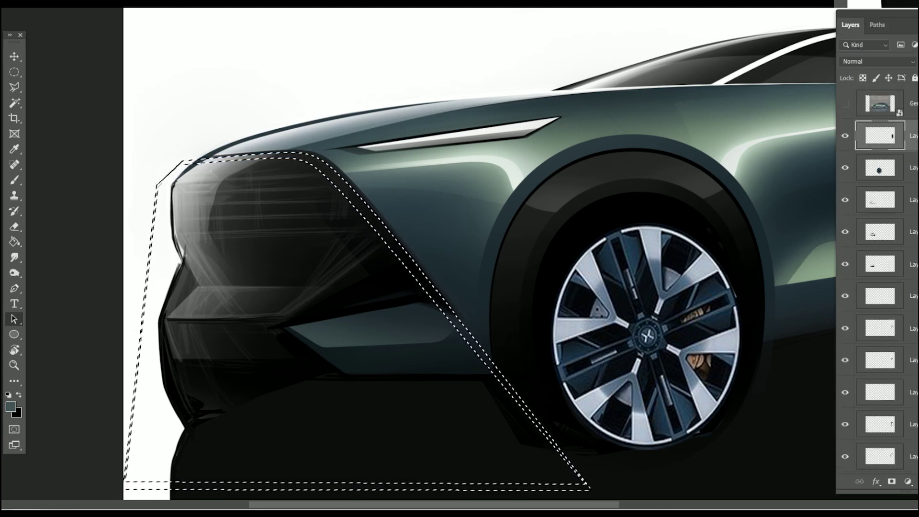
click(10, 407)
text(ffffff)
key(Return)
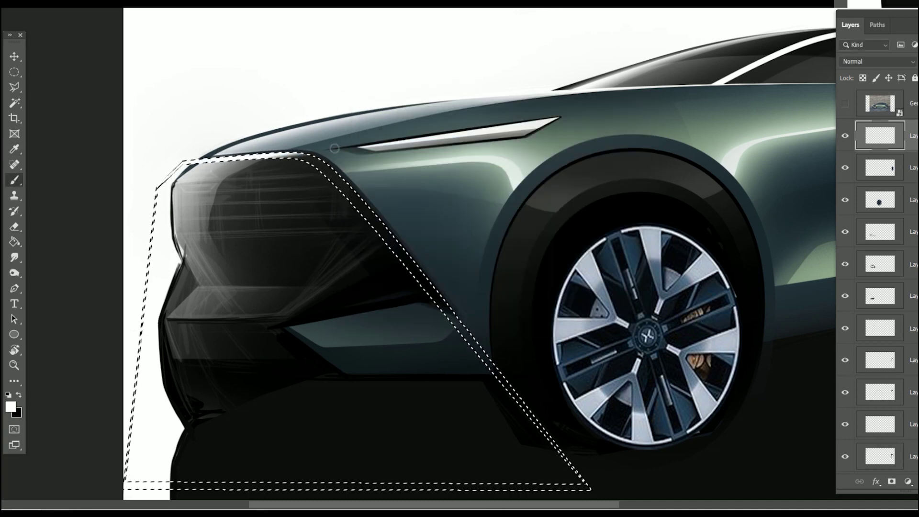
- Paint a white band along the grille's top and diagonal edge with an enlarged soft brush
key(bracketright)
key(bracketright)
key(bracketright)
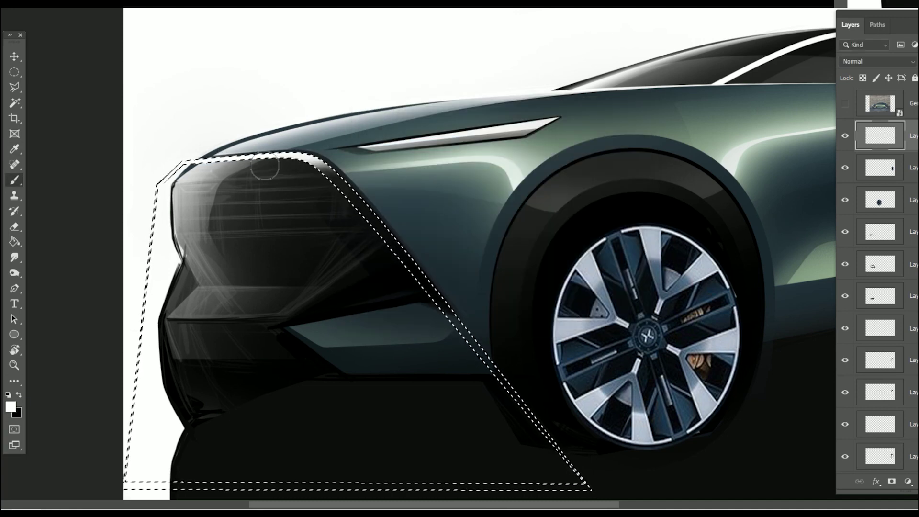
mouse_move(265, 166)
mouse_down()
mouse_move(411, 189)
mouse_move(314, 273)
mouse_move(508, 270)
mouse_up()
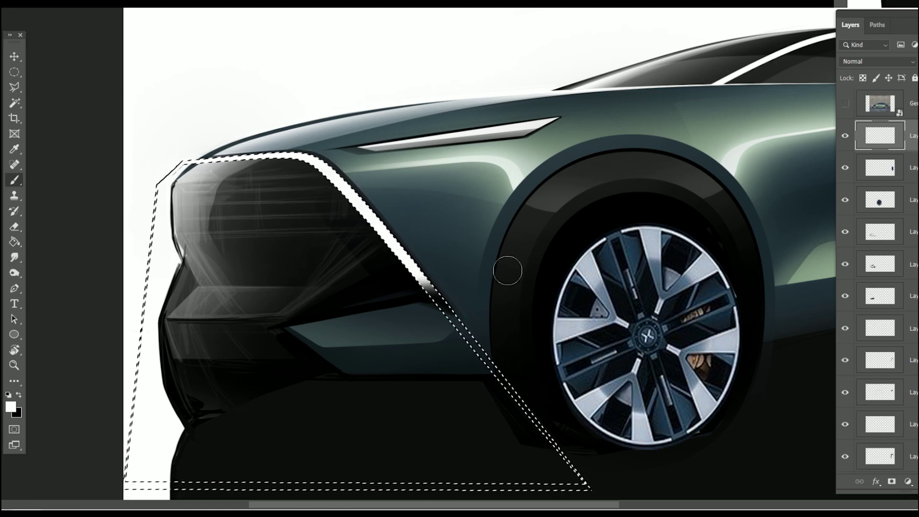
key(bracketright)
key(bracketright)
key(bracketright)
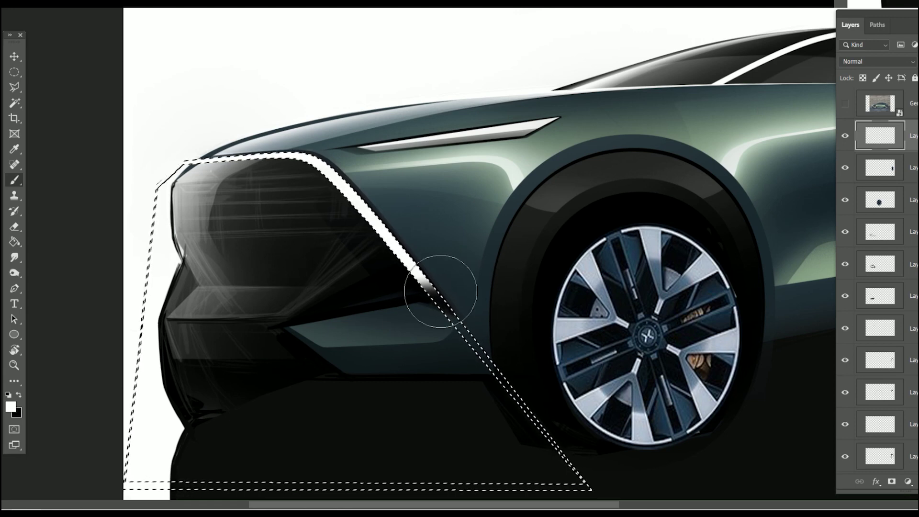
key(bracketright)
key(bracketright)
right_click(436, 278)
double_click(329, 404)
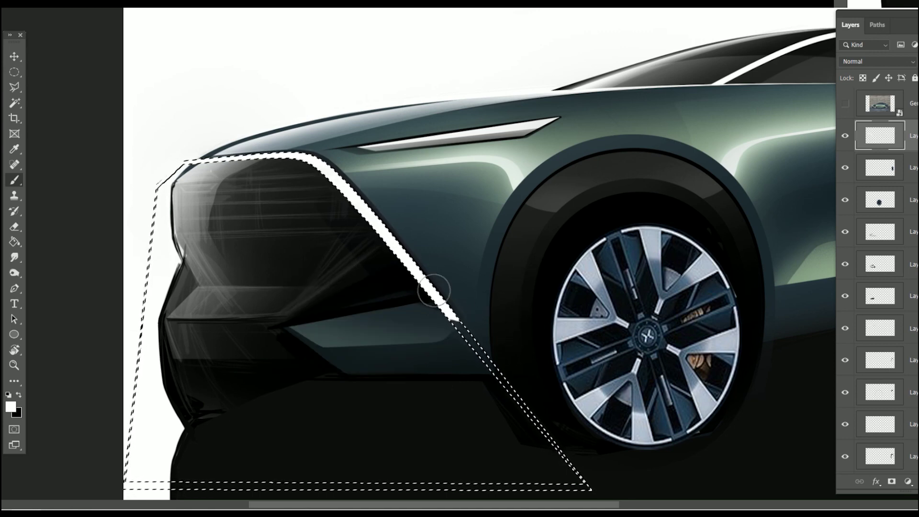
key(ctrl+d)
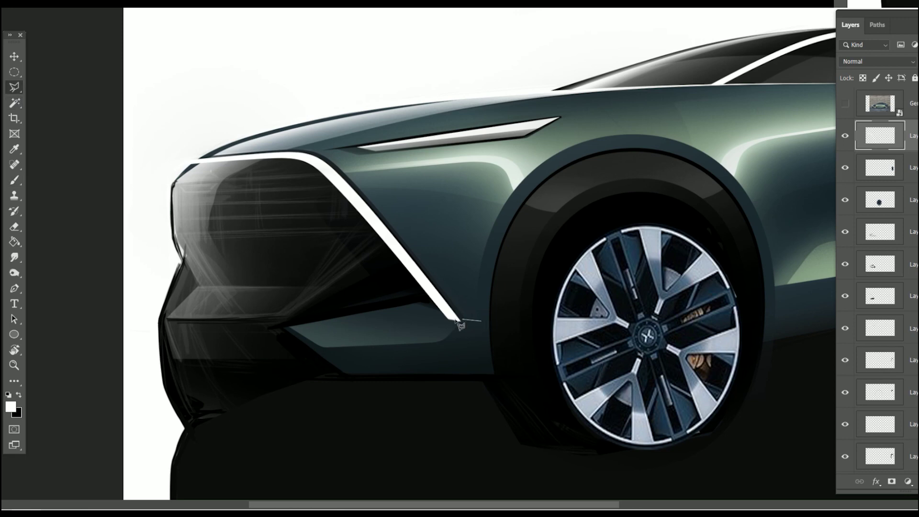
key(Escape)
- Mirror the view so the car faces right and zoom in on its front end
click(422, 354)
double_click(501, 335)
key(ctrl+d)
key(ctrl+minus)
key(ctrl+minus)
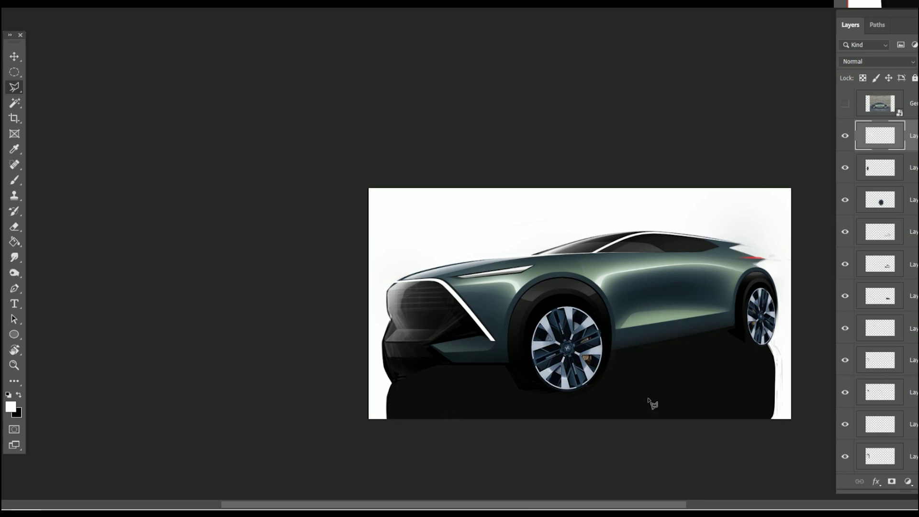
key(ctrl+shift+h)
scroll(656, 398, right, 3)
ctrl+click(642, 376)
ctrl+click(684, 344)
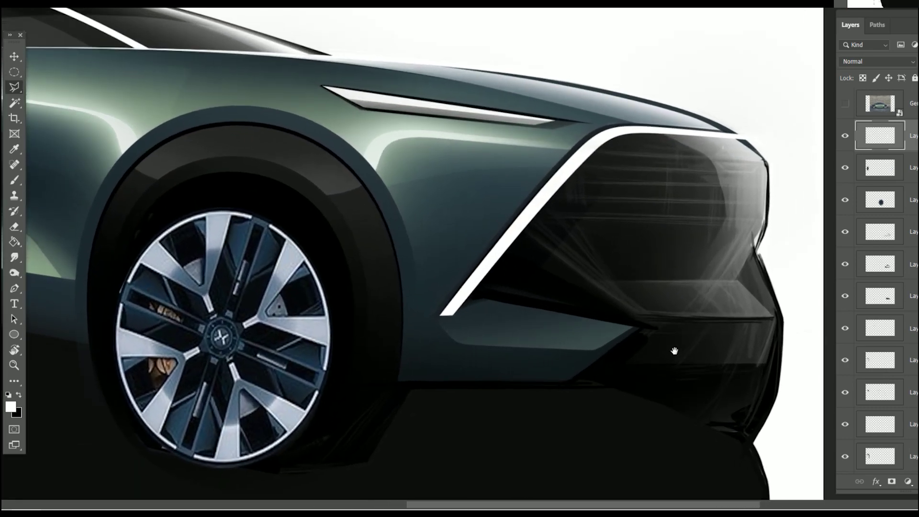
- Select Path 4 in the saved paths list, load it as a selection, then deselect
click(878, 25)
click(881, 140)
key(a)
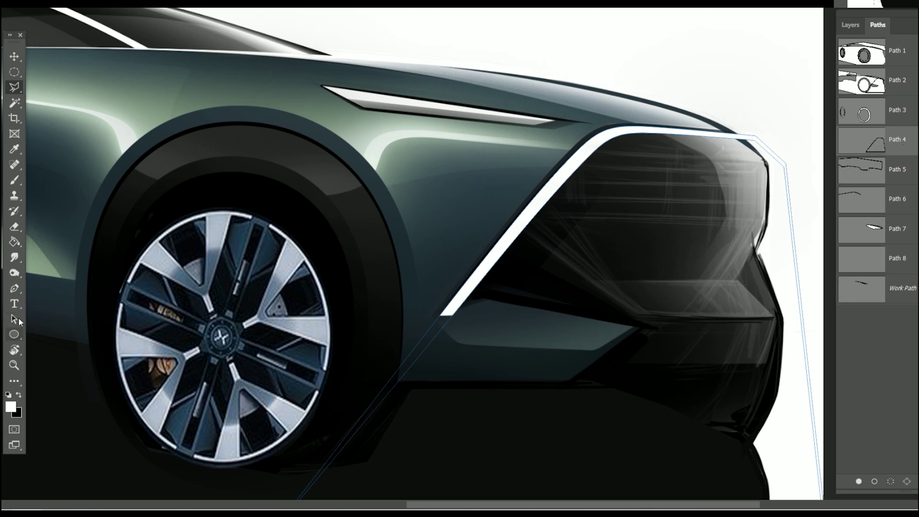
key(ctrl+t)
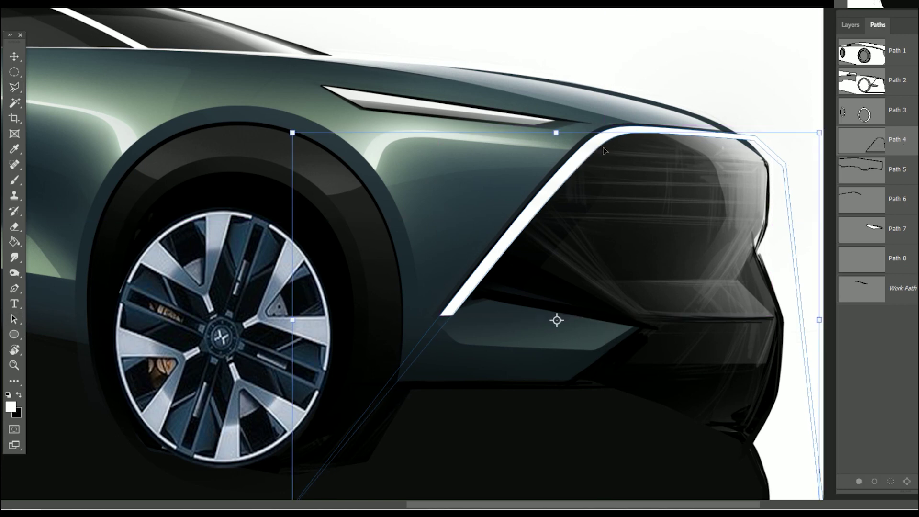
key(Return)
key(ctrl+Return)
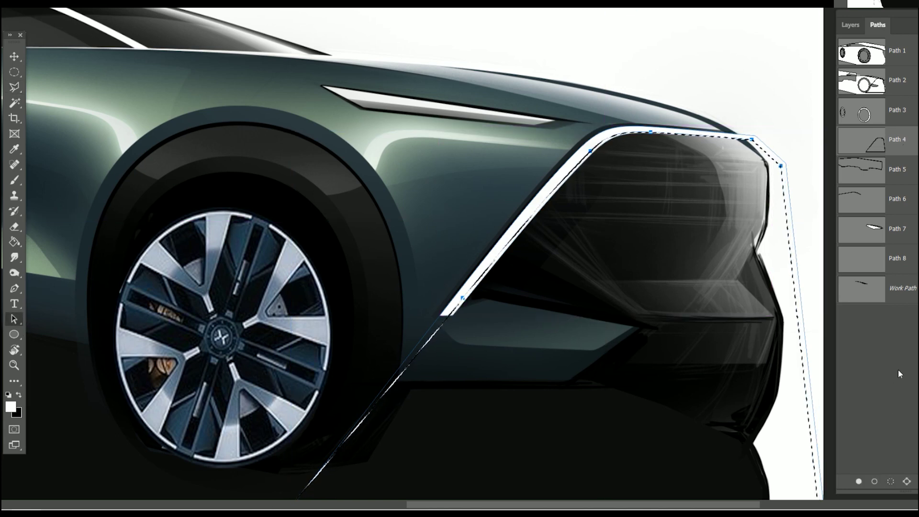
click(900, 392)
key(ctrl+d)
scroll(698, 371, down, 1)
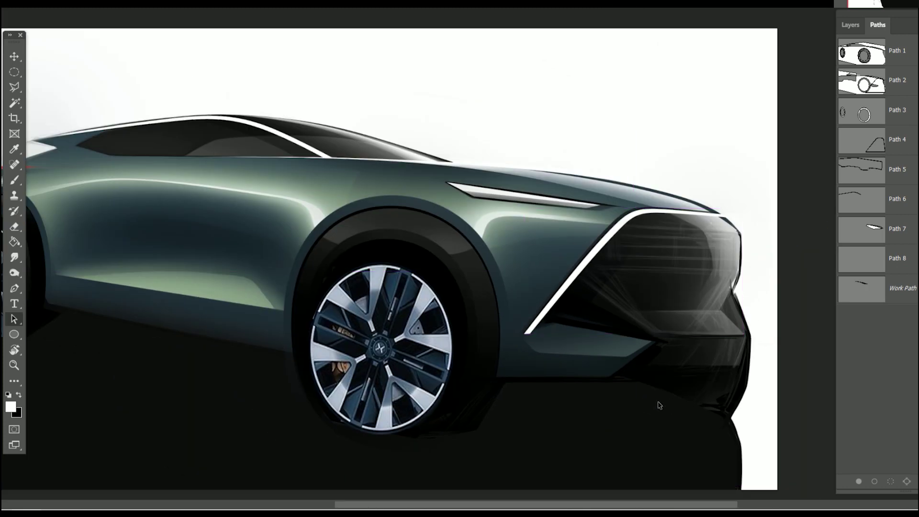
key(ctrl)
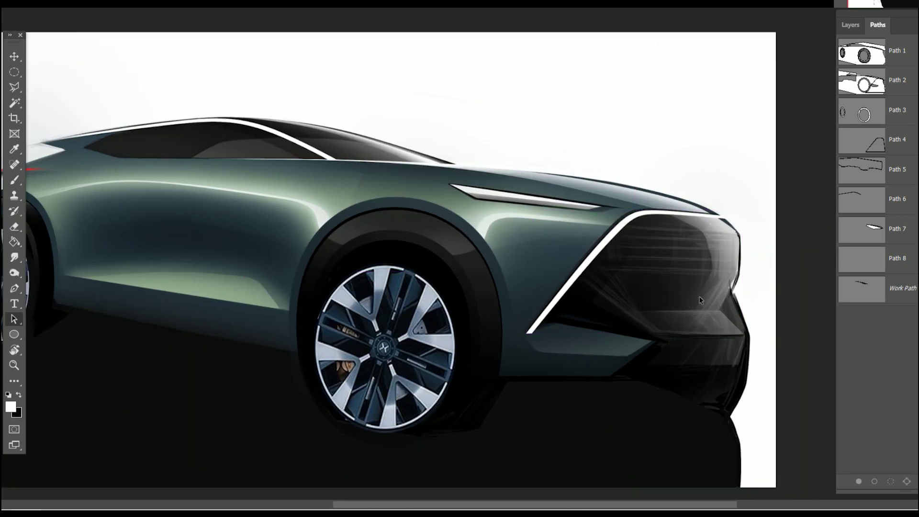
key(ctrl)
- Nudge the grille trim outline Path 4 slightly down and right
scroll(548, 349, up, 3)
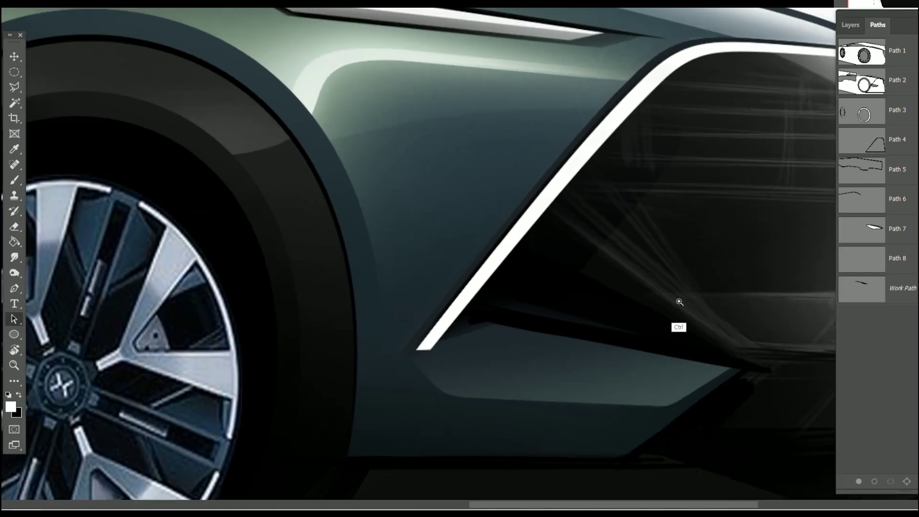
scroll(677, 322, down, 1)
drag(595, 334, 577, 343)
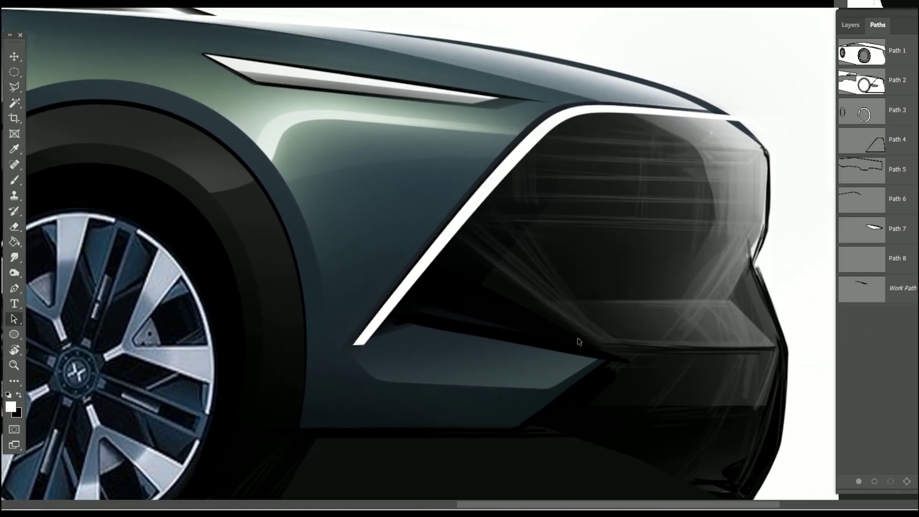
click(862, 69)
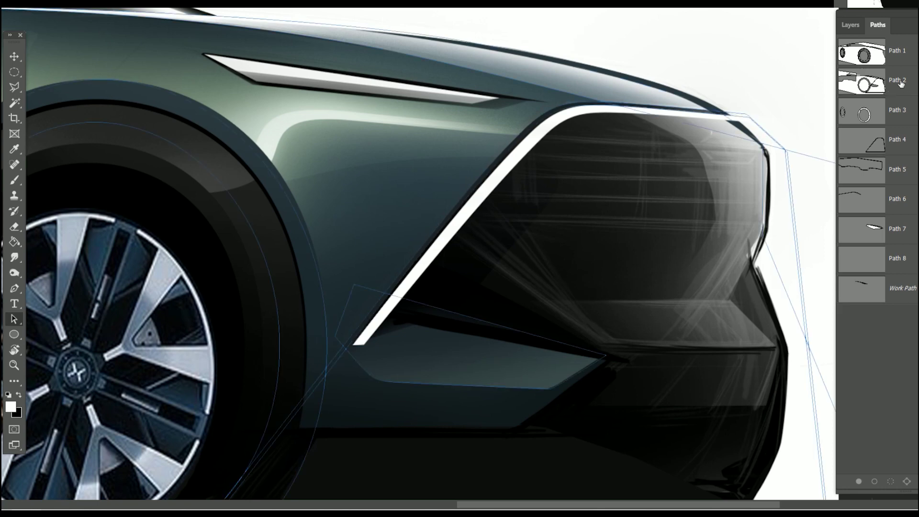
click(899, 228)
click(907, 146)
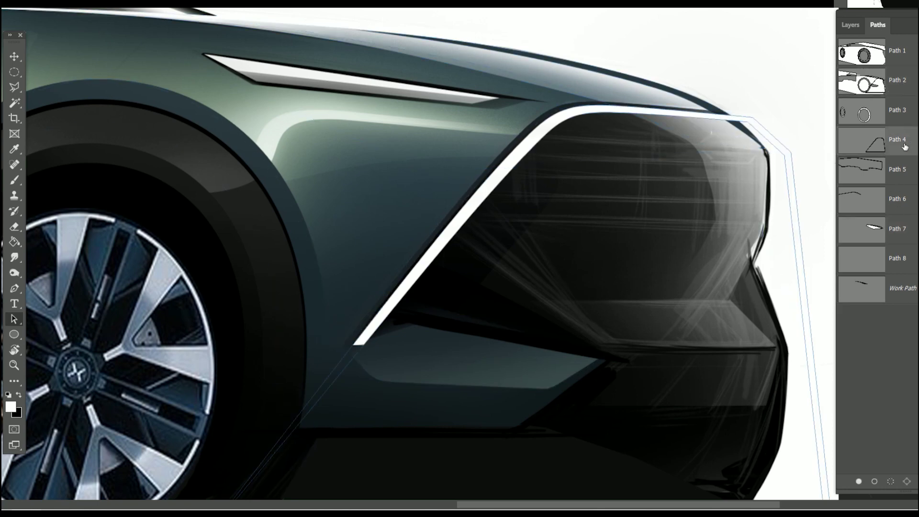
key(ctrl+t)
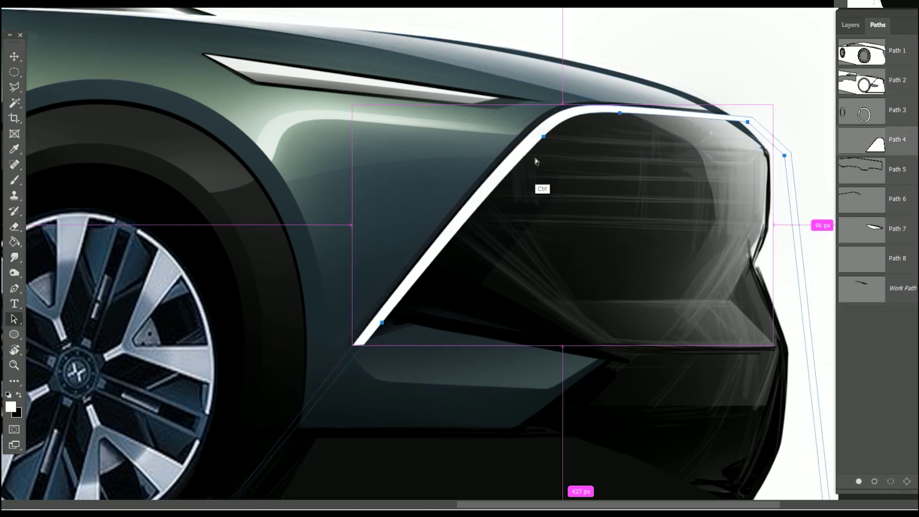
key(Down)
key(Down)
key(Down)
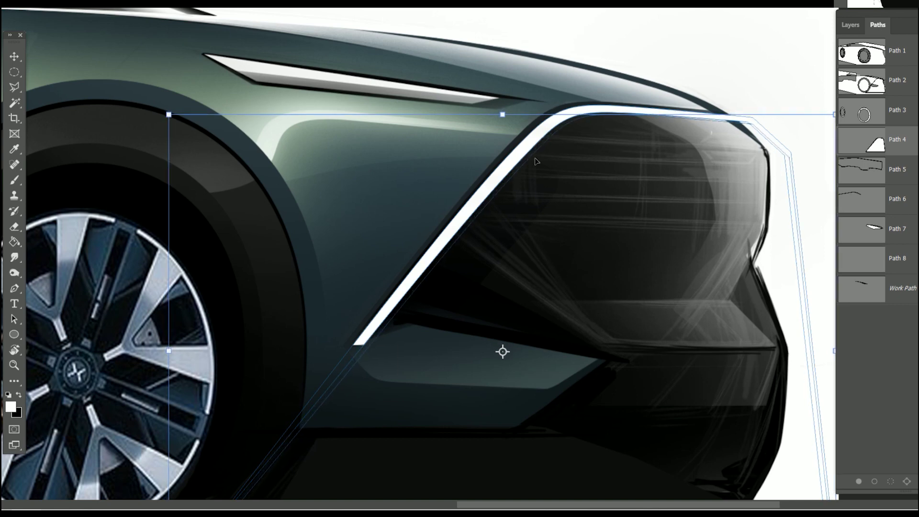
key(Right)
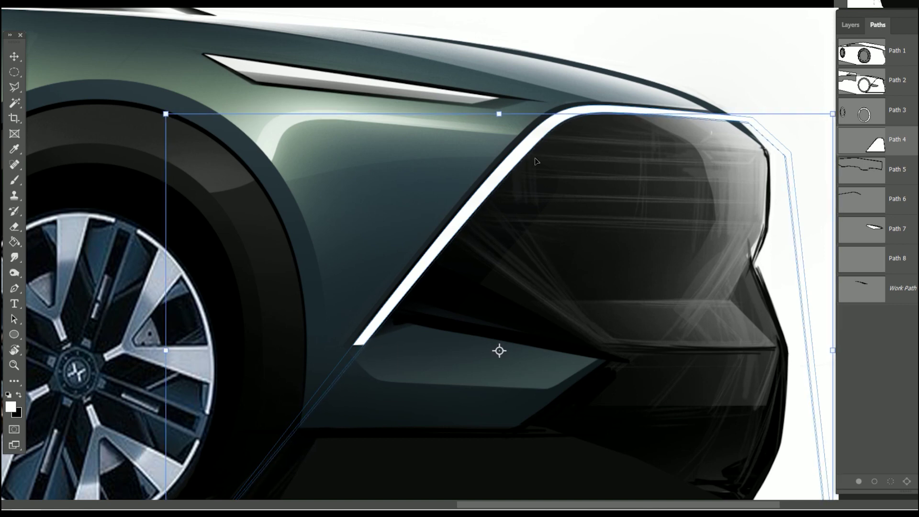
key(Return)
- Load Path 4 as a selection and paint the sampled dark body colour along the trim edge
key(a)
click(891, 481)
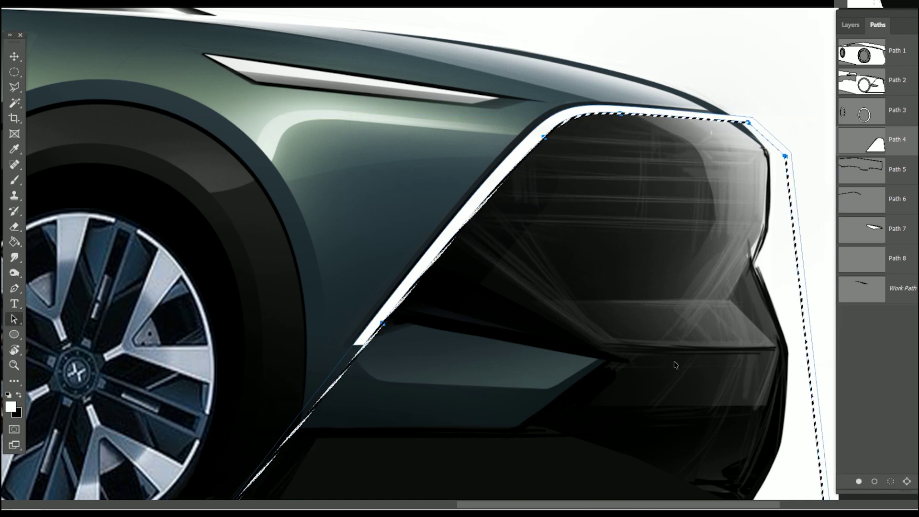
key(i)
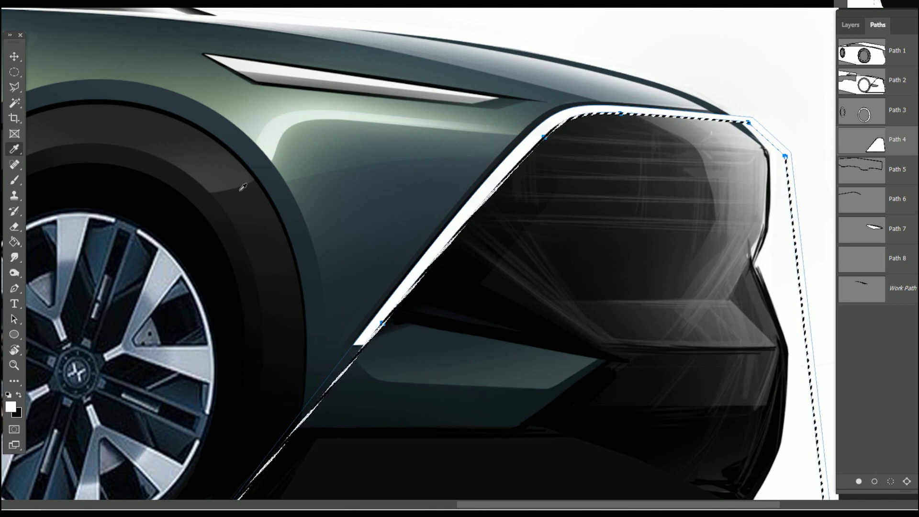
click(239, 185)
key(b)
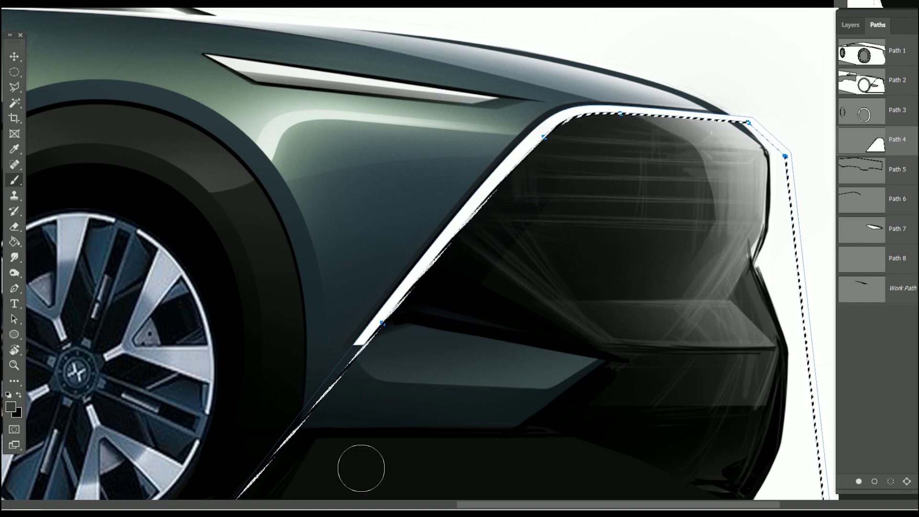
ctrl+click(521, 233)
key(ctrl+minus)
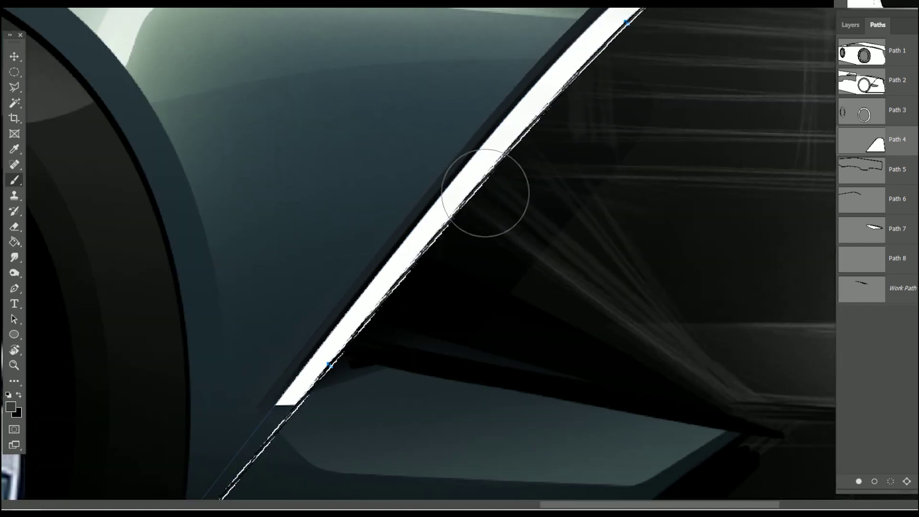
key(ctrl+minus)
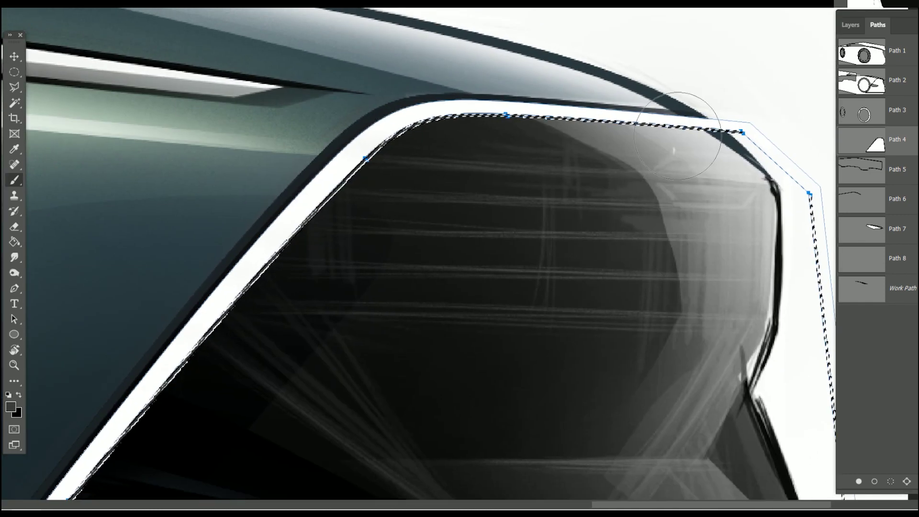
key(ctrl+d)
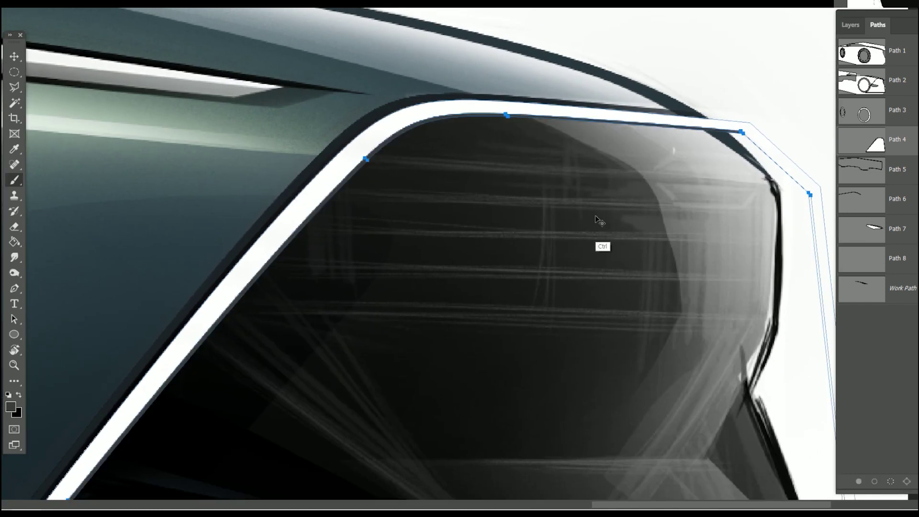
key(Escape)
key(ctrl+minus)
- Erase the white trim's outer tip near the fender with a Hard Round 13 px eraser
key(e)
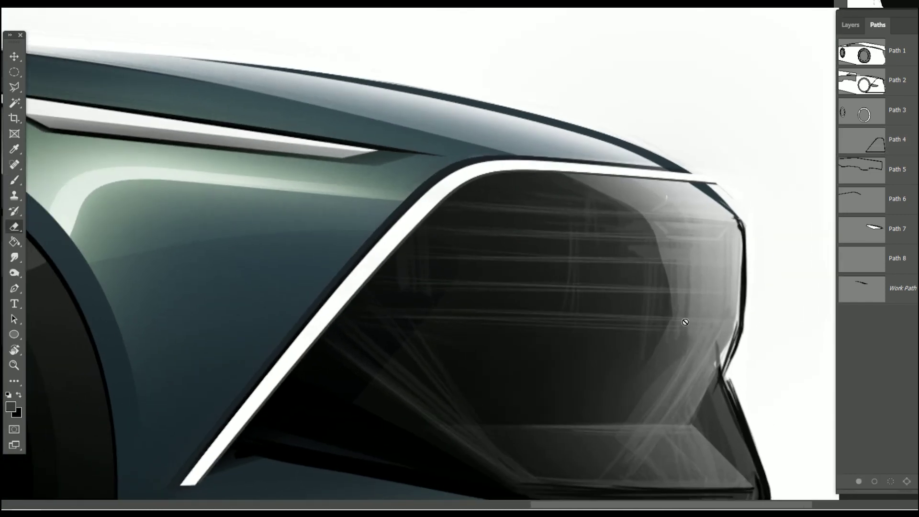
click(850, 24)
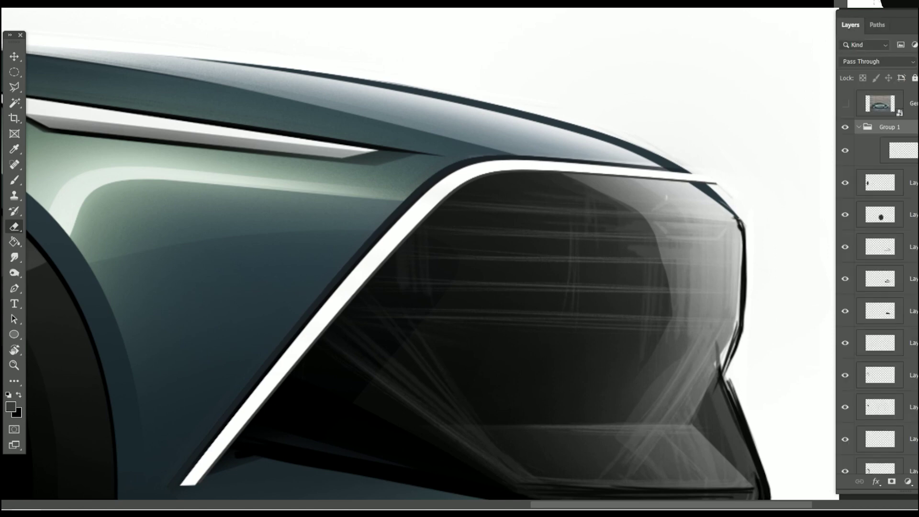
click(845, 150)
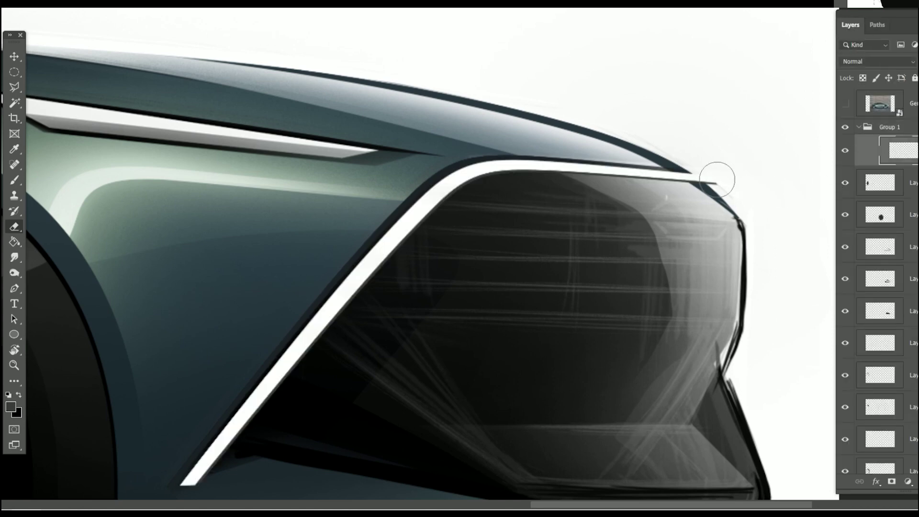
right_click(718, 206)
click(595, 331)
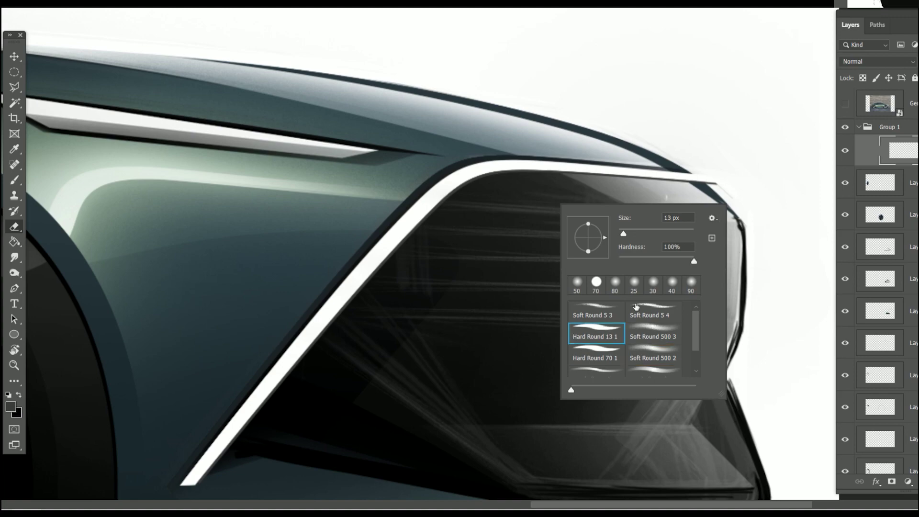
key(Return)
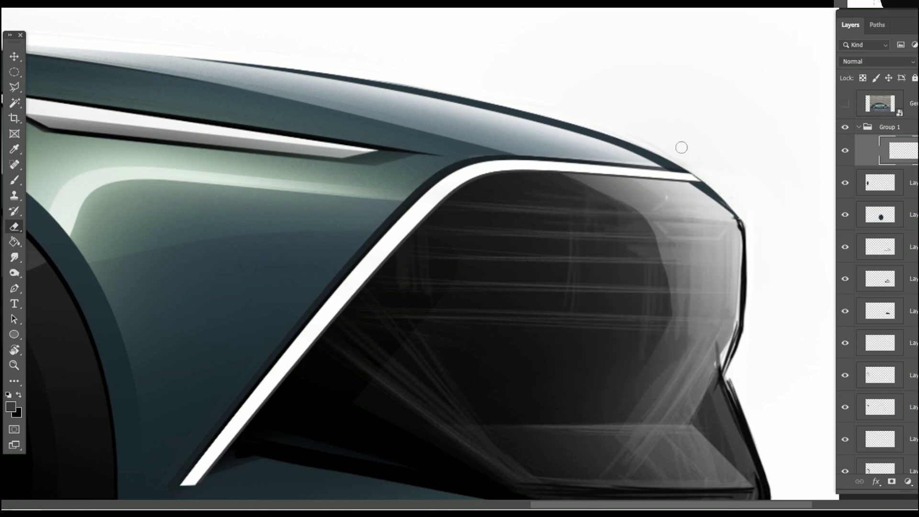
scroll(622, 239, down, 5)
scroll(603, 335, down, 2)
scroll(596, 412, down, 1)
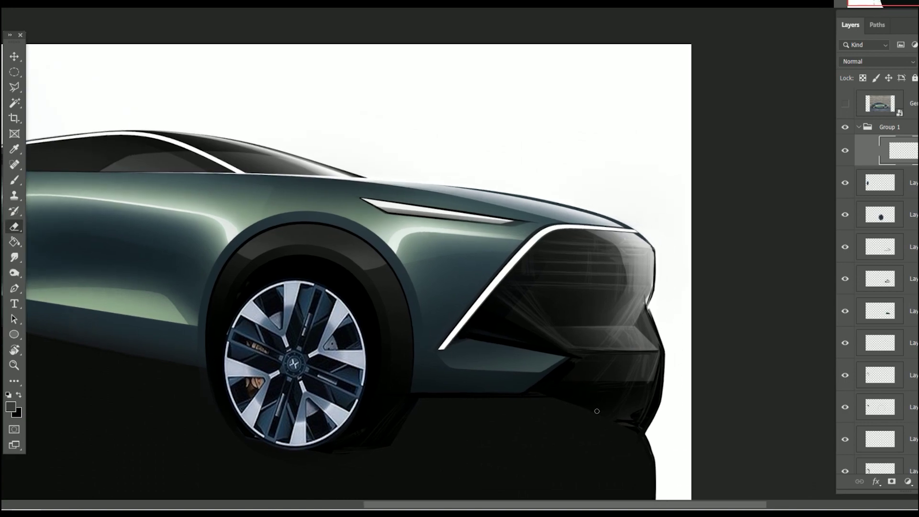
- Flip the canvas back to face left and start a Polygonal Lasso at the trim corner by the headlight
key(ctrl+shift+h)
scroll(431, 268, left, 3)
key(l)
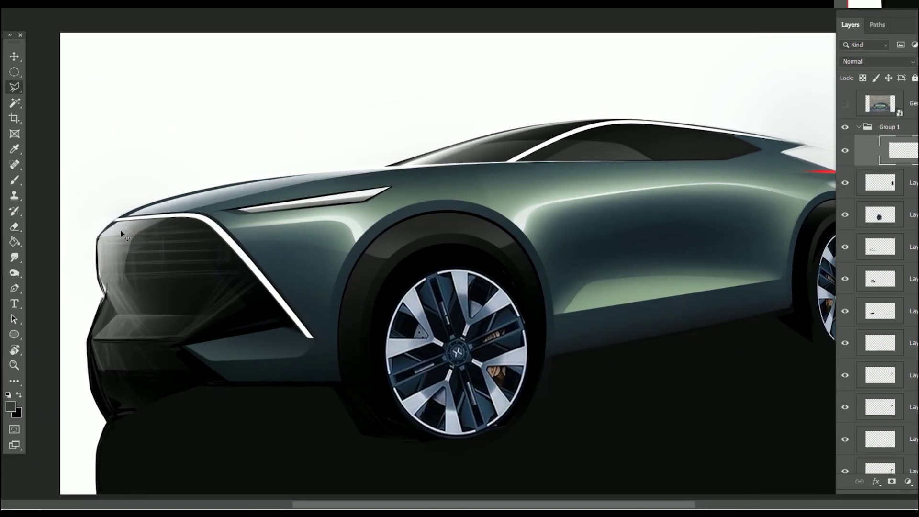
scroll(122, 235, up, 3)
click(328, 188)
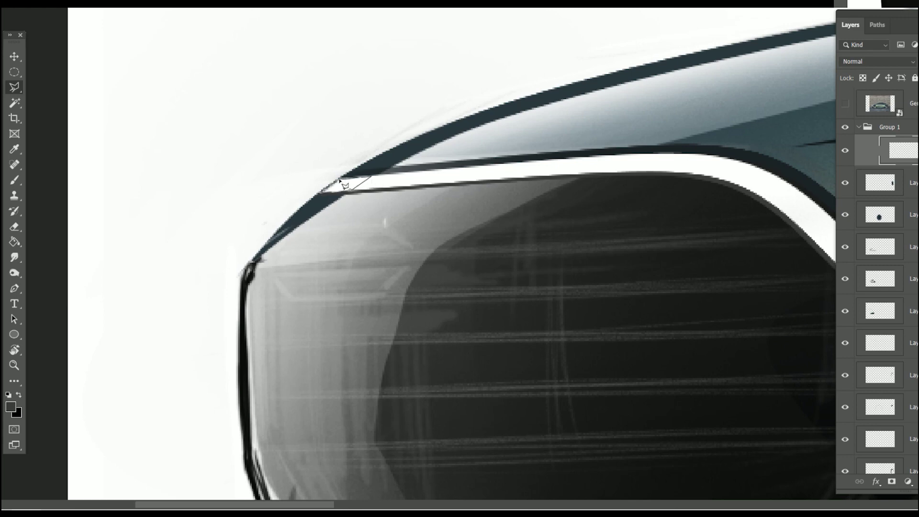
- Paint the grille highlight's left tip black with a small soft round brush, then deselect
key(b)
key(x)
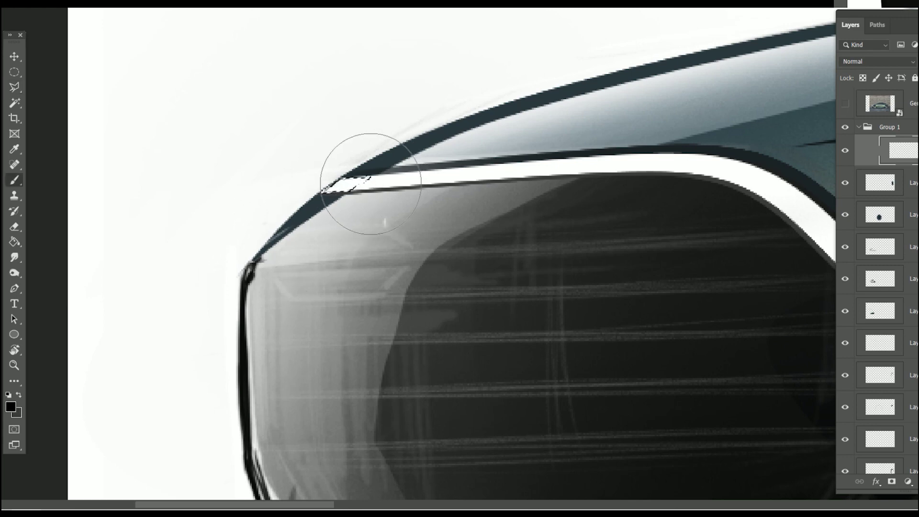
right_click(368, 150)
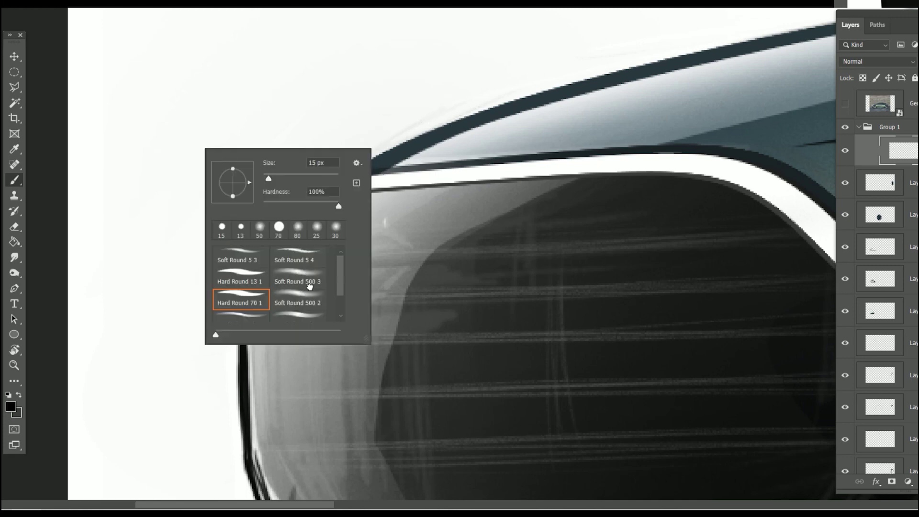
double_click(310, 286)
key(bracketleft)
key(bracketleft)
key(bracketleft)
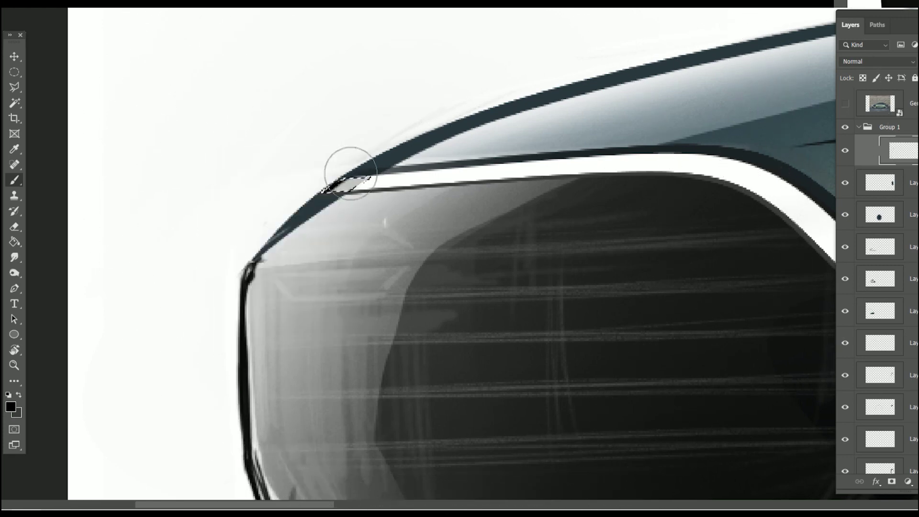
drag(350, 167, 328, 181)
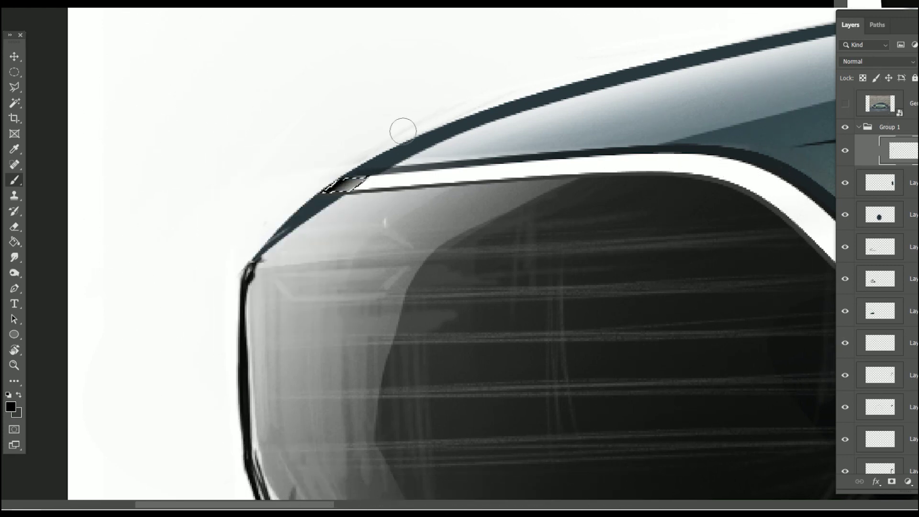
key(ctrl+d)
- Zoom out to view the whole front of the car
scroll(559, 278, down, 5)
drag(551, 359, 408, 420)
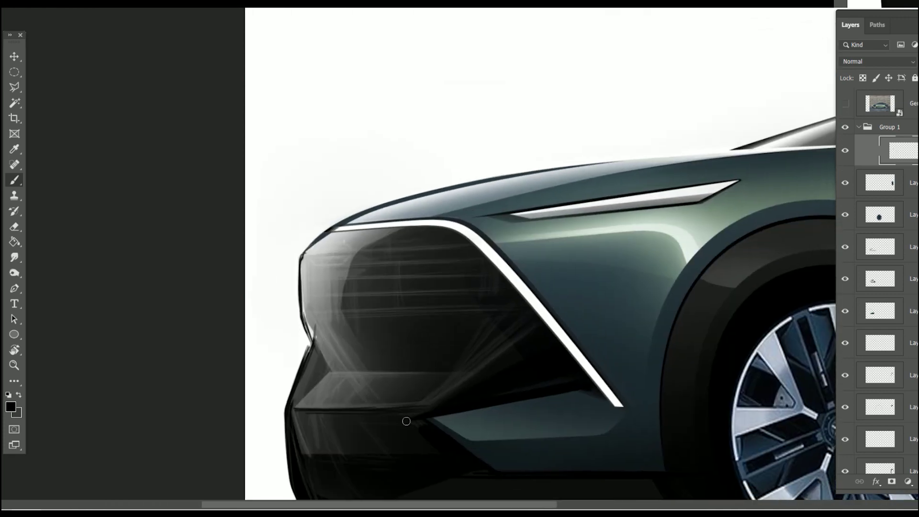
scroll(708, 398, down, 2)
scroll(390, 369, down, 3)
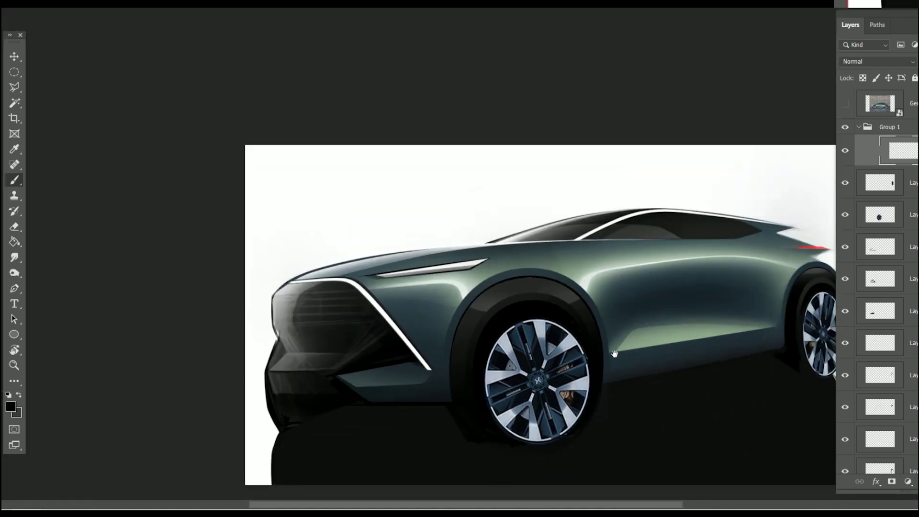
scroll(601, 377, up, 1)
scroll(612, 359, up, 2)
- Select an area above the taillight and paint it white with an enlarged soft brush
click(15, 88)
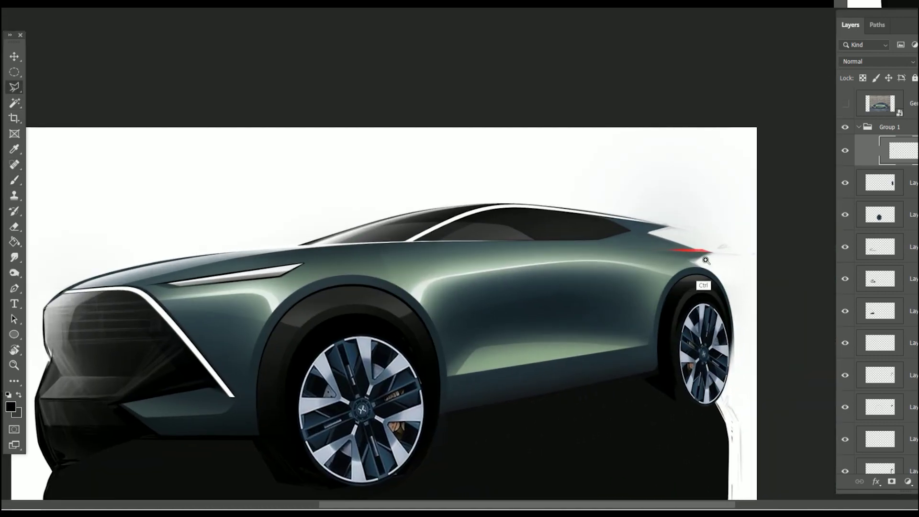
scroll(741, 238, up, 3)
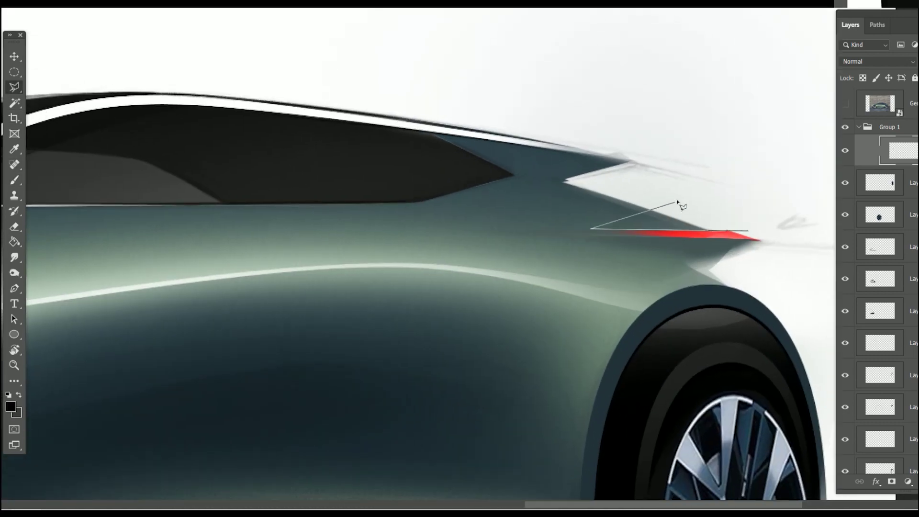
click(18, 407)
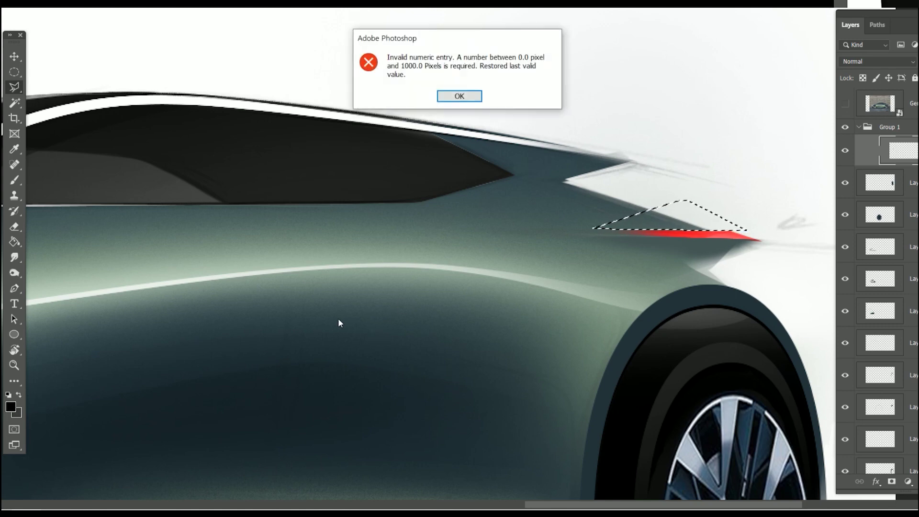
key(Return)
click(614, 128)
key(b)
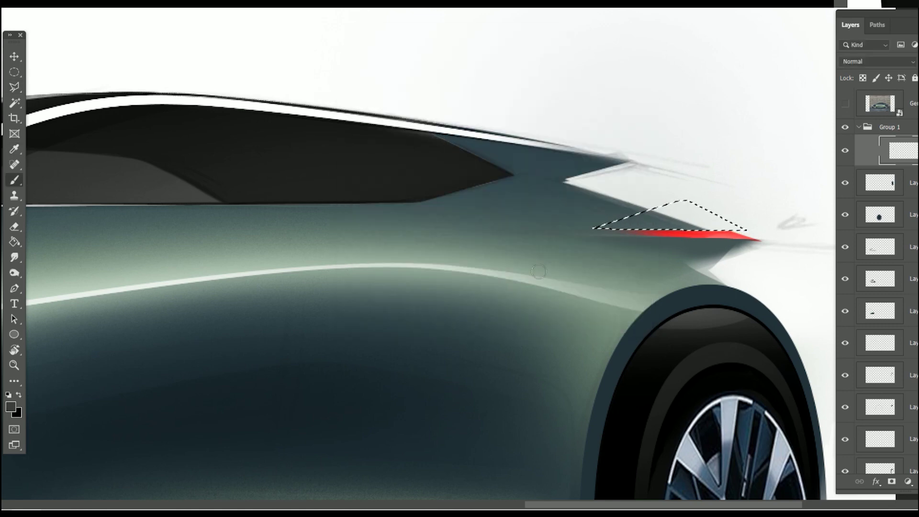
click(10, 407)
click(347, 135)
click(613, 129)
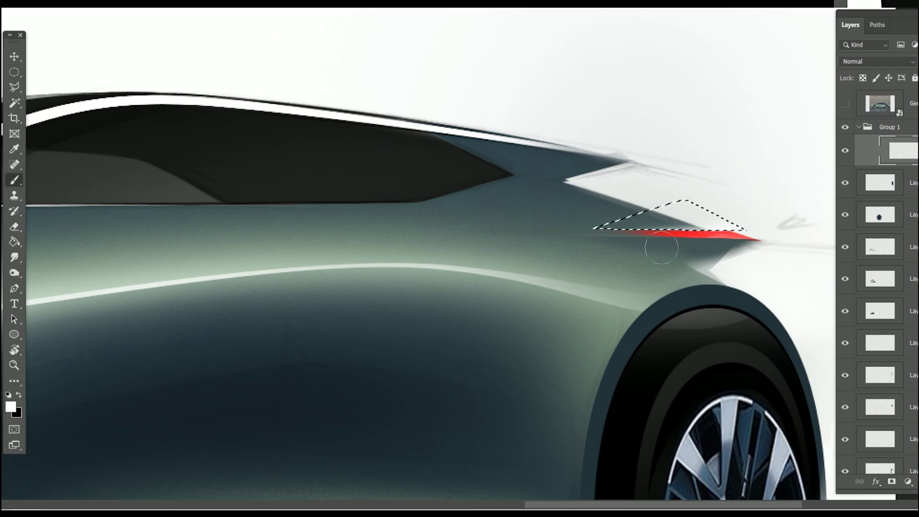
key(bracketright)
key(bracketright)
key(bracketright)
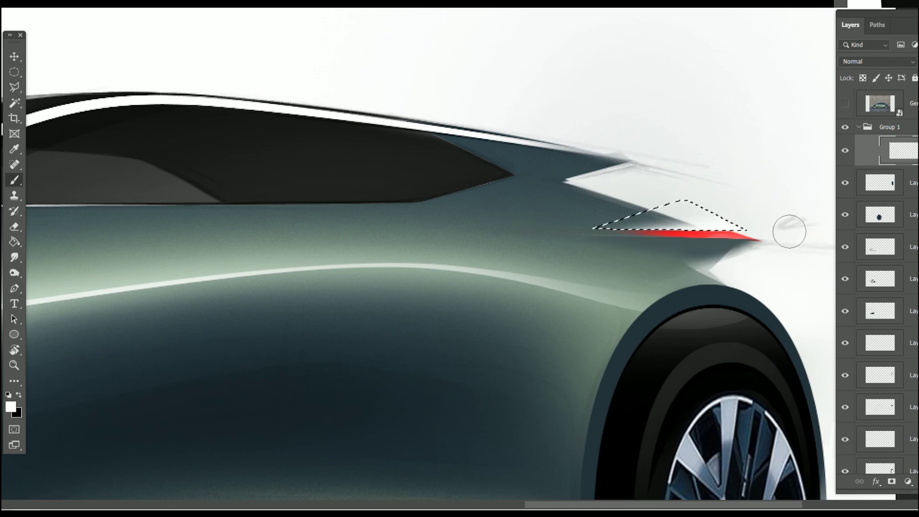
key(ctrl+d)
- Trace a triangular selection at the taillight tip, paint it white, and deselect
drag(620, 335, 530, 374)
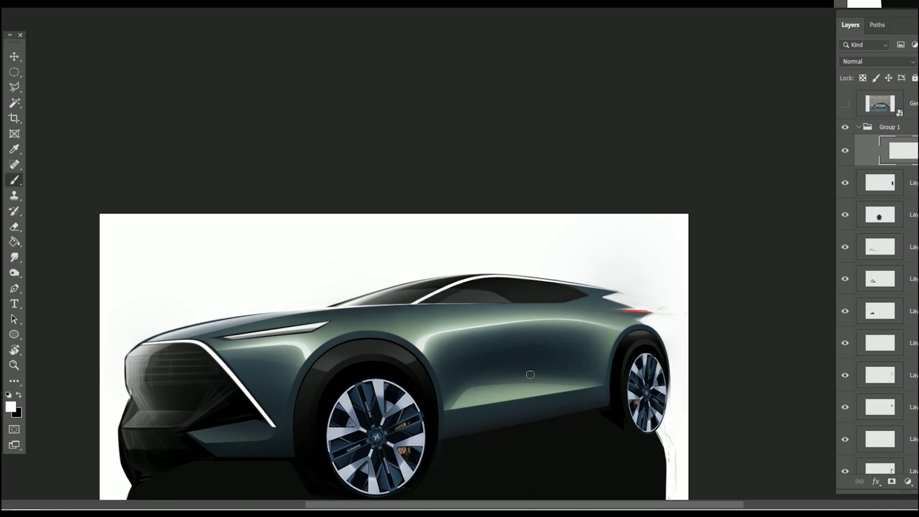
drag(628, 291, 699, 318)
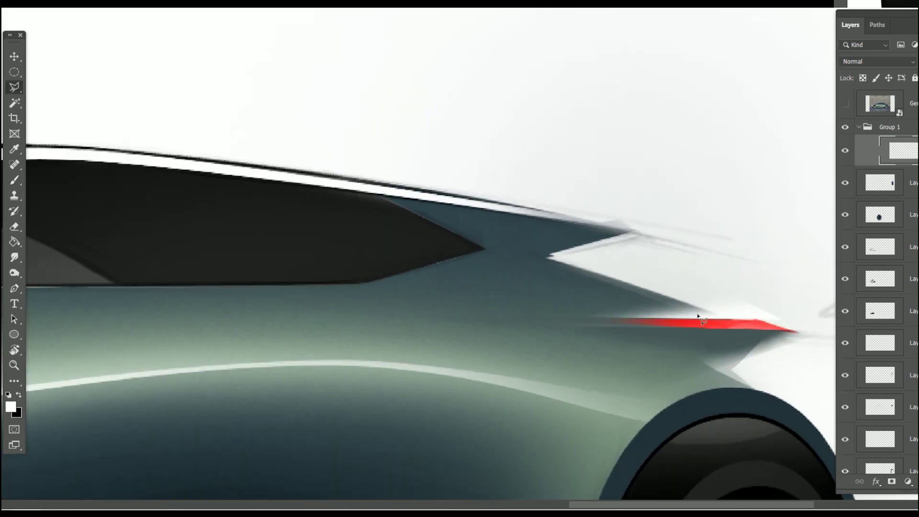
click(800, 323)
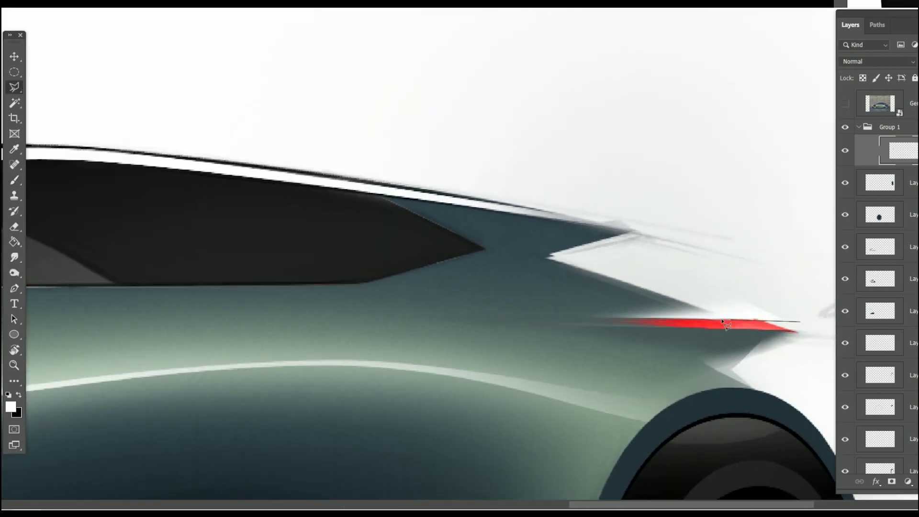
click(491, 316)
click(714, 283)
click(784, 317)
key(b)
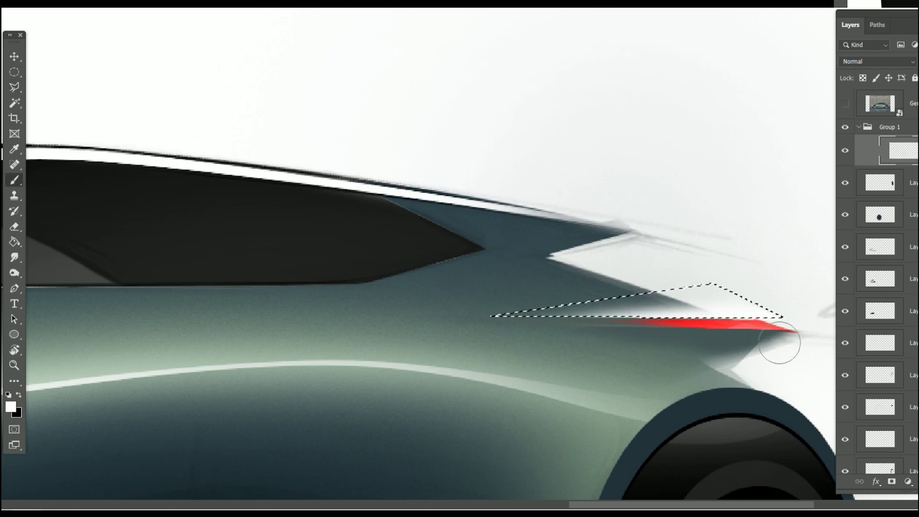
key(ctrl+d)
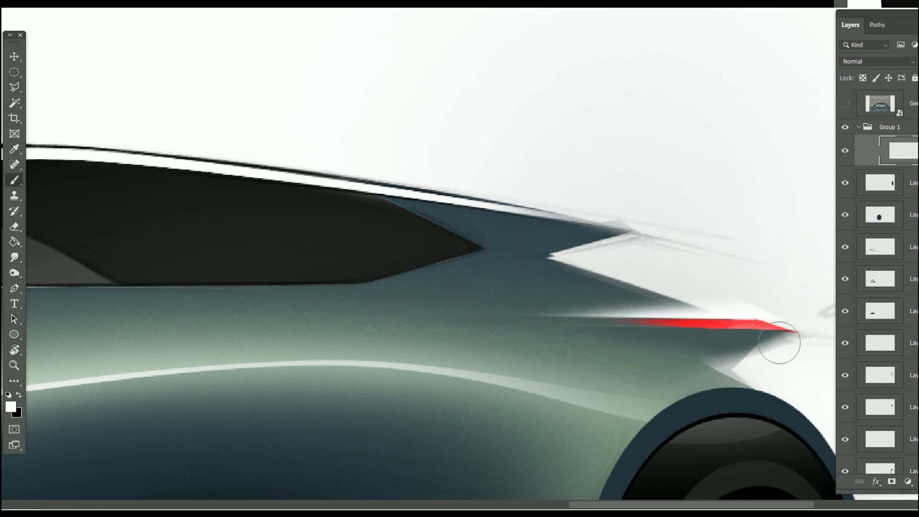
key(ctrl+minus)
key(ctrl+minus)
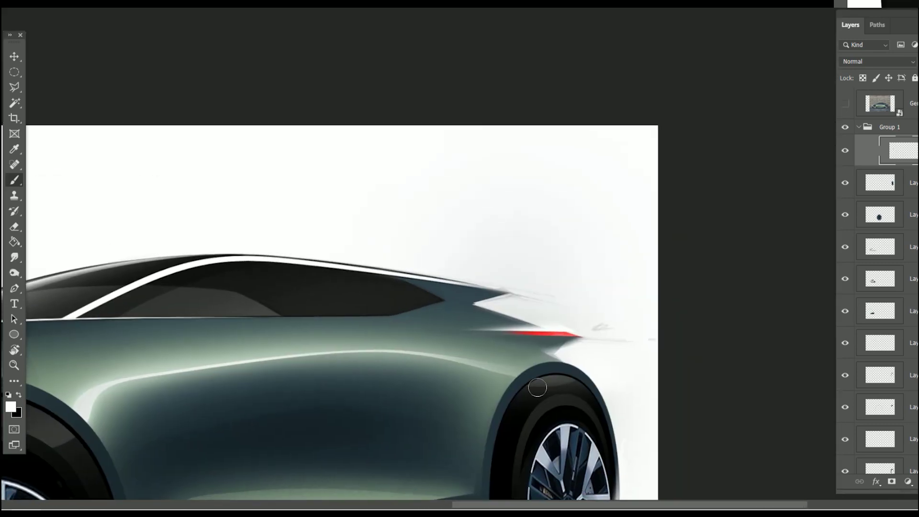
scroll(570, 335, up, 3)
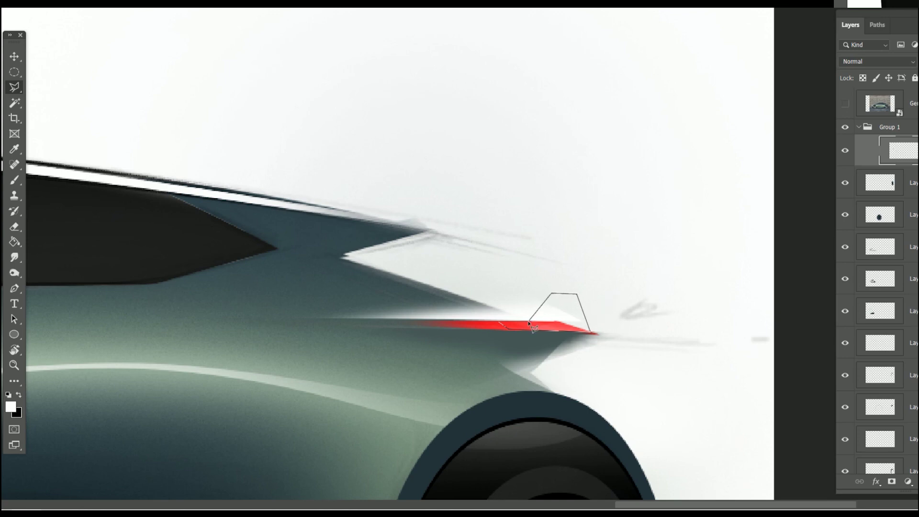
- Paint the selected block over the taillight tip solid red, deselect, and zoom to fit
key(b)
alt+click(515, 326)
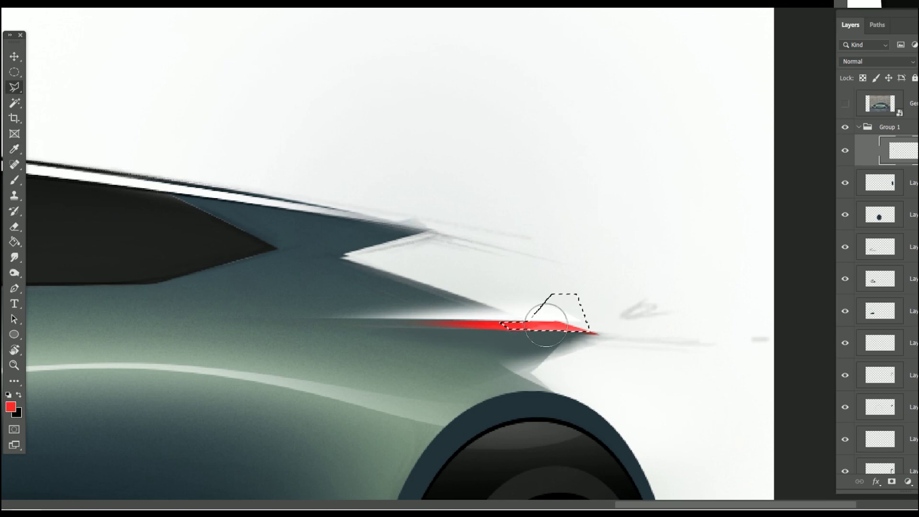
drag(570, 309, 529, 325)
key(ctrl+d)
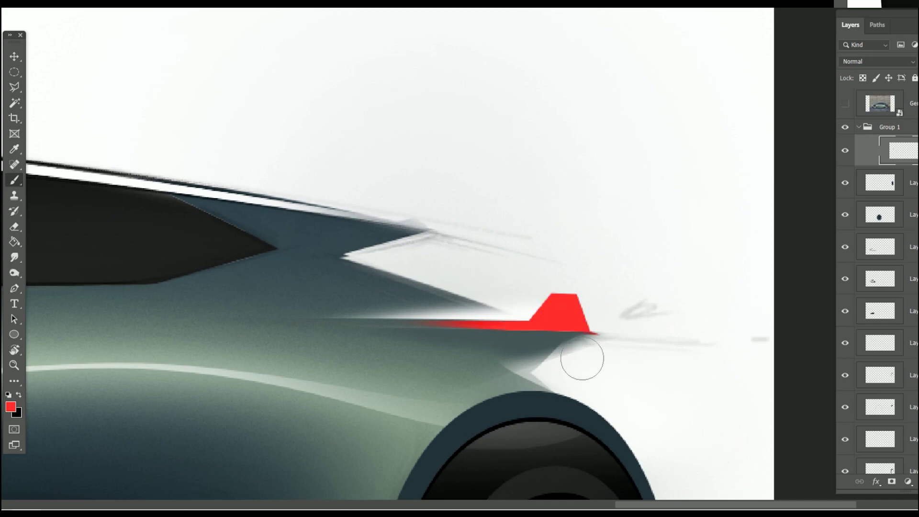
mouse_move(581, 359)
mouse_down()
mouse_move(516, 404)
mouse_move(495, 432)
mouse_move(667, 384)
mouse_move(759, 172)
mouse_up()
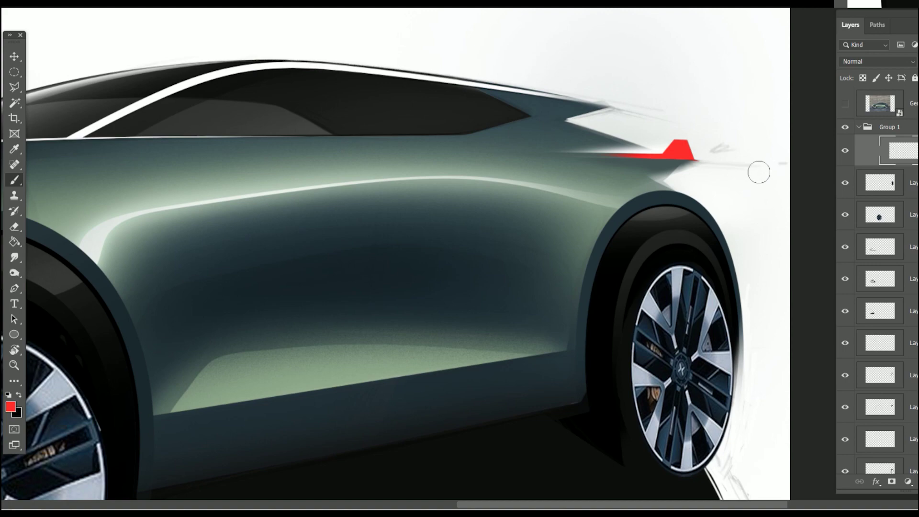
key(ctrl+0)
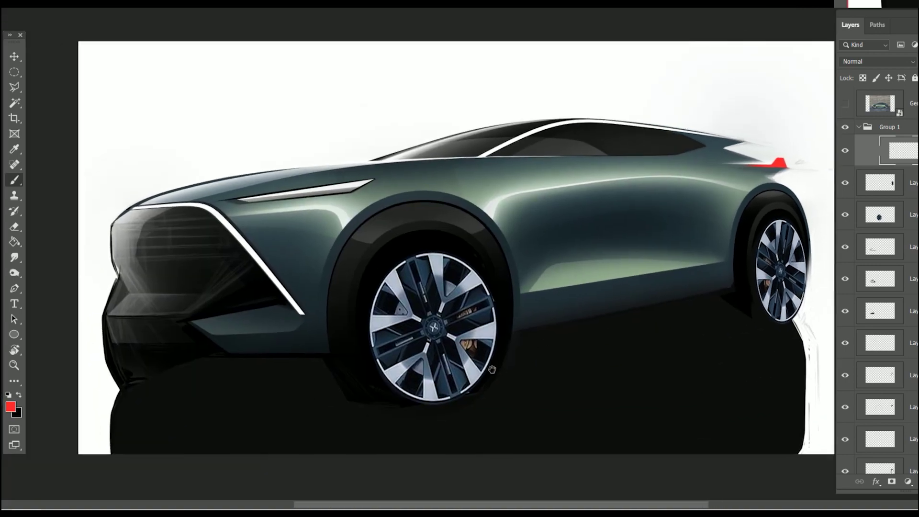
- Show Path 4 and load it as a selection along the grille edge
drag(491, 369, 496, 368)
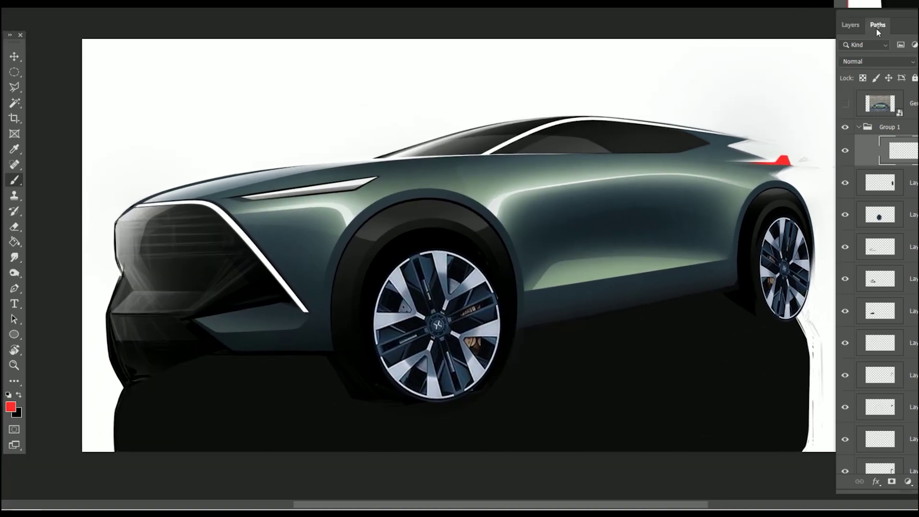
click(878, 25)
click(899, 144)
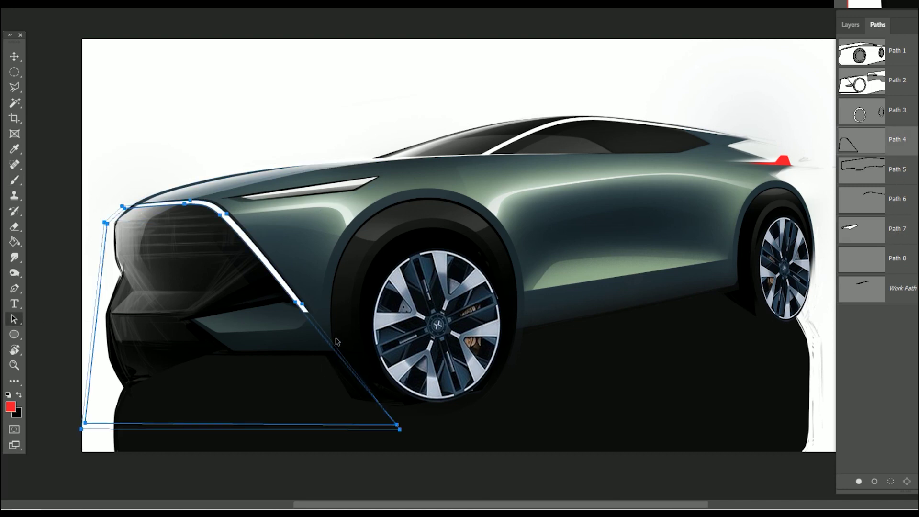
click(891, 481)
scroll(287, 268, up, 4)
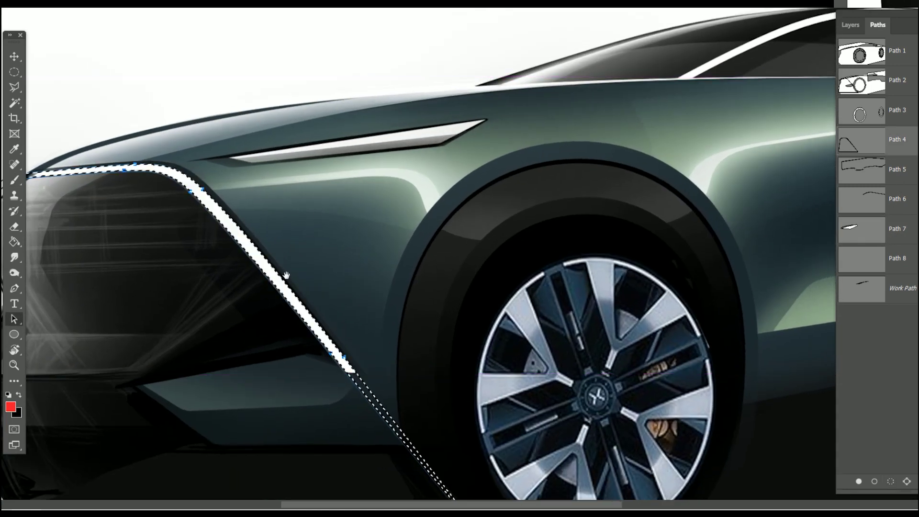
drag(632, 288, 909, 259)
click(851, 24)
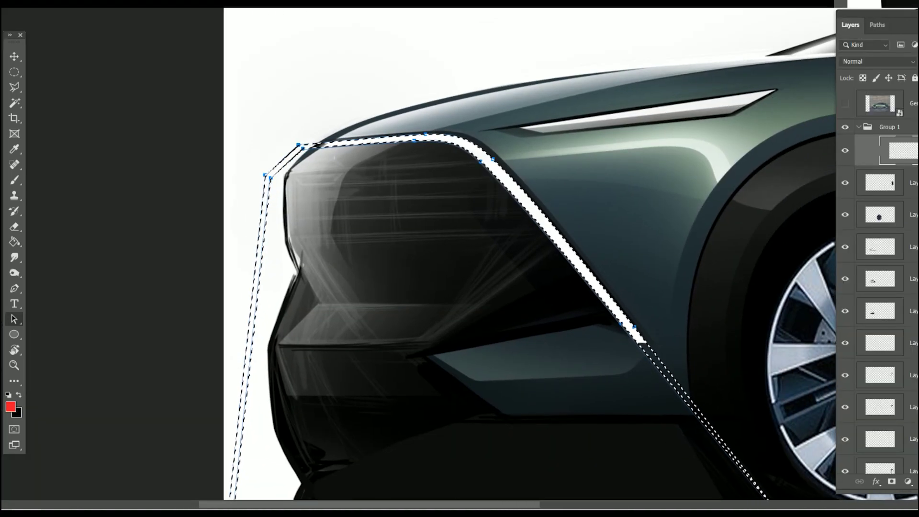
- Set the foreground to black (000000), darken the grille edge highlight, and deselect
click(11, 407)
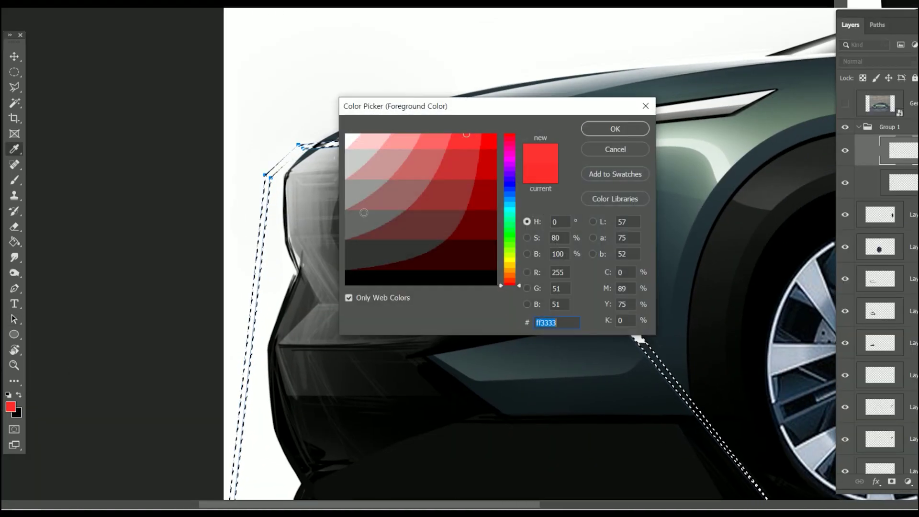
text(000000)
click(616, 130)
key(b)
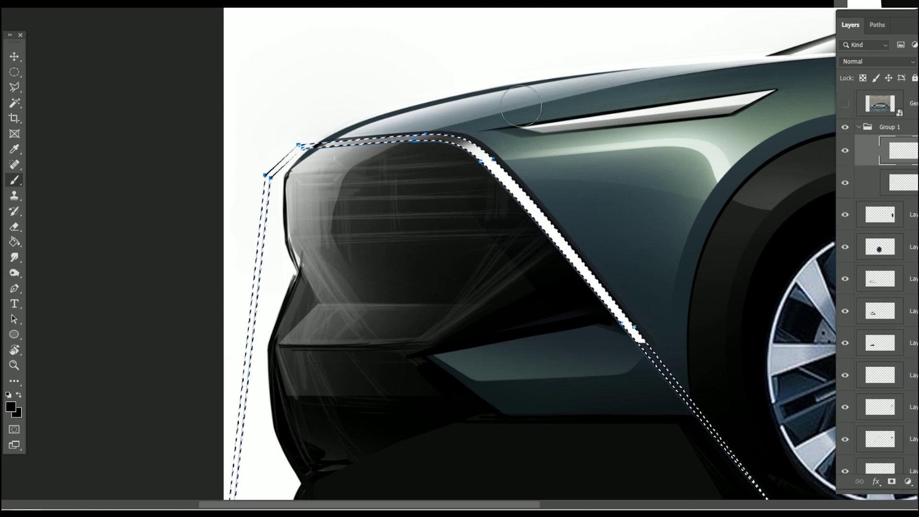
key(ctrl+z)
key(bracketright)
key(bracketright)
key(ctrl+d)
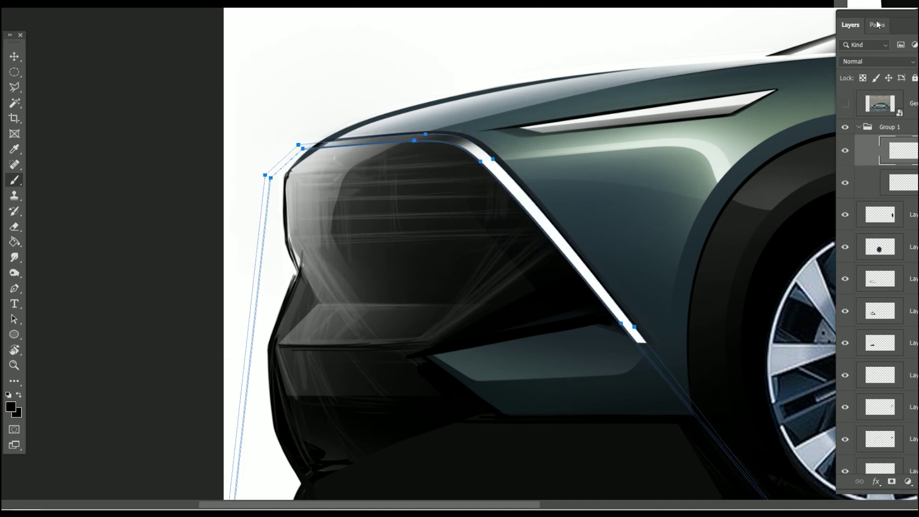
click(878, 24)
right_click(14, 87)
- Freehand-select a hood edge strip and lightly erase it with a small soft round eraser
click(53, 85)
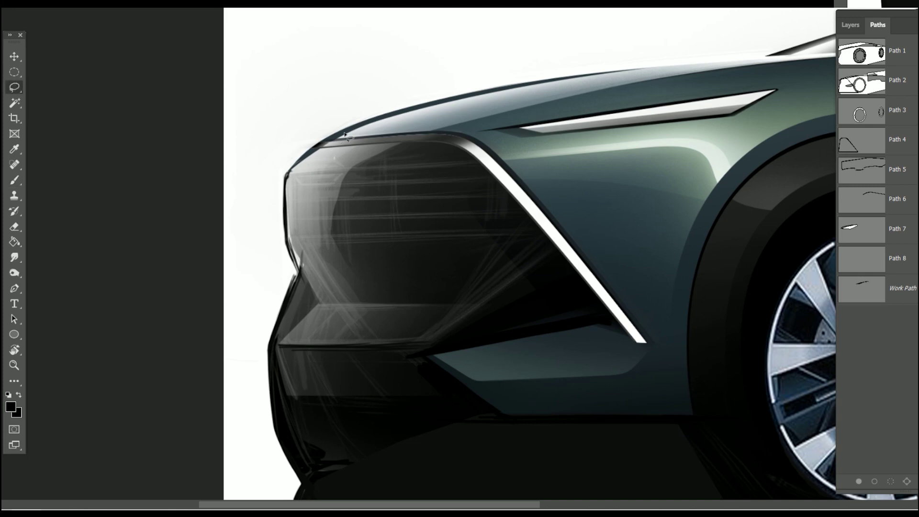
drag(343, 154, 341, 155)
key(e)
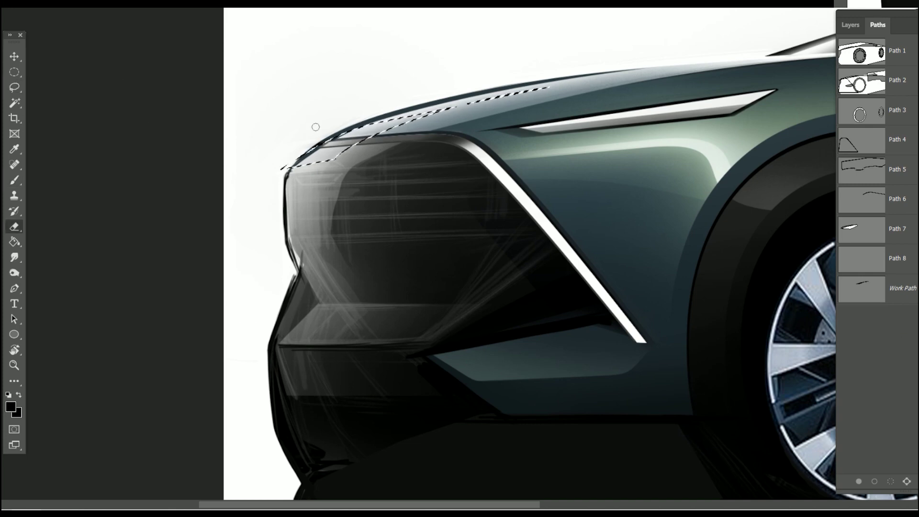
right_click(314, 124)
double_click(200, 269)
key(bracketleft)
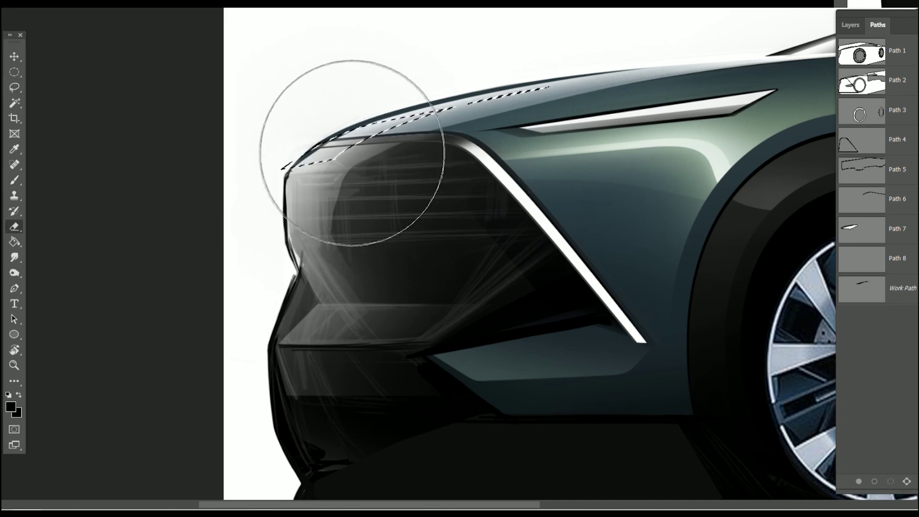
key(bracketleft)
key(bracketleft)
key(bracketleft)
drag(404, 101, 461, 114)
key(ctrl+d)
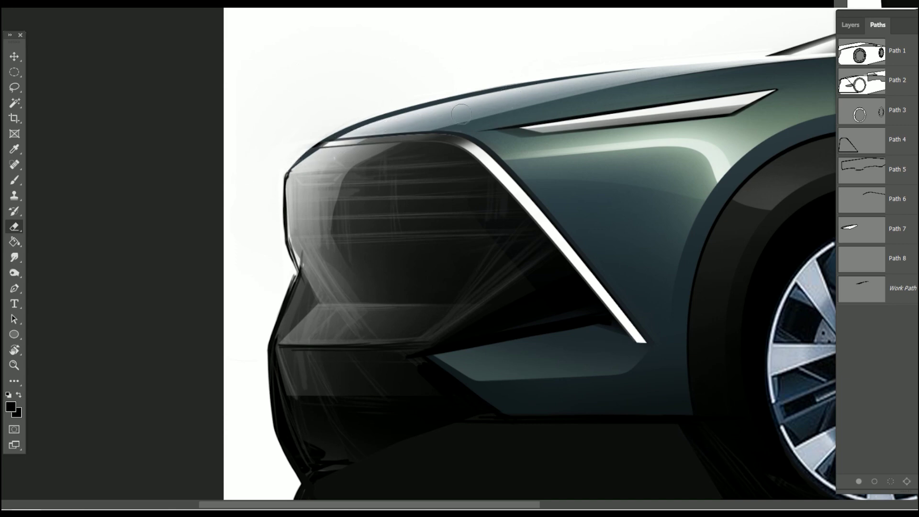
- Select the headlight top and hood-edge strip, erase it with a larger eraser, and zoom out
click(14, 88)
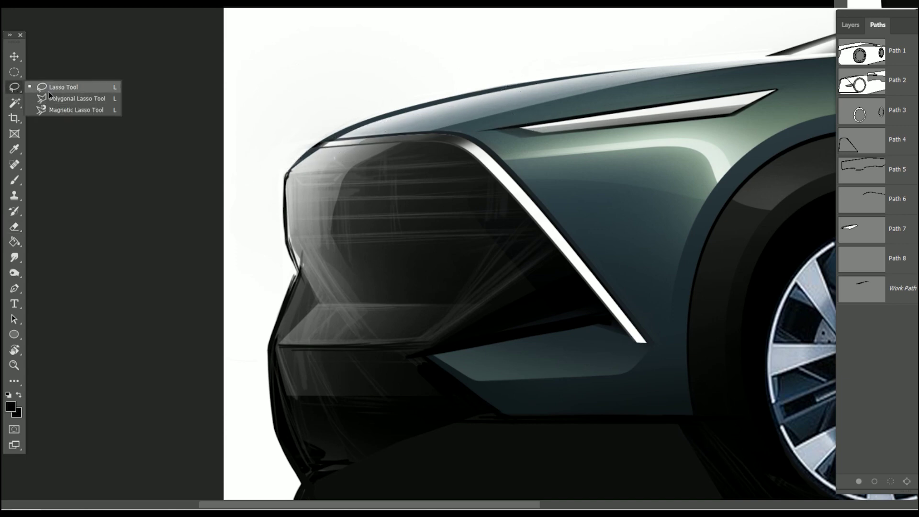
click(44, 87)
drag(373, 177, 402, 185)
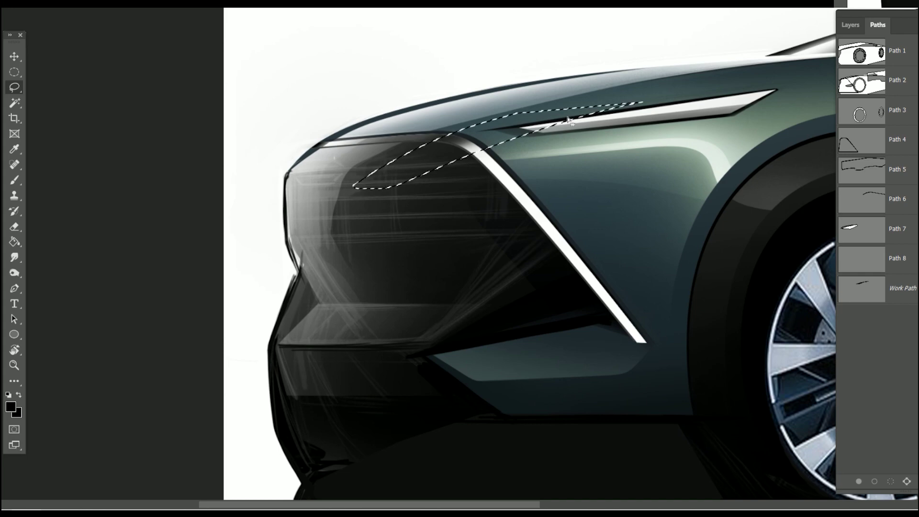
key(e)
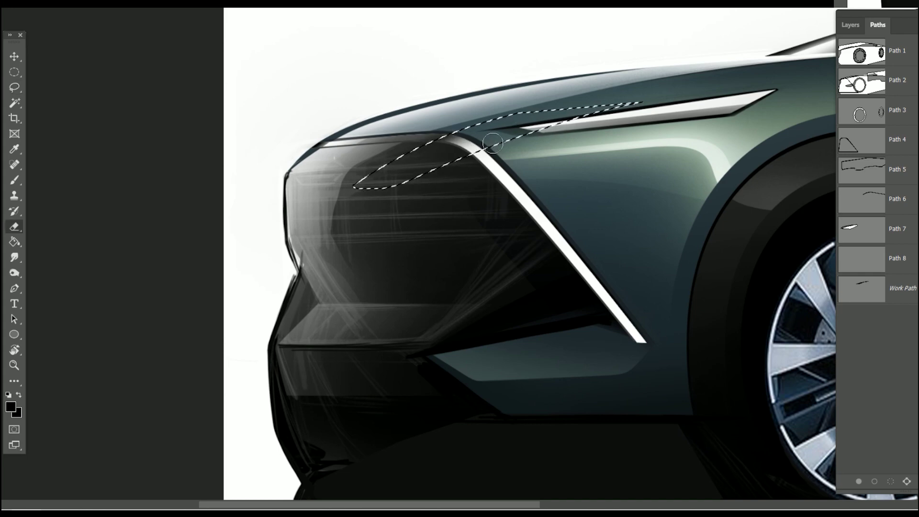
key(bracketright)
key(bracketright)
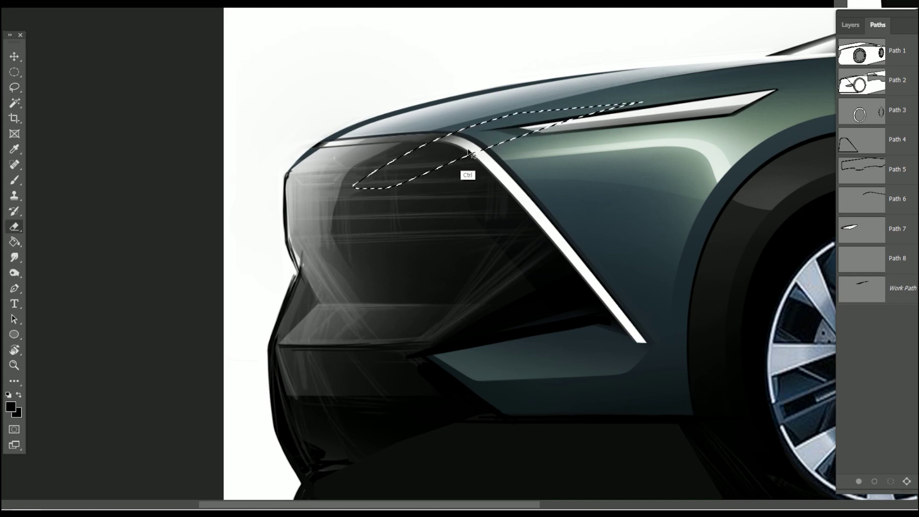
key(ctrl+d)
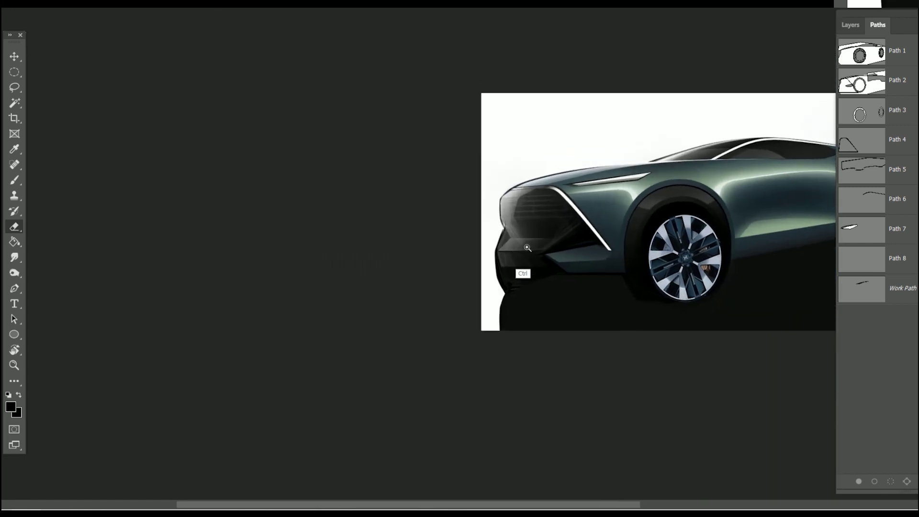
drag(598, 209, 552, 241)
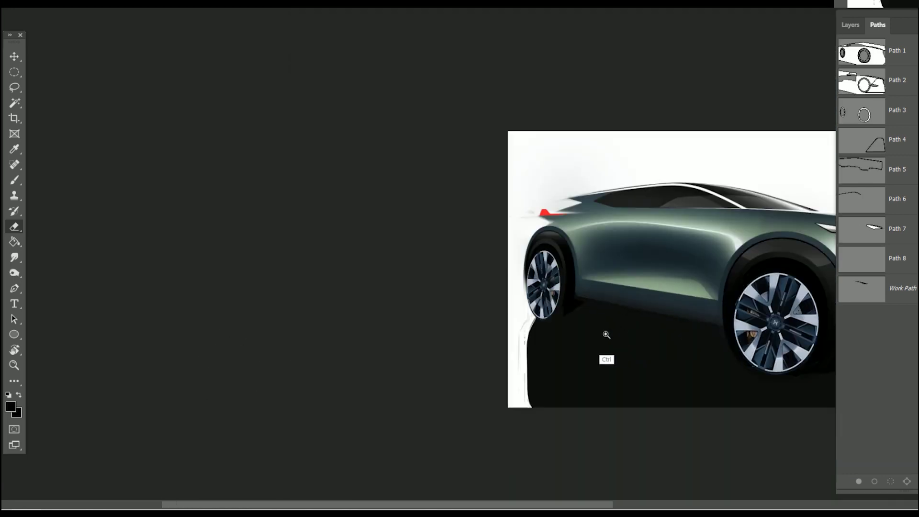
- Show Path 2 and Path 4, then load Path 4 as a selection
drag(522, 328, 700, 269)
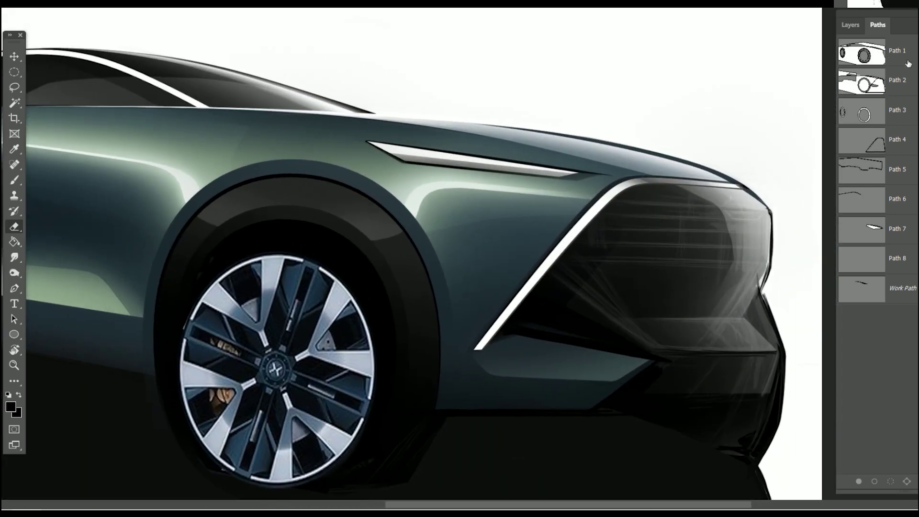
click(905, 85)
click(905, 149)
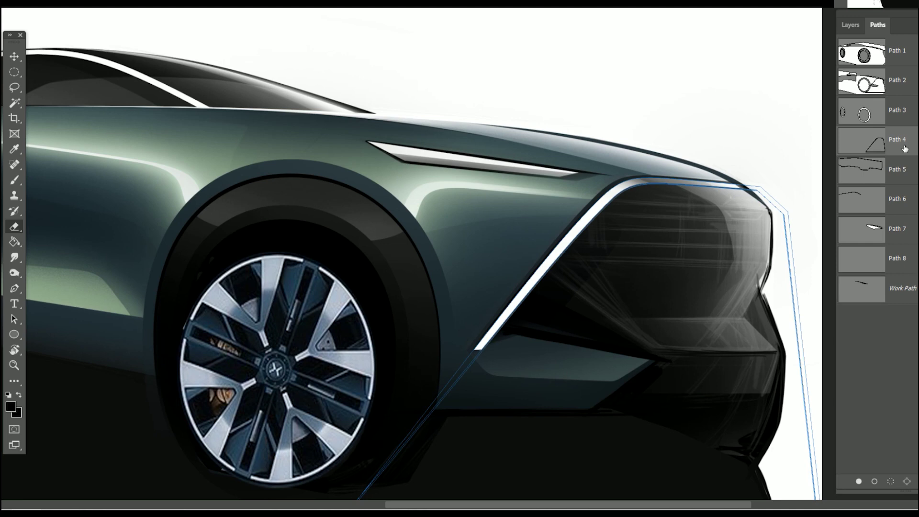
click(14, 319)
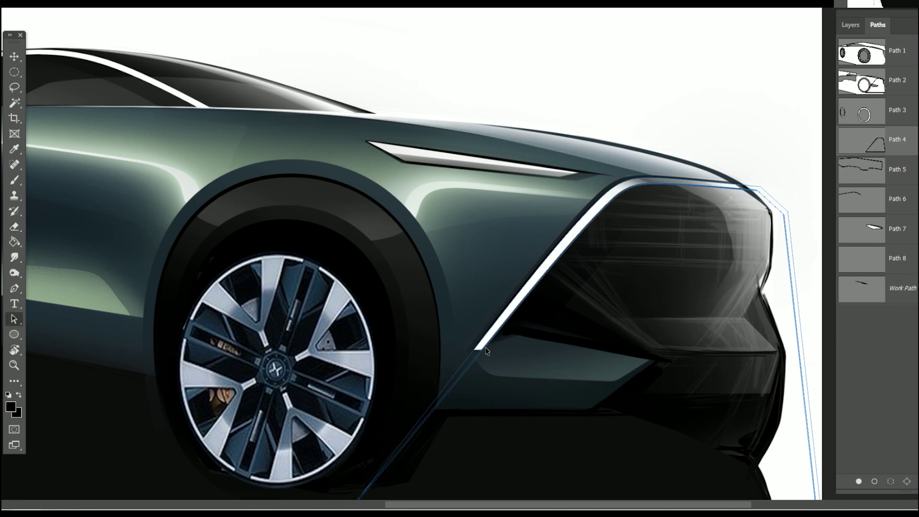
click(892, 482)
- Paint along the grille edge line with an enlarged soft brush, deselect, and hide Path 4
key(b)
drag(366, 493, 498, 341)
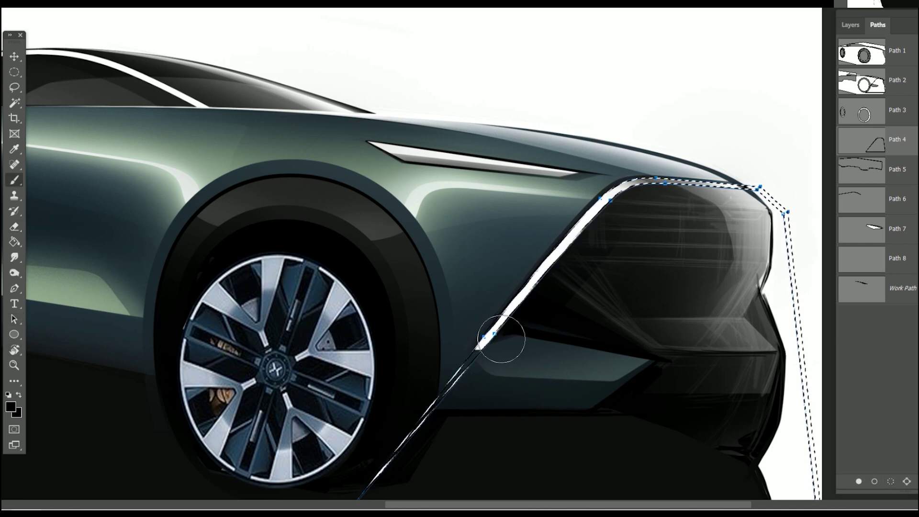
right_click(496, 309)
key(Return)
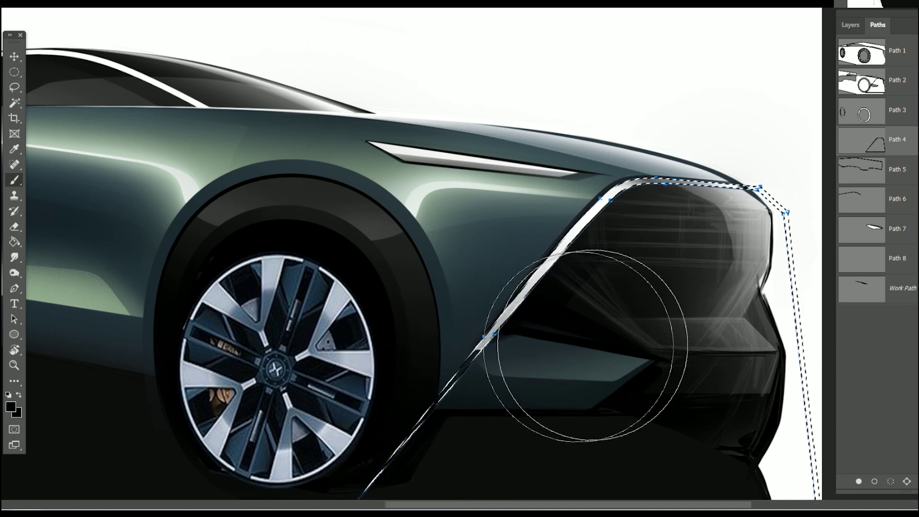
key(bracketright)
key(bracketright)
key(bracketright)
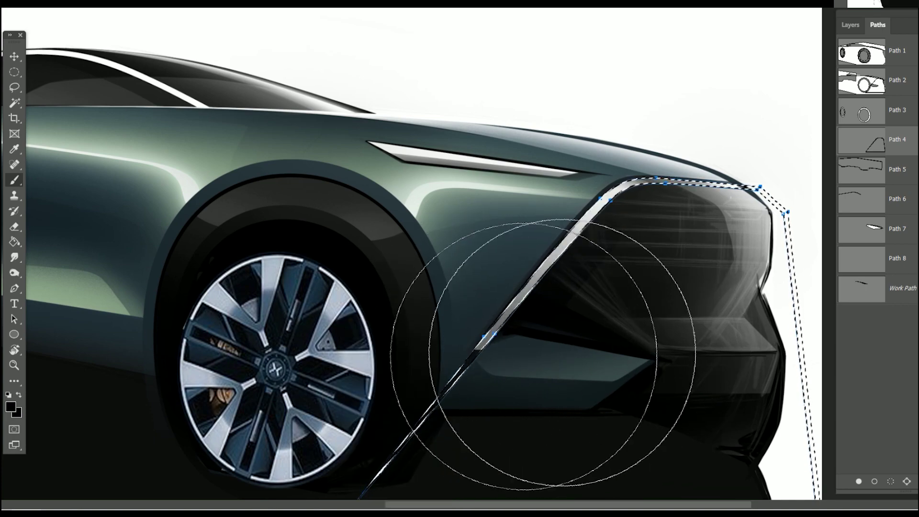
click(543, 355)
key(ctrl+d)
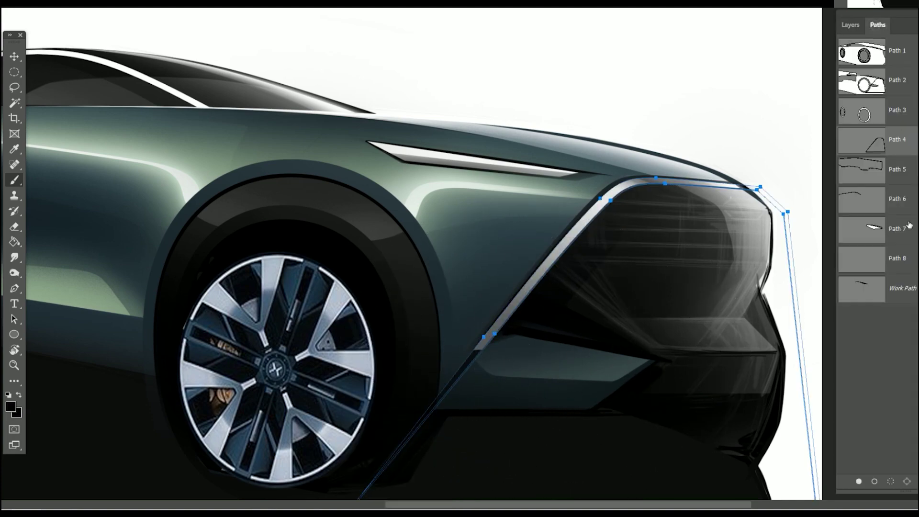
click(887, 349)
- Freehand-select around the headlight top and erase it
key(l)
mouse_move(597, 194)
mouse_down()
mouse_move(657, 272)
mouse_move(613, 160)
mouse_up()
key(e)
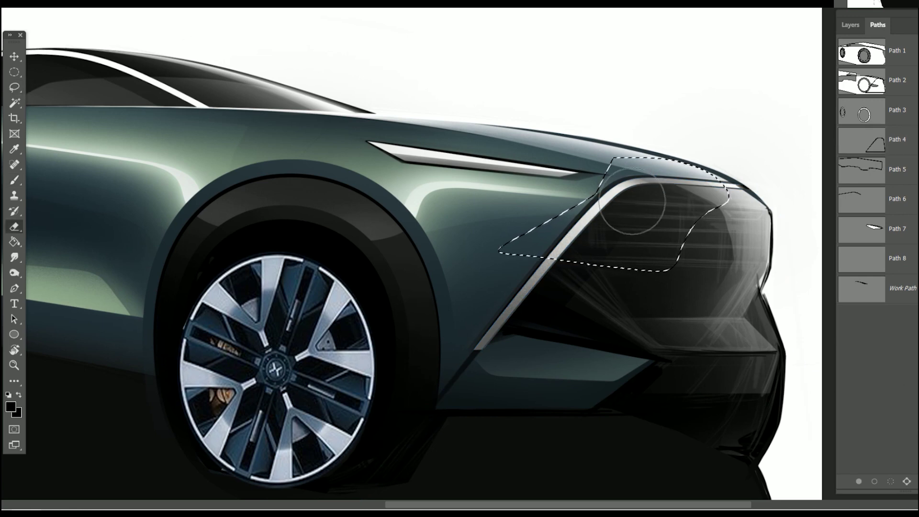
key(ctrl+d)
key(bracketright)
key(bracketright)
key(bracketright)
key(bracketright)
key(bracketright)
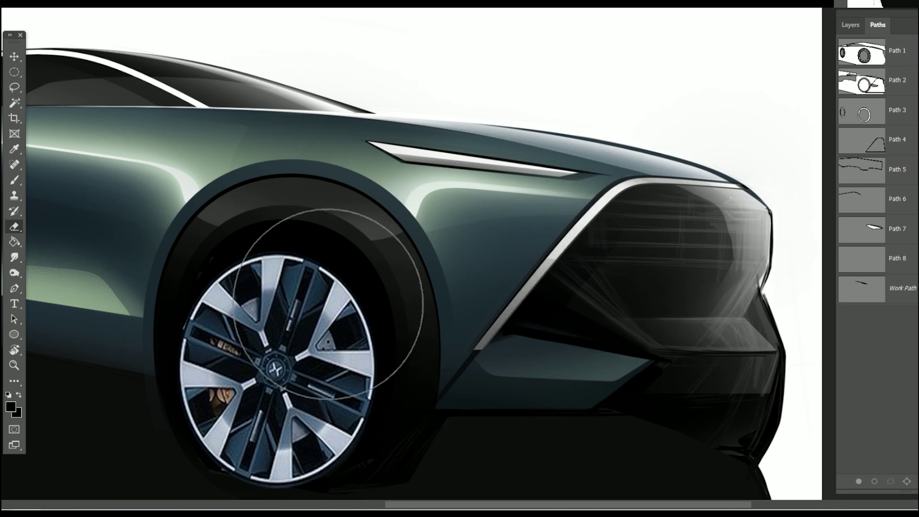
- Start a straight-sided selection below the headlight, cancel it, and fit the image on screen
right_click(15, 88)
click(48, 100)
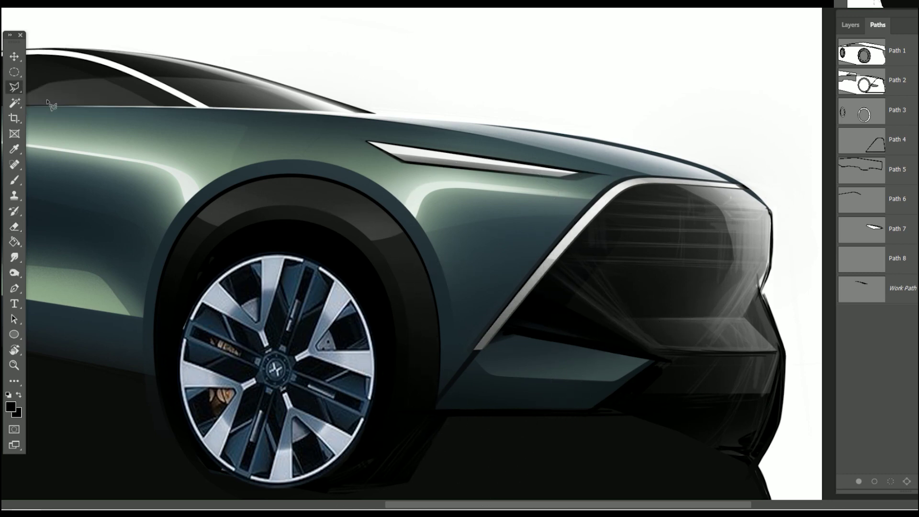
click(472, 353)
click(413, 469)
click(572, 376)
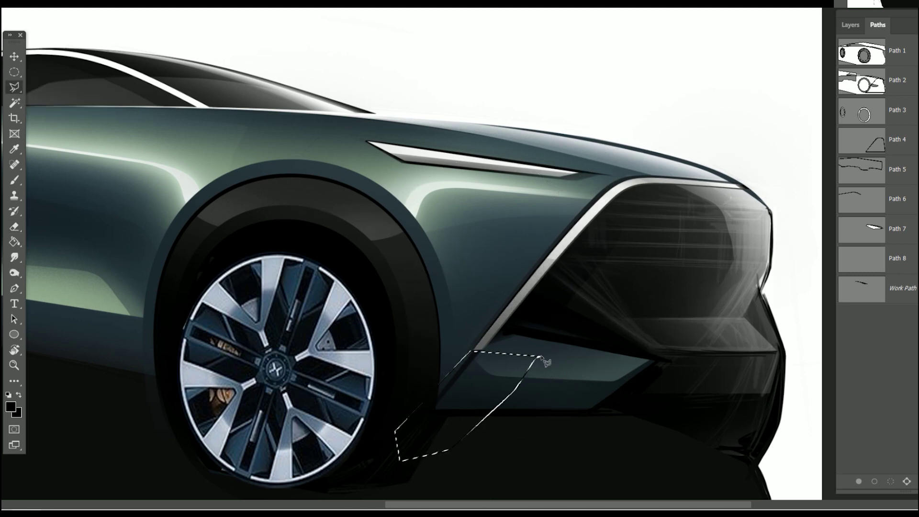
key(Escape)
key(ctrl+0)
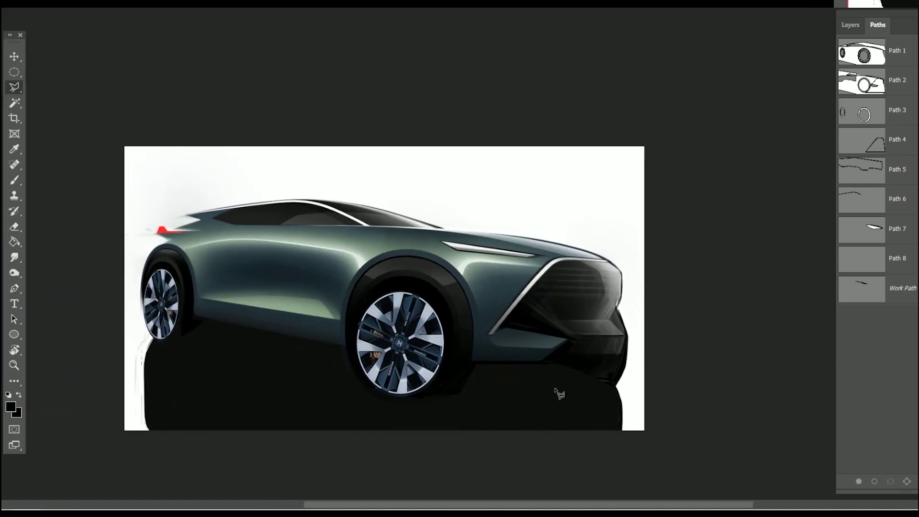
- Bring the car's rear into view and make a lower layer active
scroll(180, 273, up, 5)
drag(266, 262, 466, 278)
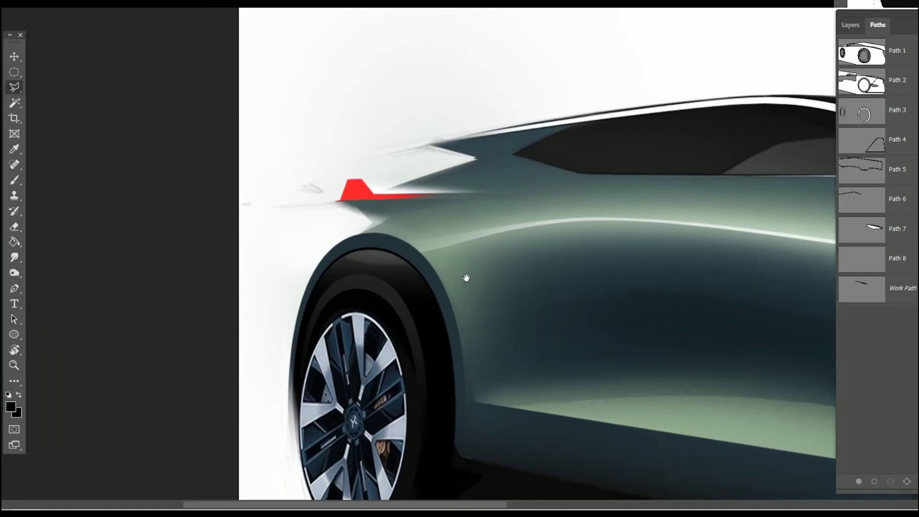
click(850, 24)
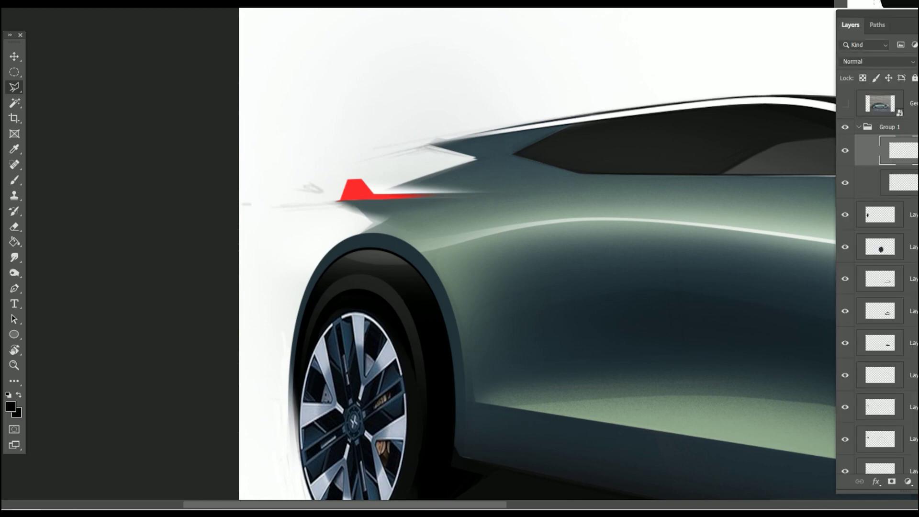
click(911, 215)
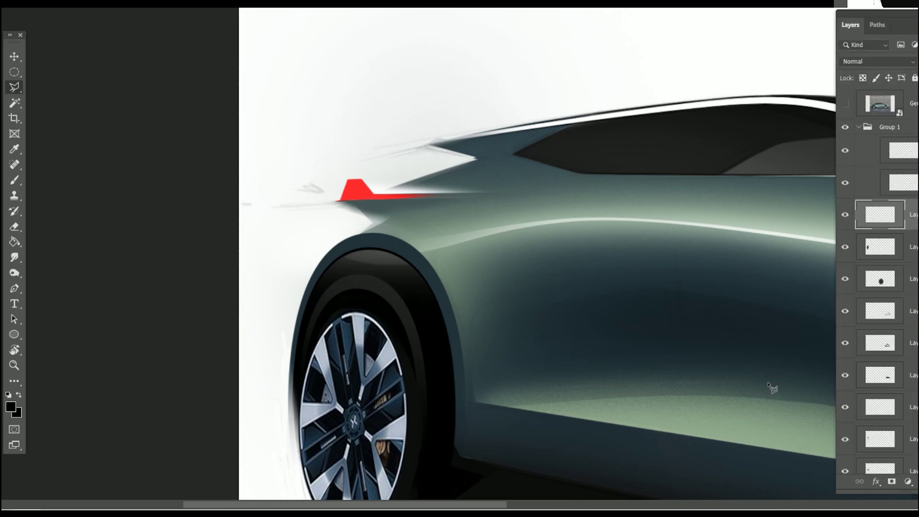
- Sample white for the brush, shrink it to a small size, and zoom out to the whole car
key(b)
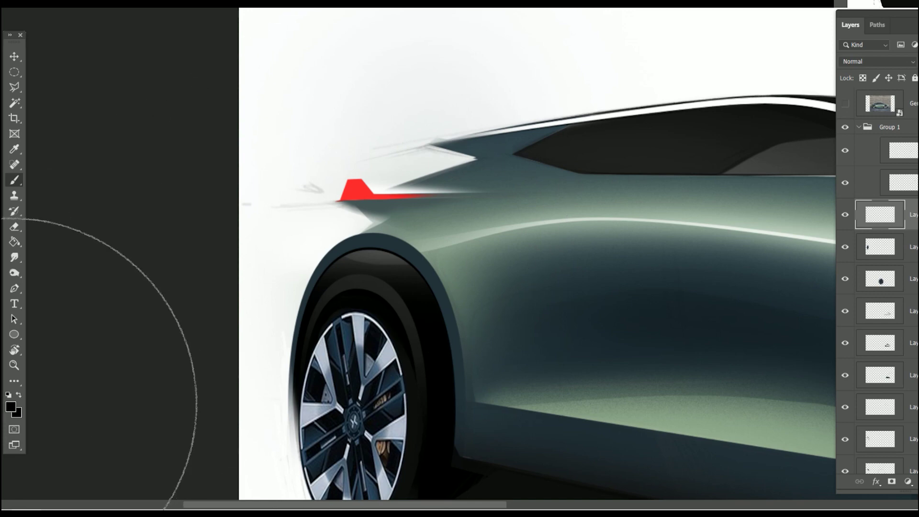
scroll(462, 153, down, 2)
alt+click(471, 98)
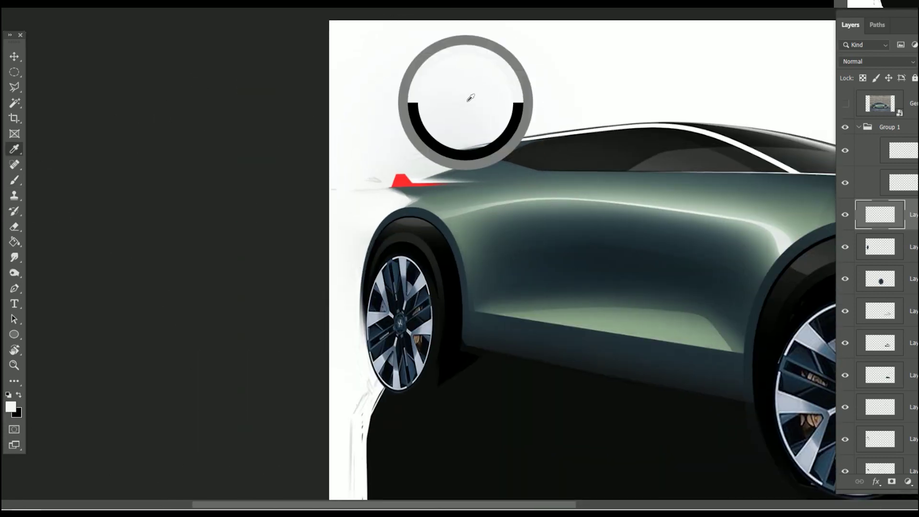
key(bracketleft)
key(bracketleft)
key(bracketleft)
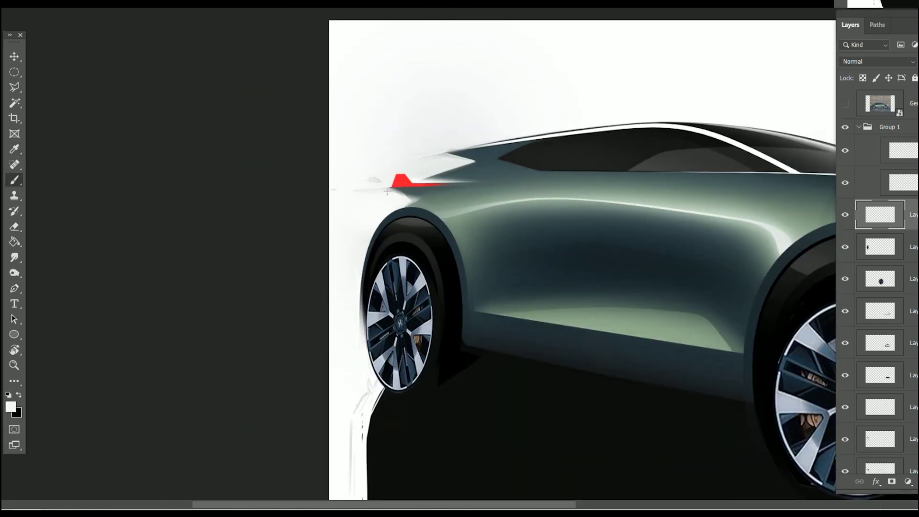
scroll(387, 190, up, 2)
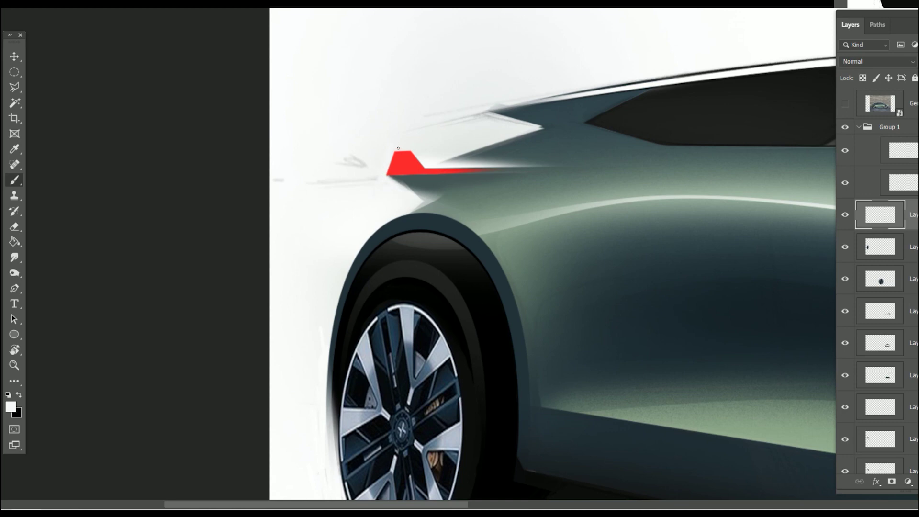
drag(563, 276, 652, 378)
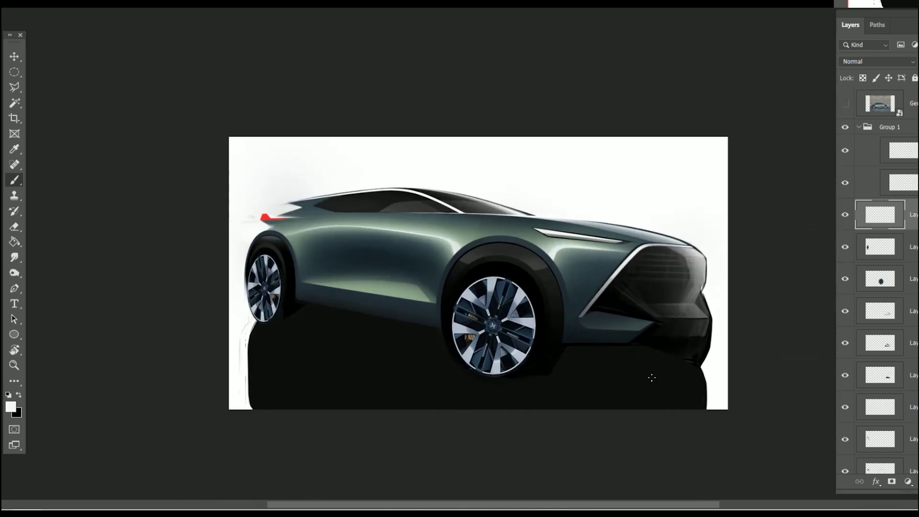
drag(544, 311, 560, 276)
- Pick the topmost layer at the front wheel and hide its wheel-arch shading
right_click(566, 236)
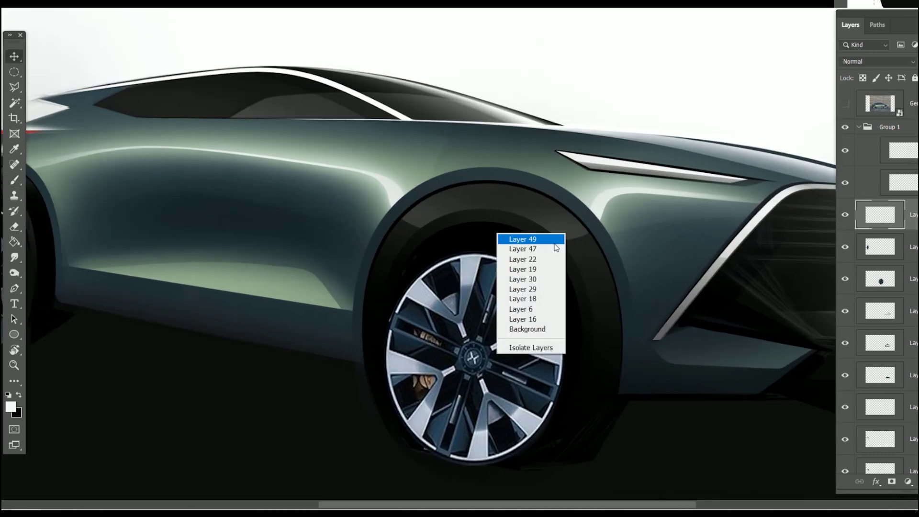
click(527, 237)
right_click(571, 240)
click(544, 243)
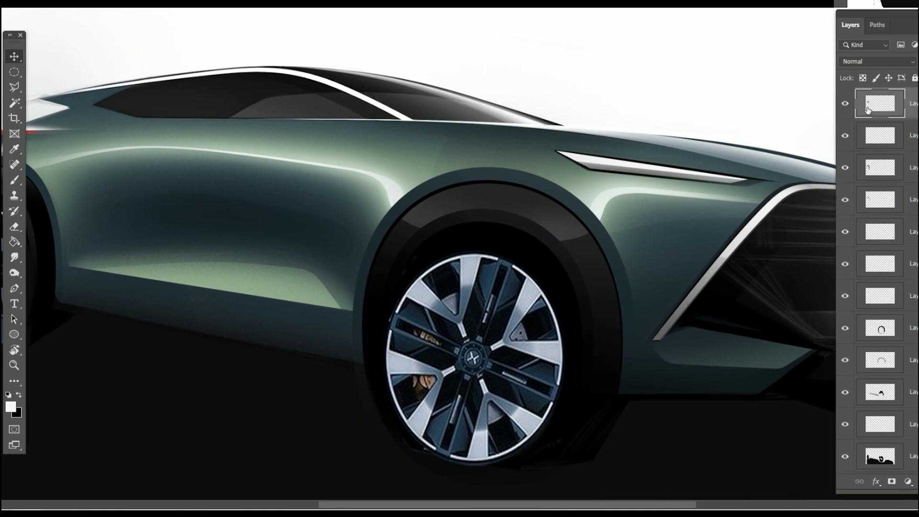
click(845, 106)
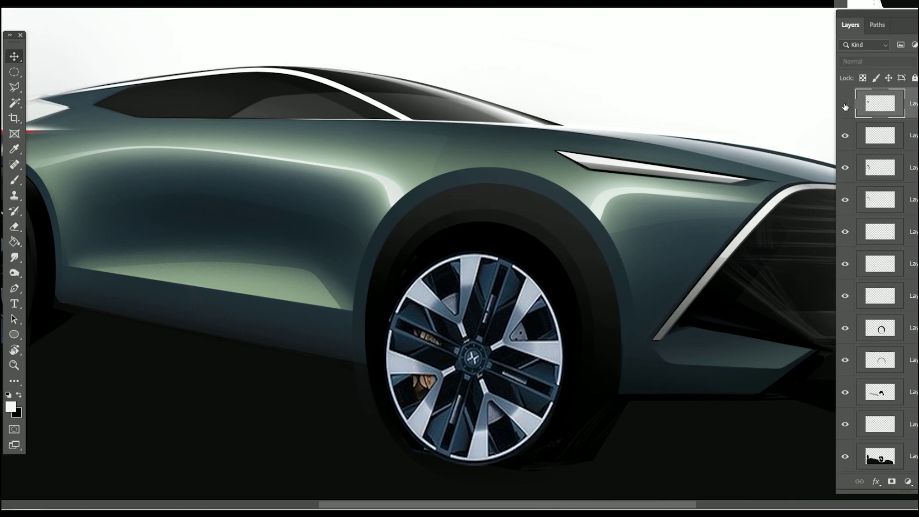
- Show Path 5 on the body, load it as a selection, then drop it
click(877, 26)
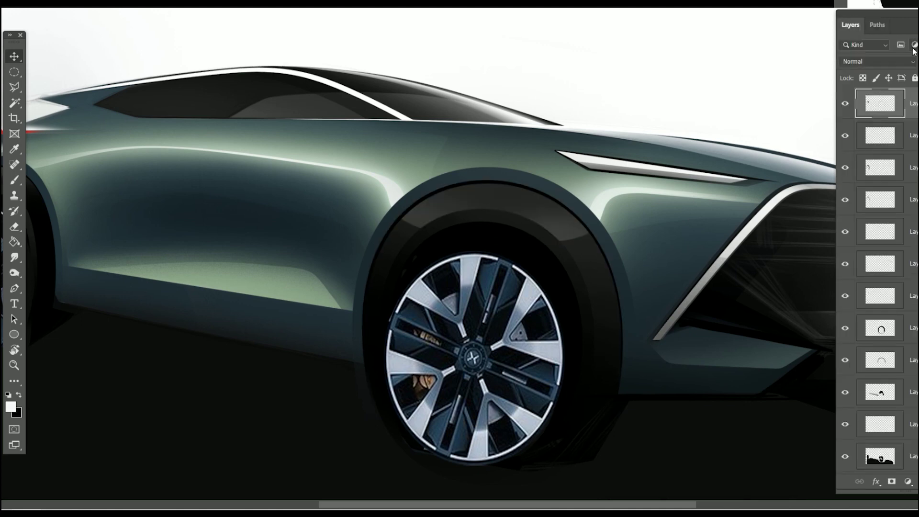
click(896, 166)
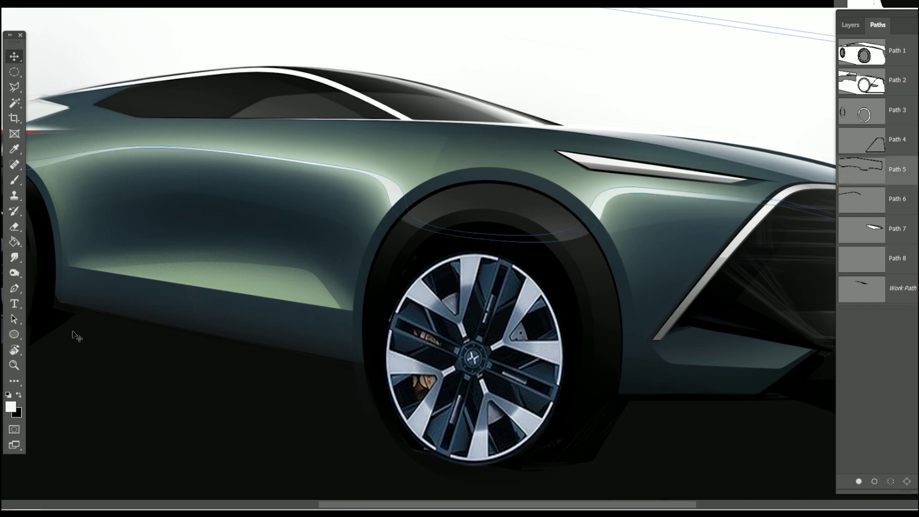
click(891, 482)
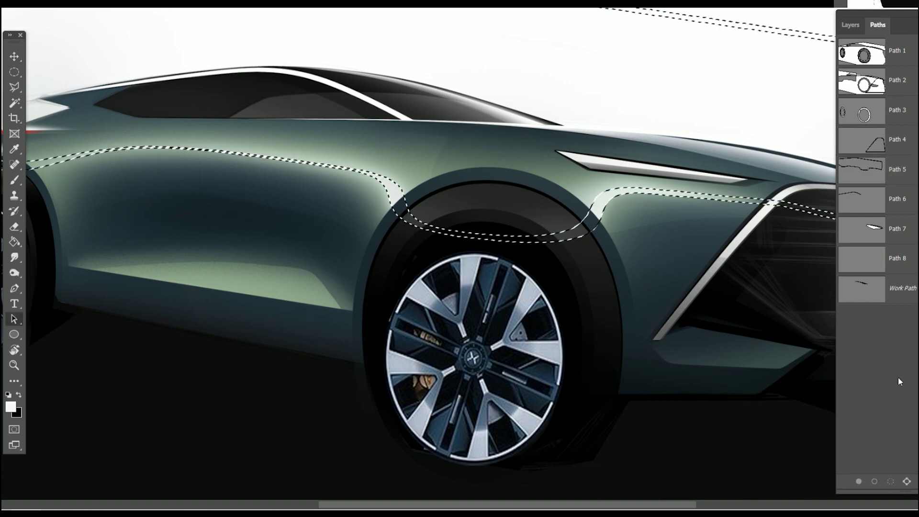
key(ctrl+d)
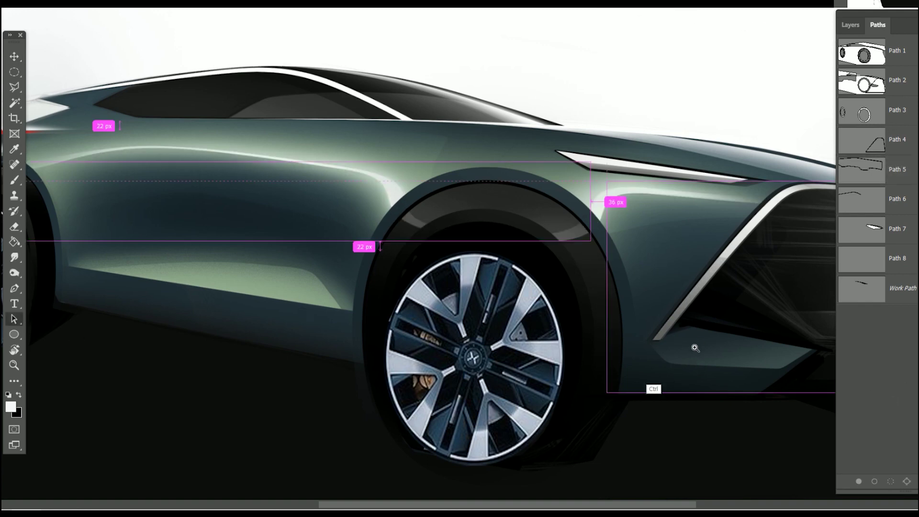
scroll(590, 352, down, 3)
scroll(590, 352, up, 1)
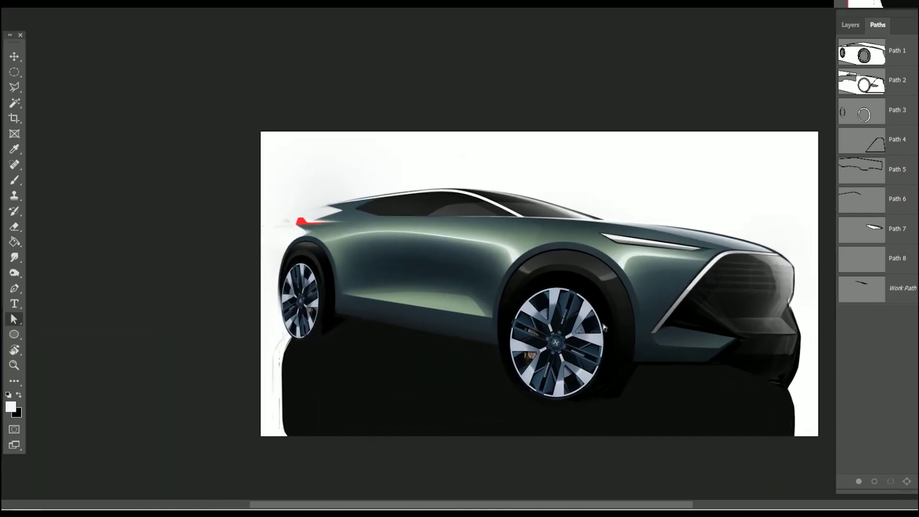
- Select the top layer inside Group 2 with the eraser ready and zoom in on the rear wheel
key(e)
click(859, 30)
scroll(605, 278, up, 3)
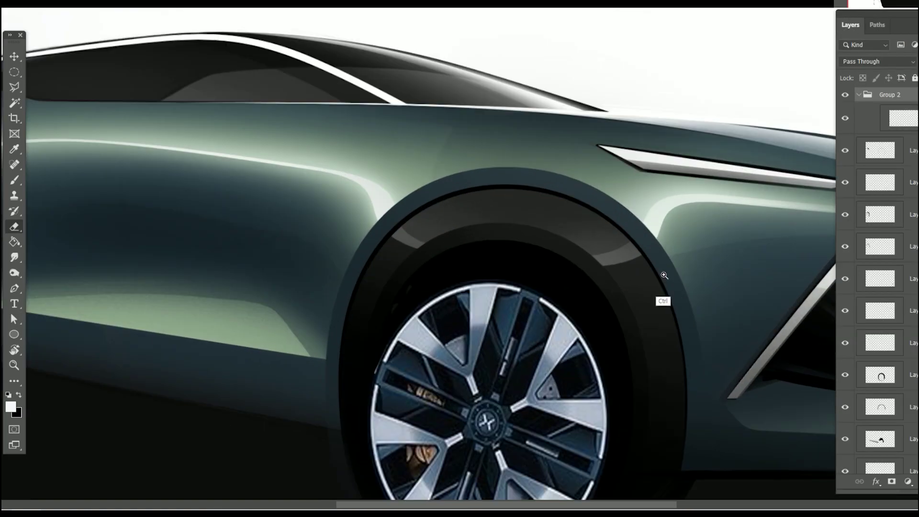
key(v)
right_click(548, 253)
click(560, 266)
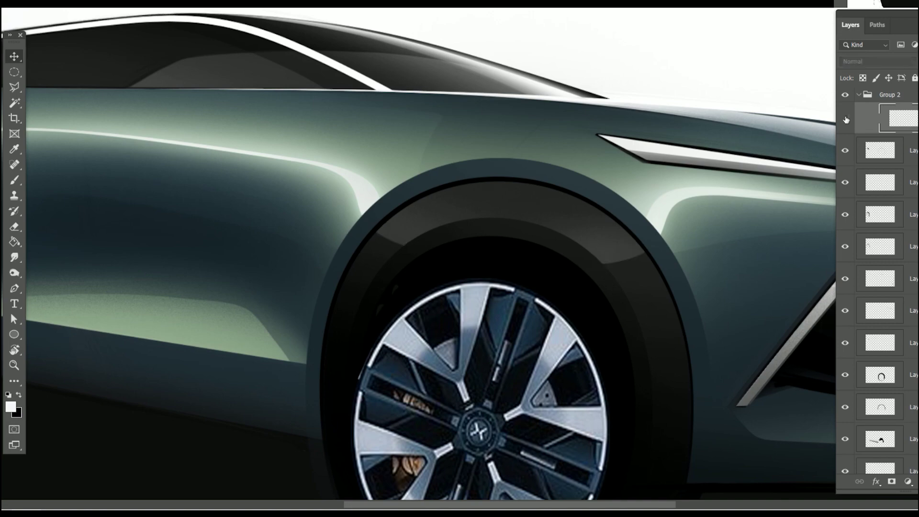
key(e)
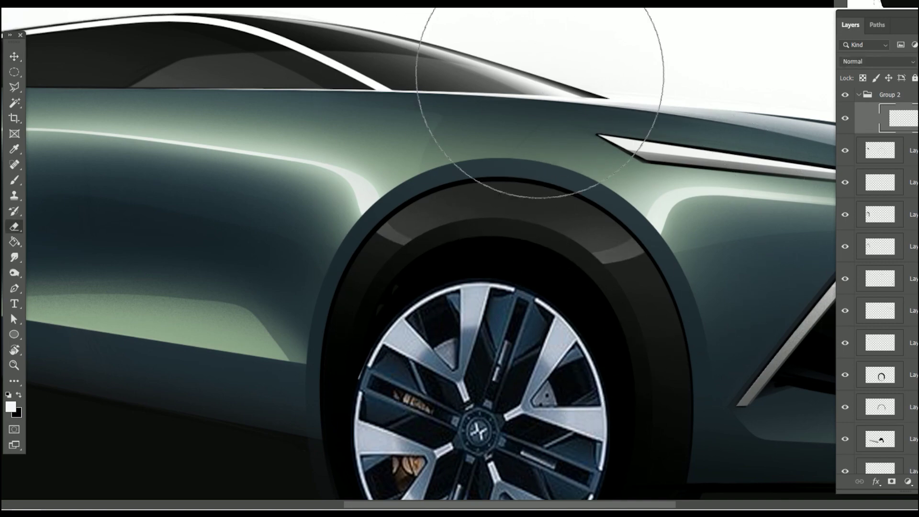
key(ctrl+minus)
key(ctrl+minus)
key(ctrl+minus)
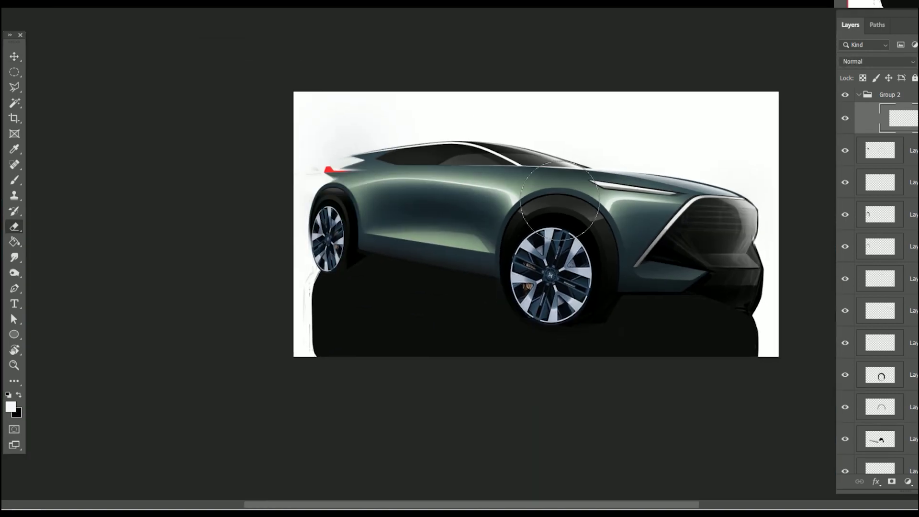
key(ctrl+plus)
key(ctrl+plus)
key(ctrl+plus)
key(ctrl+plus)
right_click(364, 139)
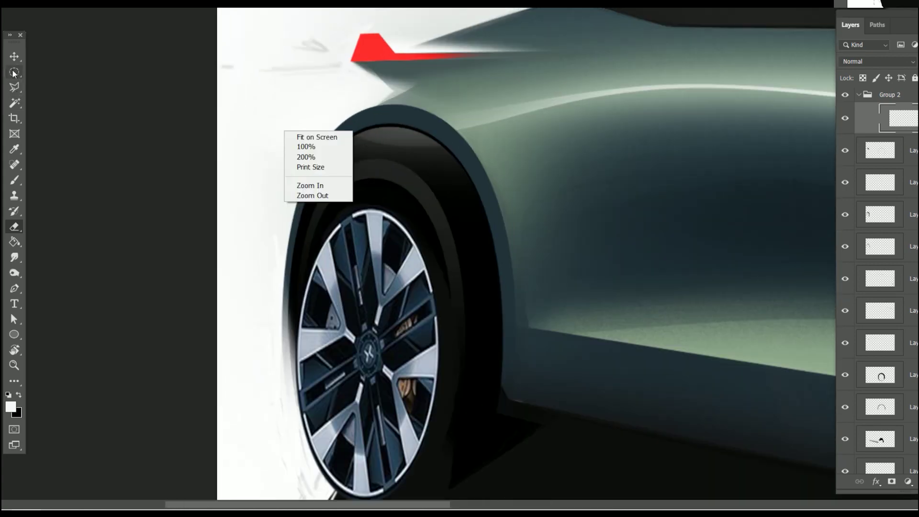
- Choose the Soft Round 500 3 brush preset
drag(14, 87, 48, 95)
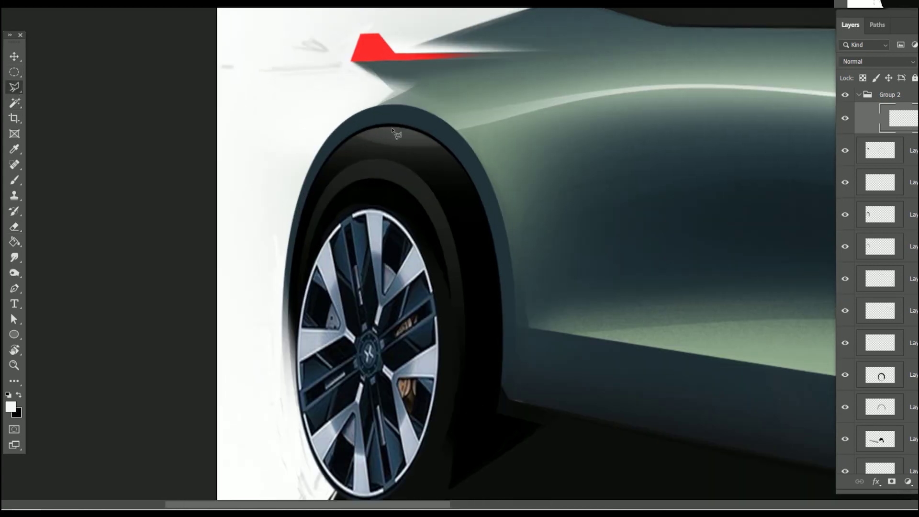
drag(15, 88, 57, 87)
key(b)
right_click(222, 158)
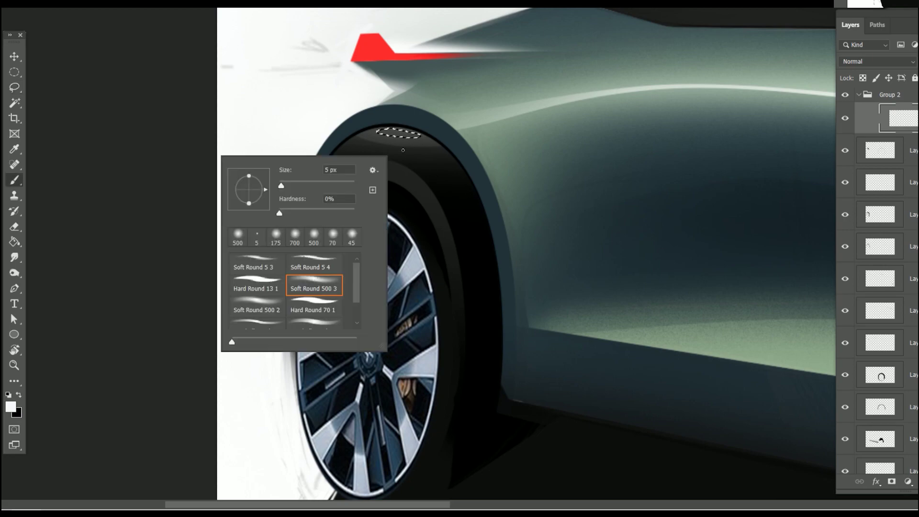
click(240, 313)
key(Return)
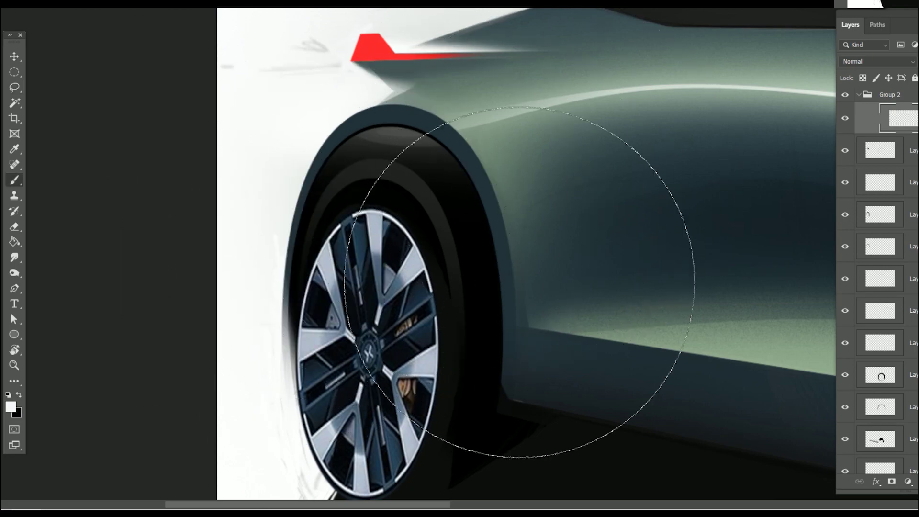
- Shift the view toward the car's rear and bring up the saved paths list
scroll(479, 316, down, 5)
drag(457, 371, 448, 363)
scroll(330, 276, up, 5)
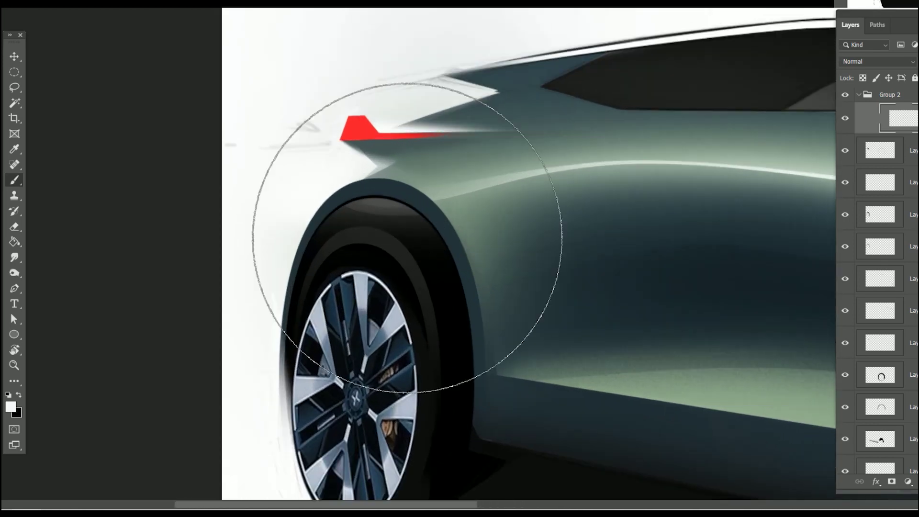
click(15, 87)
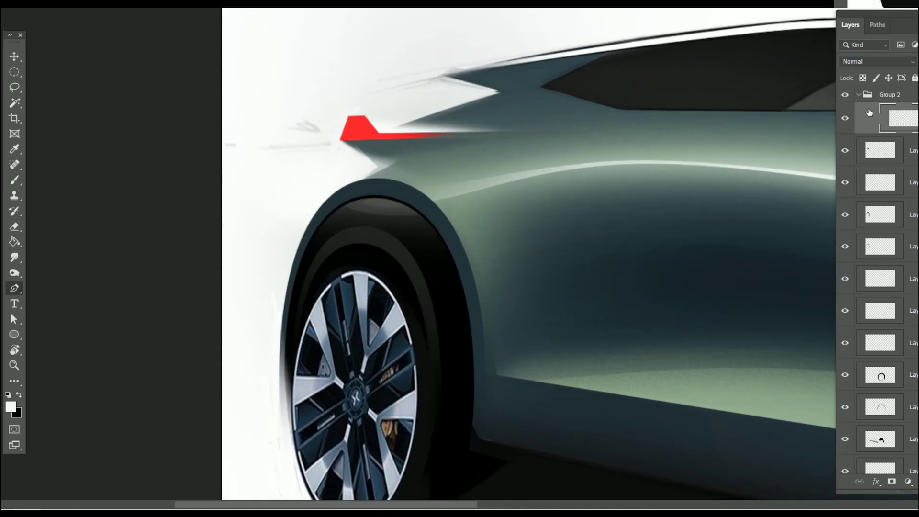
click(879, 25)
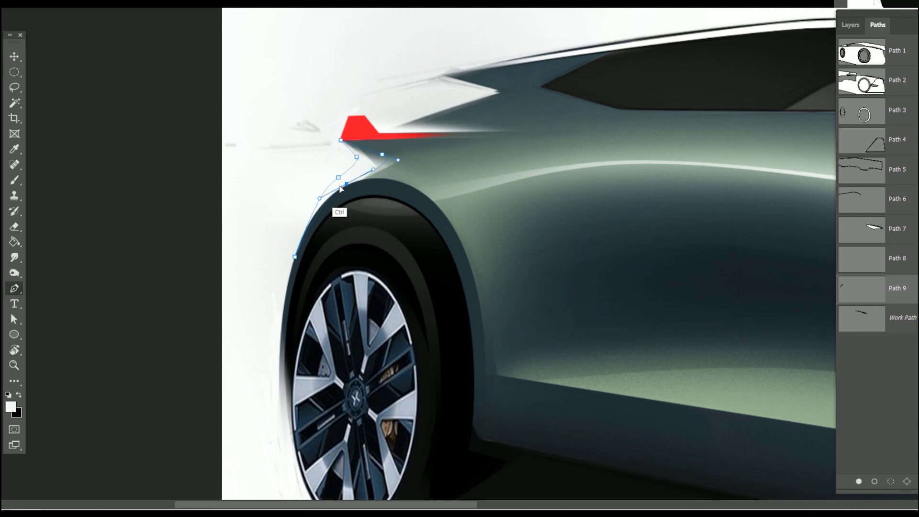
- Reshape the rear-arch path and paint dark shading along the rear wheel-arch edge
mouse_move(338, 179)
mouse_down()
mouse_move(320, 192)
mouse_move(360, 167)
mouse_up()
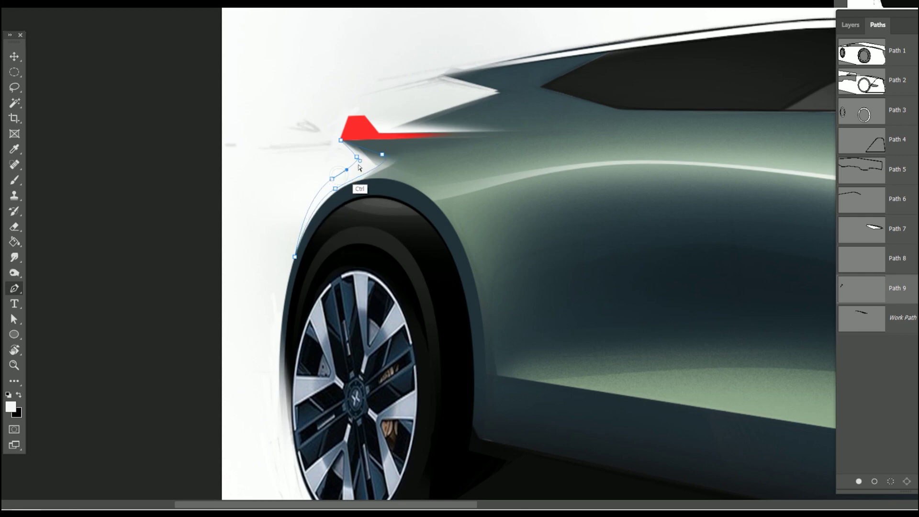
click(887, 481)
click(851, 24)
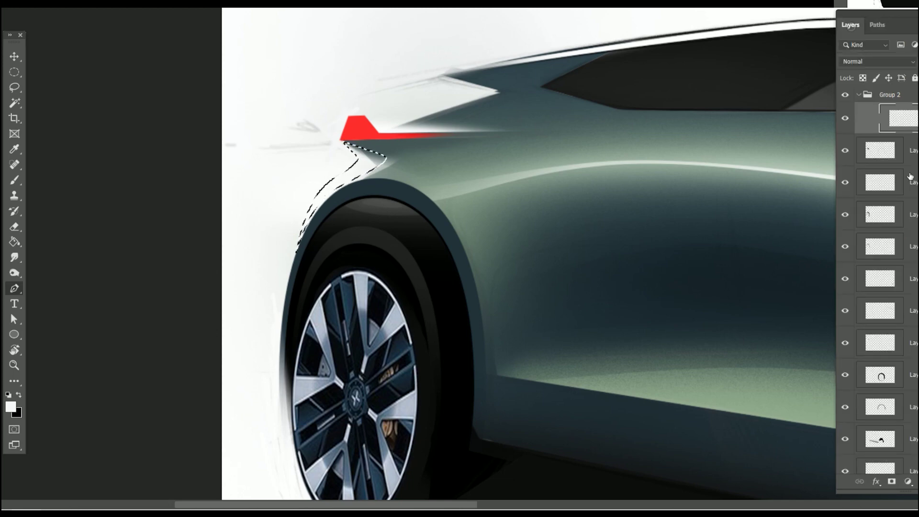
key(b)
alt+click(713, 271)
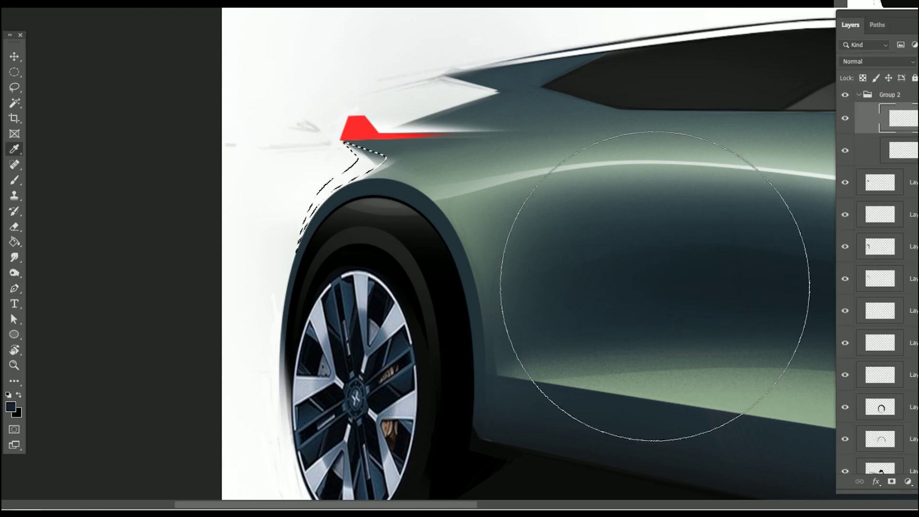
key(bracketleft)
key(bracketleft)
key(bracketleft)
mouse_move(308, 174)
mouse_down()
mouse_move(281, 268)
mouse_move(336, 197)
mouse_up()
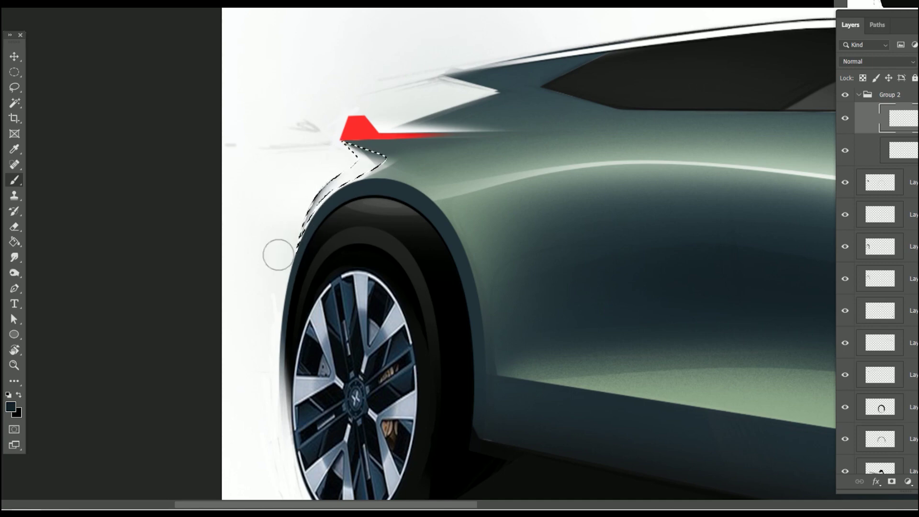
- Transform the wheel-arch shading layer and clear the selection
key(ctrl+d)
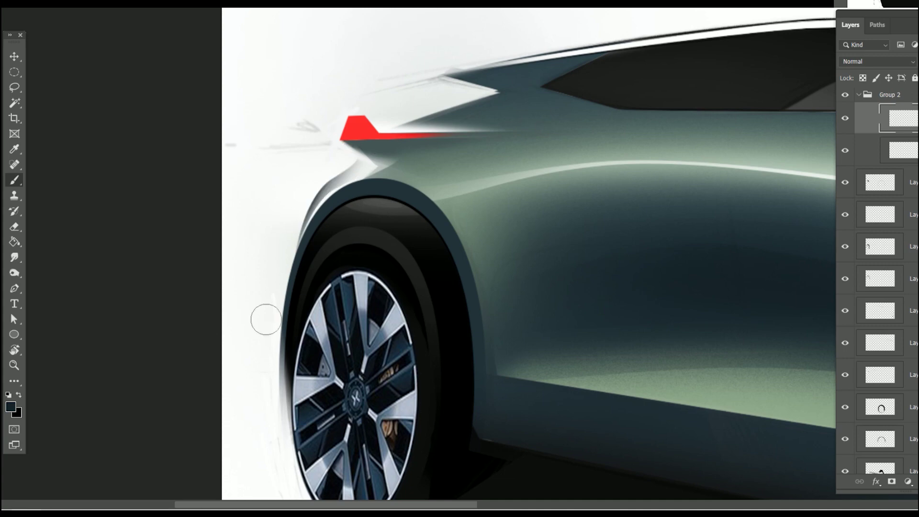
key(ctrl+t)
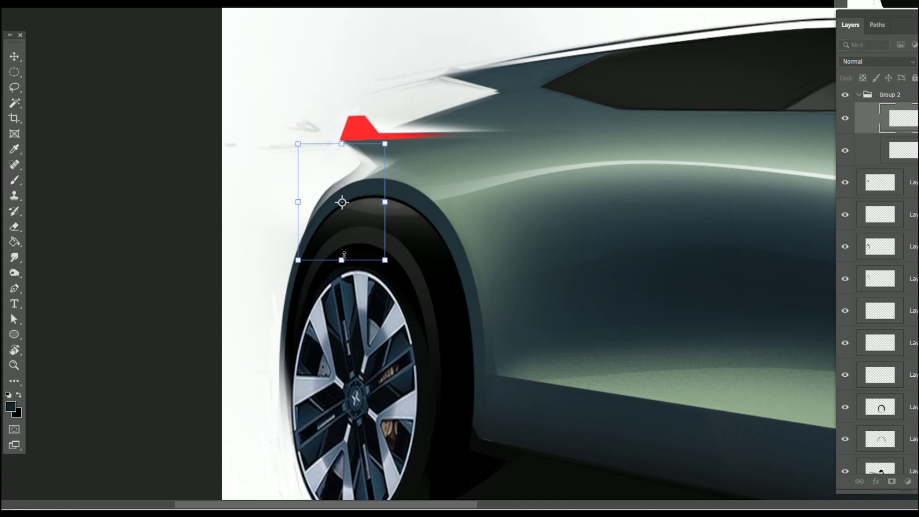
key(Return)
key(ctrl+shift+d)
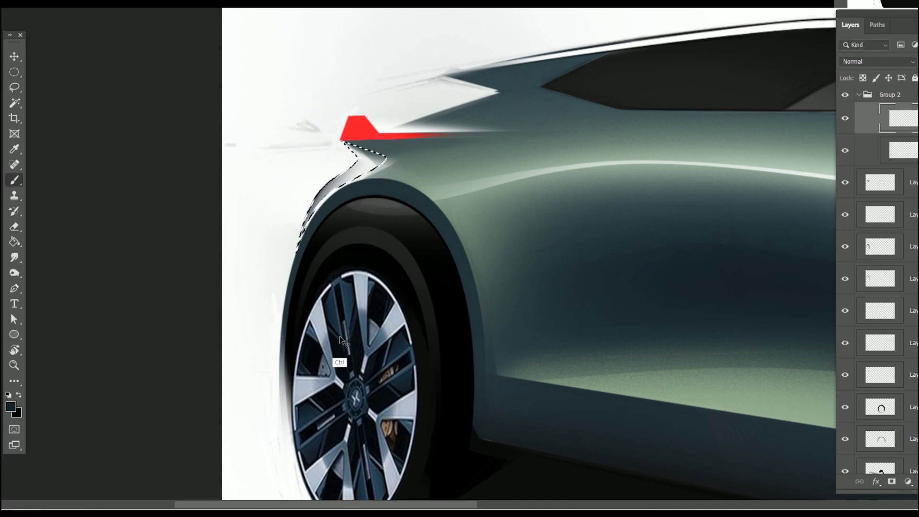
key(ctrl+d)
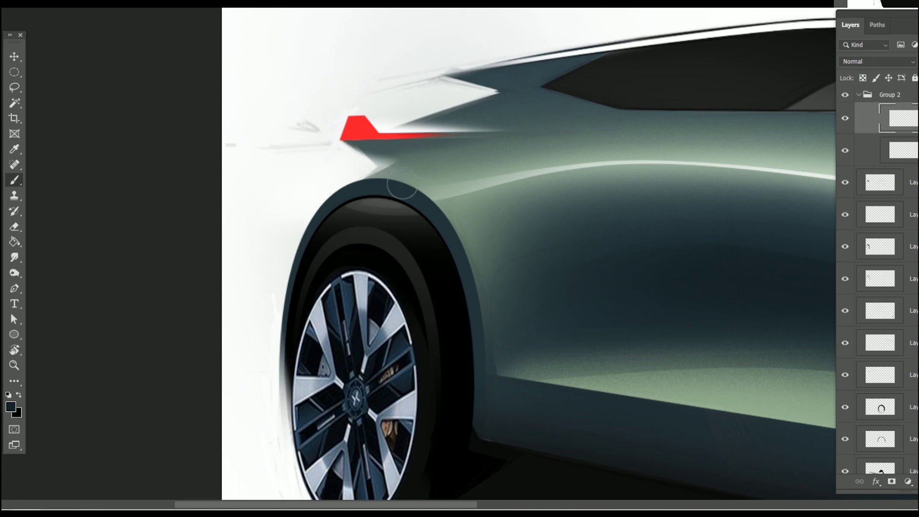
- Flip the view so the car faces left, recentre it, and list layers under the car
drag(412, 218, 429, 209)
scroll(428, 210, down, 5)
scroll(453, 386, up, 3)
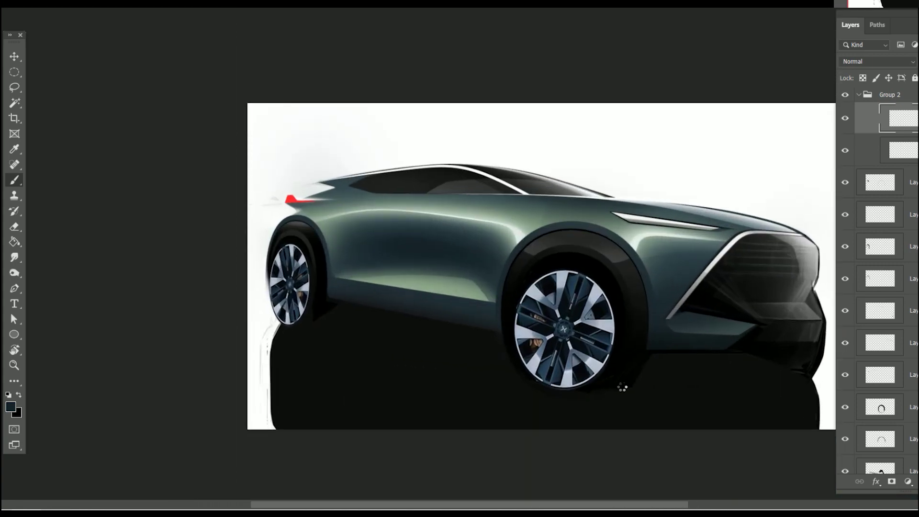
key(h)
drag(640, 327, 589, 321)
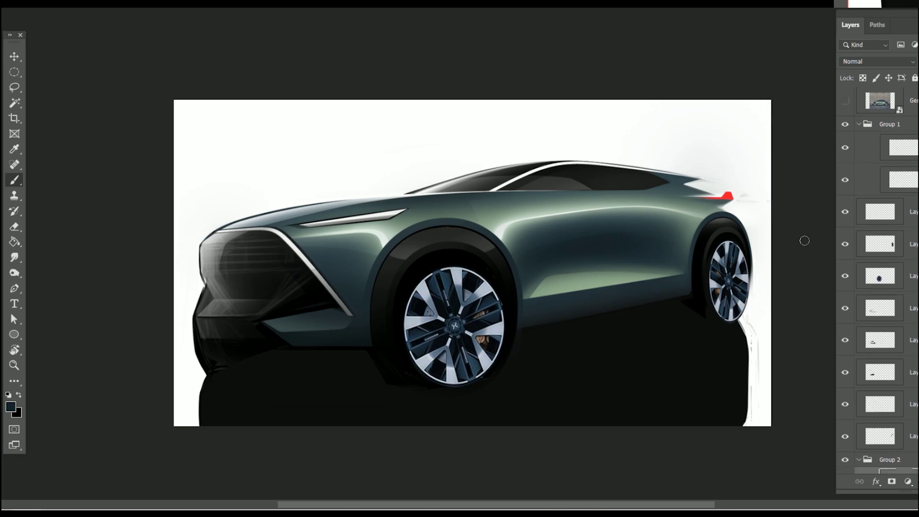
right_click(738, 302)
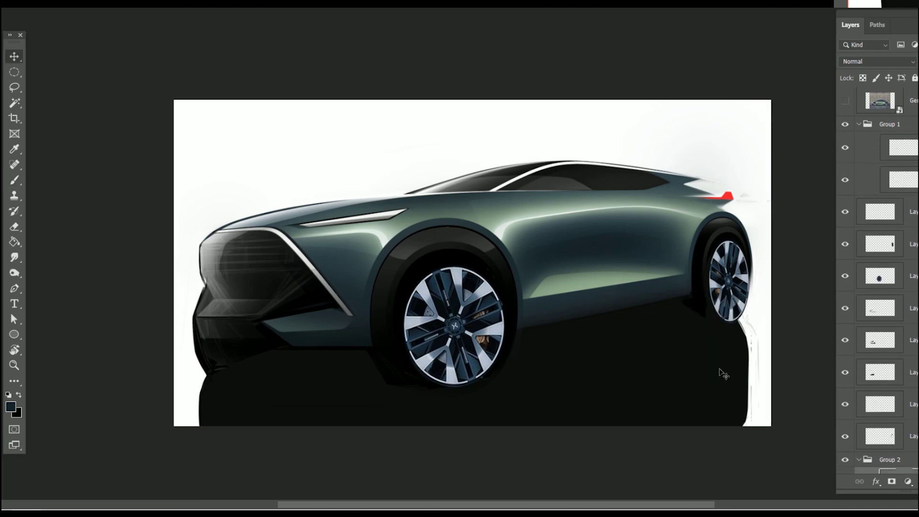
- Darken the Layer 43 ground shadow with Levels inputs 44, 2.69 and 255
key(c)
right_click(625, 372)
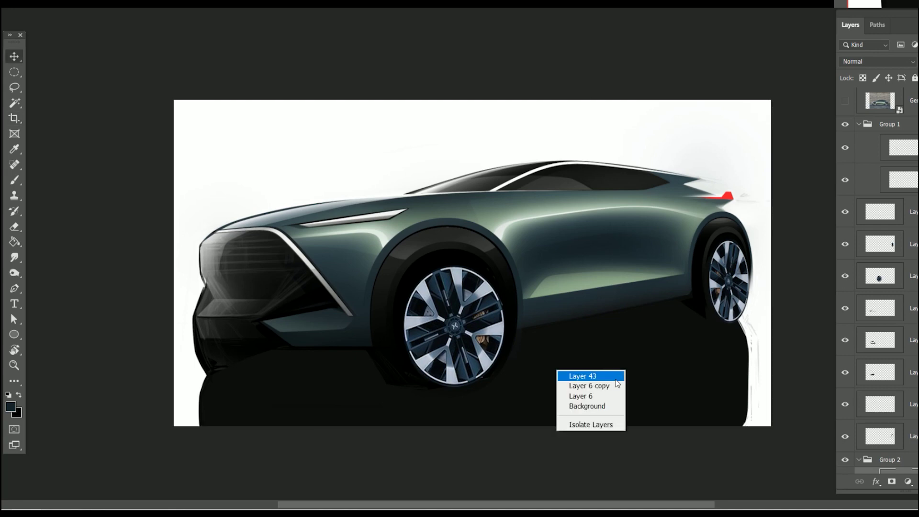
click(614, 386)
key(ctrl+l)
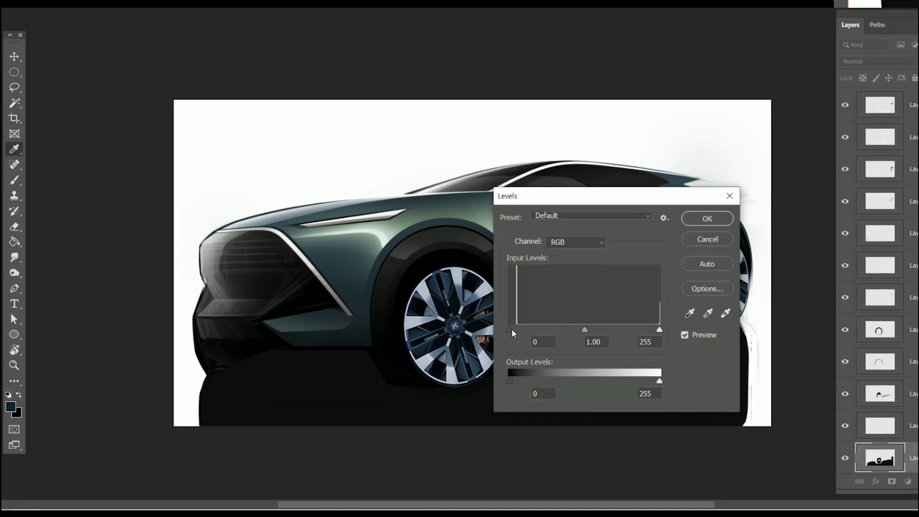
drag(509, 330, 545, 330)
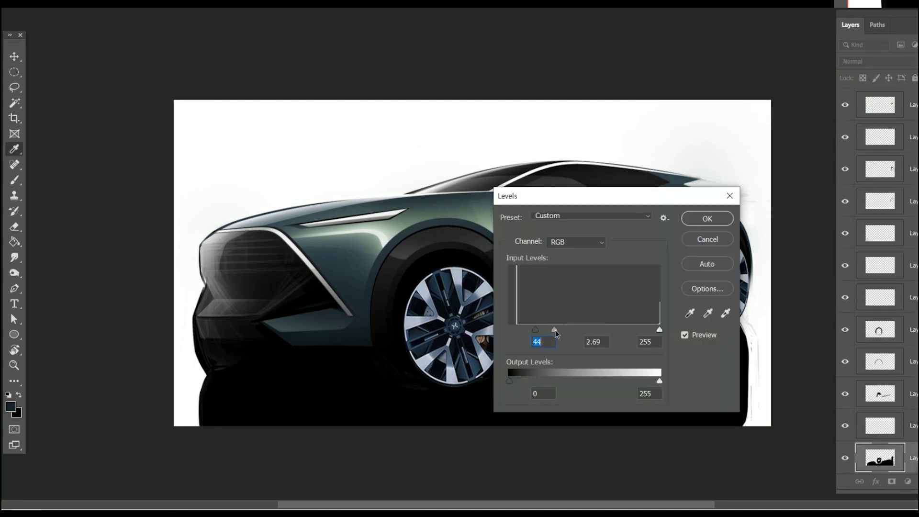
click(708, 219)
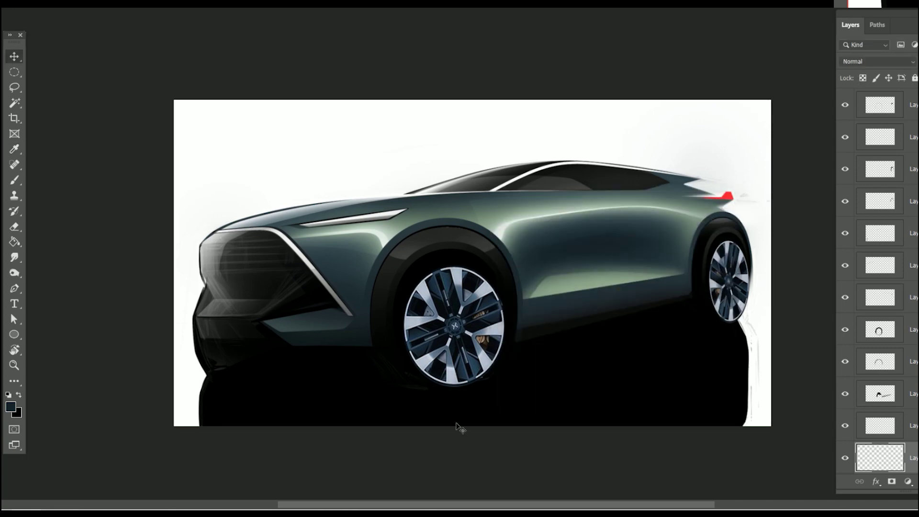
mouse_move(462, 426)
mouse_down()
mouse_move(442, 455)
mouse_move(431, 455)
mouse_up()
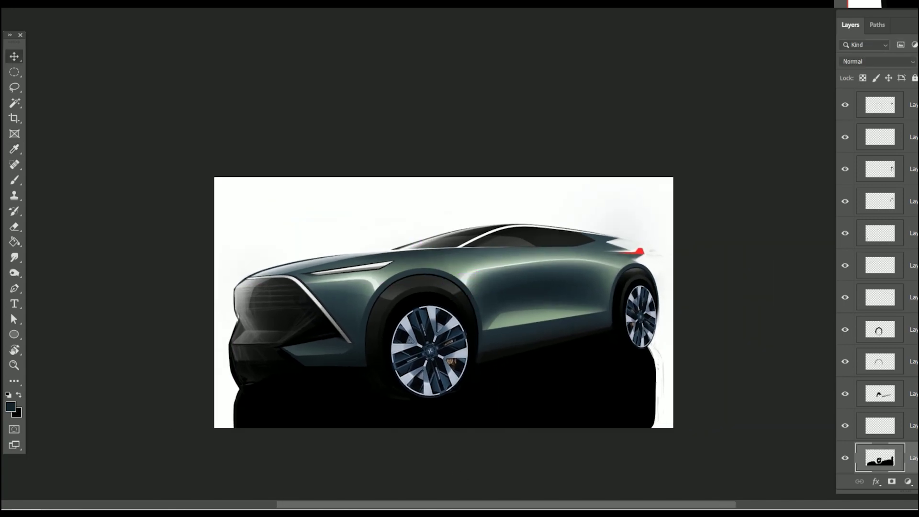
- Delete the two hidden layers at the top of the Layers panel and confirm
scroll(905, 221, down, 2)
scroll(905, 222, down, 2)
scroll(905, 221, down, 2)
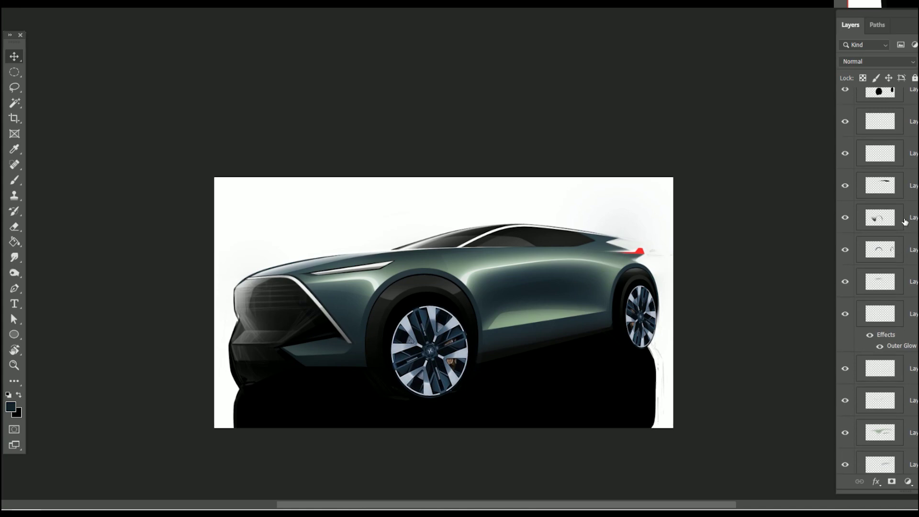
scroll(878, 278, up, 3)
scroll(879, 278, up, 3)
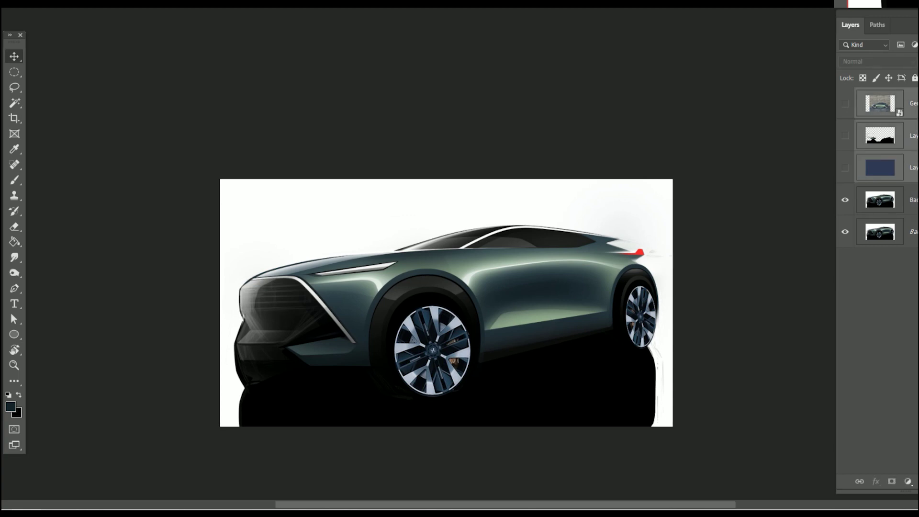
shift+click(881, 168)
key(Delete)
click(412, 86)
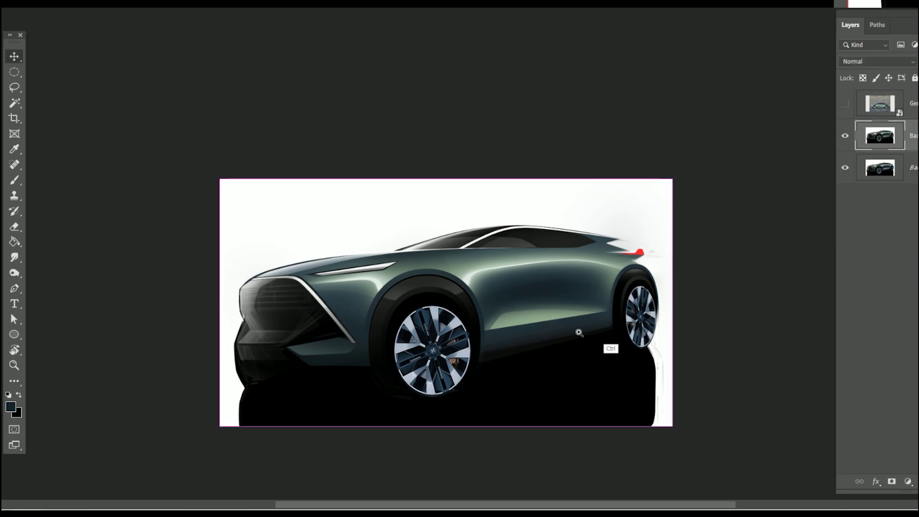
scroll(618, 340, up, 3)
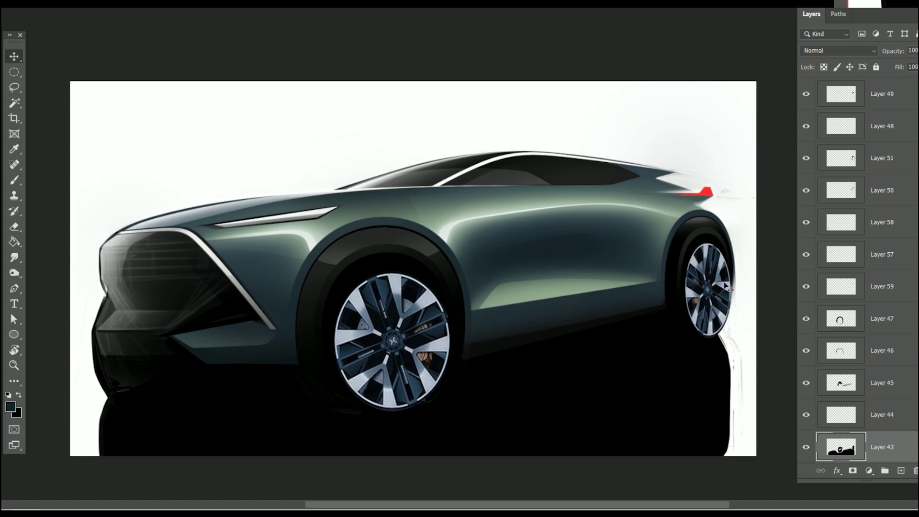
- Duplicate Layer 40 and skew the rear wheel copy about 1.2 degrees
drag(726, 285, 683, 283)
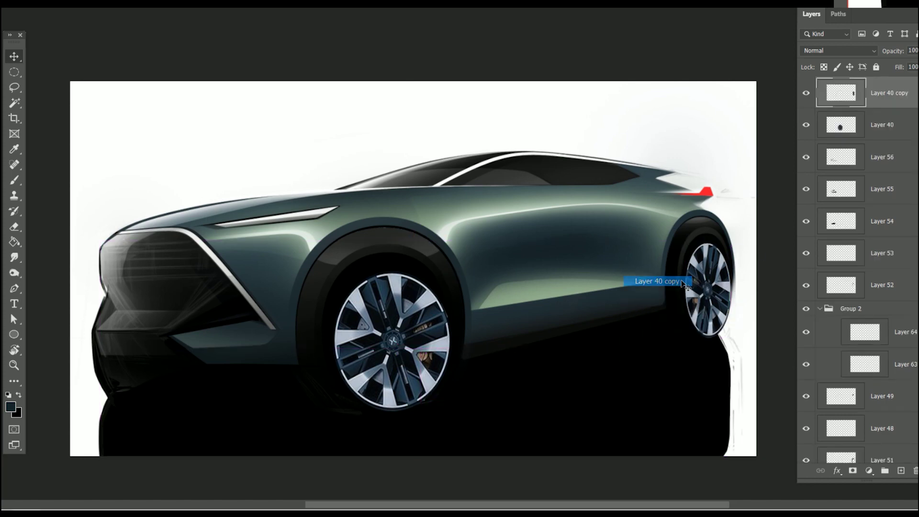
key(ctrl+t)
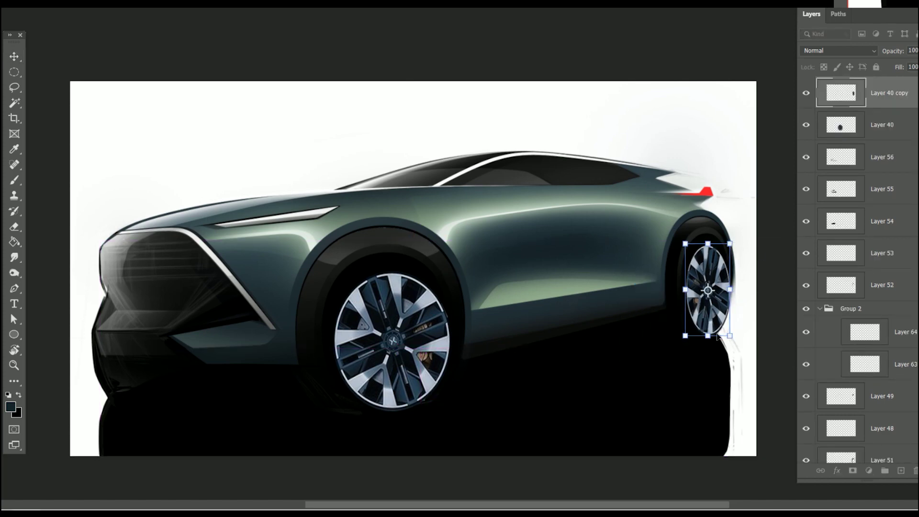
drag(711, 338, 712, 338)
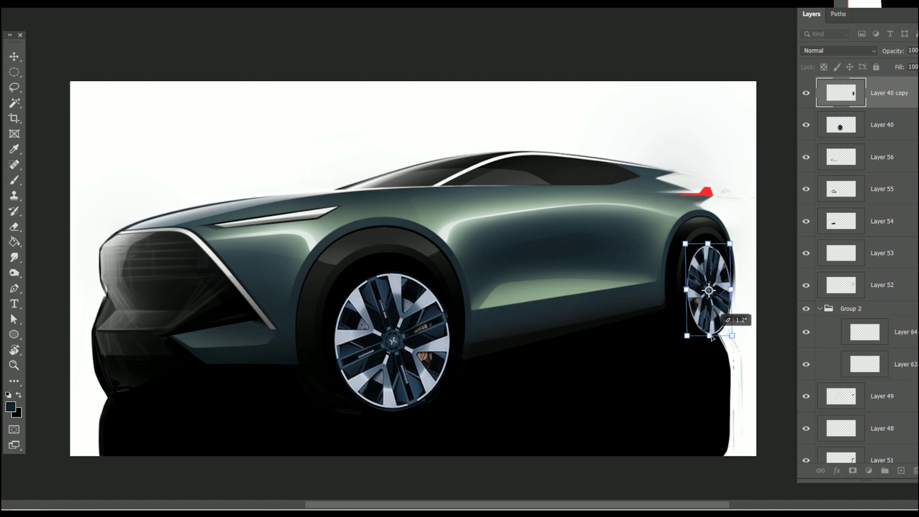
key(Return)
- Flip the view back so the car faces right and recentre it
scroll(594, 281, down, 3)
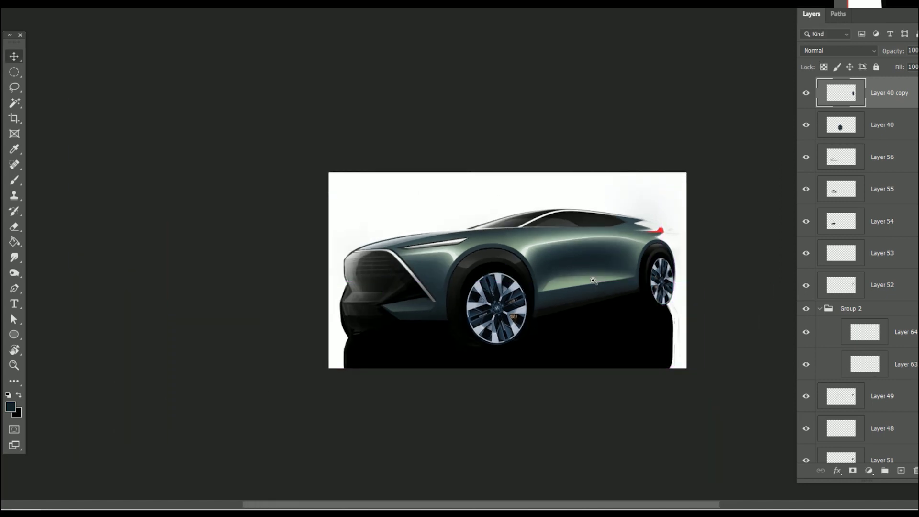
drag(675, 236, 613, 235)
scroll(521, 215, up, 3)
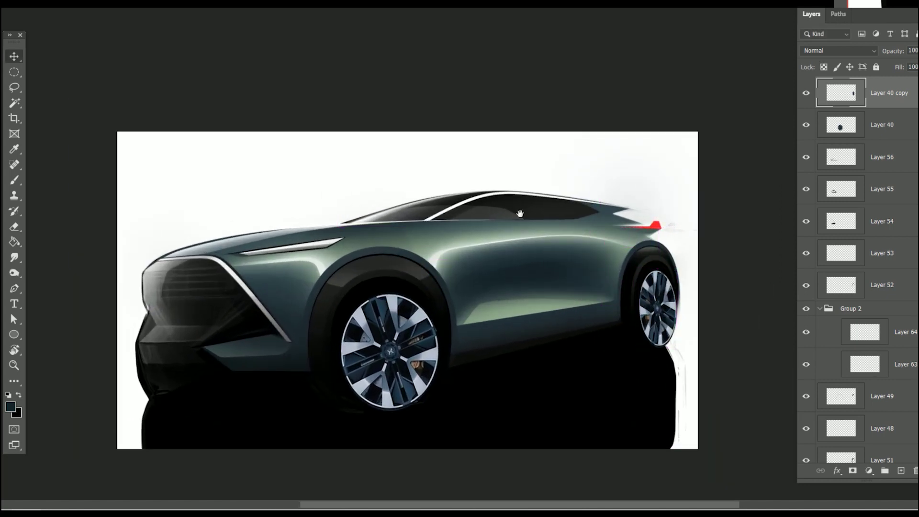
key(ctrl+shift+h)
scroll(431, 230, down, 2)
scroll(372, 233, up, 1)
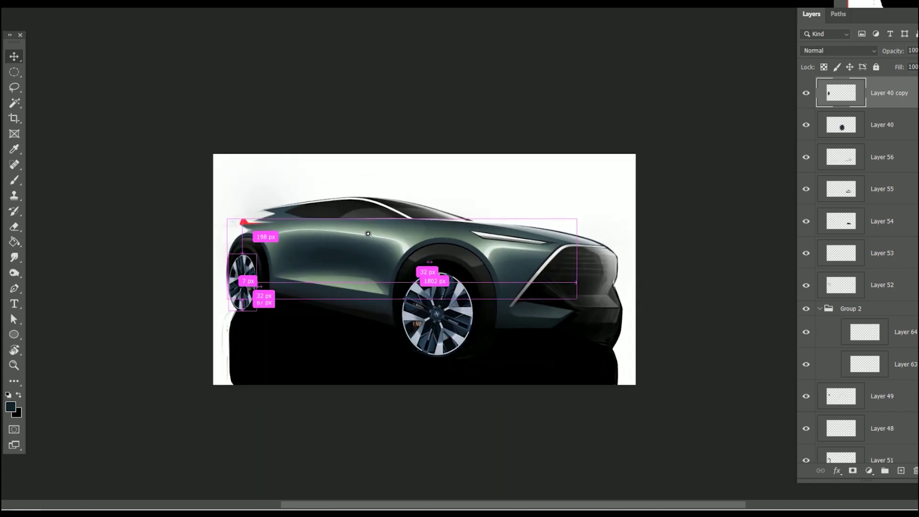
scroll(372, 233, up, 1)
scroll(295, 249, down, 2)
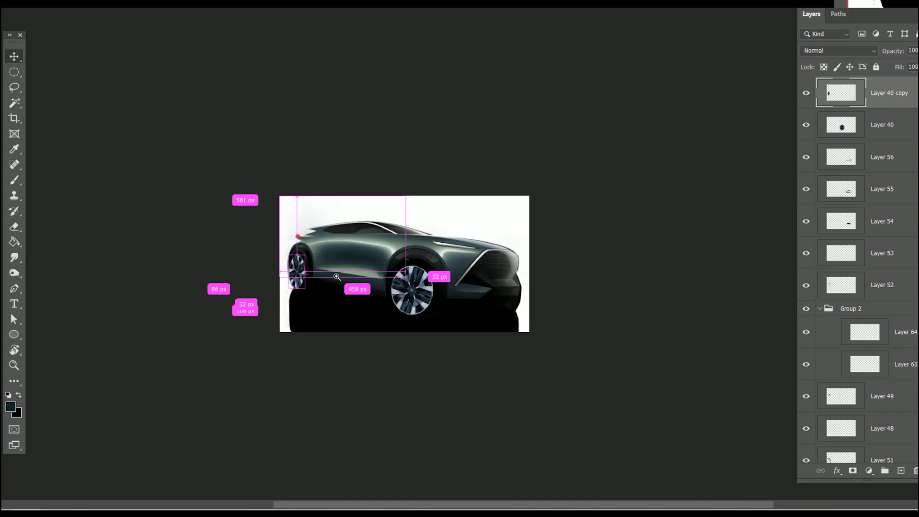
scroll(335, 239, up, 3)
scroll(364, 201, up, 1)
scroll(353, 236, down, 1)
scroll(353, 235, left, 1)
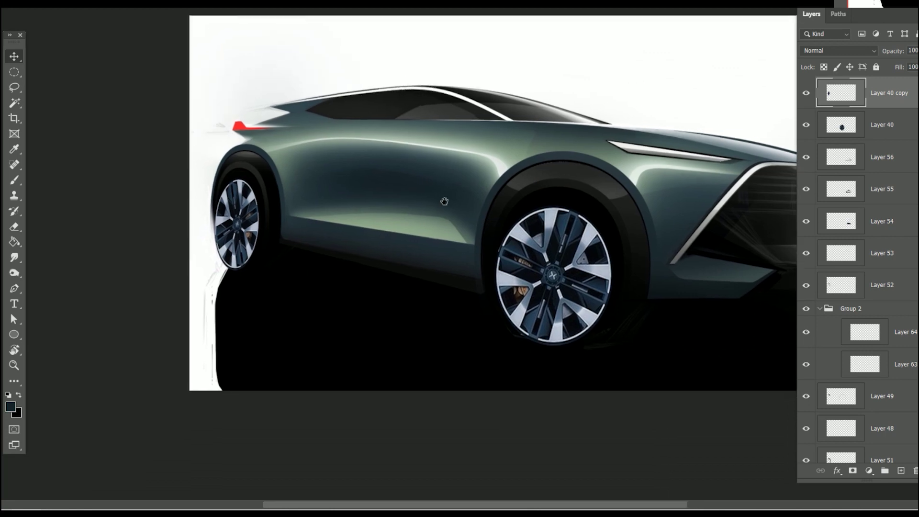
scroll(353, 232, left, 2)
scroll(353, 231, down, 1)
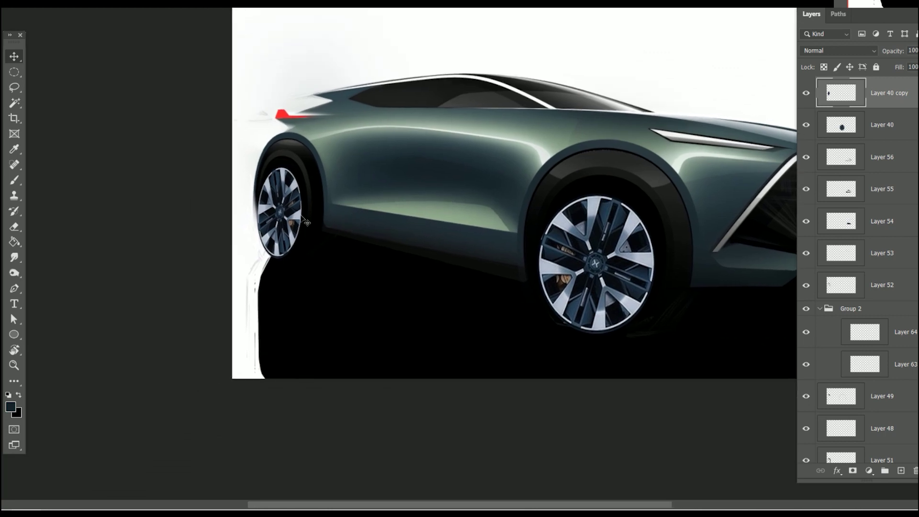
- Widen the rear wheel copy slightly and commit the transform
key(ctrl+t)
drag(302, 213, 310, 212)
key(ctrl+z)
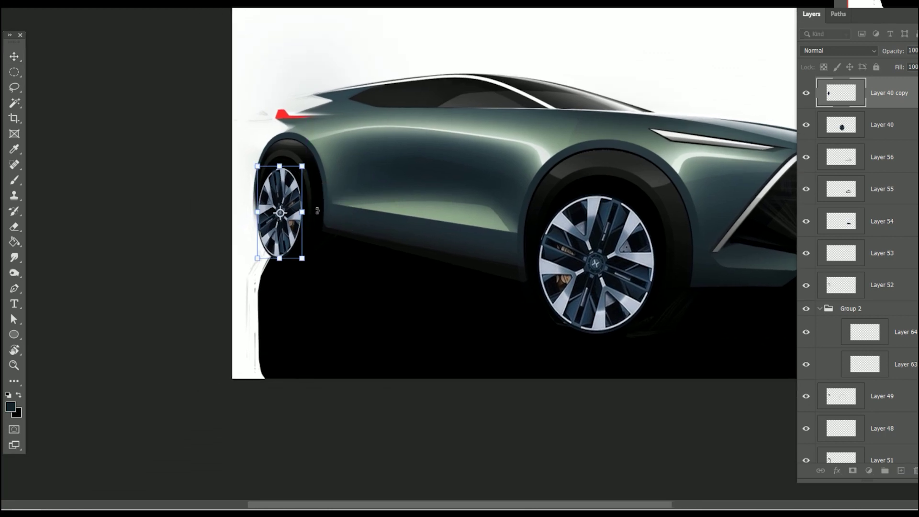
key(Return)
- Create Path 10 and draw an ellipse around the rear wheel
right_click(18, 337)
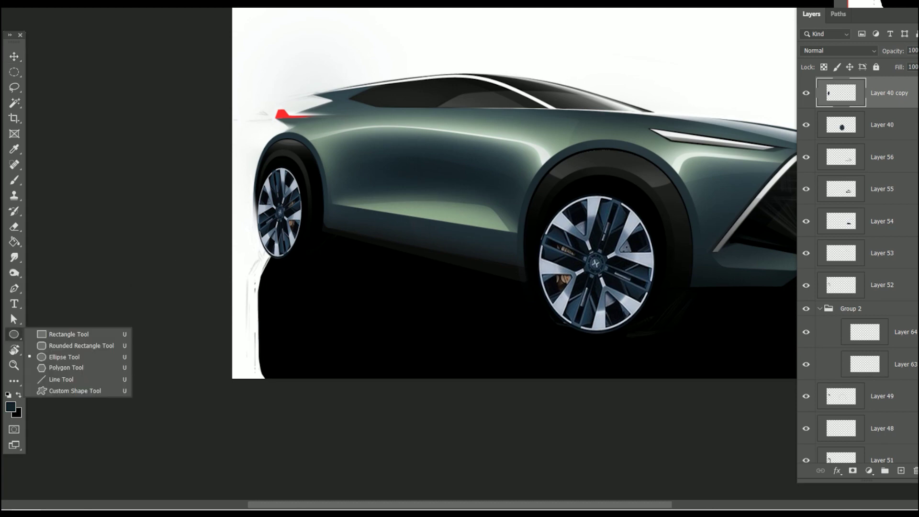
click(48, 356)
click(839, 14)
click(901, 470)
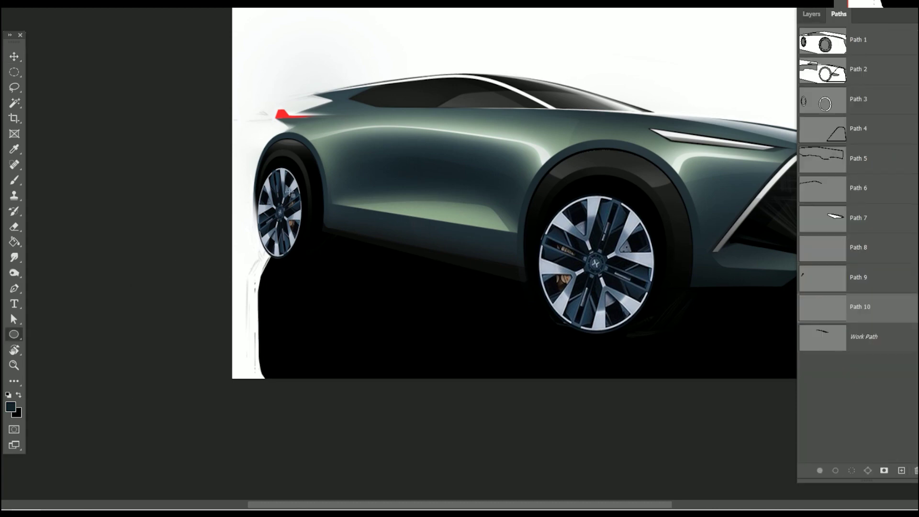
drag(263, 181, 303, 259)
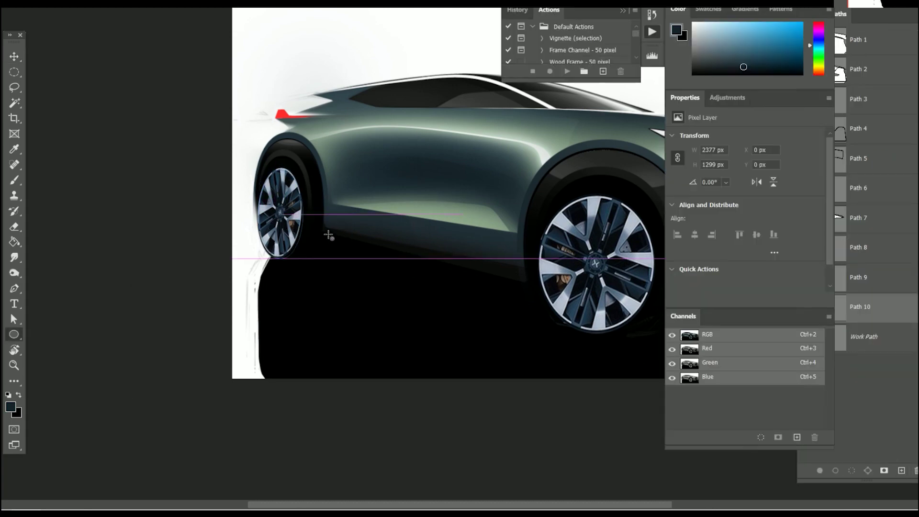
- Rotate, move and resize the ellipse to cover the rear wheel
scroll(293, 212, up, 3)
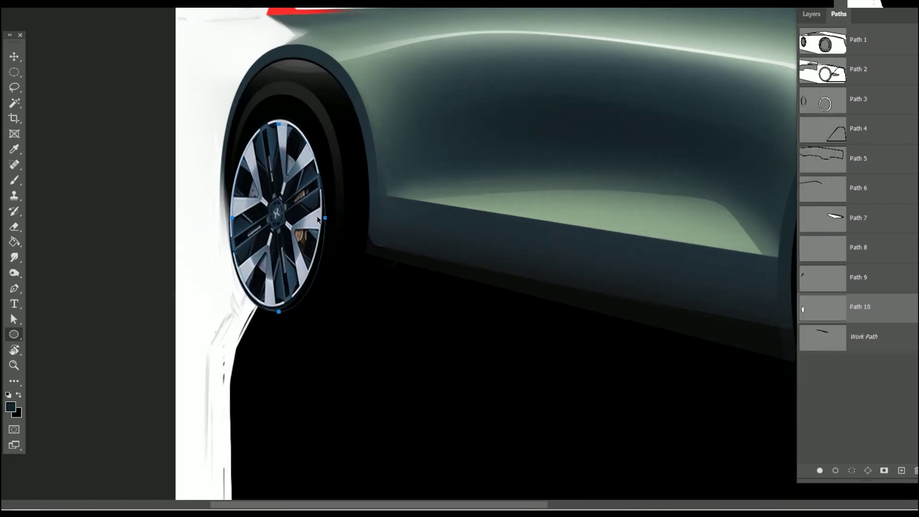
key(ctrl+t)
drag(361, 141, 364, 144)
drag(317, 193, 317, 214)
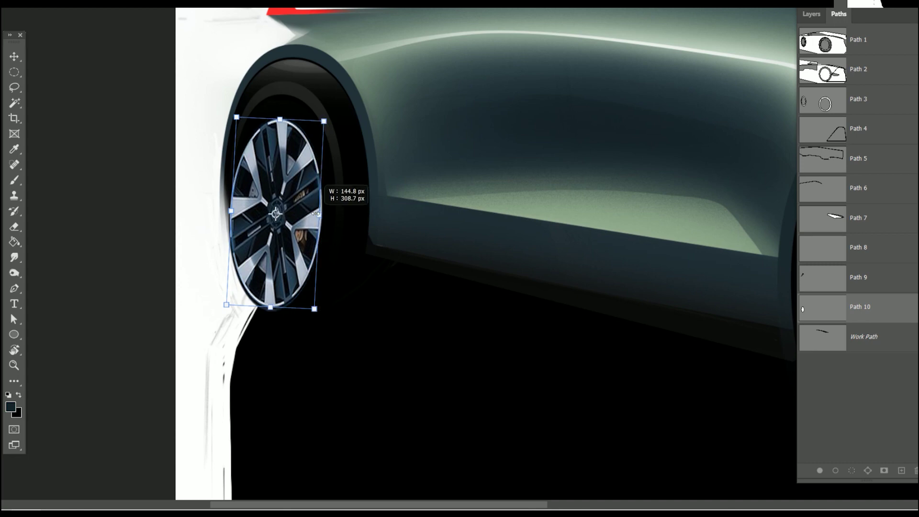
drag(324, 121, 342, 122)
key(Down)
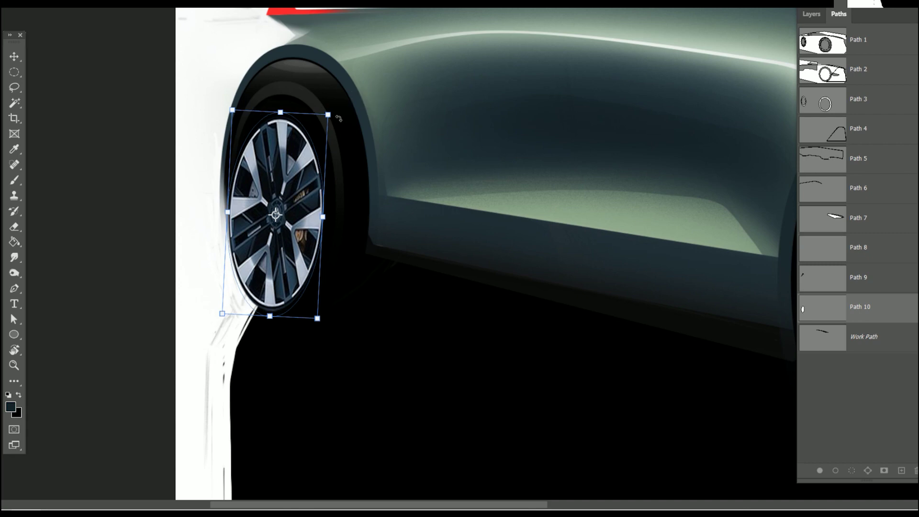
drag(273, 317, 271, 312)
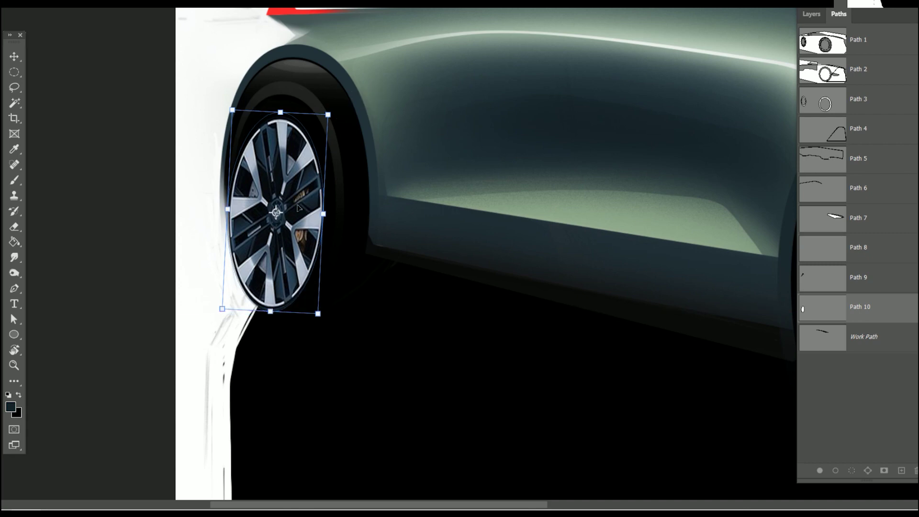
drag(284, 114, 283, 116)
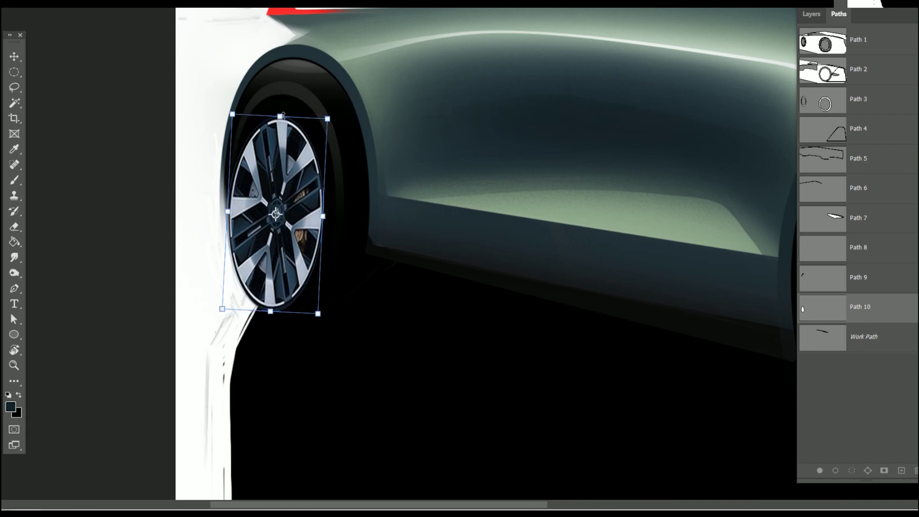
key(Return)
key(Return)
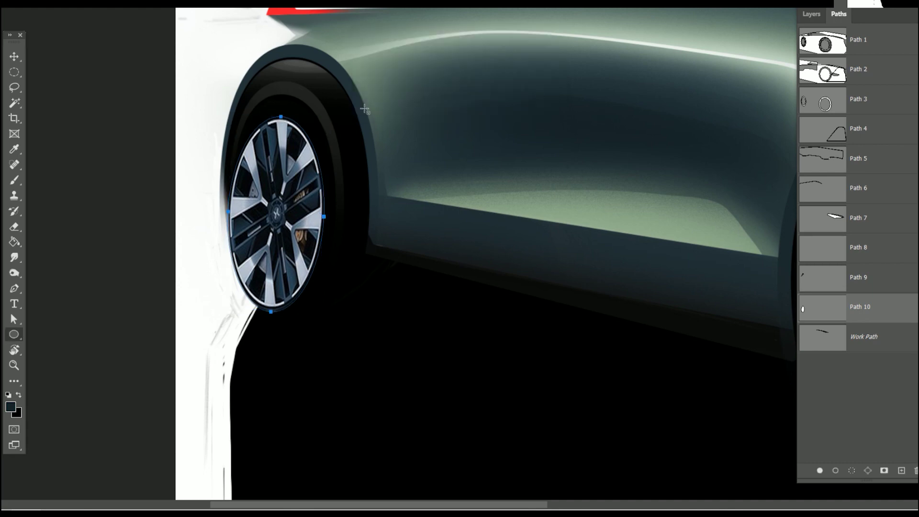
- Fine-tune the ellipse to about 179 × 363 px snug around the wheel rim
key(ctrl+t)
drag(328, 106, 330, 103)
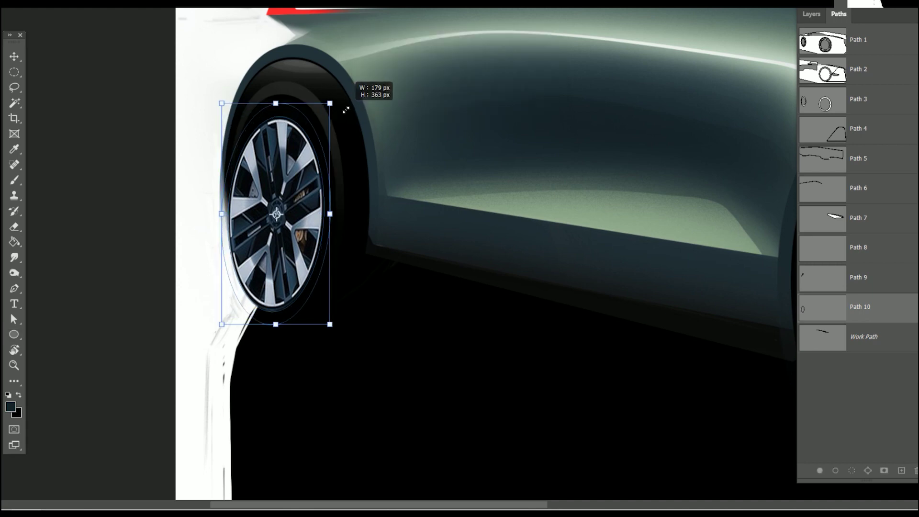
key(Right)
key(Right)
key(Right)
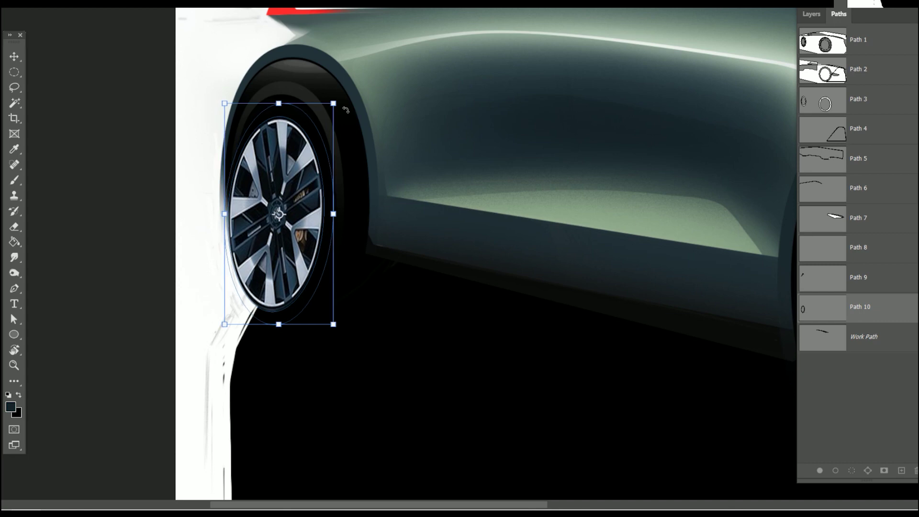
key(Right)
key(Right)
key(Left)
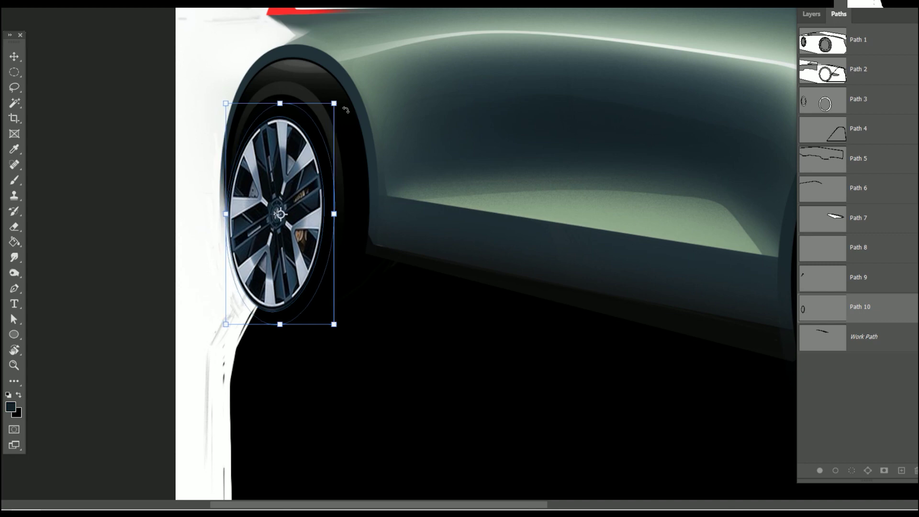
key(Return)
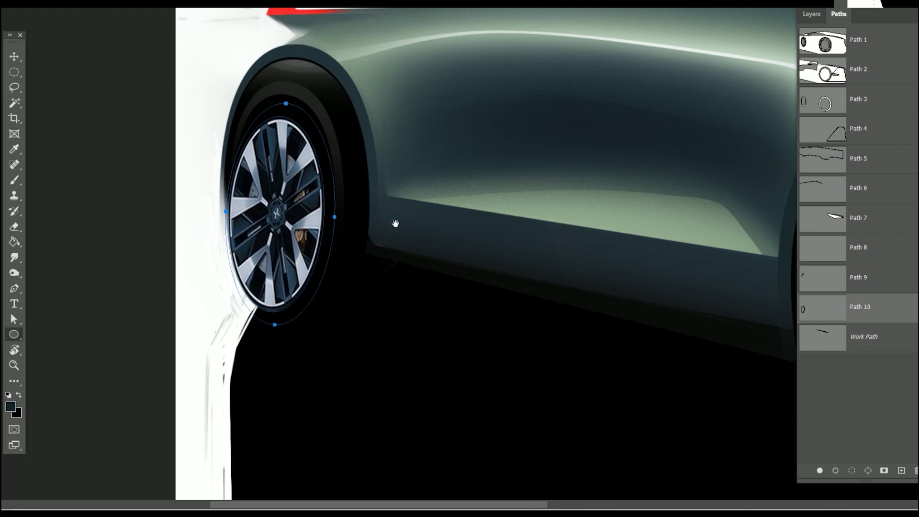
scroll(395, 223, down, 2)
scroll(405, 232, down, 2)
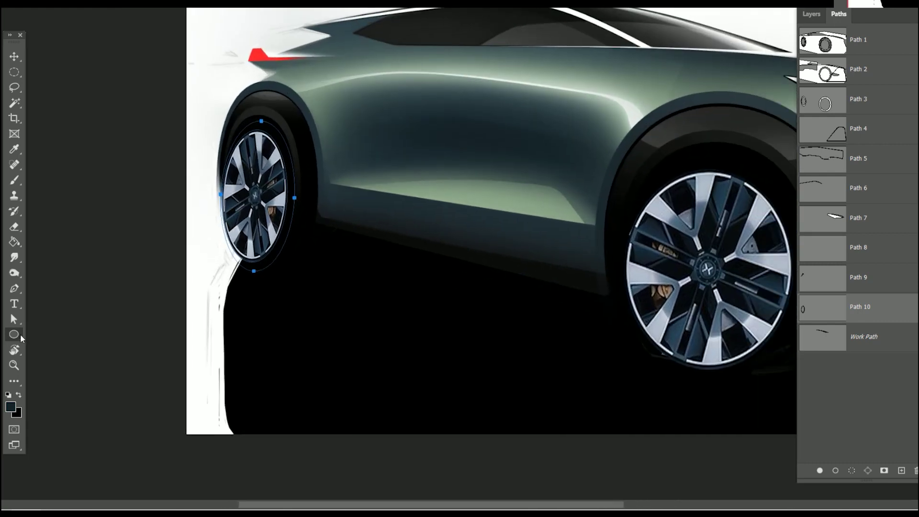
- Draw an ellipse over the right wheel, rotating and stretching it to fit
drag(685, 294, 602, 294)
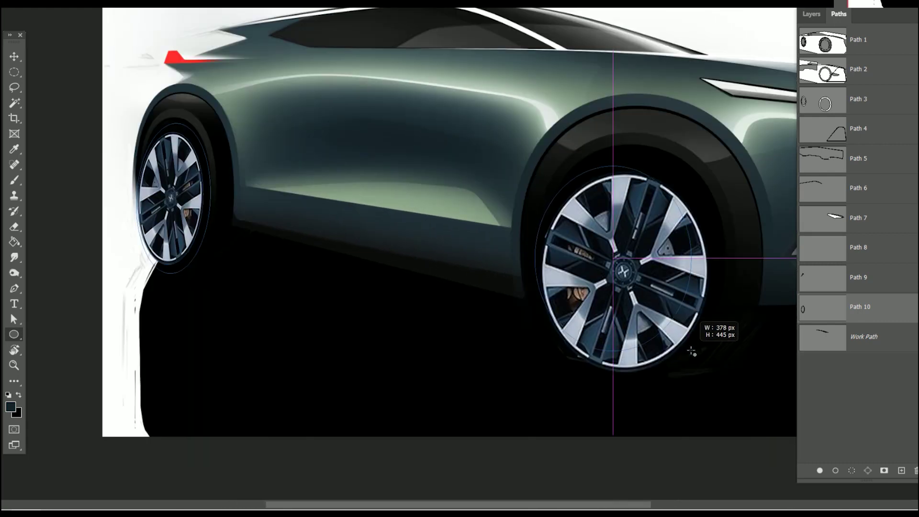
drag(535, 166, 693, 351)
key(ctrl+t)
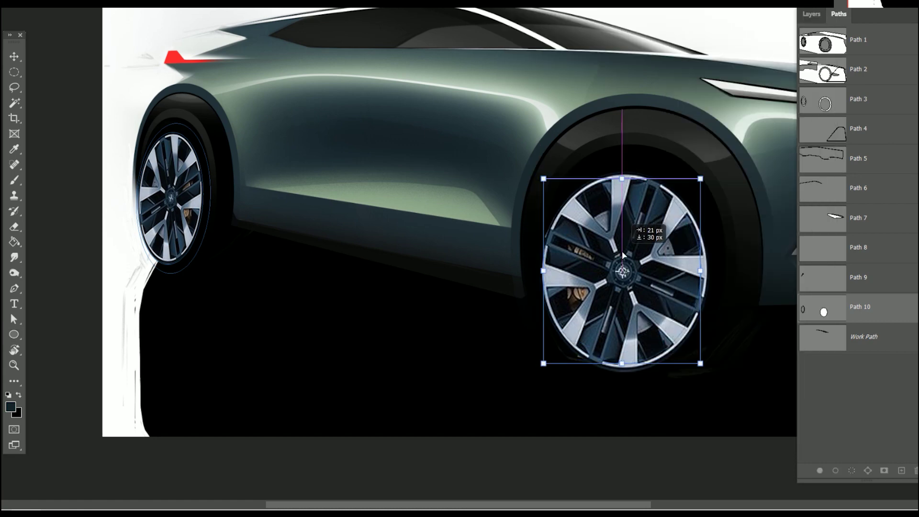
drag(660, 287, 641, 309)
drag(614, 360, 614, 368)
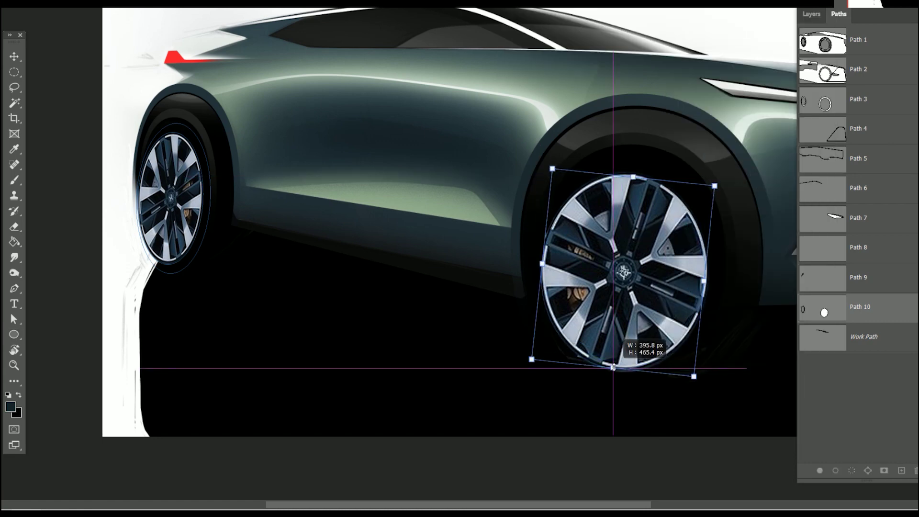
drag(702, 281, 708, 282)
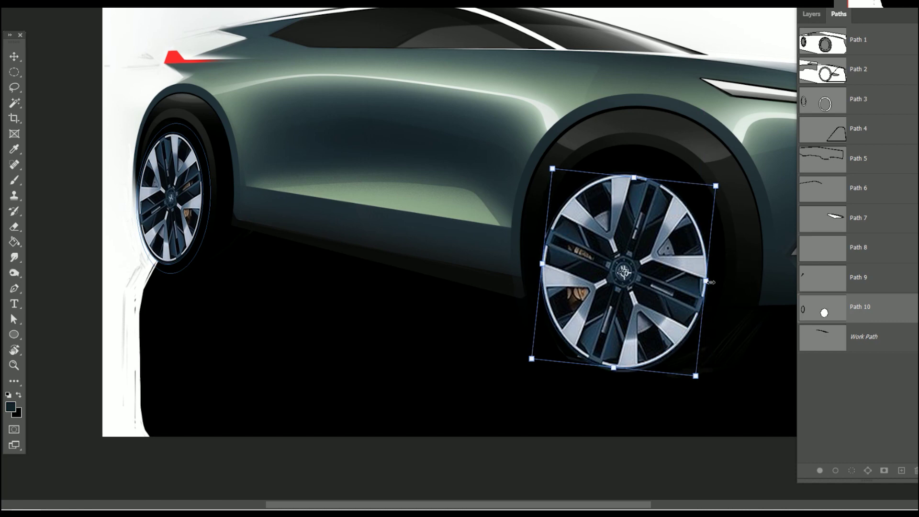
key(Return)
key(Return)
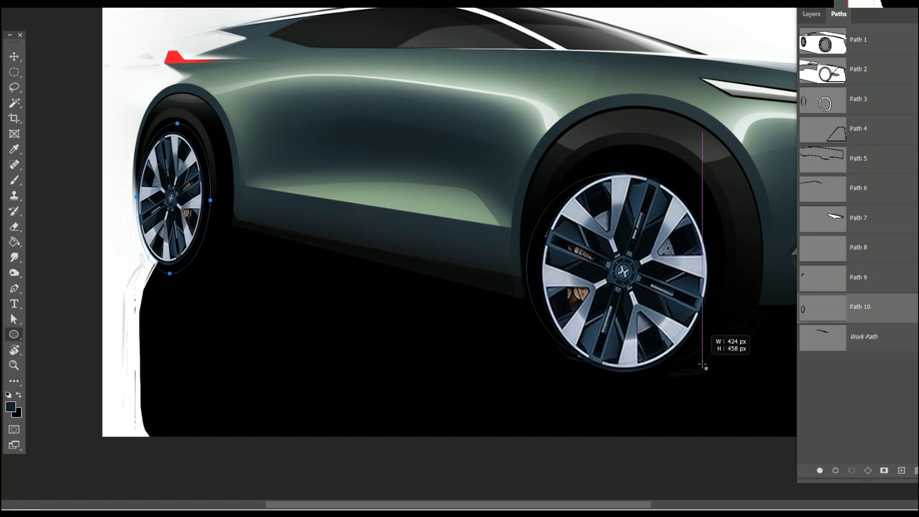
- Redraw the right-wheel ellipse and skew it to match the wheel's perspective
drag(528, 175, 710, 374)
key(ctrl+t)
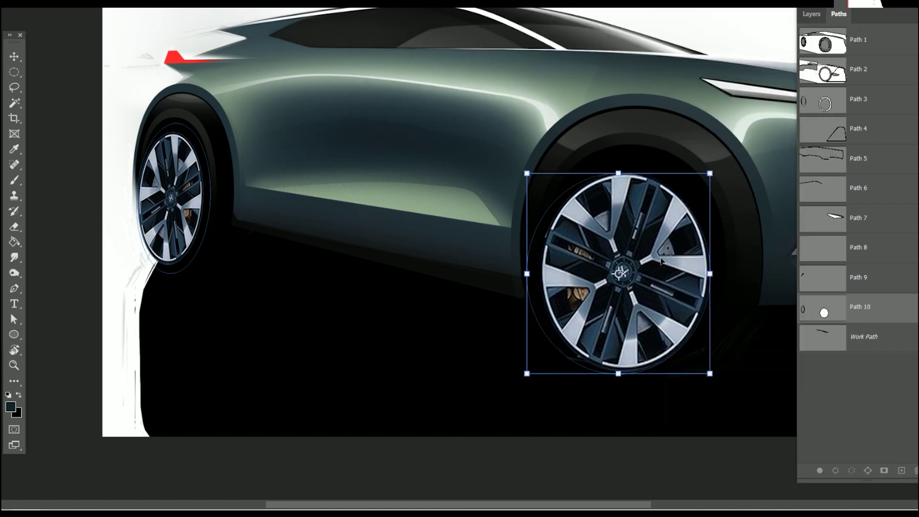
drag(526, 274, 542, 269)
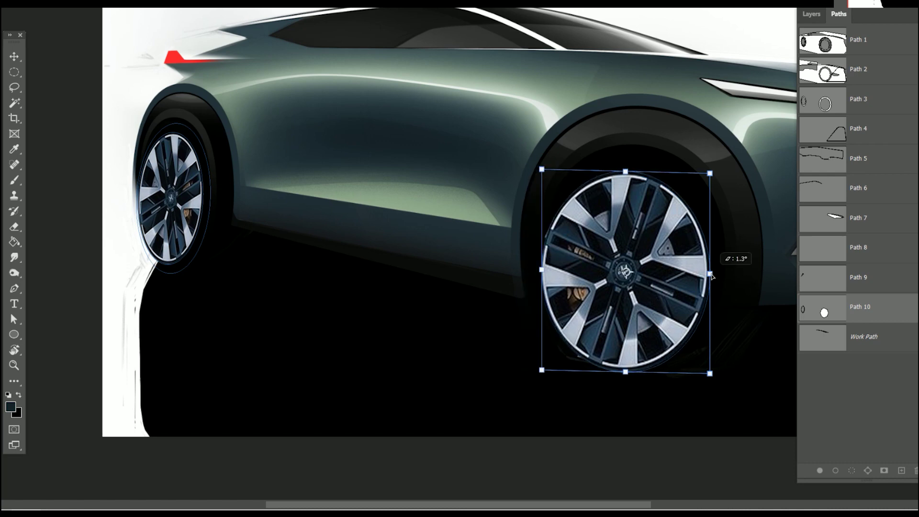
drag(712, 277, 712, 275)
drag(626, 378, 622, 370)
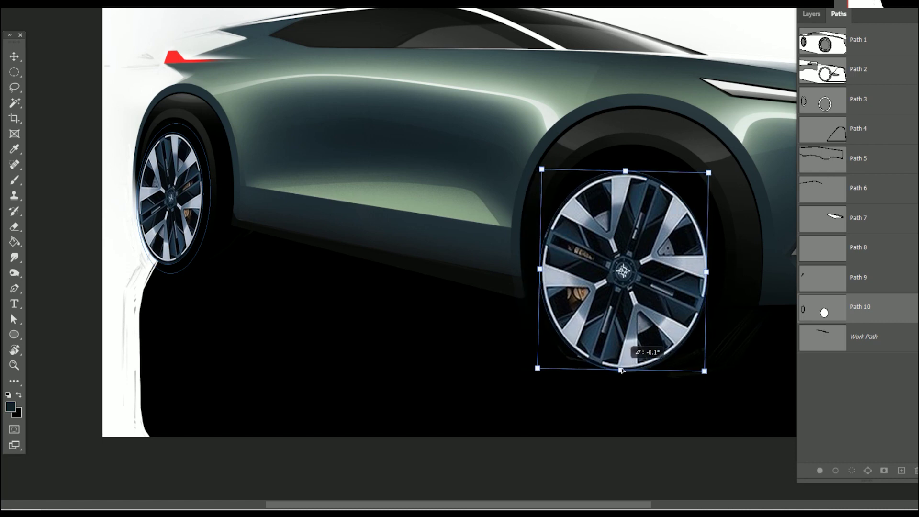
drag(628, 163, 626, 174)
drag(621, 370, 623, 368)
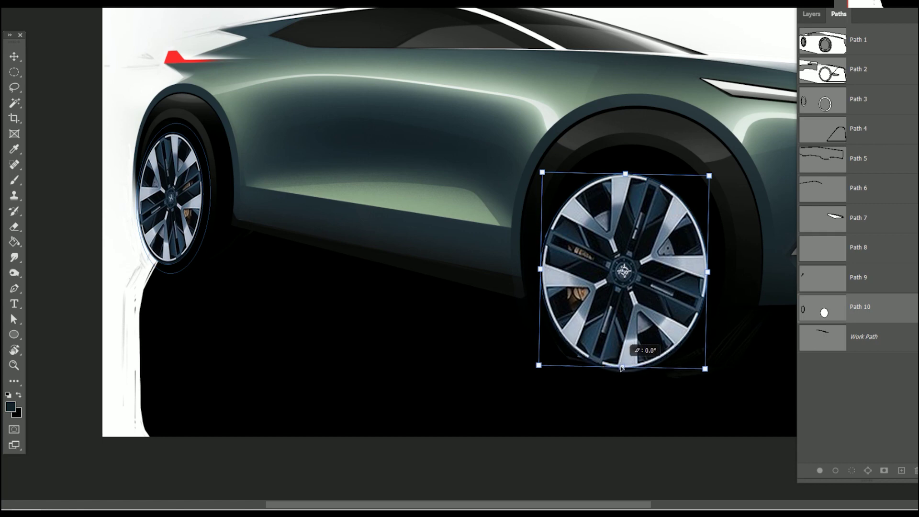
drag(541, 269, 544, 270)
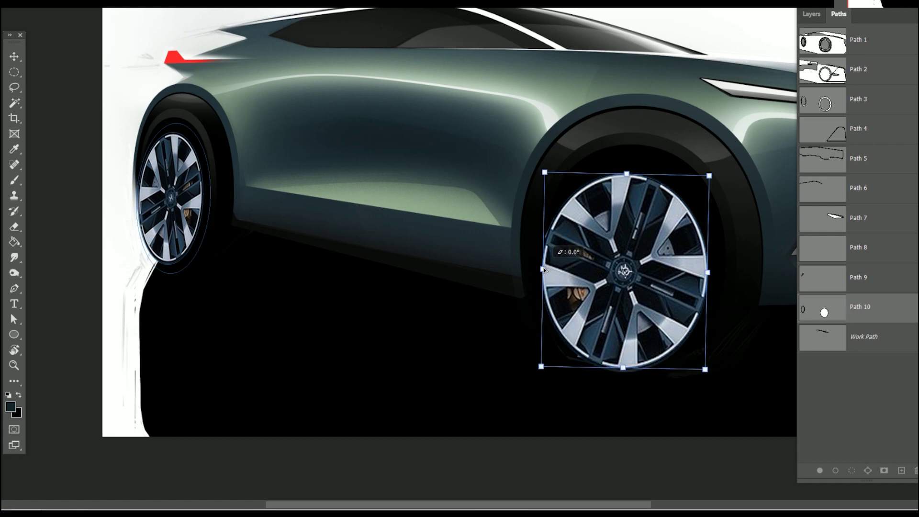
key(Return)
click(430, 88)
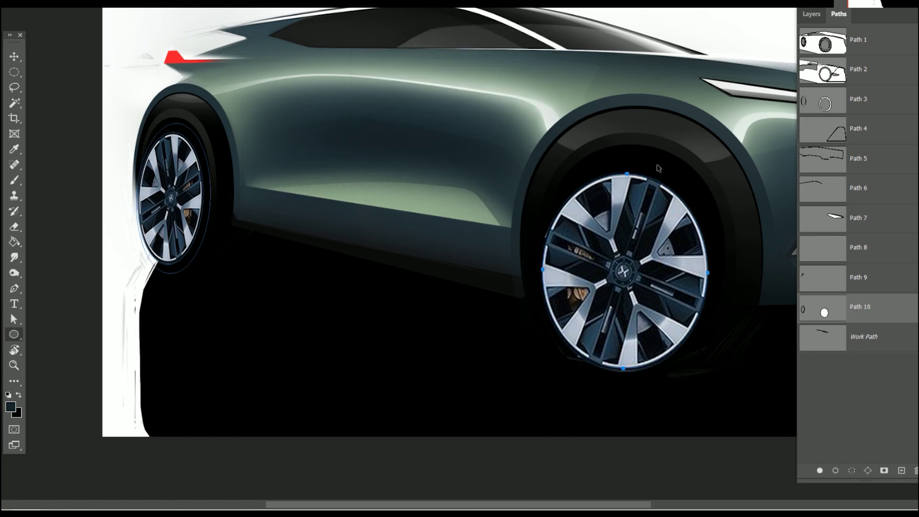
- Enlarge the right-wheel ellipse around the whole tyre, then load both wheel paths as a selection
key(ctrl+t)
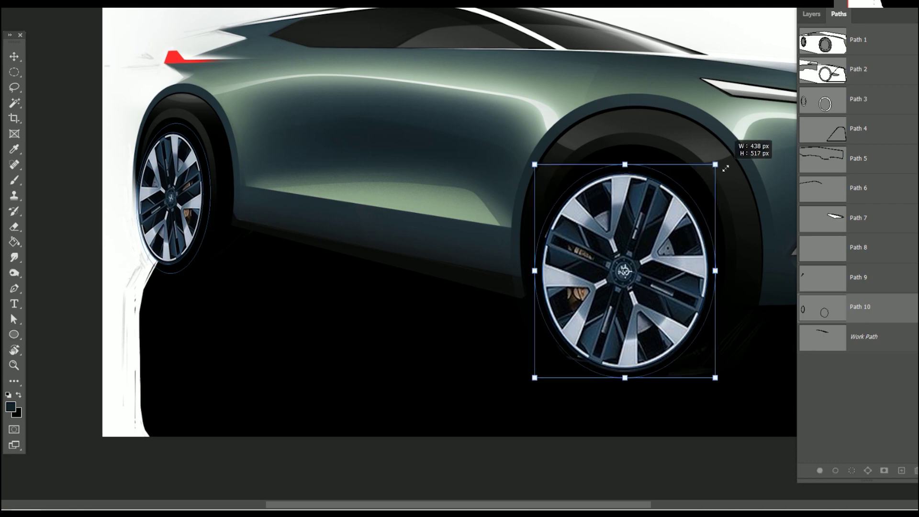
drag(708, 174, 721, 159)
key(Right)
key(Right)
key(Right)
key(Right)
key(Right)
key(Right)
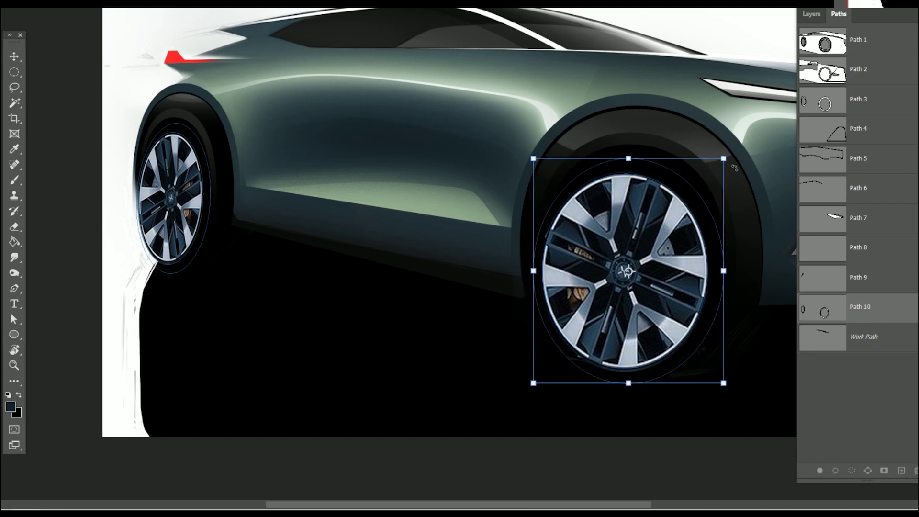
key(Right)
key(Right)
key(Return)
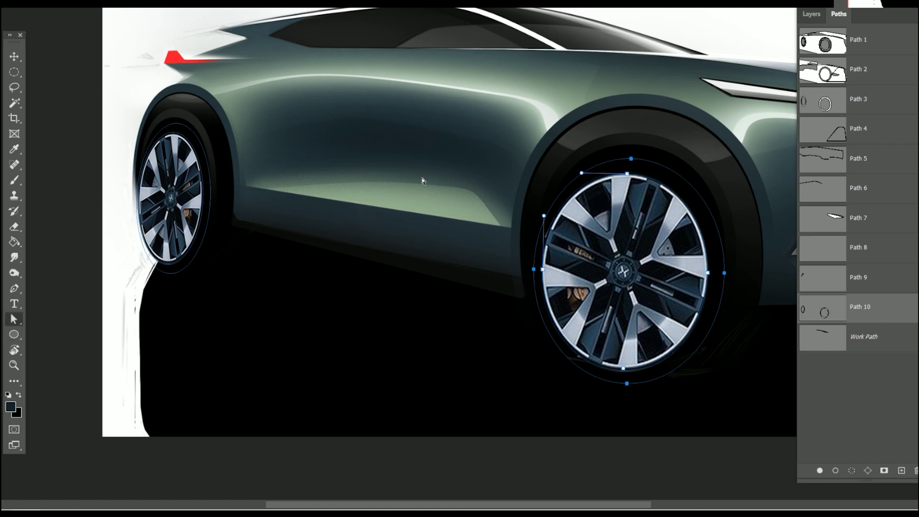
right_click(16, 318)
click(67, 320)
click(853, 471)
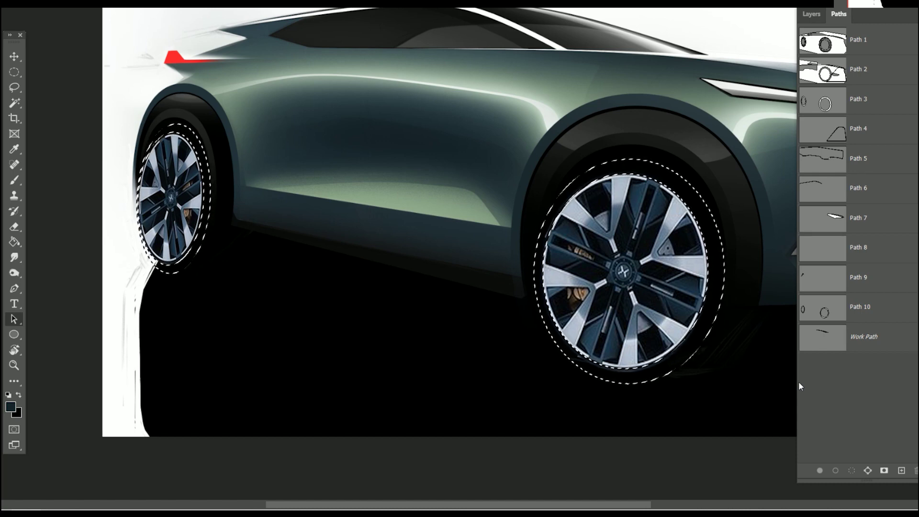
- Switch to the Brush tool and set dark teal 003333 as the painting colour
key(ctrl+d)
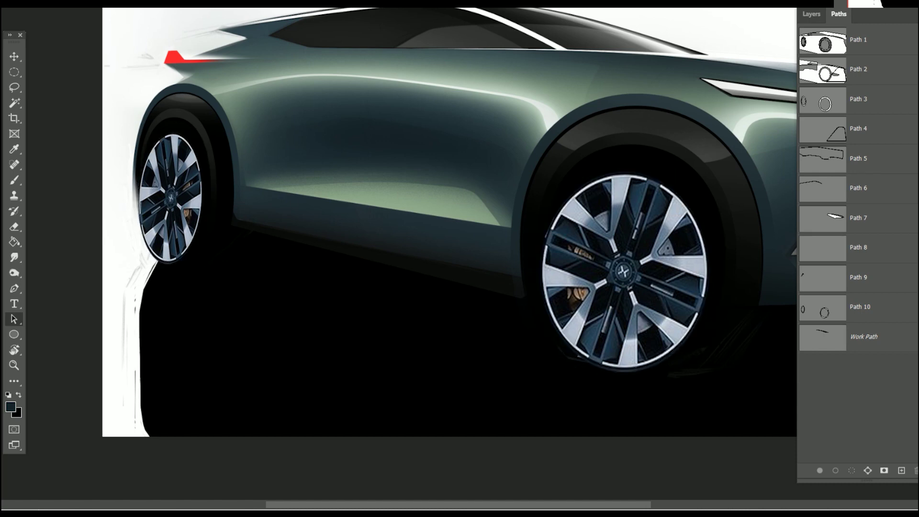
drag(624, 272, 556, 311)
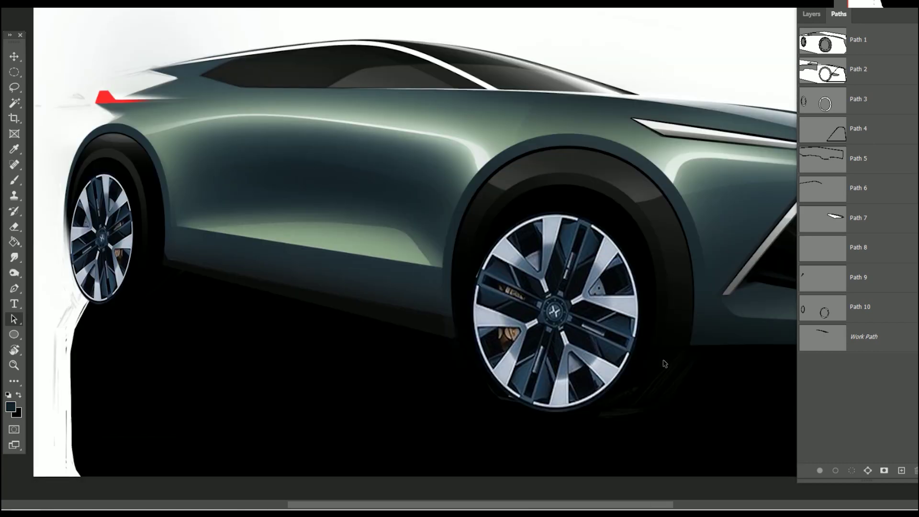
key(ctrl+shift+d)
key(b)
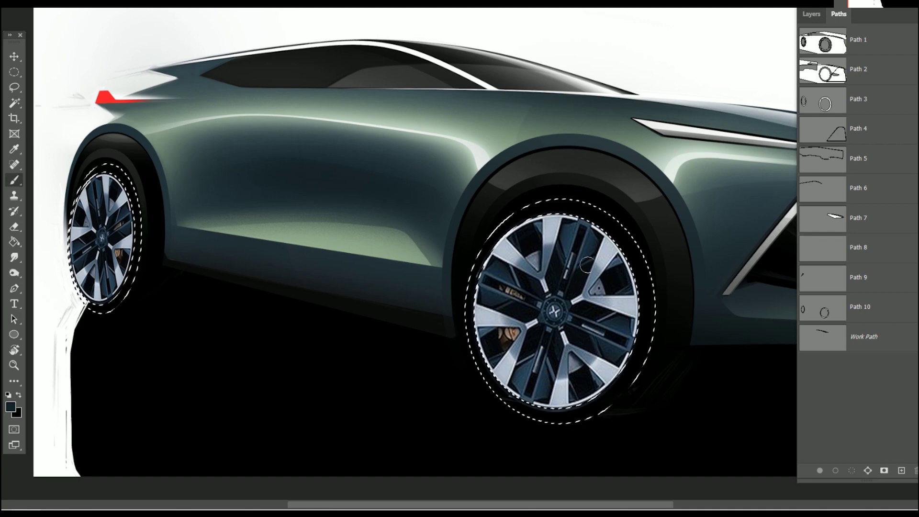
right_click(103, 230)
key(Escape)
click(11, 407)
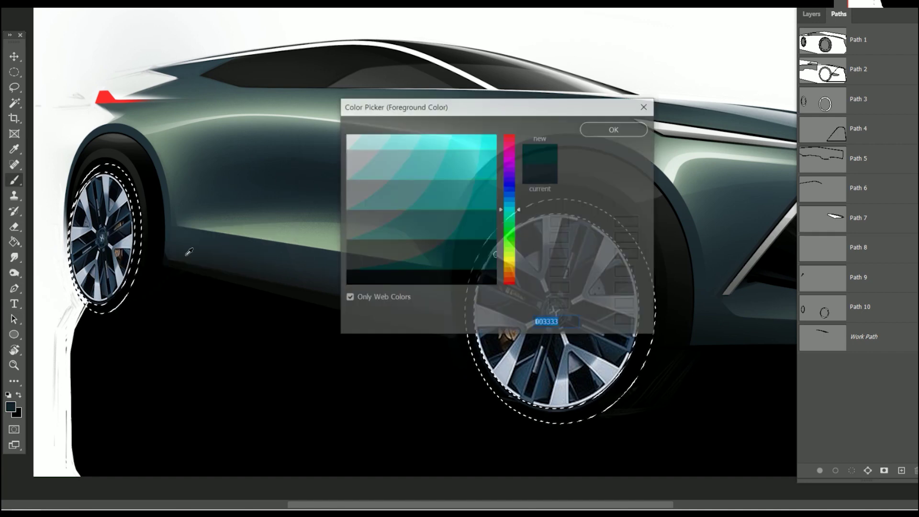
key(Return)
- Resize the brush and swap the foreground and background colours
drag(357, 239, 470, 231)
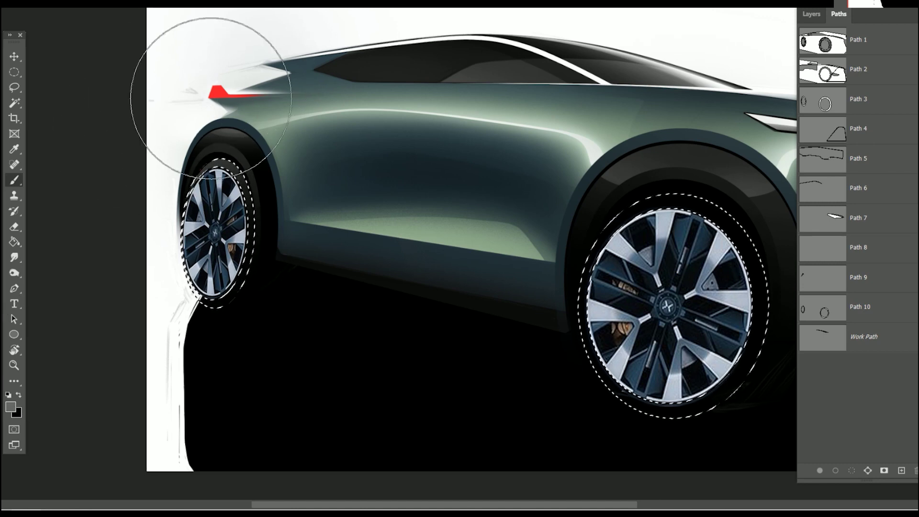
key(bracketleft)
key(bracketleft)
key(bracketleft)
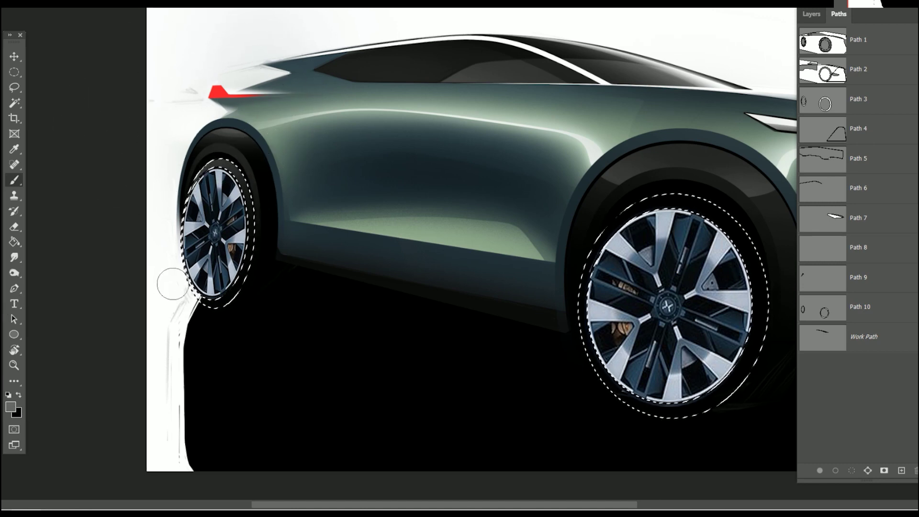
right_click(173, 284)
key(Escape)
key(x)
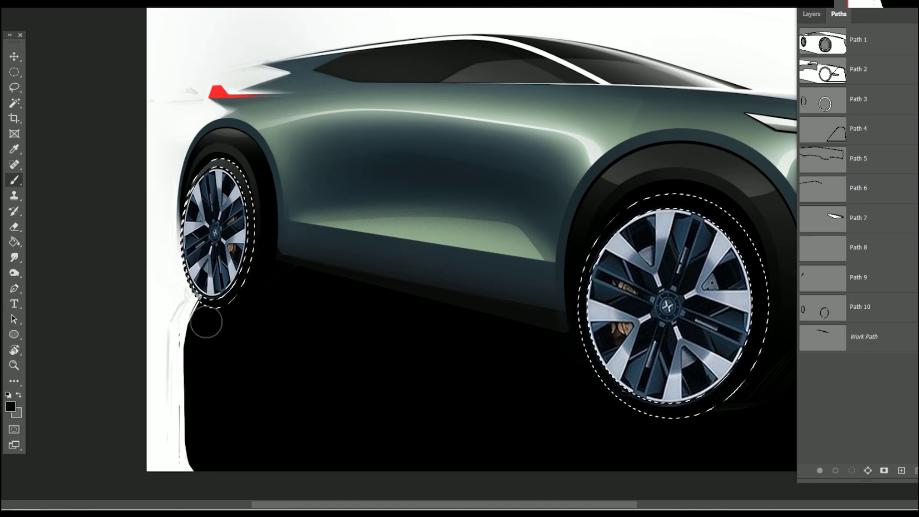
right_click(190, 232)
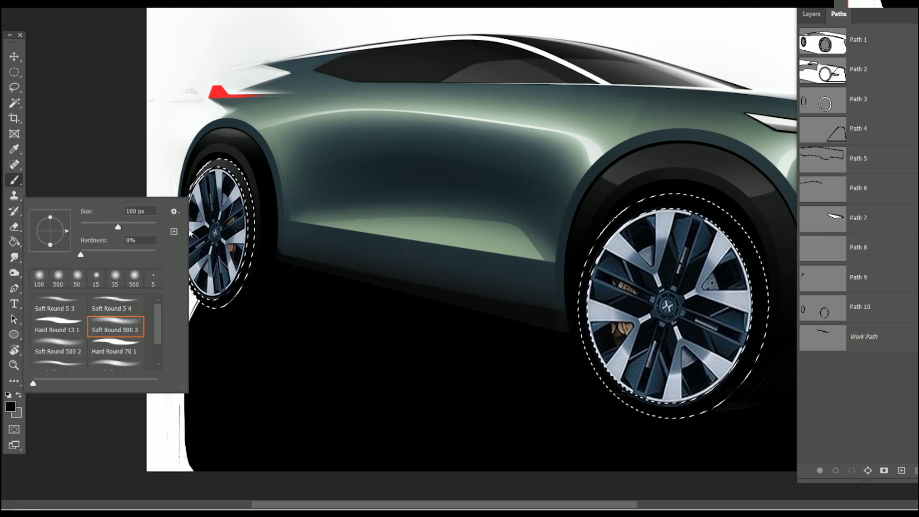
key(Escape)
key(x)
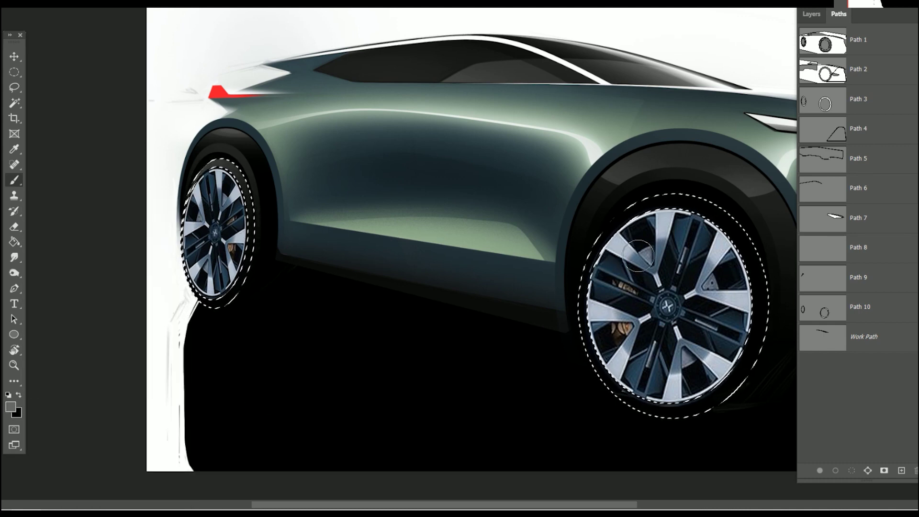
- Enlarge the brush, zoom out, and flip the canvas so the car faces left
drag(679, 143, 568, 153)
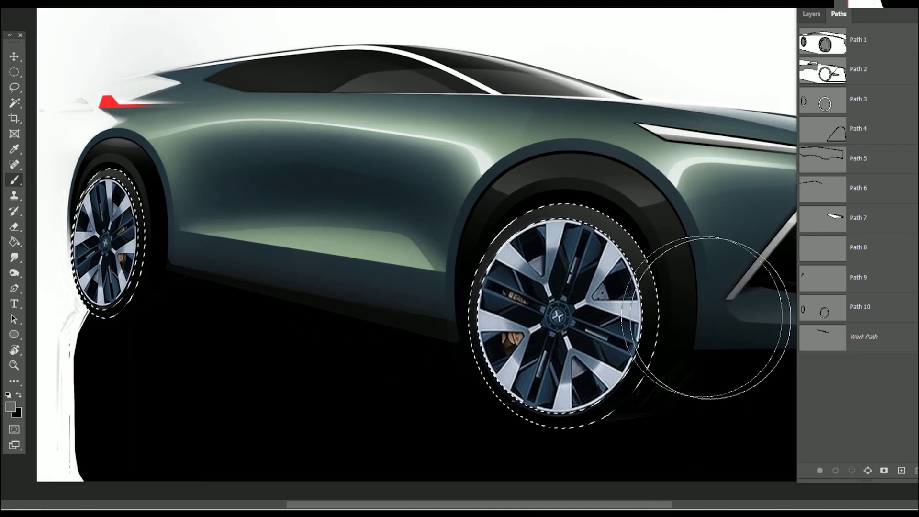
key(bracketright)
key(bracketright)
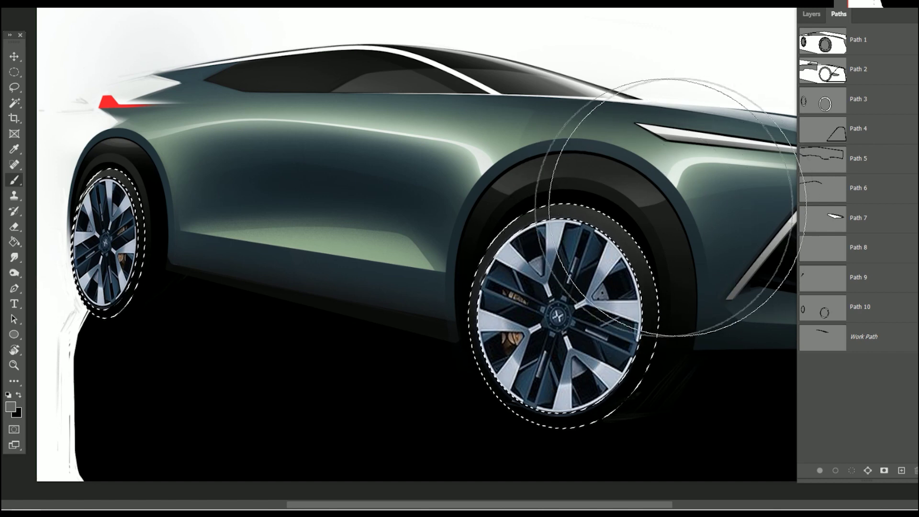
drag(700, 335, 636, 343)
key(h)
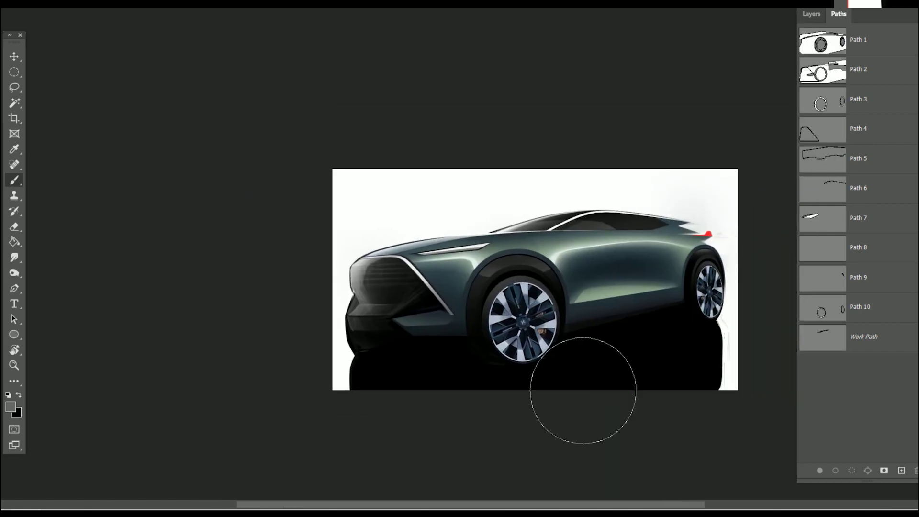
click(15, 87)
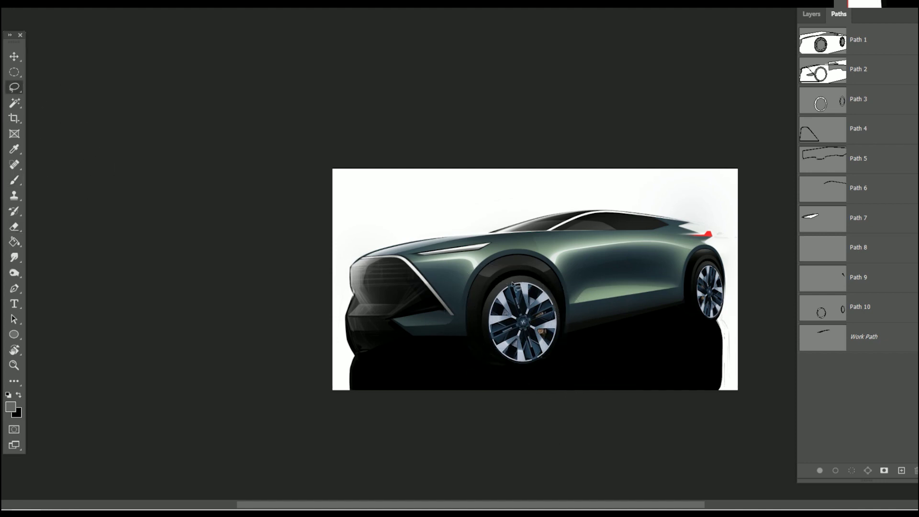
drag(532, 290, 527, 273)
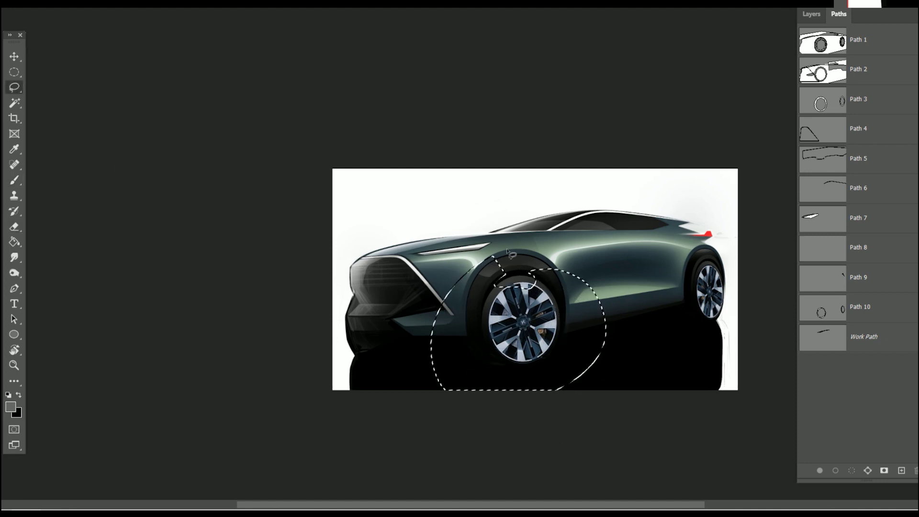
key(e)
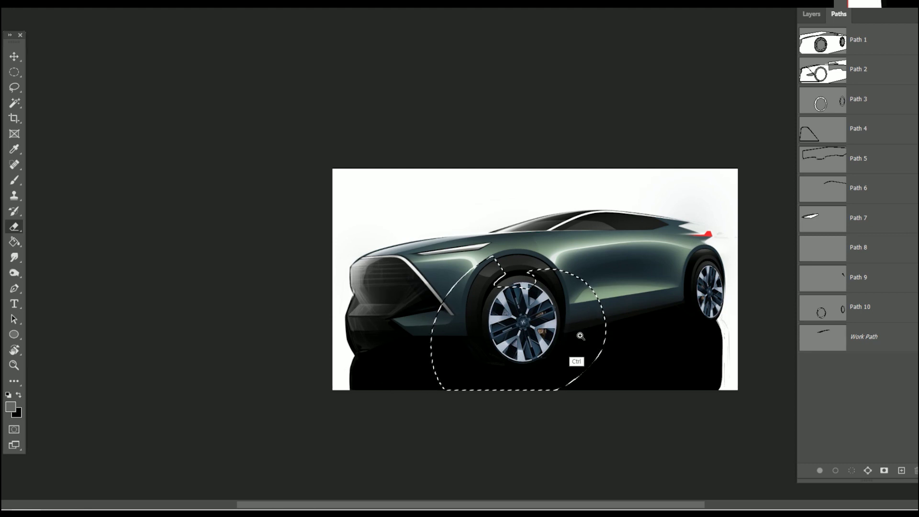
scroll(576, 362, up, 2)
key(ctrl+d)
scroll(476, 405, right, 3)
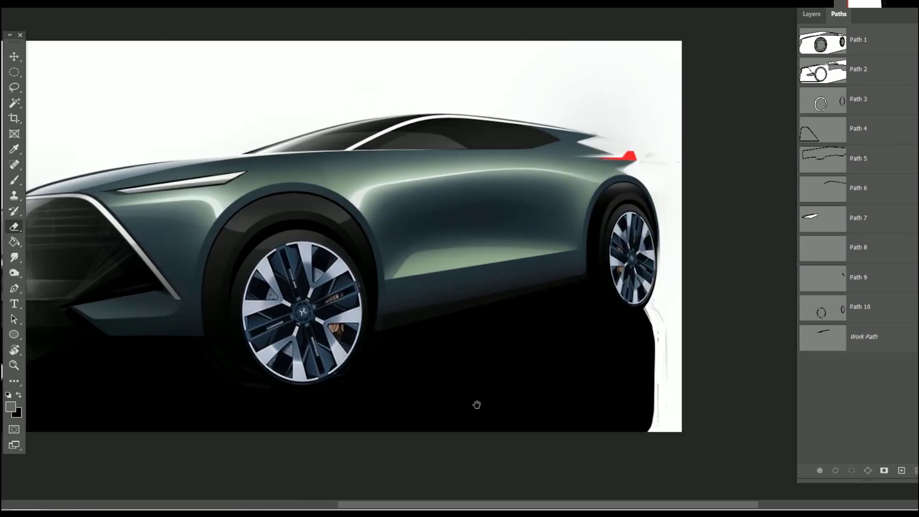
- Load Path 1's wheel-arch outline as a selection
click(871, 45)
click(21, 319)
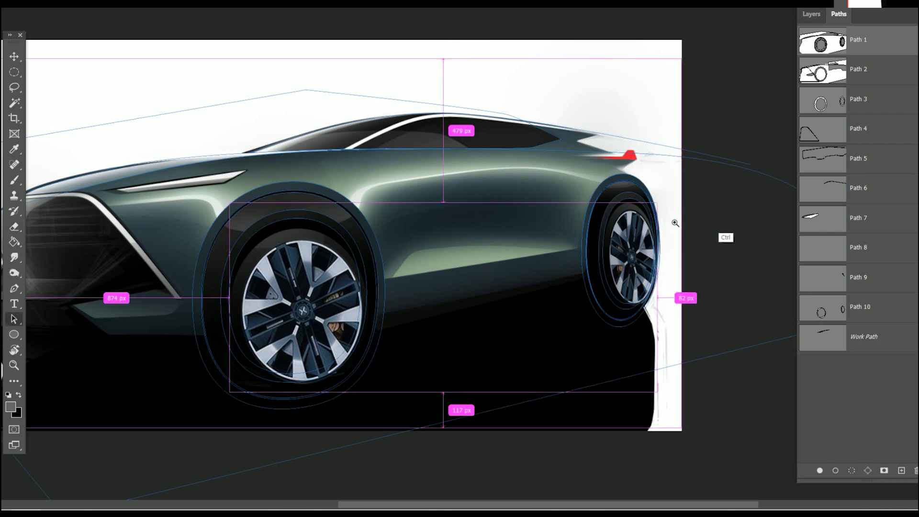
scroll(664, 245, up, 3)
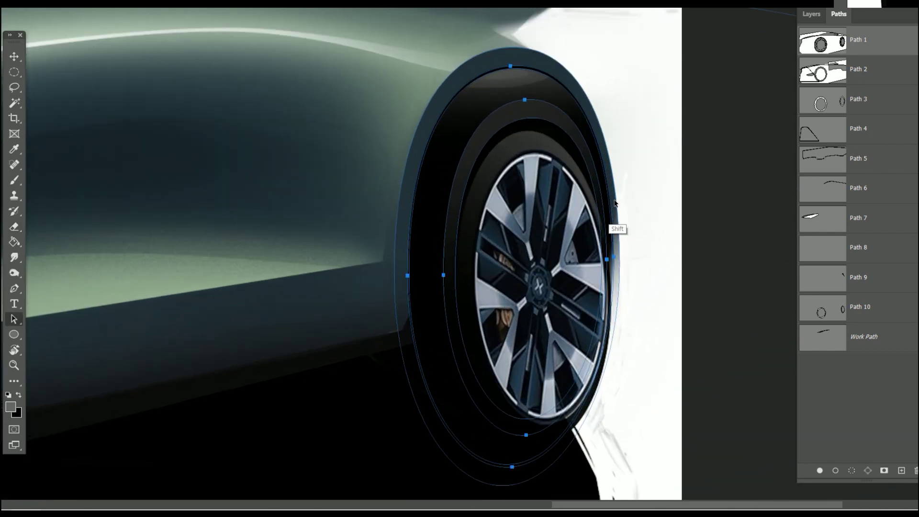
click(853, 472)
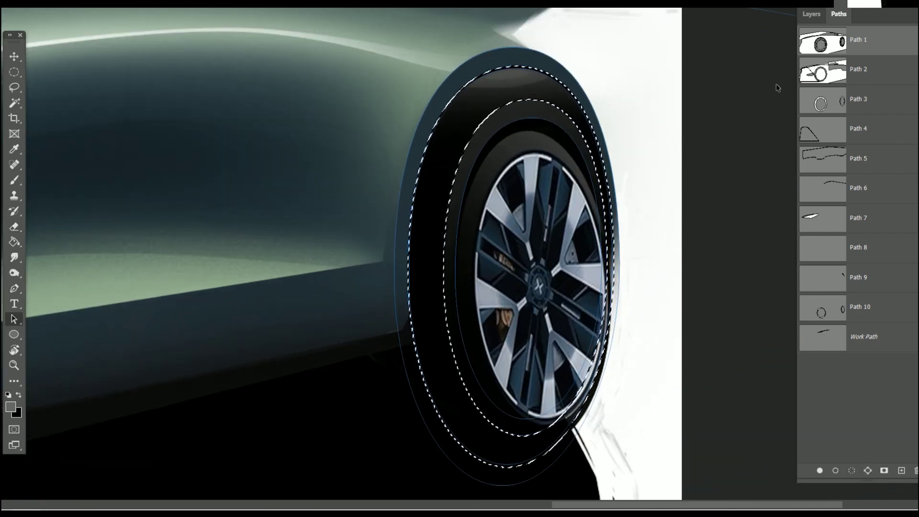
key(ctrl+d)
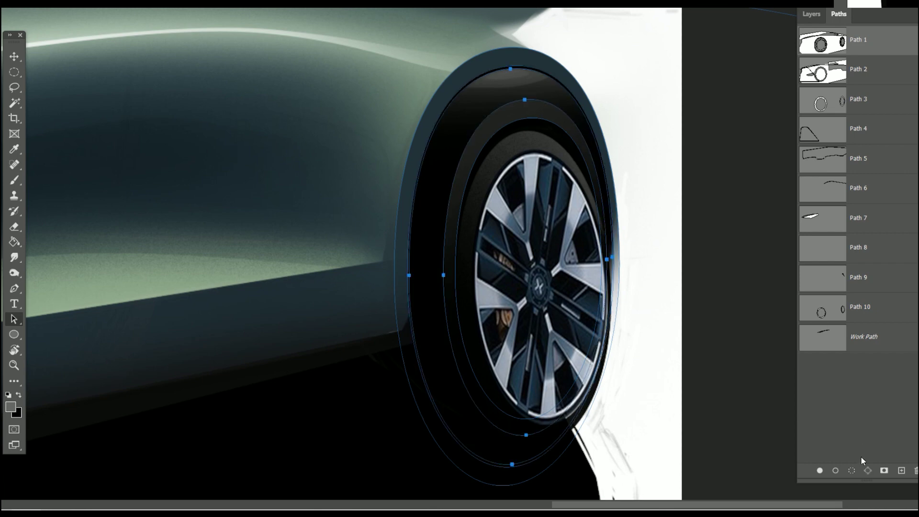
click(852, 471)
- Set white as the brush colour and paint strokes along the rear arch edge
click(812, 14)
key(b)
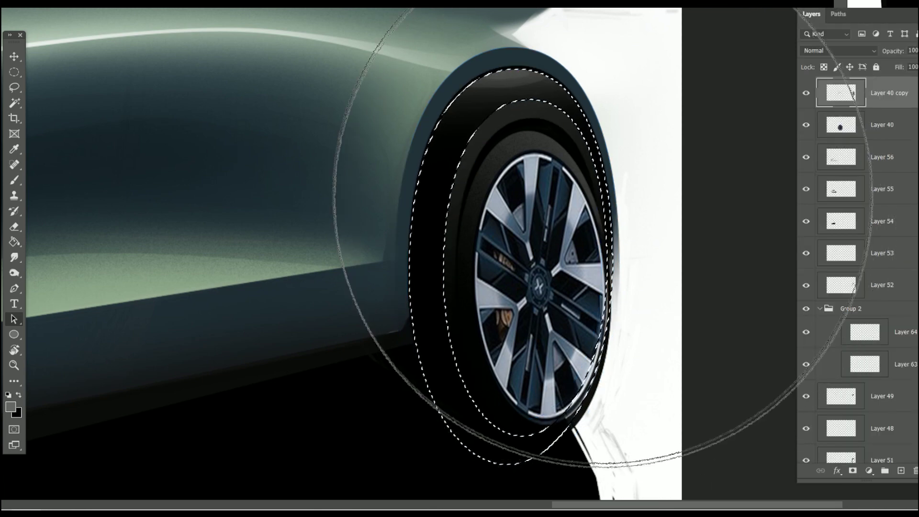
click(10, 406)
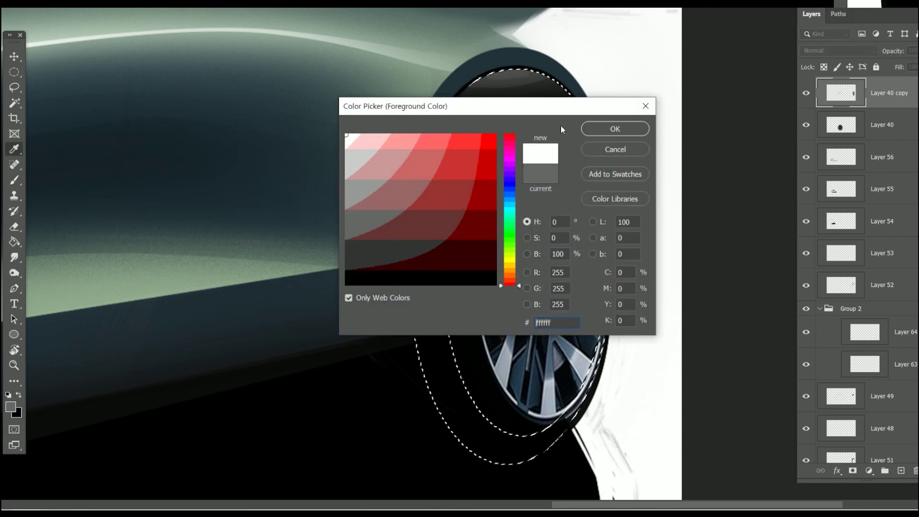
click(608, 129)
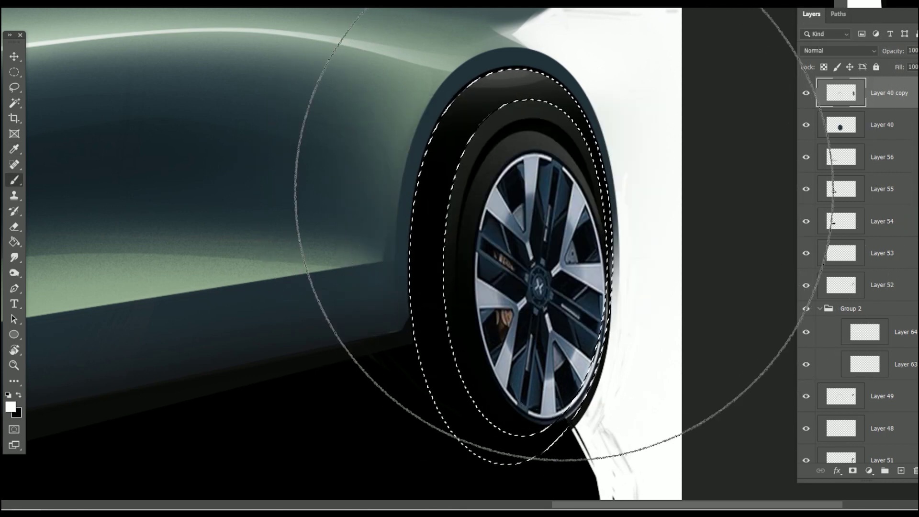
right_click(564, 234)
drag(601, 158, 608, 188)
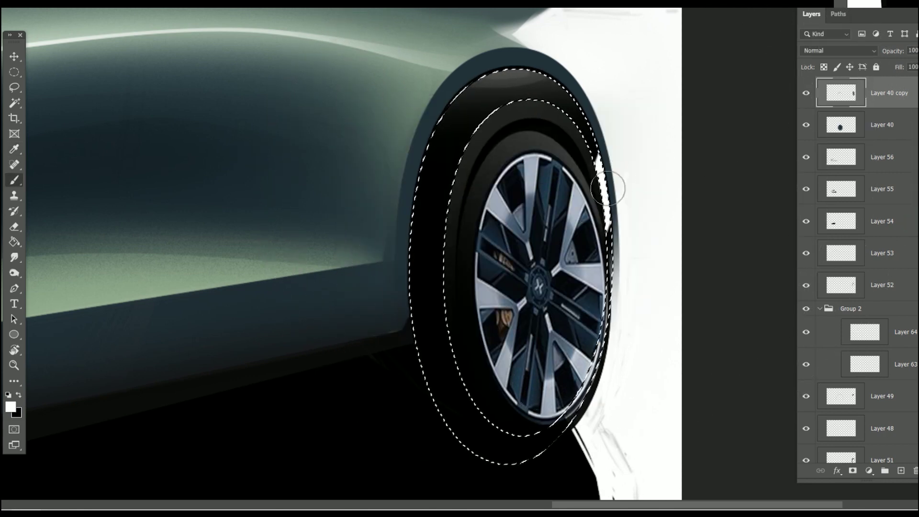
- Paint a soft highlight up the rear arch with a Soft Round brush, then deselect
right_click(607, 189)
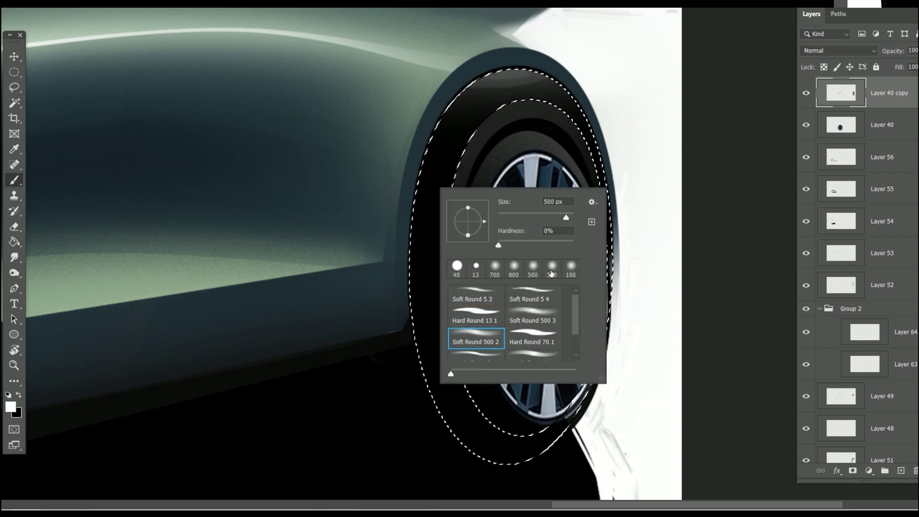
double_click(552, 273)
key(bracketleft)
key(bracketleft)
key(bracketleft)
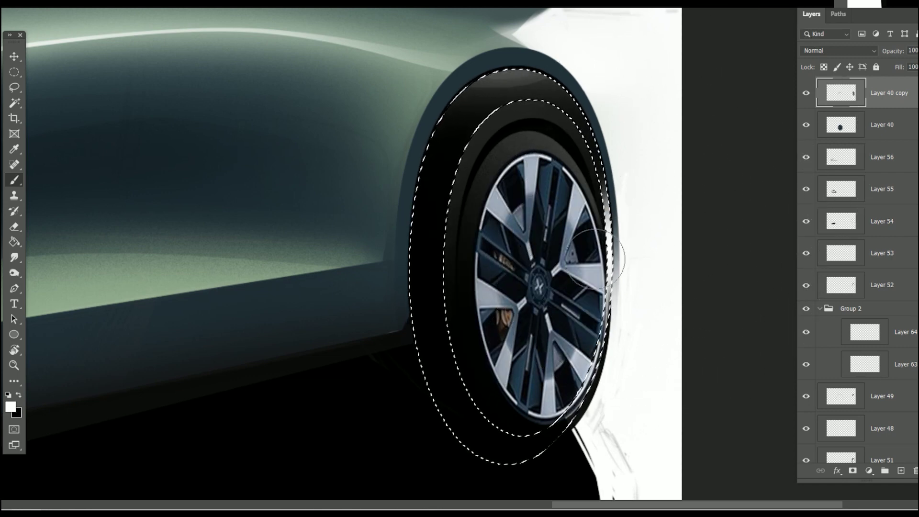
mouse_move(605, 269)
mouse_down()
mouse_move(599, 163)
mouse_move(640, 58)
mouse_up()
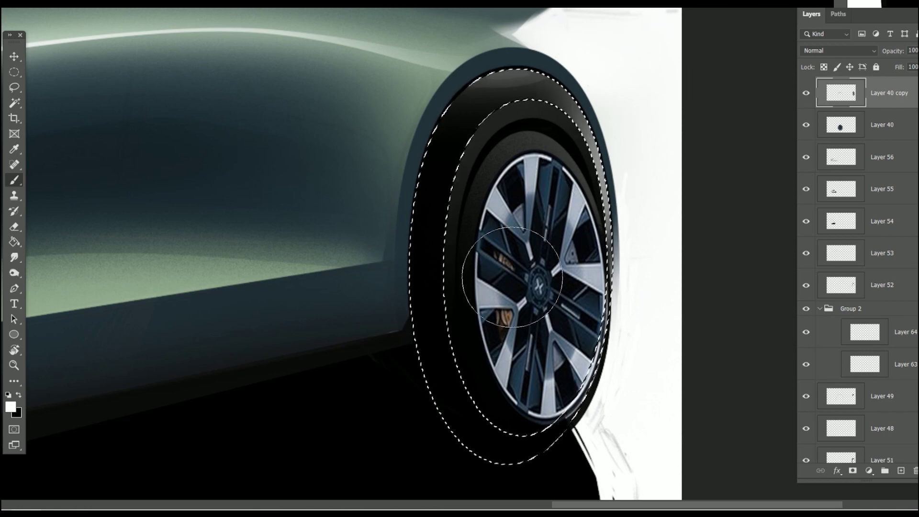
key(ctrl+d)
- Erase and repaint the rear wheel-arch edge highlight, then make Layer 56 active and zoom out
key(ctrl+minus)
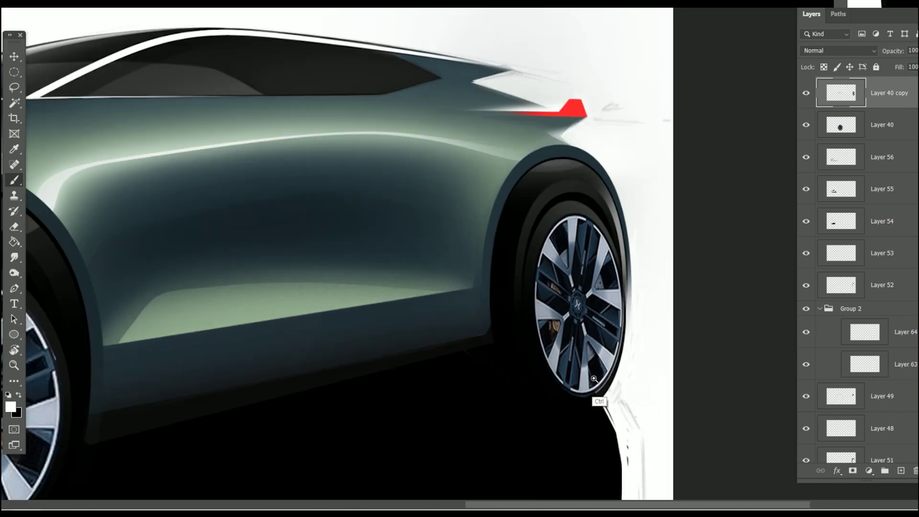
key(ctrl+plus)
key(e)
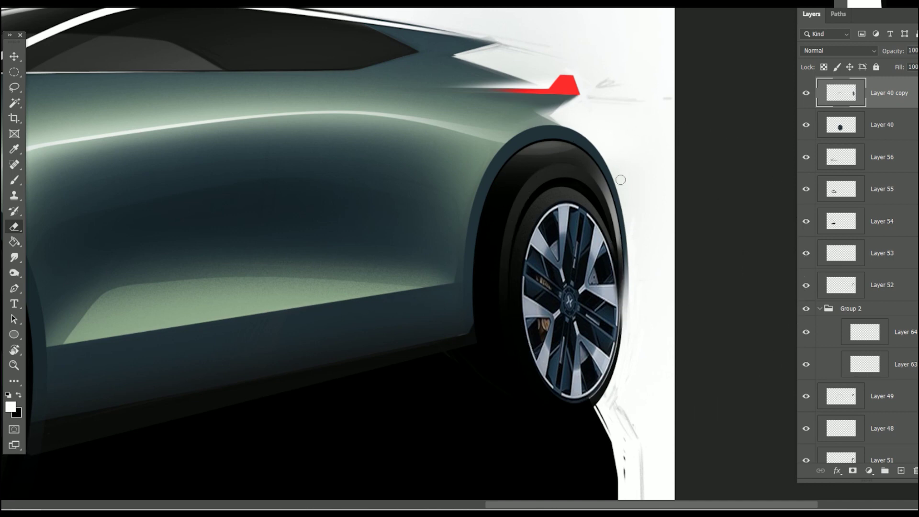
key(b)
right_click(625, 245)
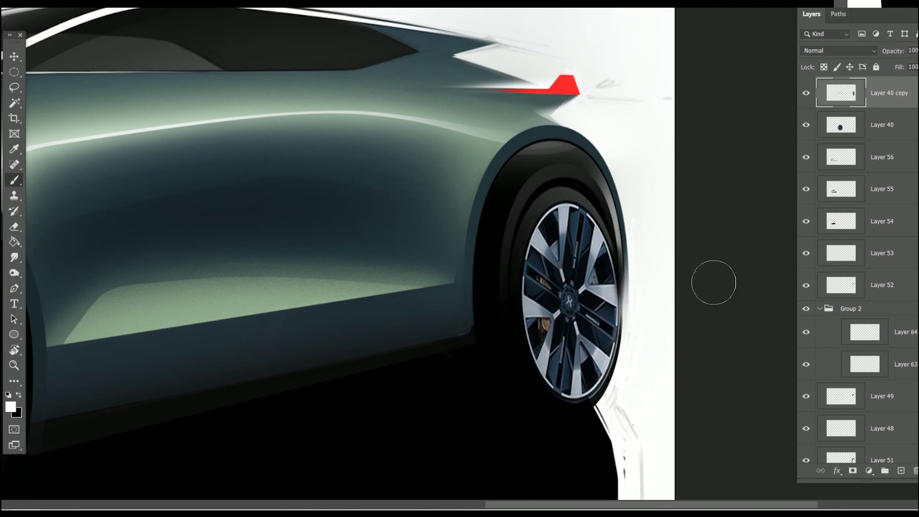
key(bracketleft)
key(bracketleft)
key(bracketleft)
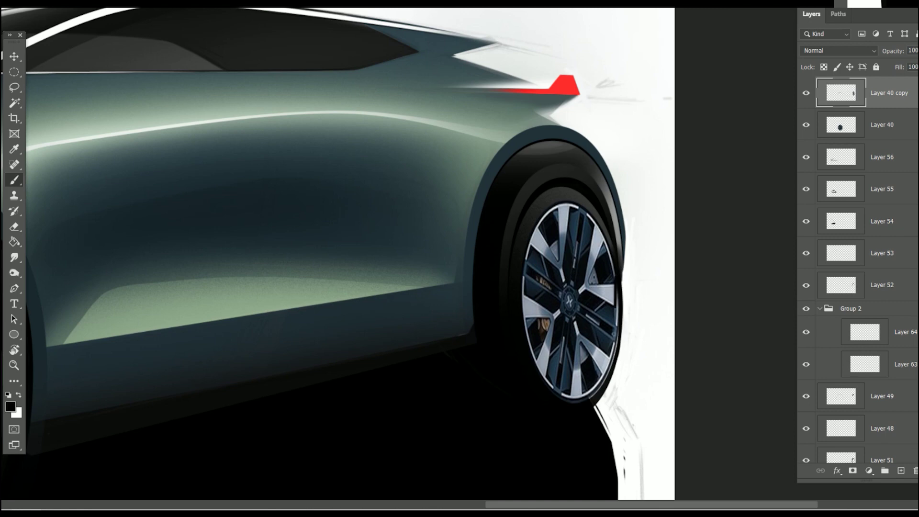
click(891, 167)
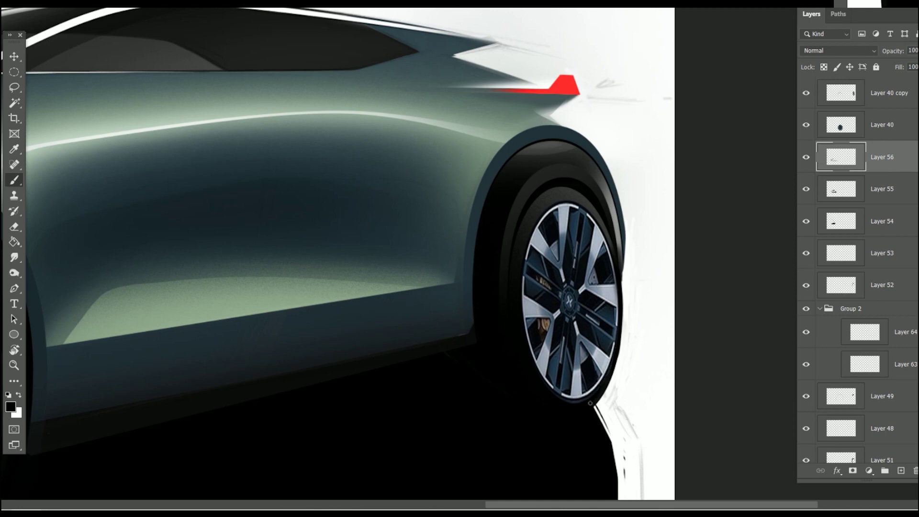
drag(619, 350, 641, 294)
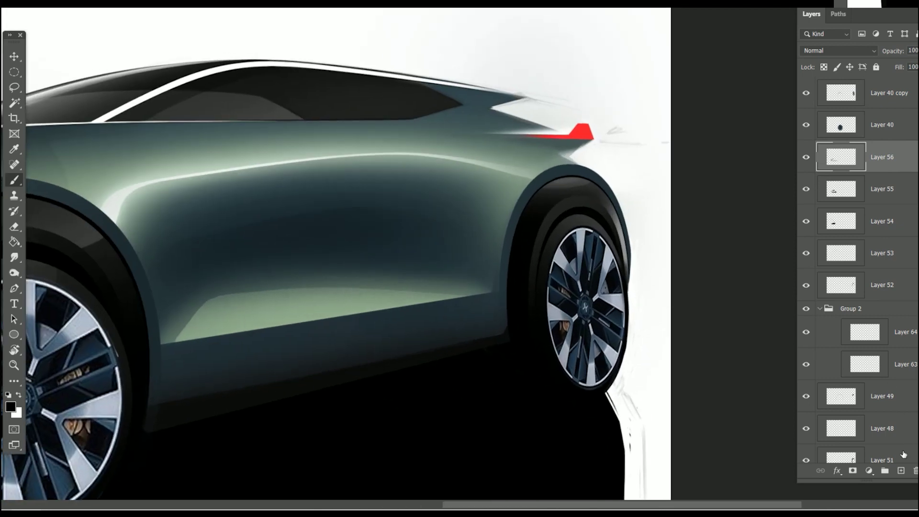
- Add a new empty layer and flip the view so the car faces right
key(ctrl+shift+alt+n)
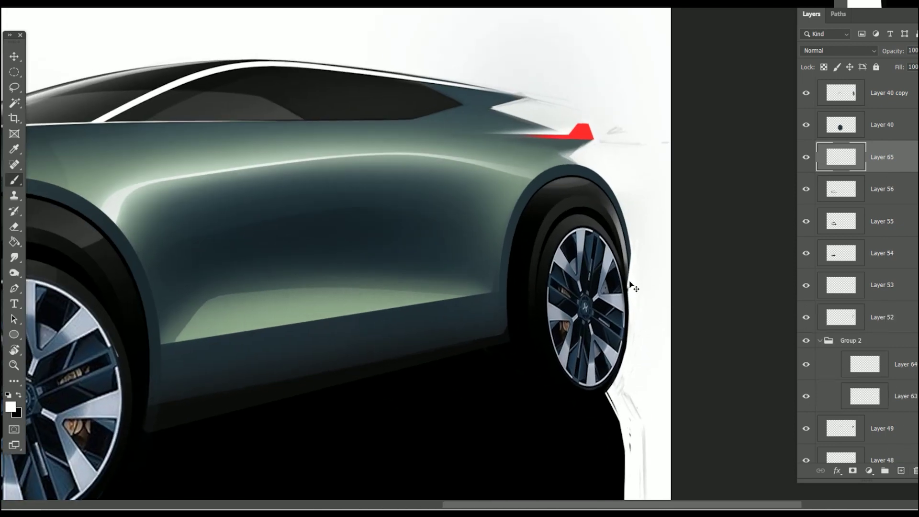
drag(633, 280, 614, 328)
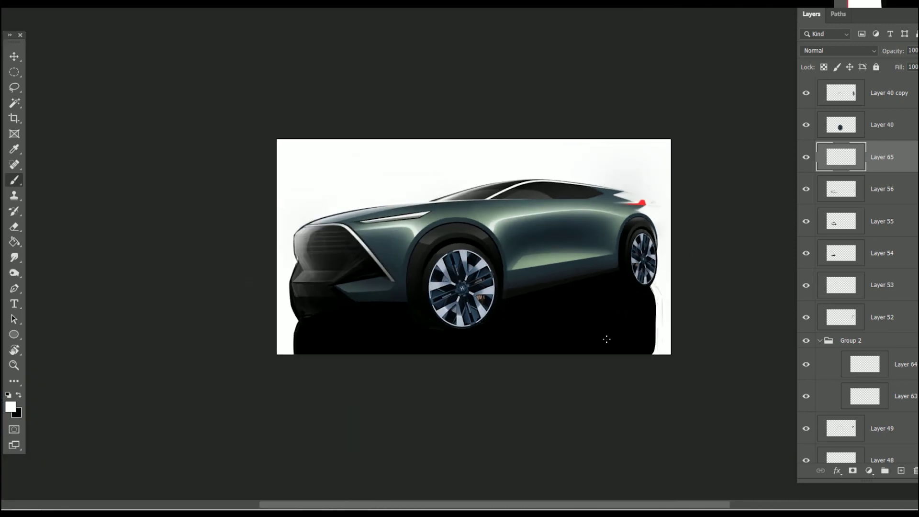
key(ctrl+shift+h)
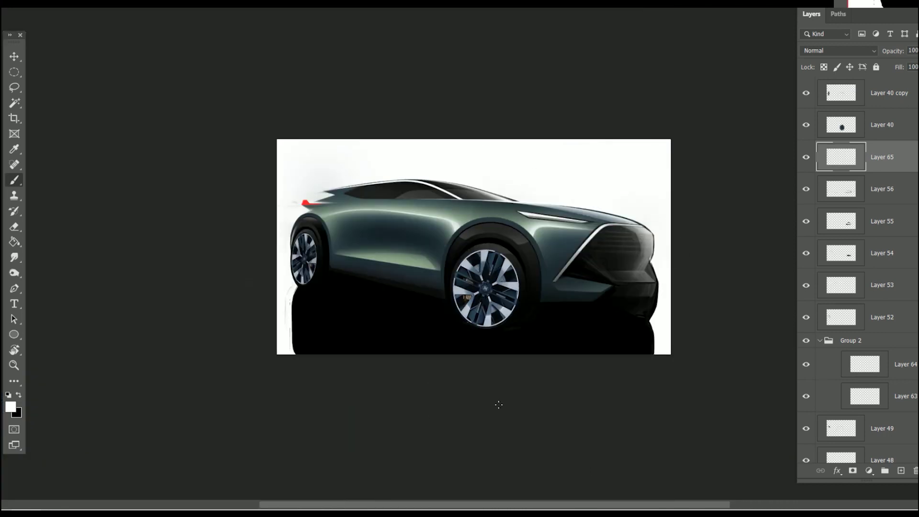
scroll(313, 204, up, 5)
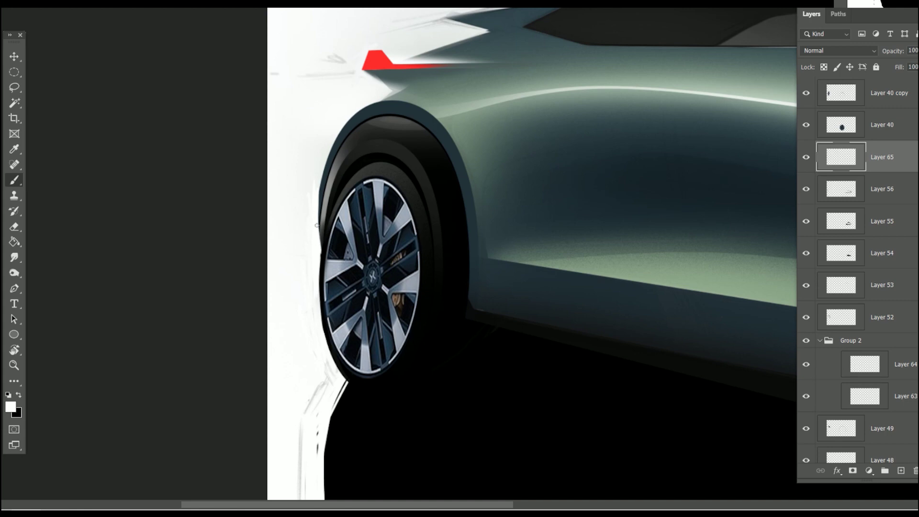
scroll(330, 386, down, 3)
scroll(411, 386, down, 2)
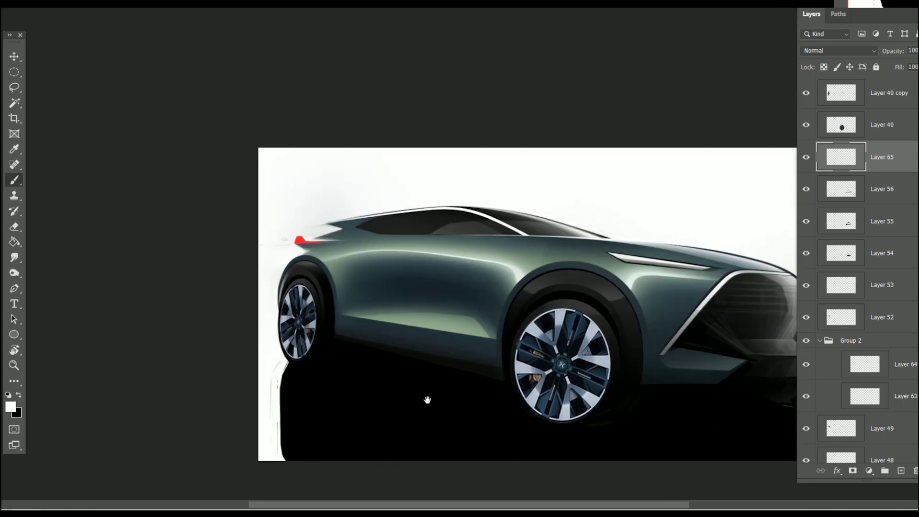
scroll(427, 401, down, 2)
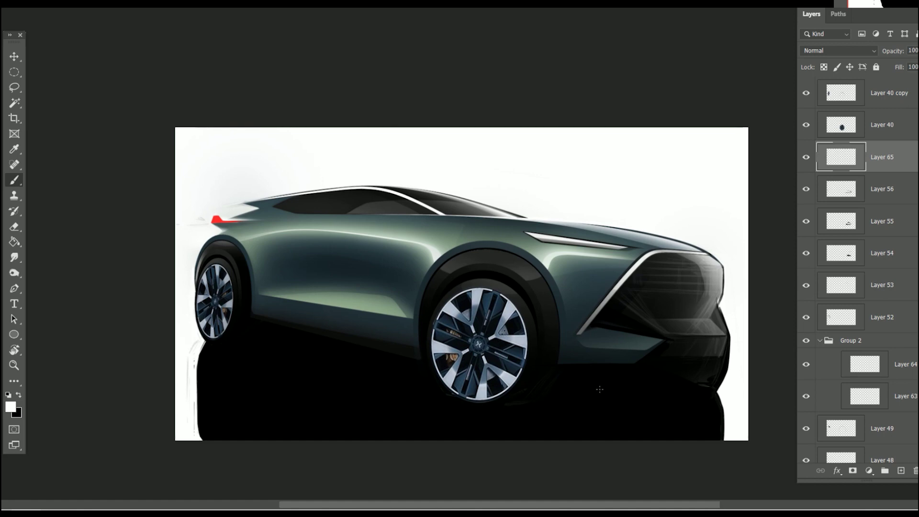
- Paint a dark body-green stroke from the taillight down the arch on Layer 66, then show the saved paths
alt+click(376, 274)
scroll(220, 233, up, 4)
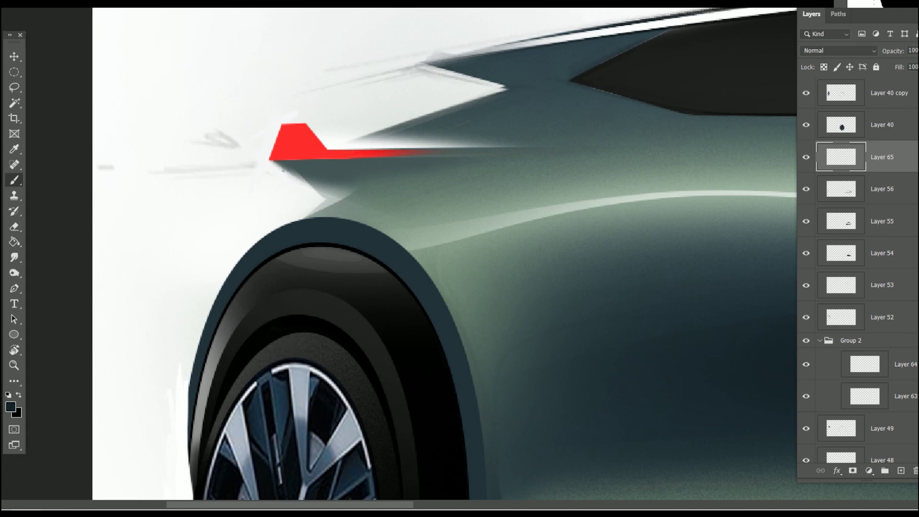
ctrl+click(284, 186)
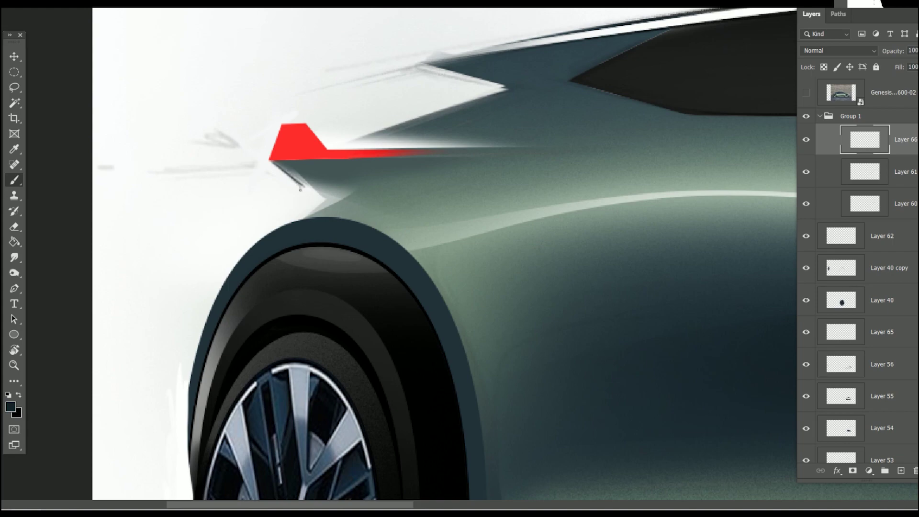
mouse_move(299, 194)
mouse_down()
mouse_move(242, 252)
mouse_move(206, 316)
mouse_up()
scroll(482, 300, down, 1)
scroll(483, 301, down, 5)
scroll(464, 409, up, 2)
scroll(554, 386, up, 1)
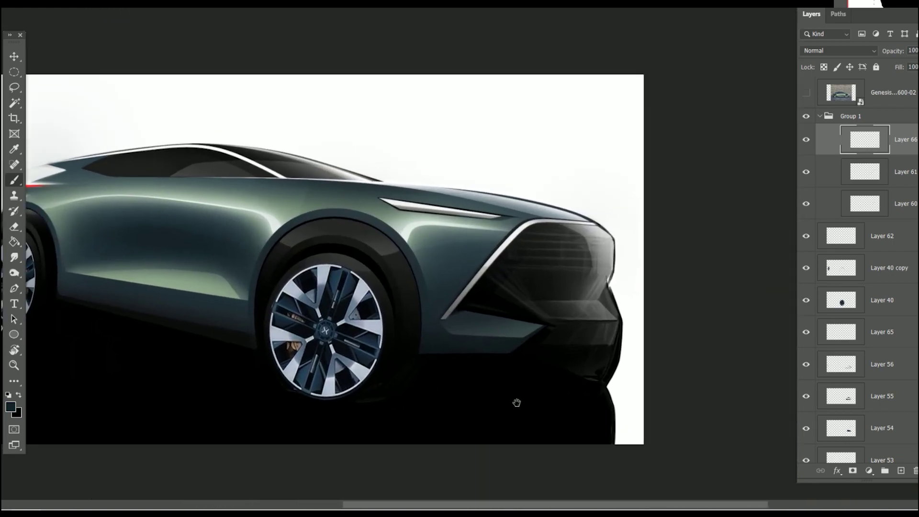
scroll(517, 402, up, 3)
click(839, 14)
- Load Path 4's grille-edge outline as a selection
click(871, 74)
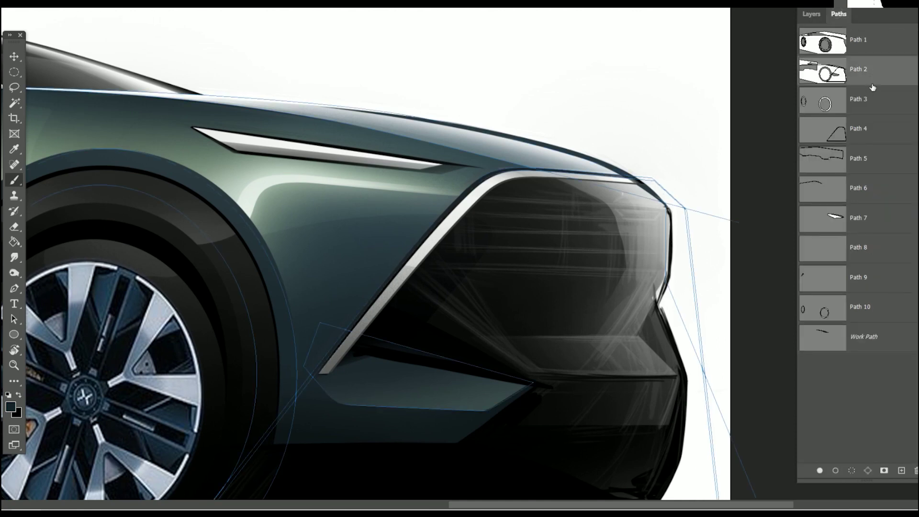
click(871, 131)
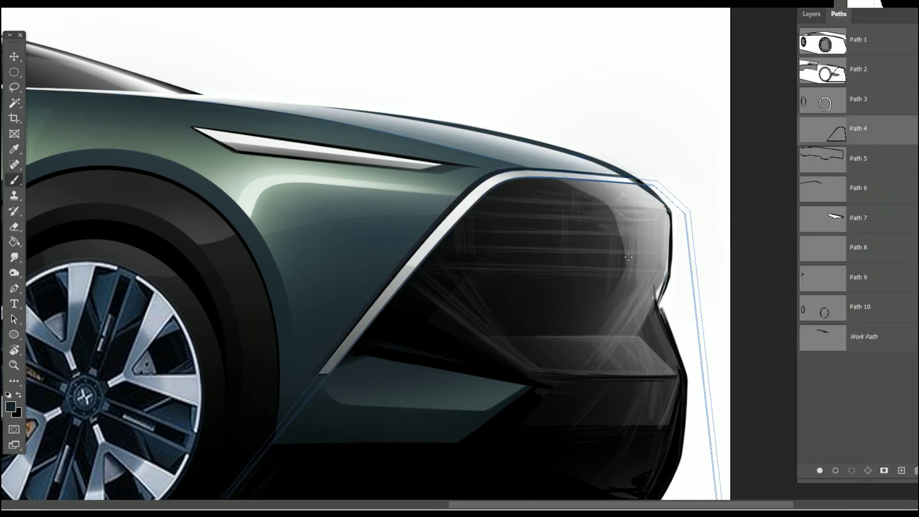
click(15, 319)
shift+click(478, 214)
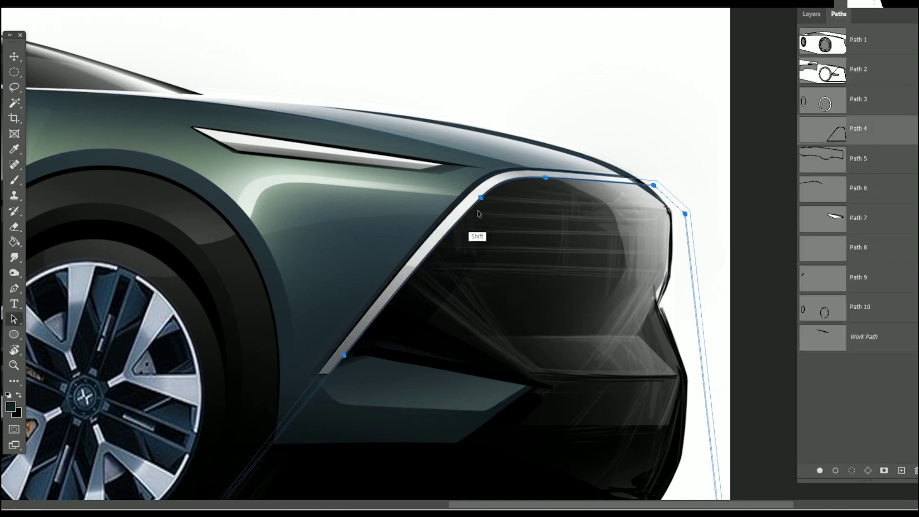
click(851, 471)
- Paint a white highlight inside the grille-edge selection with a large soft brush on a new layer, then deselect
key(F7)
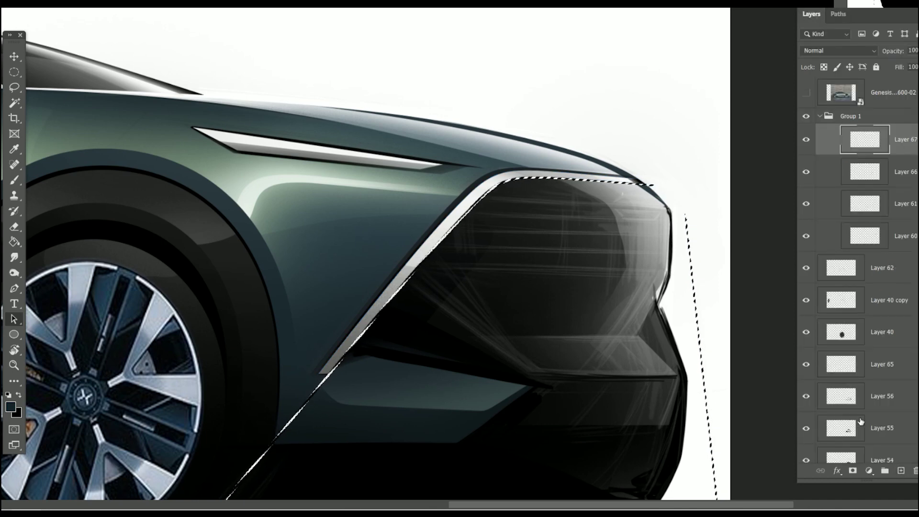
key(b)
click(349, 136)
click(615, 127)
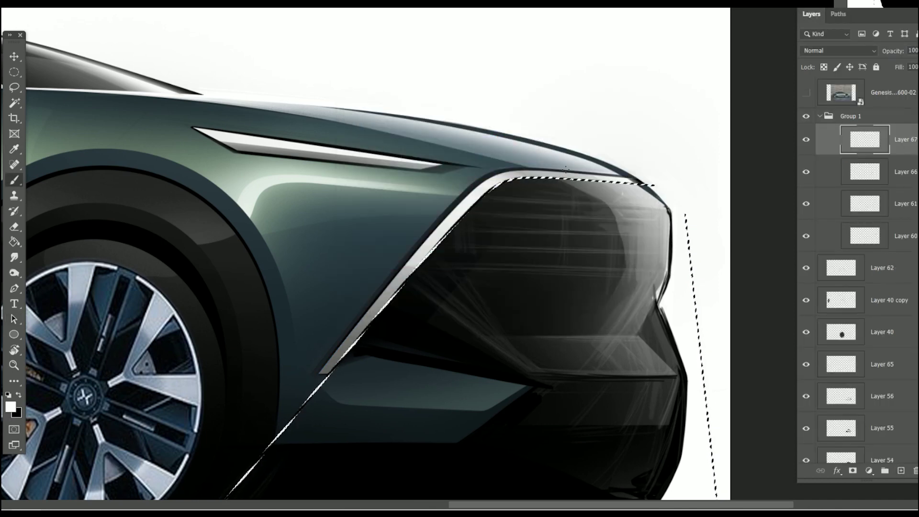
right_click(566, 169)
click(499, 323)
key(Return)
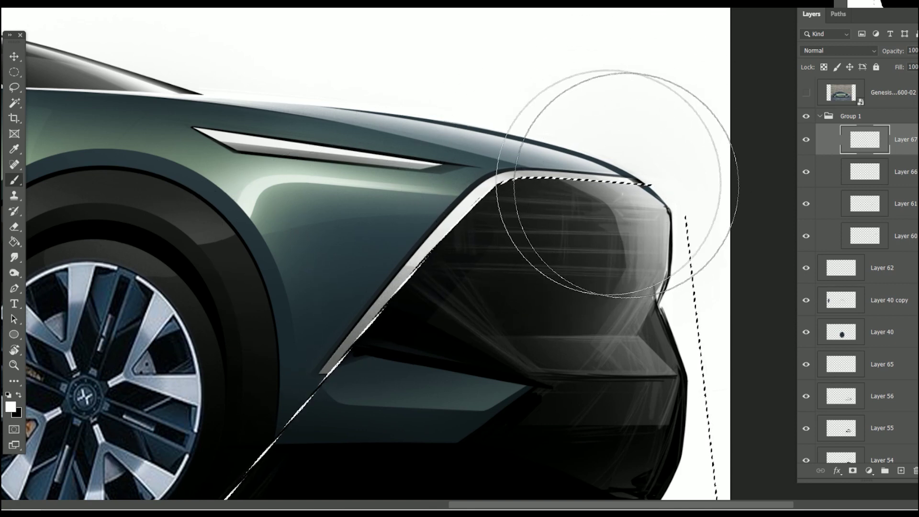
key(ctrl+d)
- Add empty Layer 68 above Layer 67 and resize the brush to a fine tip
key(ctrl+0)
scroll(598, 338, up, 3)
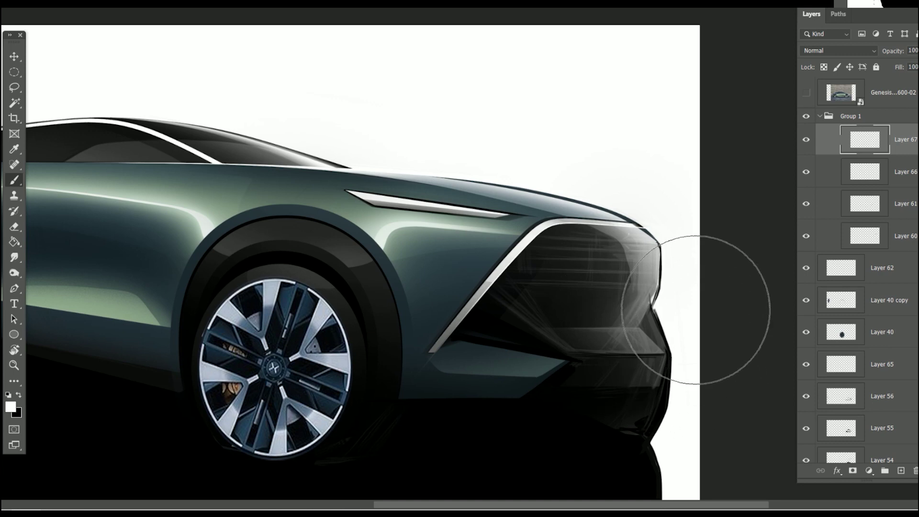
click(901, 471)
key(bracketleft)
key(bracketleft)
key(bracketleft)
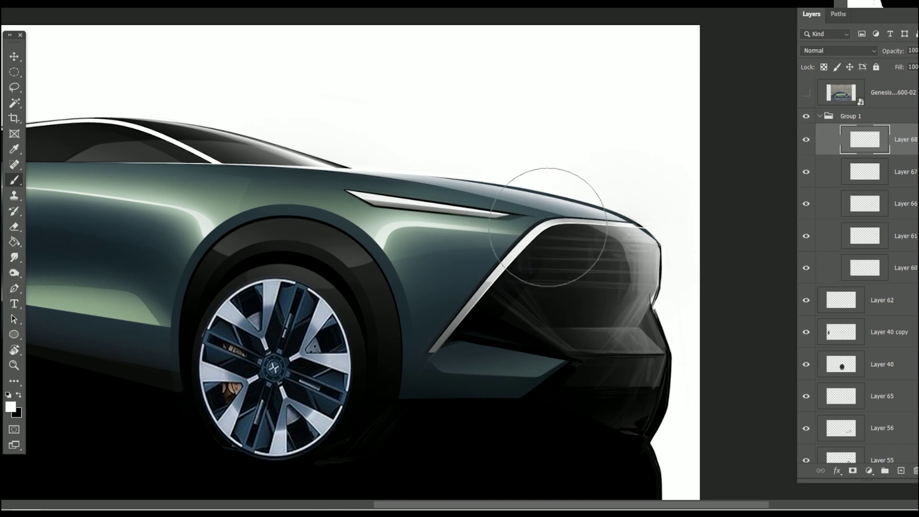
key(bracketleft)
key(bracketleft)
key(bracketleft)
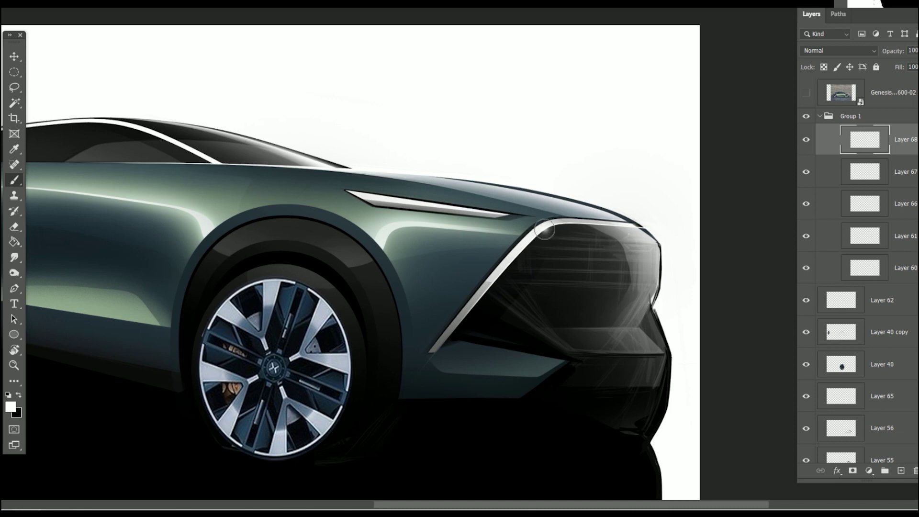
key(bracketright)
key(bracketright)
key(bracketright)
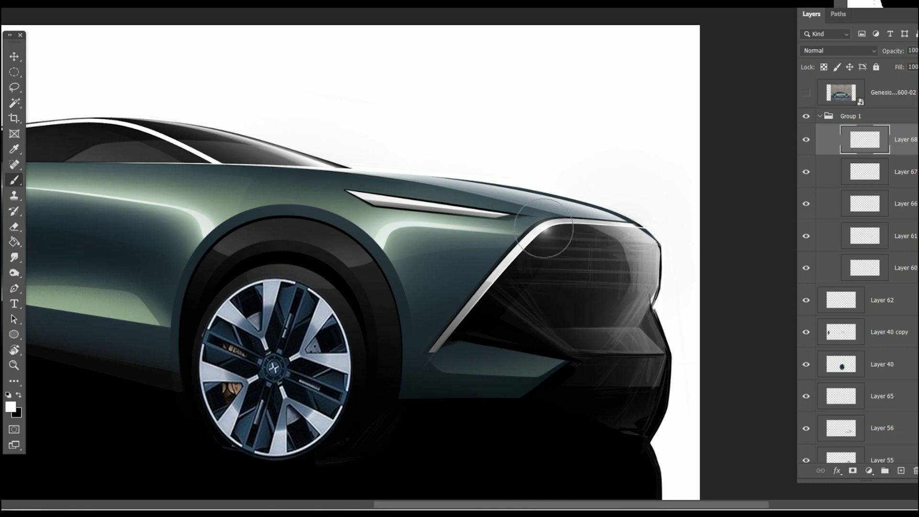
key(bracketright)
key(bracketright)
key(bracketleft)
key(bracketleft)
key(bracketleft)
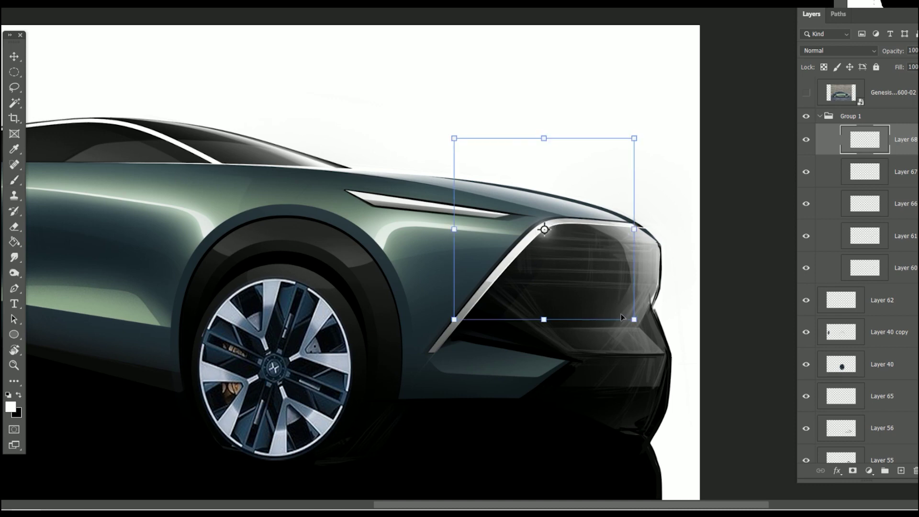
mouse_move(621, 314)
mouse_down()
mouse_move(602, 336)
mouse_move(617, 334)
mouse_up()
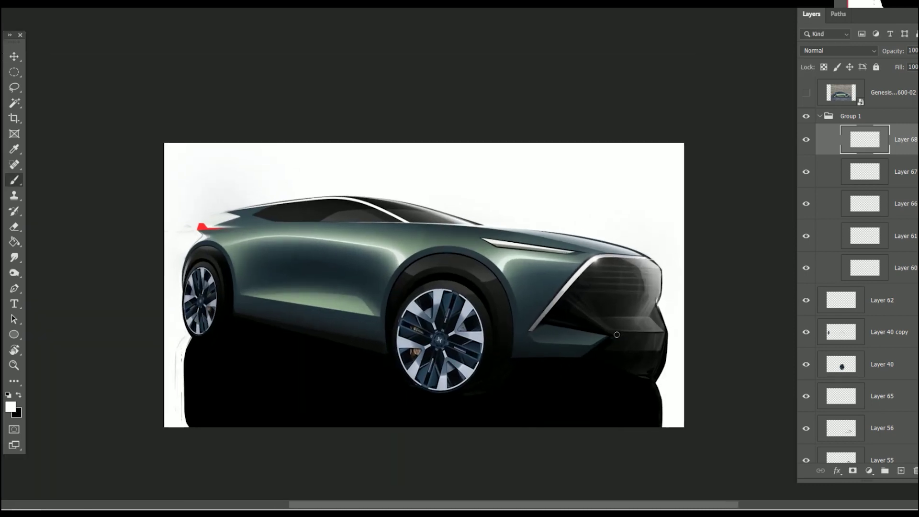
- Flip the canvas horizontally, select Layer 16, and display Path 1's wheel-arch outline
key(shift+h)
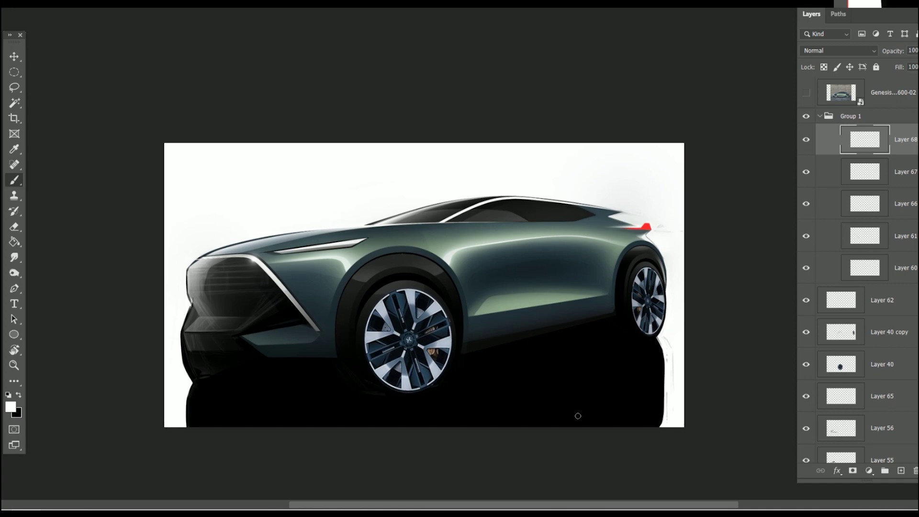
key(v)
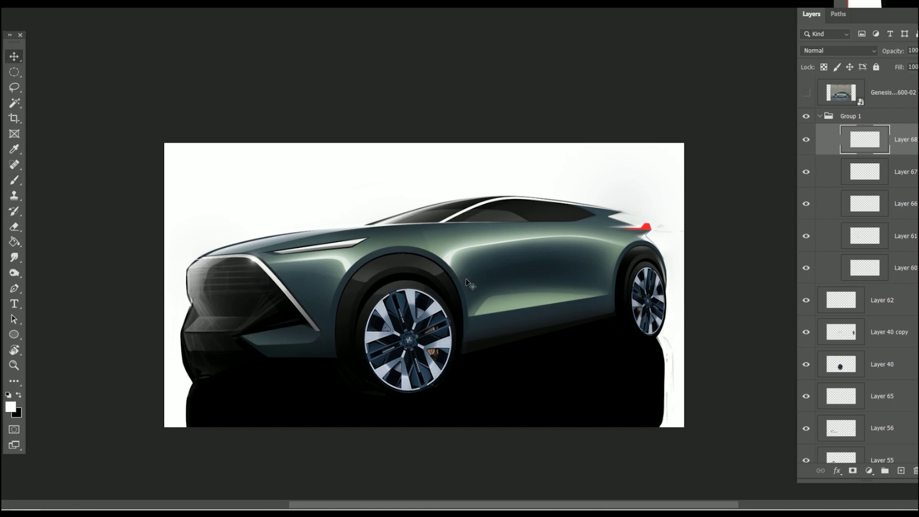
scroll(857, 268, down, 3)
scroll(857, 269, down, 3)
scroll(858, 268, down, 3)
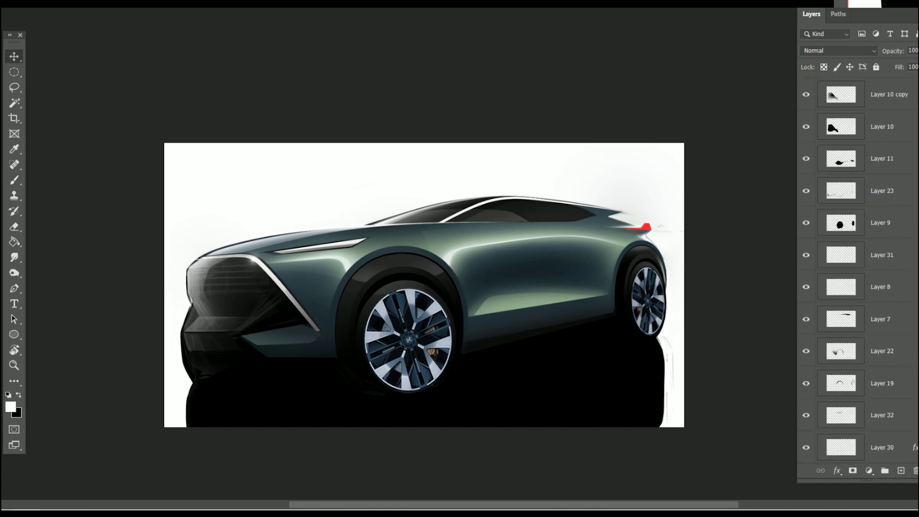
scroll(857, 268, down, 3)
scroll(857, 268, down, 2)
click(875, 387)
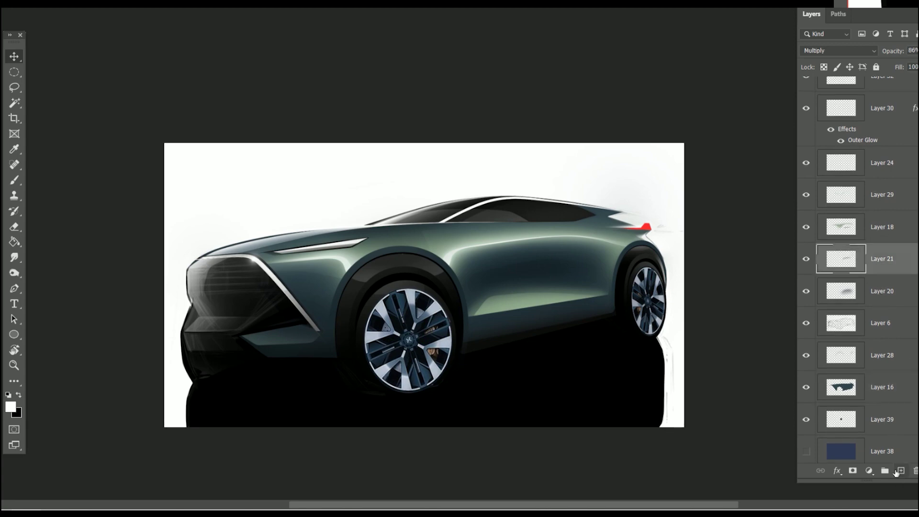
click(839, 14)
click(865, 47)
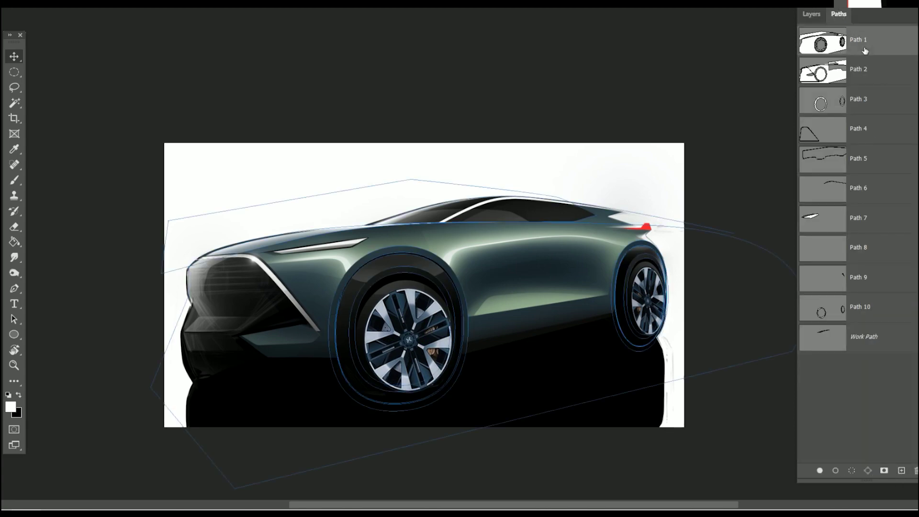
- Load the wheel-arch paths as a selection and invert it
click(14, 319)
click(470, 304)
click(852, 471)
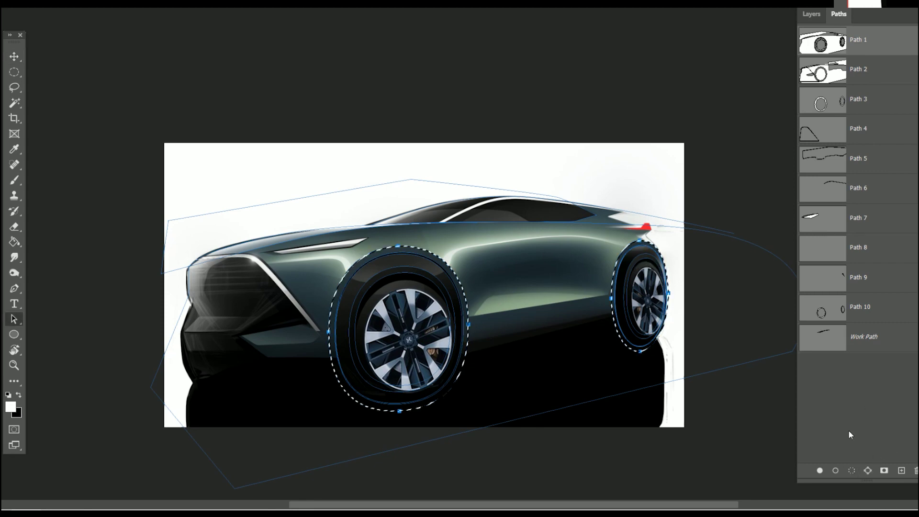
key(ctrl+shift+i)
click(819, 17)
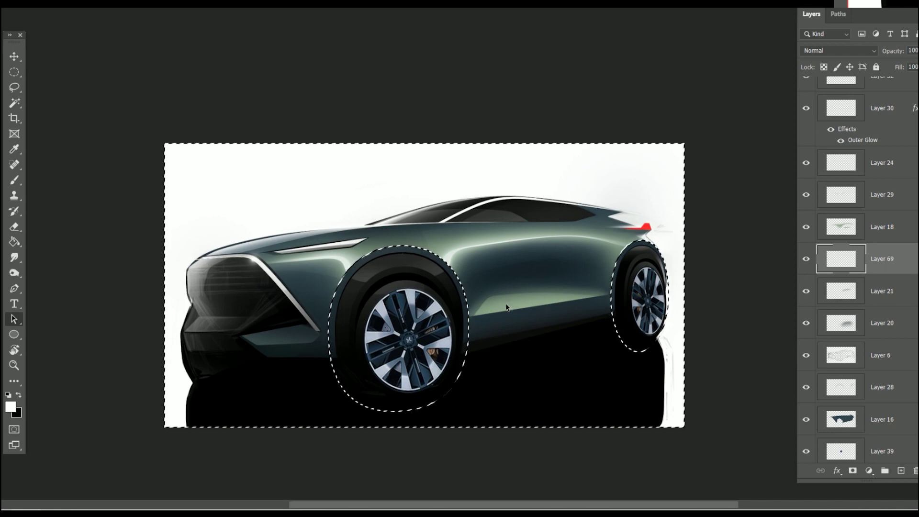
- Sample the car's green and paint body highlights above the wheels, undoing the last stroke
key(i)
click(493, 297)
key(a)
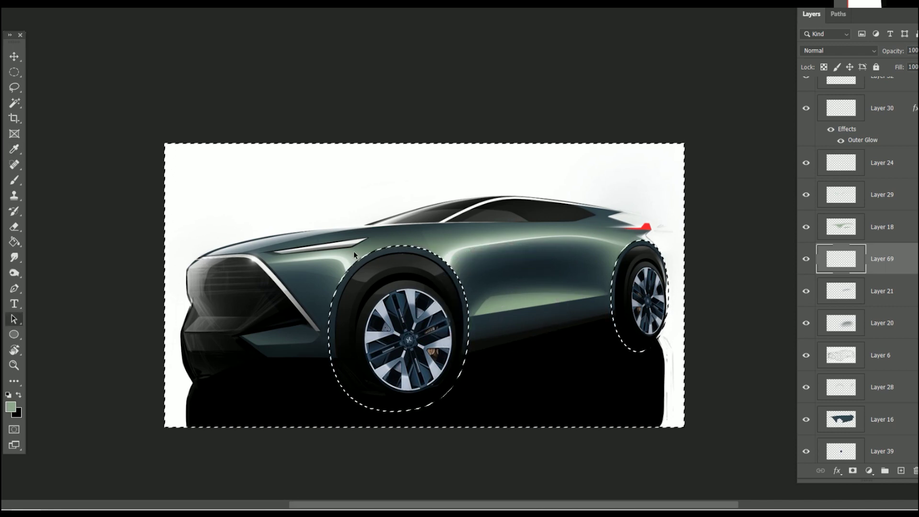
key(b)
right_click(382, 265)
click(322, 409)
key(Return)
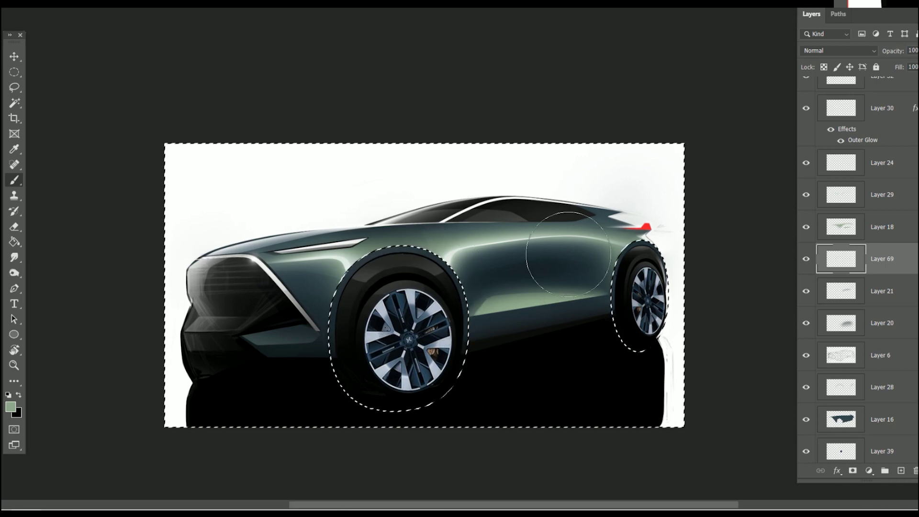
drag(587, 249, 467, 270)
drag(617, 222, 424, 267)
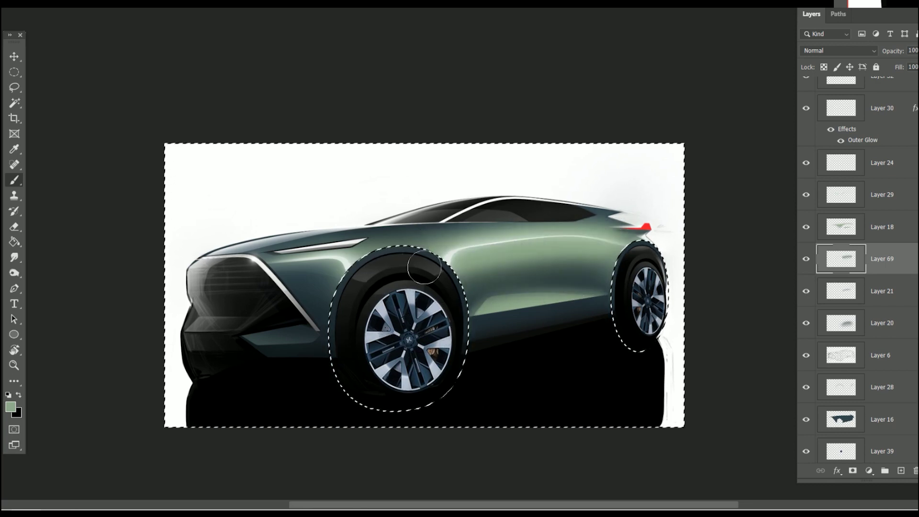
key(ctrl+z)
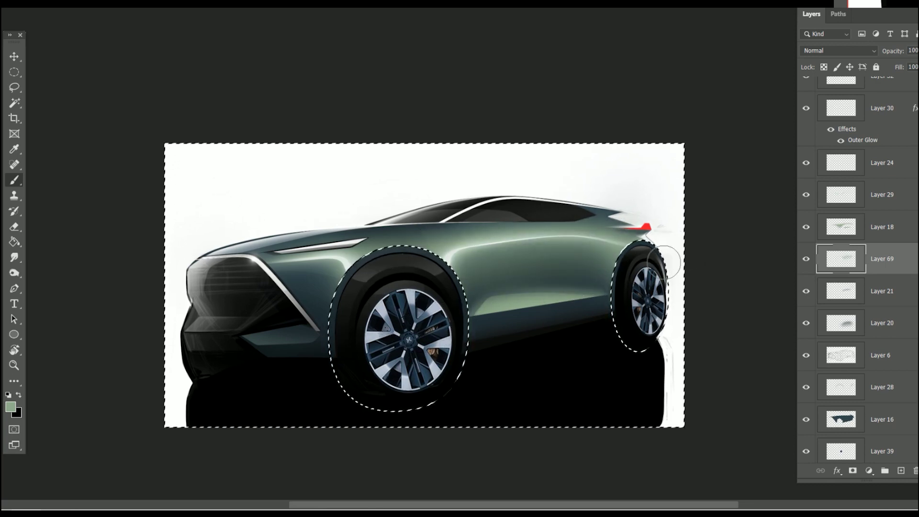
- Set a smaller Soft Round 500 eraser, toggle Layer 69's visibility to compare, and deselect
key(e)
right_click(584, 292)
double_click(521, 418)
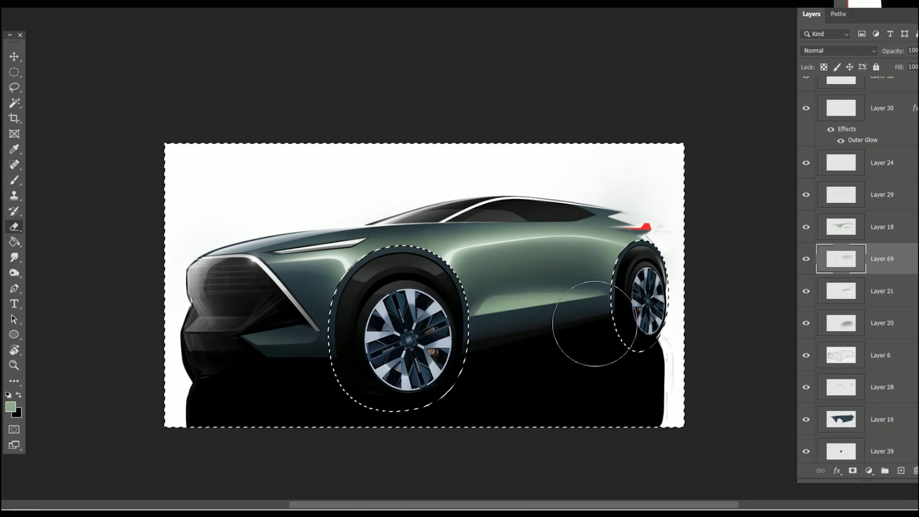
key(bracketleft)
key(bracketleft)
key(bracketleft)
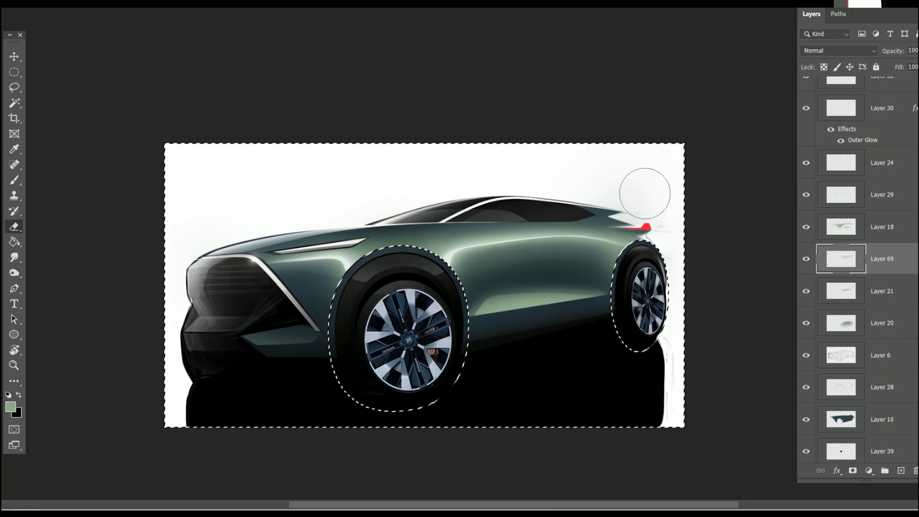
click(808, 258)
click(807, 258)
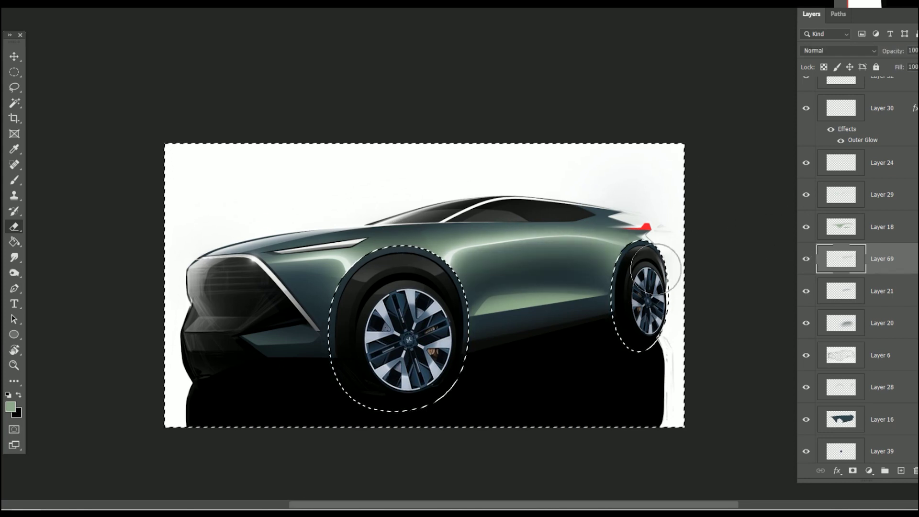
key(ctrl+d)
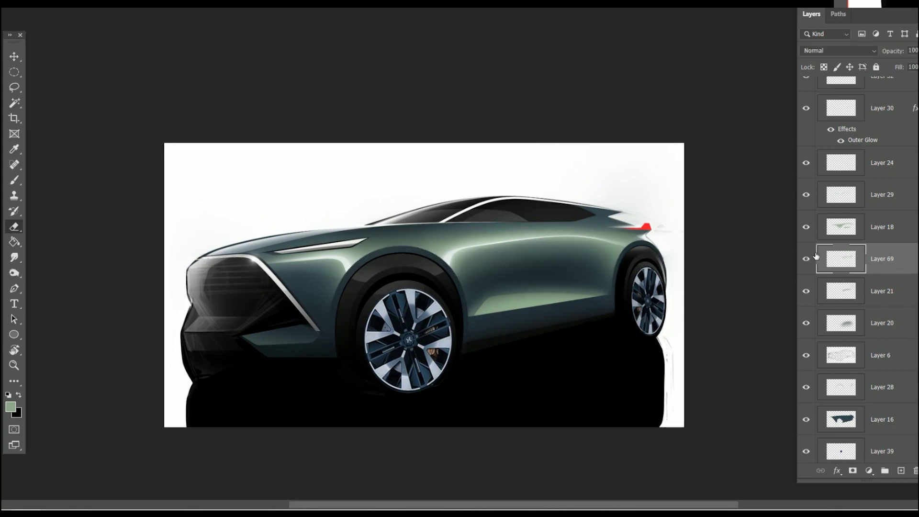
click(807, 258)
- Toggle Layer 69 on and off to compare the body highlight
click(806, 261)
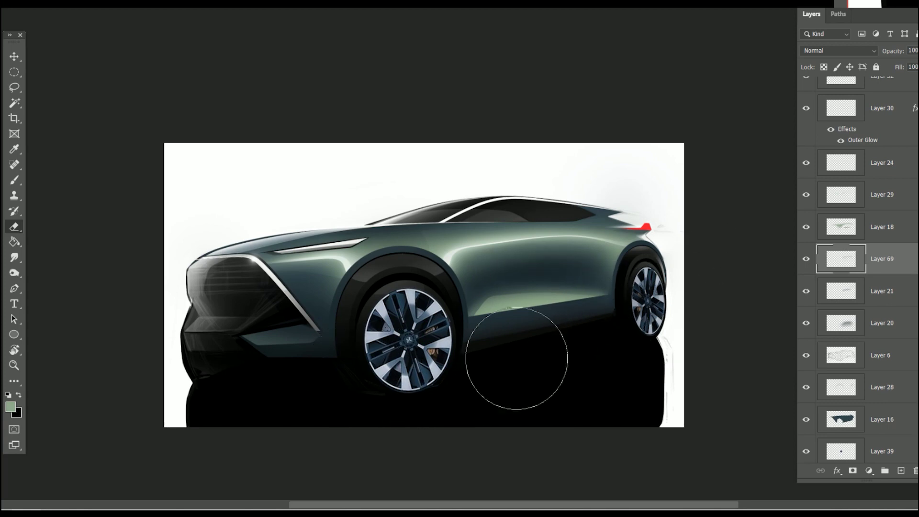
click(807, 258)
click(806, 258)
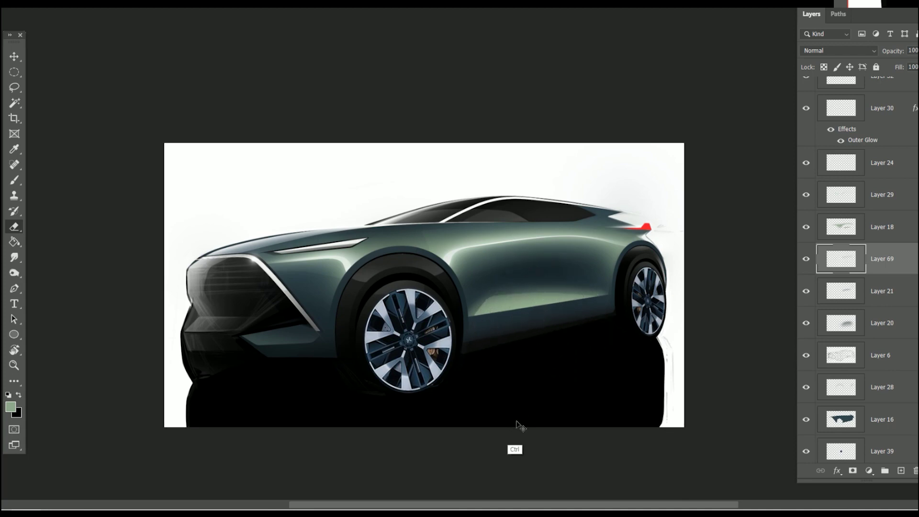
scroll(526, 396, down, 1)
scroll(526, 396, up, 1)
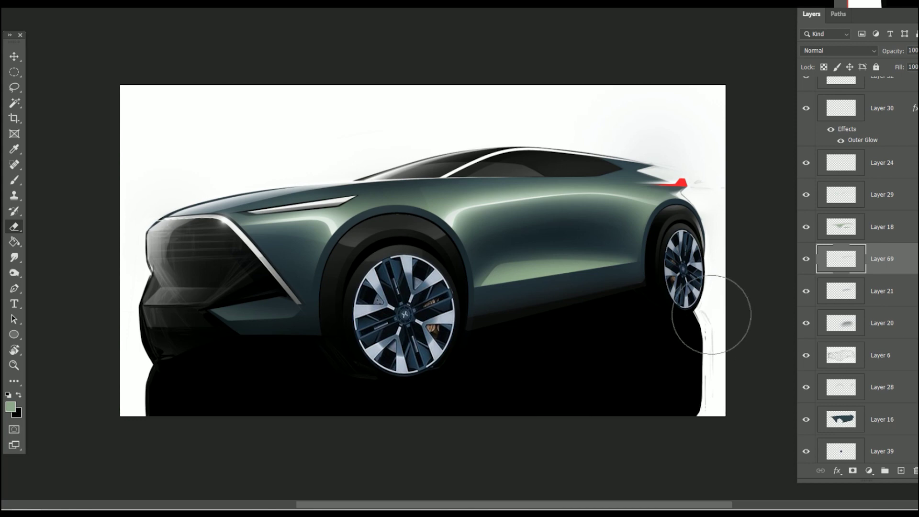
- Trace a thin polygonal selection along the red taillight's top edge
right_click(14, 87)
click(45, 95)
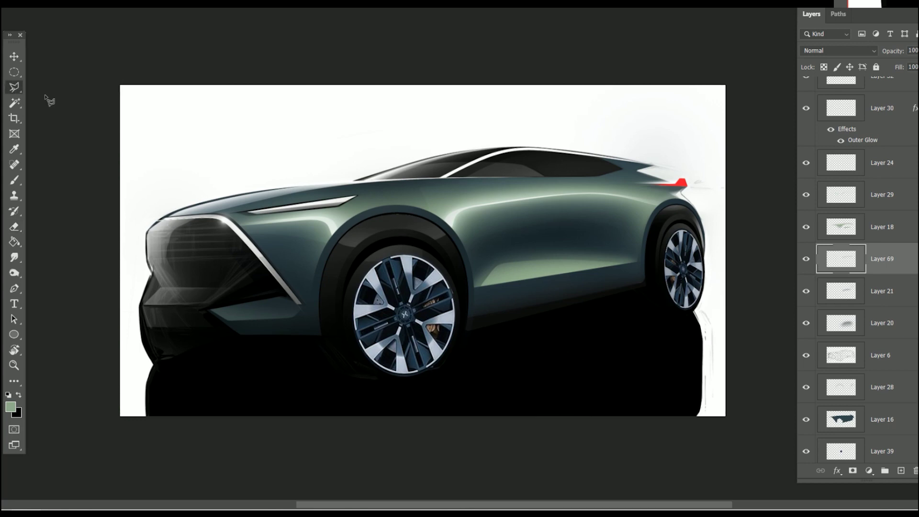
scroll(785, 187, up, 3)
scroll(718, 143, up, 2)
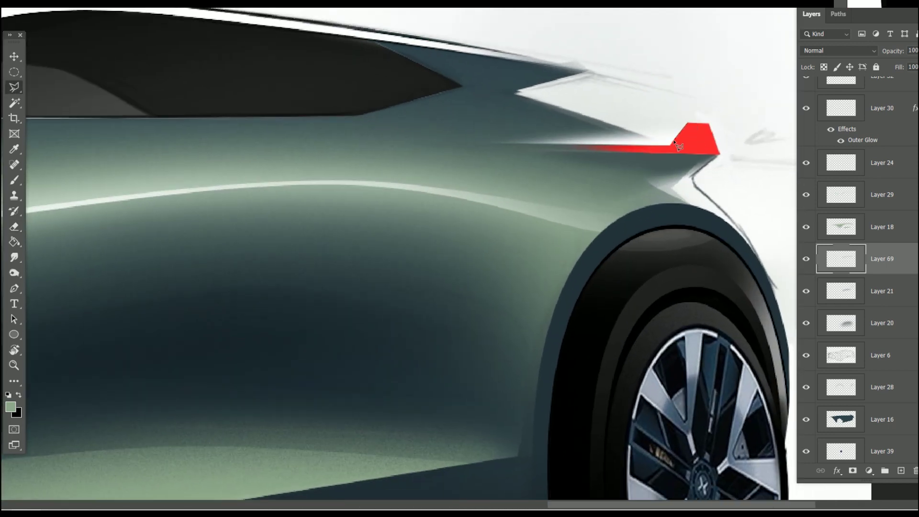
click(671, 144)
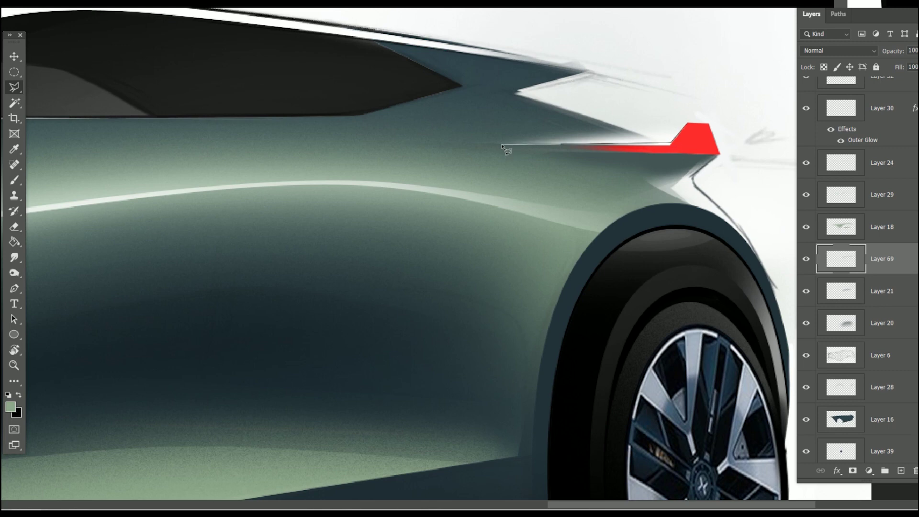
click(671, 144)
double_click(690, 125)
- Sample the taillight red and set a darker red as paint colour
click(700, 134)
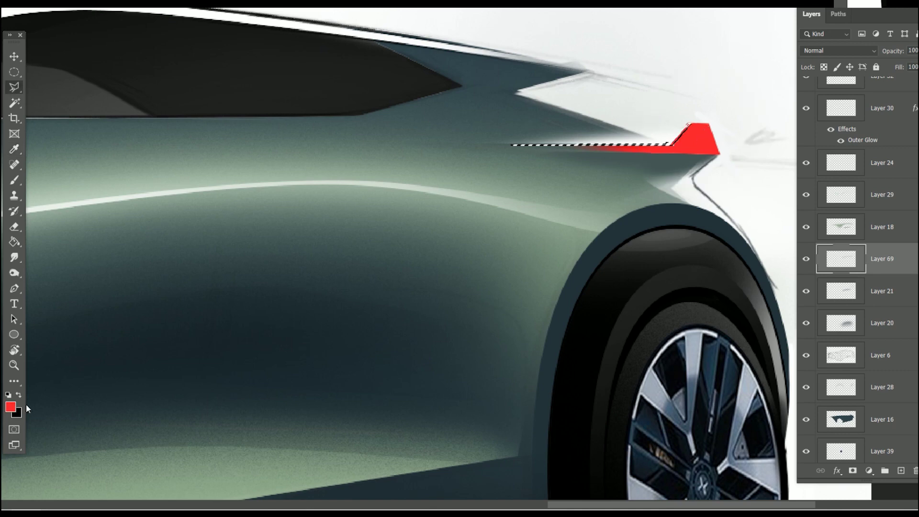
click(11, 407)
click(476, 228)
key(Return)
- Make Layer 70 in Group 1 the paint layer, clear the taillight selection, and rezoom on the taillight
key(b)
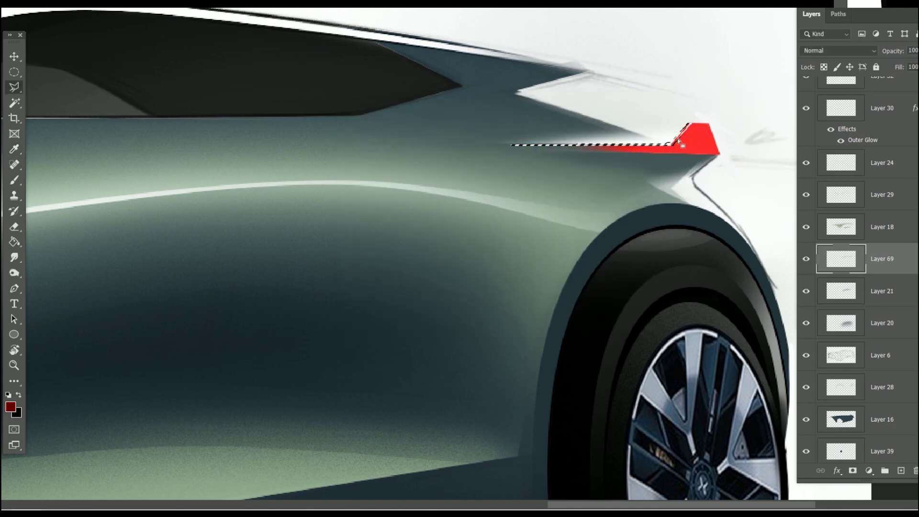
scroll(882, 288, up, 10)
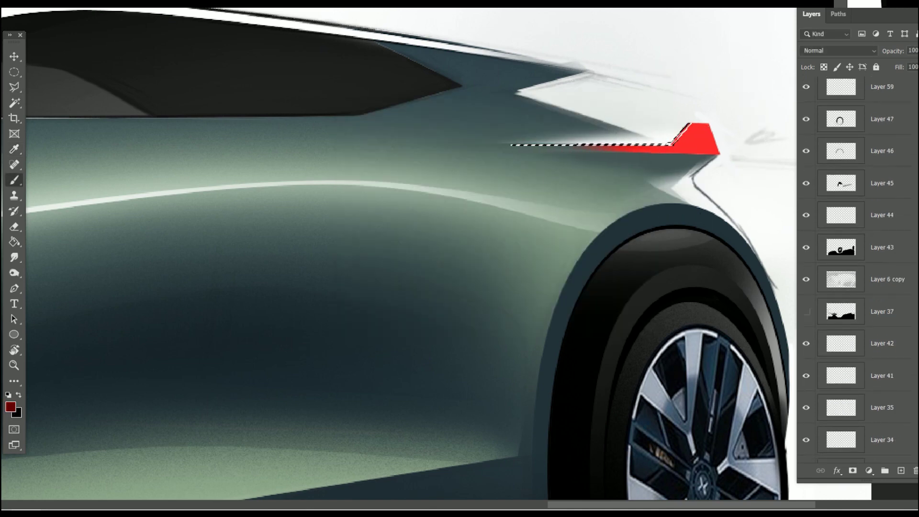
click(886, 140)
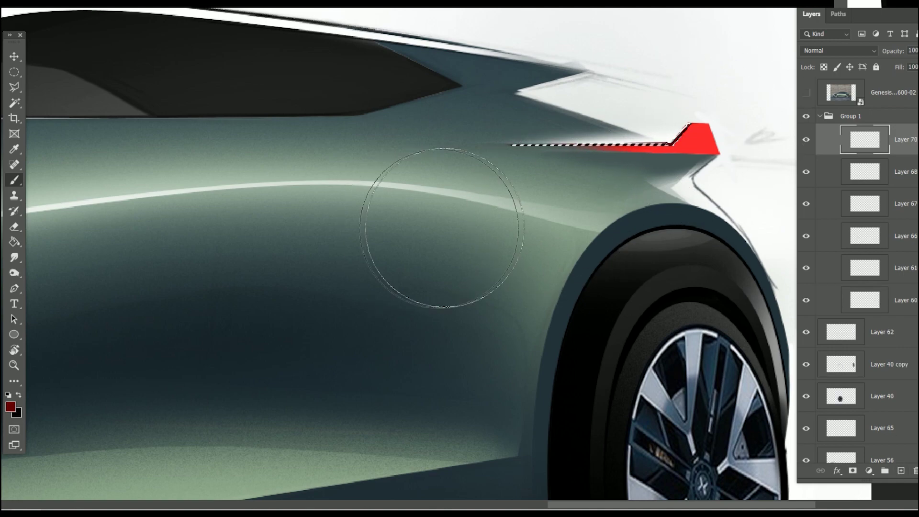
key(ctrl+d)
key(ctrl+minus)
key(ctrl+minus)
key(ctrl+minus)
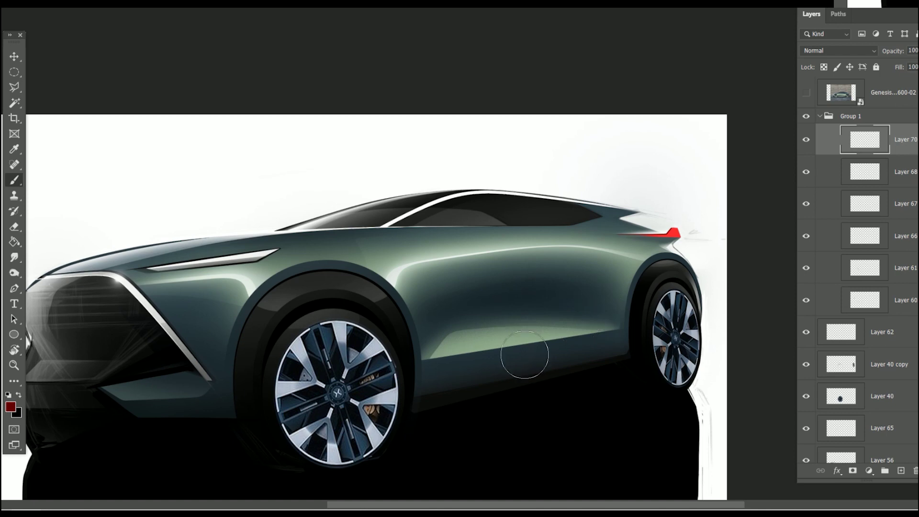
scroll(681, 252, up, 5)
- Lasso the body corner beneath the taillight and lighten it with white paint, then deselect
right_click(14, 87)
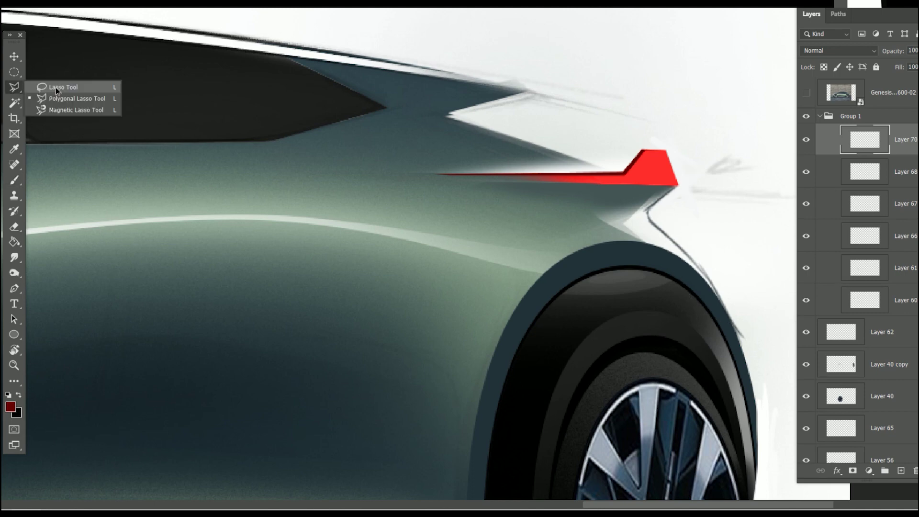
click(56, 90)
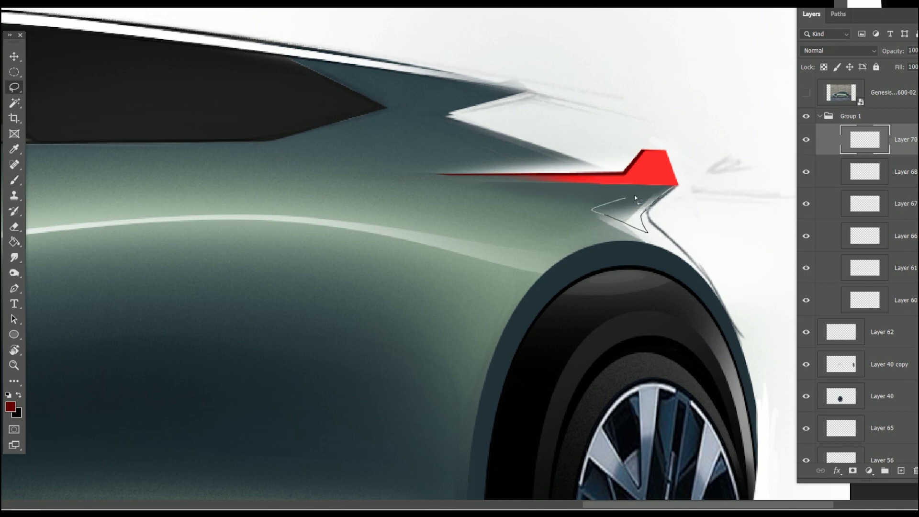
drag(636, 197, 668, 189)
key(b)
key(x)
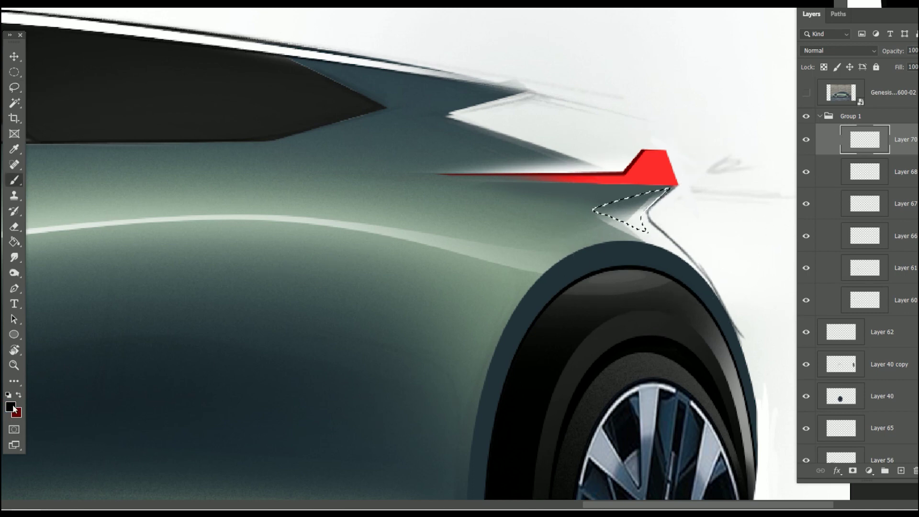
click(13, 408)
click(349, 134)
click(616, 127)
mouse_move(680, 192)
mouse_down()
mouse_move(603, 211)
mouse_move(613, 215)
mouse_up()
key(ctrl+d)
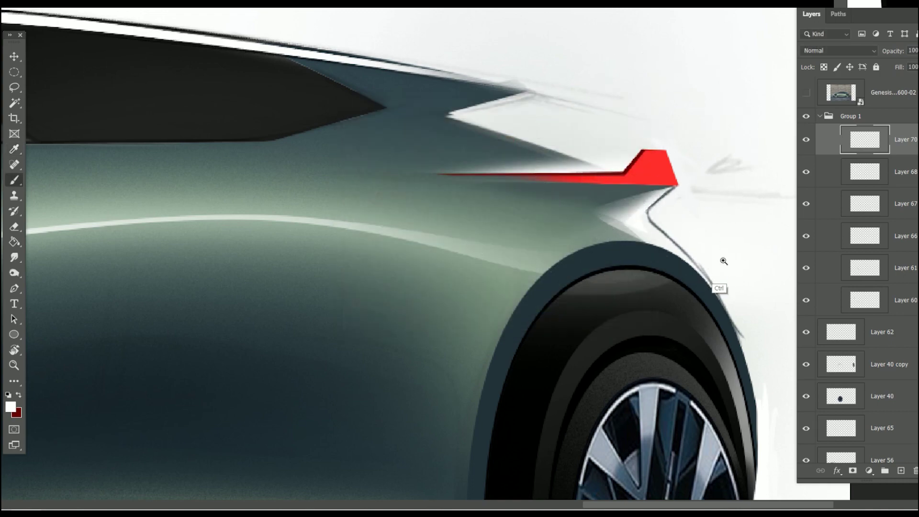
- Zoom to the front fender and brighten the headlight strip's upper edge
key(ctrl+0)
drag(691, 351, 658, 369)
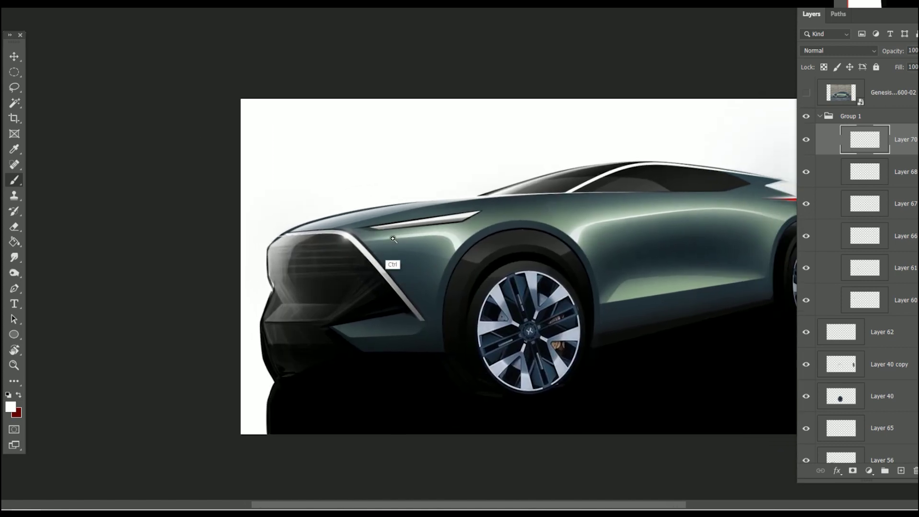
mouse_move(284, 221)
mouse_down()
mouse_move(415, 230)
mouse_move(373, 225)
mouse_move(431, 192)
mouse_move(481, 202)
mouse_up()
right_click(395, 138)
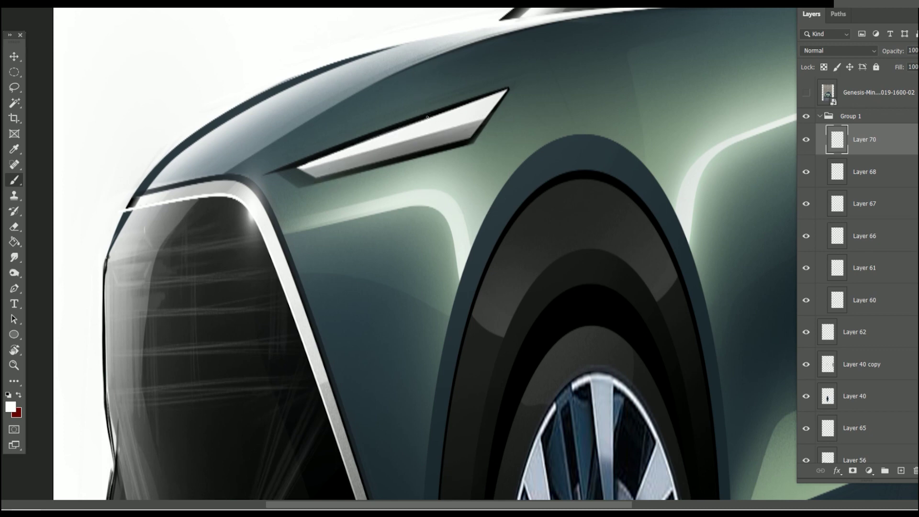
drag(356, 145, 466, 104)
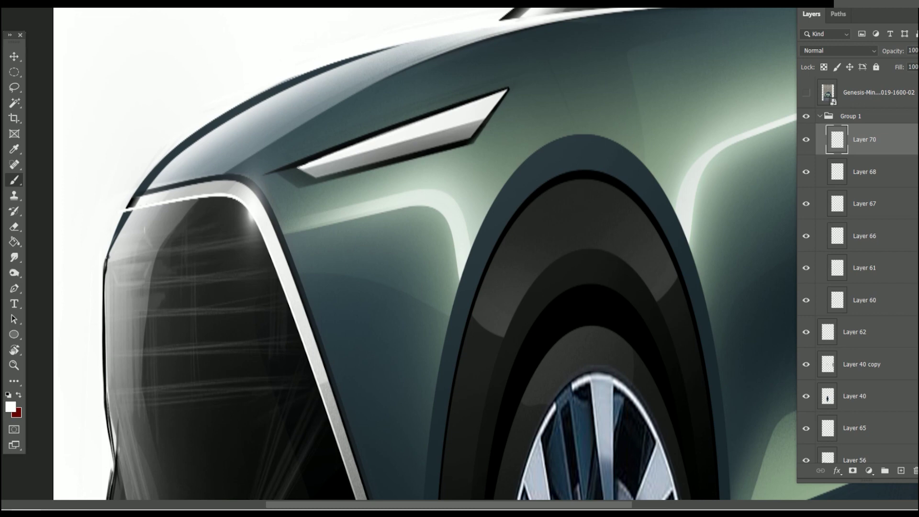
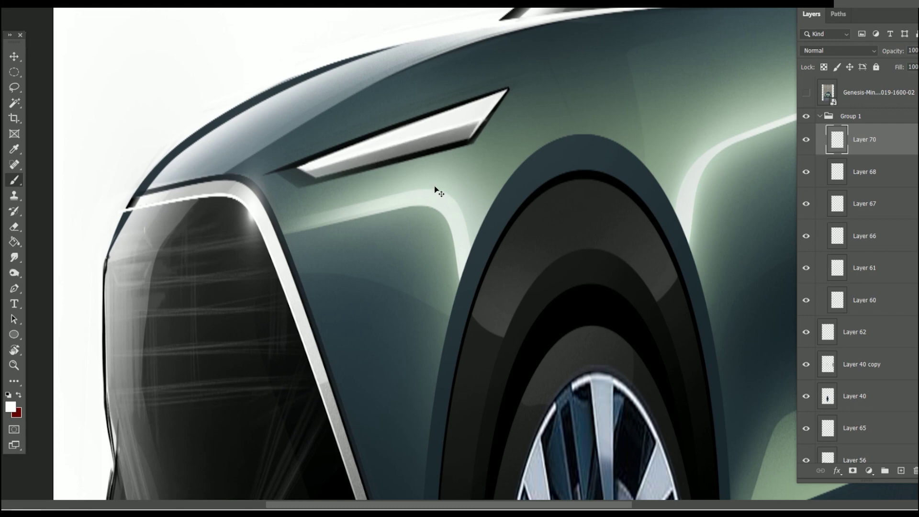
- Outline the chrome strip above the headlight with a polygonal lasso selection
scroll(641, 311, down, 5)
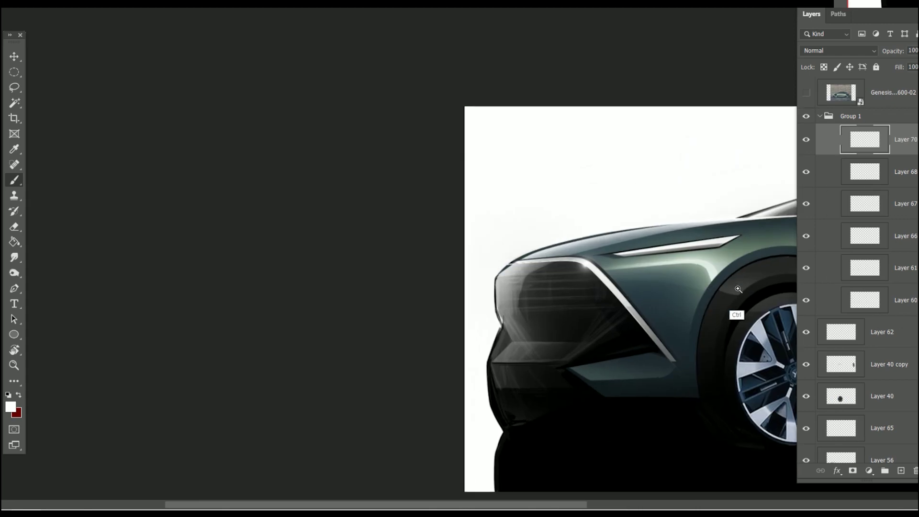
scroll(599, 347, up, 4)
drag(600, 346, 569, 355)
right_click(14, 87)
click(56, 96)
click(625, 229)
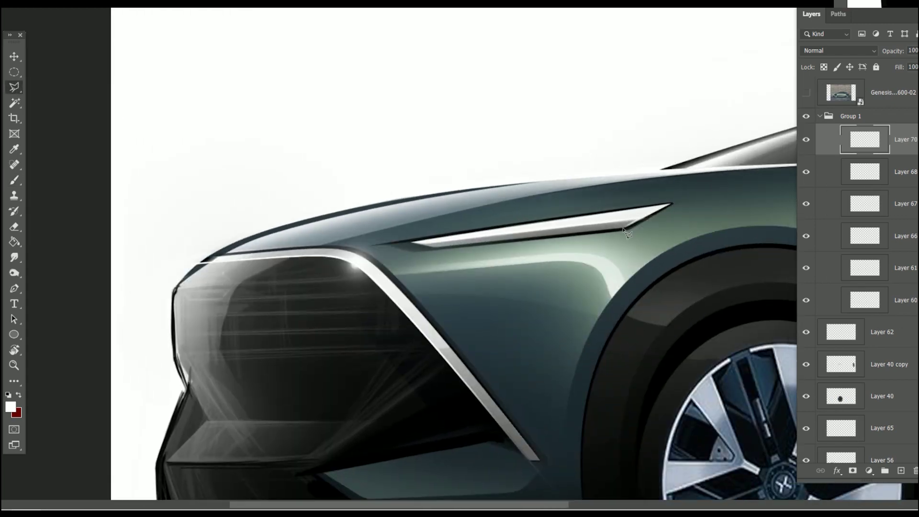
click(433, 249)
click(404, 242)
click(670, 203)
click(625, 229)
- Paint black shading into the strip on new Layer 71 with a soft brush
key(b)
key(d)
key(Return)
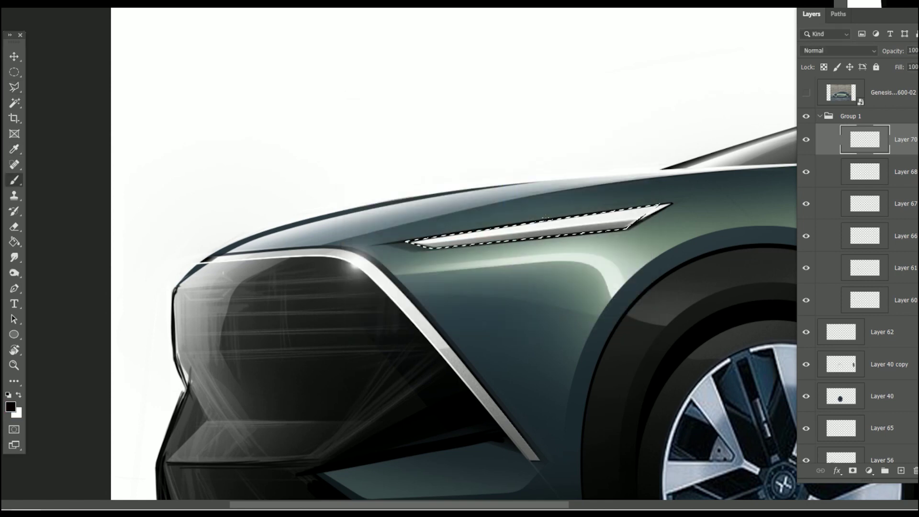
key(ctrl+shift+alt+n)
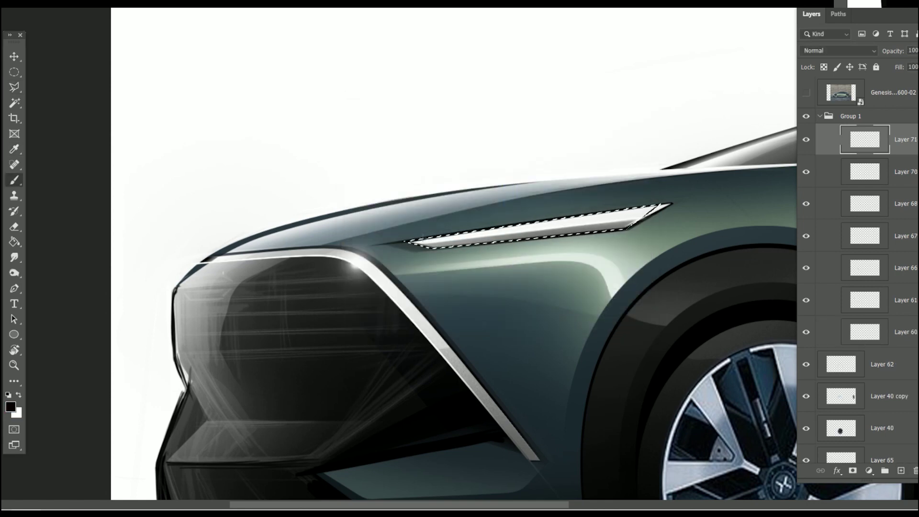
right_click(261, 236)
key(Return)
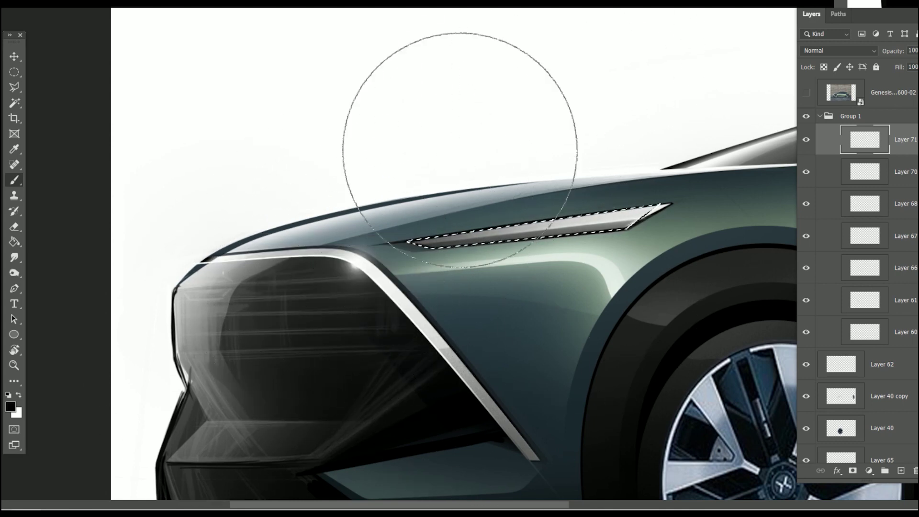
key(ctrl+d)
- Erase shading overspill around the chrome strip inside a freehand lasso selection
right_click(14, 87)
click(66, 87)
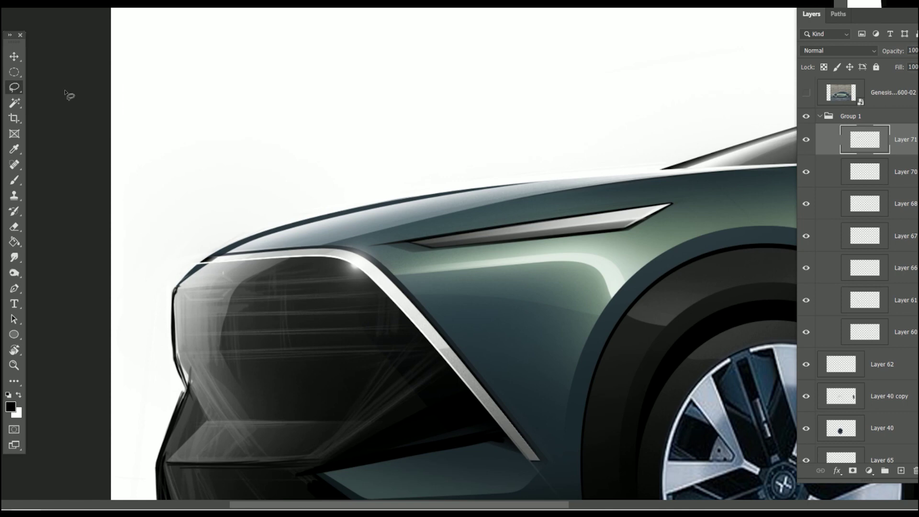
drag(577, 236, 529, 224)
key(e)
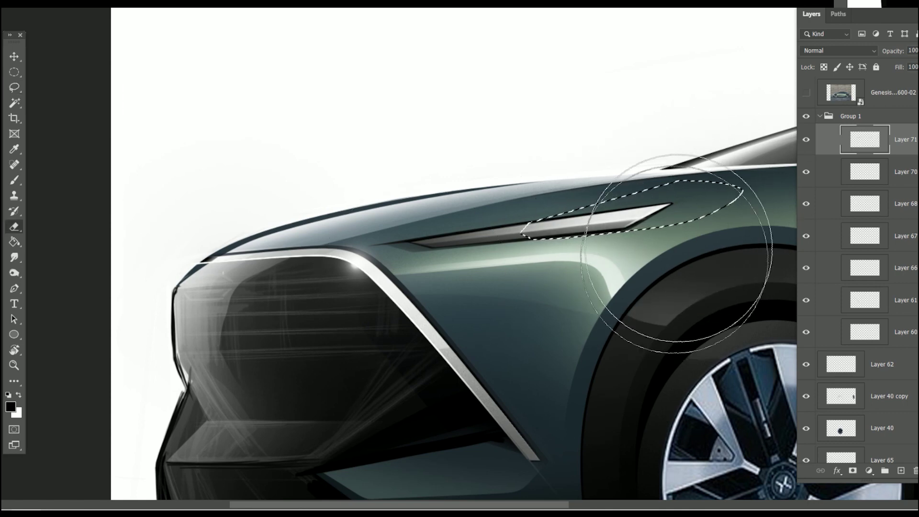
key(ctrl+d)
click(16, 88)
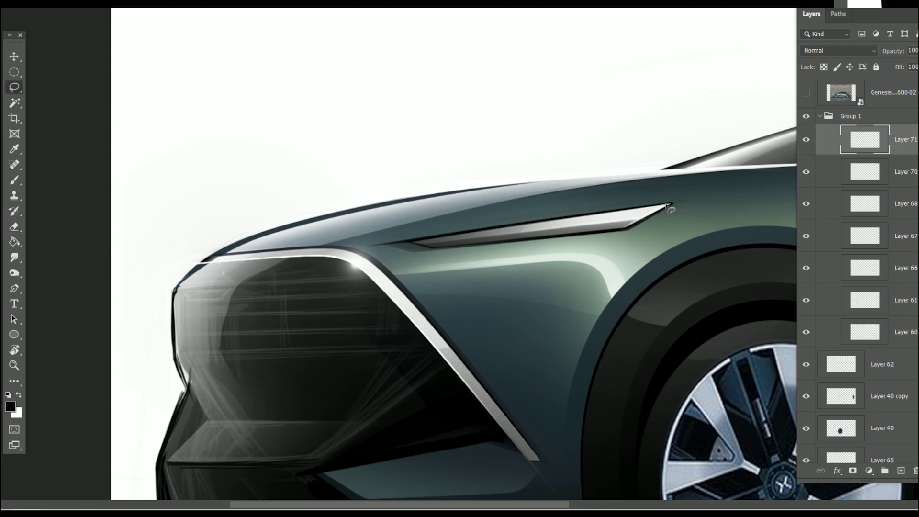
- Erase along the strip's edge inside a straight-edged selection from its left tip
right_click(14, 87)
click(48, 98)
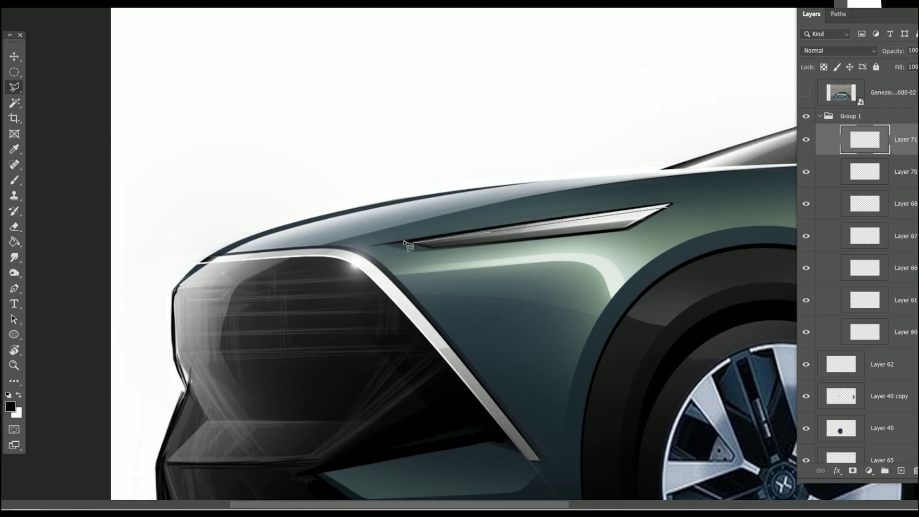
click(405, 243)
click(672, 205)
key(e)
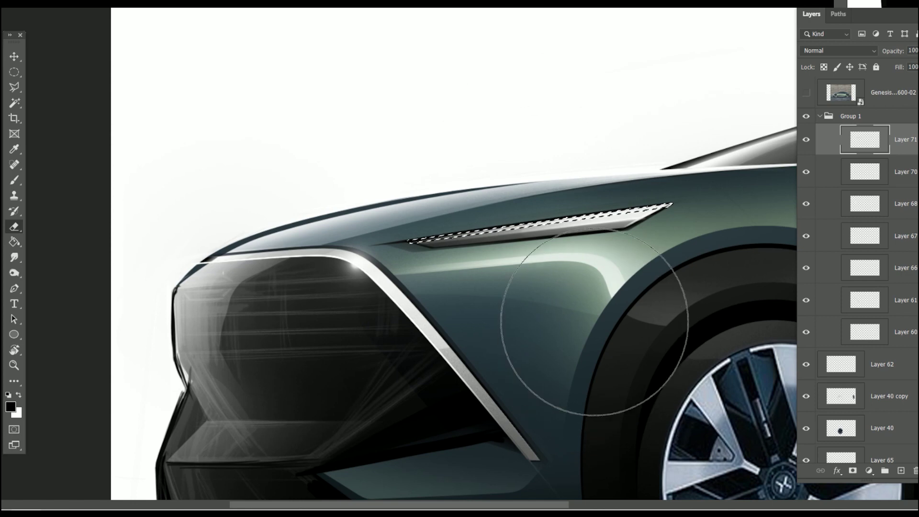
key(ctrl+d)
mouse_move(665, 311)
mouse_down()
mouse_move(541, 298)
mouse_move(554, 266)
mouse_up()
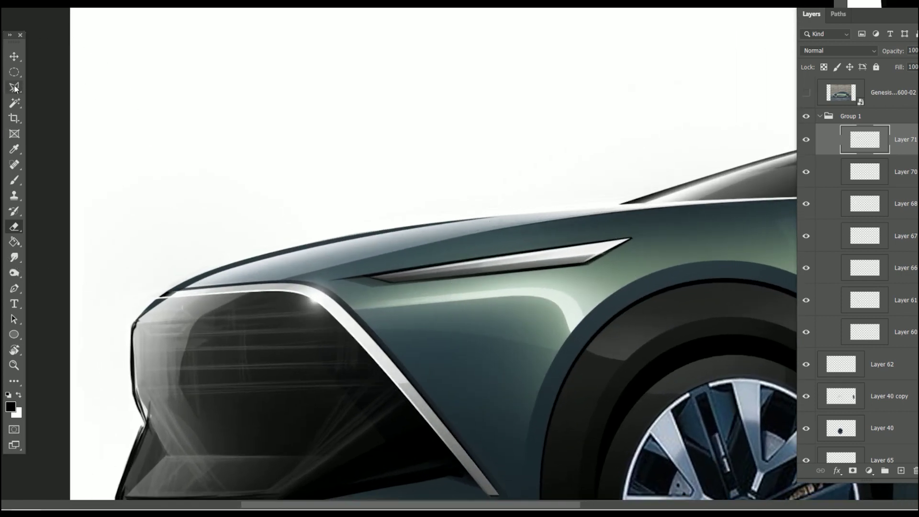
- Outline the chrome strip's lower edge with a polygonal selection on new Layer 72
key(l)
click(901, 471)
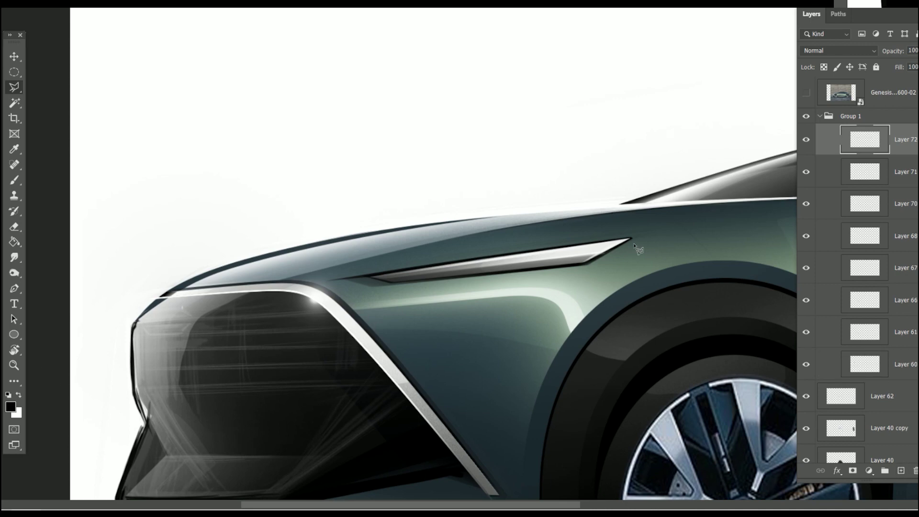
click(587, 268)
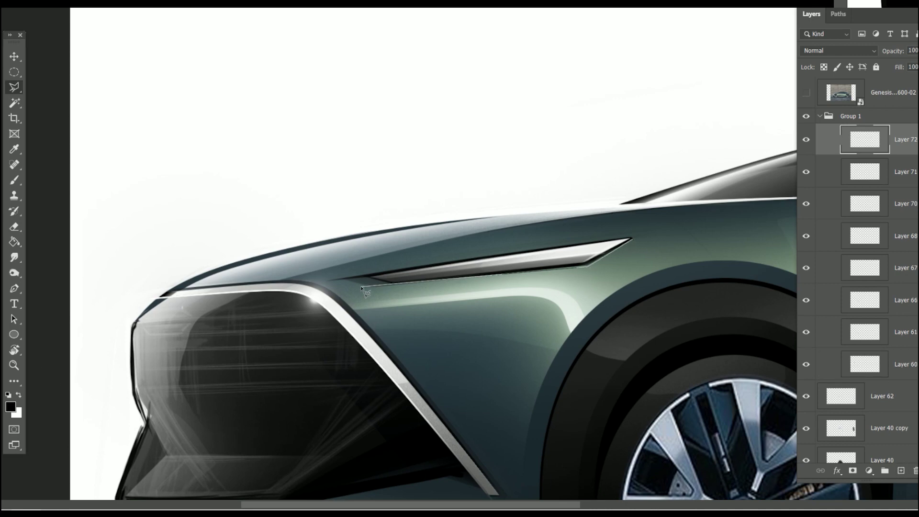
click(370, 289)
click(633, 241)
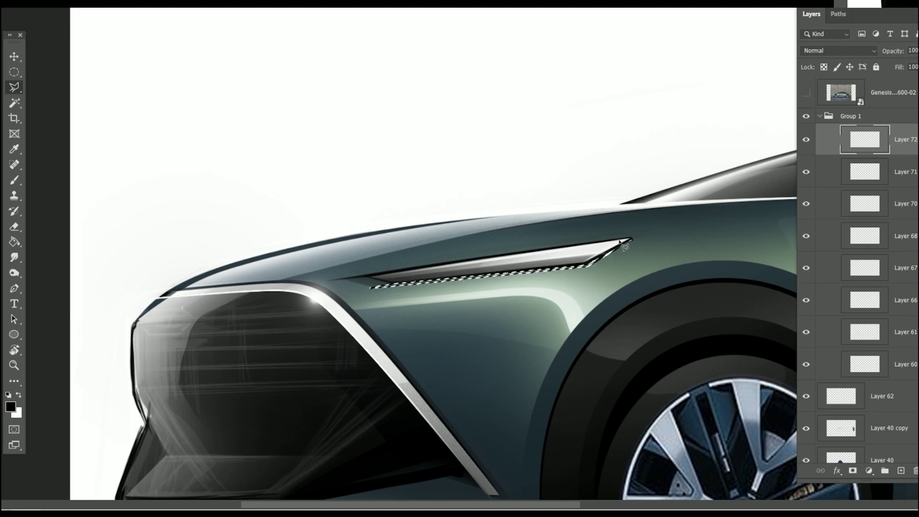
- Sample light green from the fender and paint the highlight with a small brush
key(i)
click(582, 292)
key(b)
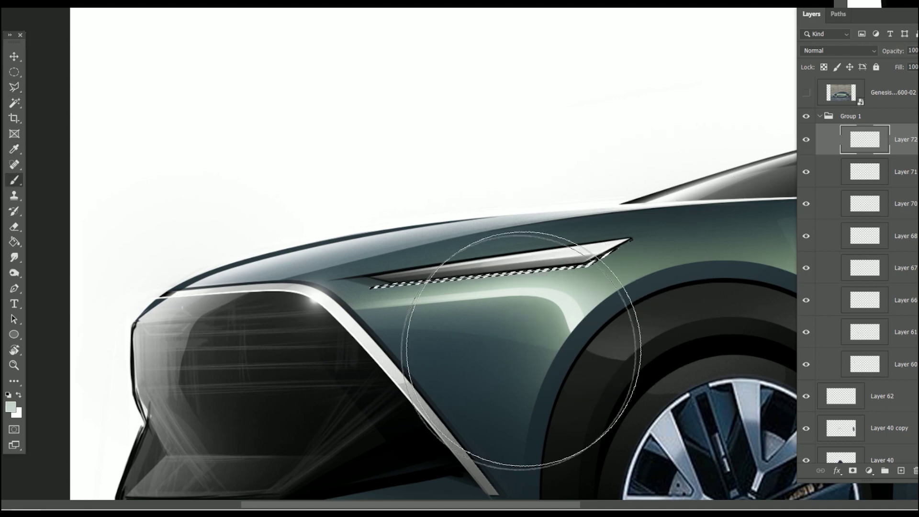
key(bracketleft)
key(bracketleft)
key(bracketleft)
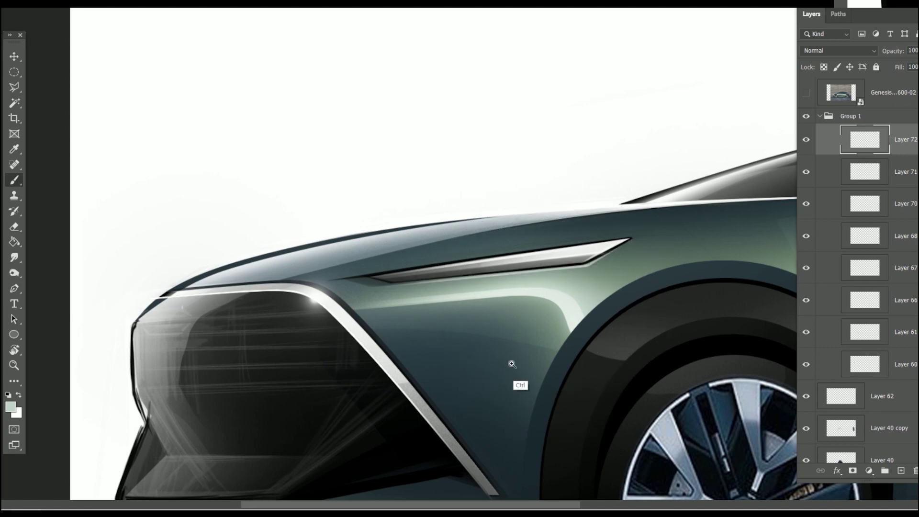
scroll(519, 369, down, 5)
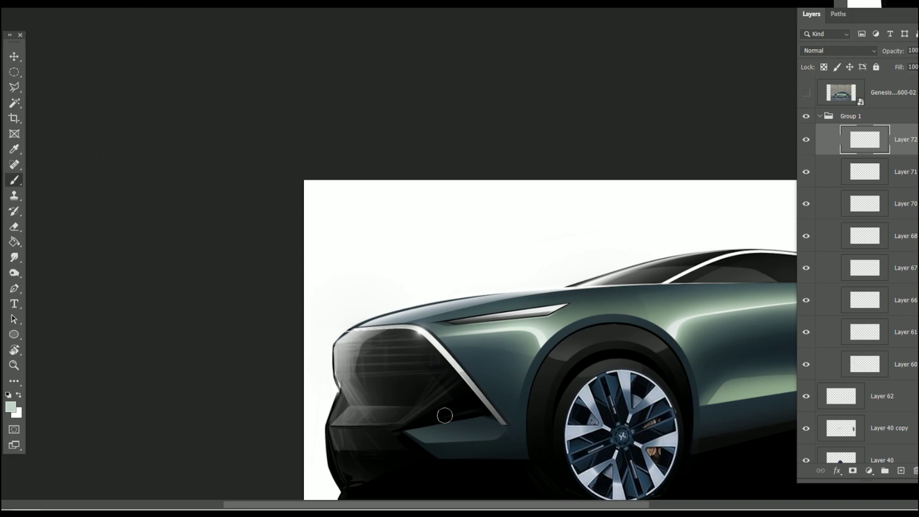
key(e)
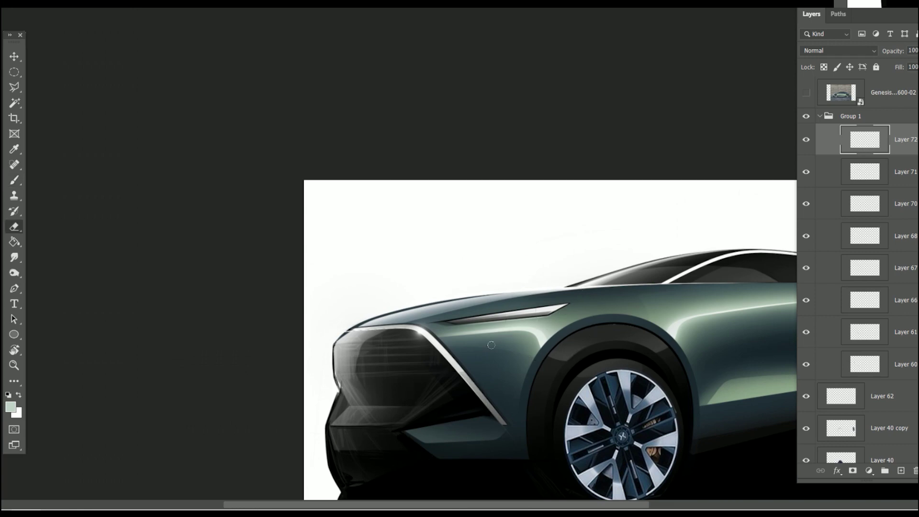
drag(684, 455, 508, 334)
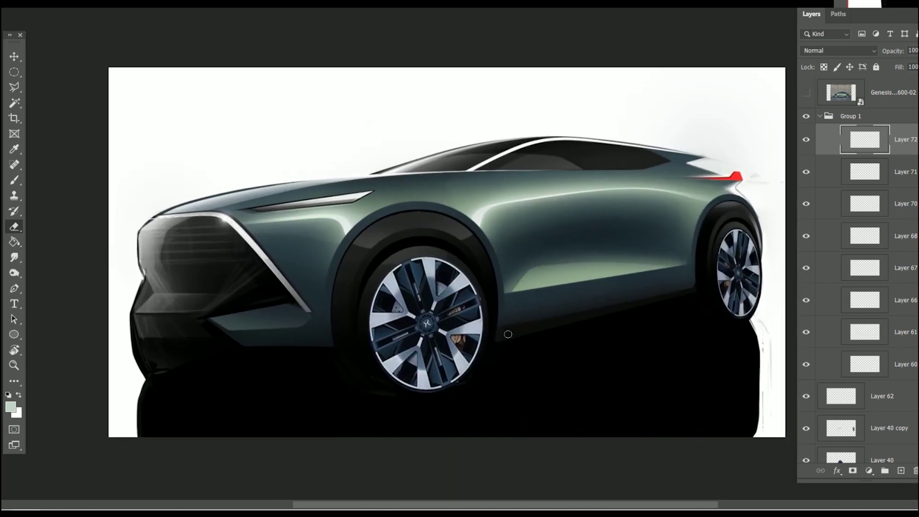
- Flip the canvas horizontally and brush dark grey shading around the rear pillar near the taillight
key(ctrl+shift+h)
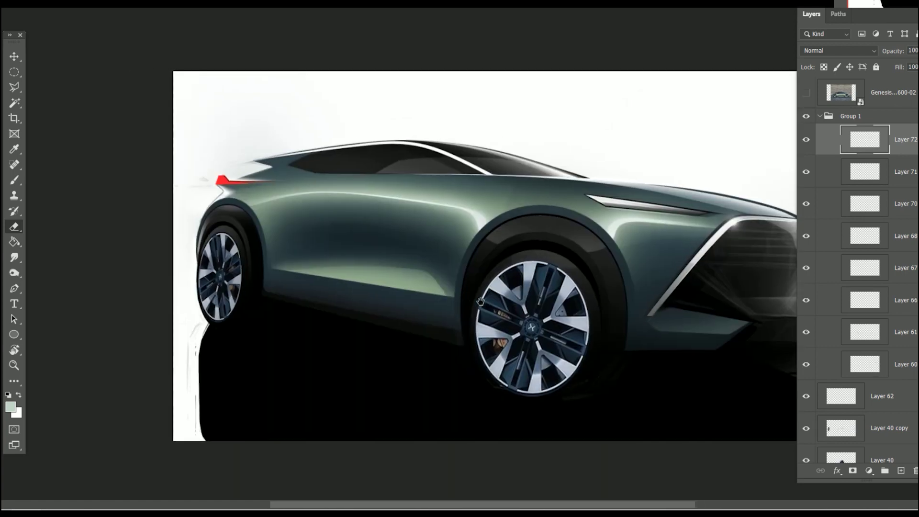
scroll(356, 167, up, 5)
key(b)
alt+click(400, 114)
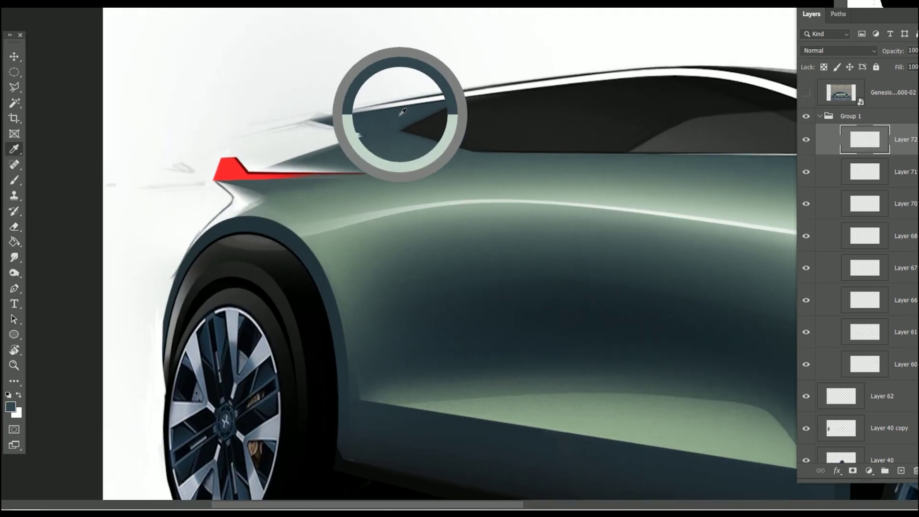
right_click(411, 123)
key(Escape)
scroll(354, 257, left, 1)
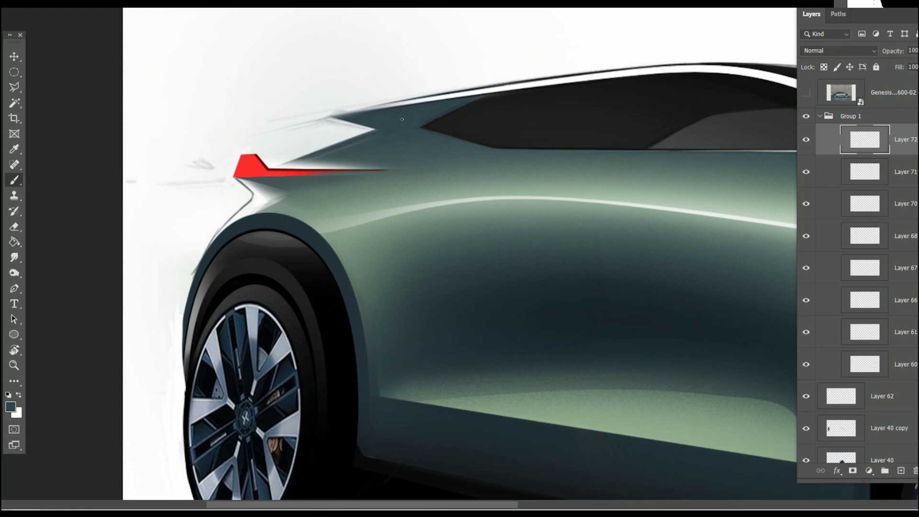
scroll(436, 193, down, 3)
scroll(509, 178, left, 5)
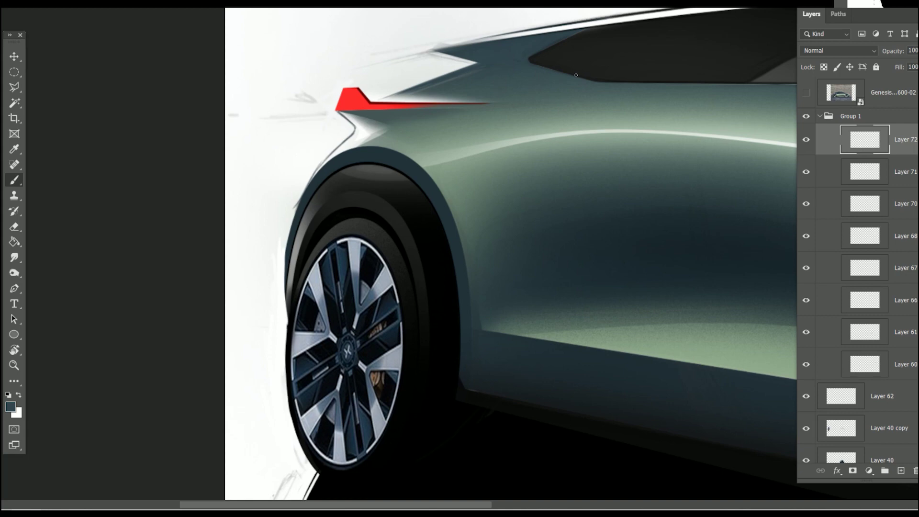
scroll(622, 216, down, 3)
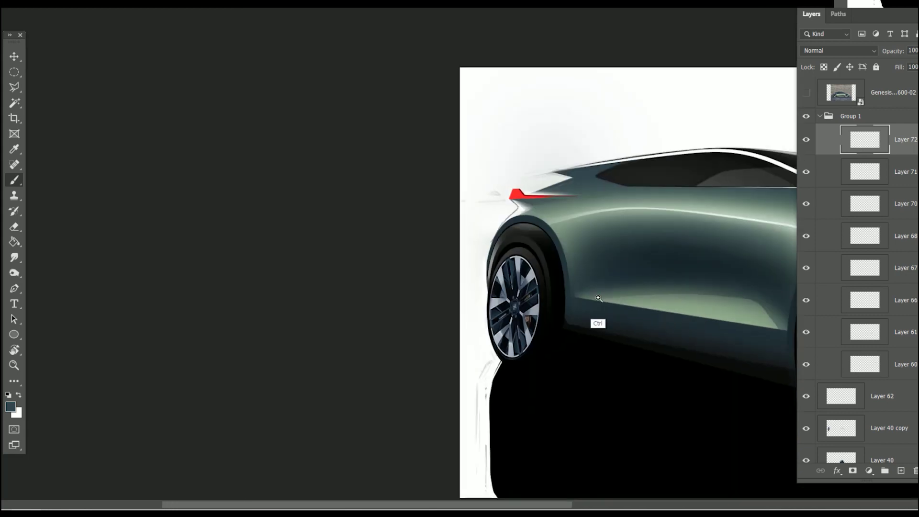
scroll(593, 271, up, 2)
scroll(438, 163, up, 3)
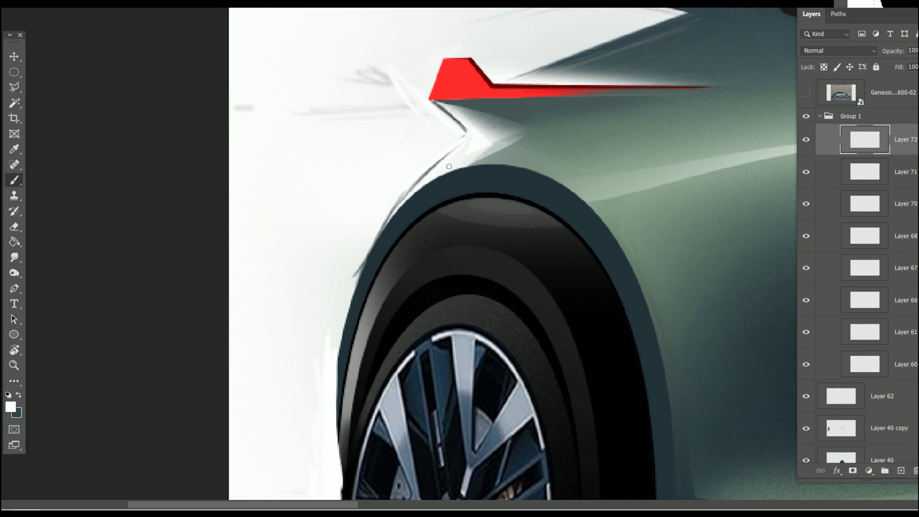
- Select the thin red taillight stripe with a polygonal lasso
click(15, 87)
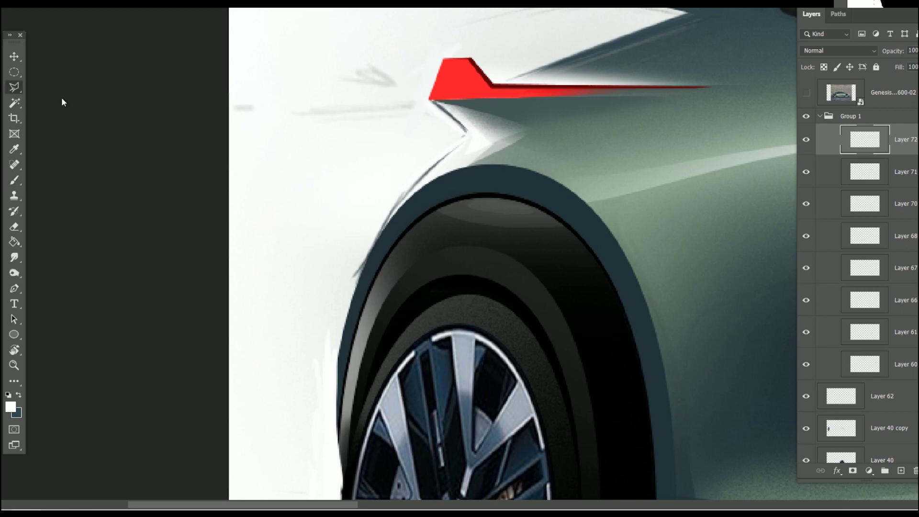
click(429, 100)
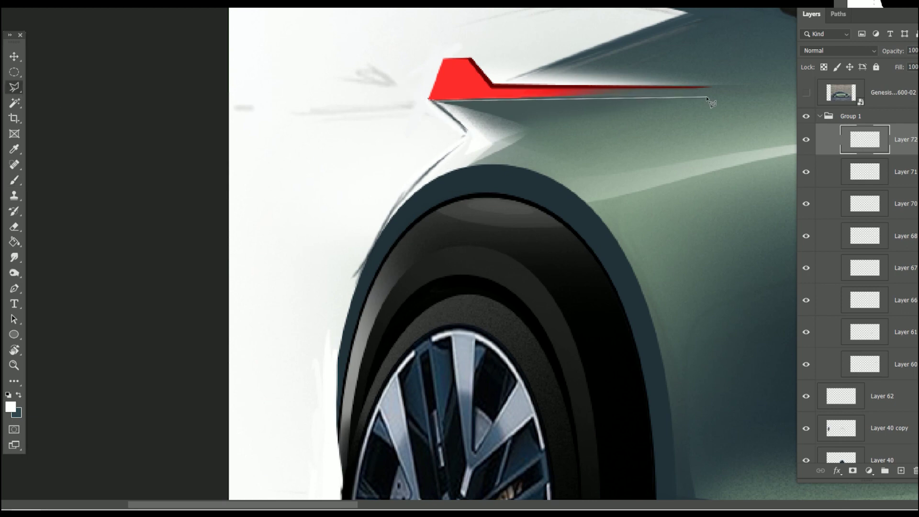
click(702, 96)
click(716, 87)
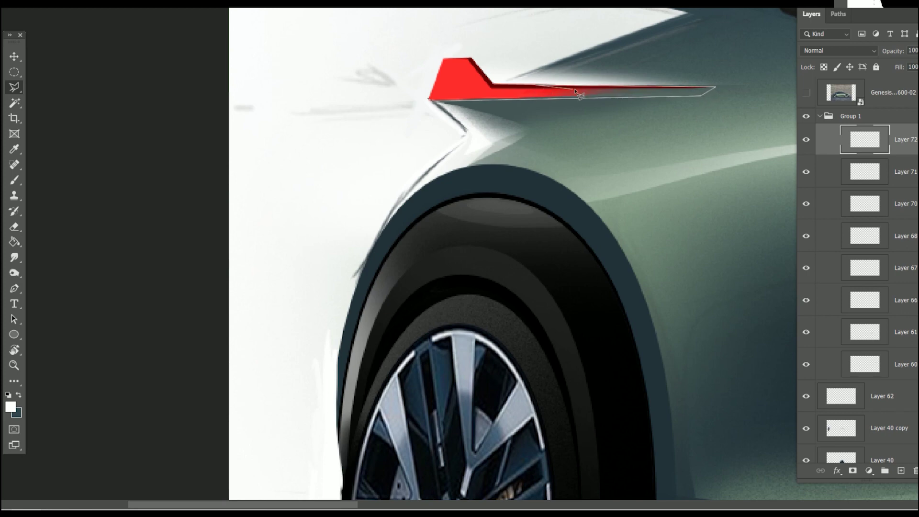
click(429, 101)
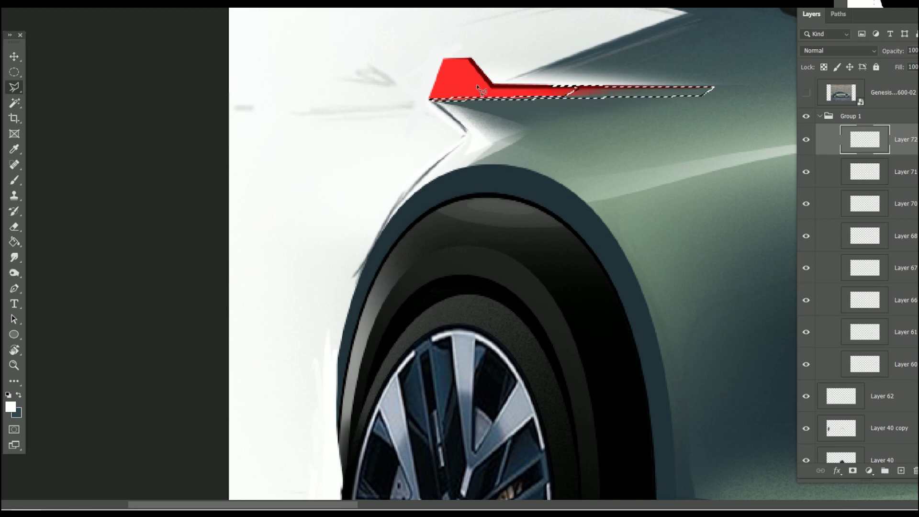
- Fill the stripe with sampled dark red using a large hard brush, fading out its right tip
key(i)
click(491, 76)
key(b)
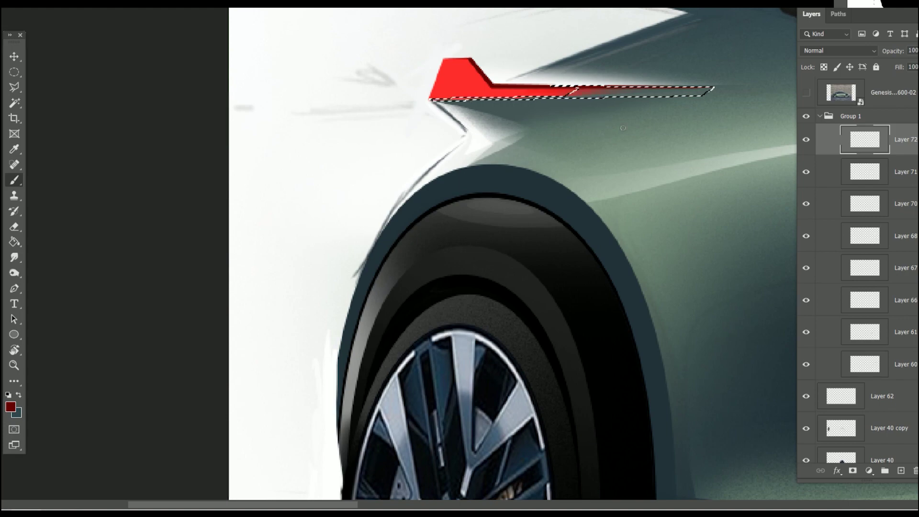
right_click(534, 274)
double_click(534, 277)
key(bracketright)
key(bracketright)
key(bracketright)
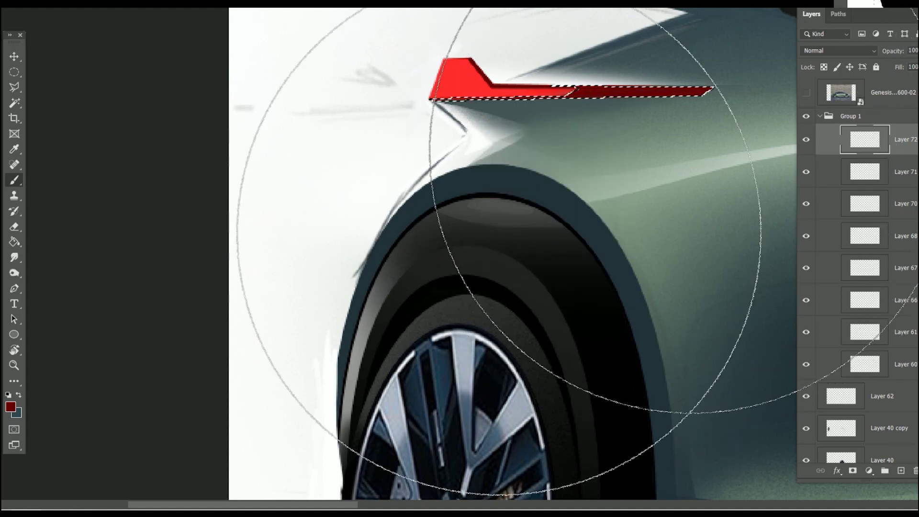
click(475, 254)
key(bracketleft)
key(bracketleft)
key(bracketleft)
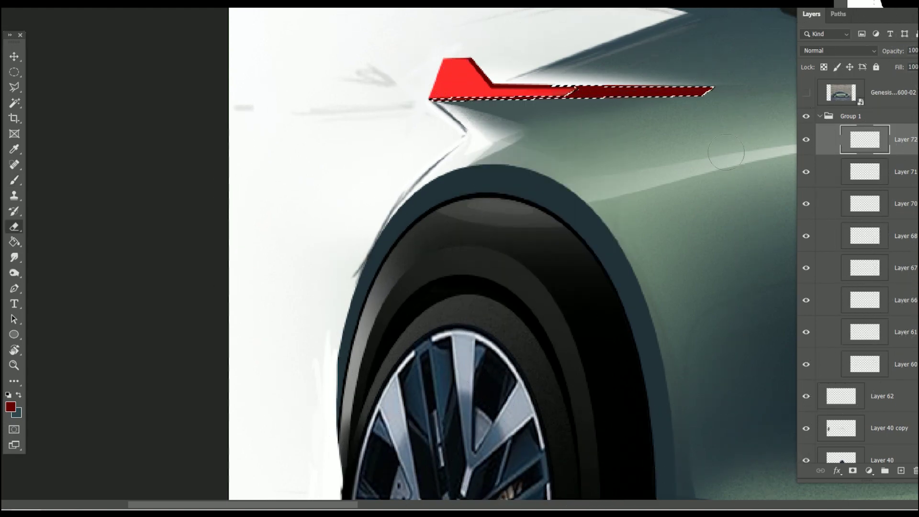
key(e)
drag(713, 88, 680, 89)
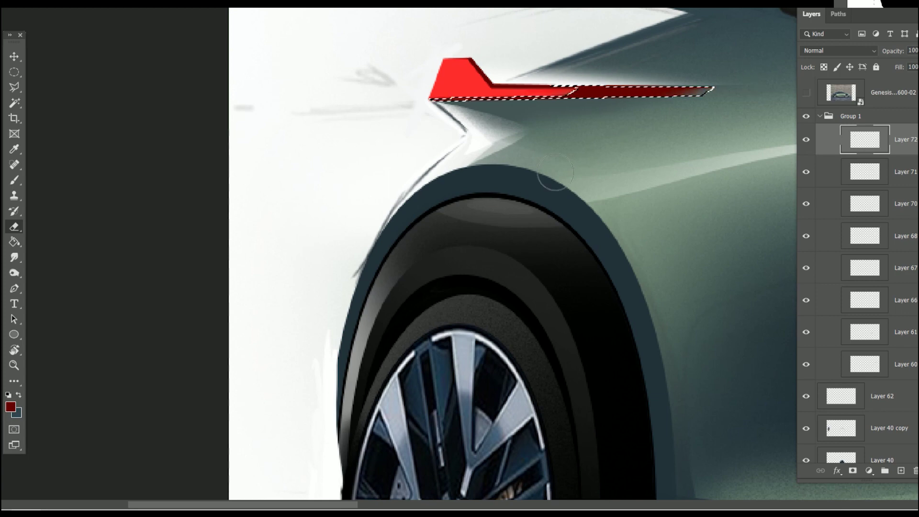
key(ctrl+d)
- Reselect the stripe's middle section and touch it up with a smaller brush
key(l)
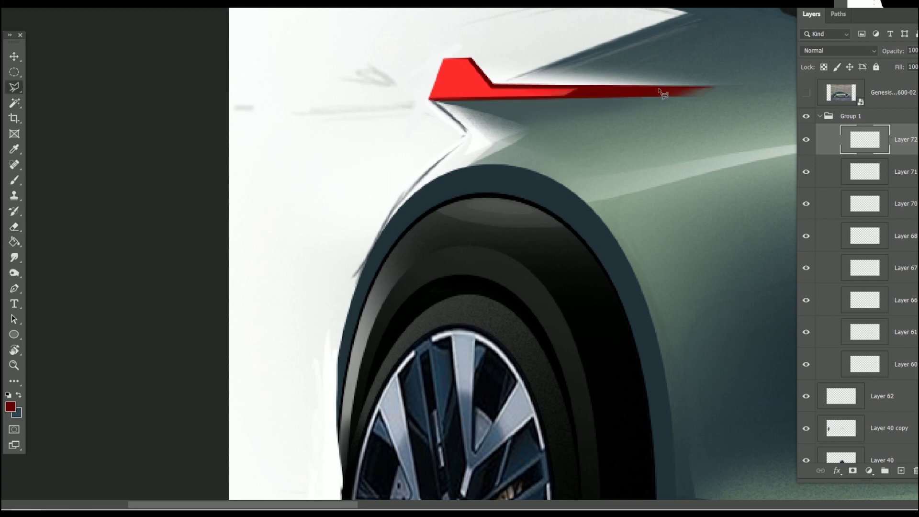
click(495, 87)
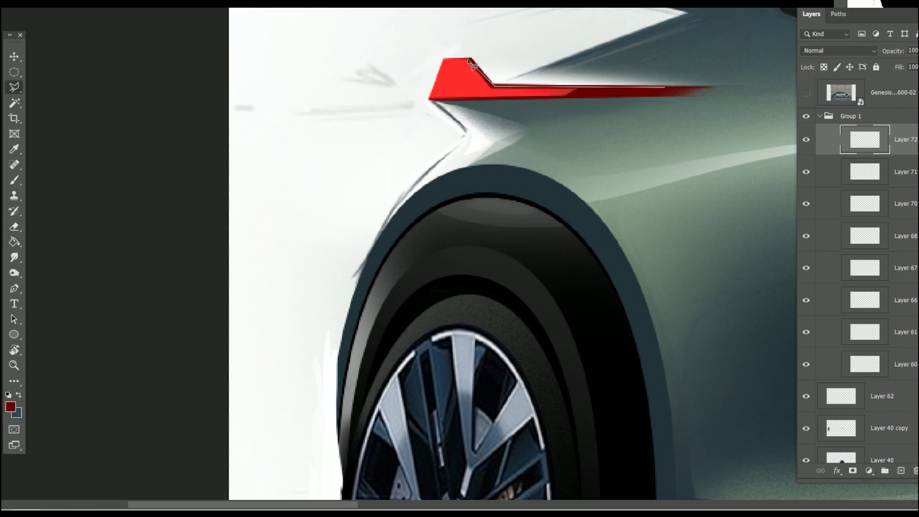
click(660, 89)
key(e)
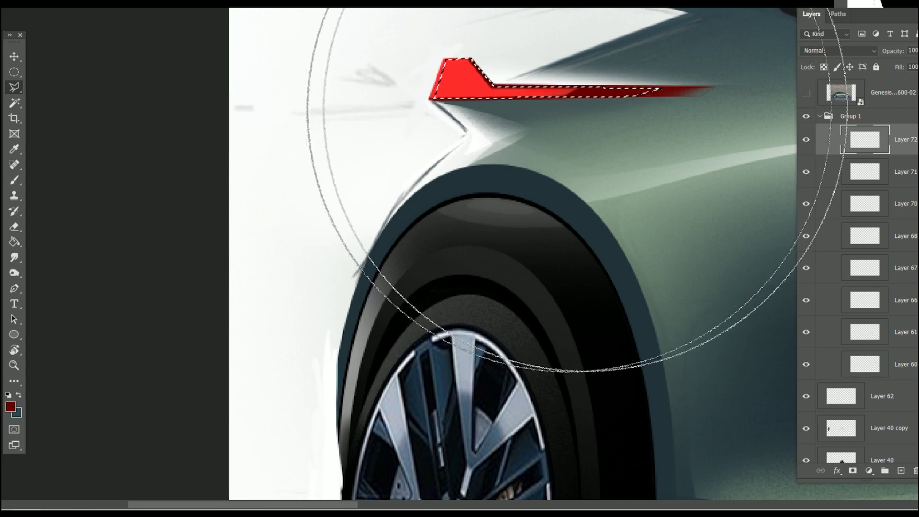
key(b)
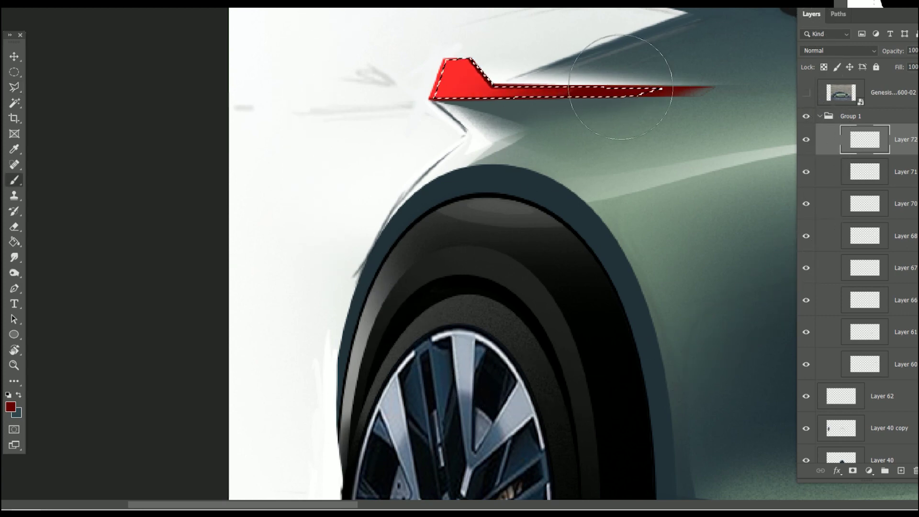
key(ctrl+d)
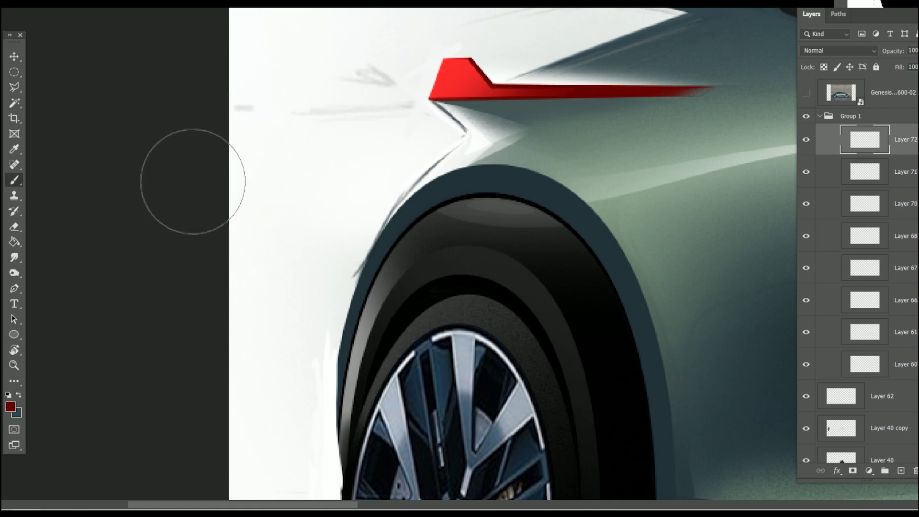
- Select the stripe's upper part and paint it with sampled bright red
key(l)
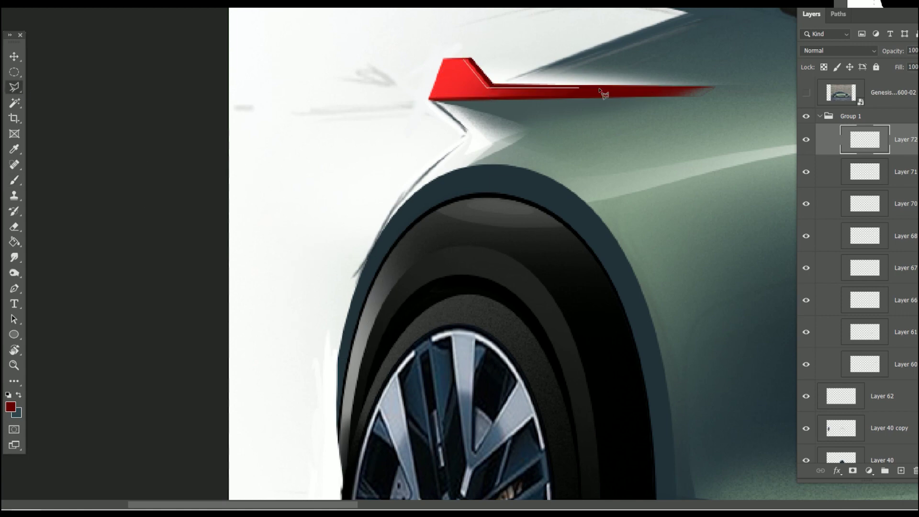
click(715, 88)
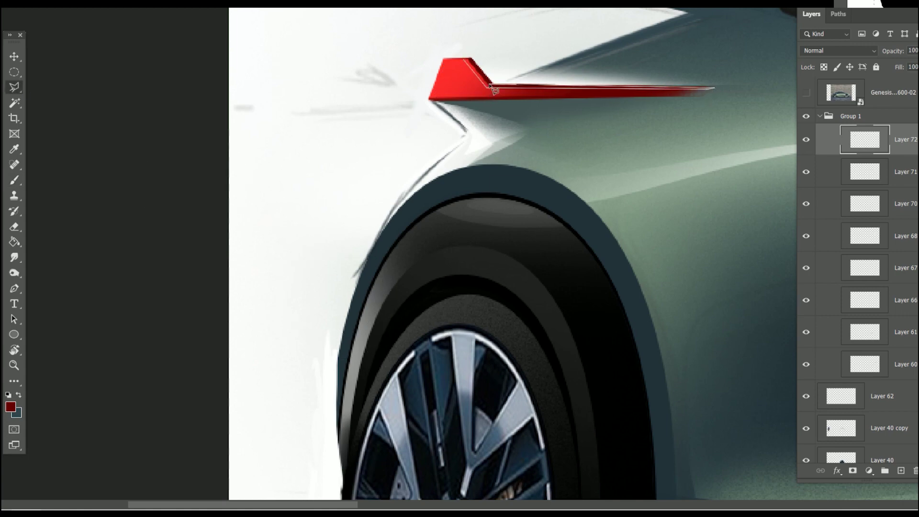
click(467, 61)
key(i)
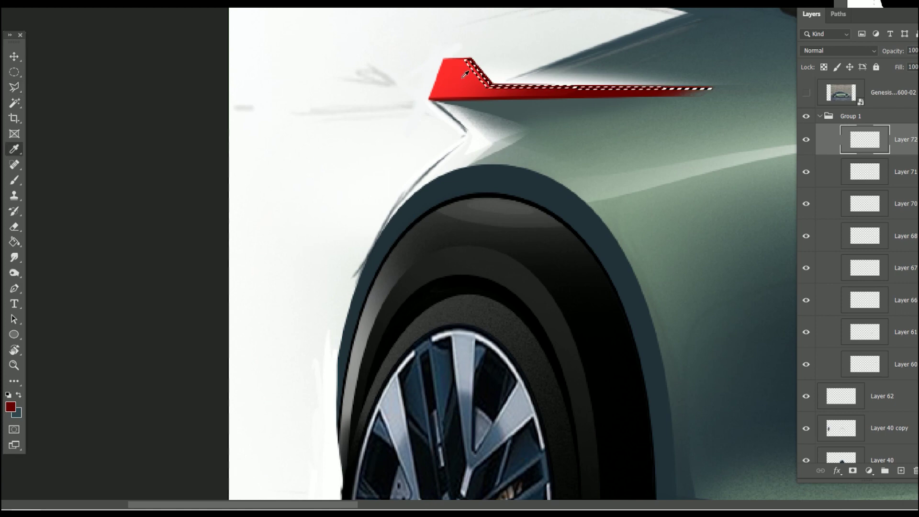
click(459, 81)
key(b)
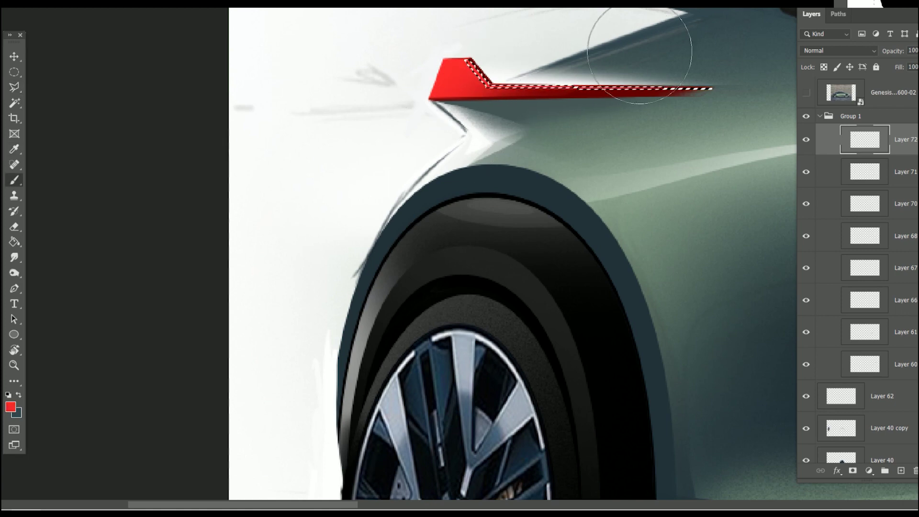
key(ctrl+d)
- Zoom out and flip the canvas to review the whole car side
scroll(596, 289, down, 5)
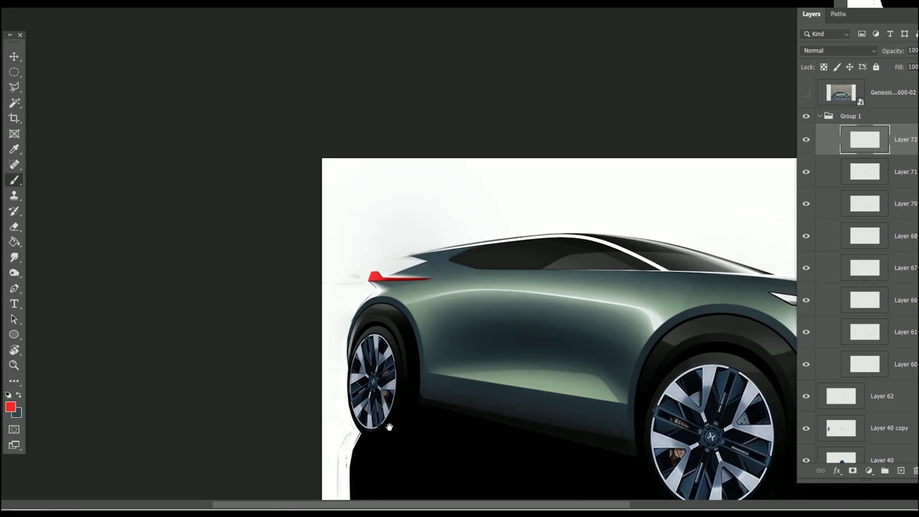
mouse_move(479, 312)
mouse_down()
mouse_move(392, 360)
mouse_move(374, 348)
mouse_up()
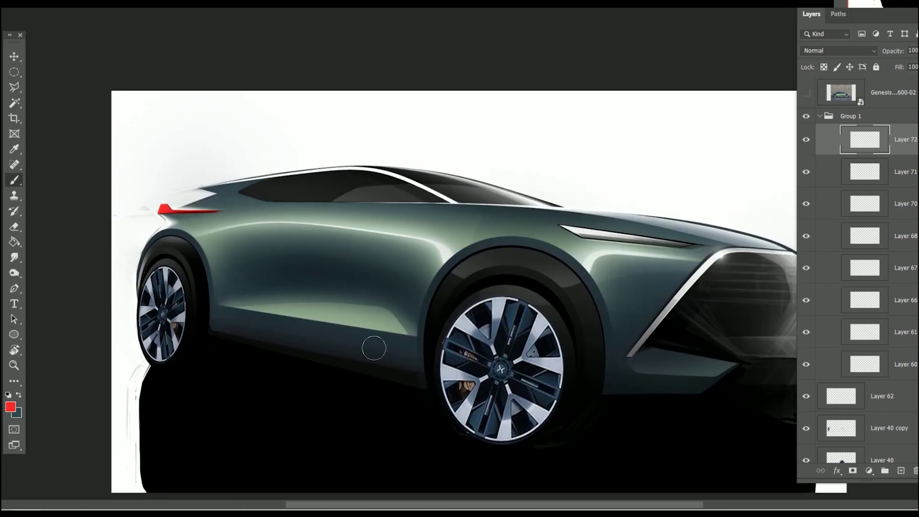
key(ctrl+shift+h)
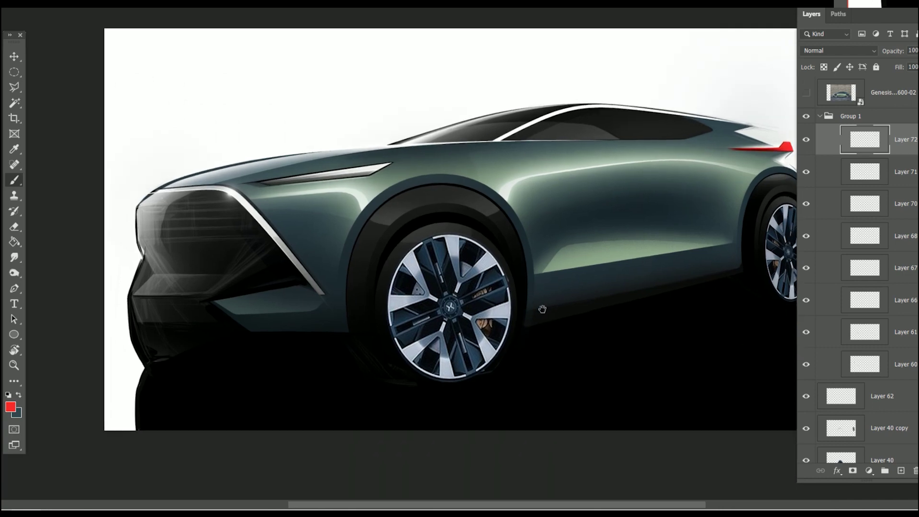
scroll(551, 326, up, 2)
- Select the front bumper intake and paint it with #000000 black
click(285, 211)
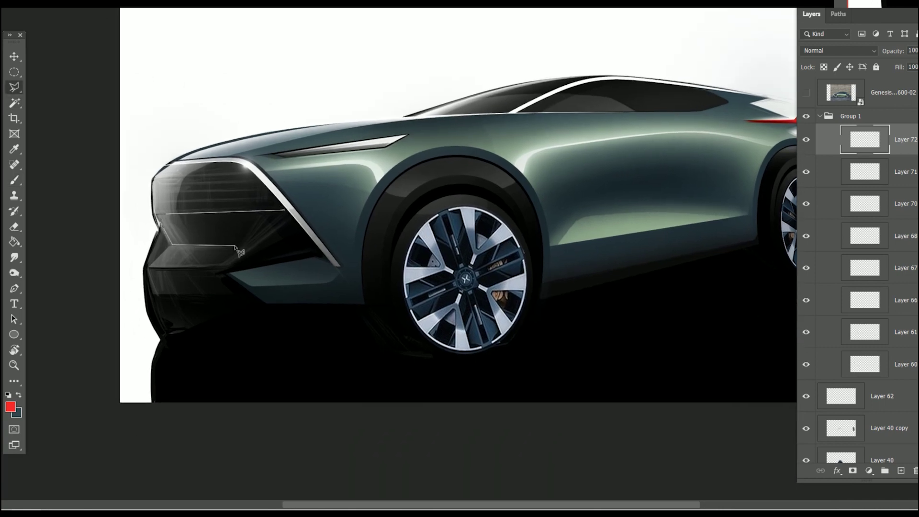
click(253, 244)
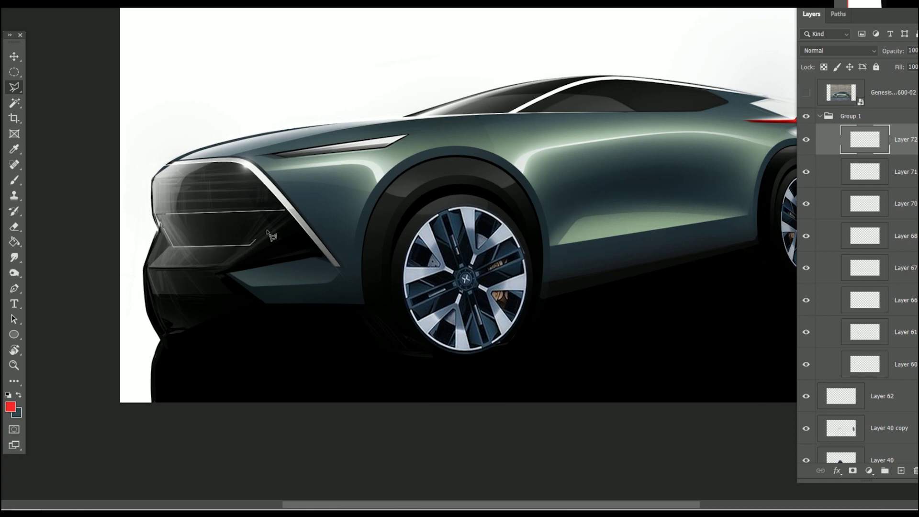
click(286, 211)
click(11, 407)
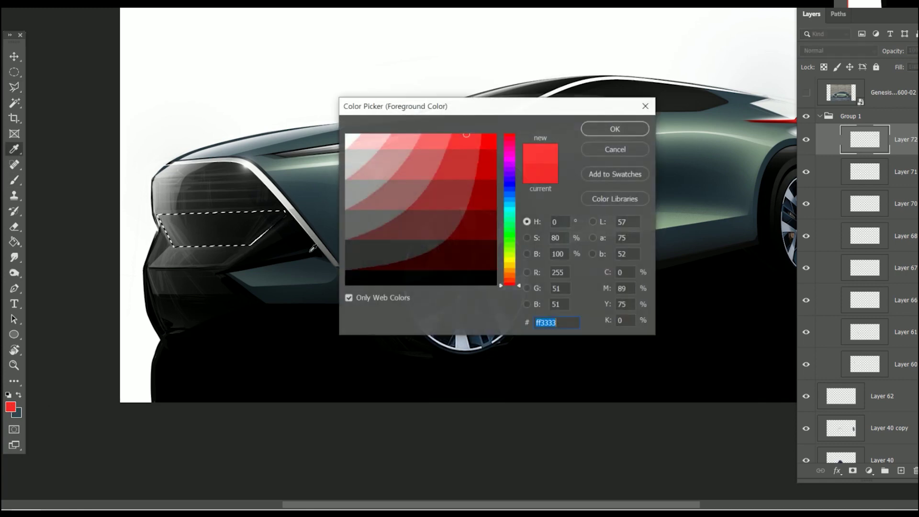
text(000000)
key(Return)
key(b)
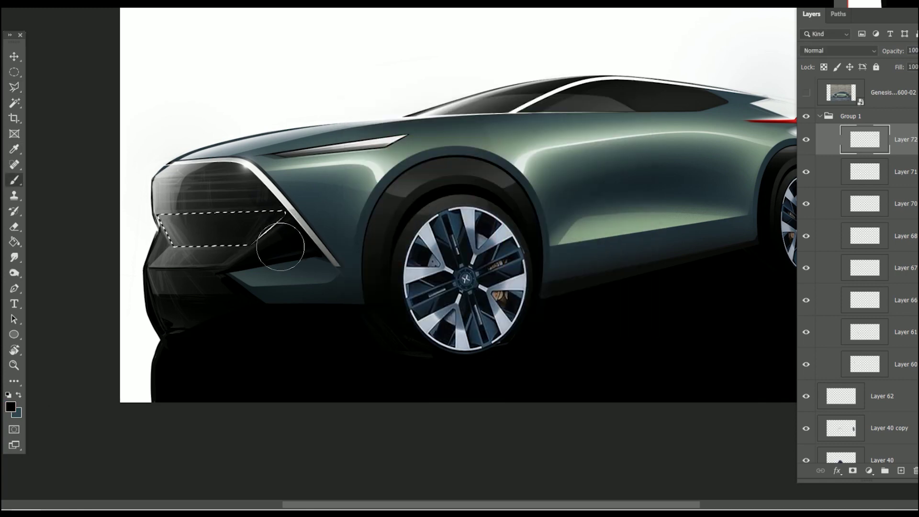
drag(192, 230, 268, 239)
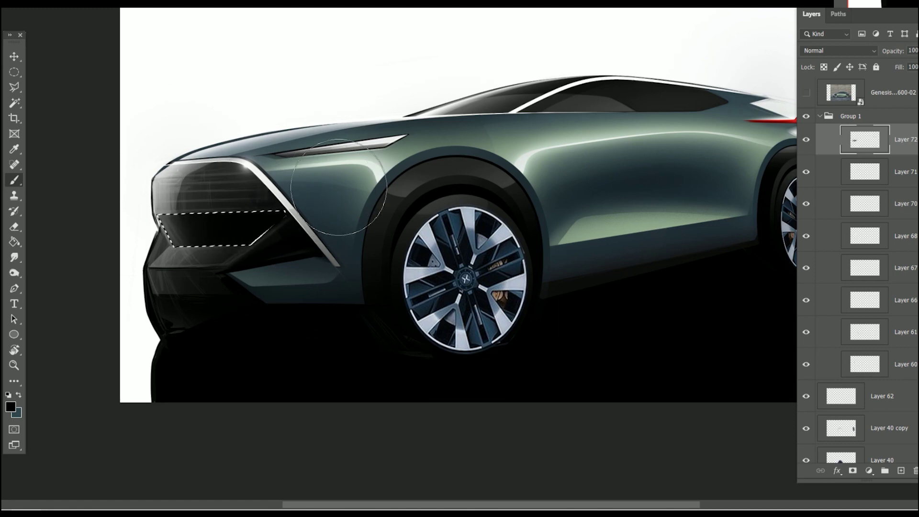
key(ctrl+d)
- Erase touch-ups on the intake and zoom in on the car's front
key(e)
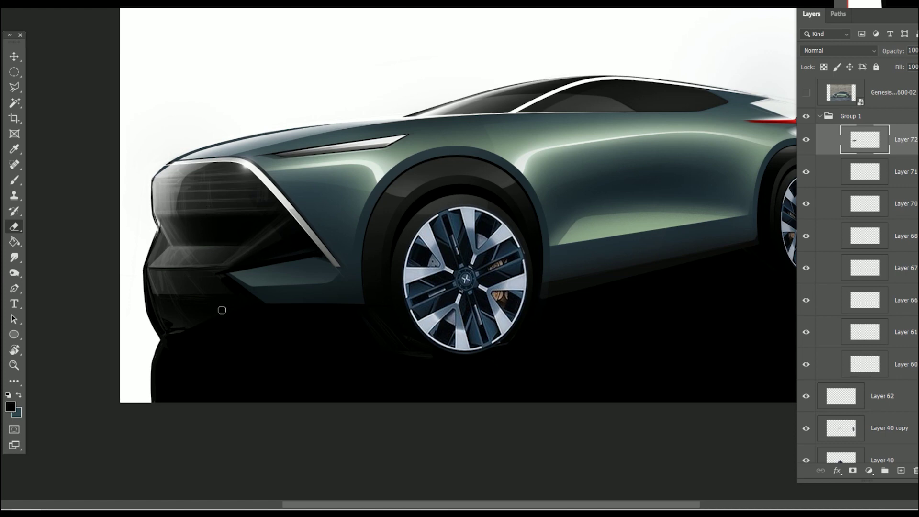
scroll(287, 427, down, 2)
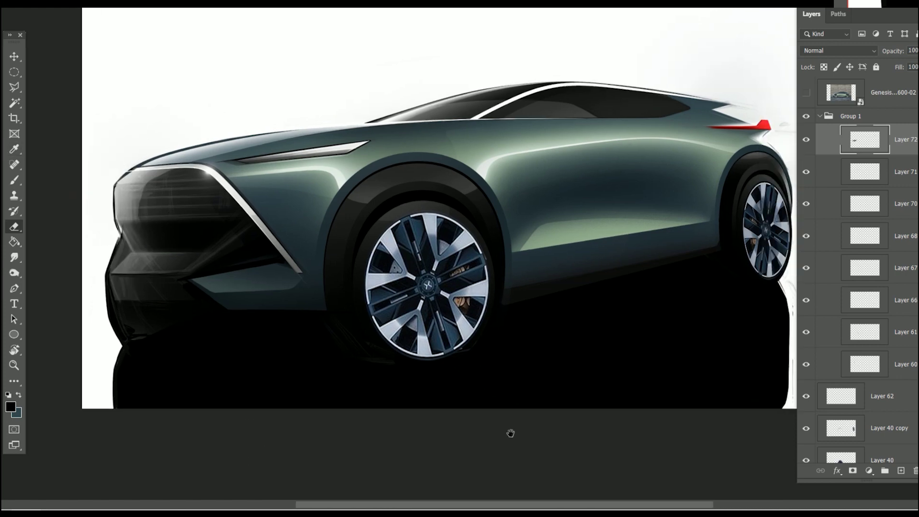
scroll(506, 437, up, 2)
scroll(505, 437, down, 1)
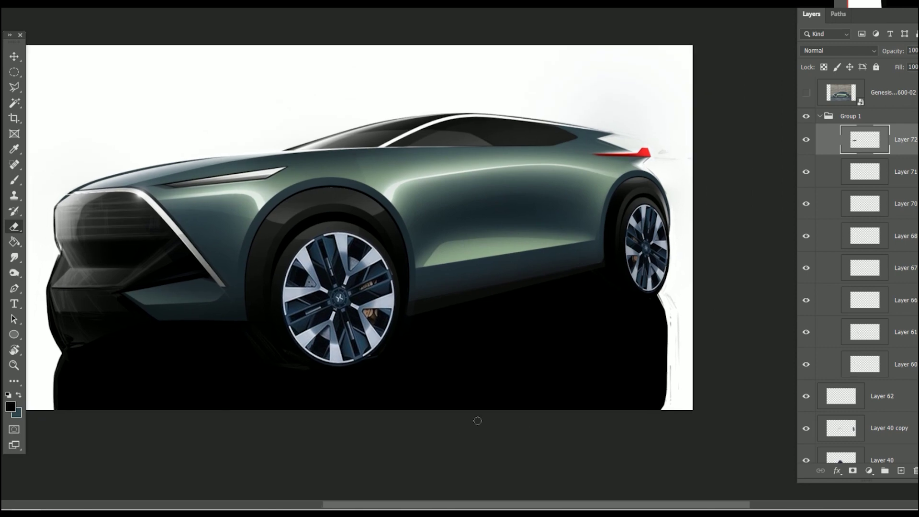
key(l)
key(ctrl+plus)
key(ctrl+plus)
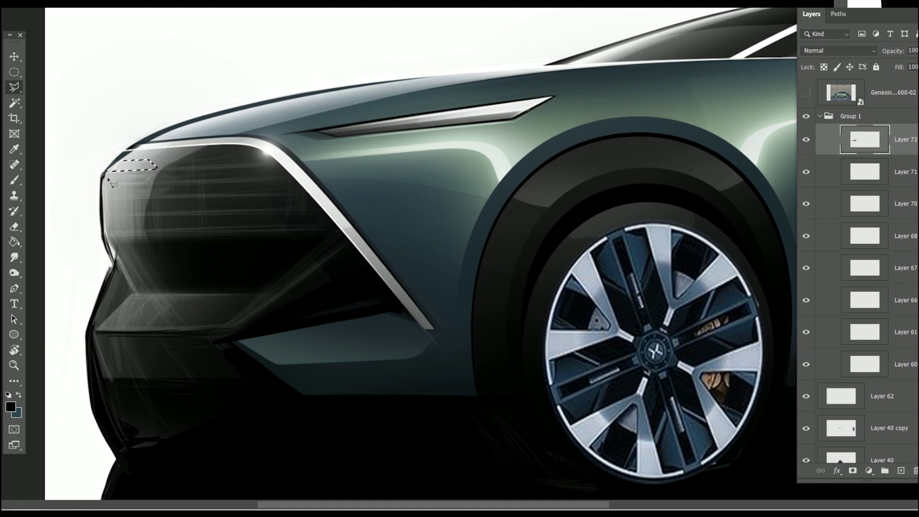
- Paint the upper and lower headlight strips white
key(b)
click(11, 407)
key(Return)
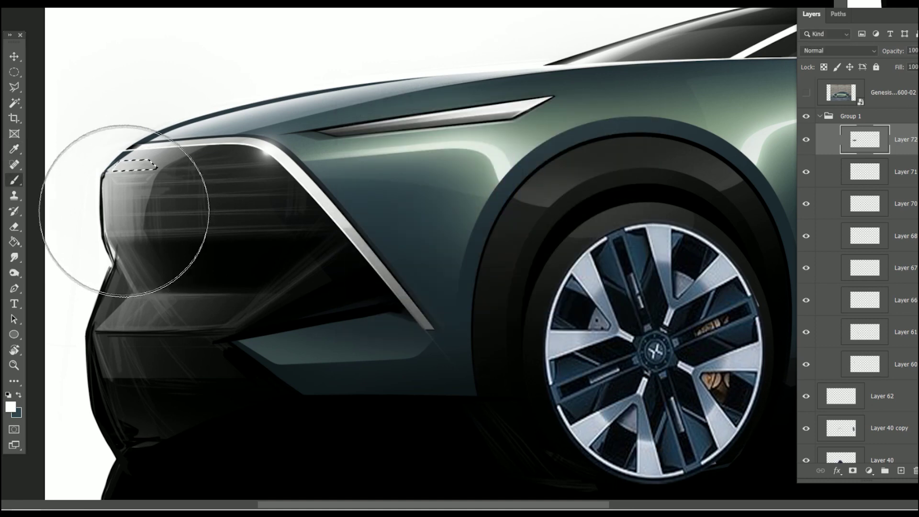
drag(124, 211, 191, 117)
key(ctrl+d)
key(l)
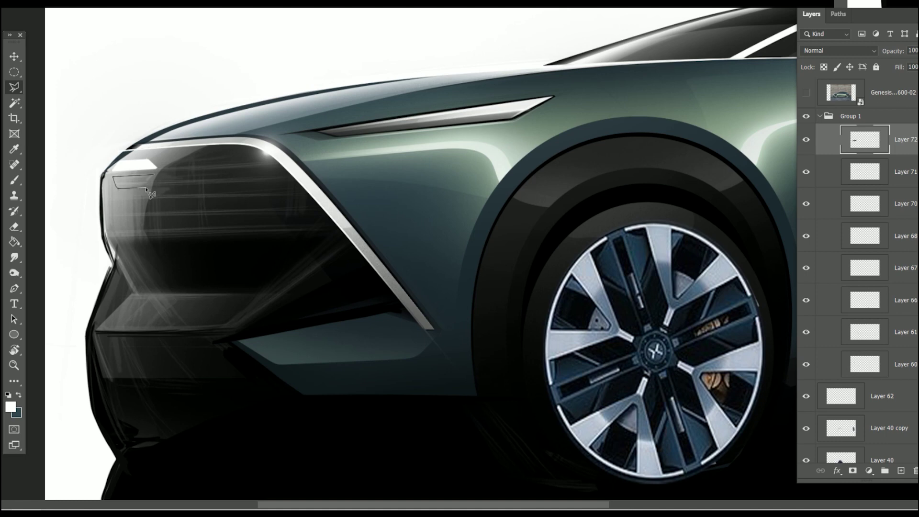
click(155, 176)
key(b)
drag(164, 185, 93, 205)
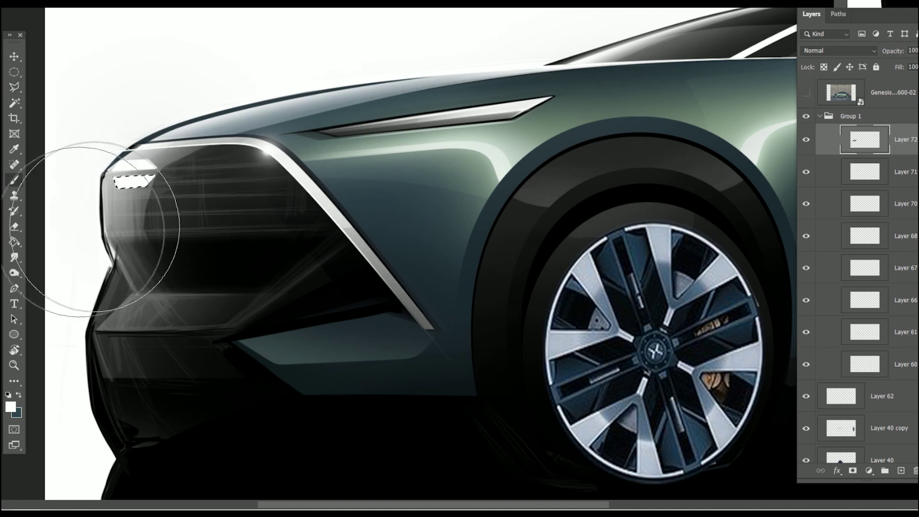
key(ctrl+d)
- Flip the canvas view to check proportions and apply a transform to Layer 72
scroll(331, 299, down, 3)
scroll(321, 316, down, 3)
scroll(321, 316, up, 1)
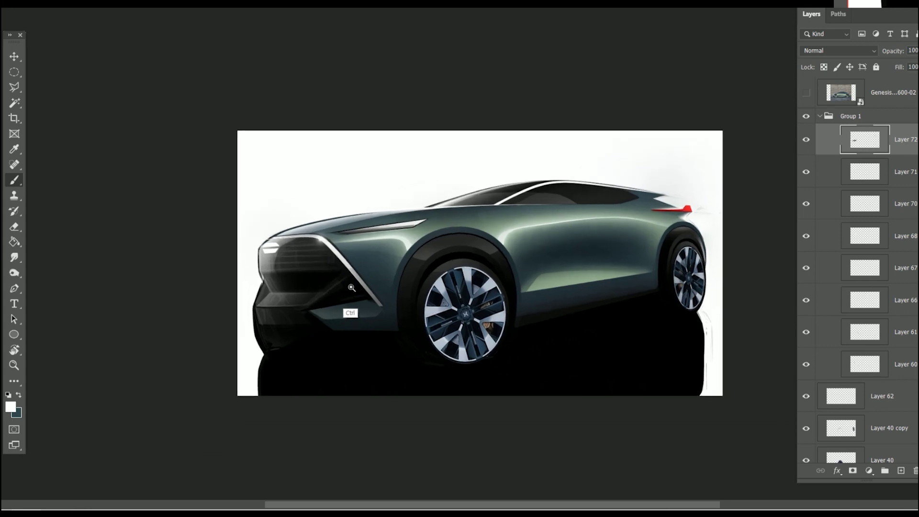
scroll(345, 288, up, 1)
key(h)
scroll(618, 253, up, 3)
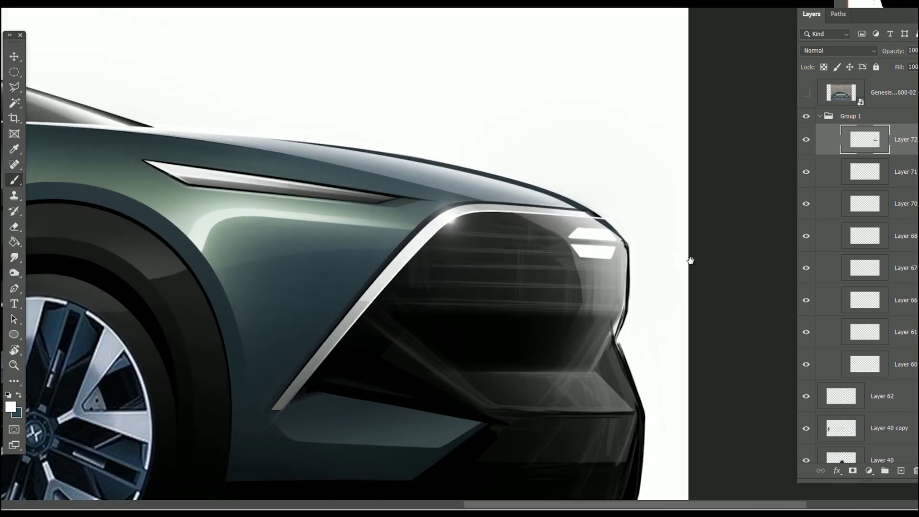
key(ctrl+t)
key(Return)
- Widen the headlight graphics slightly to the right with a freehand selection and Free Transform
right_click(15, 87)
click(54, 89)
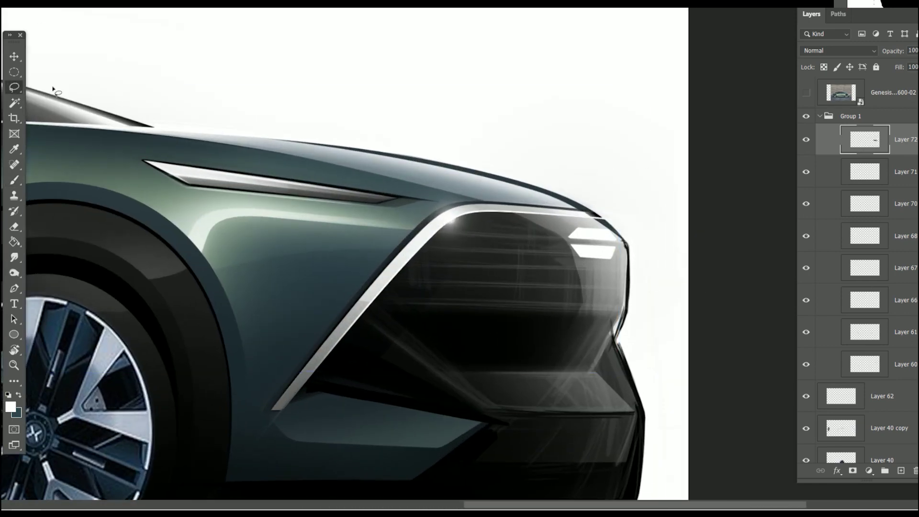
drag(568, 263, 585, 223)
key(ctrl+t)
drag(643, 245, 653, 245)
key(Return)
key(ctrl+d)
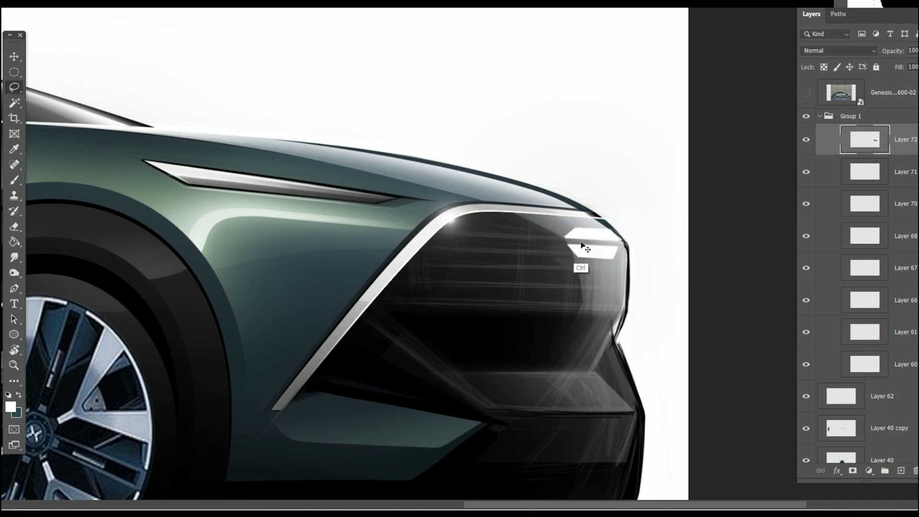
- Select the upper headlight strip with a straight-edged lasso and sample black
right_click(14, 88)
click(47, 99)
click(592, 270)
click(581, 227)
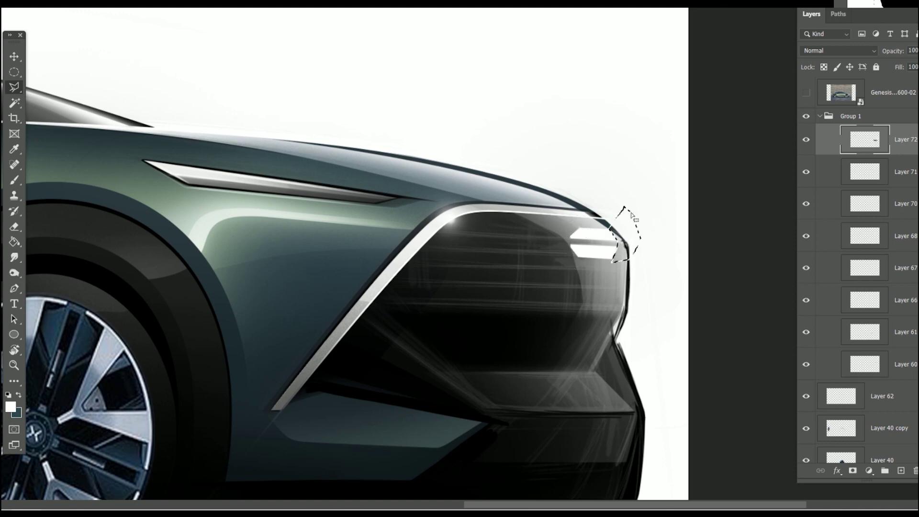
key(Escape)
double_click(623, 247)
key(i)
click(493, 311)
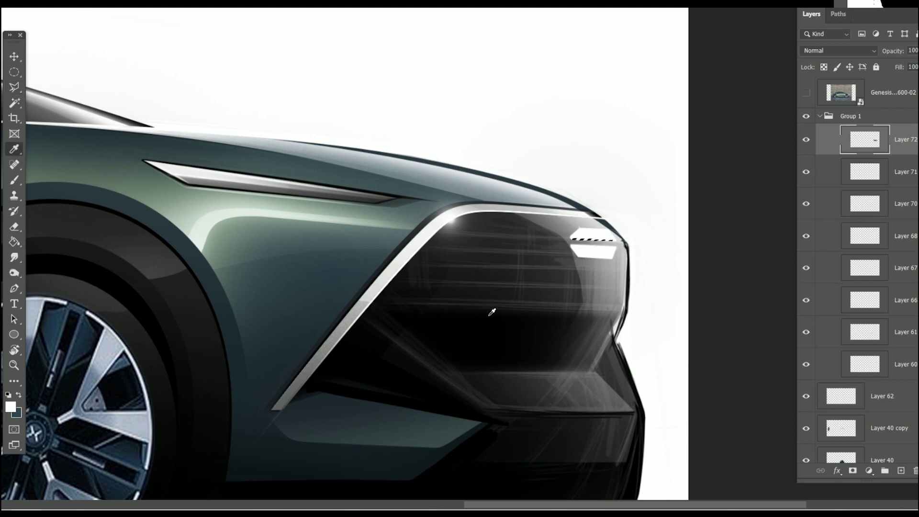
- Create new empty Layer 73 with the brush ready for the next headlight detail
key(b)
scroll(622, 295, down, 5)
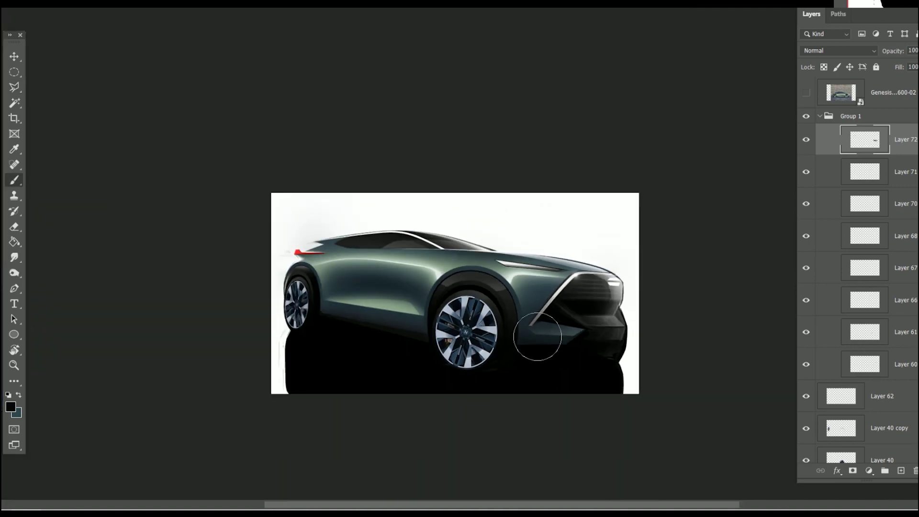
scroll(614, 302, up, 3)
scroll(614, 302, up, 4)
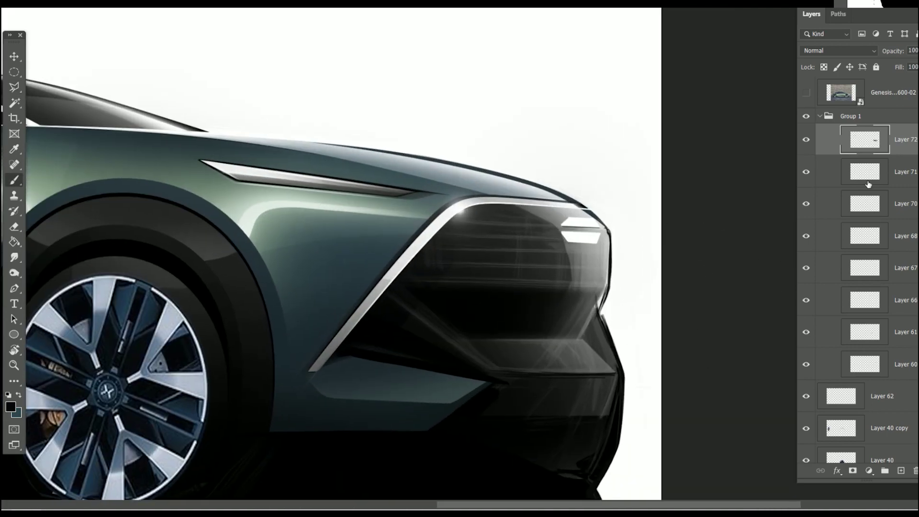
key(ctrl+shift+alt+n)
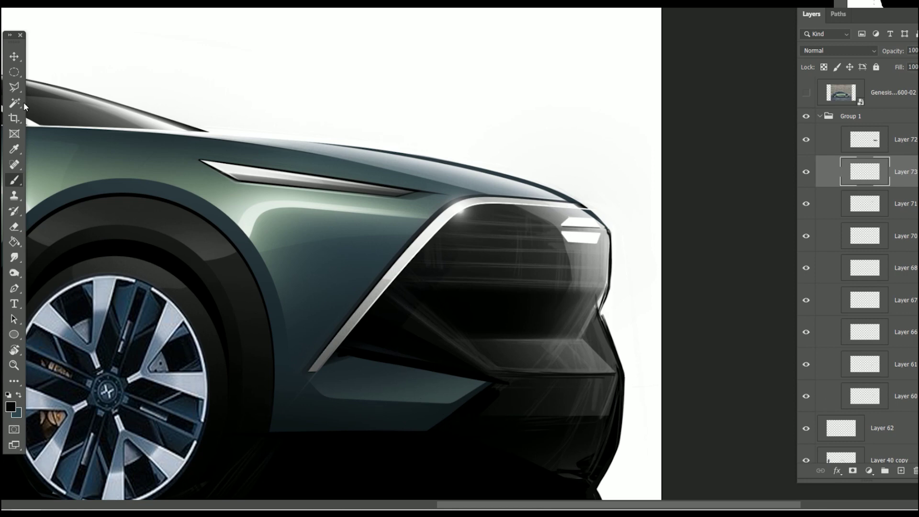
- Add a new layer above Layer 62 and outline a thin strip across the headlight
click(14, 87)
click(605, 228)
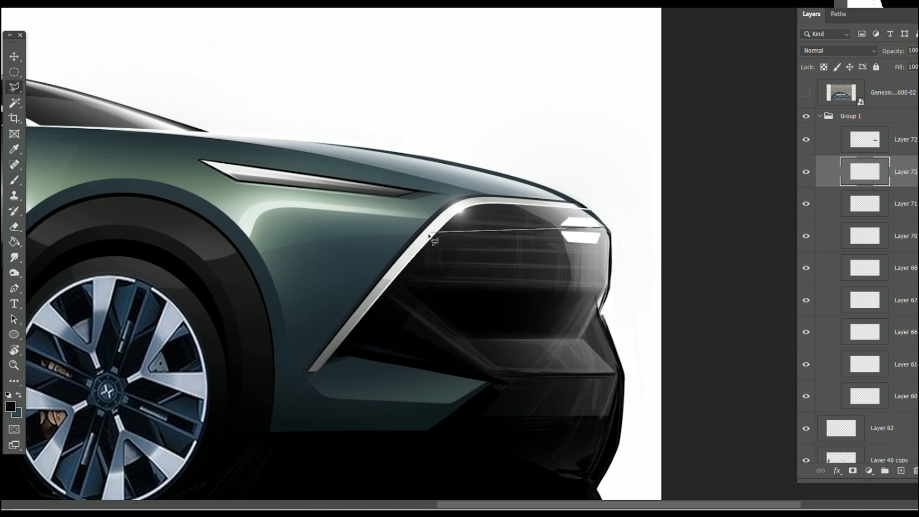
key(Escape)
click(869, 429)
key(ctrl+shift+alt+n)
click(607, 228)
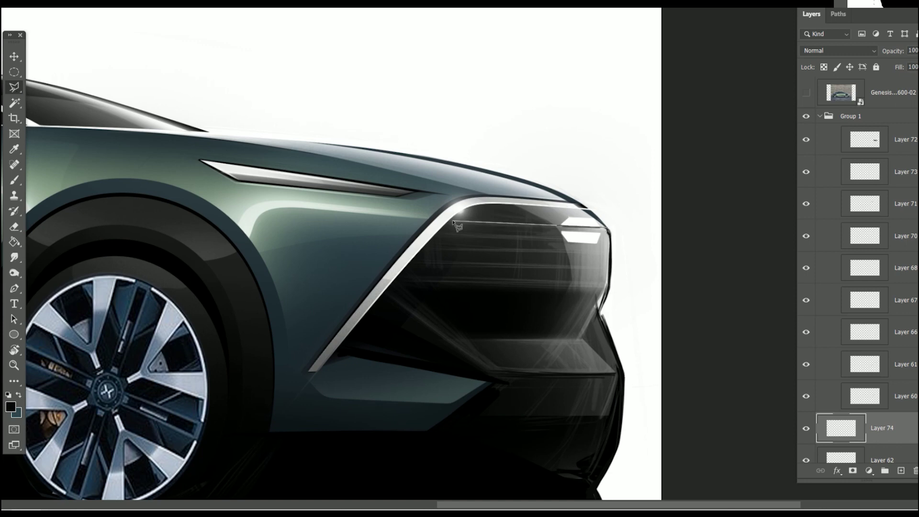
click(440, 224)
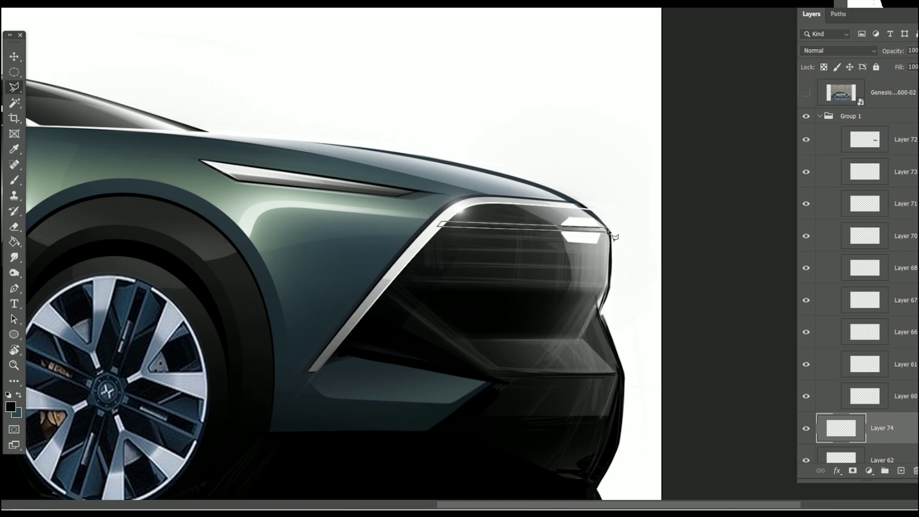
click(608, 231)
- Mirror the view so the car faces left, then outline a thin grille bar across the intake
key(b)
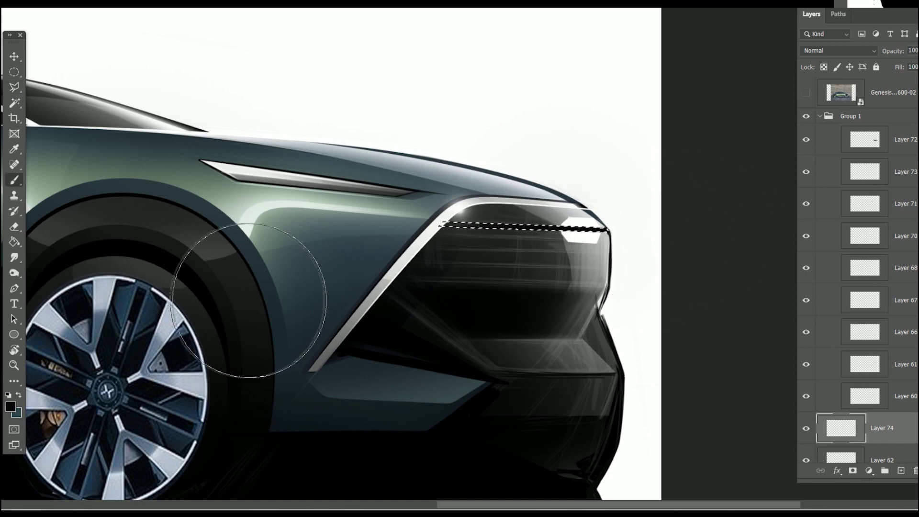
key(ctrl+0)
scroll(548, 358, down, 1)
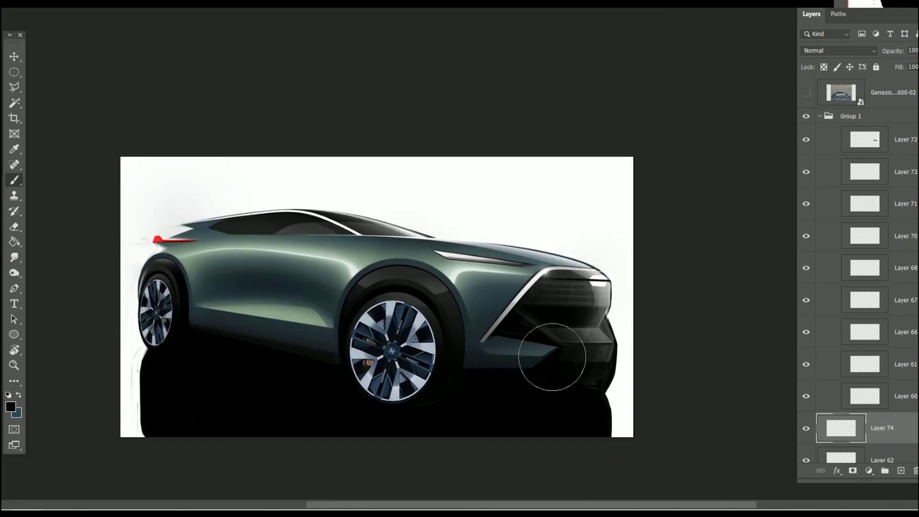
key(ctrl+shift+h)
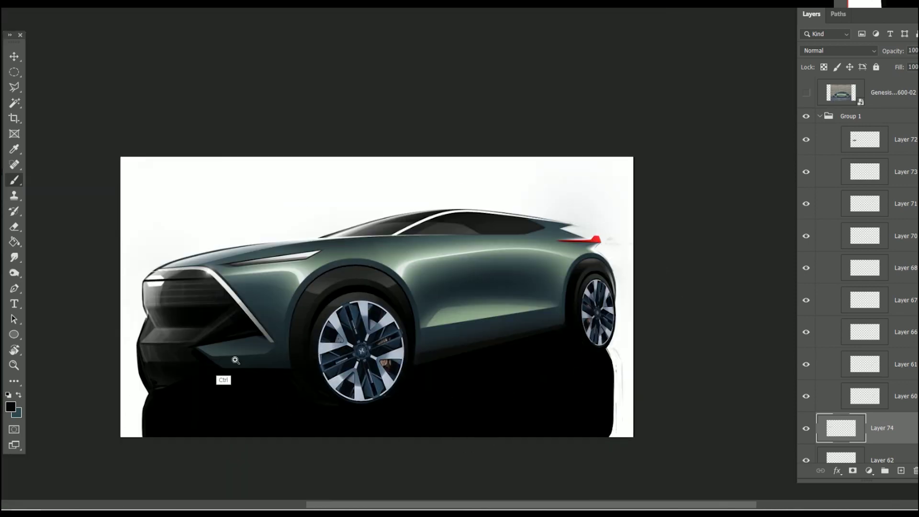
scroll(238, 317, up, 3)
scroll(96, 239, up, 2)
key(l)
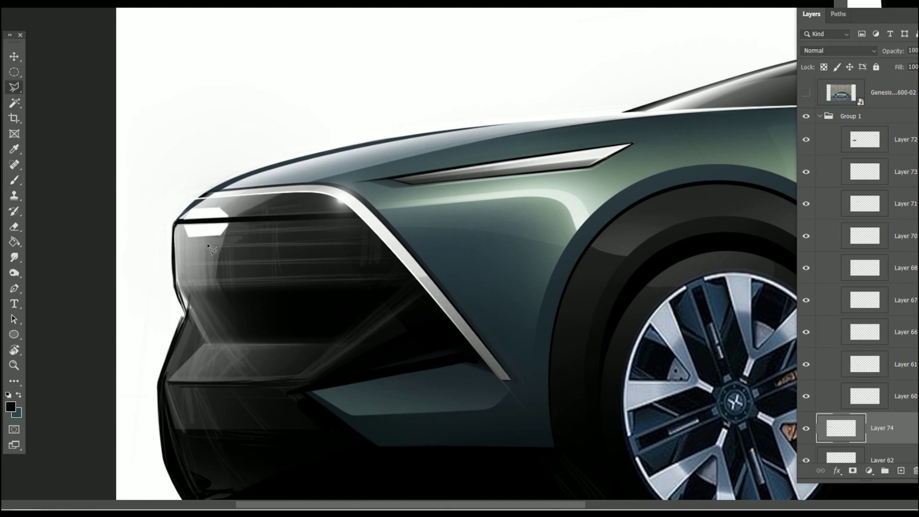
click(175, 223)
click(367, 219)
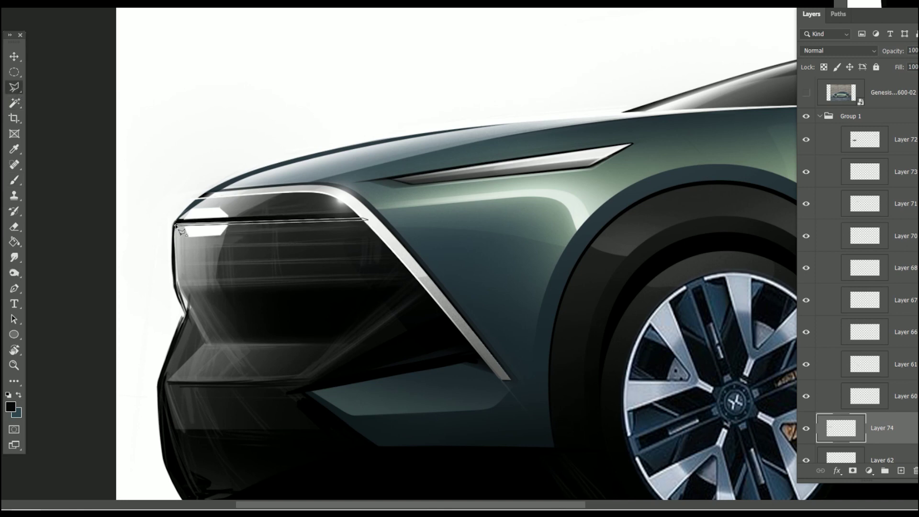
click(175, 224)
- Fill the grille bar selection with white
key(b)
key(x)
click(11, 408)
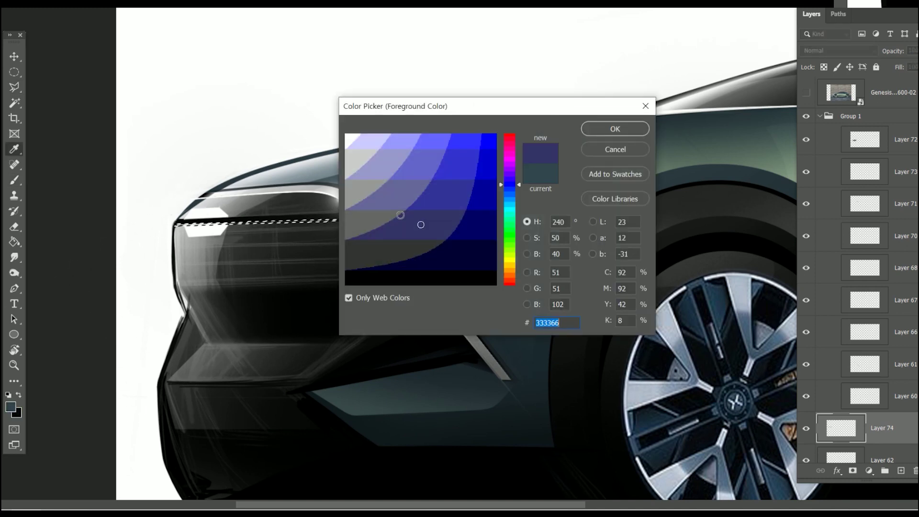
click(347, 130)
click(616, 127)
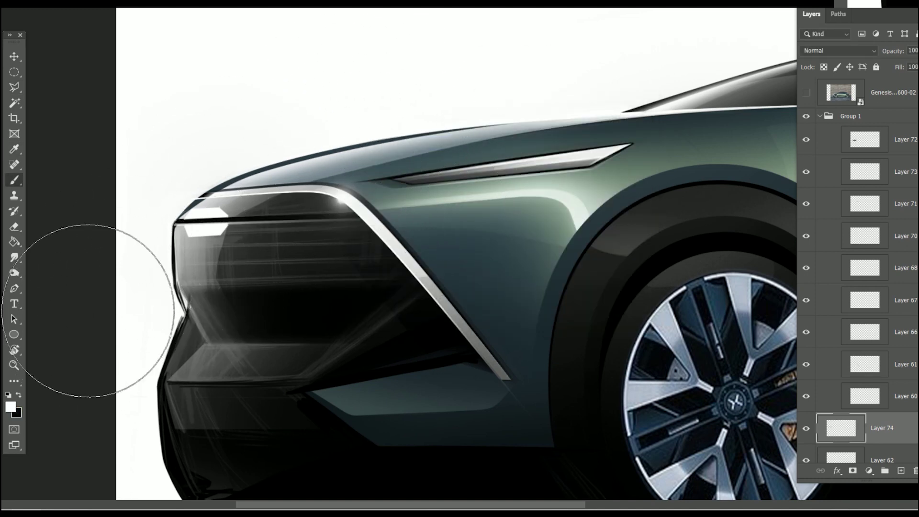
- Duplicate the white bar into several slats, each spaced slightly lower
key(v)
drag(312, 223, 309, 235)
key(ctrl+z)
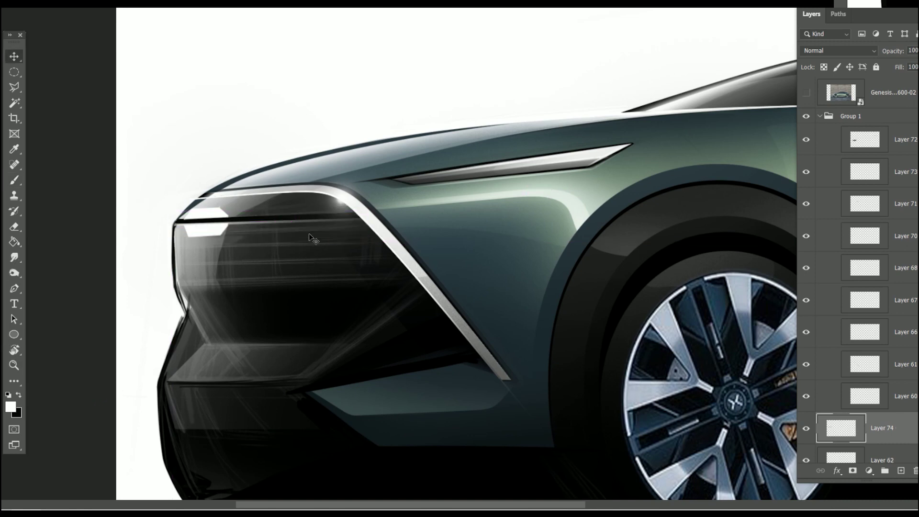
drag(311, 232, 310, 238)
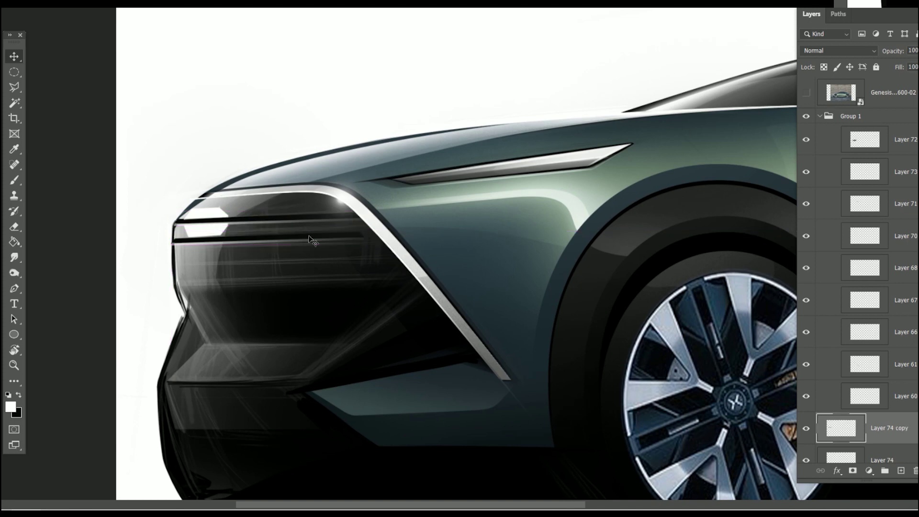
key(Up)
key(Up)
key(Up)
key(Up)
key(Up)
key(Up)
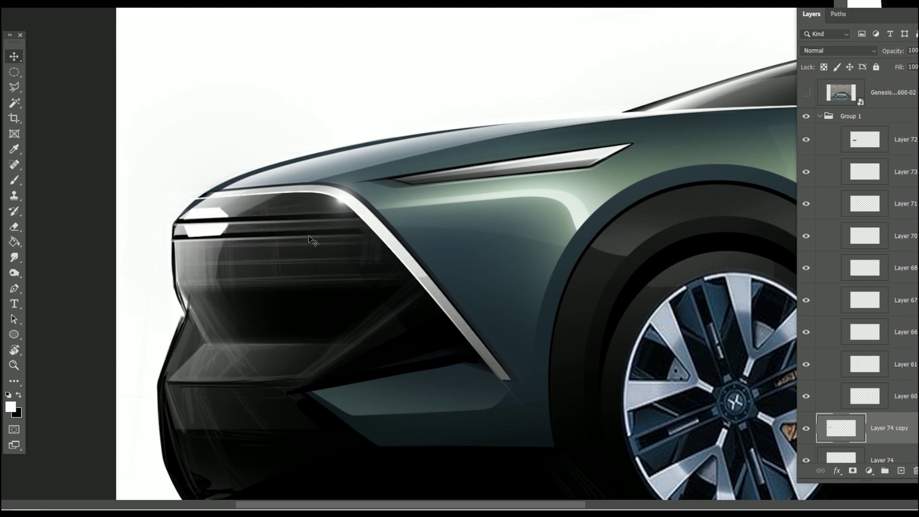
key(Delete)
drag(309, 236, 323, 250)
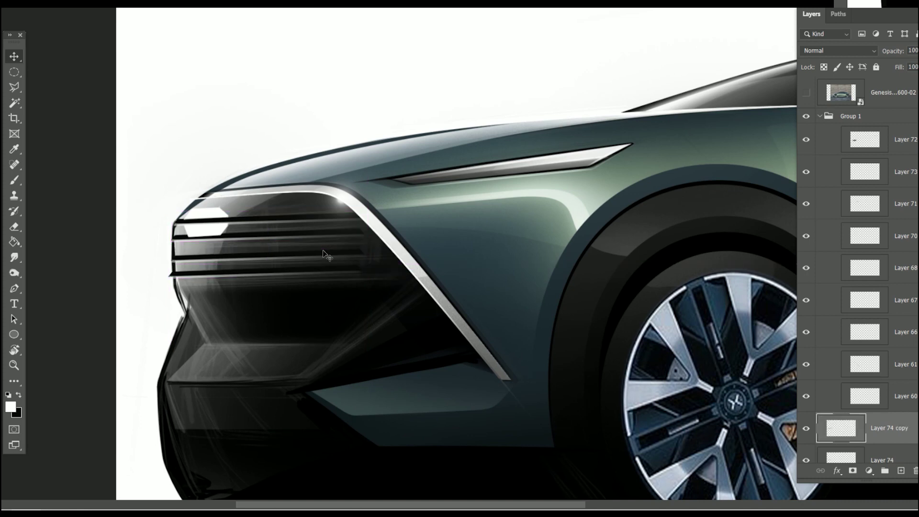
key(Up)
key(Up)
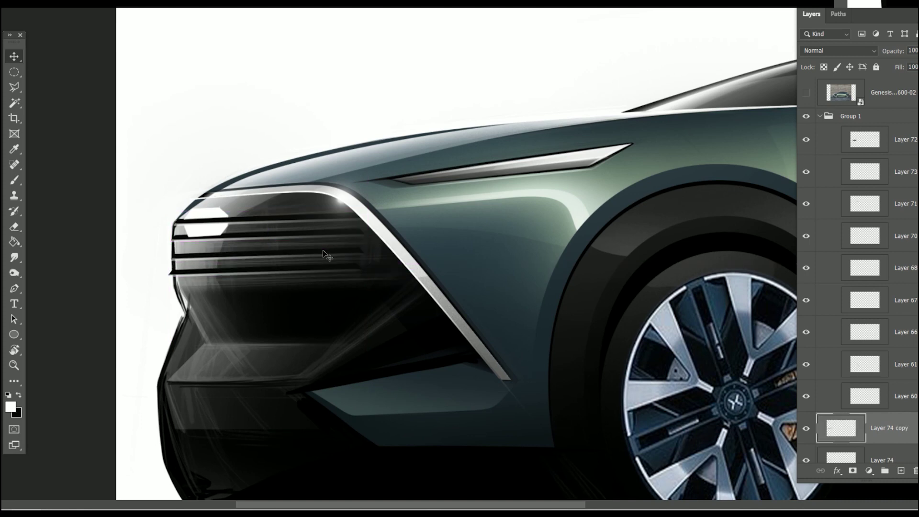
- Merge the bar copies into one layer and stretch them wider to the right
shift+click(887, 457)
key(ctrl+e)
key(ctrl+t)
mouse_move(365, 244)
mouse_down()
mouse_move(418, 245)
mouse_move(382, 230)
mouse_move(407, 215)
mouse_up()
key(Return)
- Set up the Eraser and pan toward the car's side to trim the bar ends
key(e)
right_click(164, 249)
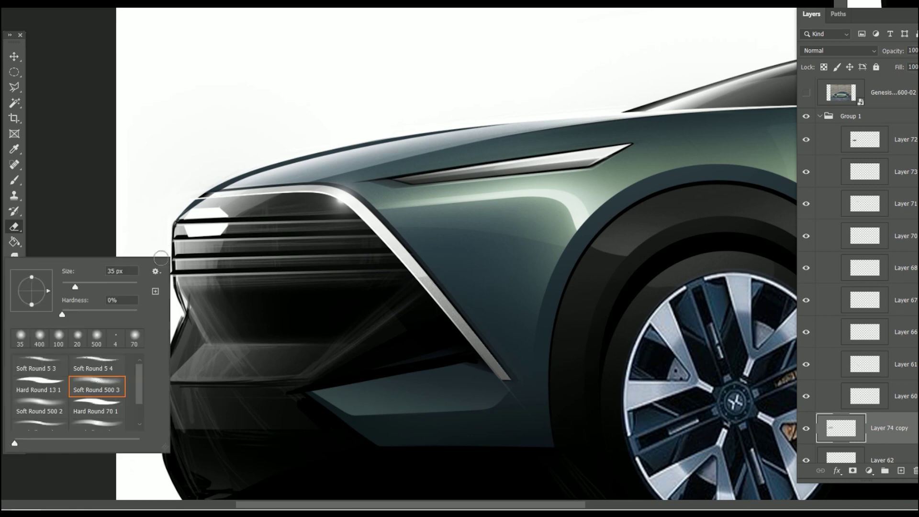
key(Escape)
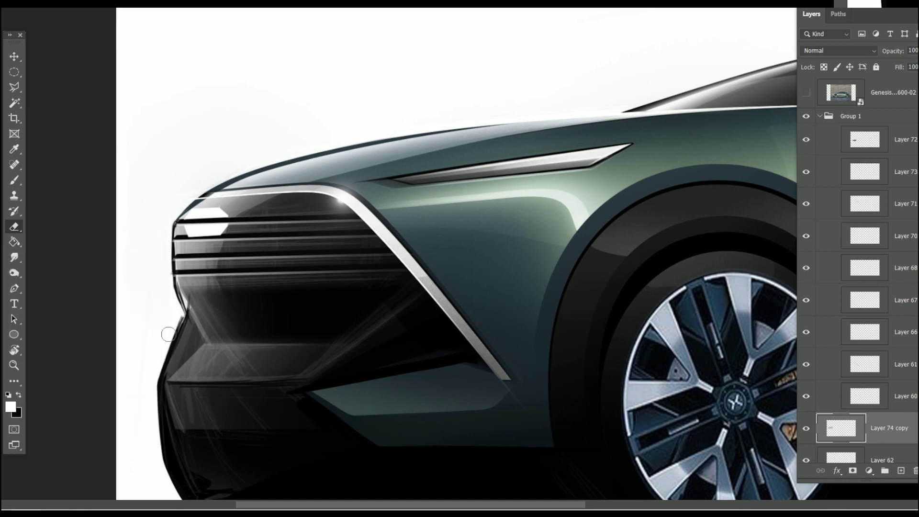
mouse_move(168, 335)
mouse_down()
mouse_move(599, 396)
mouse_move(416, 406)
mouse_move(383, 396)
mouse_up()
scroll(670, 338, up, 3)
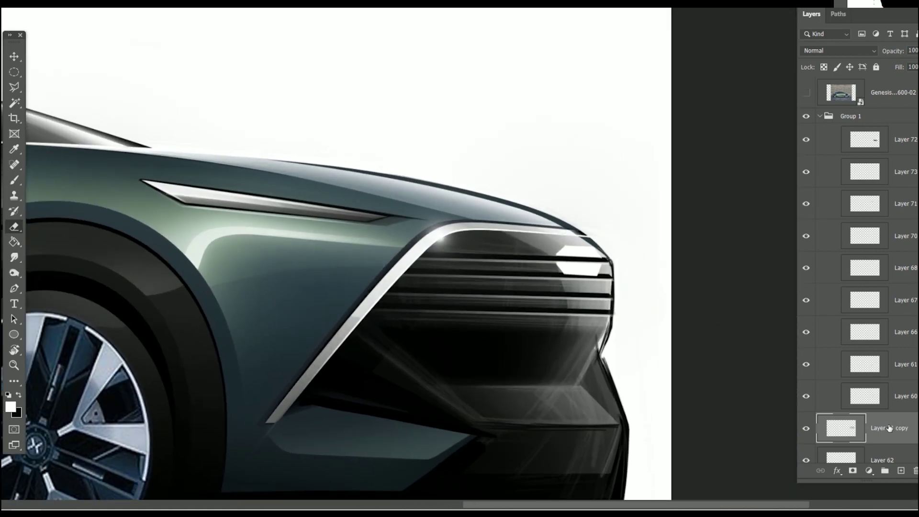
- Stretch the grille bars further left and erase their left tips
click(883, 460)
click(16, 85)
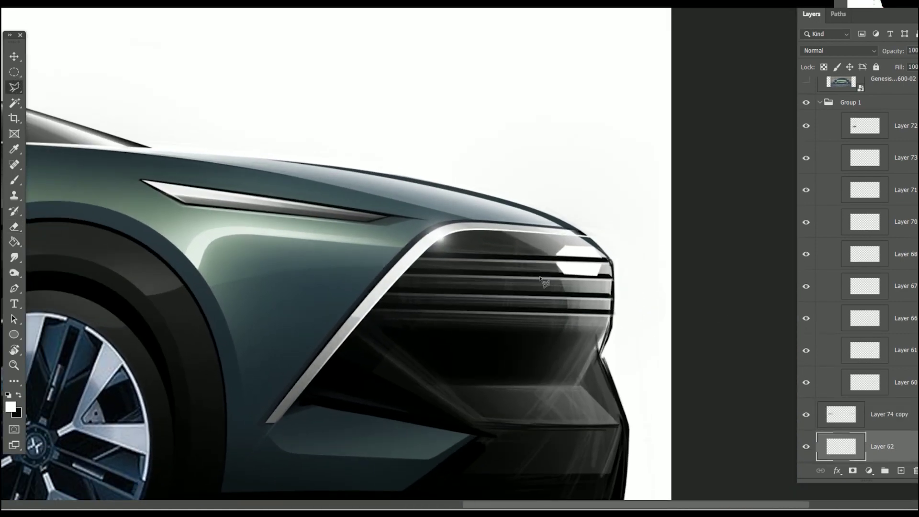
scroll(540, 279, down, 3)
scroll(481, 338, down, 2)
scroll(293, 232, up, 5)
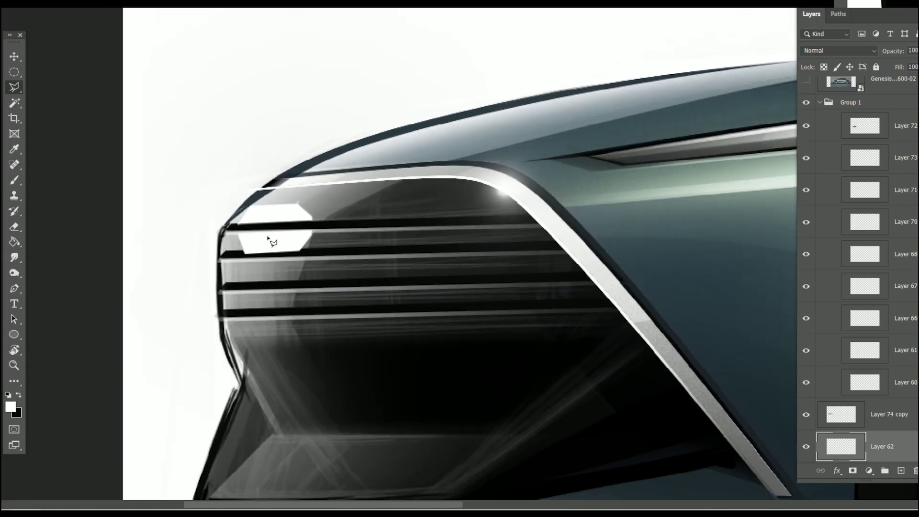
click(885, 414)
click(807, 415)
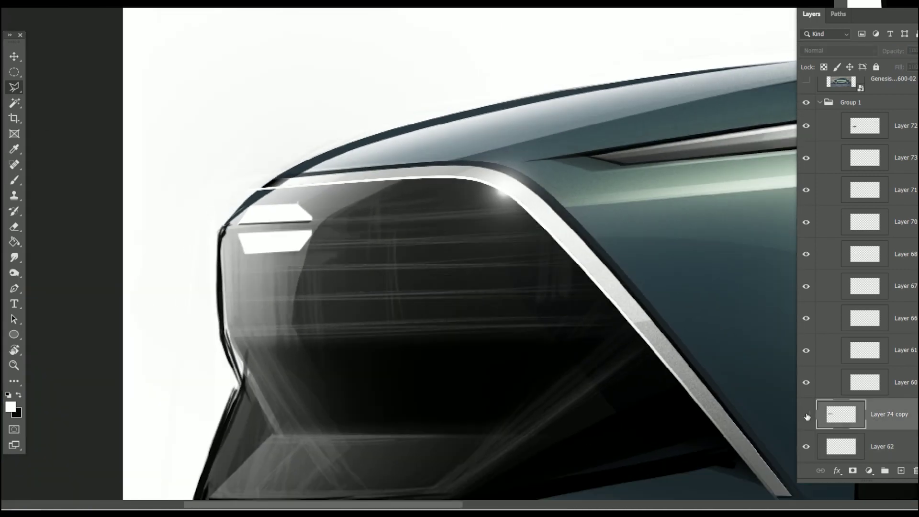
key(ctrl+t)
drag(211, 266, 201, 266)
key(Return)
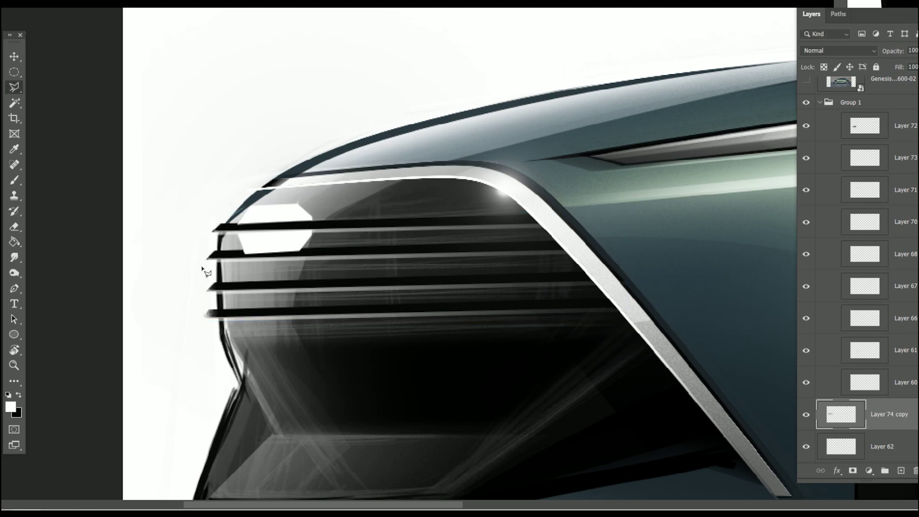
key(e)
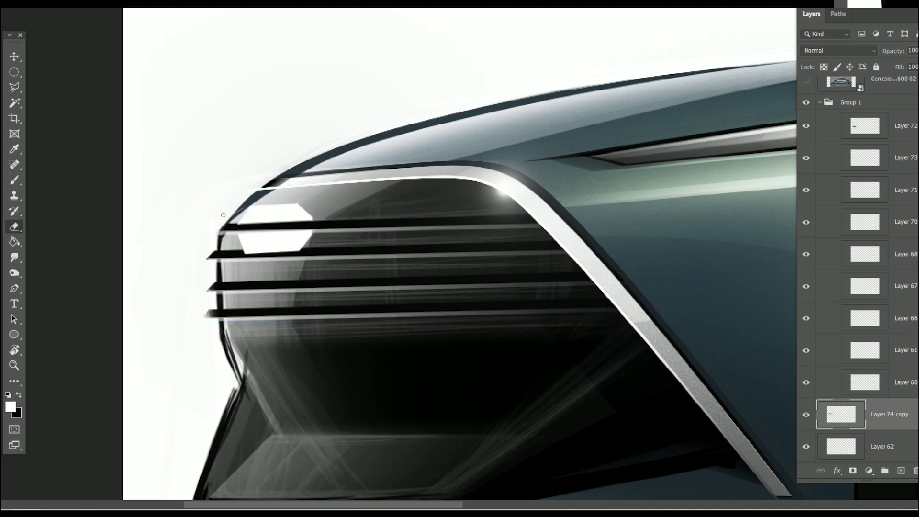
drag(213, 250, 215, 297)
- Outline the grille's upper-left edge freehand and paint it white on Layer 62
right_click(15, 87)
click(46, 92)
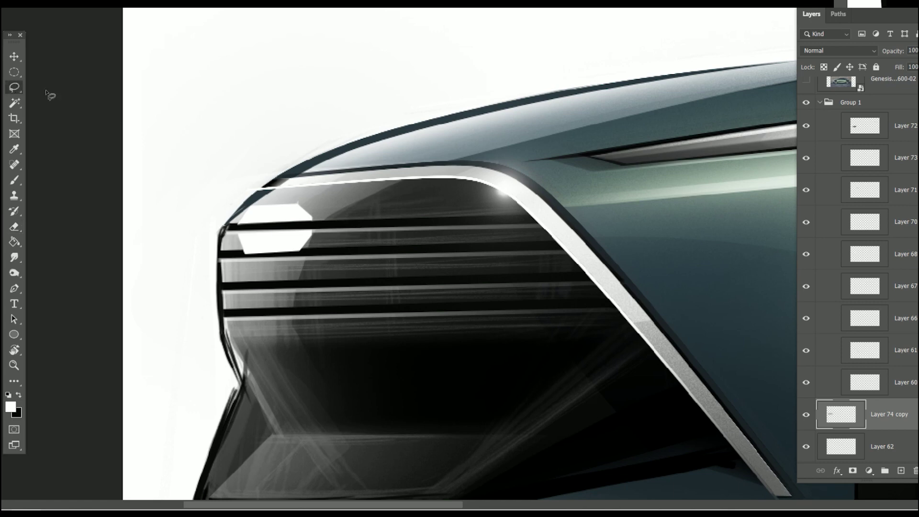
mouse_move(295, 177)
mouse_down()
mouse_move(224, 332)
mouse_move(331, 173)
mouse_up()
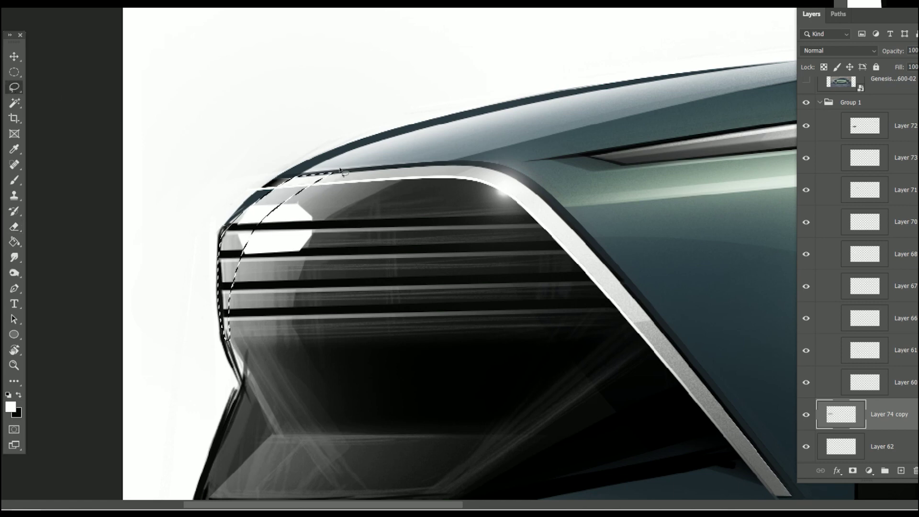
key(b)
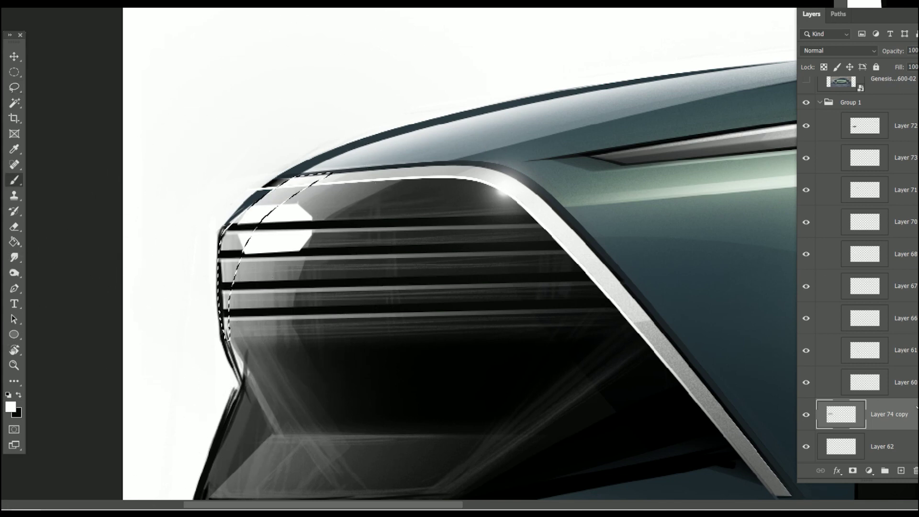
click(896, 443)
drag(287, 215, 153, 391)
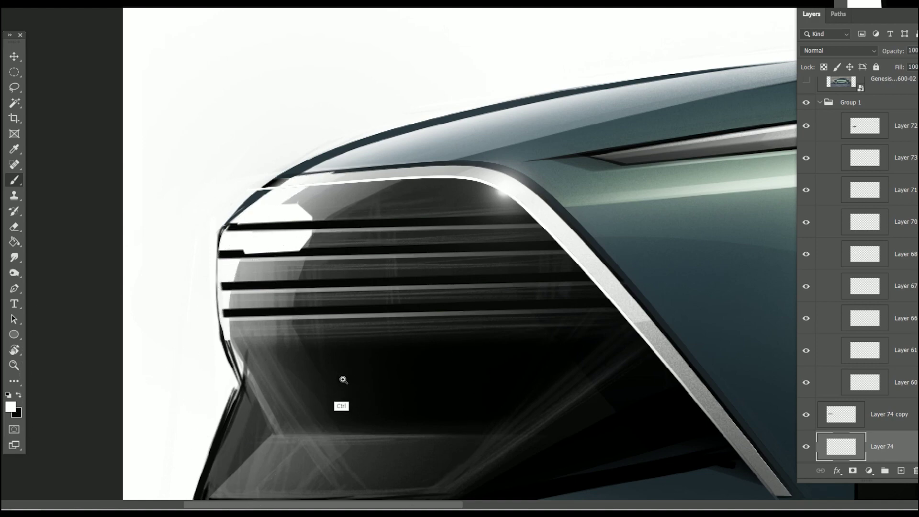
- Zoom in on the grille and select its top edge with the Polygonal Lasso
scroll(343, 380, down, 3)
scroll(283, 453, down, 2)
scroll(263, 464, up, 3)
drag(263, 464, 213, 242)
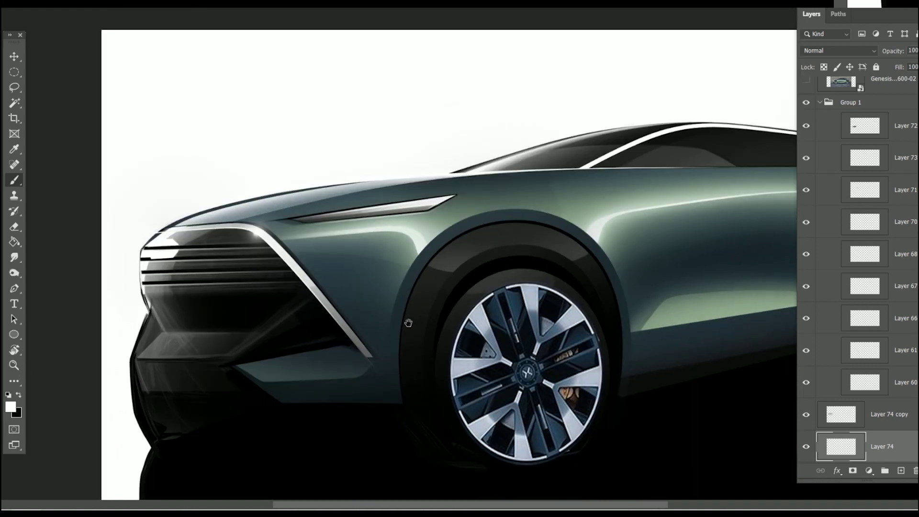
scroll(213, 242, up, 2)
scroll(213, 241, up, 1)
right_click(174, 211)
key(Escape)
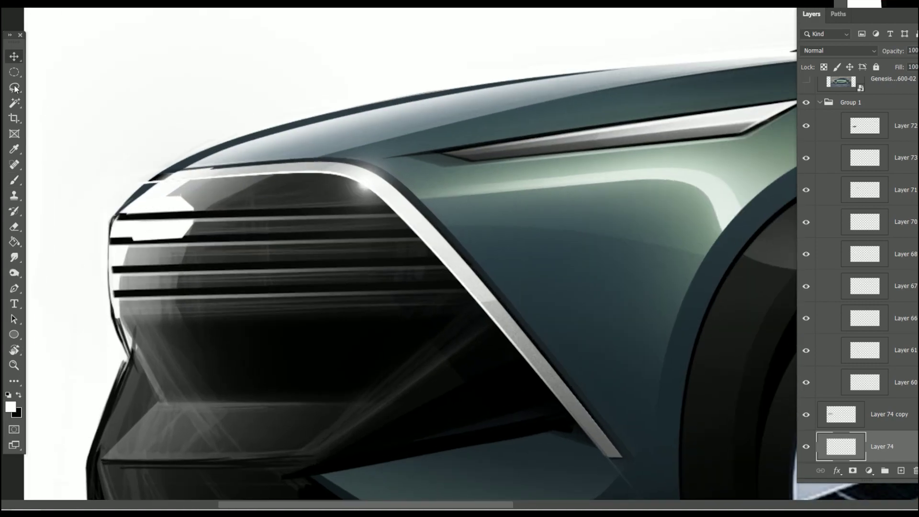
right_click(17, 89)
right_click(14, 87)
click(76, 98)
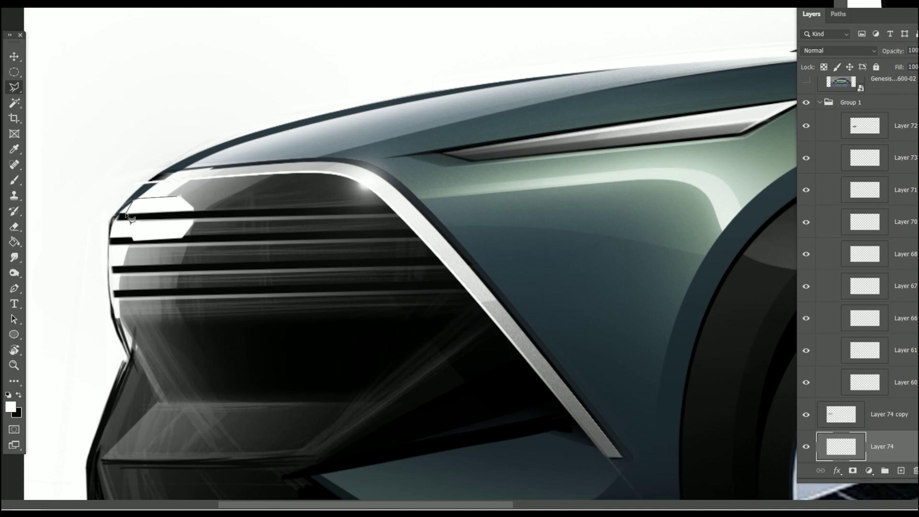
click(135, 201)
double_click(178, 197)
- Add Layer 75 and select the top grille slat with the Polygonal Lasso
key(b)
key(x)
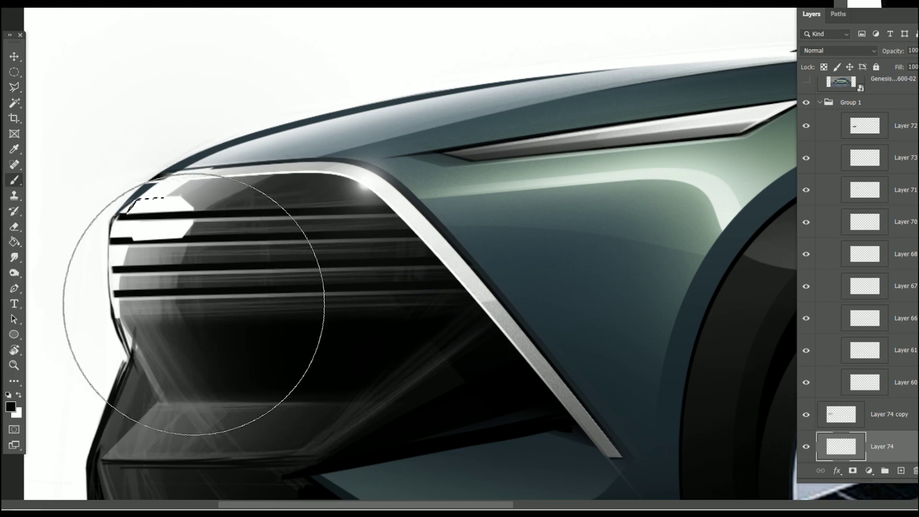
click(901, 470)
key(ctrl+d)
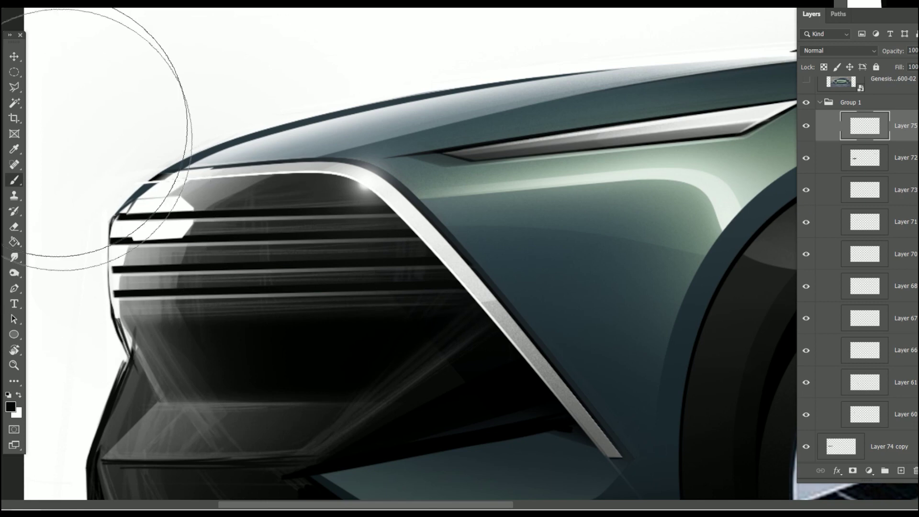
key(l)
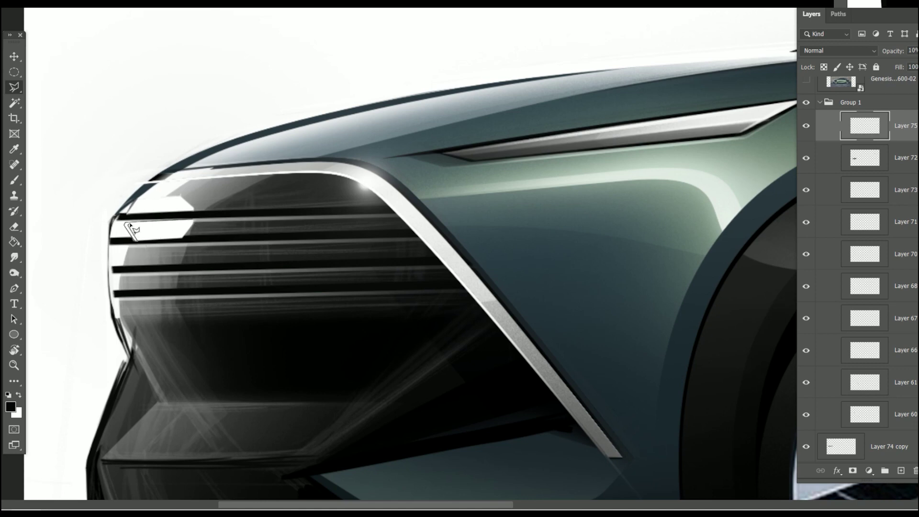
click(184, 239)
click(193, 222)
- Add Layer 76 above Layer 75 and resize the brush
key(b)
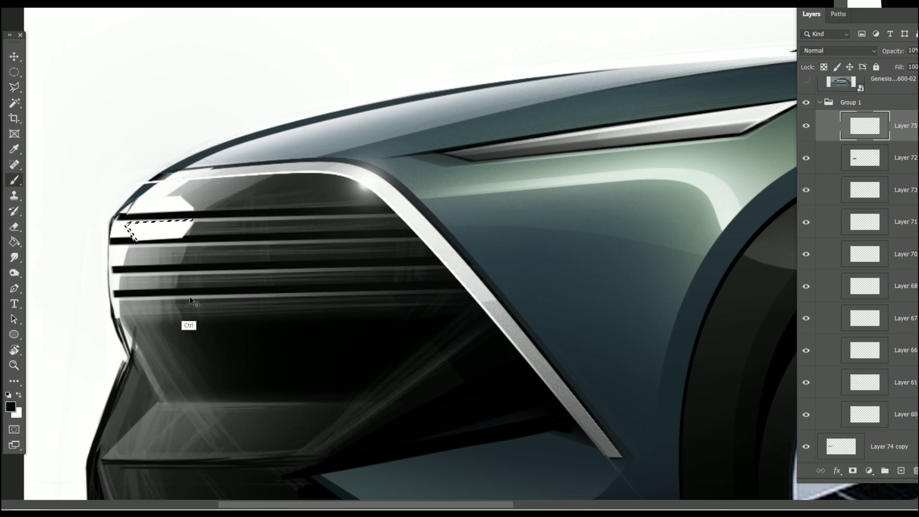
key(bracketright)
key(bracketright)
key(bracketright)
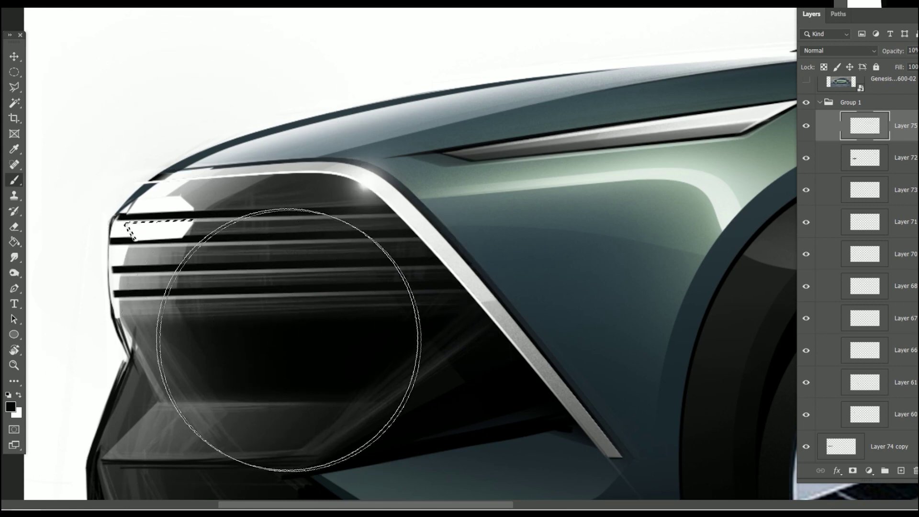
click(901, 471)
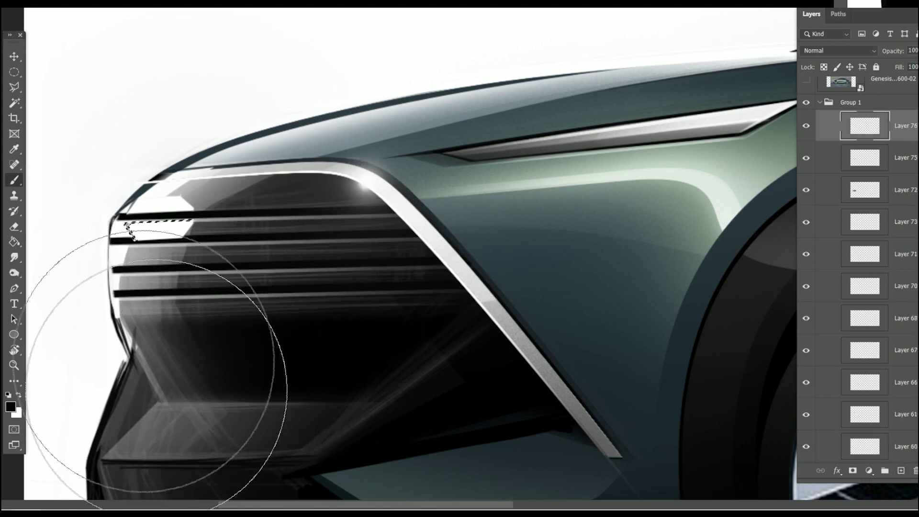
key(bracketleft)
key(bracketleft)
key(bracketleft)
scroll(359, 312, down, 2)
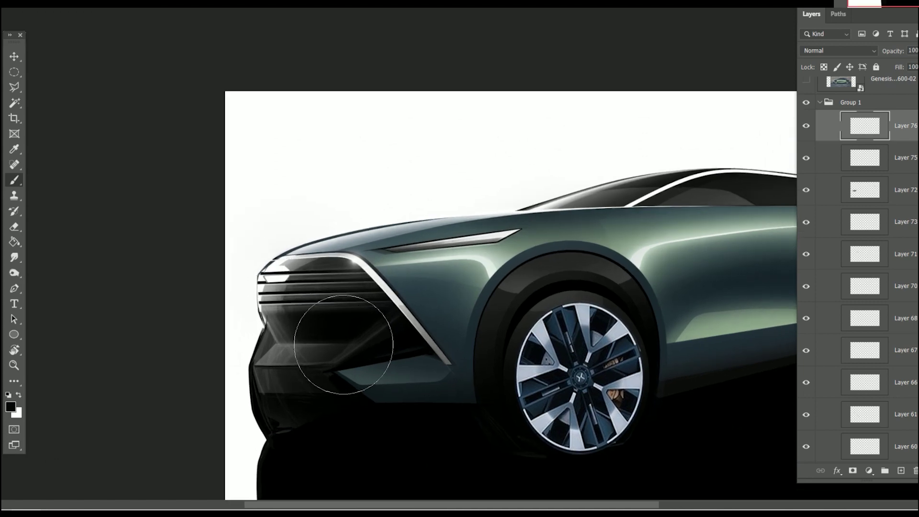
scroll(330, 287, up, 1)
scroll(330, 287, up, 2)
scroll(330, 287, up, 2)
- Paint a white highlight inside a freehand grille-top selection with a 135 px brush
key(l)
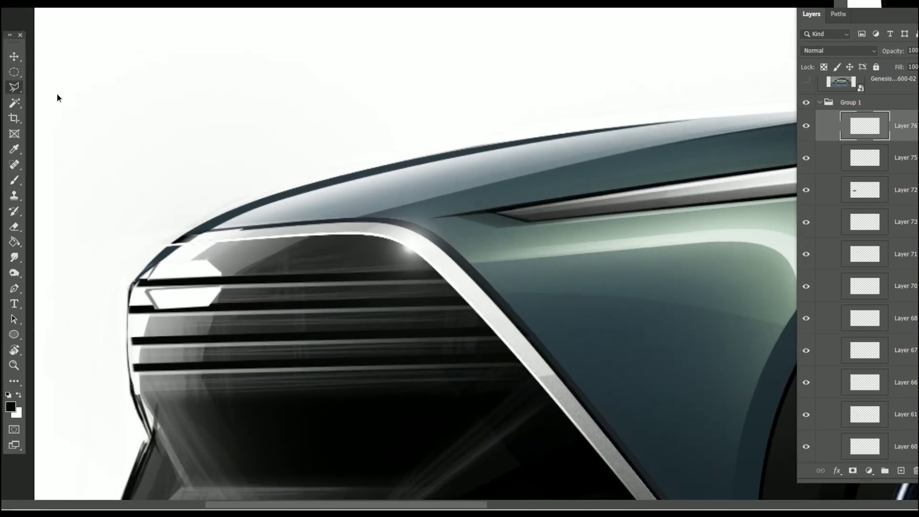
key(shift+l)
drag(146, 283, 160, 282)
key(b)
key(bracketleft)
key(bracketleft)
key(bracketleft)
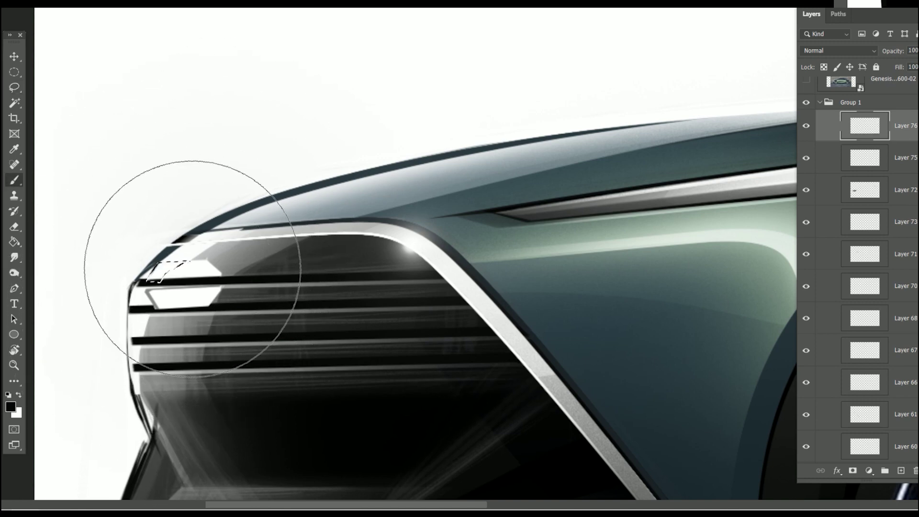
key(bracketleft)
key(bracketleft)
key(bracketleft)
drag(168, 234, 129, 254)
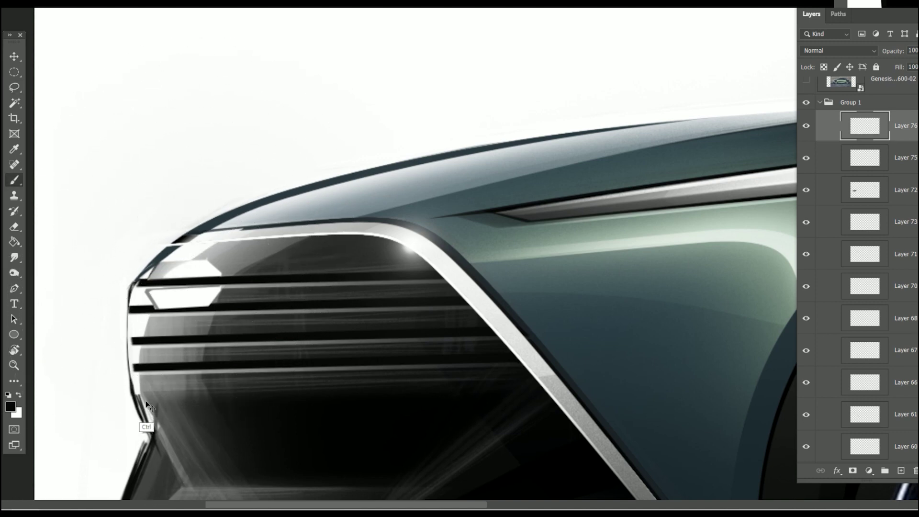
key(ctrl+d)
click(22, 90)
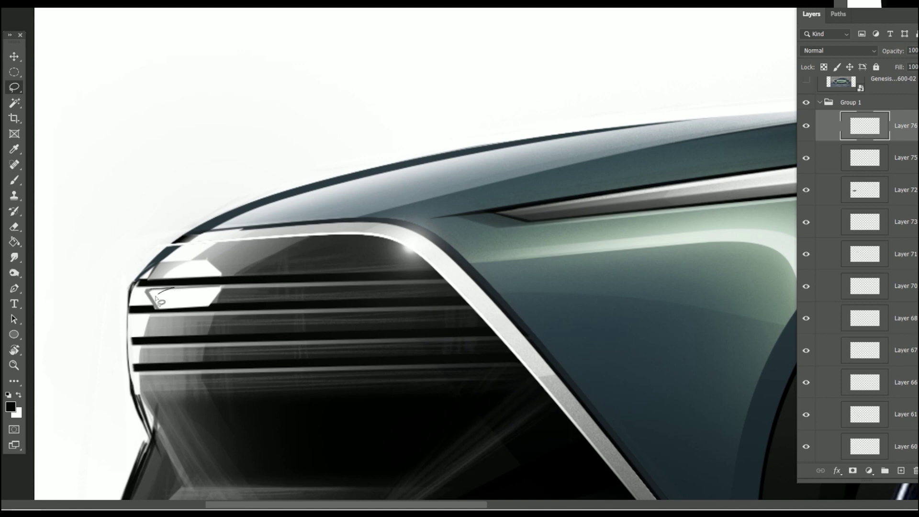
- Trace and paint the white light bar on the upper headlight slat
drag(157, 298, 162, 288)
key(b)
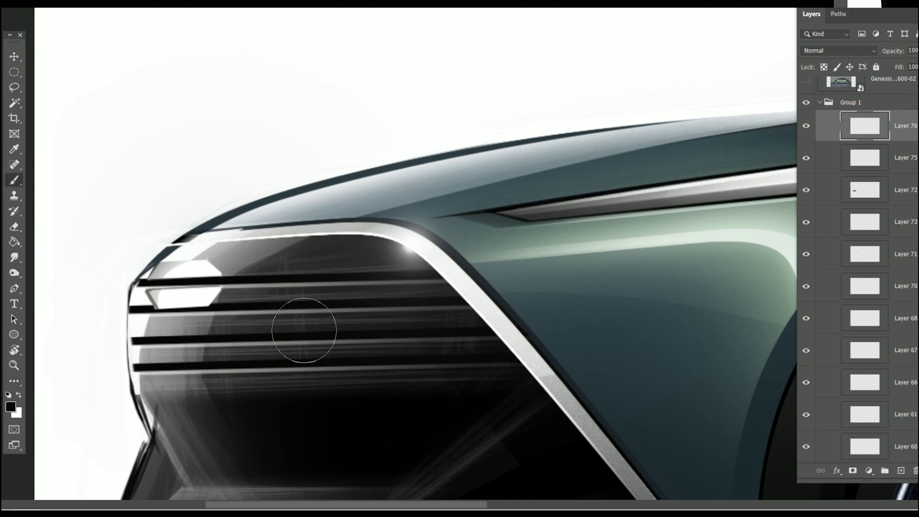
mouse_move(479, 349)
mouse_down()
mouse_move(416, 383)
mouse_move(393, 426)
mouse_up()
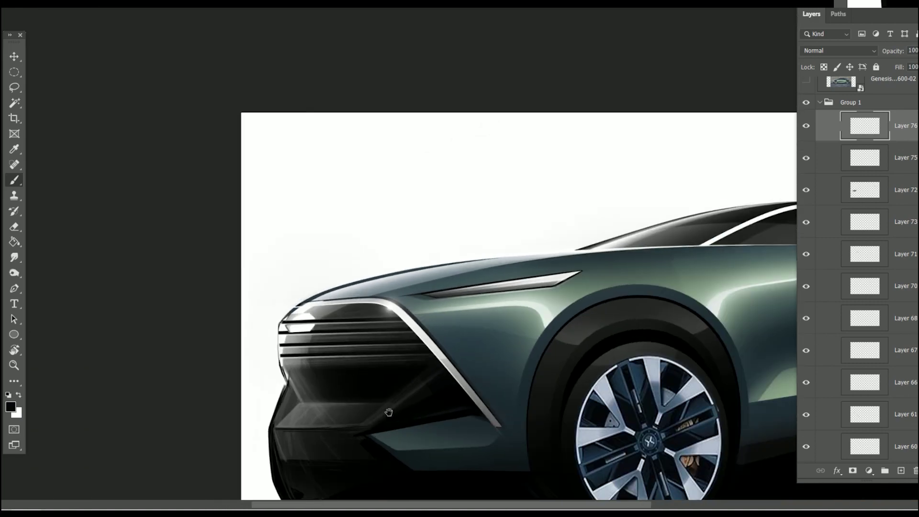
drag(484, 393, 445, 388)
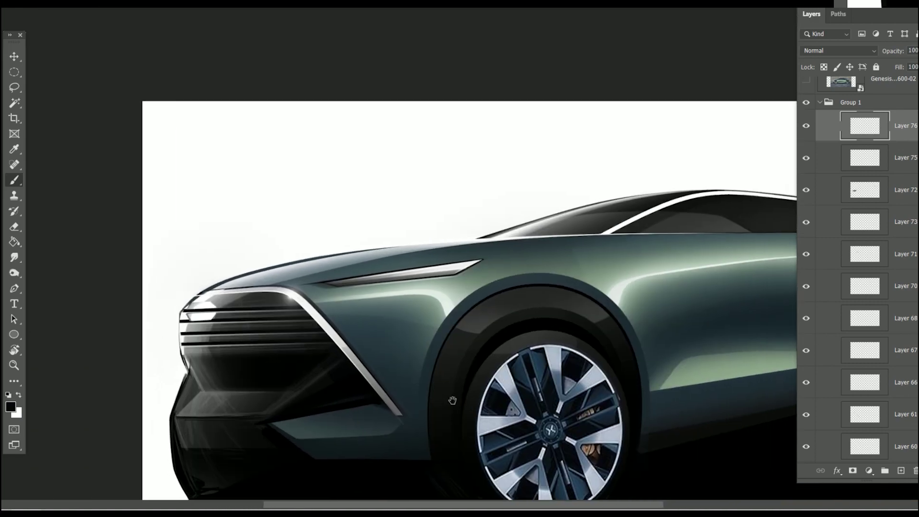
click(14, 86)
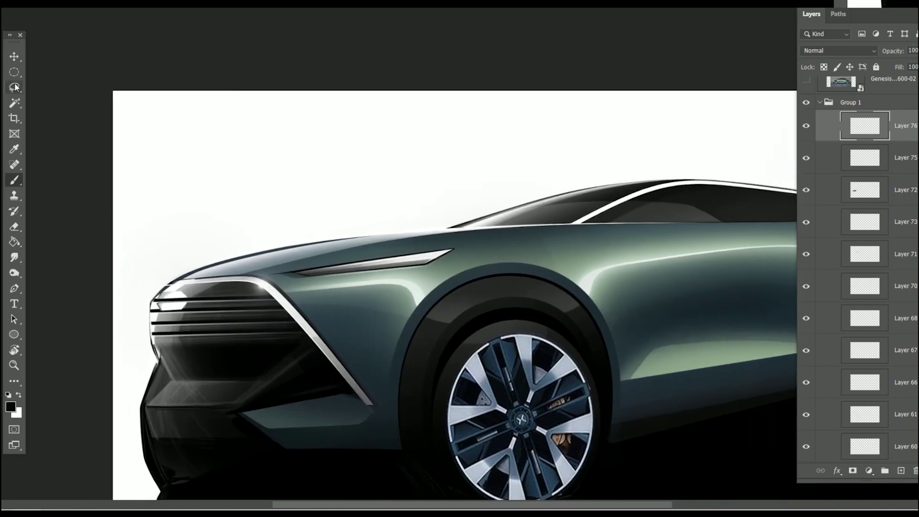
drag(178, 304, 289, 294)
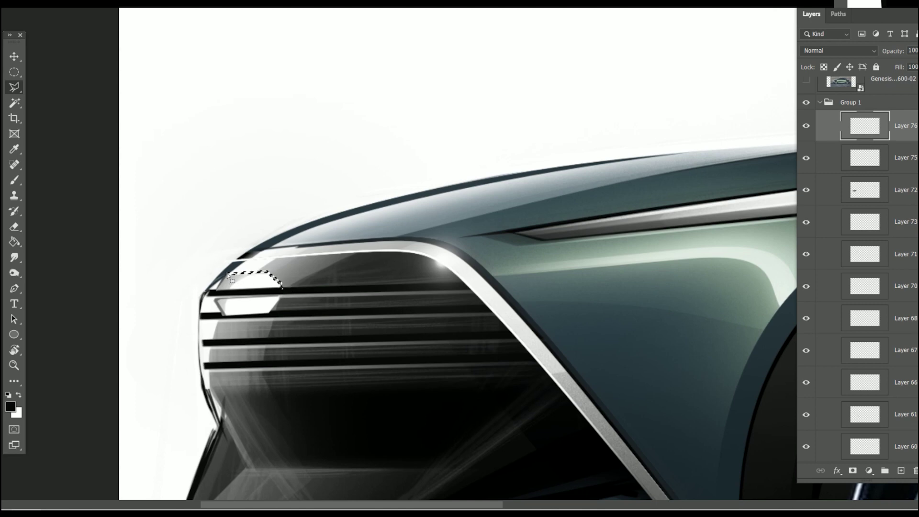
key(b)
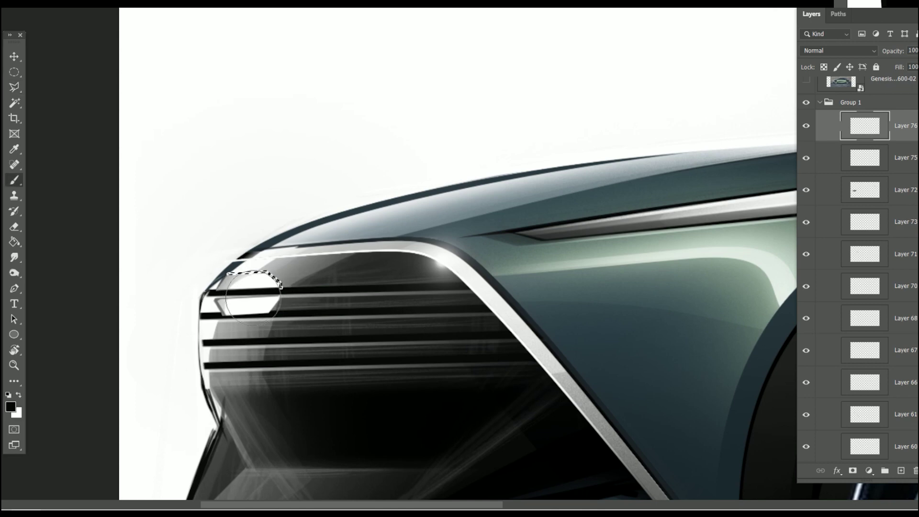
key(ctrl+d)
key(l)
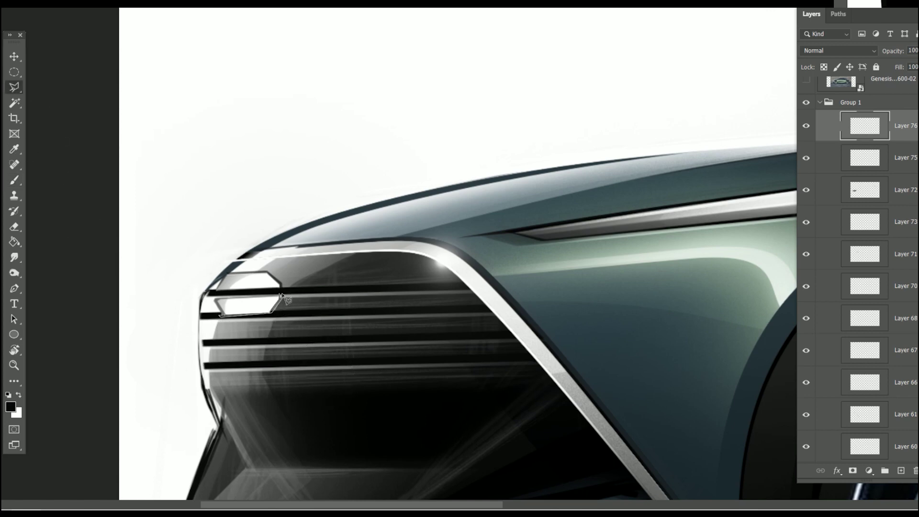
key(b)
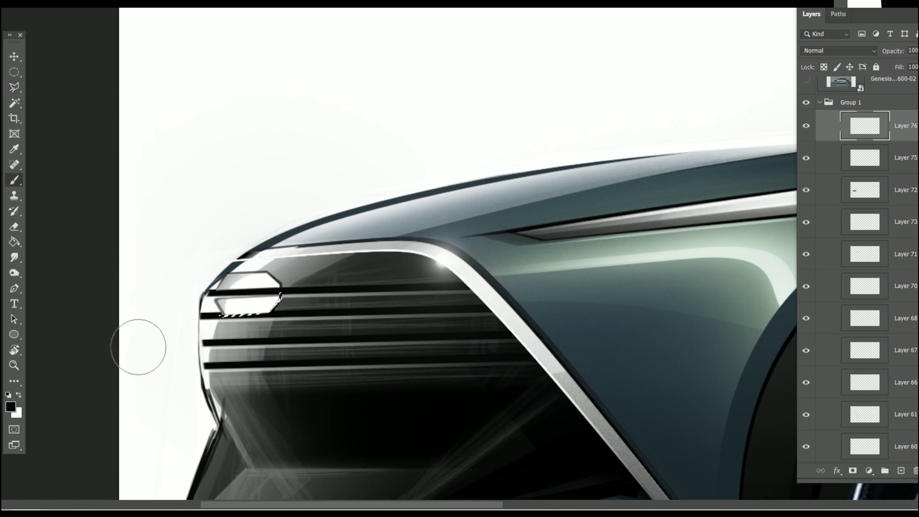
scroll(348, 393, down, 3)
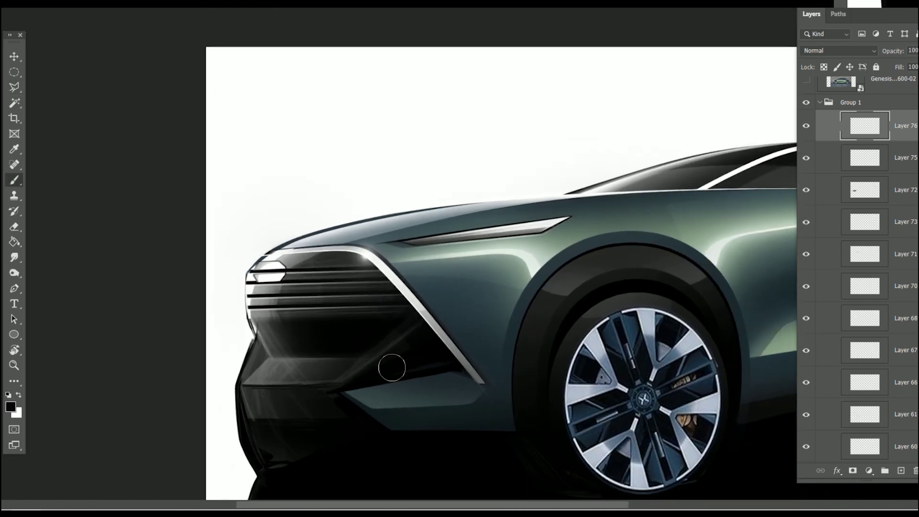
- Select the angled bumper intake trim and set a 160 px brush
key(l)
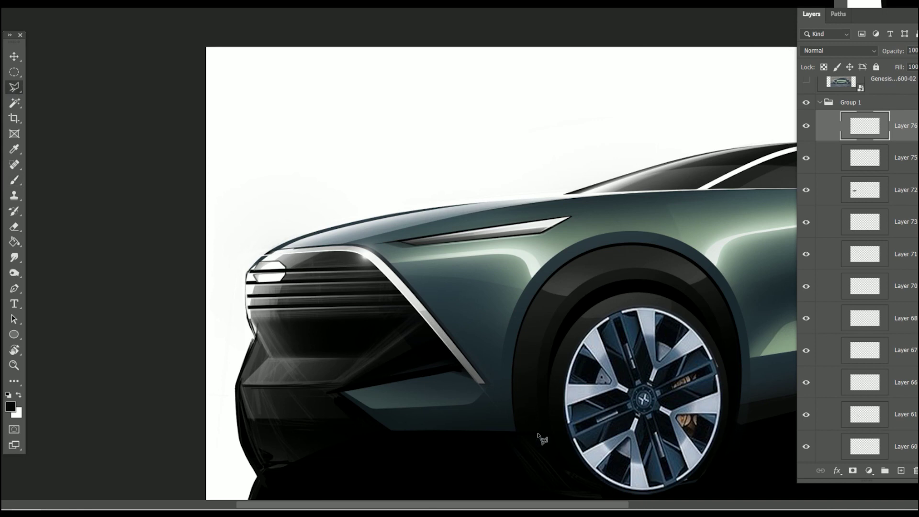
scroll(479, 383, down, 2)
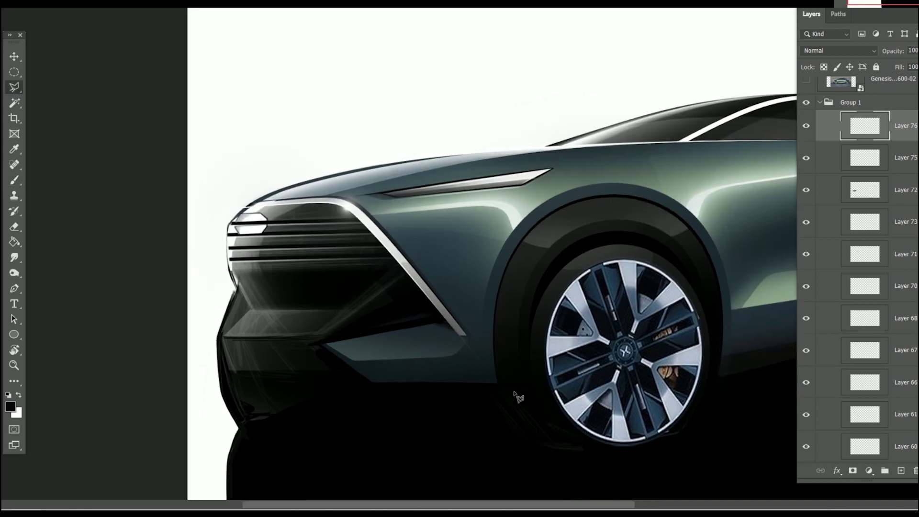
click(329, 336)
click(327, 329)
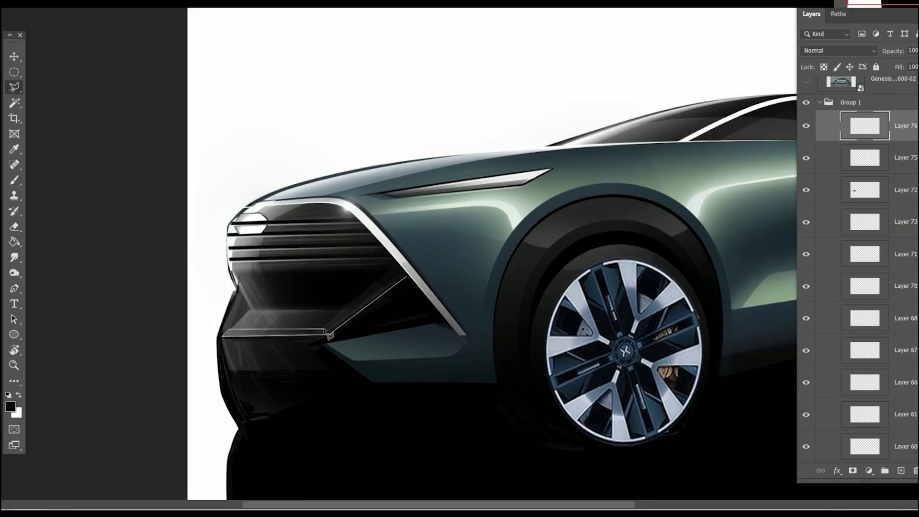
click(406, 277)
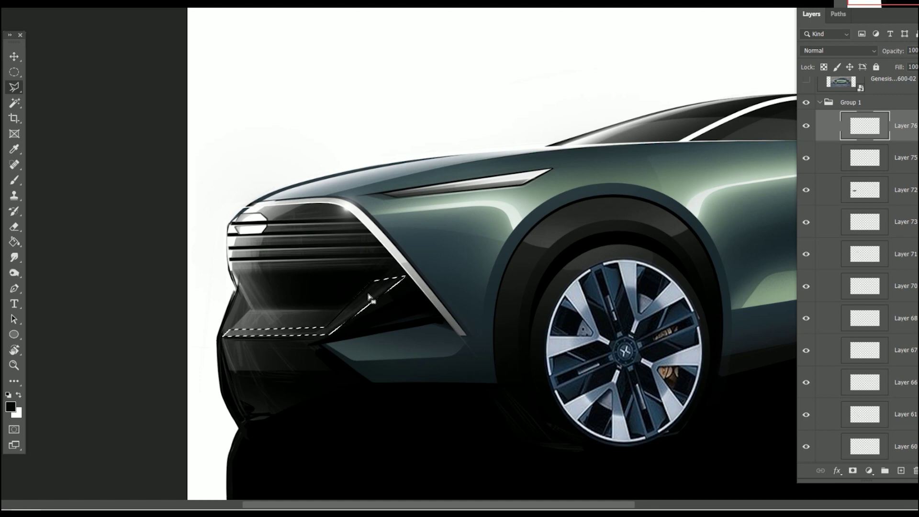
key(b)
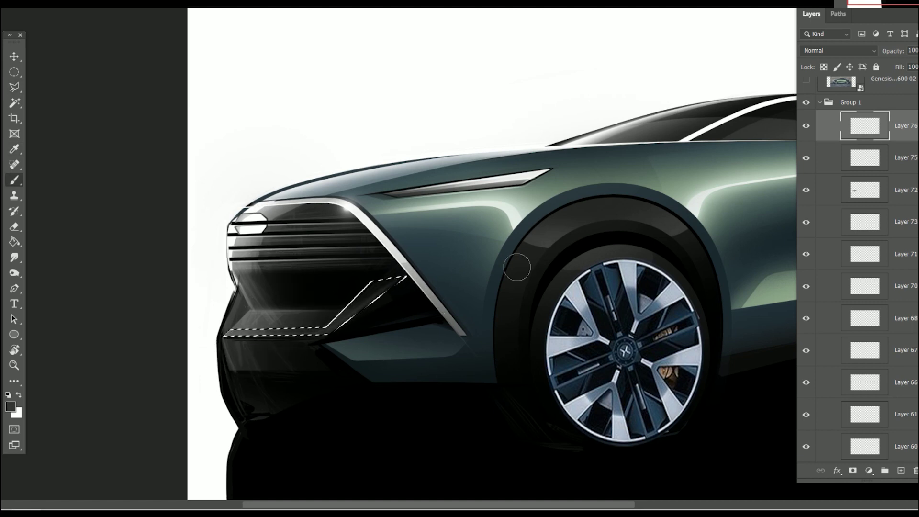
key(bracketright)
key(bracketright)
key(bracketright)
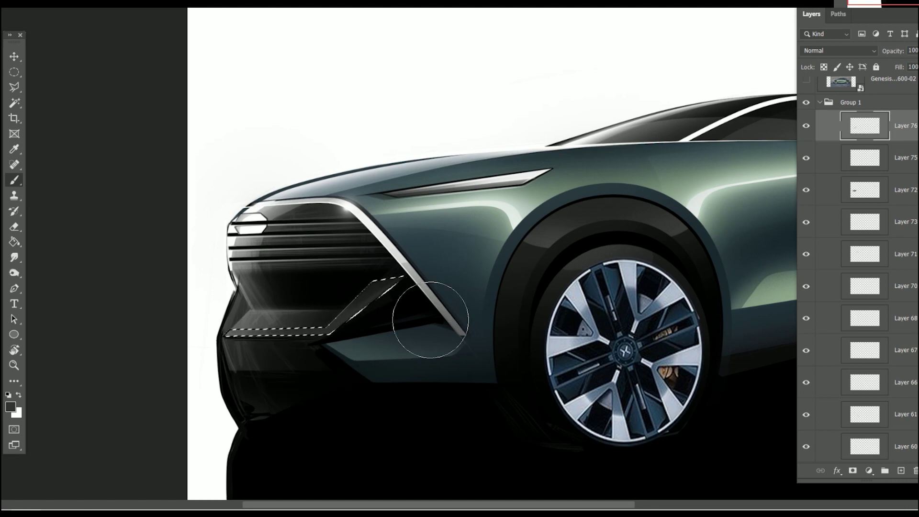
- Zoom out and recentre so the whole car is visible
mouse_move(440, 374)
mouse_down()
mouse_move(360, 437)
mouse_move(396, 397)
mouse_move(465, 396)
mouse_up()
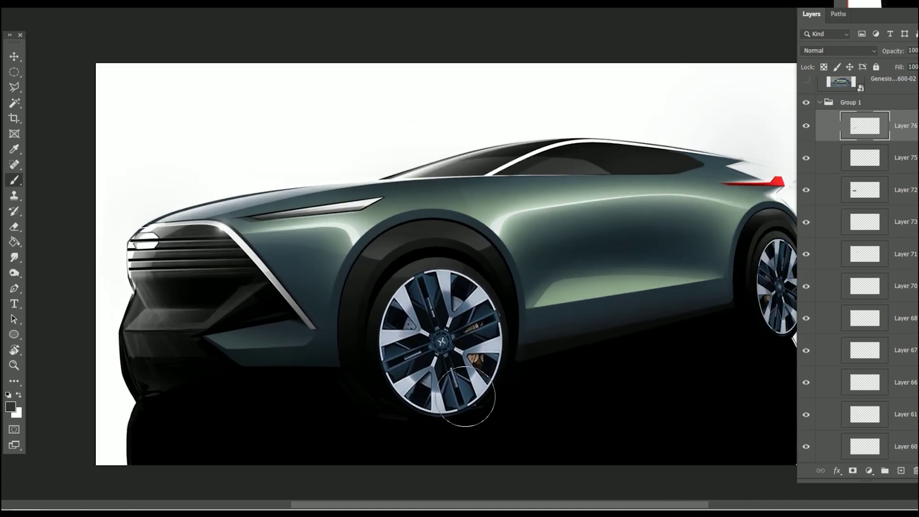
right_click(459, 436)
key(Escape)
drag(585, 119, 556, 121)
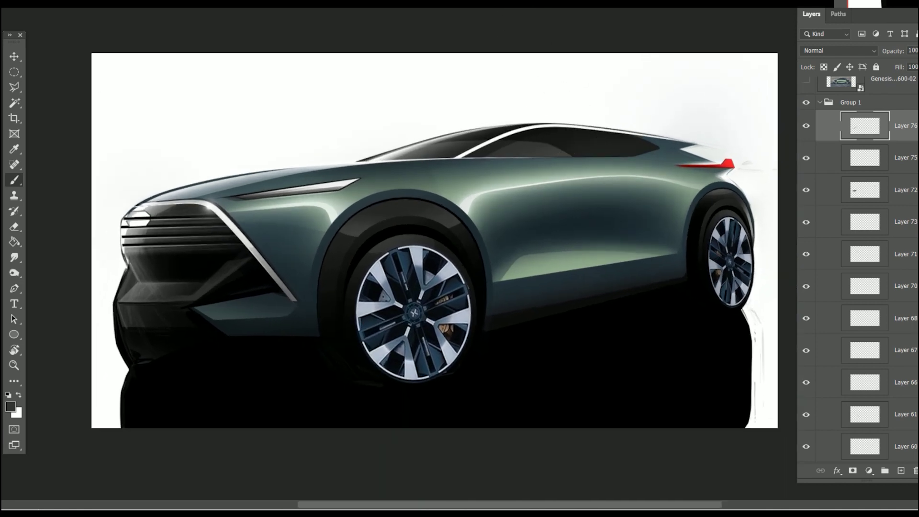
- Enlarge a copy of Path 1's front wheel circle into a tire ring and load it as a selection
key(x)
key(ctrl+shift+alt+n)
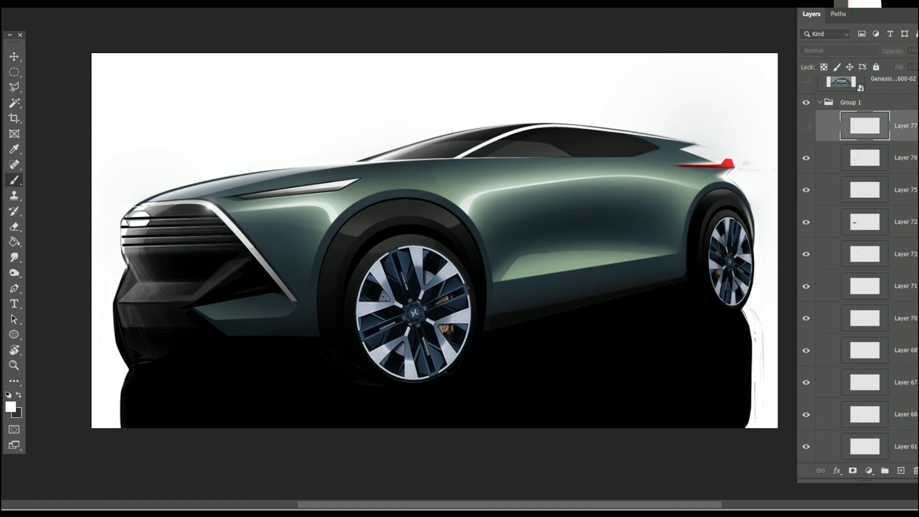
click(839, 14)
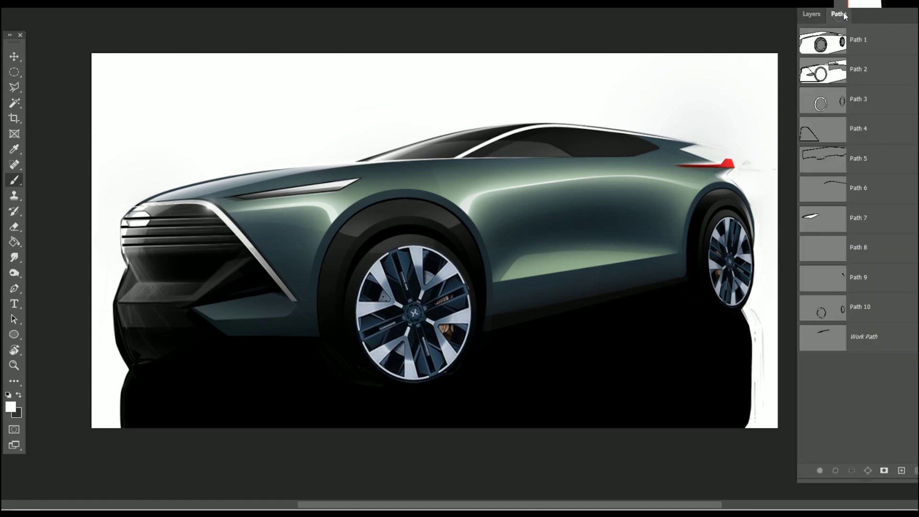
click(857, 48)
key(a)
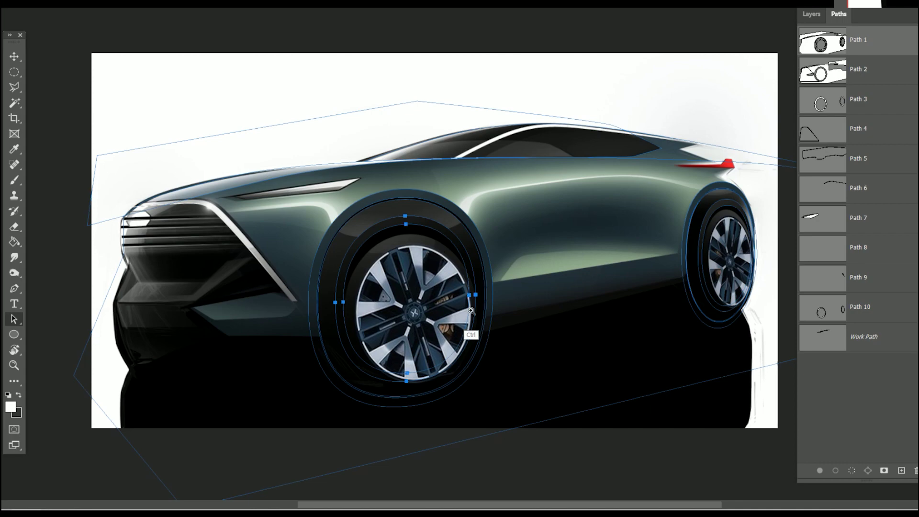
ctrl+click(629, 436)
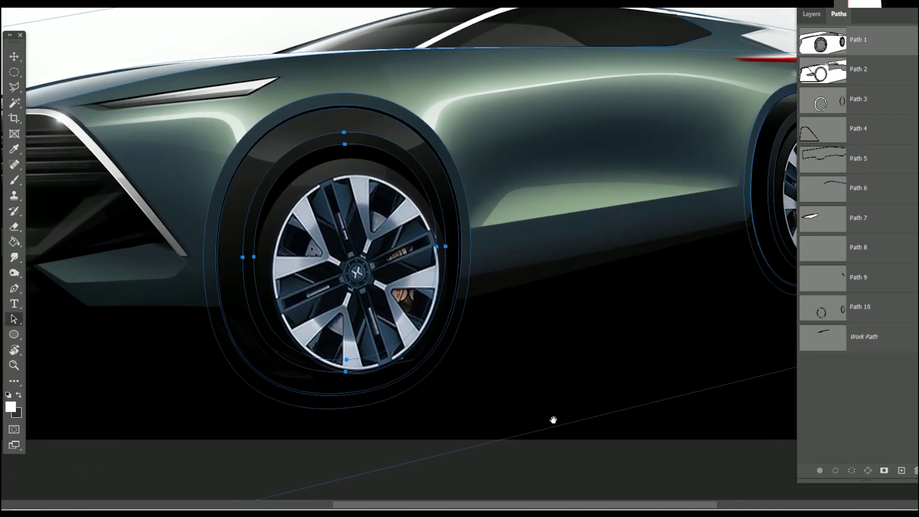
ctrl+click(816, 32)
drag(390, 151, 442, 147)
click(852, 471)
- On a new layer, paint the front tire ring with a soft brush in colour sampled from the tire, then erase excess
click(850, 416)
key(F7)
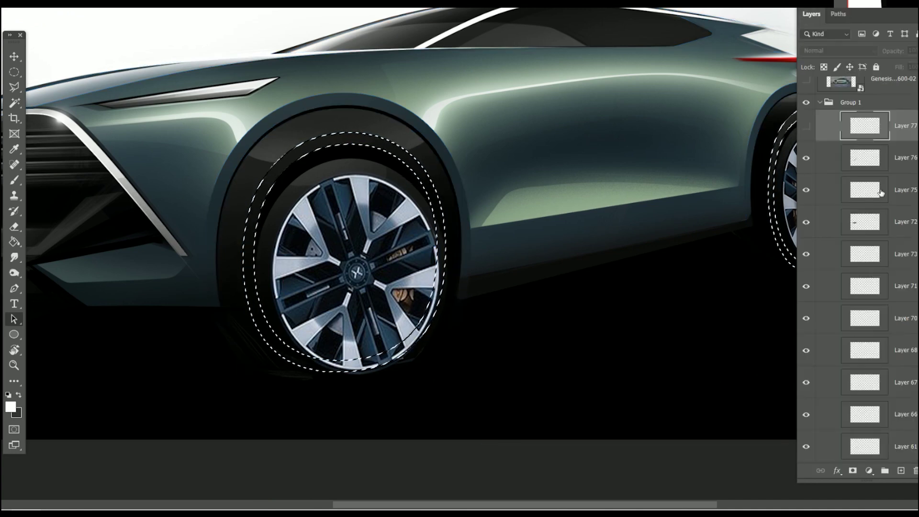
click(902, 471)
key(i)
click(337, 142)
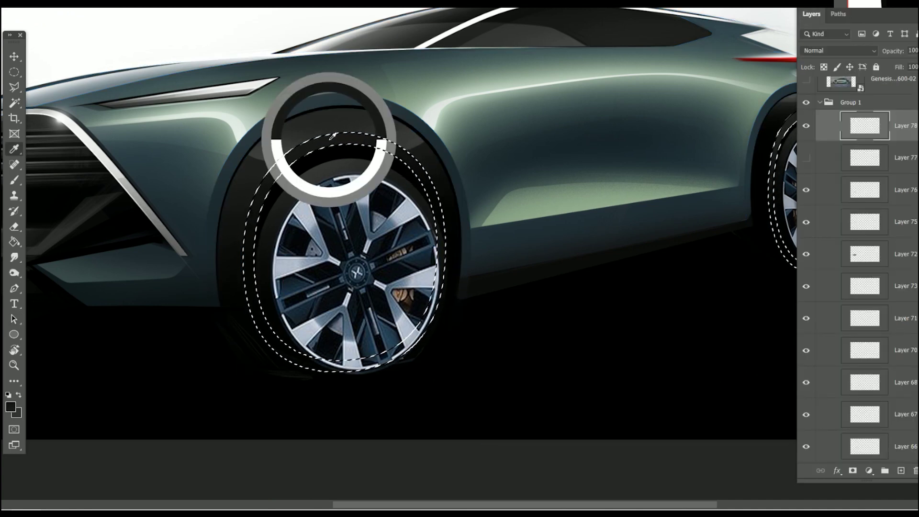
key(b)
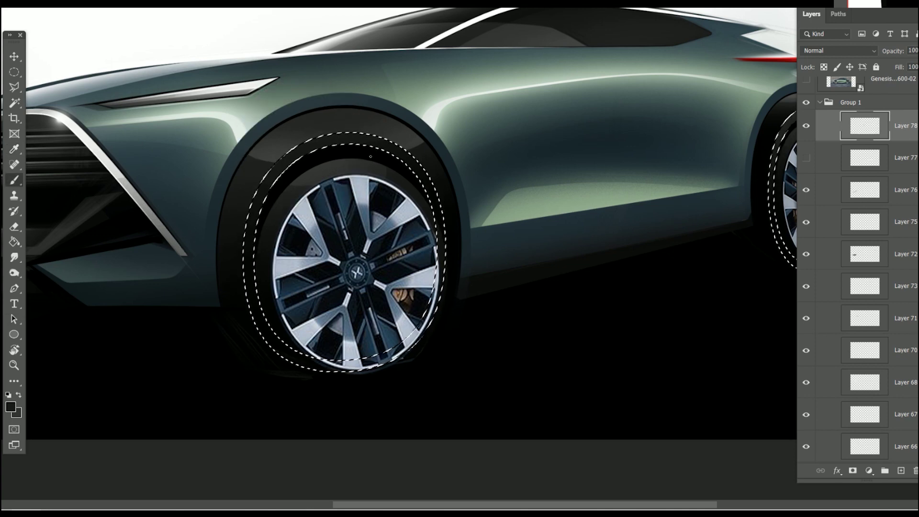
right_click(371, 156)
key(Return)
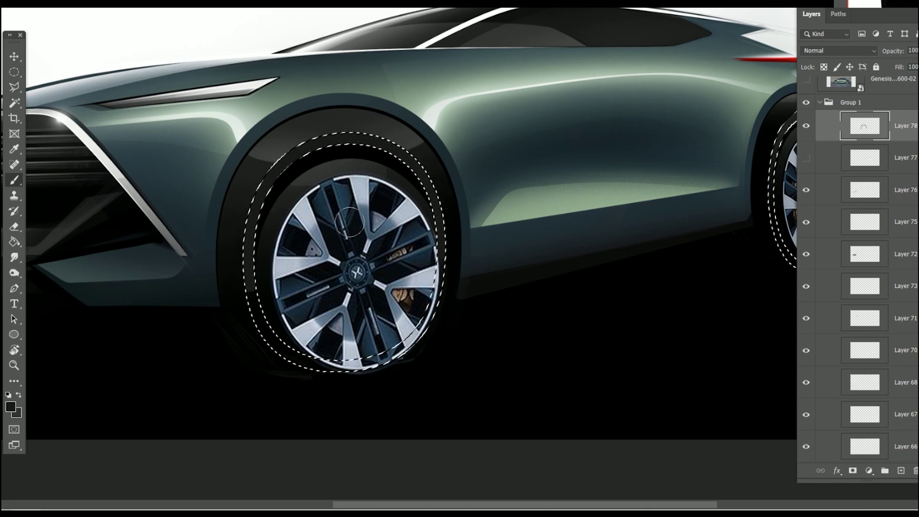
key(e)
right_click(171, 225)
key(Return)
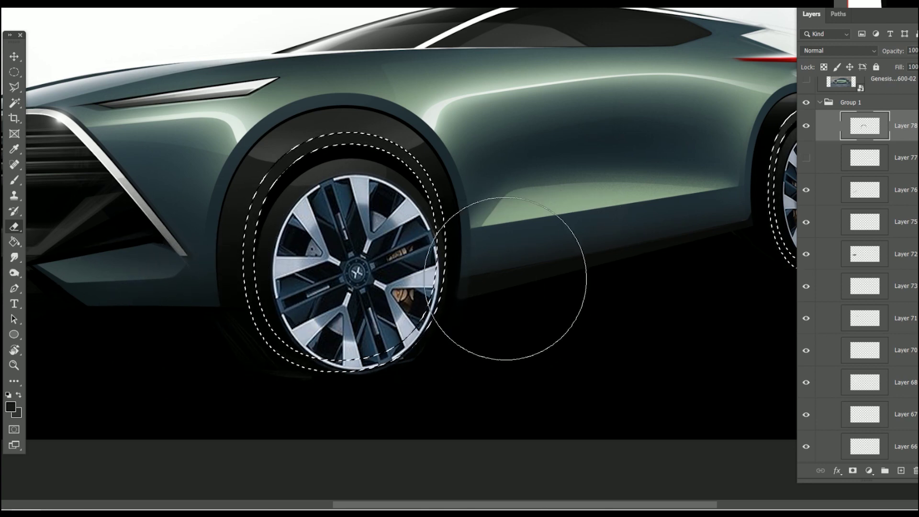
- Load the rear wheel's tire ring from Path 1 as a selection for shading
key(ctrl+minus)
scroll(530, 315, up, 5)
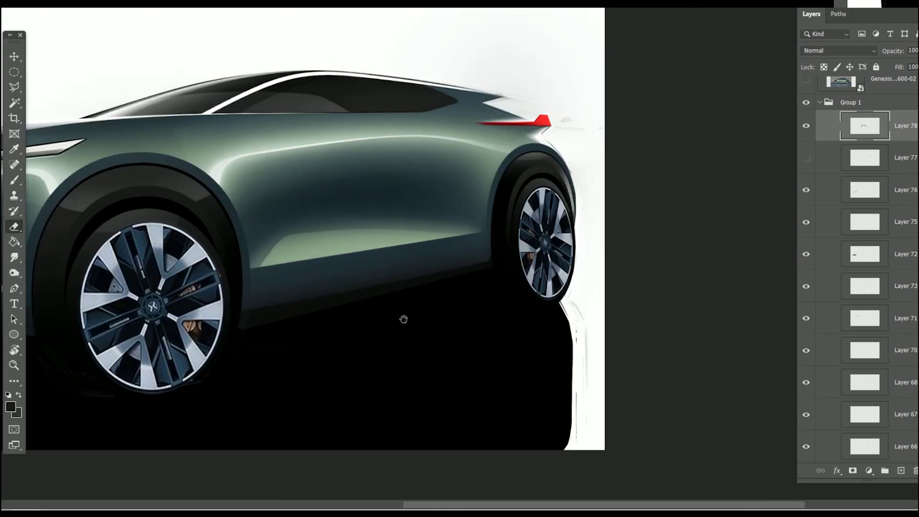
click(839, 14)
click(857, 39)
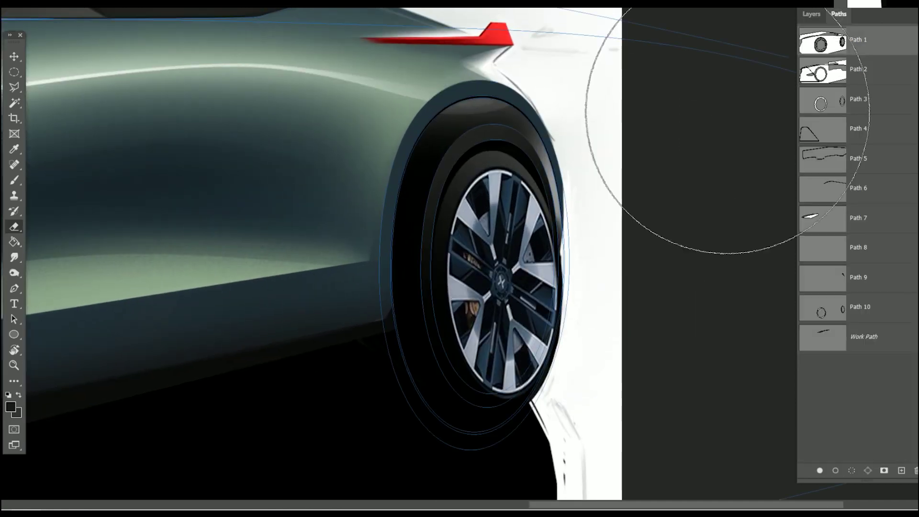
click(22, 318)
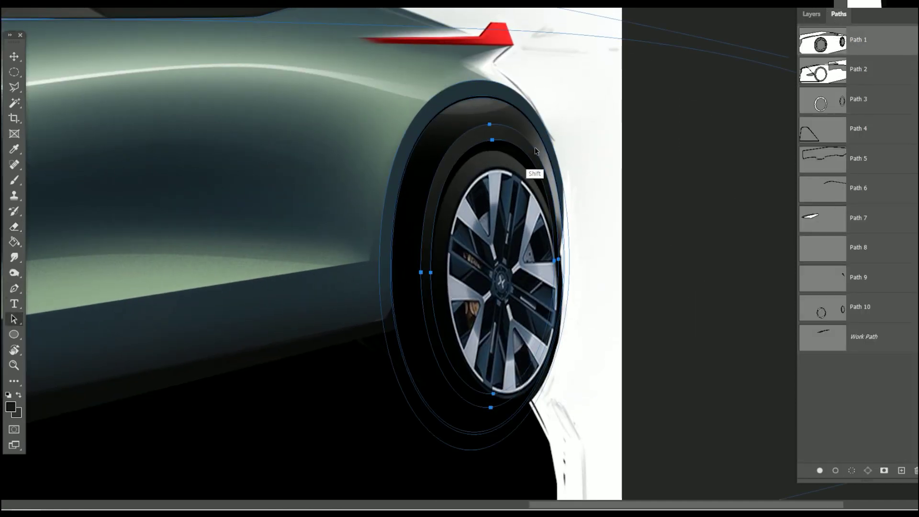
click(853, 470)
key(b)
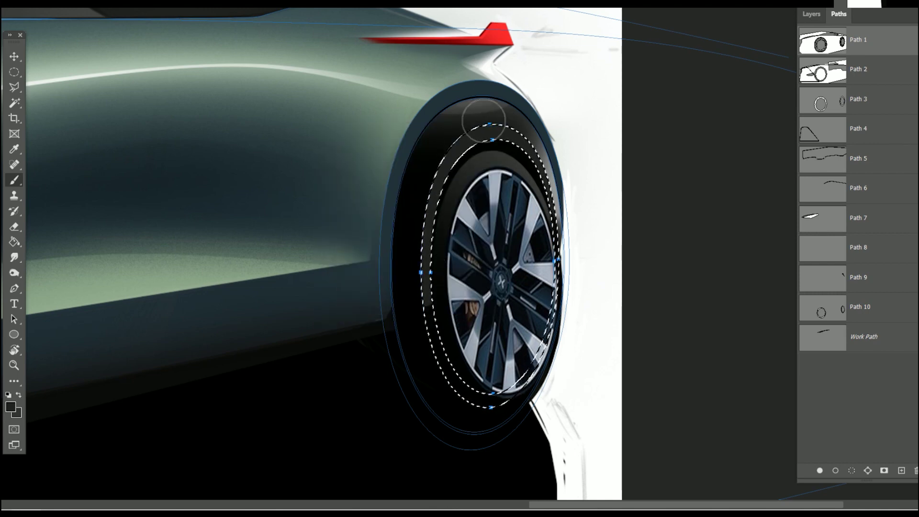
- Finish the rear tire shading, deselect, hide the paths and shrink the soft eraser
key(ctrl+d)
key(Escape)
key(e)
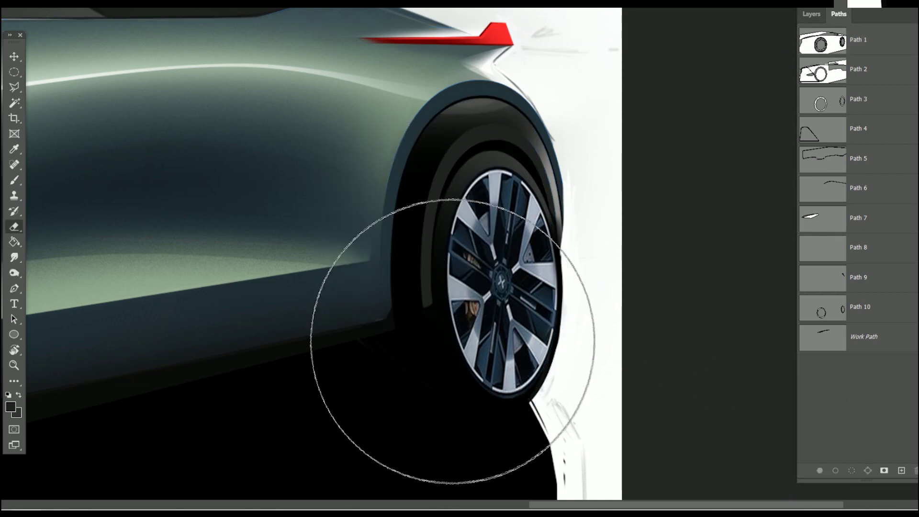
key(bracketleft)
key(bracketleft)
key(bracketleft)
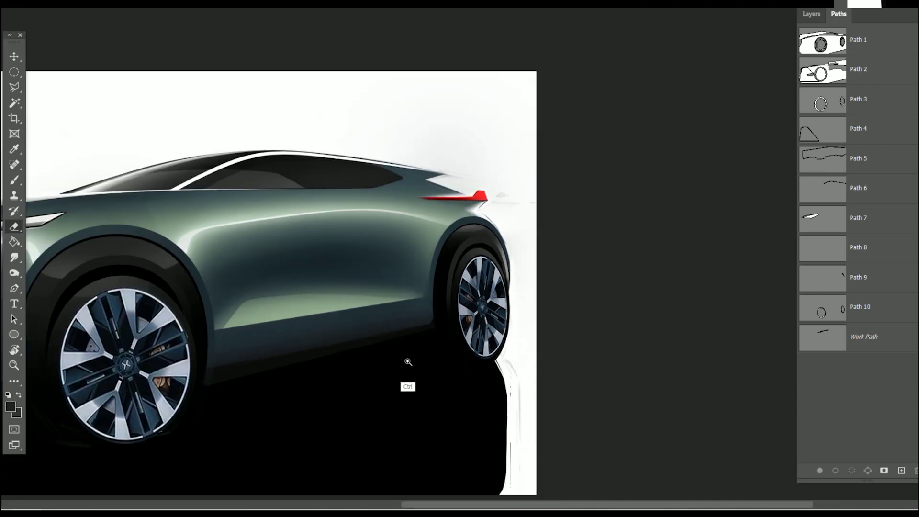
- Select a straight-edged strip along the sill between the wheels with the Polygonal Lasso
scroll(407, 363, down, 5)
click(14, 86)
scroll(410, 293, up, 2)
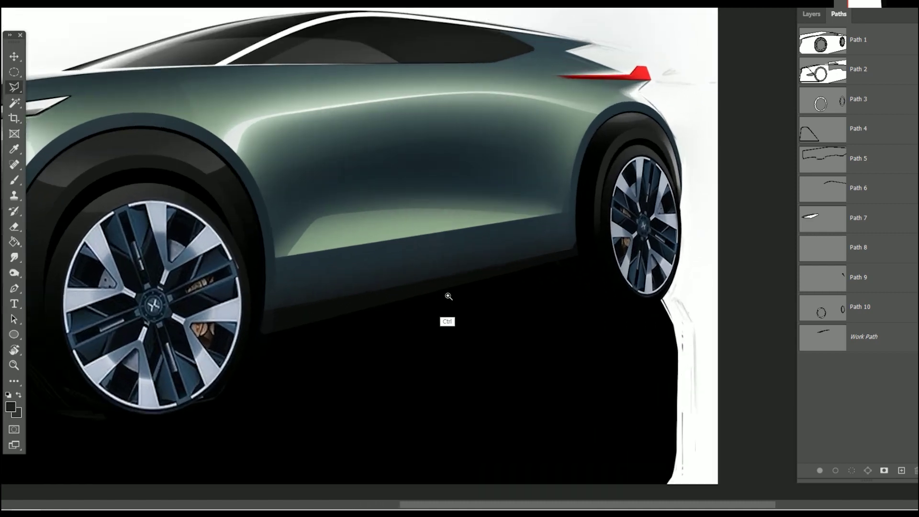
scroll(447, 297, up, 2)
scroll(456, 293, up, 1)
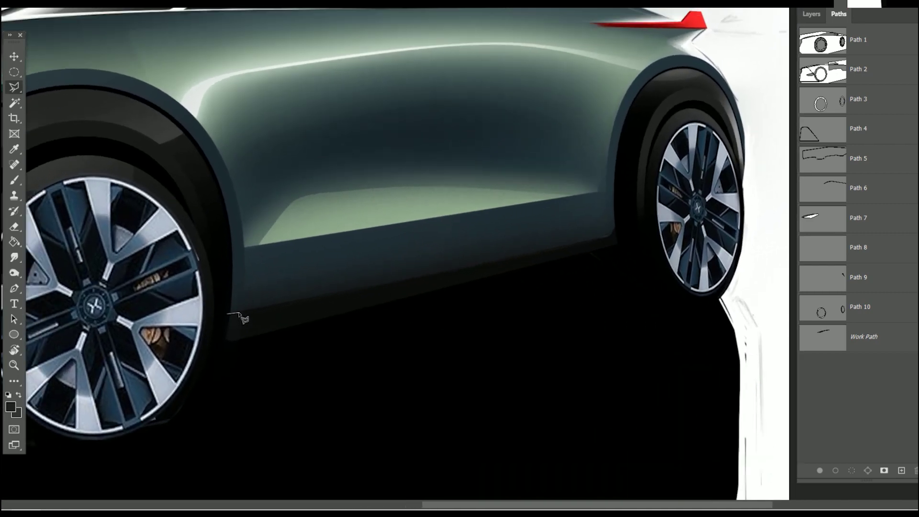
click(274, 300)
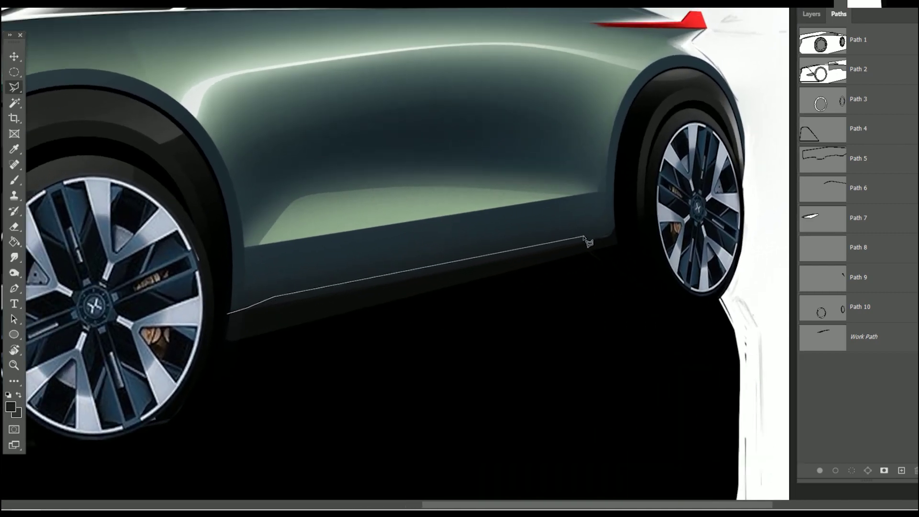
click(639, 244)
click(492, 329)
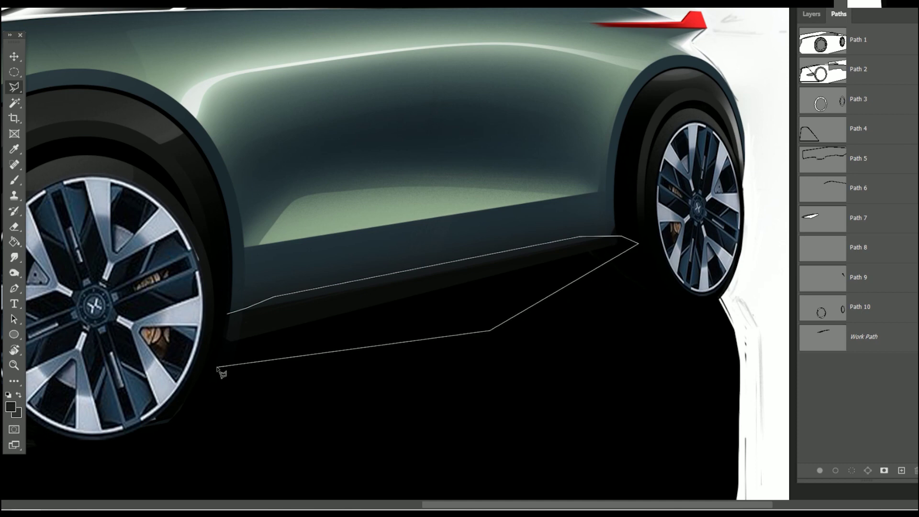
double_click(218, 368)
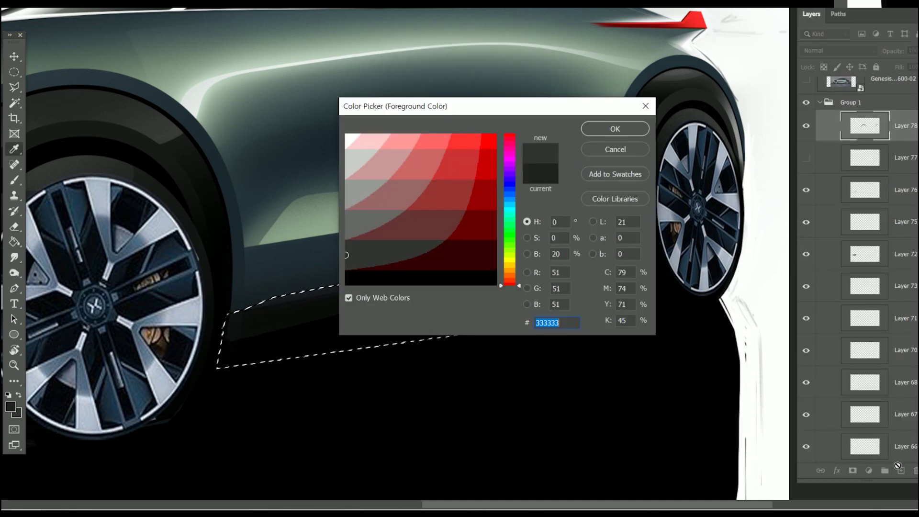
- Fill the sill strip with black #000000 on Layer 78, then deselect and zoom out
text(000000)
click(615, 128)
mouse_move(455, 211)
mouse_down()
mouse_move(609, 259)
mouse_move(240, 335)
mouse_up()
key(ctrl+d)
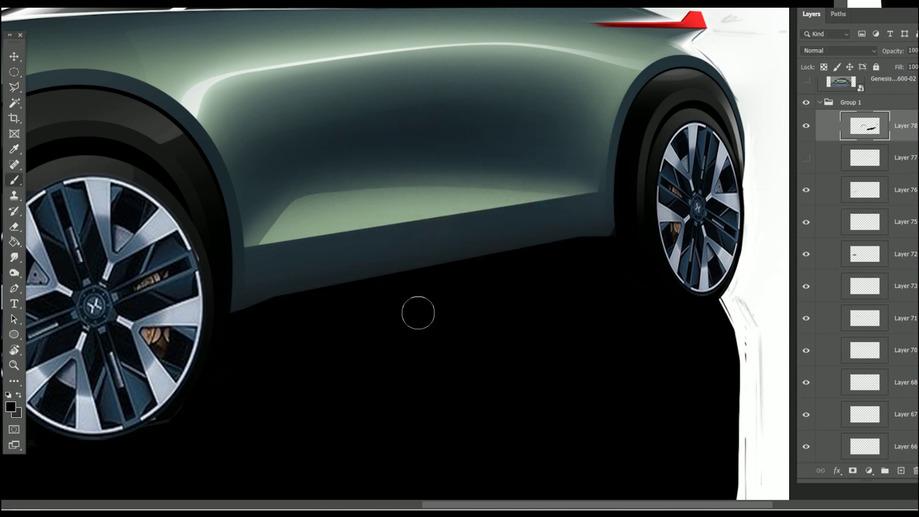
scroll(431, 314, up, 3)
key(bracketleft)
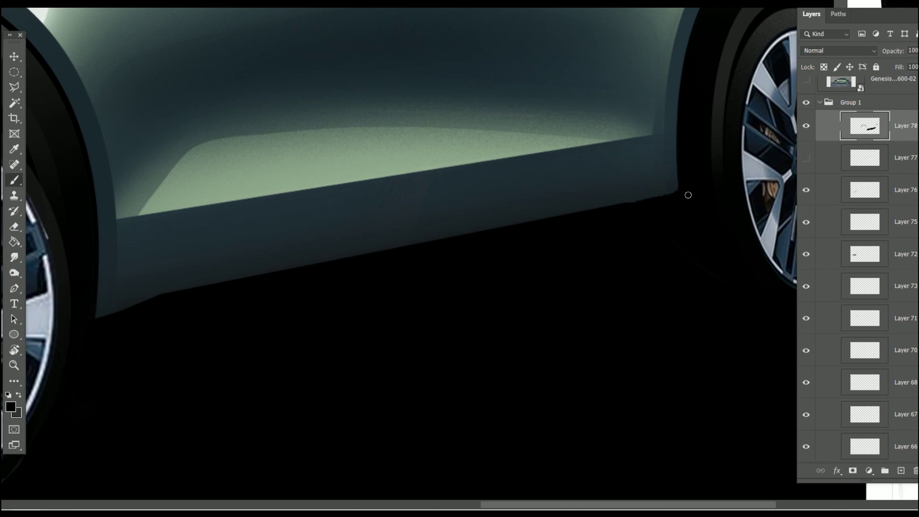
key(ctrl+minus)
key(ctrl+minus)
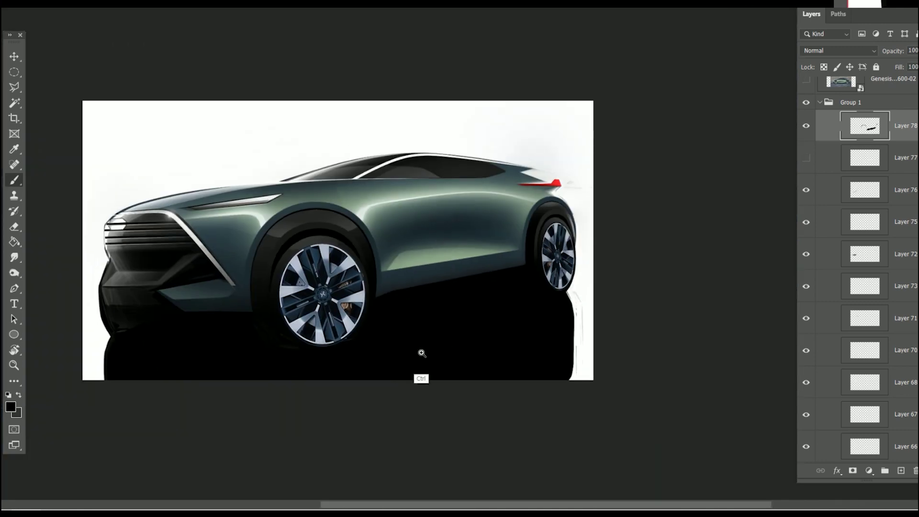
- Lasso the front wheel on the car image layer and copy it to its own layer
scroll(383, 331, up, 1)
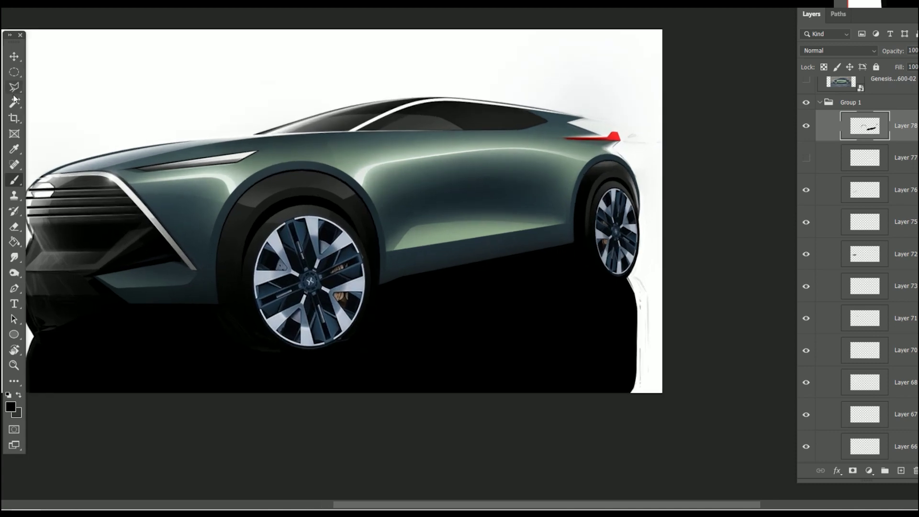
ctrl+click(280, 368)
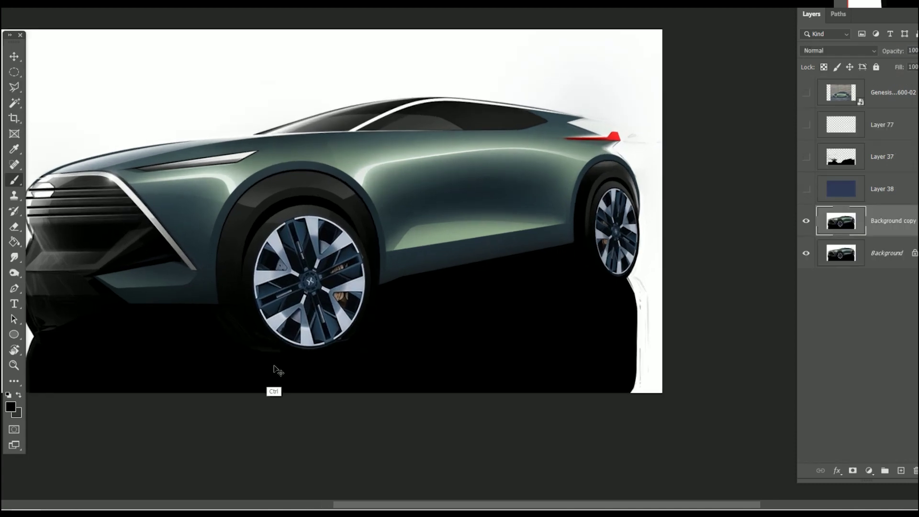
right_click(15, 87)
click(67, 93)
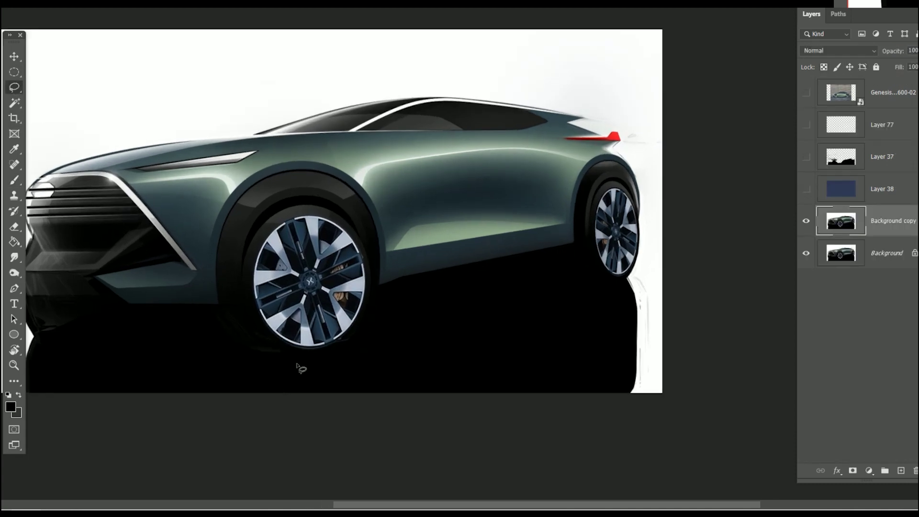
drag(302, 366, 317, 365)
key(ctrl+j)
key(ctrl+t)
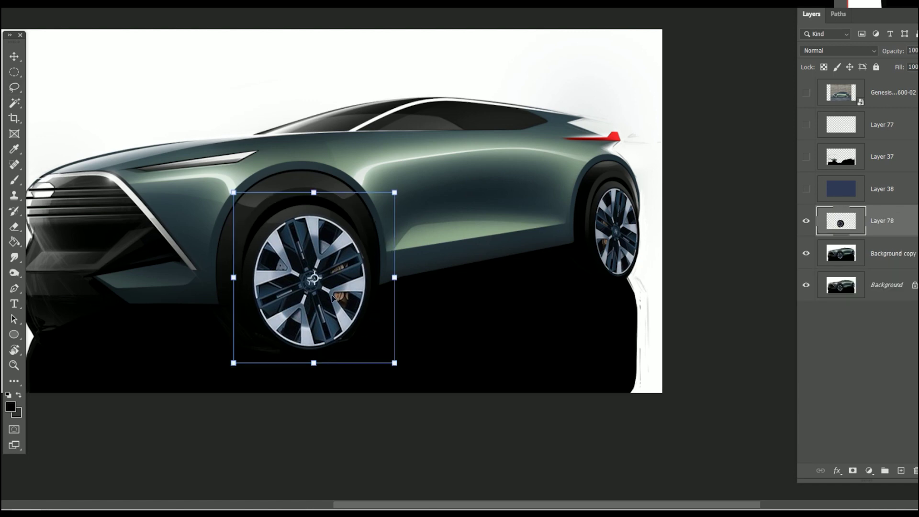
key(Escape)
- Flip the Path 10 front wheel copy below the car as a reflection at 27% opacity
click(843, 15)
click(864, 305)
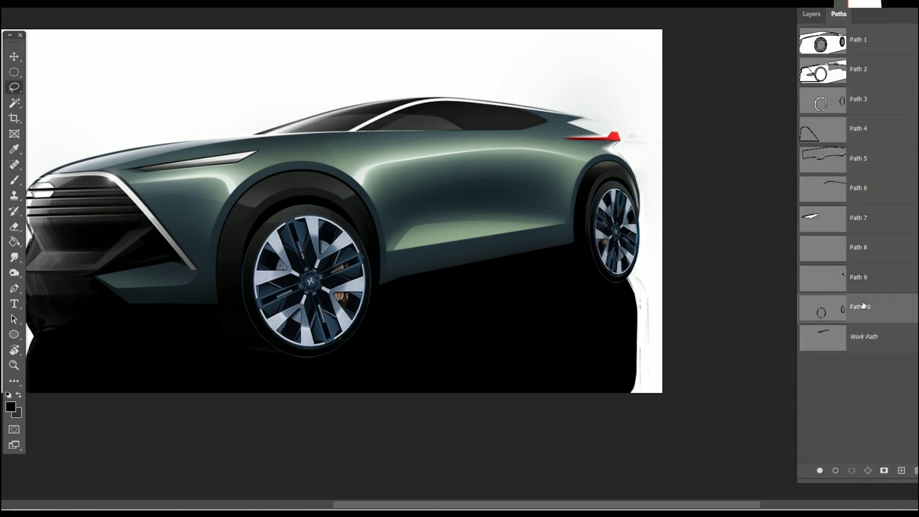
click(22, 326)
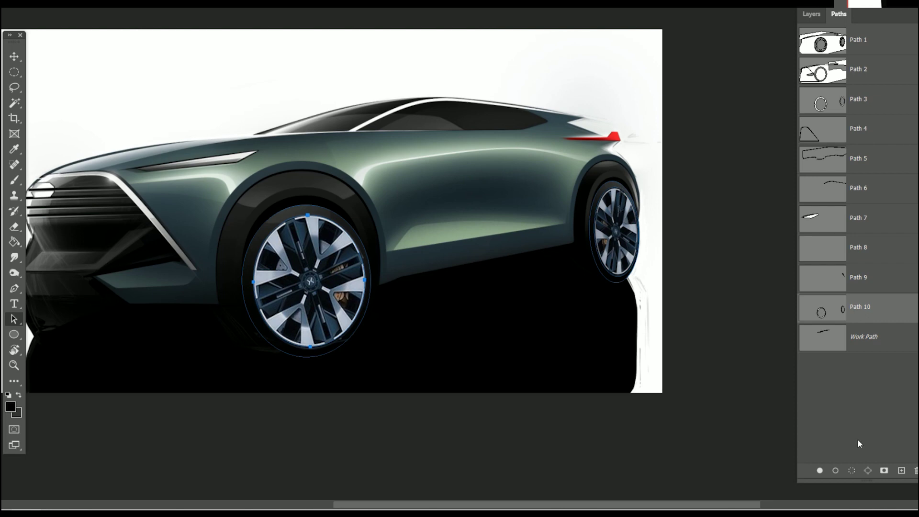
key(ctrl+Return)
click(812, 14)
key(ctrl+t)
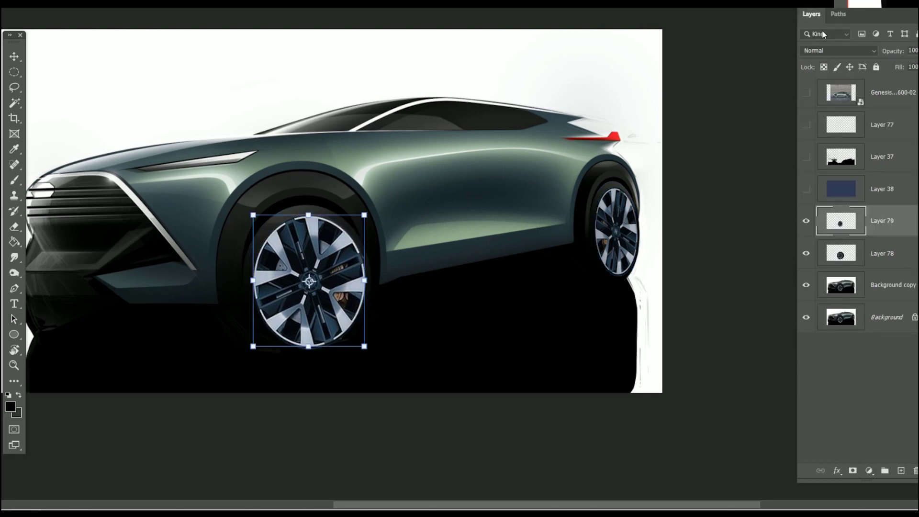
right_click(301, 356)
click(316, 295)
drag(335, 227, 335, 444)
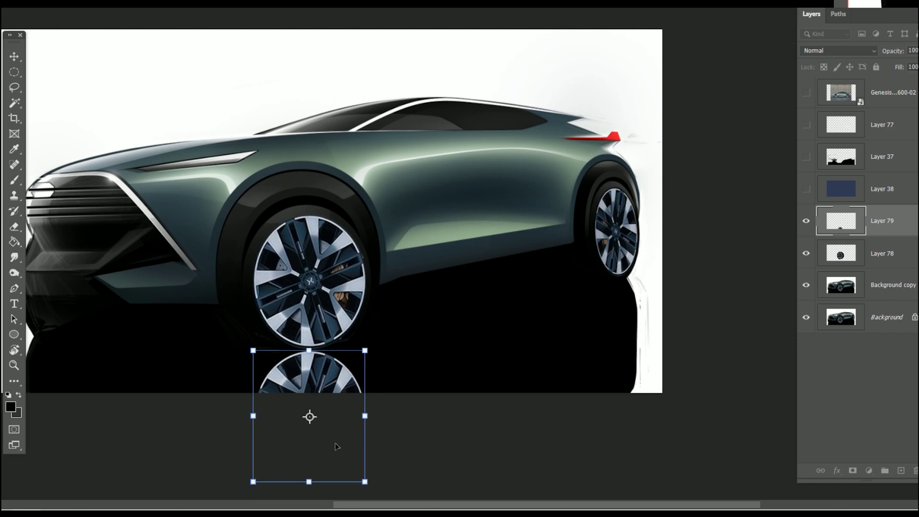
key(Return)
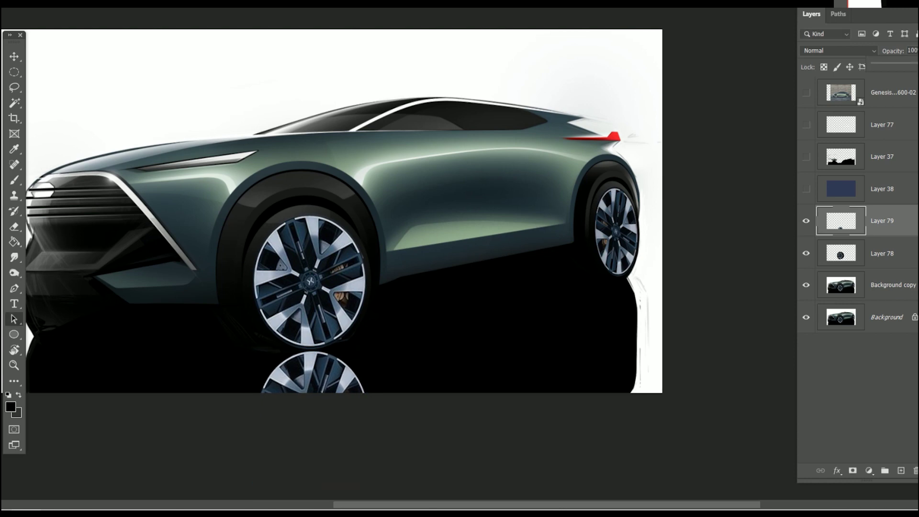
drag(917, 64, 890, 64)
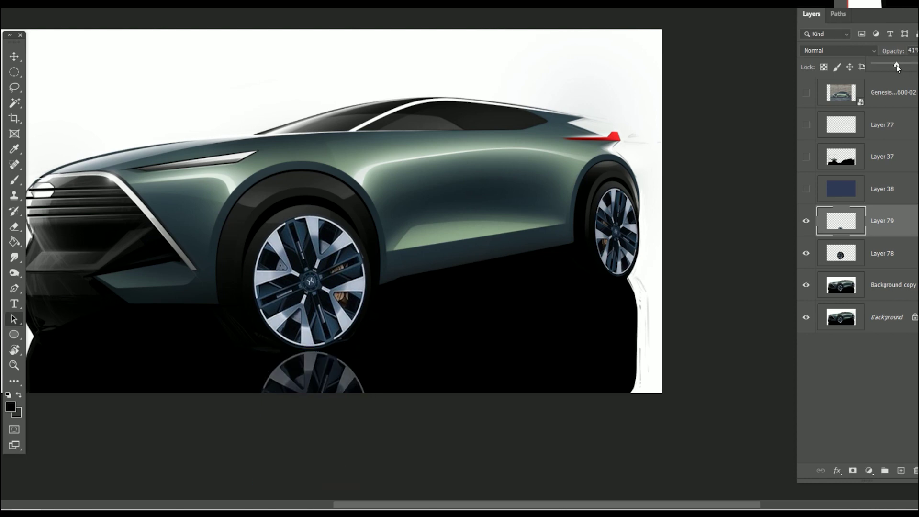
- Load the rear wheel outline from Path 10 and copy it to a new layer
click(839, 14)
click(846, 301)
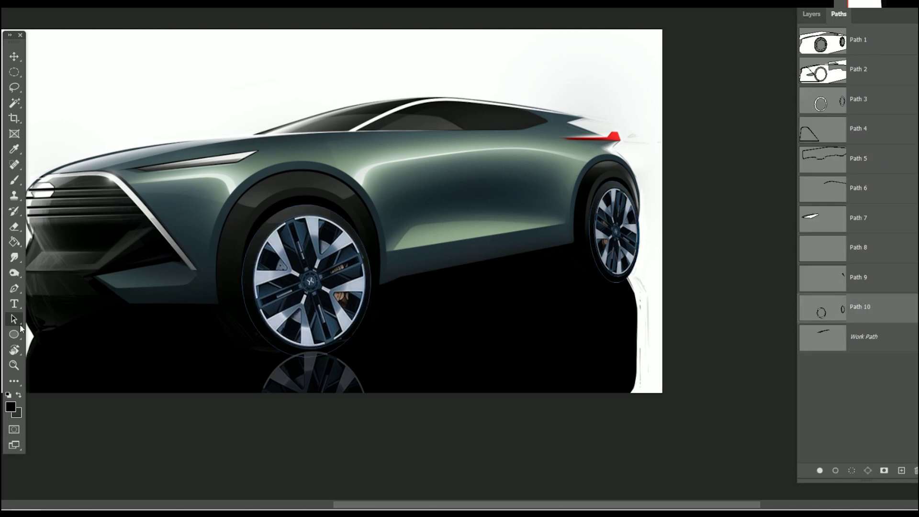
click(852, 473)
click(851, 374)
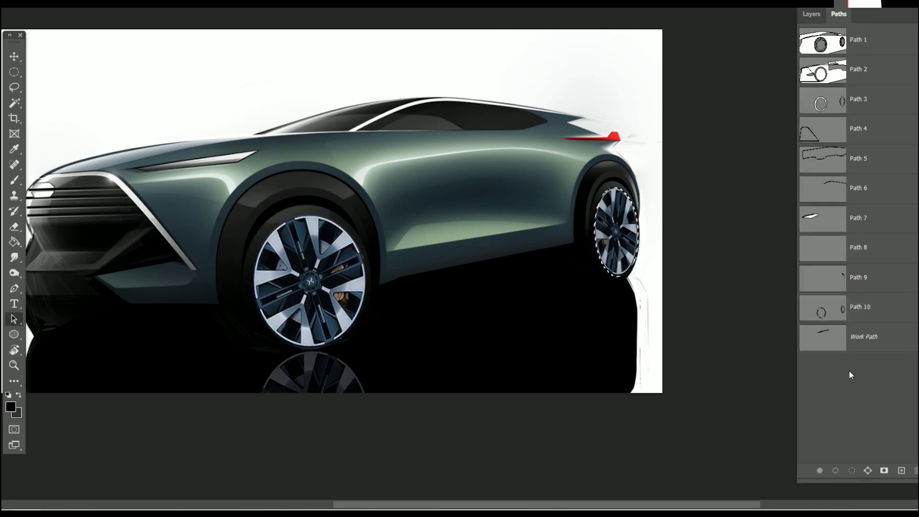
click(811, 15)
click(882, 285)
- Flip the rear wheel copy beneath the rear tyre as a reflection at 42% opacity
key(ctrl+t)
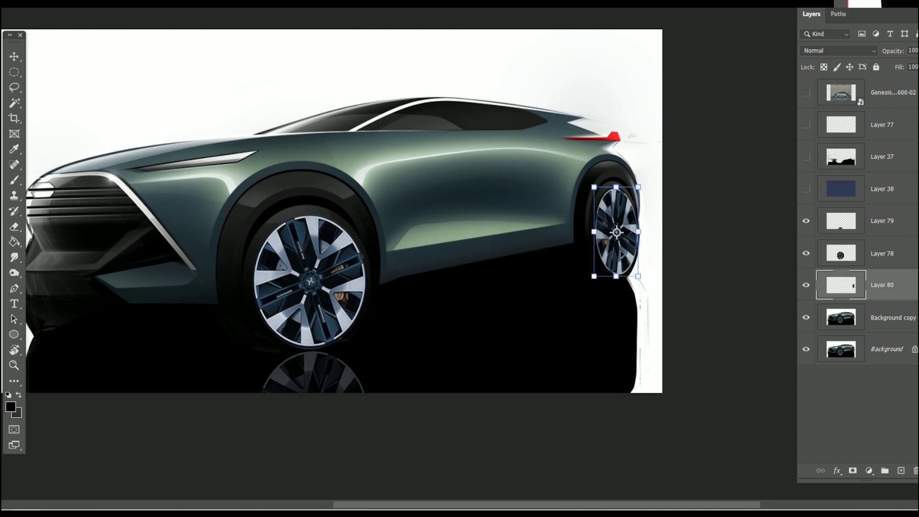
right_click(622, 252)
click(536, 465)
drag(631, 263, 632, 341)
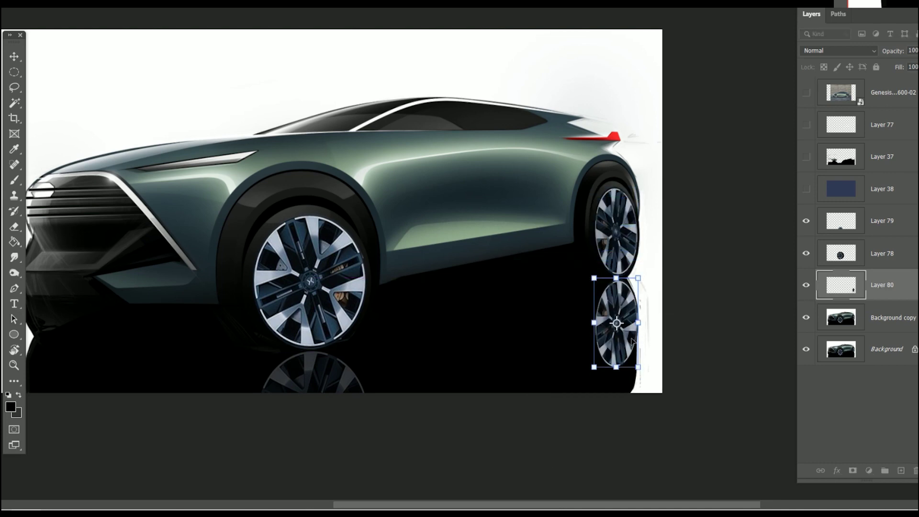
key(shift+Down)
key(Return)
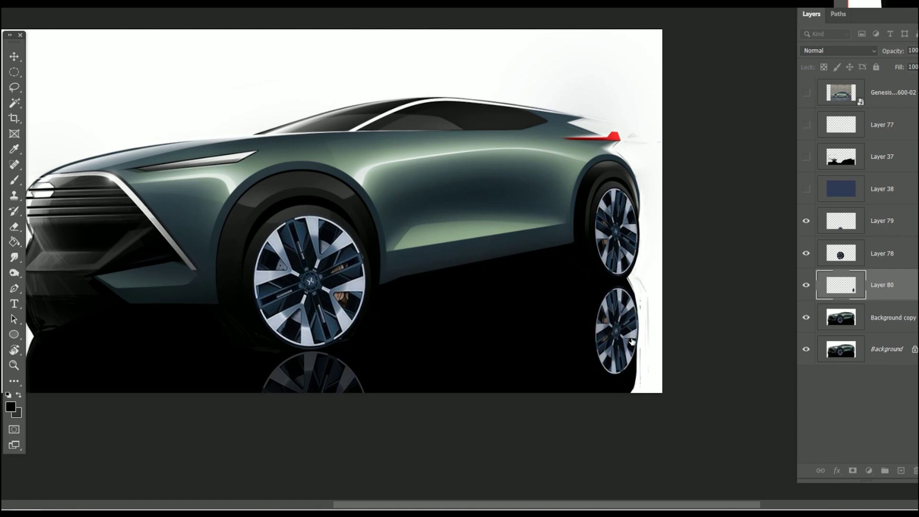
key(a)
drag(904, 71, 897, 68)
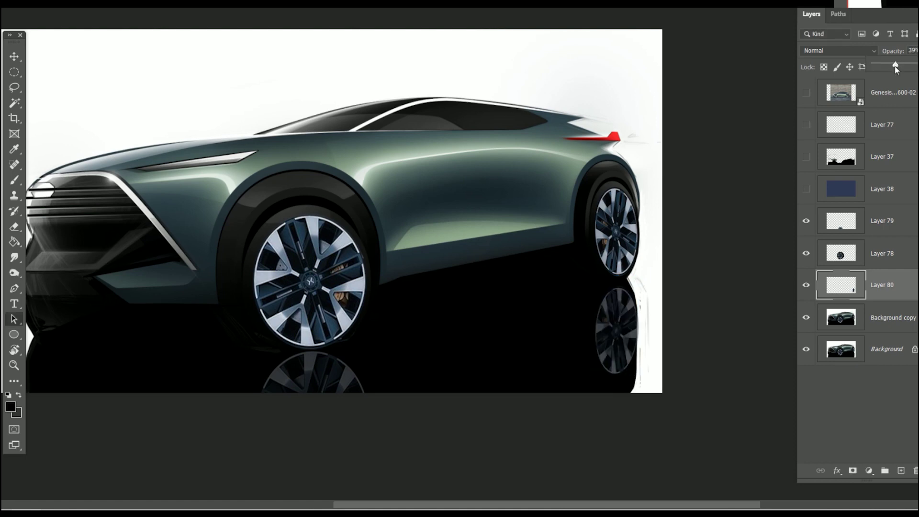
- Nudge the front wheel reflection slightly down and to the right
click(874, 254)
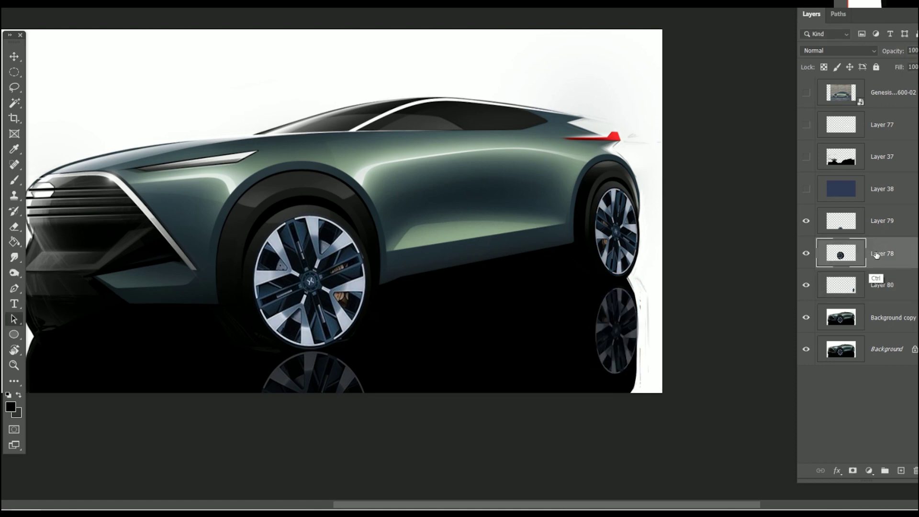
click(879, 223)
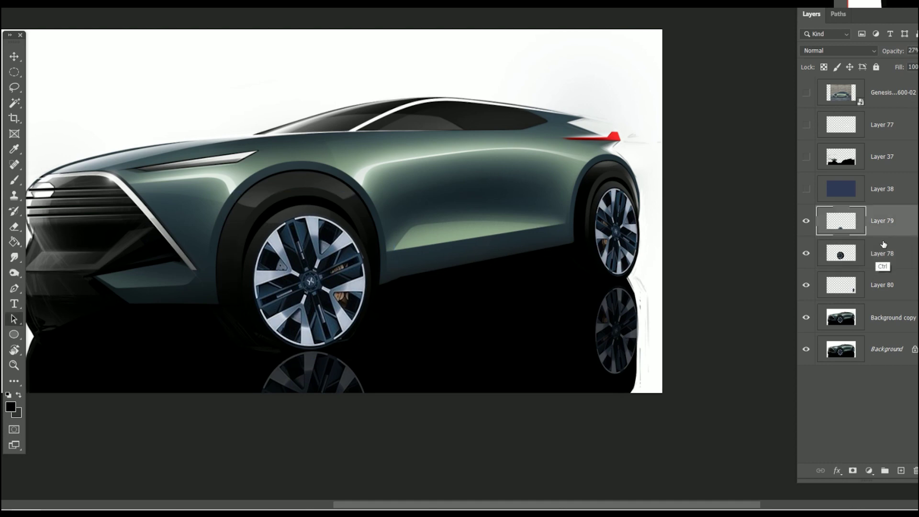
key(ctrl+t)
key(Down)
key(Down)
key(Down)
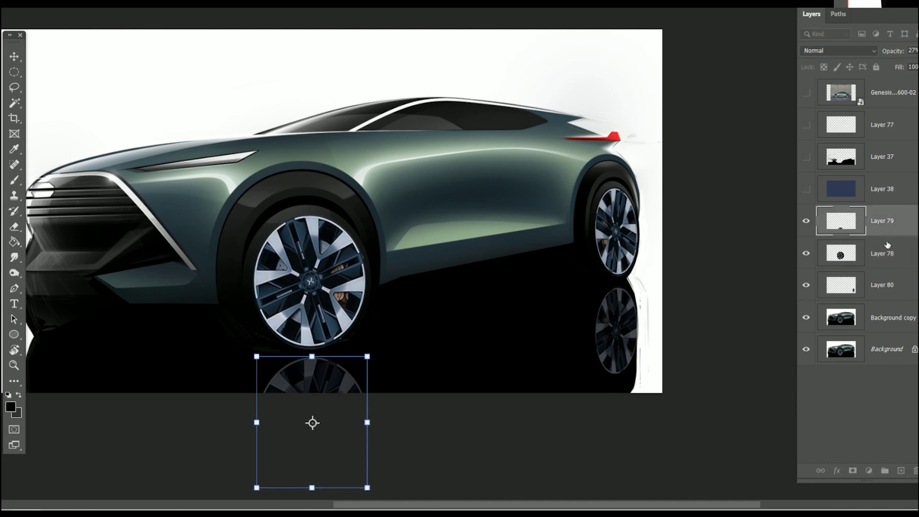
key(Down)
key(Down)
key(Down)
key(Right)
key(Right)
key(Right)
key(Return)
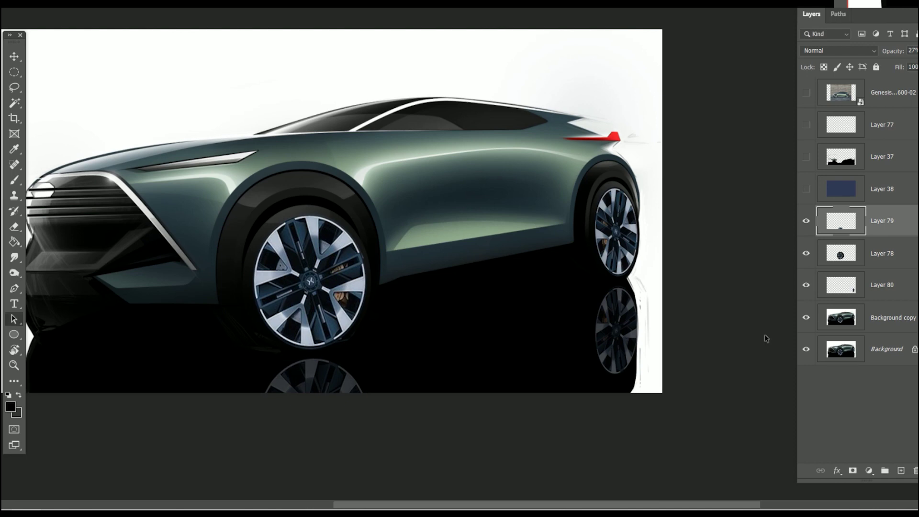
click(902, 471)
- Zoom in on the front bumper and sample white from the background beside it as the brush colour
drag(380, 383, 499, 331)
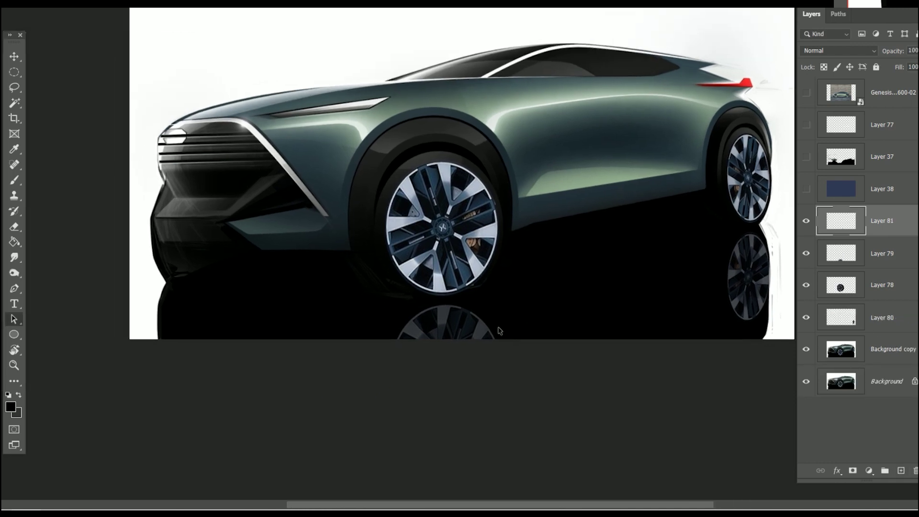
key(b)
right_click(215, 245)
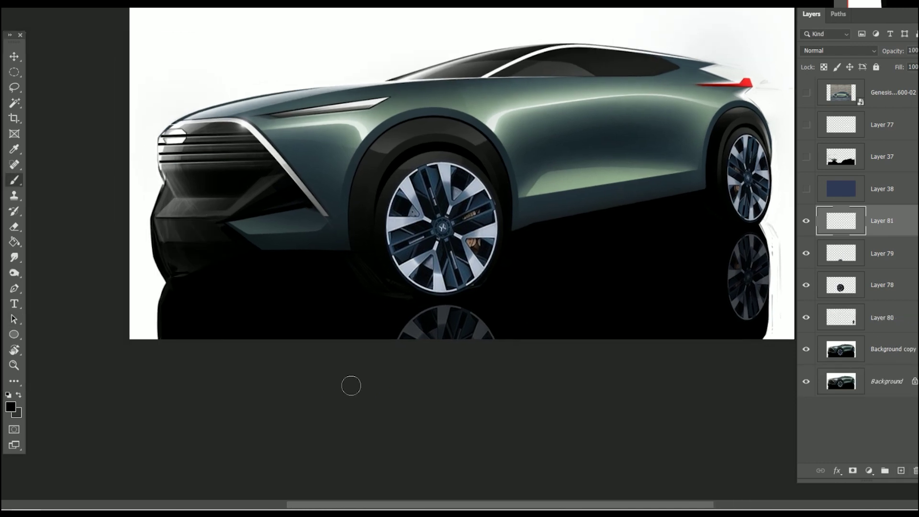
scroll(206, 158, up, 3)
mouse_move(191, 292)
mouse_down()
mouse_move(286, 335)
mouse_move(287, 328)
mouse_up()
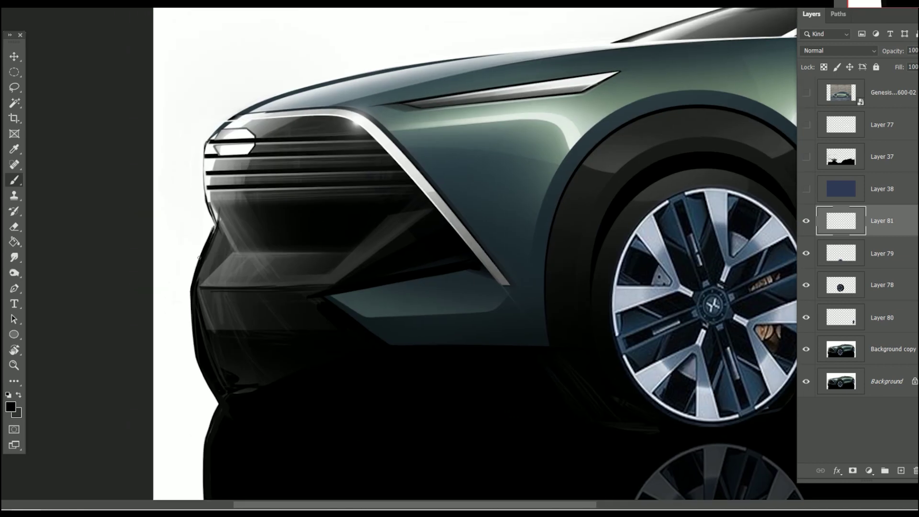
alt+click(198, 257)
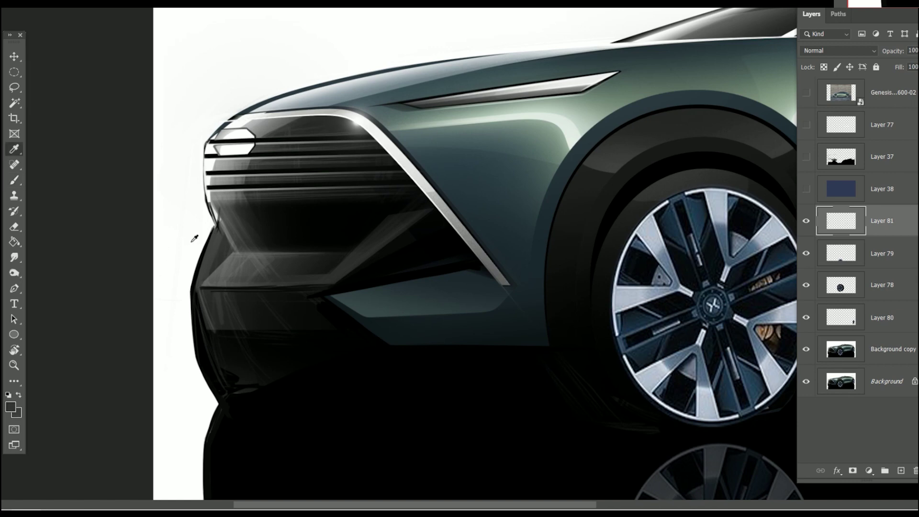
alt+click(195, 232)
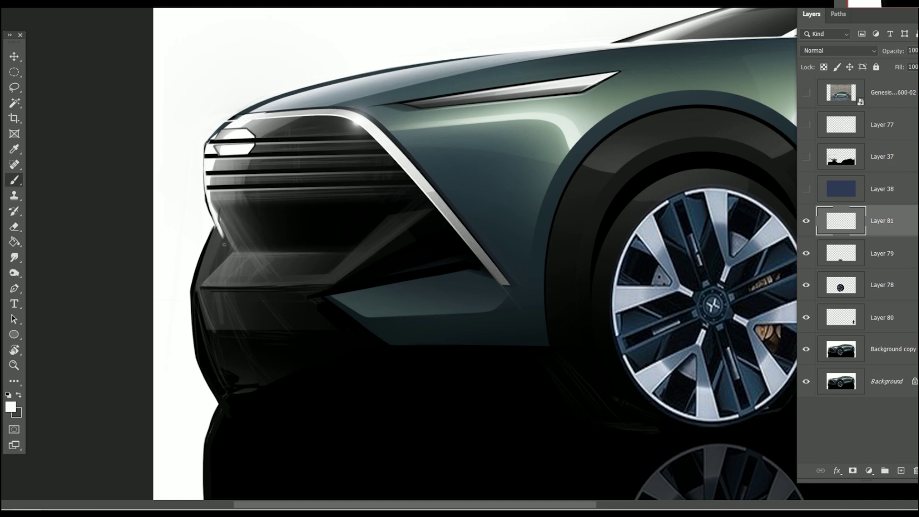
click(10, 407)
click(364, 285)
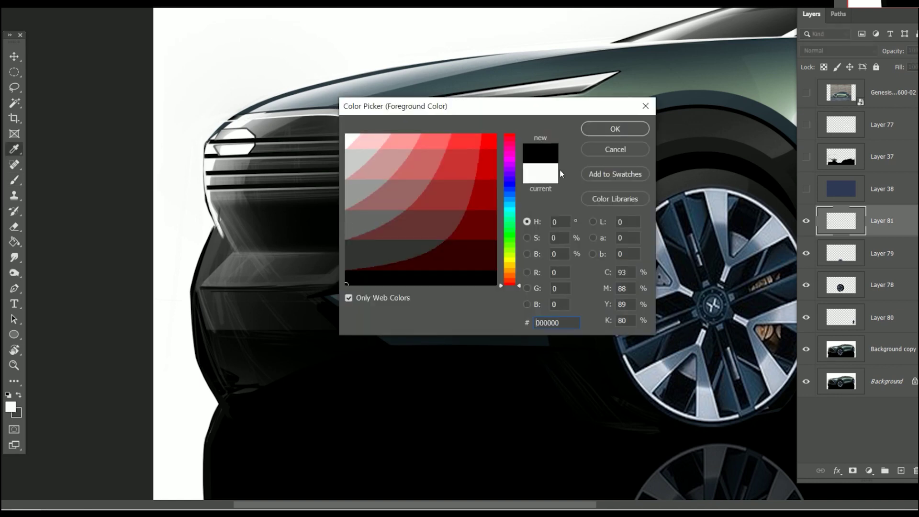
click(616, 128)
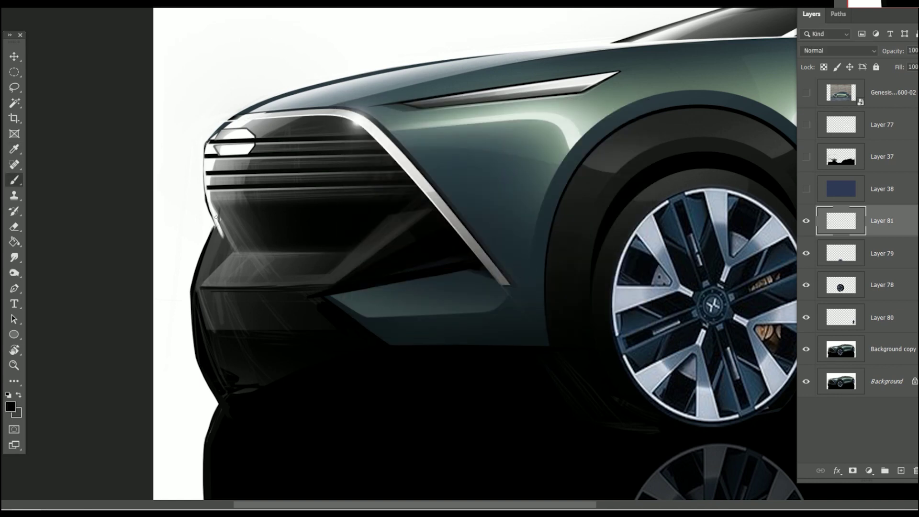
alt+click(229, 241)
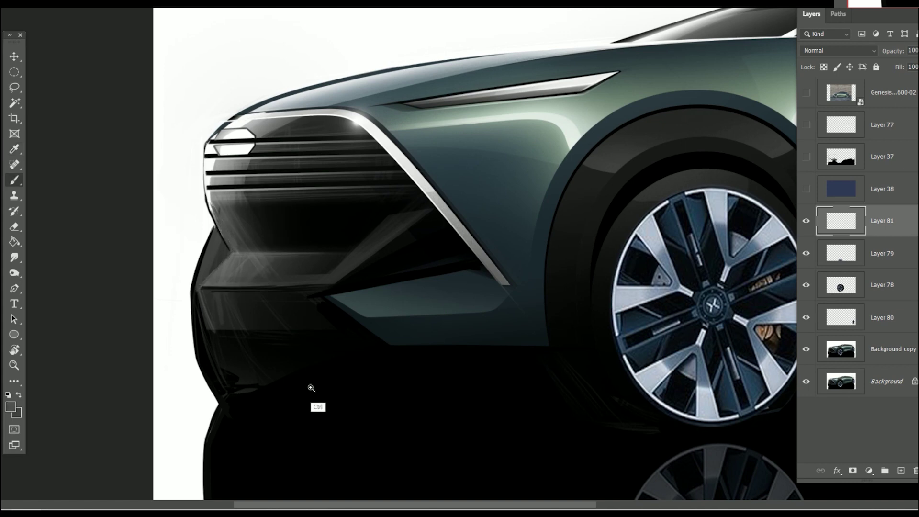
key(ctrl+minus)
key(ctrl+minus)
- Outline the lower front bumper intake with the Polygonal Lasso
key(l)
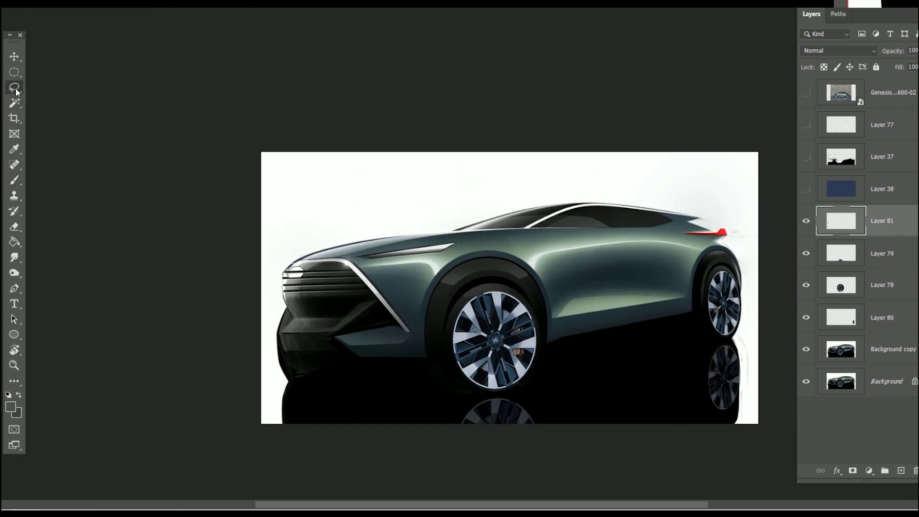
right_click(16, 91)
click(53, 99)
scroll(354, 342, up, 2)
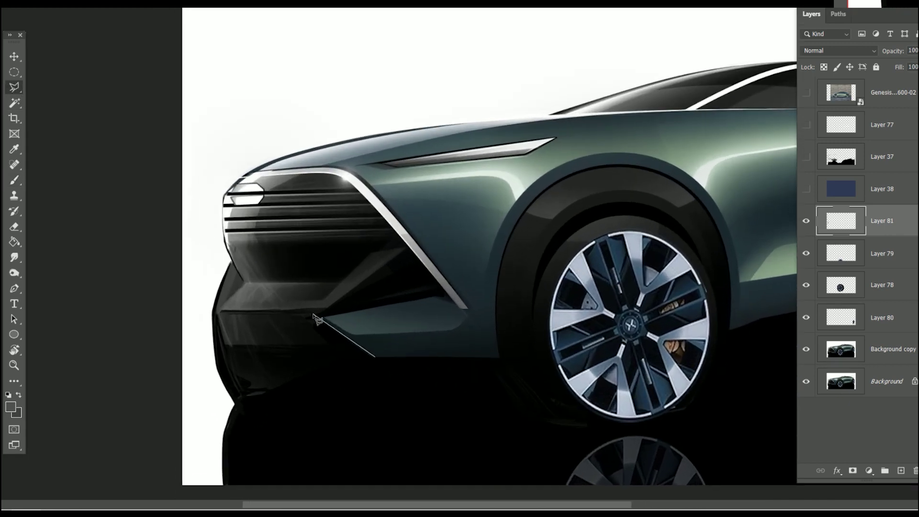
click(220, 364)
click(235, 388)
click(259, 398)
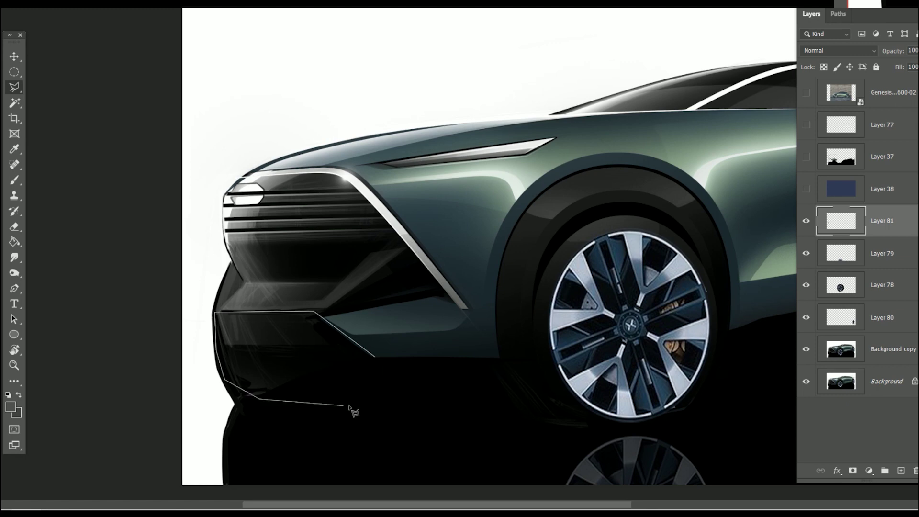
click(360, 405)
double_click(393, 397)
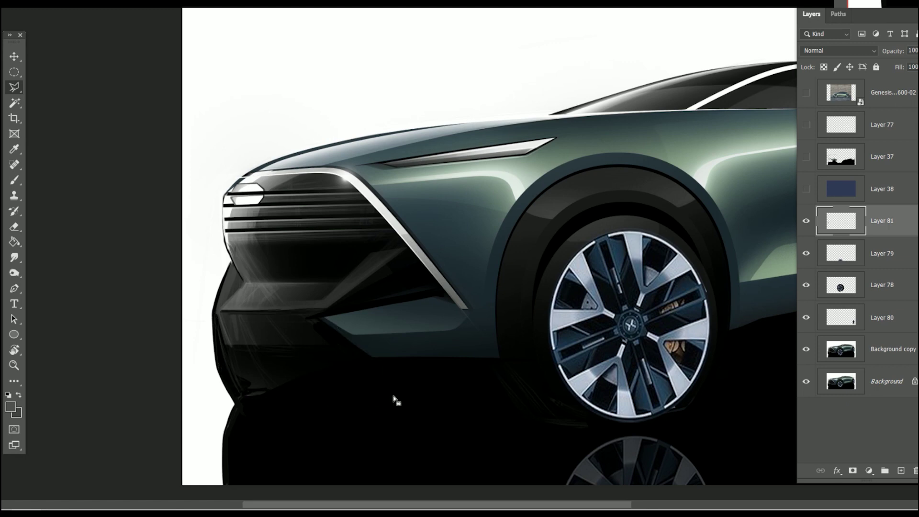
- Paint the bumper intake selection solid black with a large brush, then deselect
key(b)
click(11, 407)
click(616, 127)
right_click(163, 311)
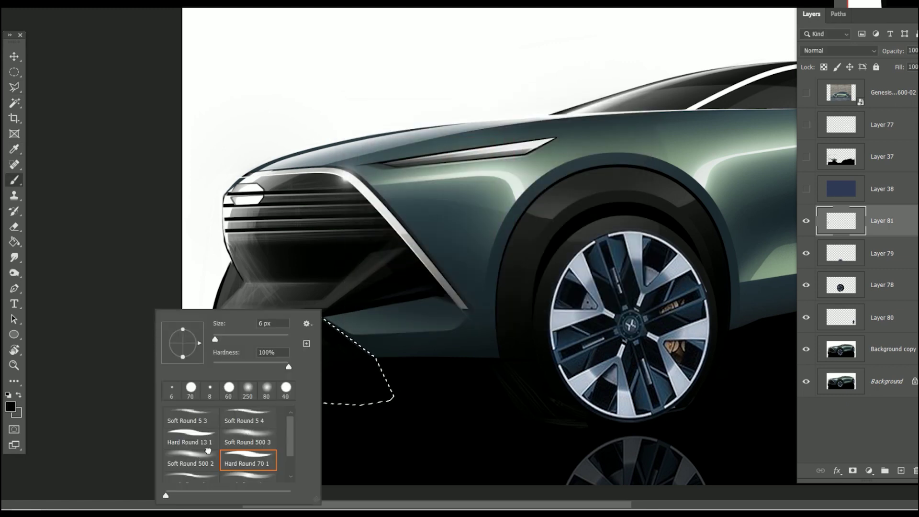
mouse_move(287, 378)
mouse_down()
mouse_move(201, 383)
mouse_move(212, 428)
mouse_up()
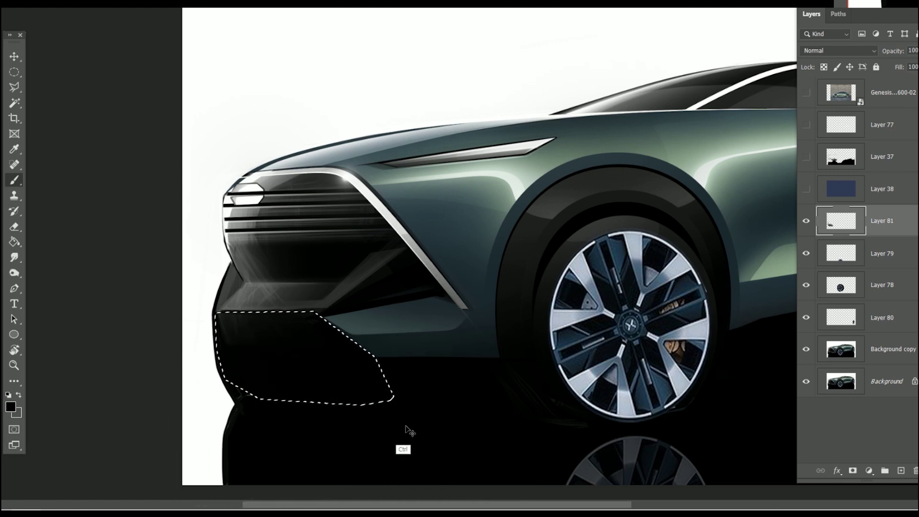
key(ctrl+d)
key(ctrl+minus)
- Trim the bumper's outer lower-left edge cleanly in white
drag(437, 447, 407, 416)
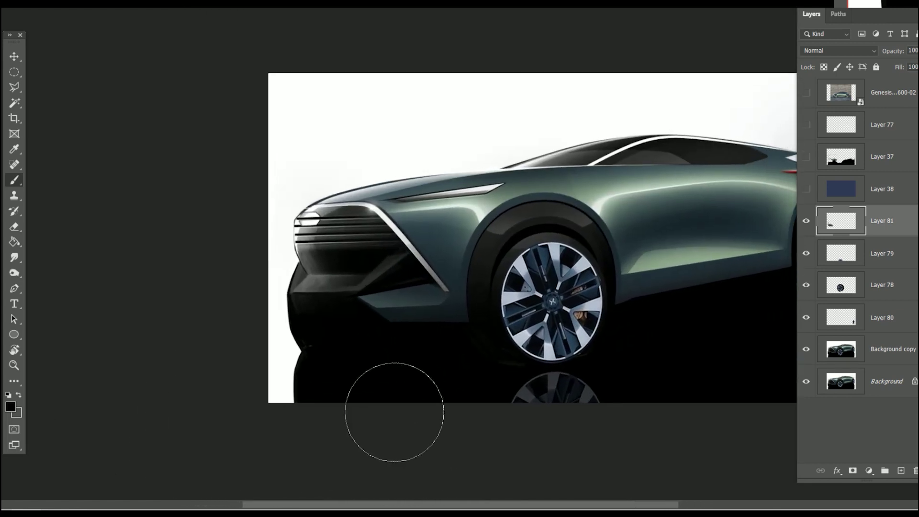
key(l)
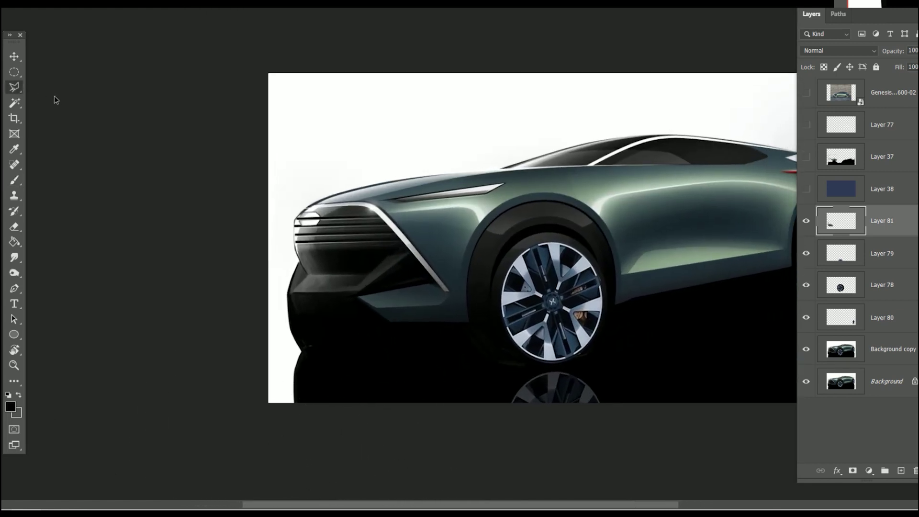
ctrl+click(395, 356)
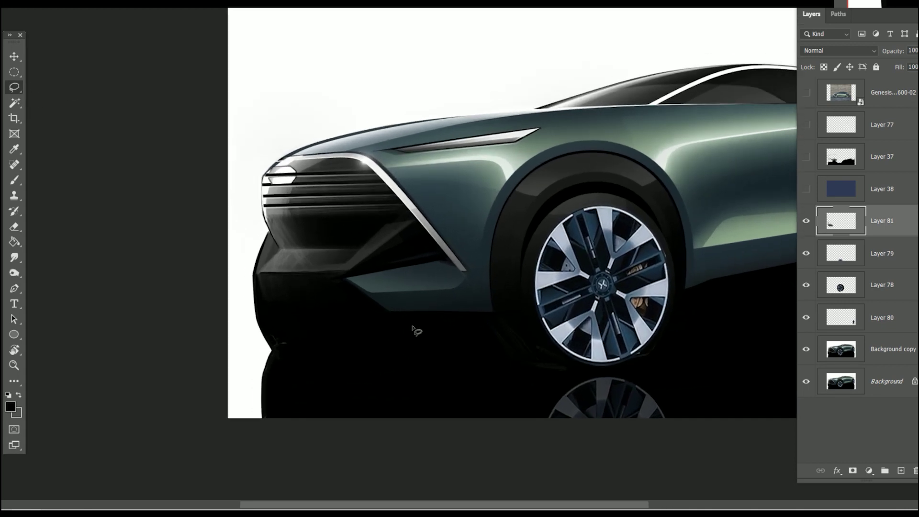
drag(292, 354, 251, 225)
key(b)
key(x)
click(12, 408)
key(Return)
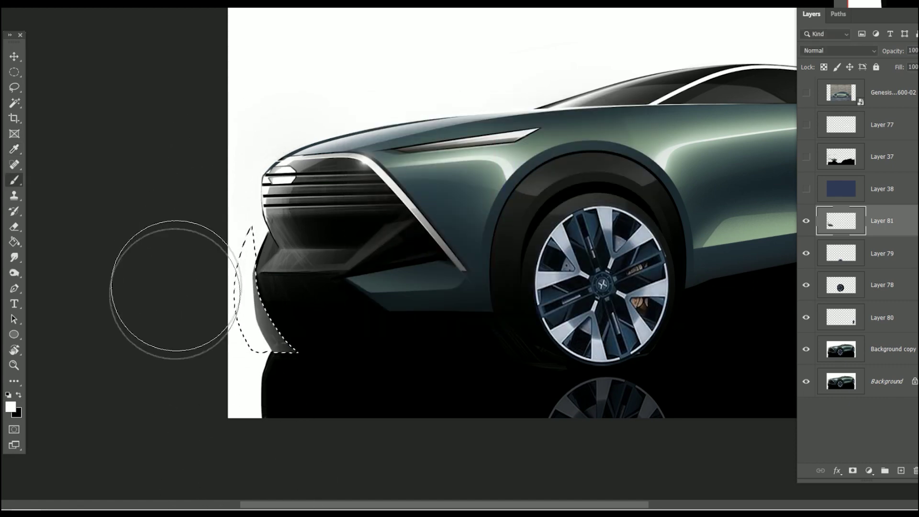
key(e)
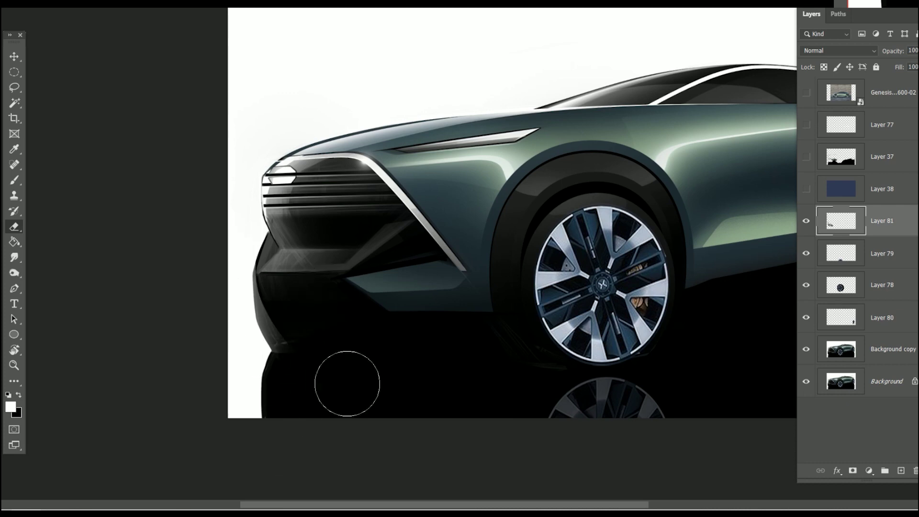
mouse_move(615, 412)
mouse_down()
mouse_move(286, 412)
mouse_move(247, 402)
mouse_up()
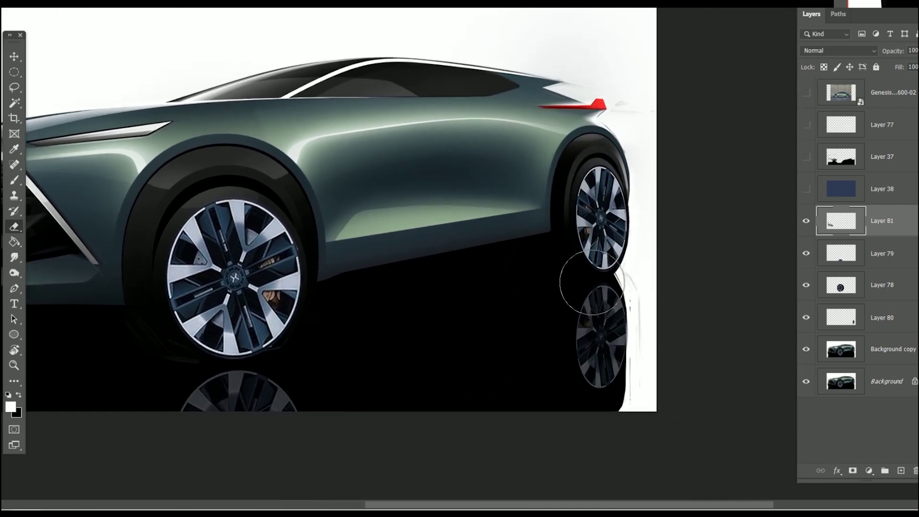
- Switch to the Brush with black as the paint colour and pan around the SUV sketch
key(b)
right_click(600, 301)
key(Escape)
key(x)
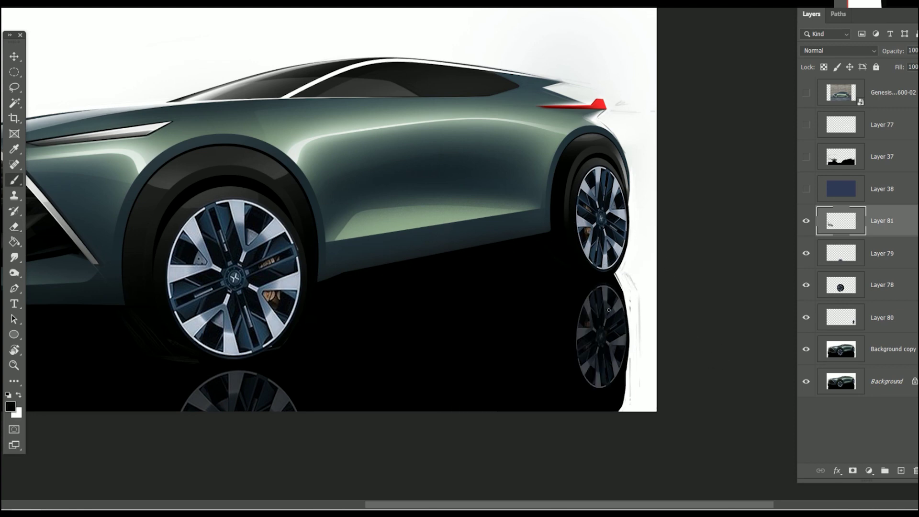
scroll(616, 416, left, 2)
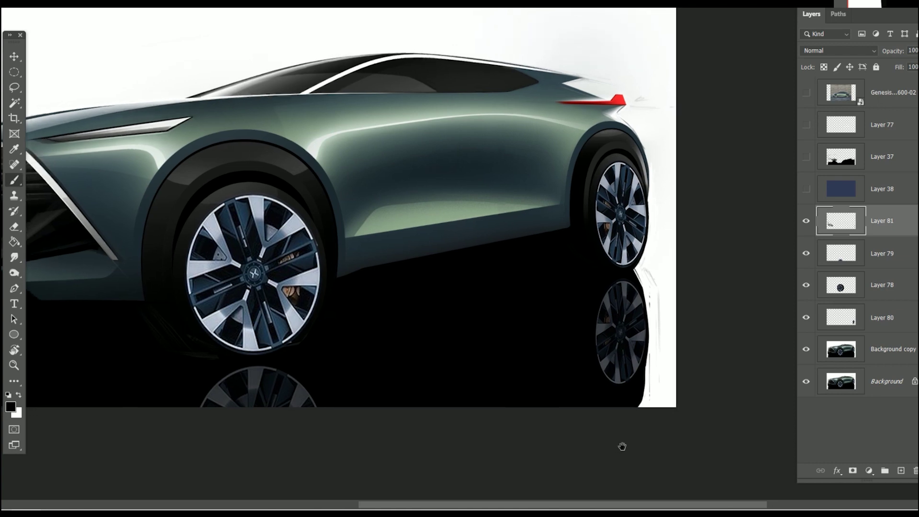
drag(557, 240, 574, 219)
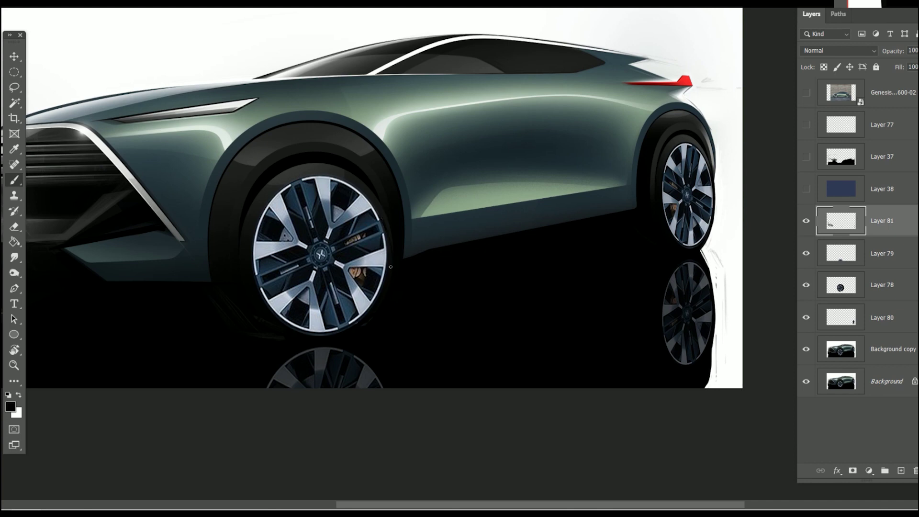
mouse_move(545, 260)
mouse_down()
mouse_move(511, 169)
mouse_move(554, 350)
mouse_up()
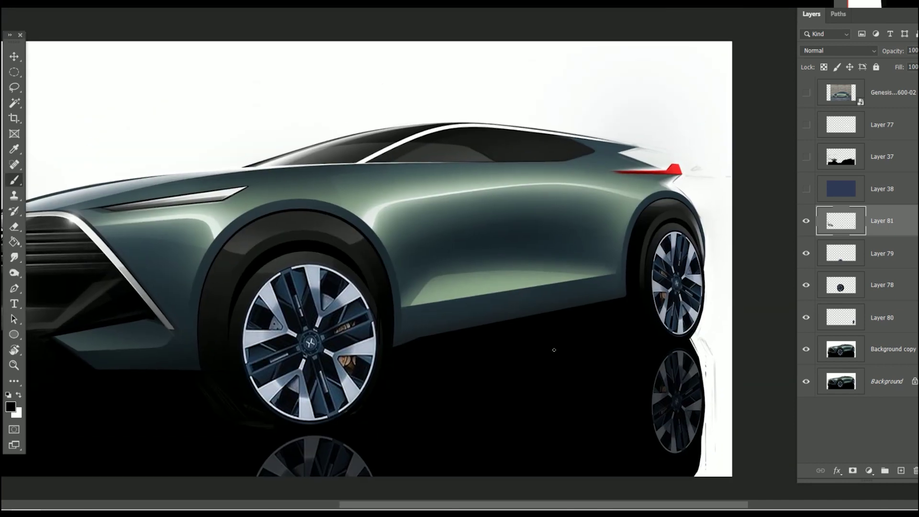
scroll(384, 292, up, 3)
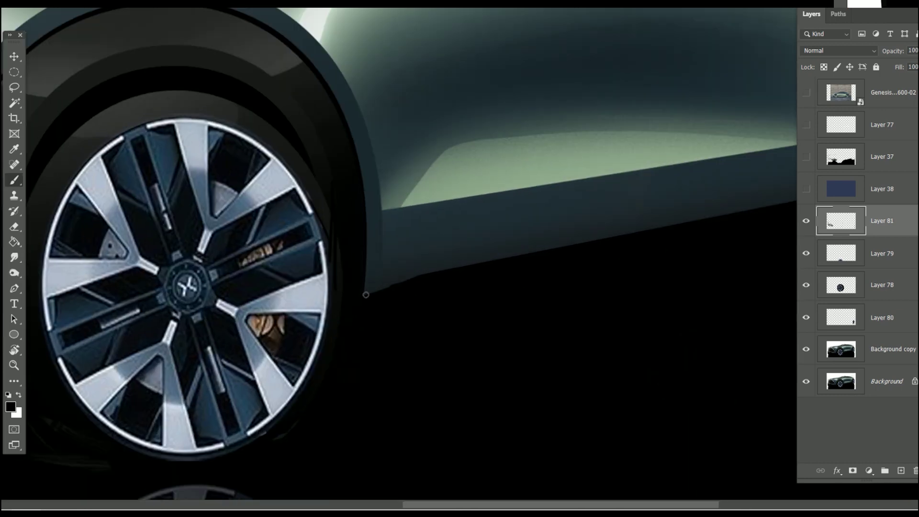
scroll(358, 297, down, 4)
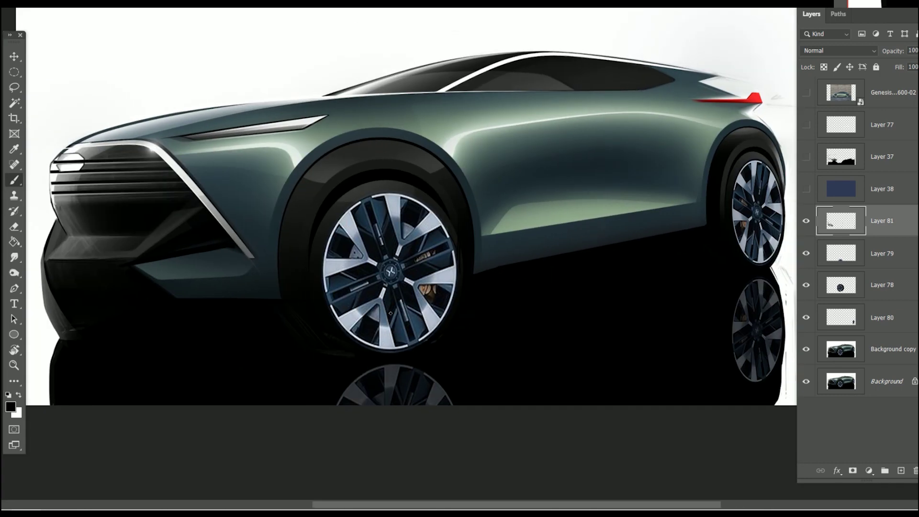
- Step back to compare the earlier portrait version, then return to the current landscape version
key(ctrl+z)
scroll(468, 255, up, 2)
scroll(429, 235, up, 2)
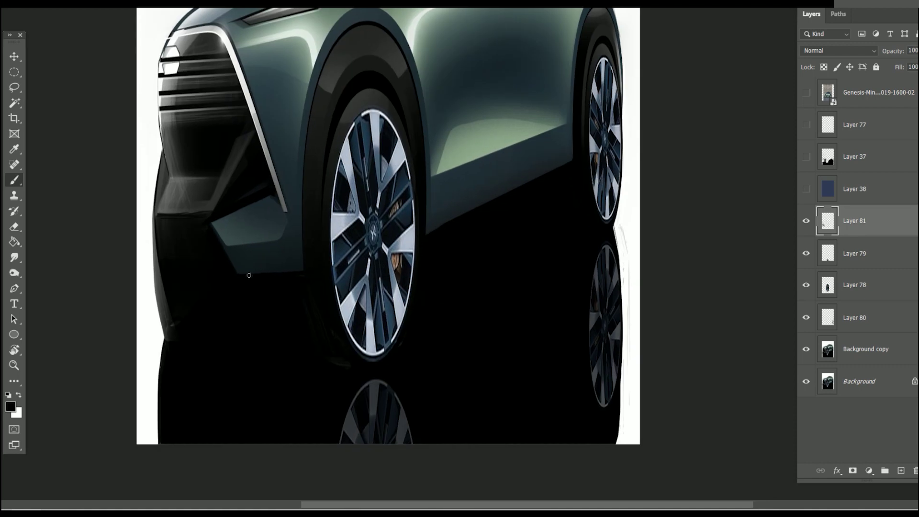
key(ctrl+shift+z)
scroll(476, 404, down, 2)
scroll(359, 385, down, 2)
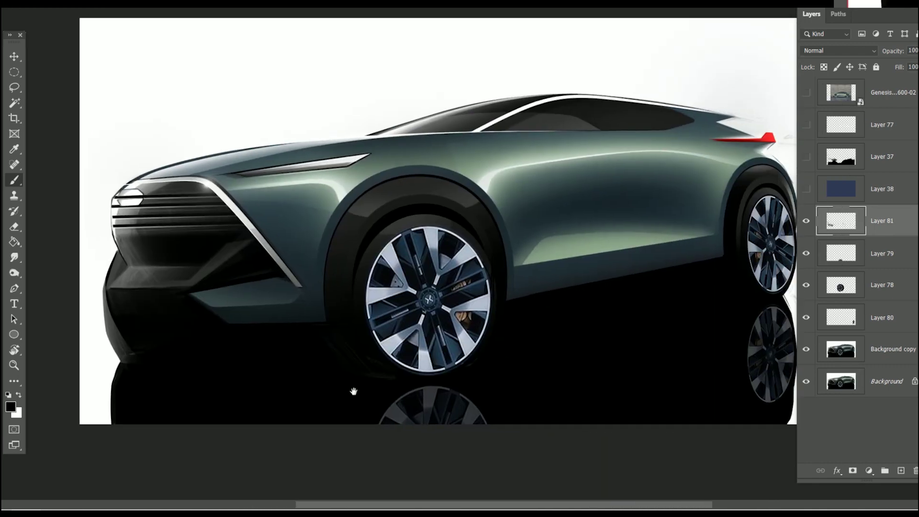
scroll(354, 392, up, 2)
scroll(354, 392, up, 2)
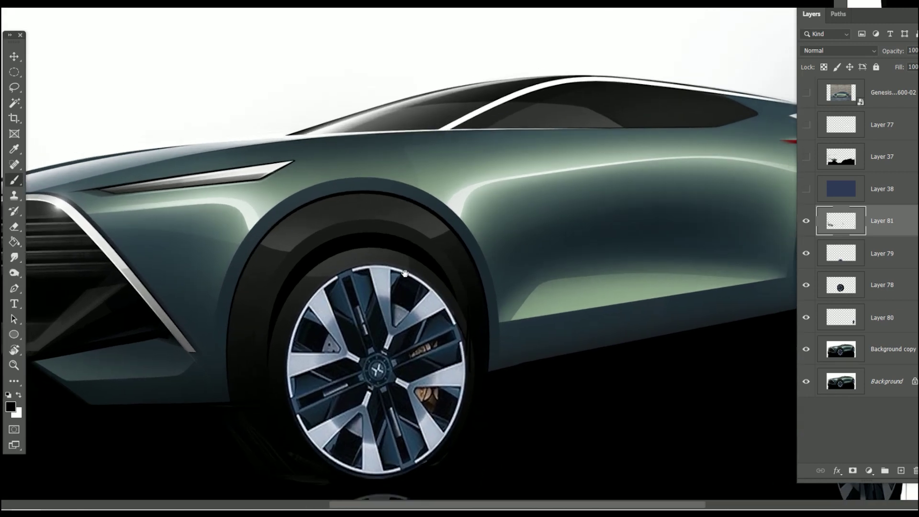
click(839, 14)
- Load Path 1's wheel-arch outline as a selection and add Layer 82
click(861, 46)
click(12, 318)
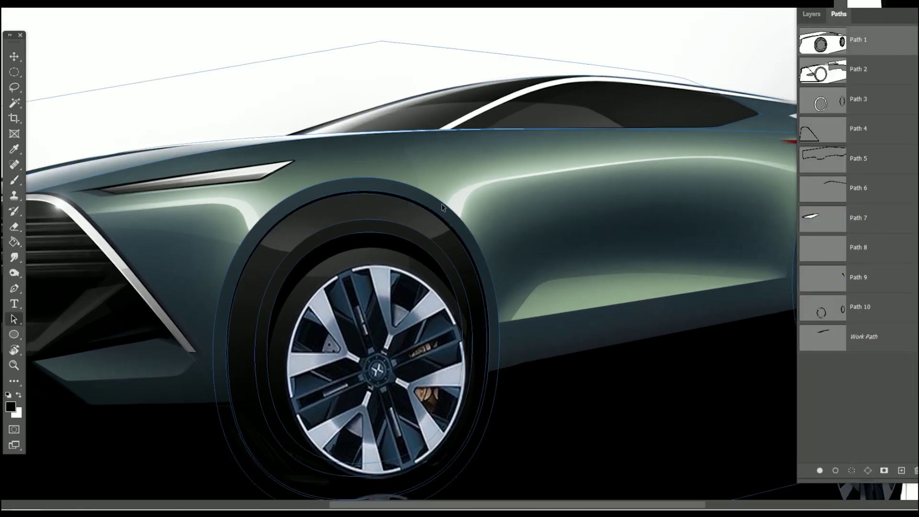
drag(749, 257, 674, 274)
click(852, 471)
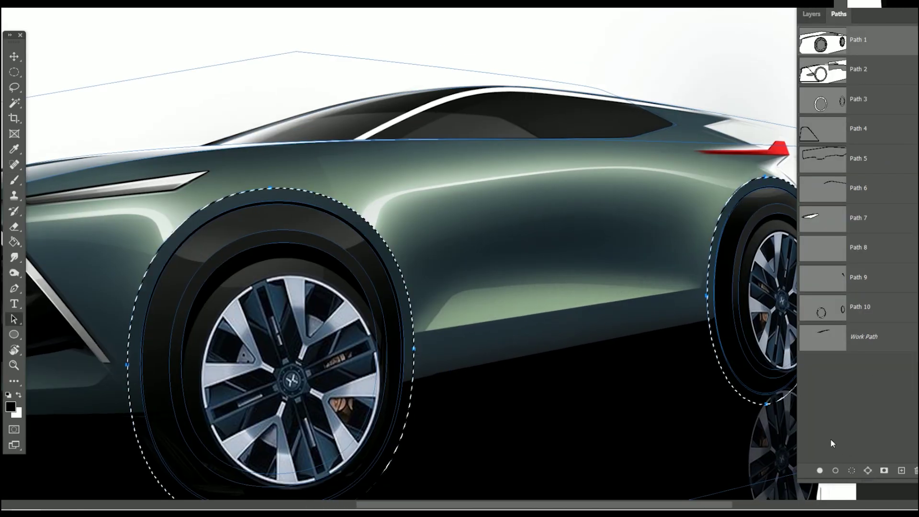
click(812, 14)
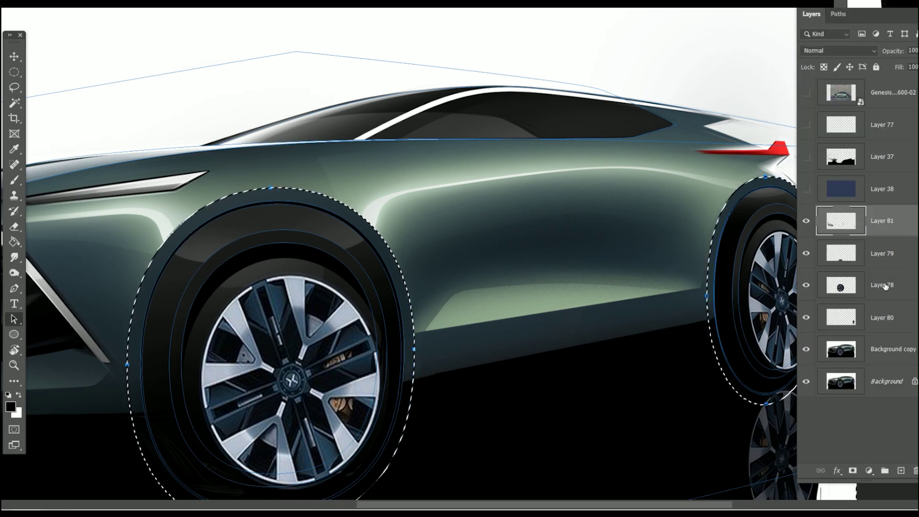
click(882, 349)
- Set up a smaller white brush preset over the front wheel arch
drag(488, 400, 583, 402)
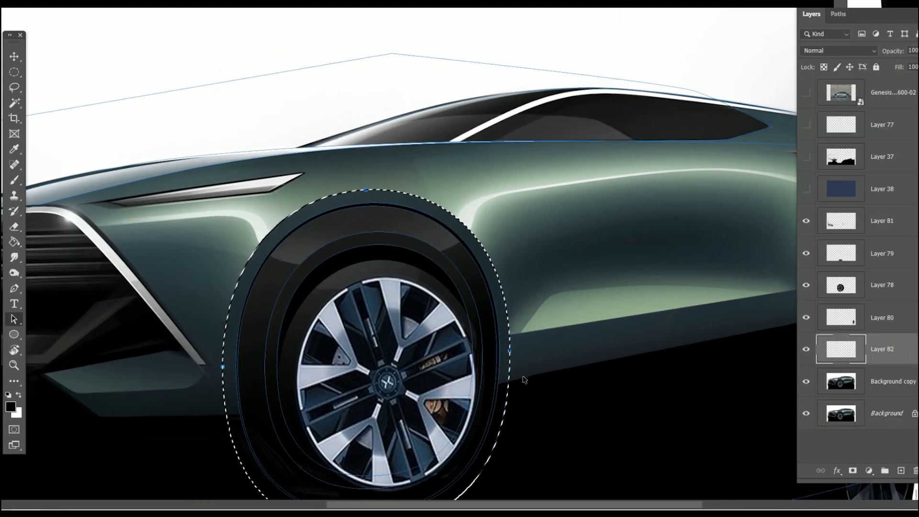
key(b)
key(x)
right_click(181, 393)
double_click(181, 390)
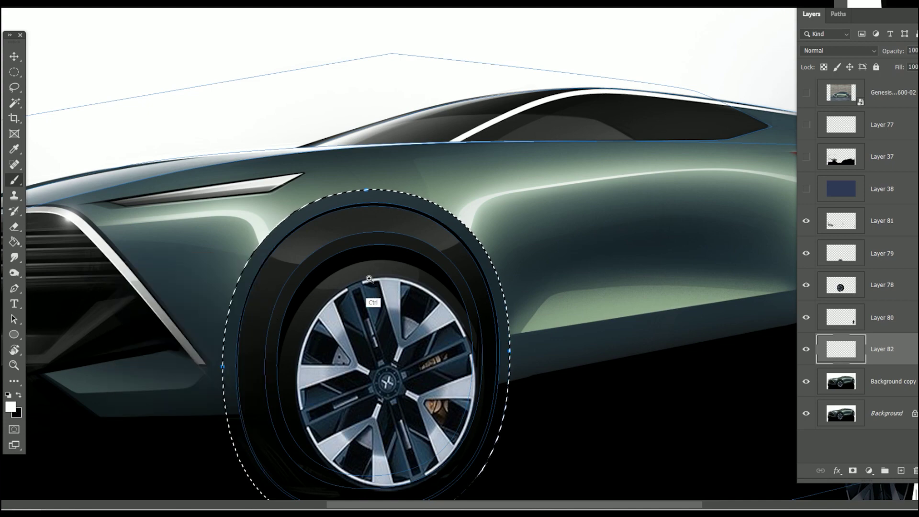
scroll(367, 283, up, 1)
key(bracketleft)
key(bracketleft)
key(bracketleft)
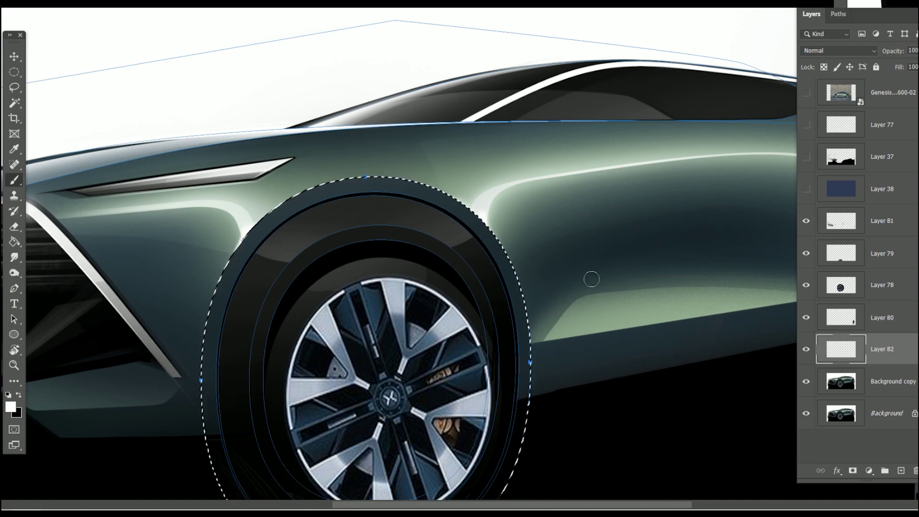
scroll(376, 366, right, 10)
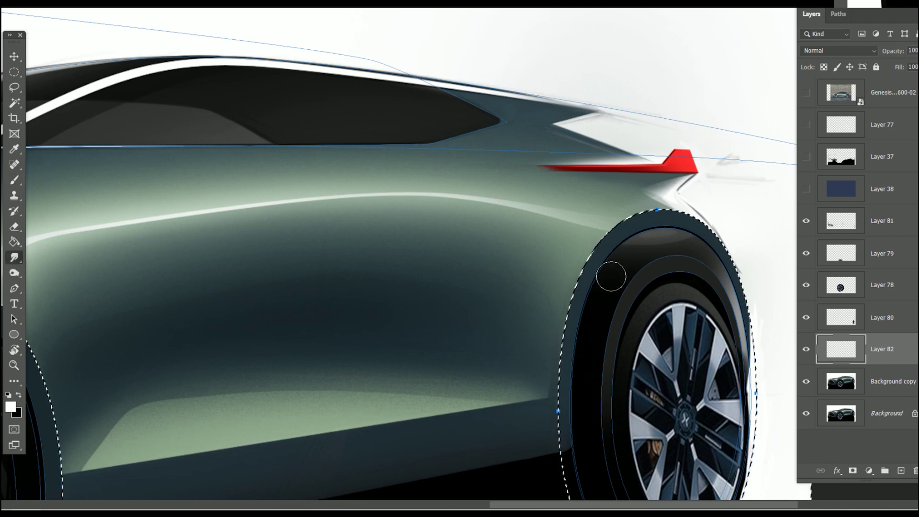
- Smudge the rear arch shading on Background copy, then add Layer 83 with a larger brush
key(r)
key(alt+bracketleft)
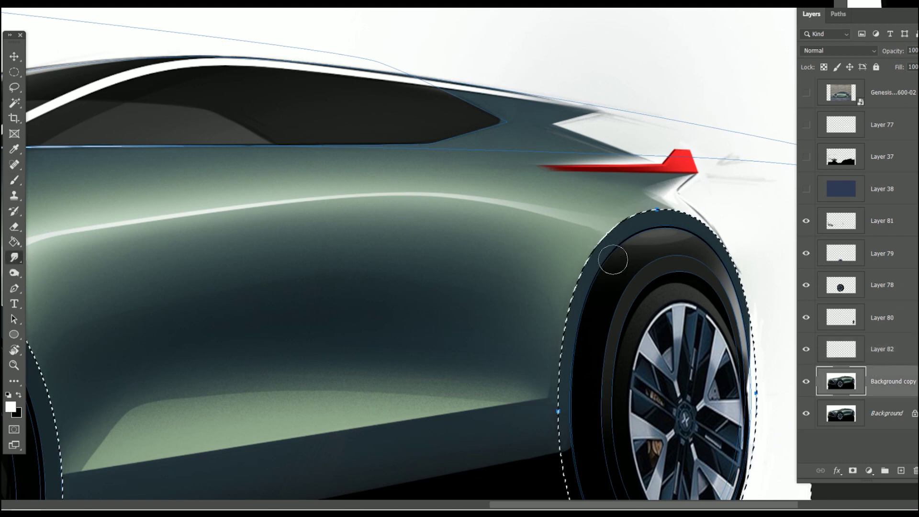
mouse_move(617, 262)
mouse_down()
mouse_move(601, 324)
mouse_move(599, 296)
mouse_move(597, 339)
mouse_move(670, 245)
mouse_move(629, 270)
mouse_up()
key(ctrl+shift+alt+n)
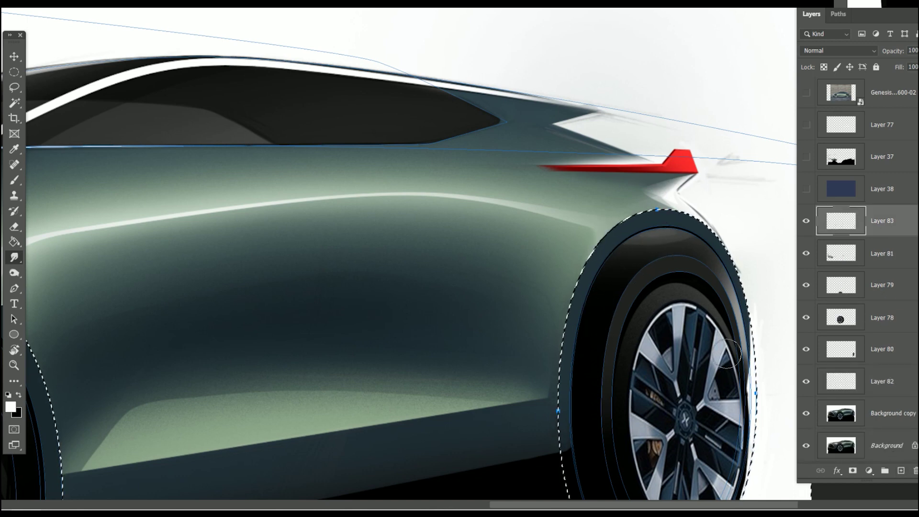
key(b)
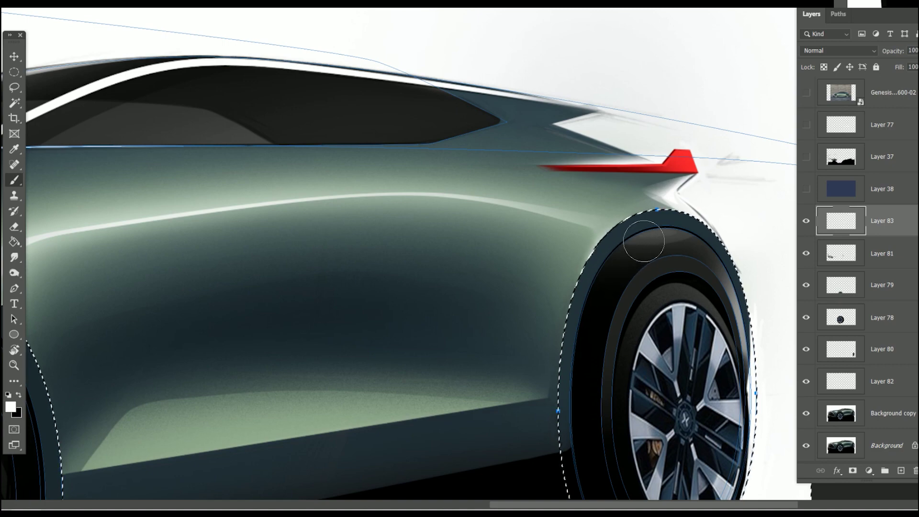
key(bracketright)
scroll(611, 328, down, 5)
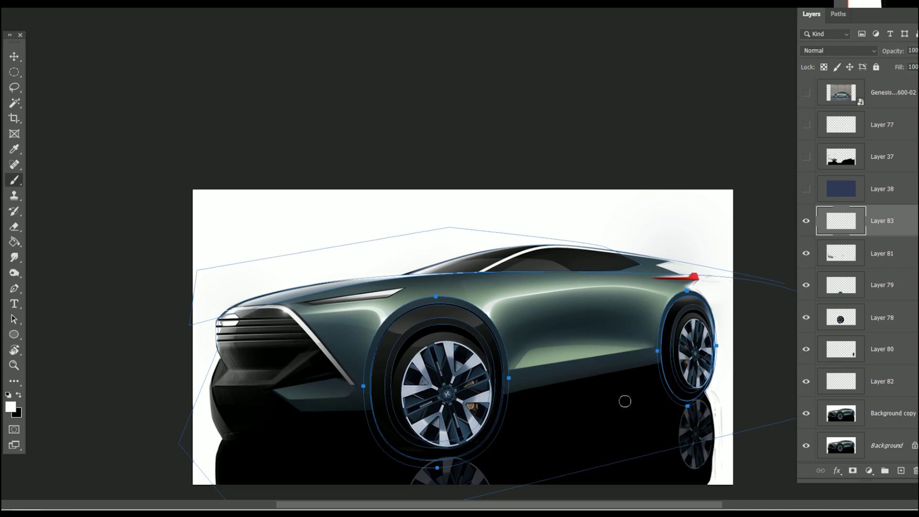
- Hide the path outlines, zoom to the hood, and lasso around the stray marks
click(839, 13)
click(860, 400)
drag(426, 344, 531, 305)
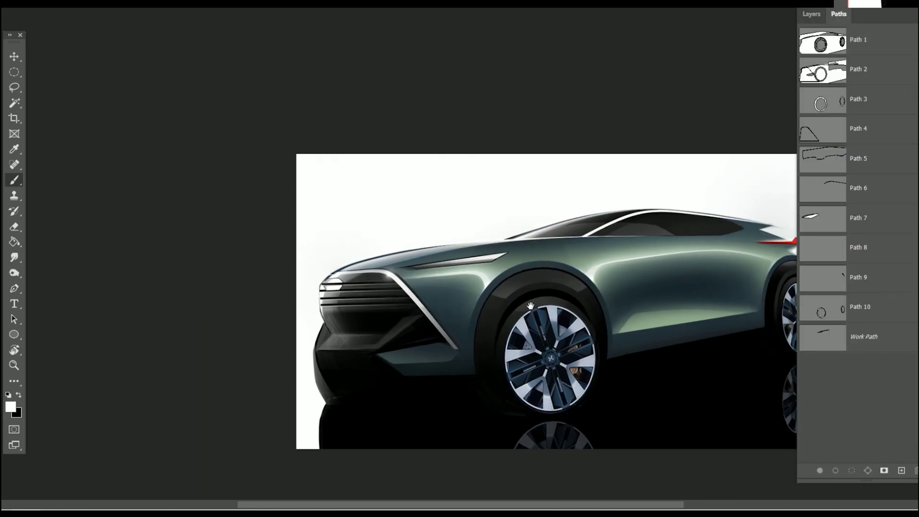
scroll(407, 242, up, 5)
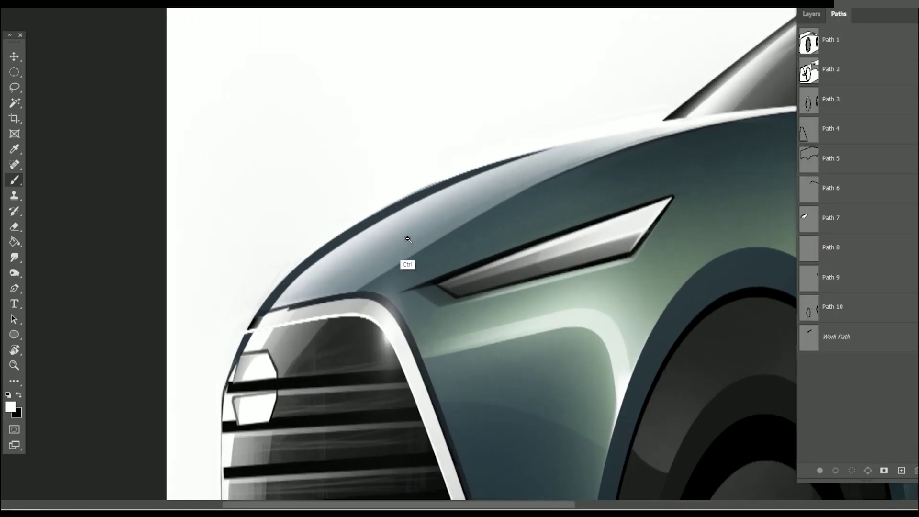
scroll(383, 230, up, 2)
key(l)
drag(378, 223, 357, 245)
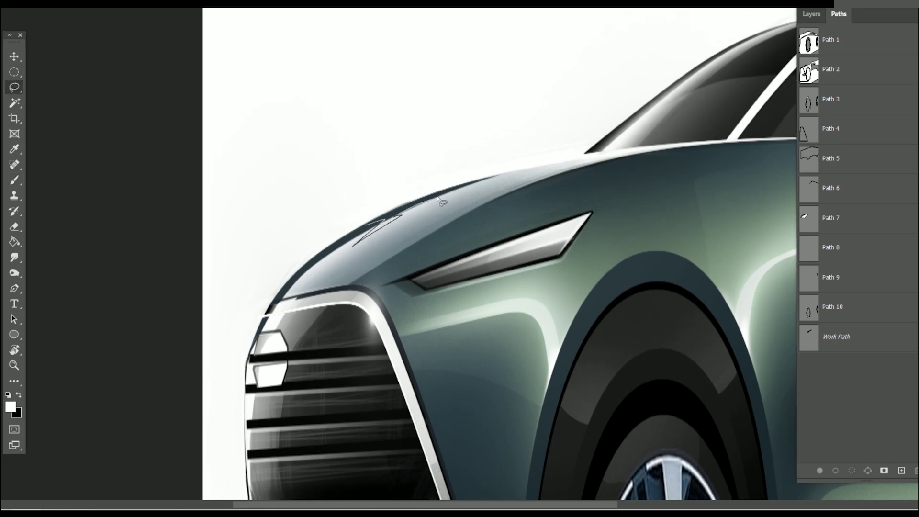
drag(439, 201, 438, 198)
- Paint over the hood marks in sampled dark teal and deselect
key(b)
alt+click(374, 230)
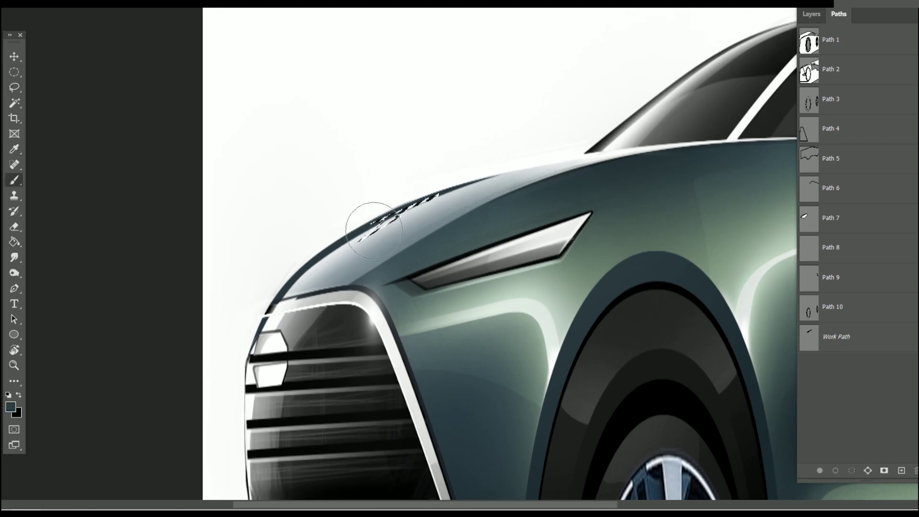
drag(374, 230, 410, 197)
key(ctrl+d)
scroll(508, 256, down, 5)
scroll(591, 261, up, 4)
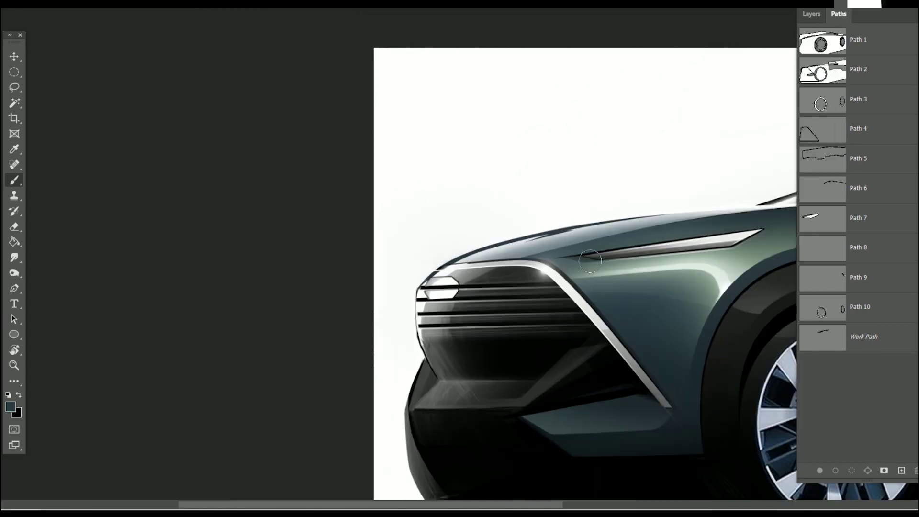
scroll(590, 261, right, 3)
scroll(532, 209, right, 3)
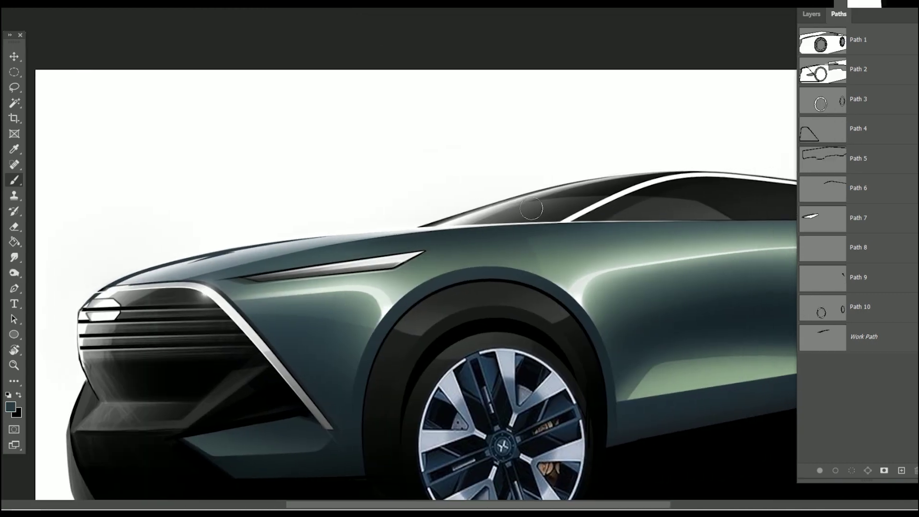
scroll(532, 209, down, 3)
scroll(439, 182, up, 2)
scroll(440, 182, up, 2)
scroll(440, 155, left, 1)
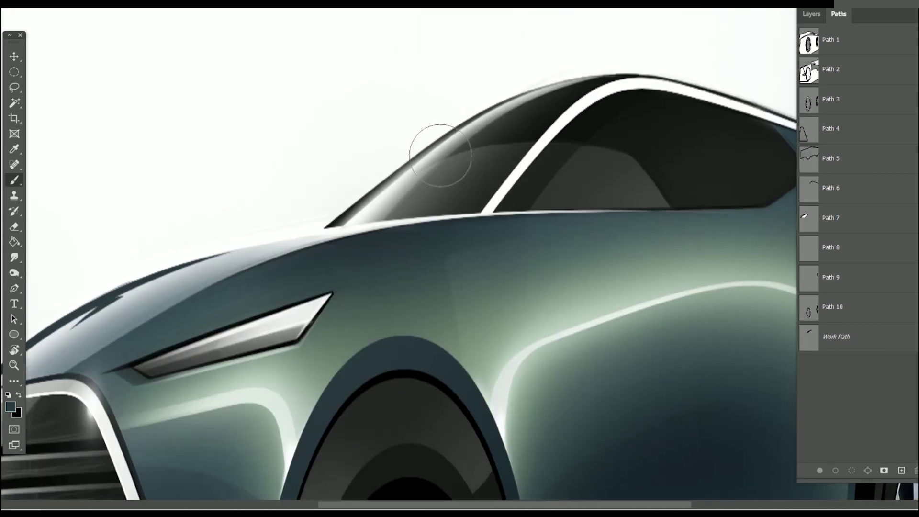
- Review Paths 1, 2, 6 and 7, then reshape the Work Path curve along the A-pillar
click(841, 85)
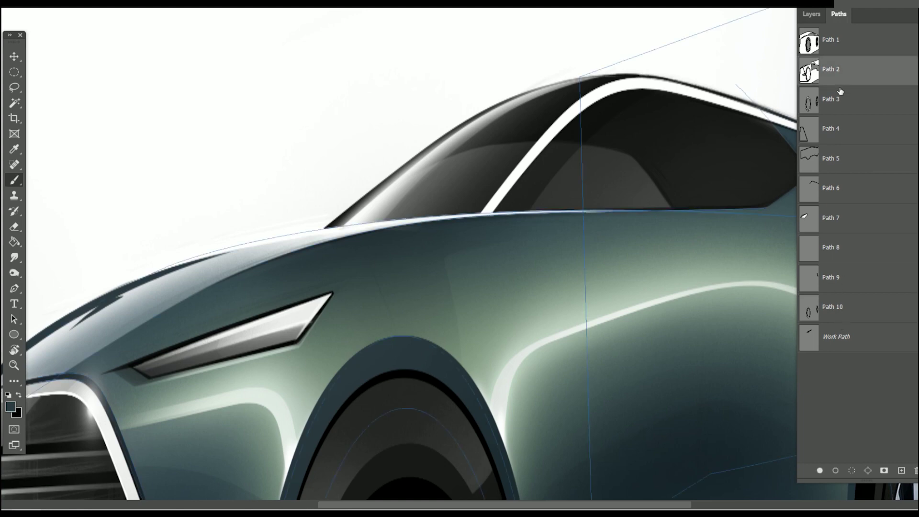
click(847, 47)
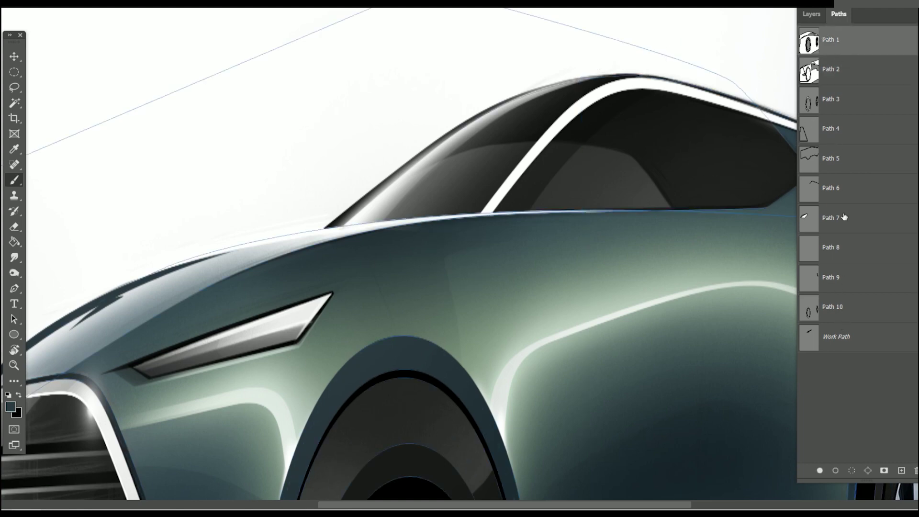
click(825, 222)
click(819, 186)
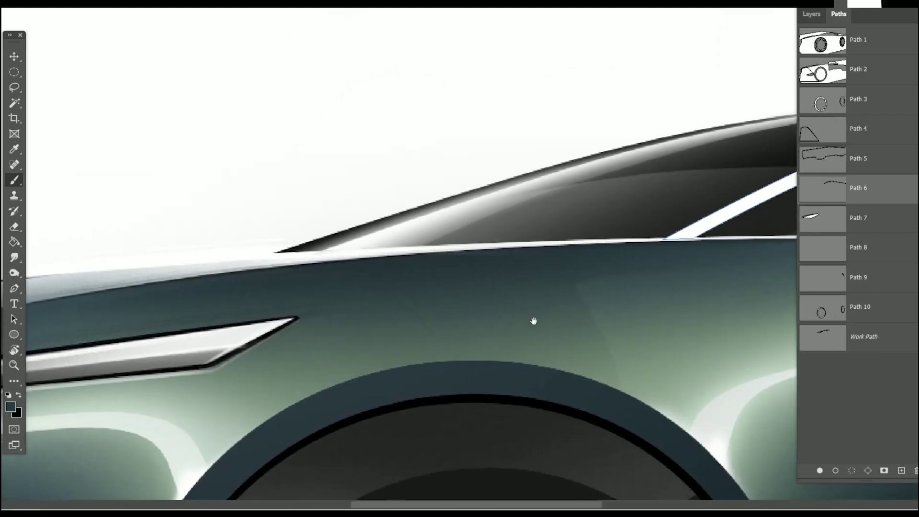
click(858, 335)
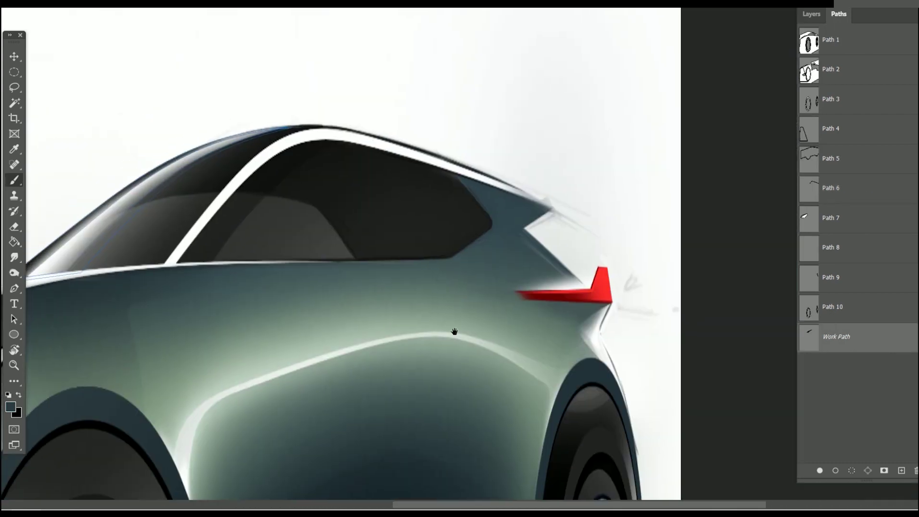
drag(455, 331, 675, 330)
drag(332, 206, 325, 206)
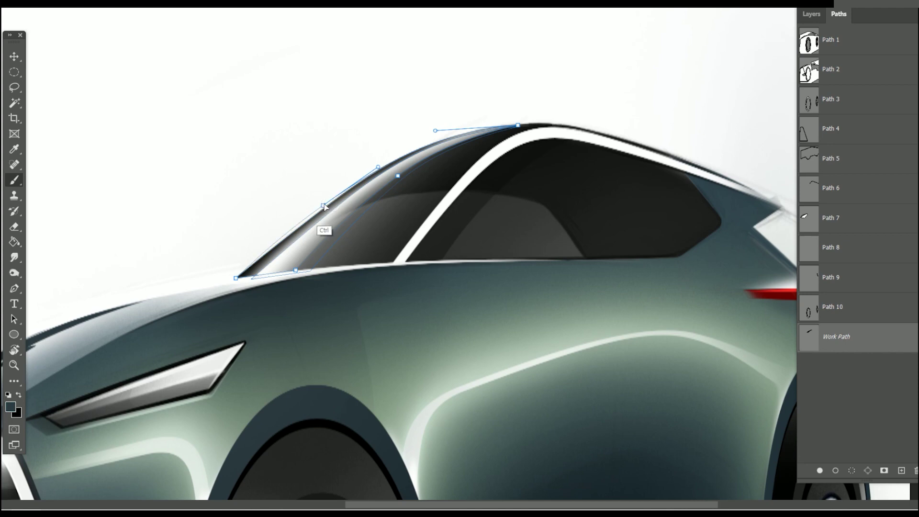
- Load the Work Path as a selection and darken the pillar's upper and inner edges in black
click(852, 470)
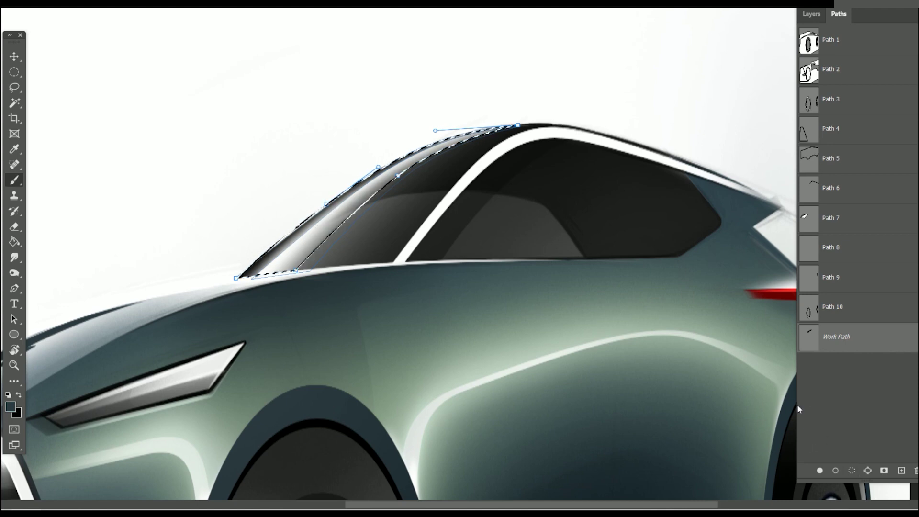
scroll(324, 248, up, 2)
key(x)
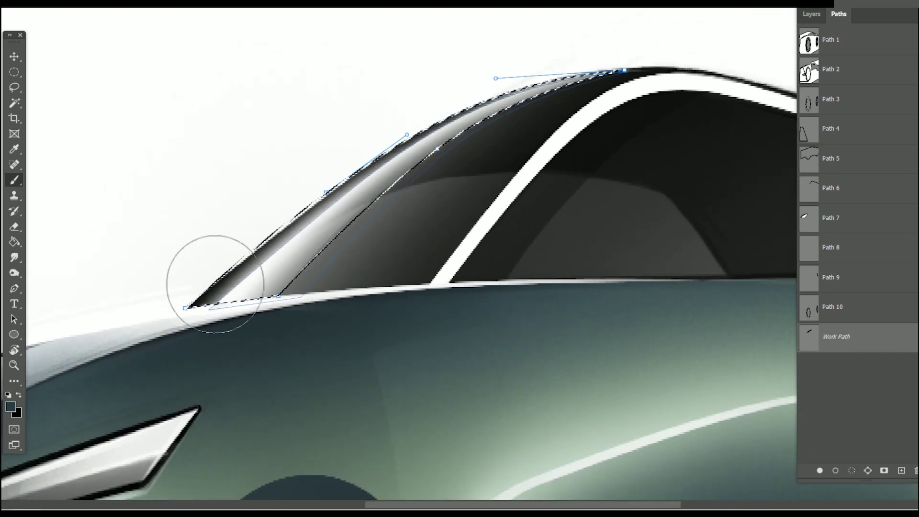
right_click(189, 166)
key(Escape)
drag(489, 213, 494, 207)
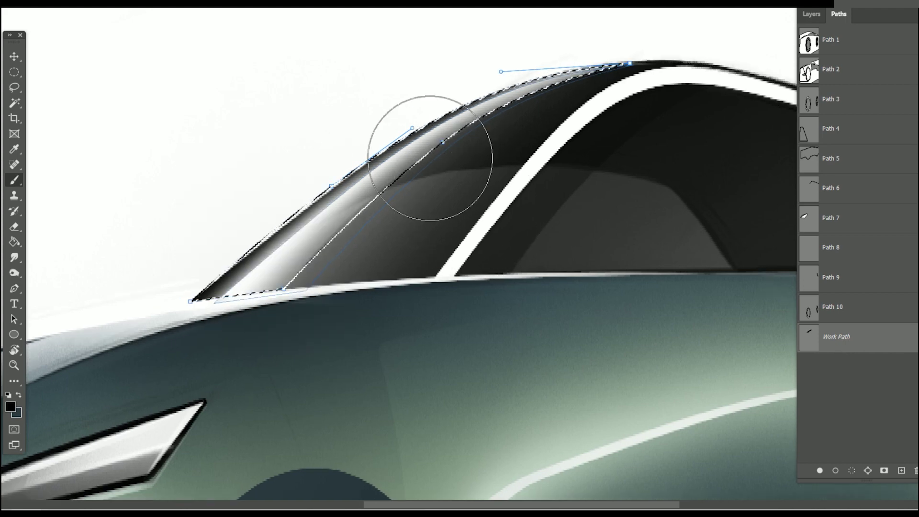
drag(445, 110, 200, 293)
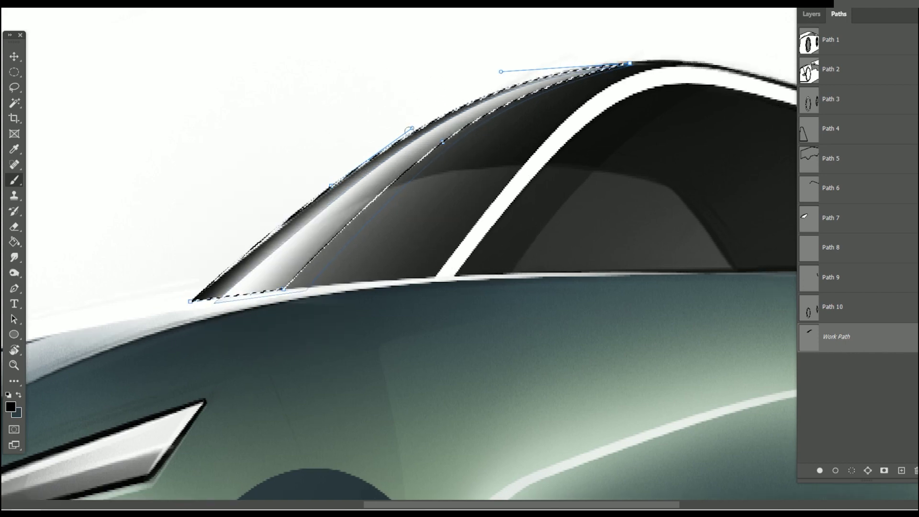
- Deselect, hide the Work Path outline and zoom out to see the car front
key(ctrl+d)
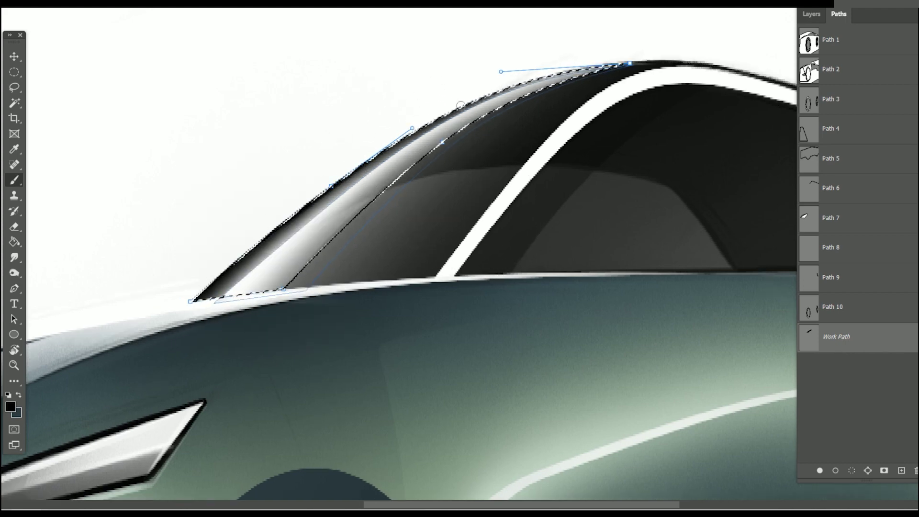
key(ctrl+minus)
click(846, 408)
key(ctrl+minus)
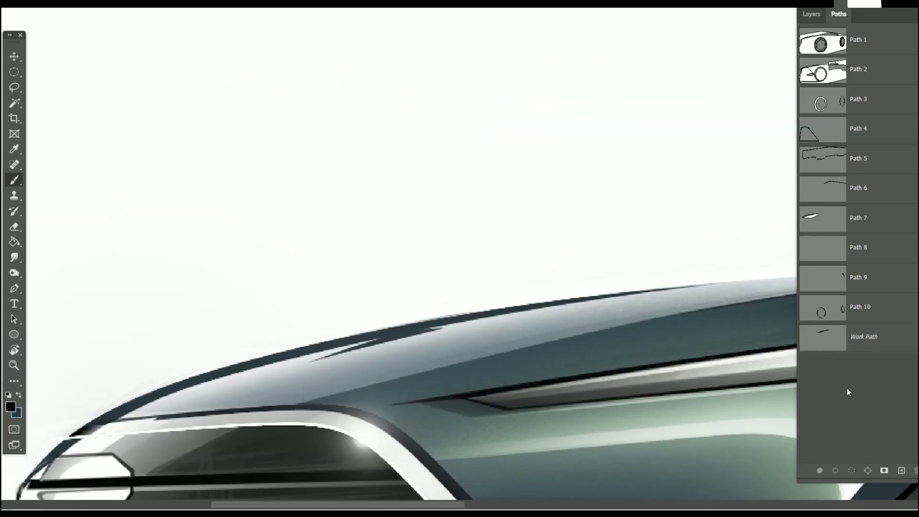
key(ctrl+minus)
key(ctrl+minus)
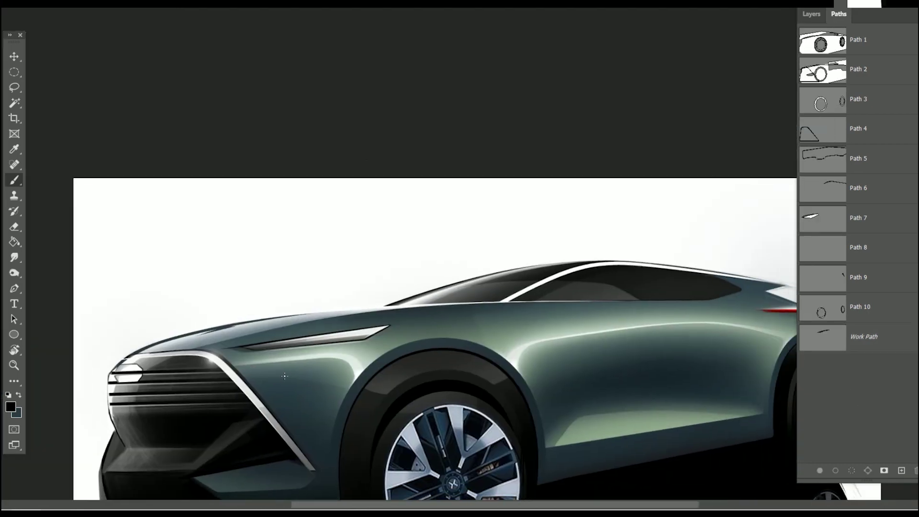
- Sample the dark teal near the grille, then the body's light green as paint colour
key(F7)
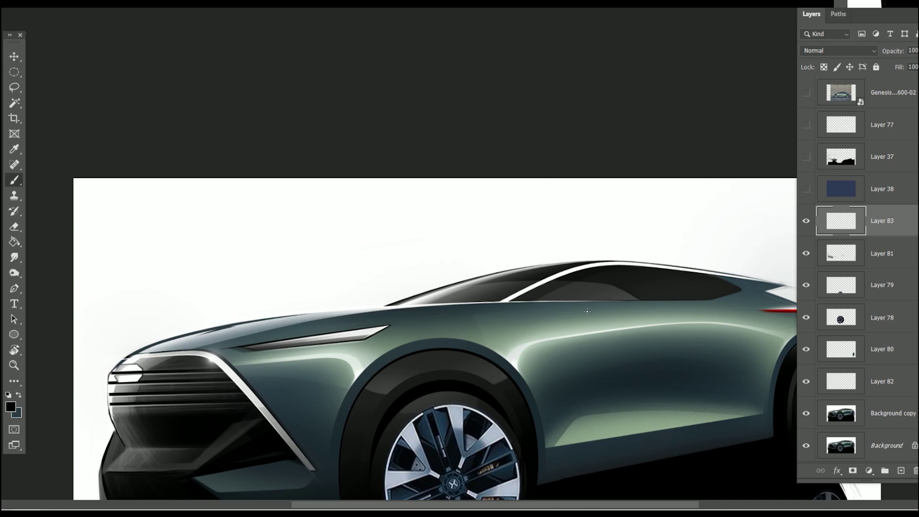
scroll(135, 379, up, 3)
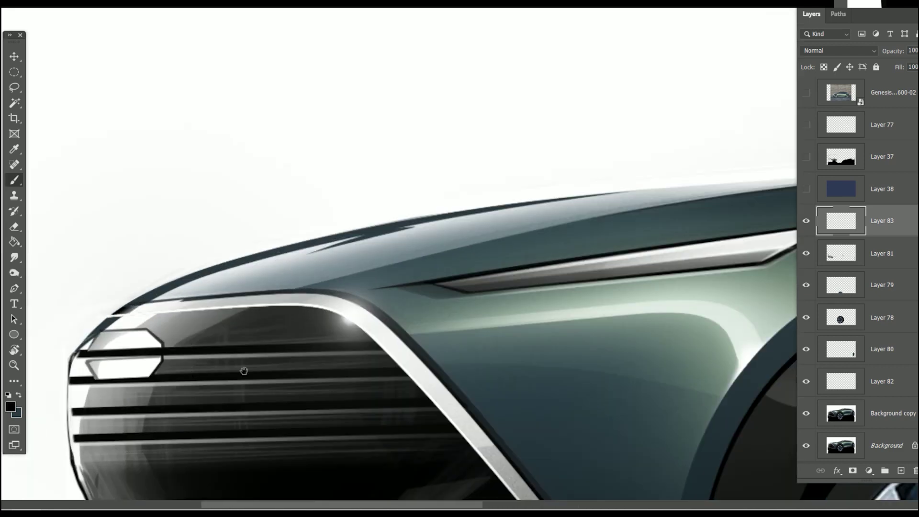
scroll(242, 372, up, 2)
alt+click(296, 274)
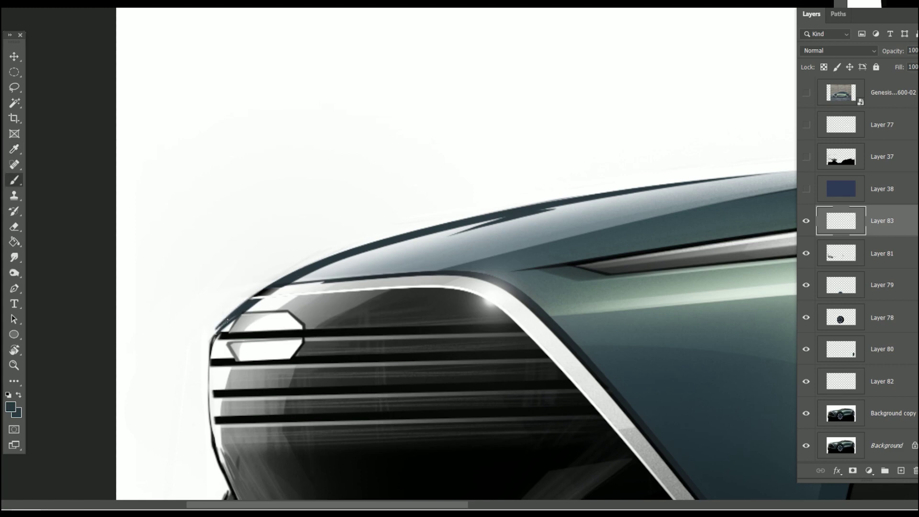
scroll(257, 393, down, 2)
scroll(249, 389, down, 2)
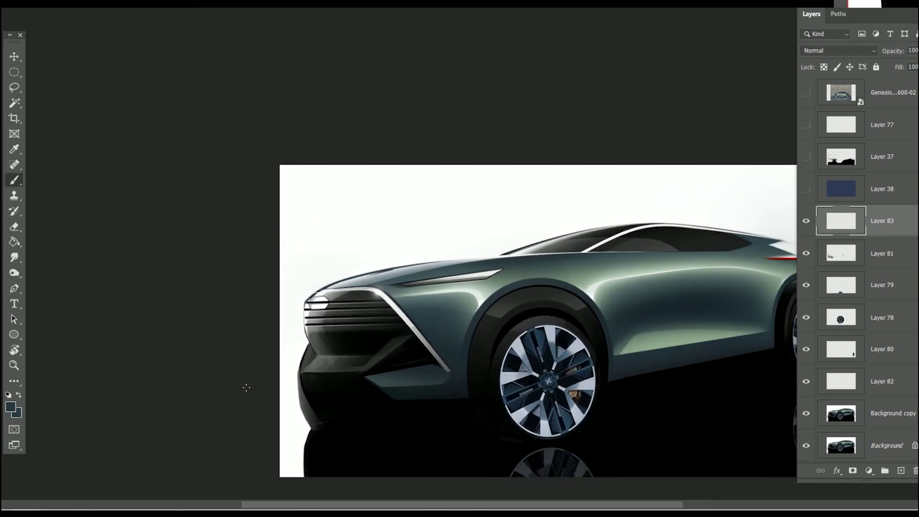
scroll(302, 306, up, 2)
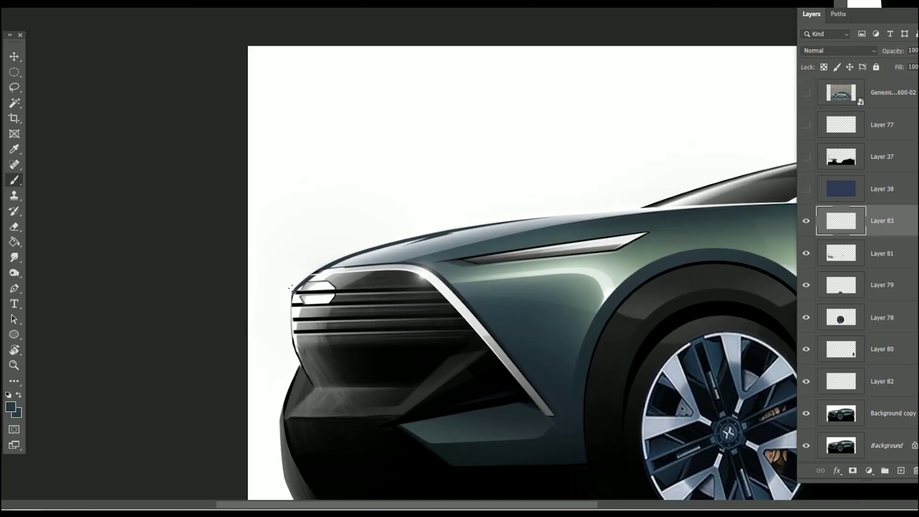
scroll(336, 398, right, 5)
scroll(335, 398, down, 2)
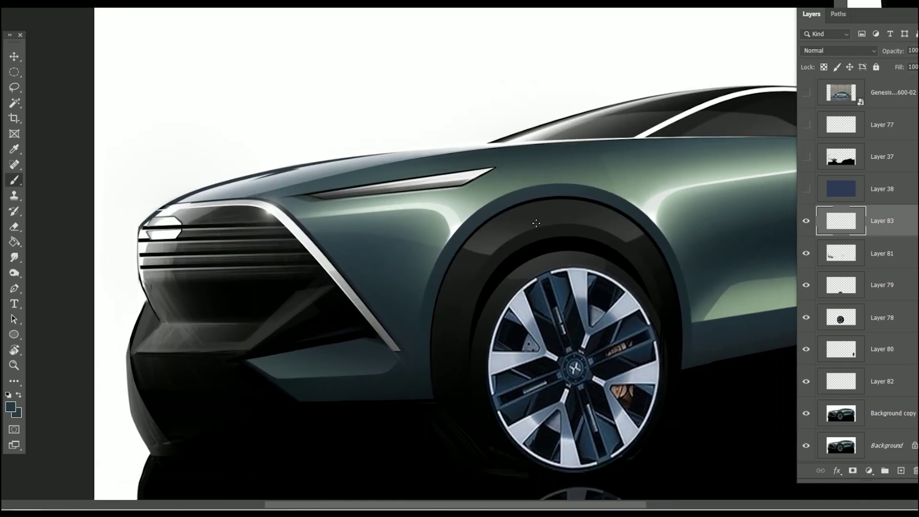
alt+click(743, 298)
- Pan to the car's side and rear and display Path 1's outline
scroll(324, 369, down, 5)
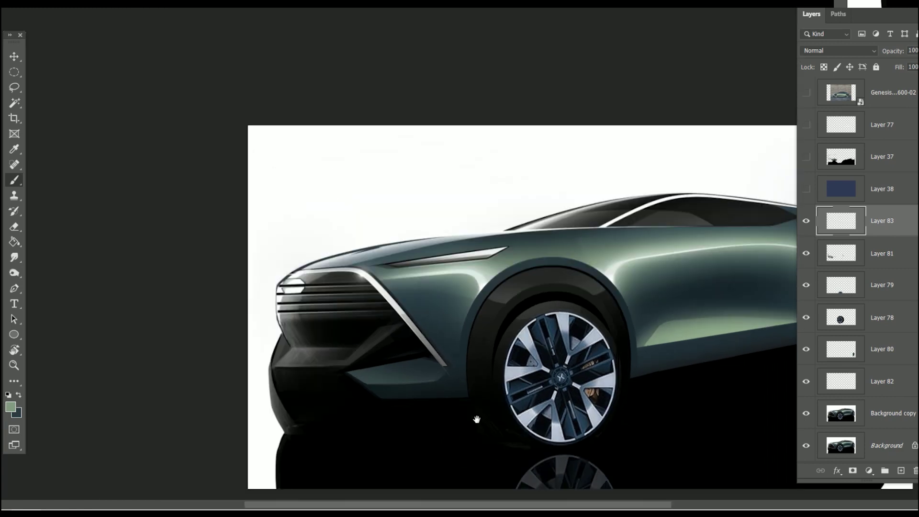
drag(477, 419, 316, 432)
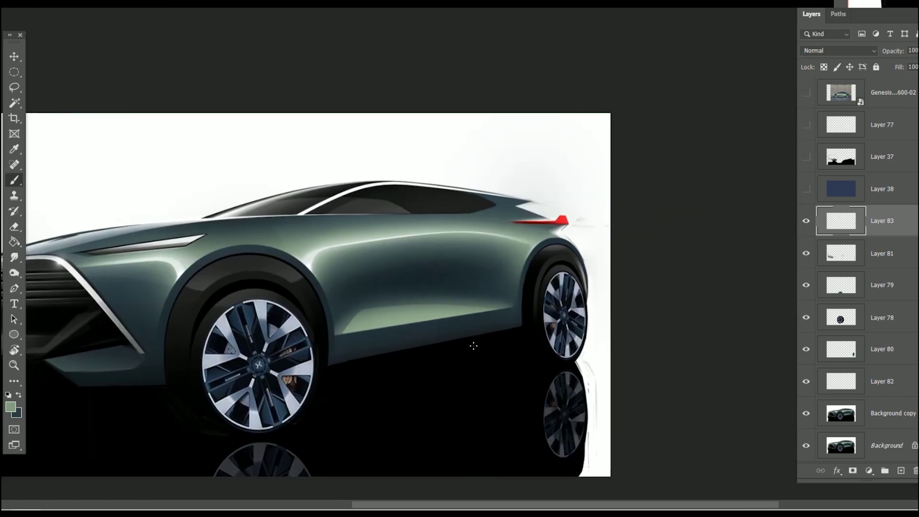
click(839, 14)
click(858, 39)
- Load Path 1 as a selection, zoom onto the front fender, and set white as paint colour
scroll(431, 288, left, 5)
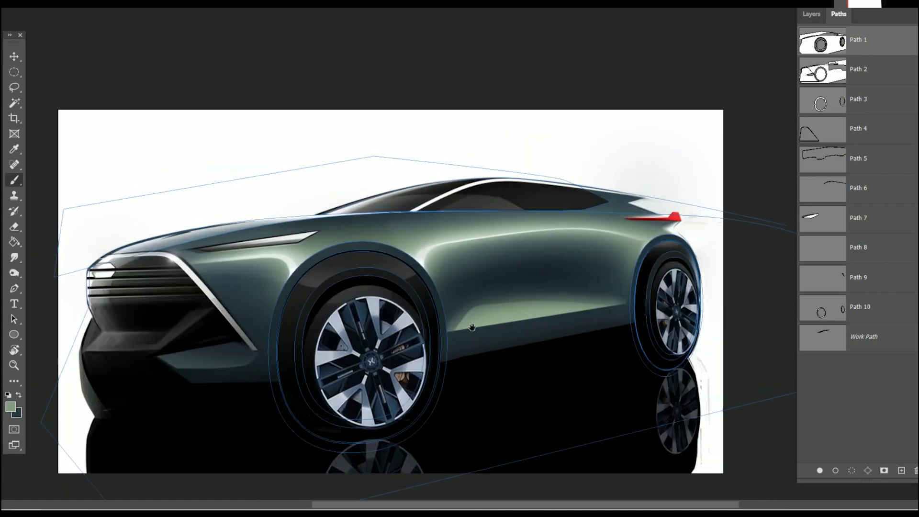
click(15, 319)
click(852, 471)
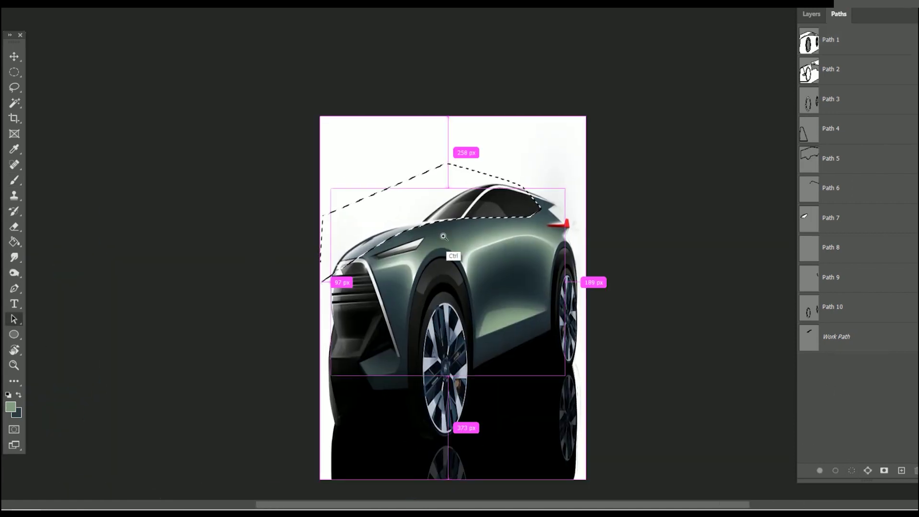
ctrl+click(444, 236)
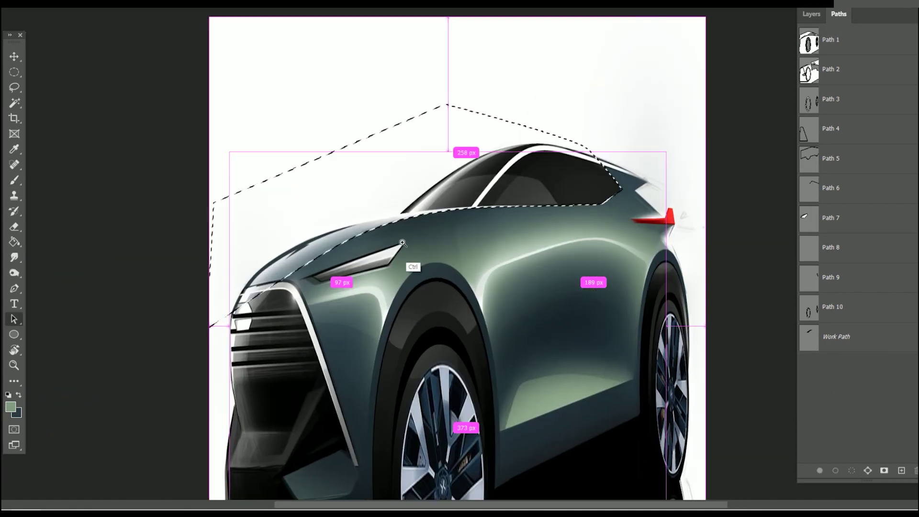
ctrl+click(417, 236)
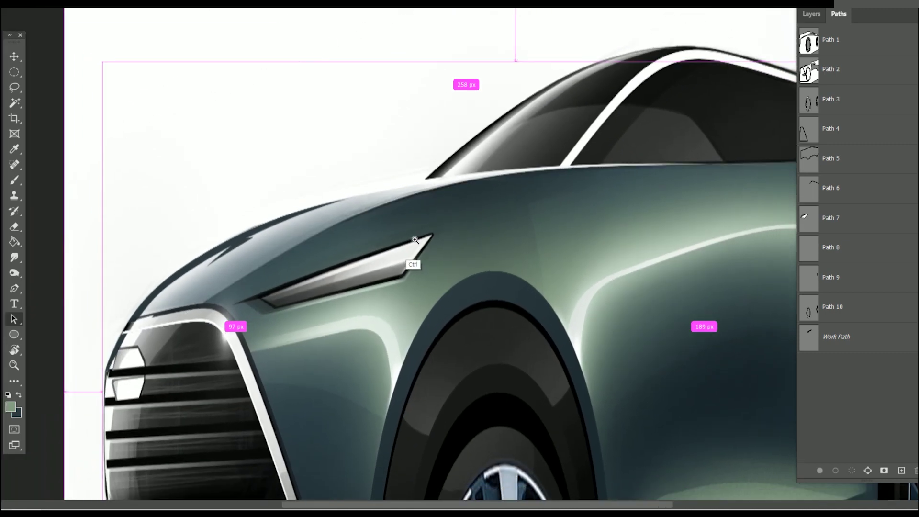
key(b)
right_click(249, 205)
key(Escape)
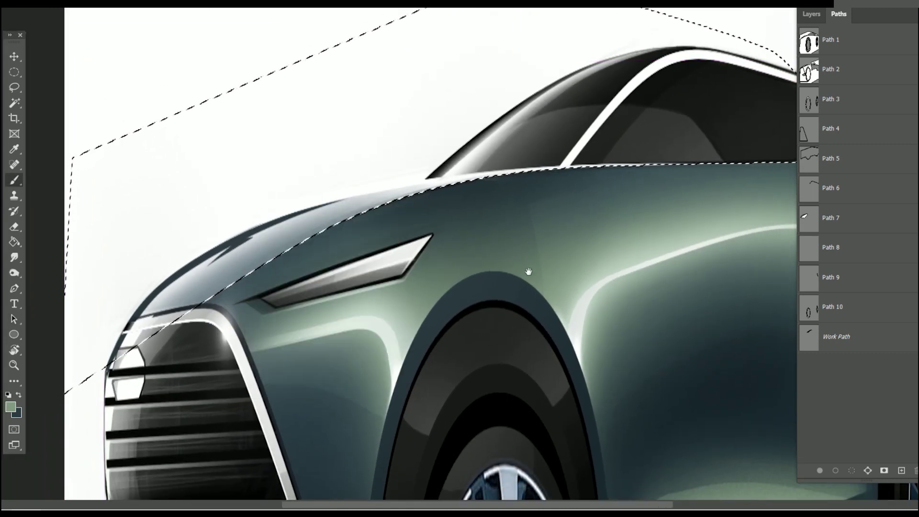
click(10, 407)
click(308, 154)
click(611, 129)
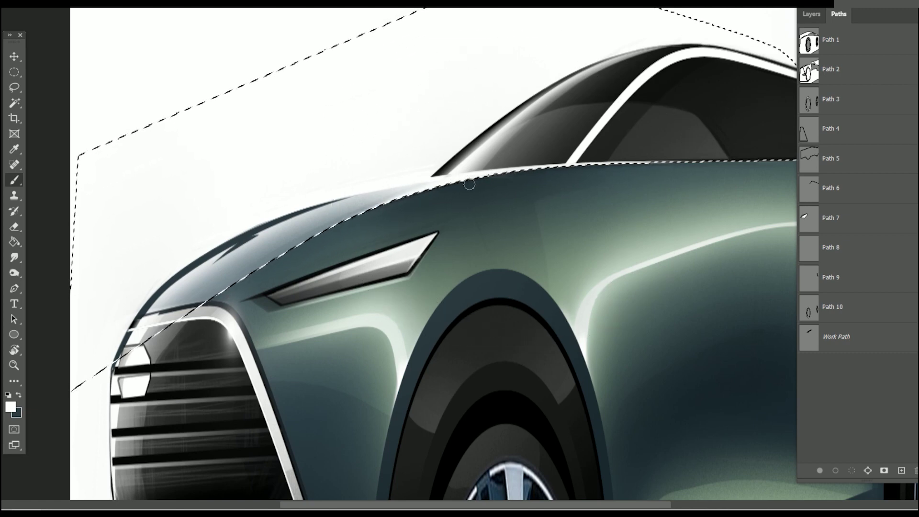
- Brighten the fender edge with a white stroke, deselect, and fit the whole car in view
drag(325, 239, 454, 185)
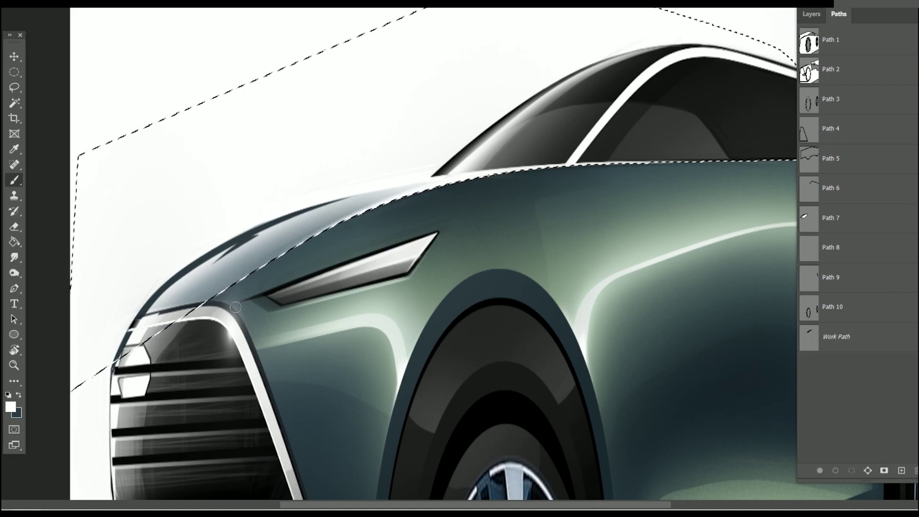
key(ctrl+d)
key(ctrl+0)
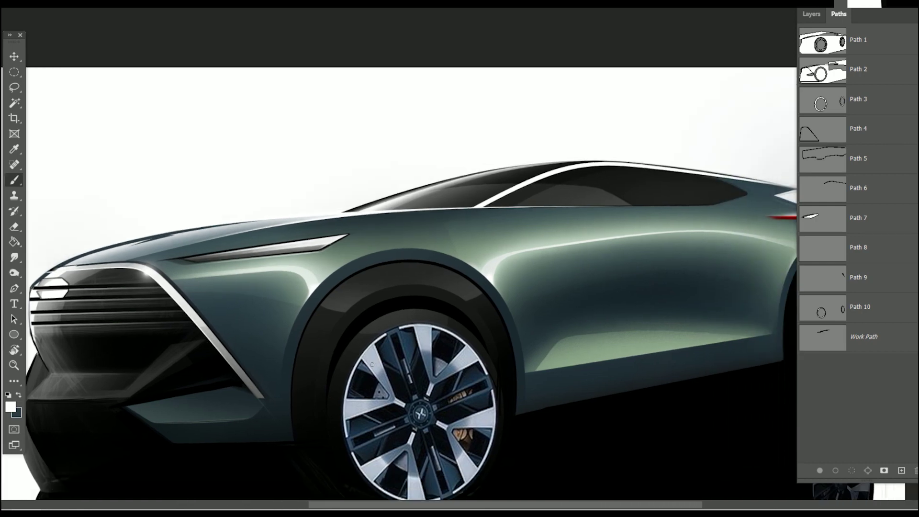
drag(641, 372, 489, 392)
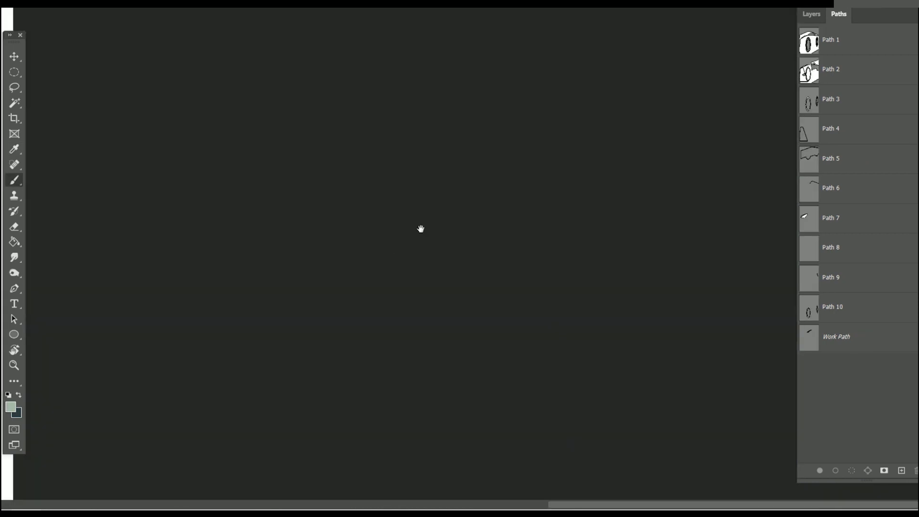
drag(420, 229, 697, 296)
scroll(517, 268, up, 3)
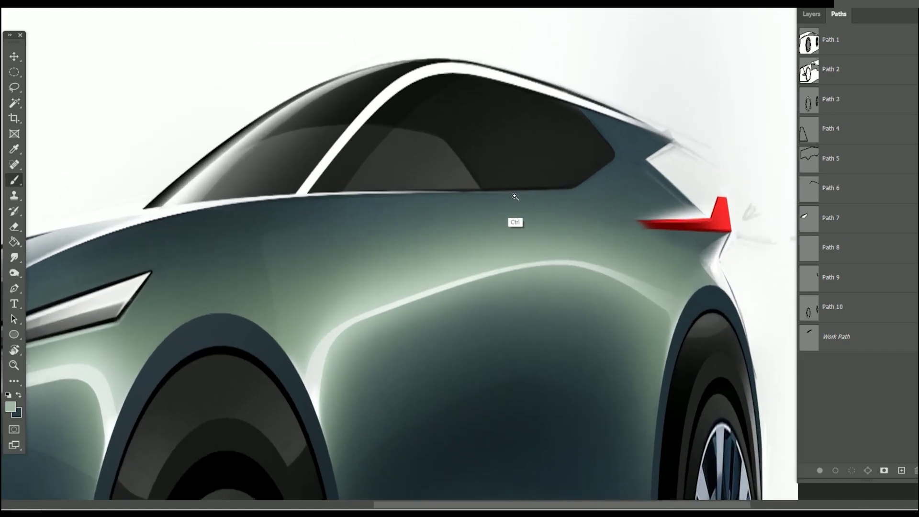
- Add a thin fine-tip highlight along the lower window edge
right_click(318, 185)
key(Escape)
key(bracketleft)
key(bracketleft)
key(bracketleft)
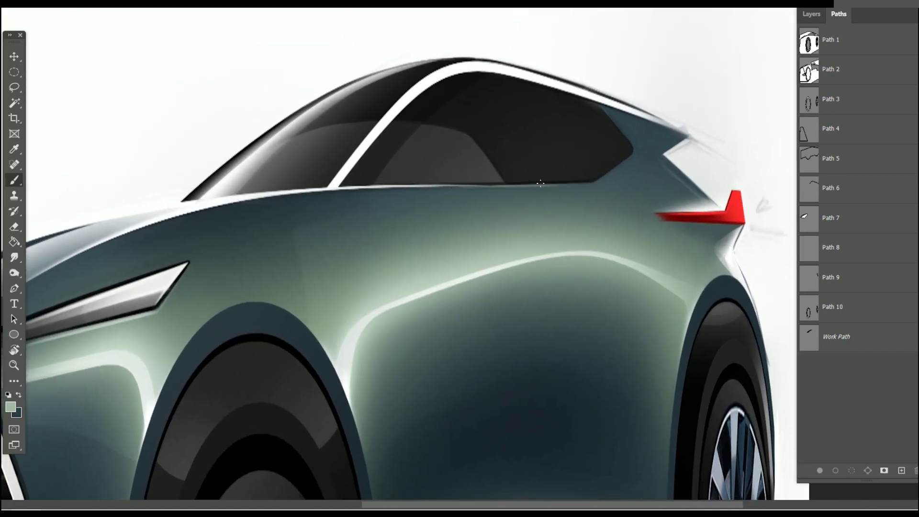
drag(487, 184, 527, 184)
drag(620, 155, 622, 288)
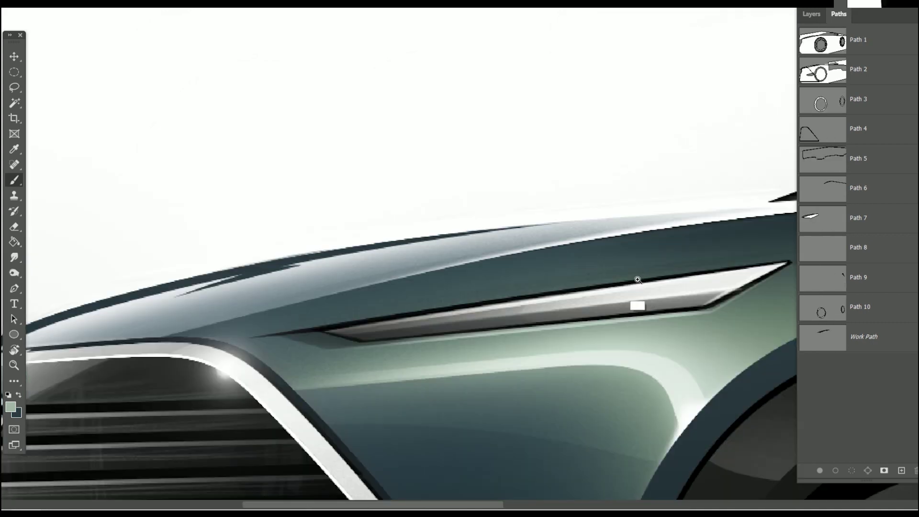
scroll(623, 288, down, 5)
mouse_move(503, 336)
mouse_down()
mouse_move(383, 335)
mouse_move(625, 212)
mouse_up()
scroll(416, 319, up, 5)
- Pan to the car's rear side near the back wheel and switch to the Polygonal Lasso
scroll(411, 297, down, 5)
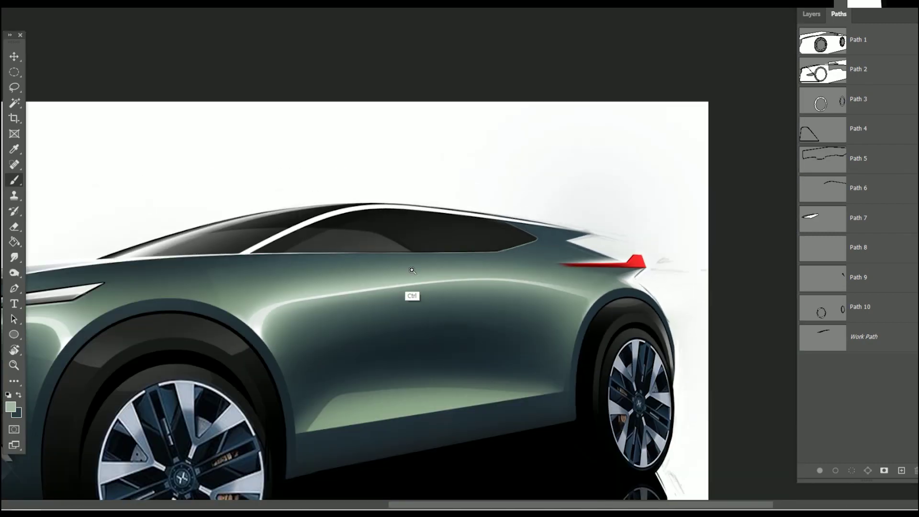
scroll(424, 294, up, 1)
scroll(407, 273, down, 1)
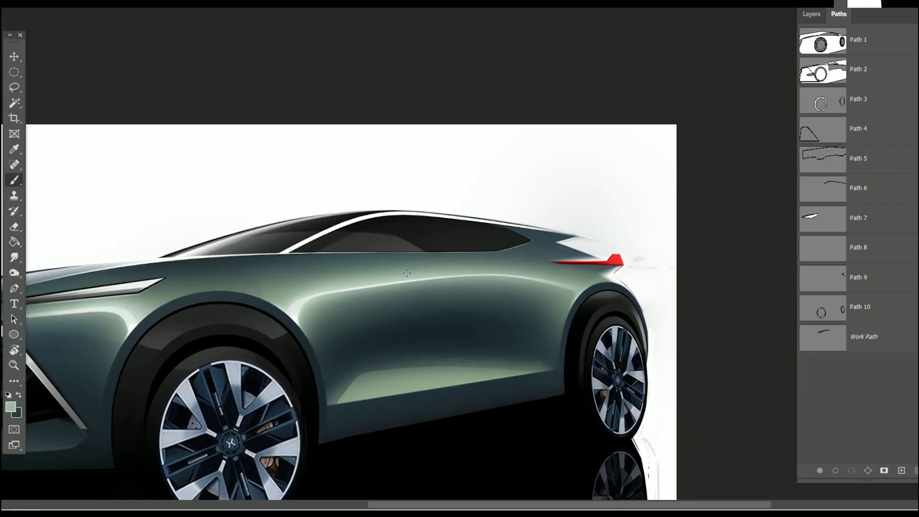
drag(432, 403, 501, 396)
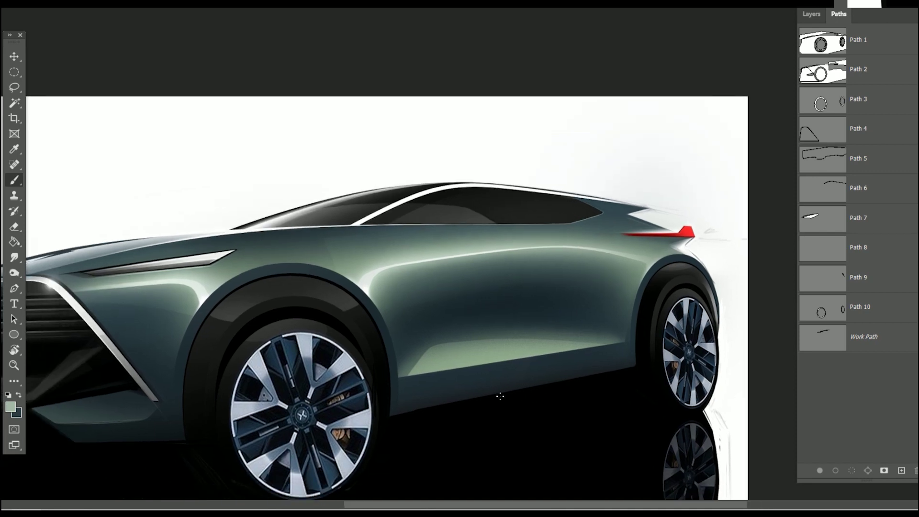
drag(13, 87, 57, 98)
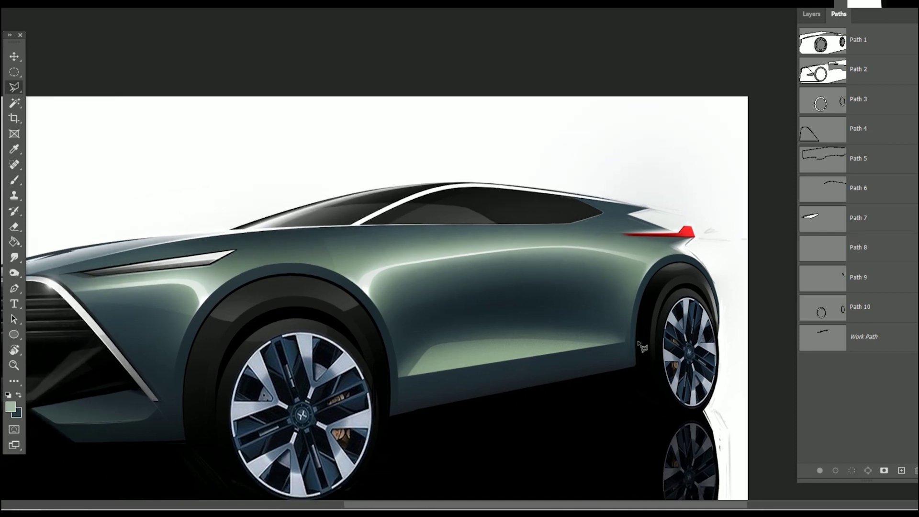
- Outline the side sill with the Polygonal Lasso and fill it with black
click(639, 343)
click(390, 383)
click(639, 343)
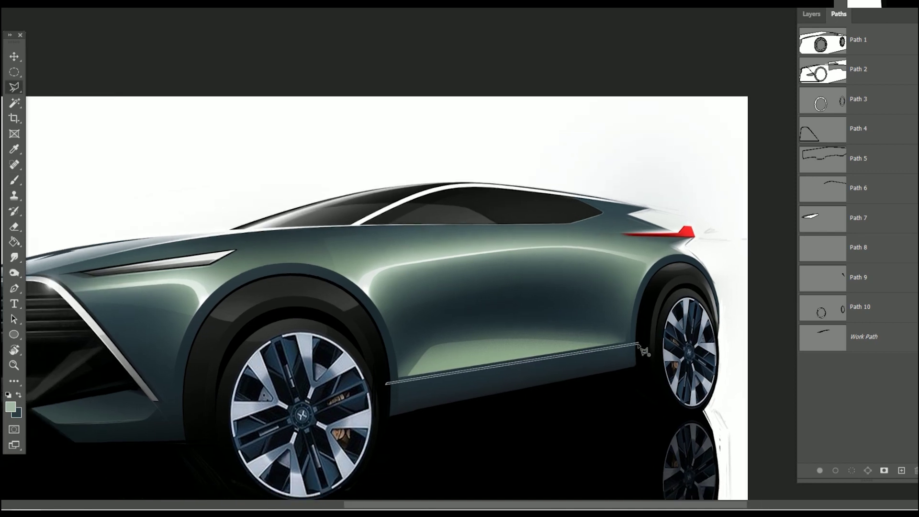
key(x)
click(10, 407)
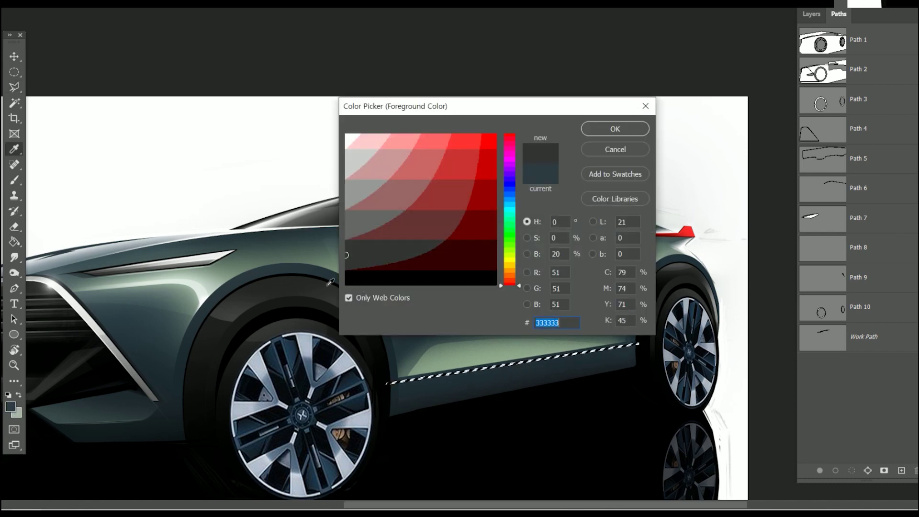
click(616, 129)
key(b)
right_click(289, 269)
key(Escape)
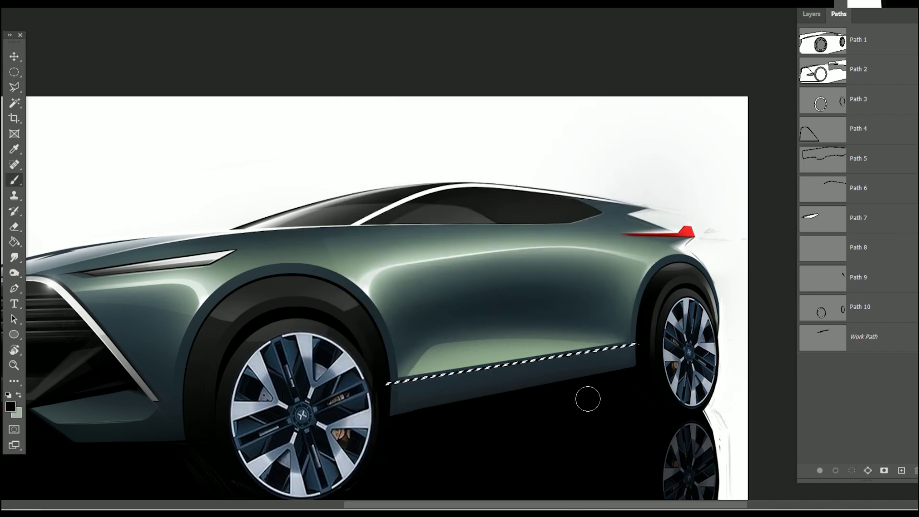
- Zoom in and select a thin strip along the sill line
scroll(592, 364, up, 2)
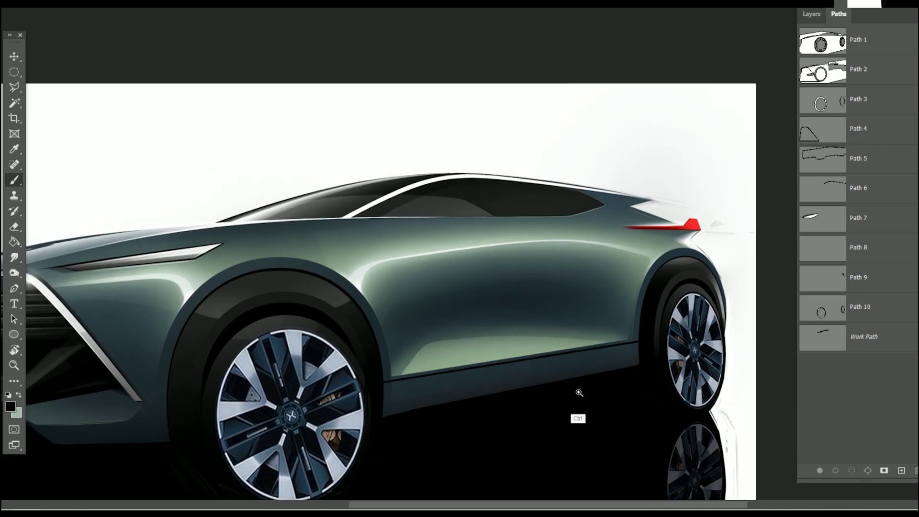
key(l)
scroll(617, 378, up, 1)
scroll(648, 353, up, 1)
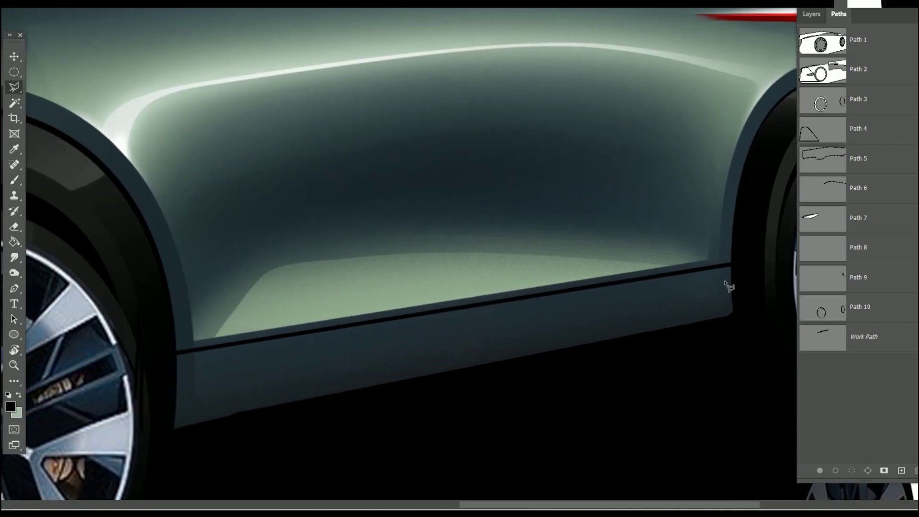
click(732, 266)
click(178, 354)
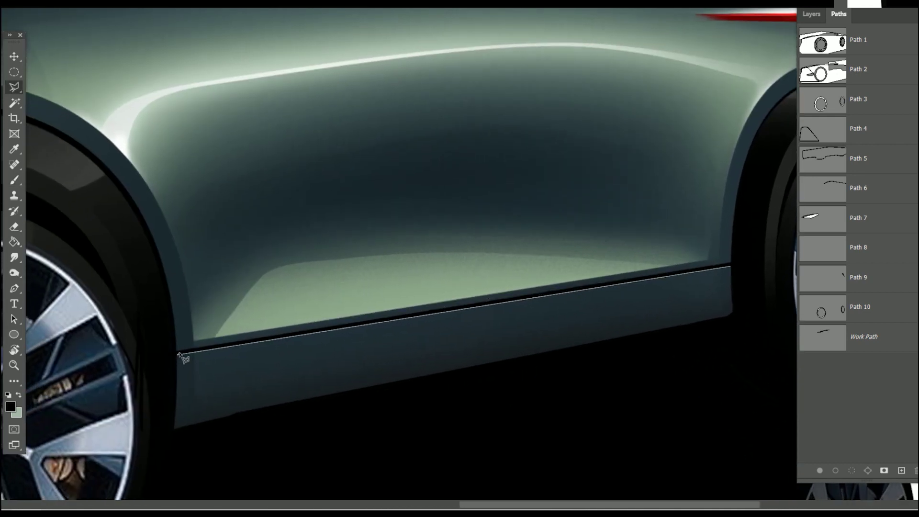
click(733, 268)
click(733, 267)
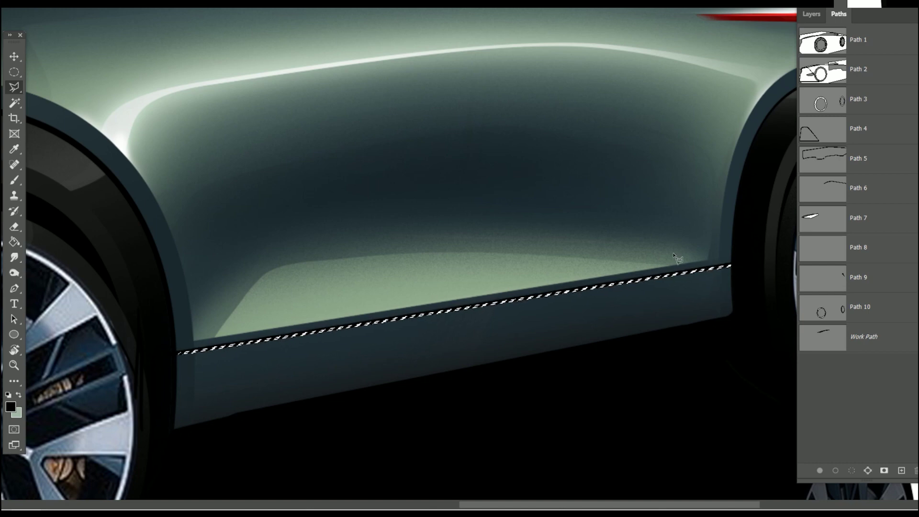
- Sample the door's dark teal, fill the sill strip, and deselect
key(i)
drag(488, 140, 460, 103)
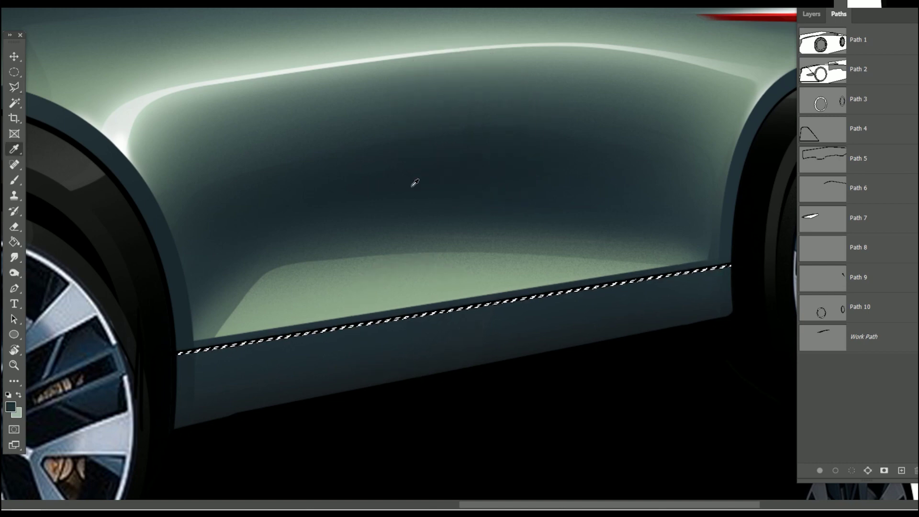
drag(416, 121, 420, 102)
key(b)
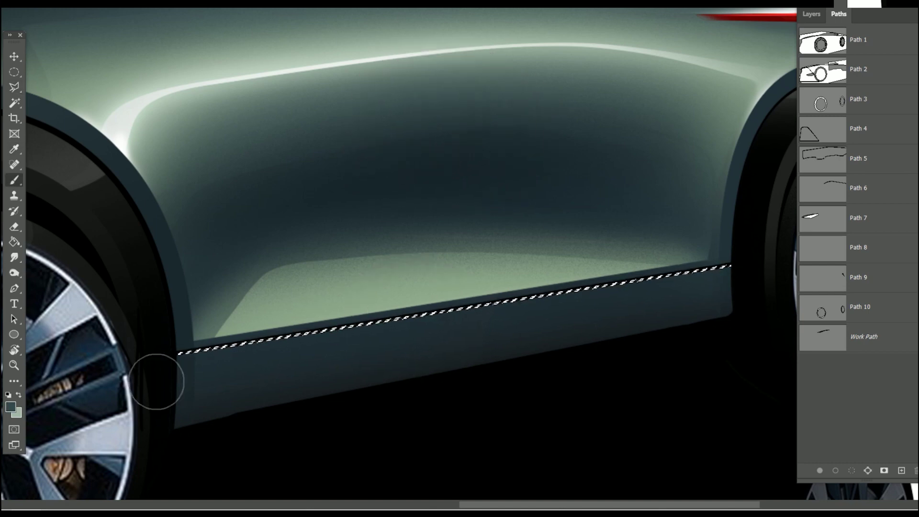
key(ctrl+d)
- Zoom out and pan to review the car's side
scroll(472, 308, down, 3)
scroll(575, 386, down, 2)
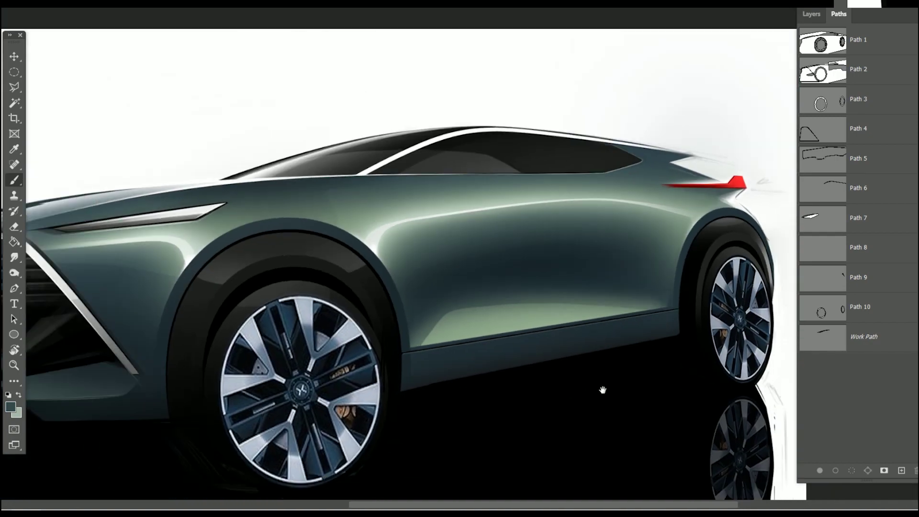
scroll(557, 424, down, 2)
drag(557, 424, 499, 395)
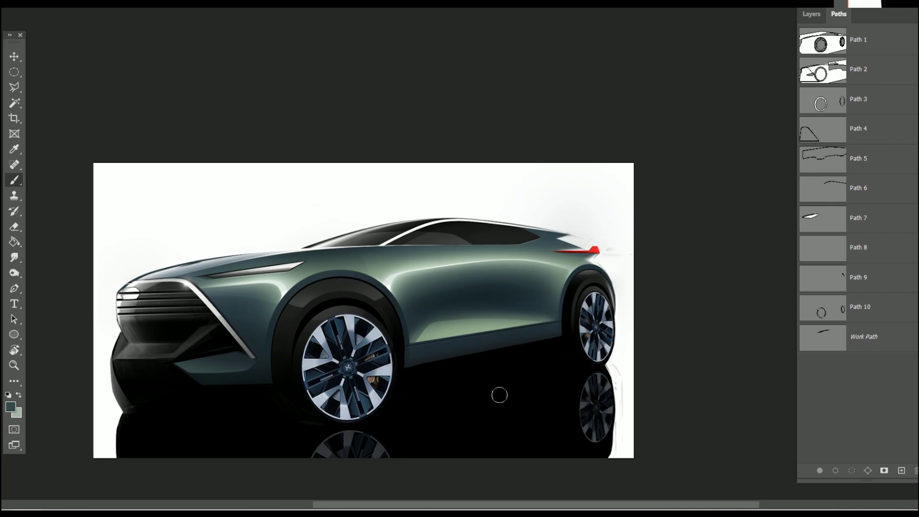
scroll(589, 412, left, 2)
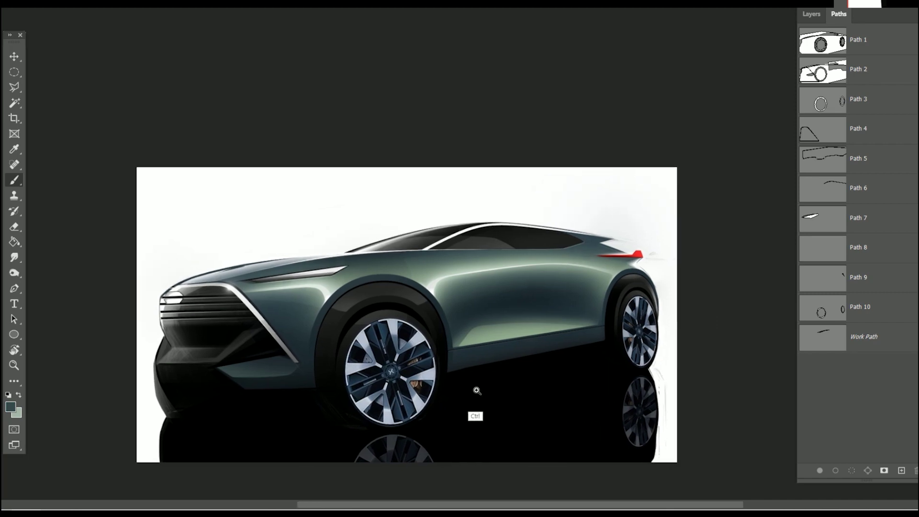
mouse_move(477, 390)
mouse_down()
mouse_move(559, 419)
mouse_move(489, 426)
mouse_move(455, 419)
mouse_move(457, 431)
mouse_up()
drag(601, 397, 579, 404)
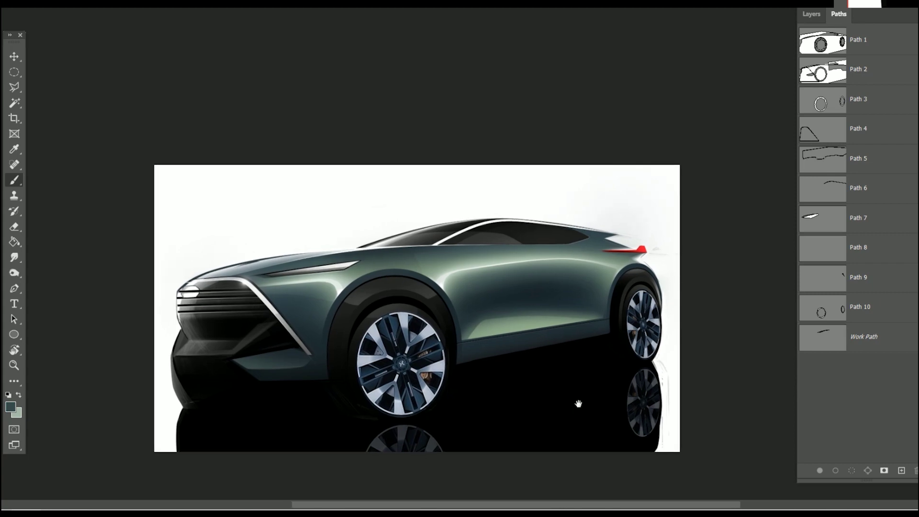
- Outline the front bumper's lower intake with the Polygonal Lasso
click(14, 86)
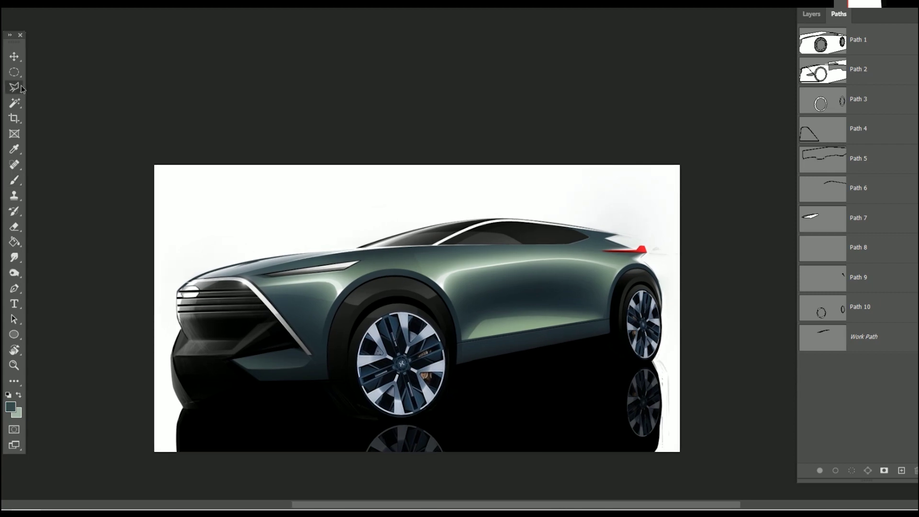
ctrl+click(364, 378)
ctrl+alt+click(377, 344)
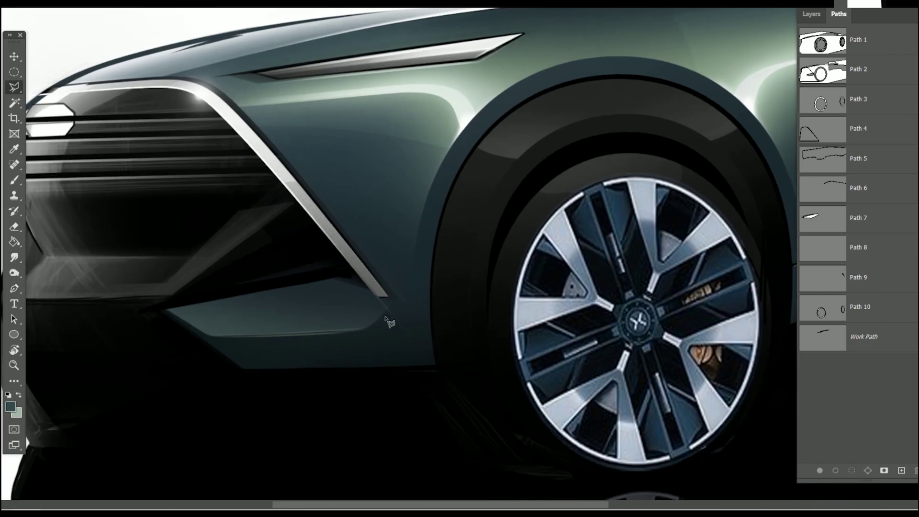
click(393, 303)
click(366, 329)
click(211, 336)
click(181, 315)
click(370, 291)
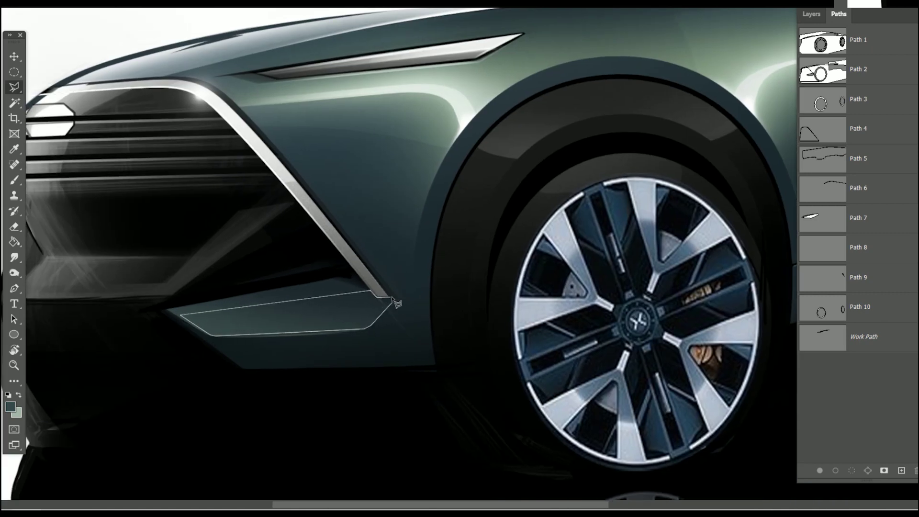
click(393, 302)
- Shade the intake with a lighter green sampled from the fender
key(i)
click(499, 84)
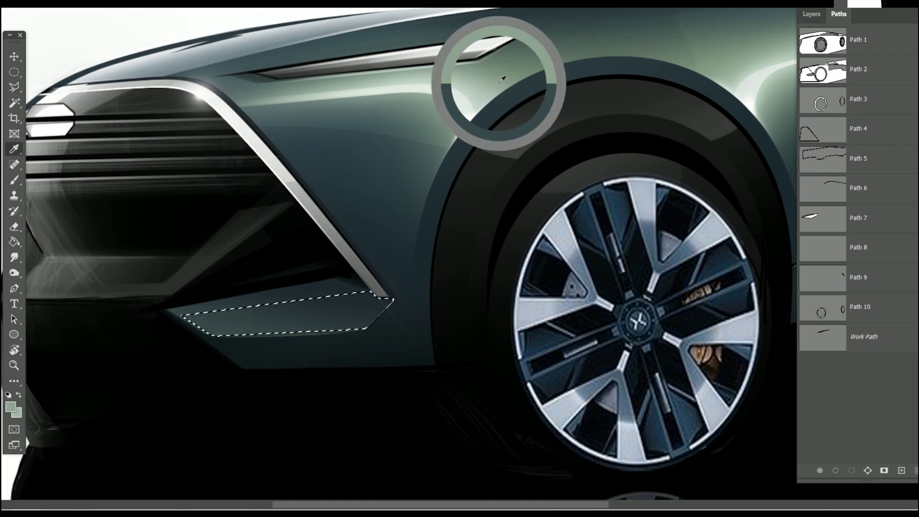
key(b)
right_click(174, 356)
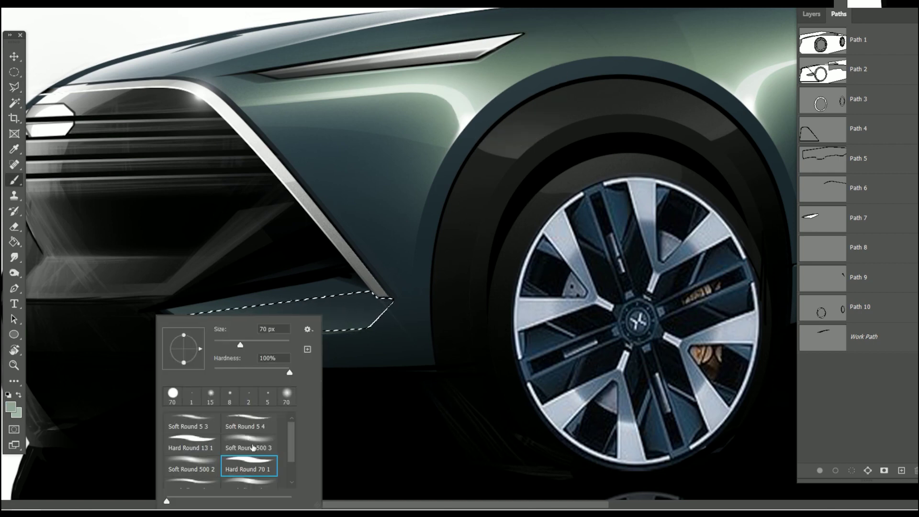
double_click(249, 443)
key(bracketleft)
key(bracketleft)
key(bracketleft)
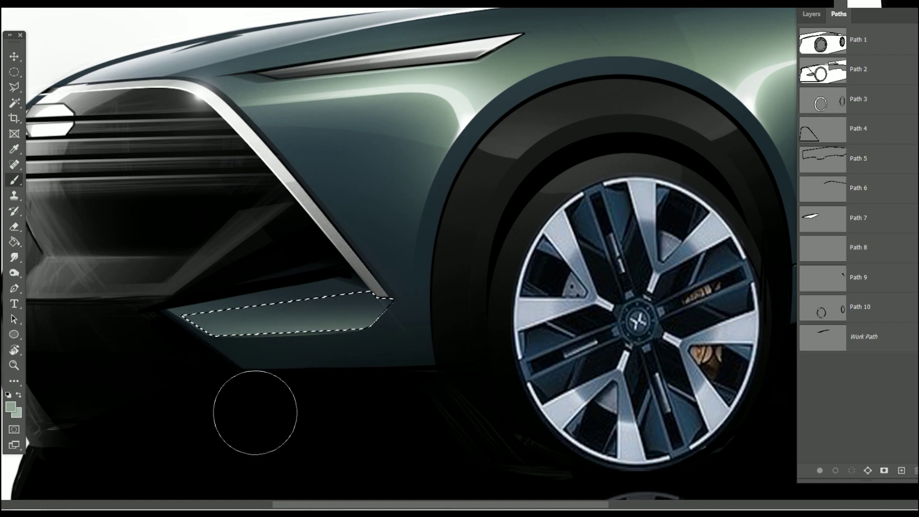
- Darken the bumper's front edge with a small black Soft Round brush
key(ctrl+minus)
key(ctrl+minus)
key(ctrl+minus)
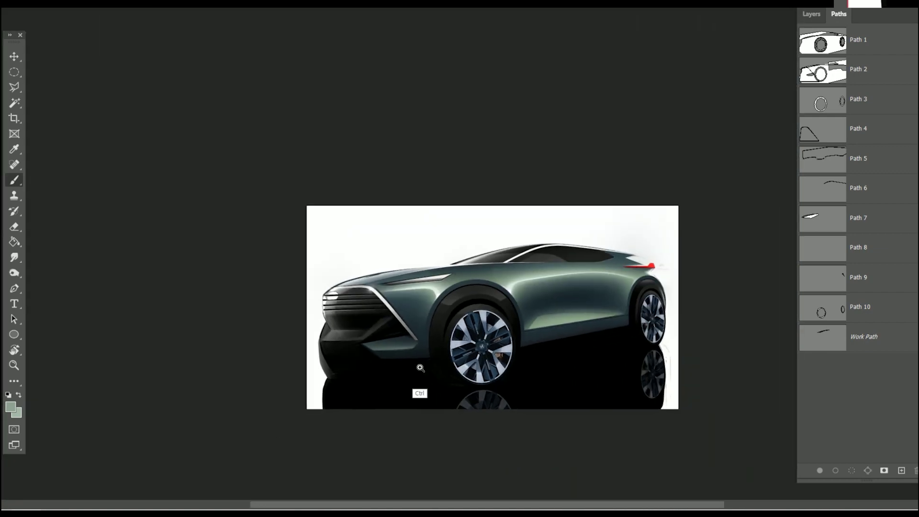
scroll(422, 390, up, 3)
right_click(311, 229)
click(244, 338)
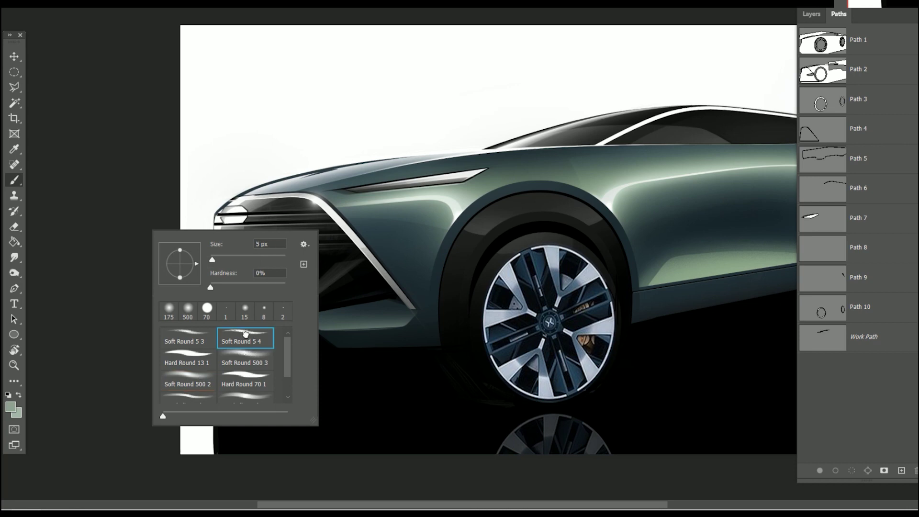
key(Return)
click(10, 407)
click(607, 134)
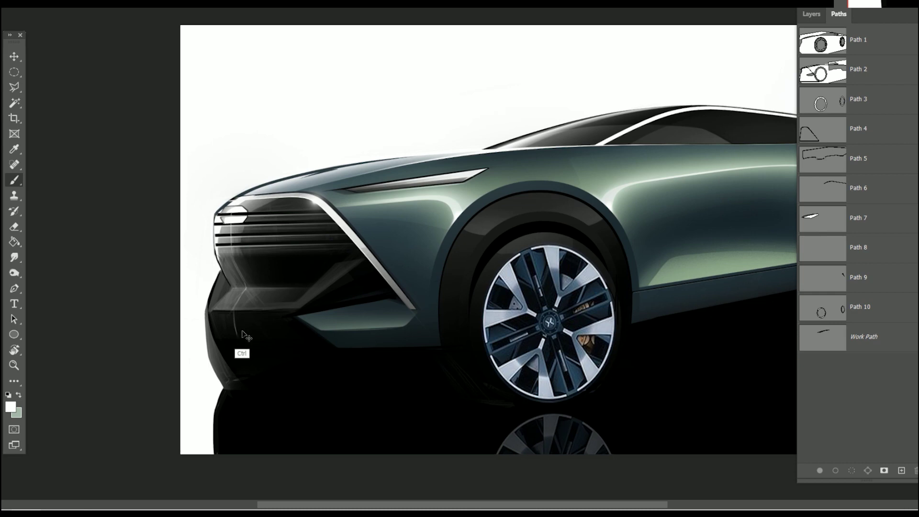
key(x)
click(10, 407)
click(384, 250)
click(613, 128)
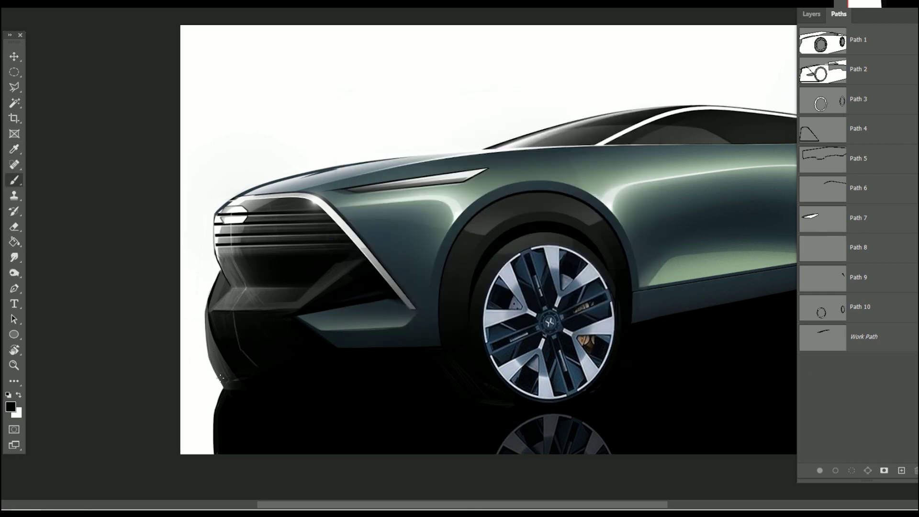
mouse_move(209, 365)
mouse_down()
mouse_move(207, 311)
mouse_move(224, 385)
mouse_up()
- Scroll right and show the Layers panel
scroll(435, 386, right, 2)
scroll(431, 378, right, 4)
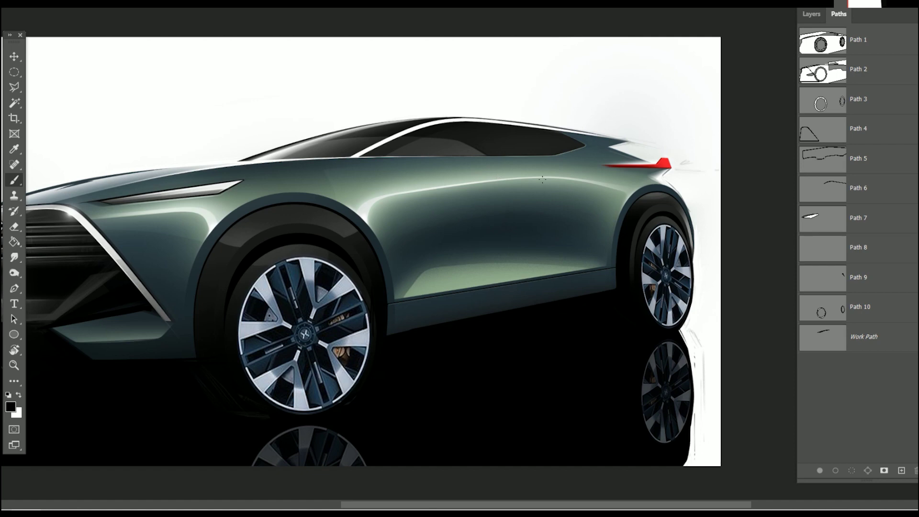
key(F7)
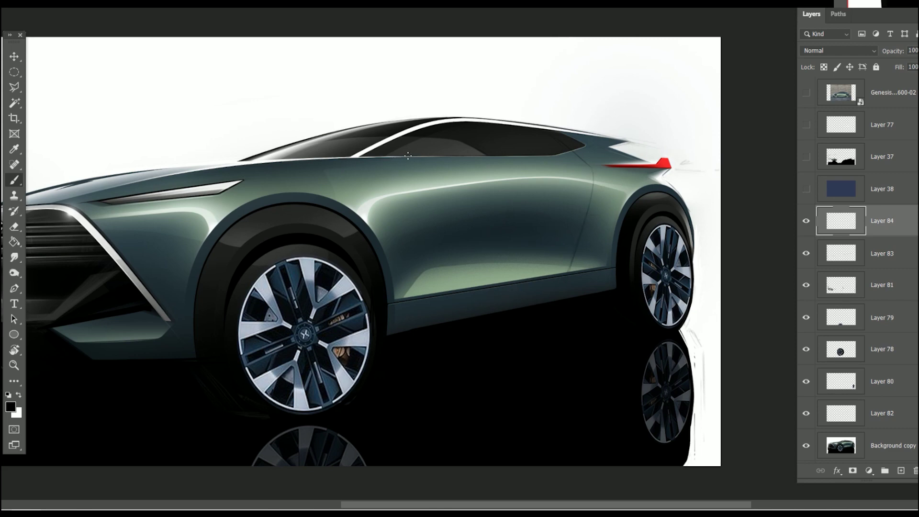
- Paint a thin dark door cut line down the front door to the sill
drag(411, 157, 414, 205)
drag(412, 205, 415, 312)
key(ctrl+minus)
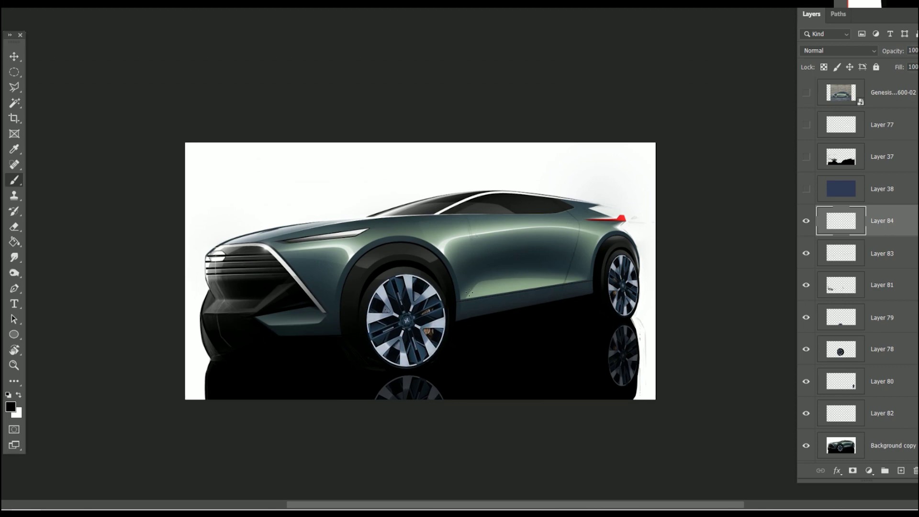
- Flip the canvas horizontally to check the design mirrored, then flip it back
key(ctrl+shift+h)
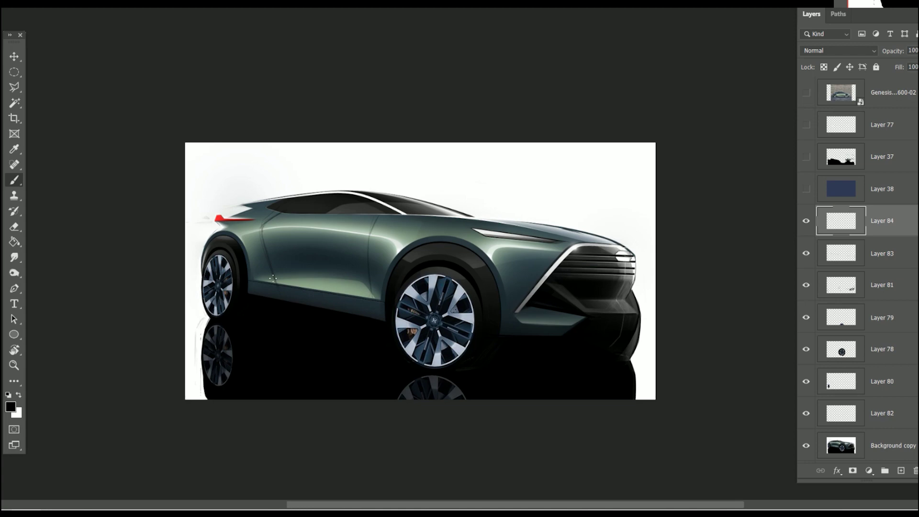
key(ctrl+shift+h)
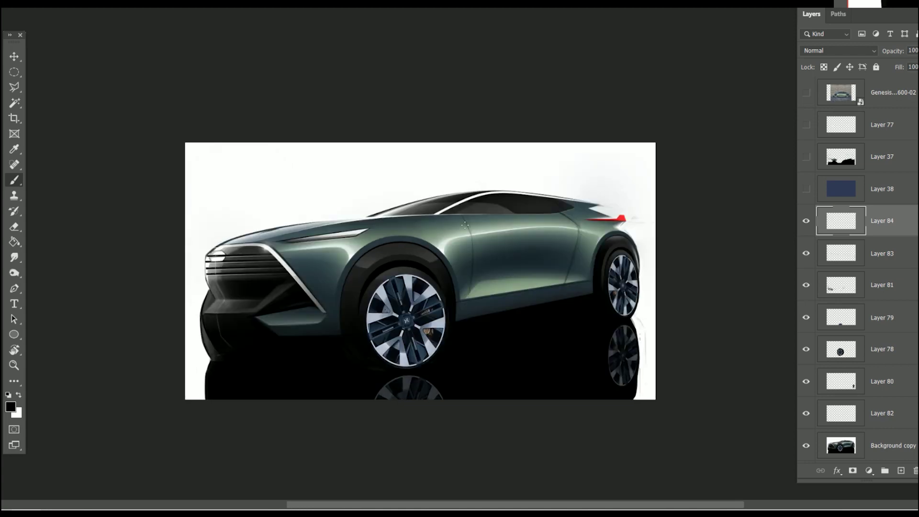
key(e)
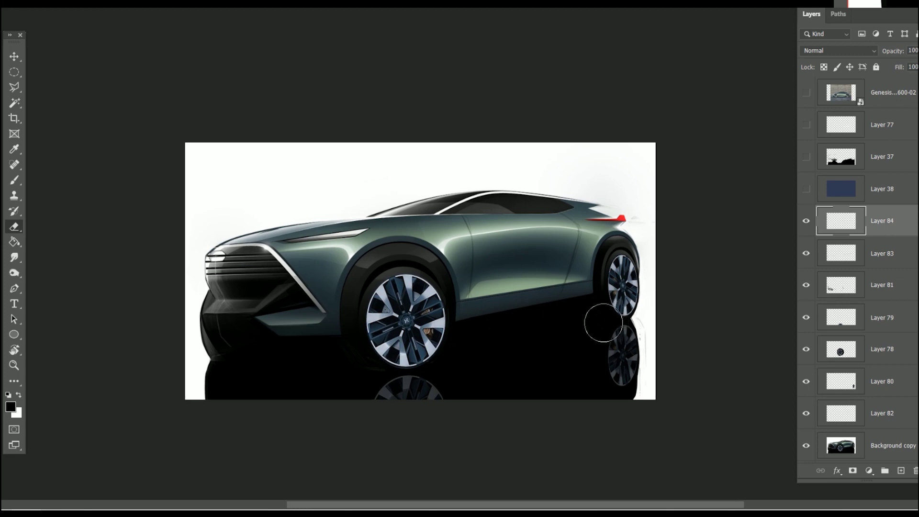
- Draw a curved Pen path for the front door cut line, roofline to rocker
click(15, 288)
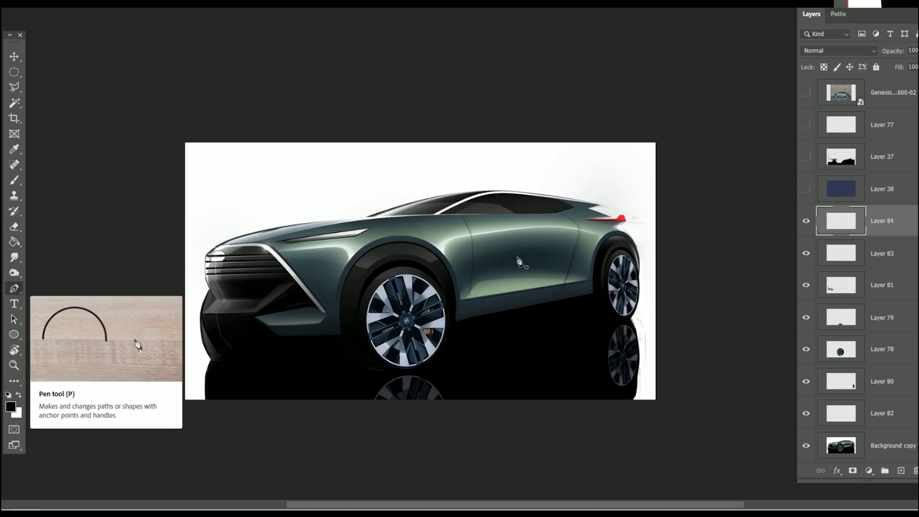
click(839, 13)
ctrl+click(501, 293)
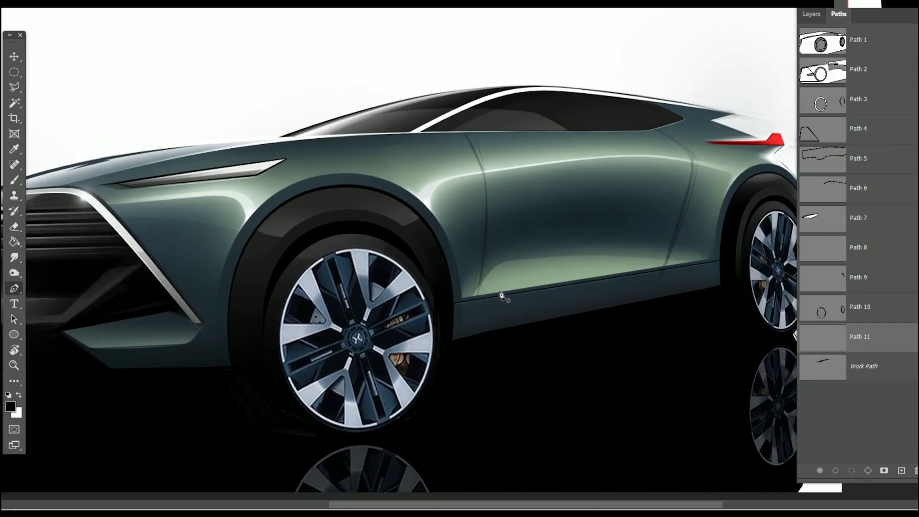
click(462, 132)
drag(480, 162, 483, 167)
drag(487, 201, 488, 228)
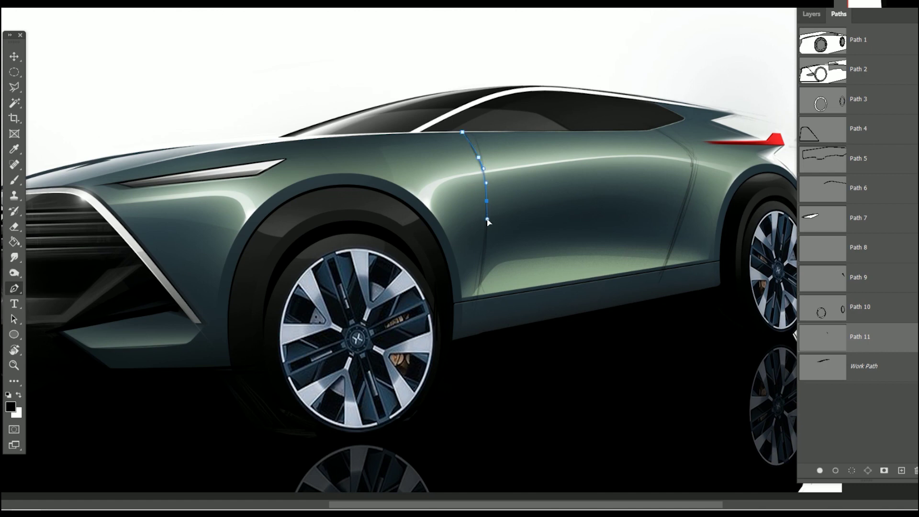
click(476, 301)
scroll(503, 177, up, 2)
drag(464, 152, 464, 147)
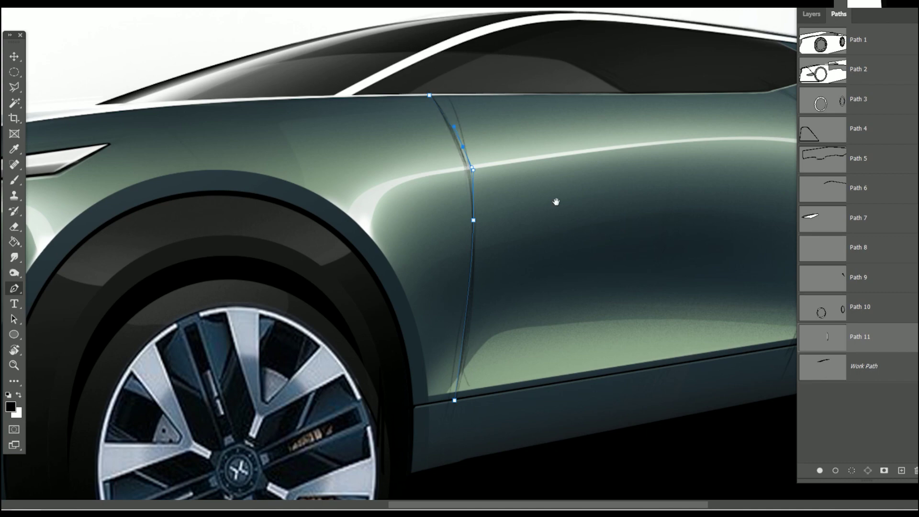
scroll(561, 299, down, 1)
scroll(561, 299, down, 3)
scroll(529, 159, up, 4)
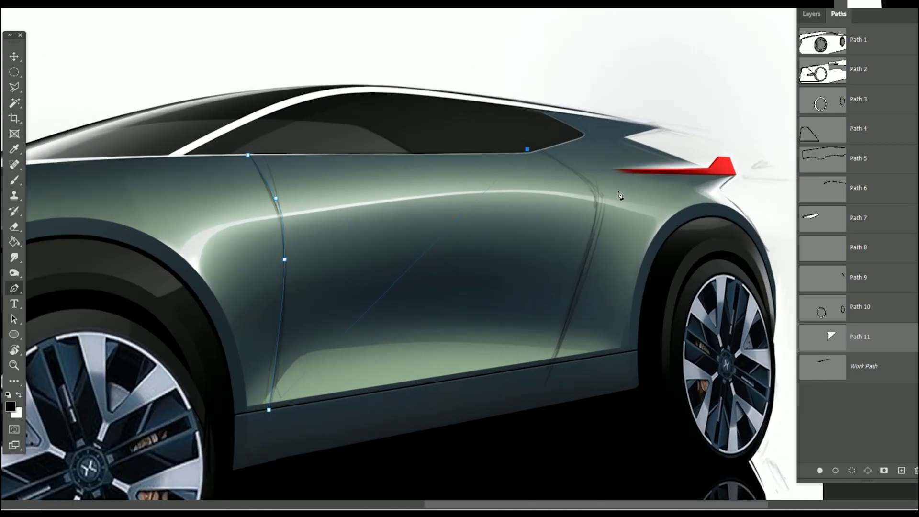
- Add the rear door cut line from the lower body up toward the window
click(552, 364)
drag(584, 177, 576, 169)
click(537, 150)
scroll(681, 321, down, 1)
click(812, 14)
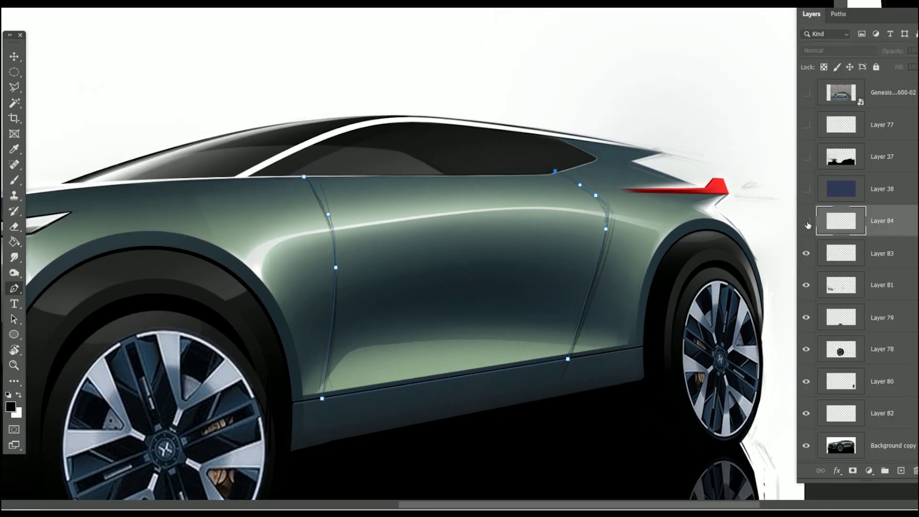
scroll(337, 350, down, 1)
scroll(337, 349, down, 2)
scroll(337, 350, up, 1)
- Stroke the door path in dark with the Brush, then deselect the path
key(b)
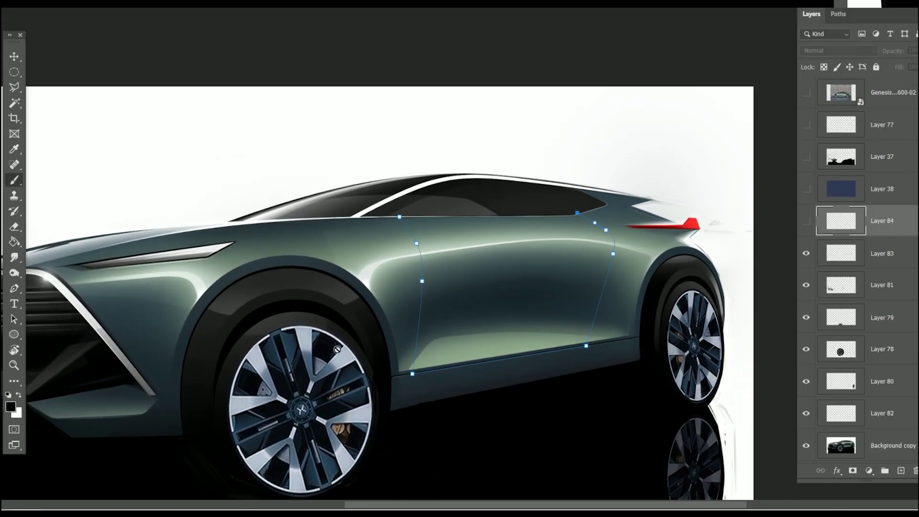
right_click(337, 349)
click(103, 439)
key(Return)
click(839, 14)
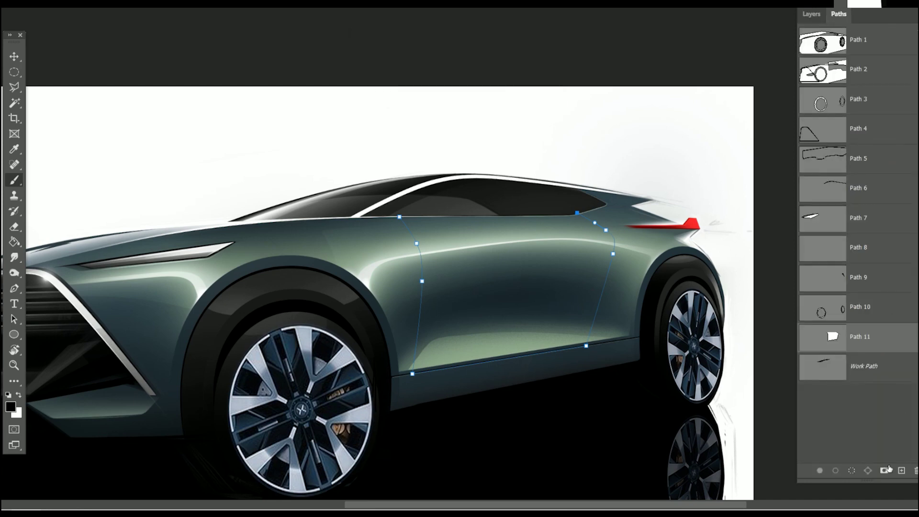
right_click(484, 292)
key(Escape)
scroll(573, 347, right, 1)
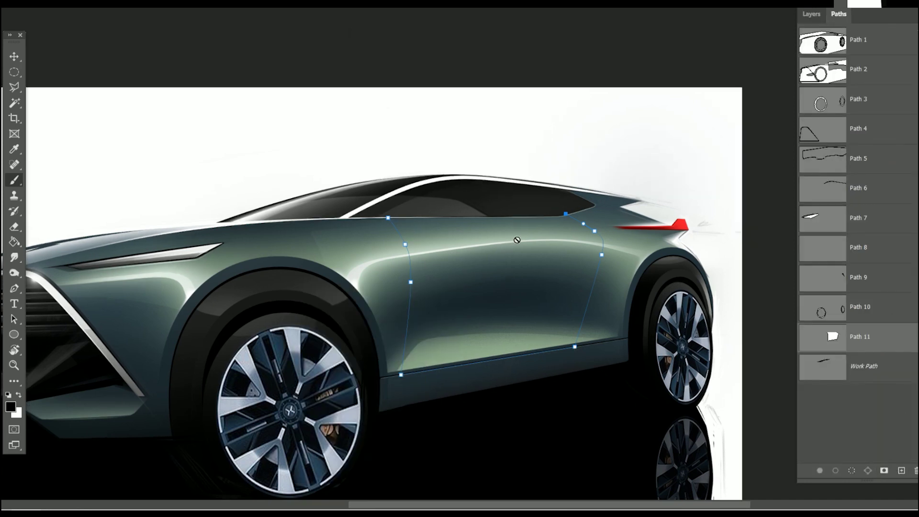
click(812, 14)
click(836, 473)
click(860, 423)
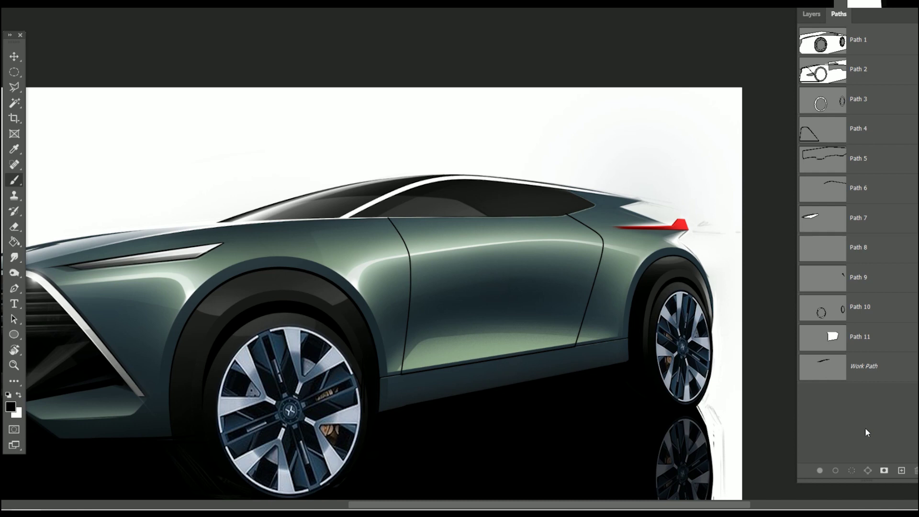
- Lower the door-line layer's opacity to about 22%
click(811, 14)
click(916, 50)
drag(913, 64, 895, 67)
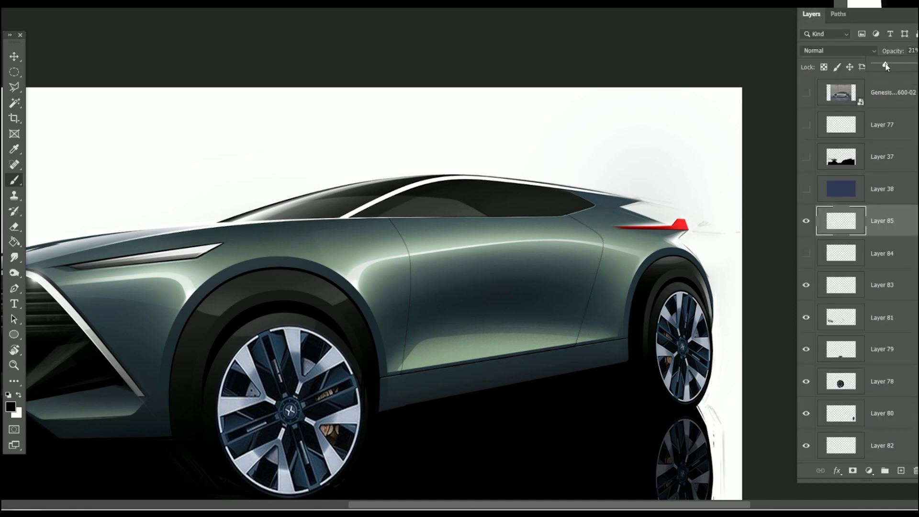
key(ctrl)
- Duplicate the door-line layer and commit a transform on the copy
key(ctrl+j)
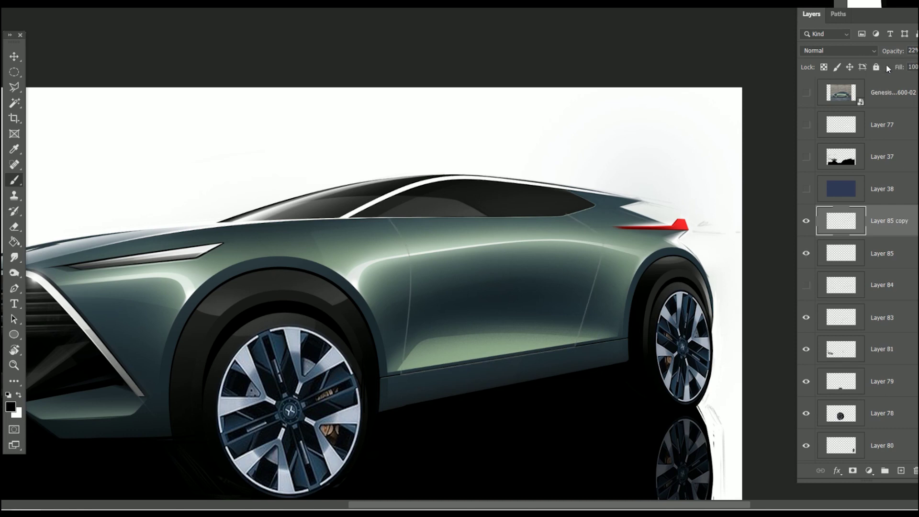
key(ctrl+t)
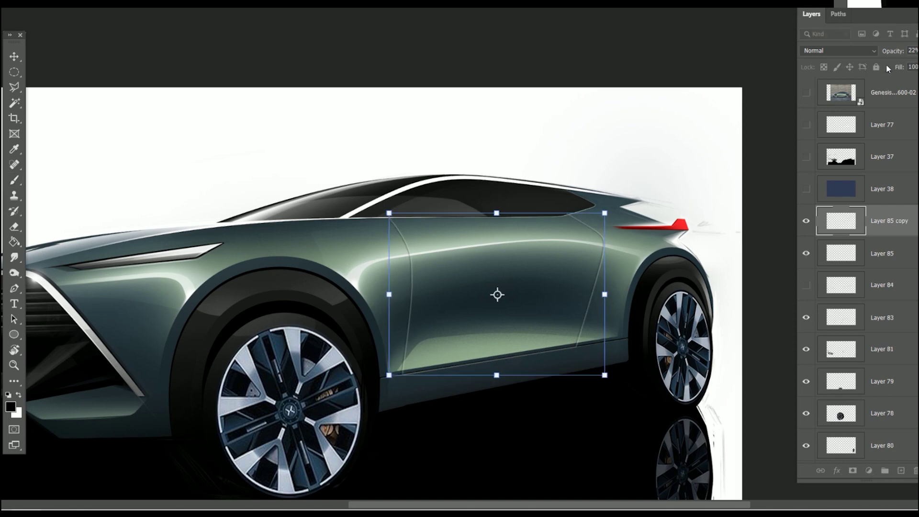
key(Return)
key(b)
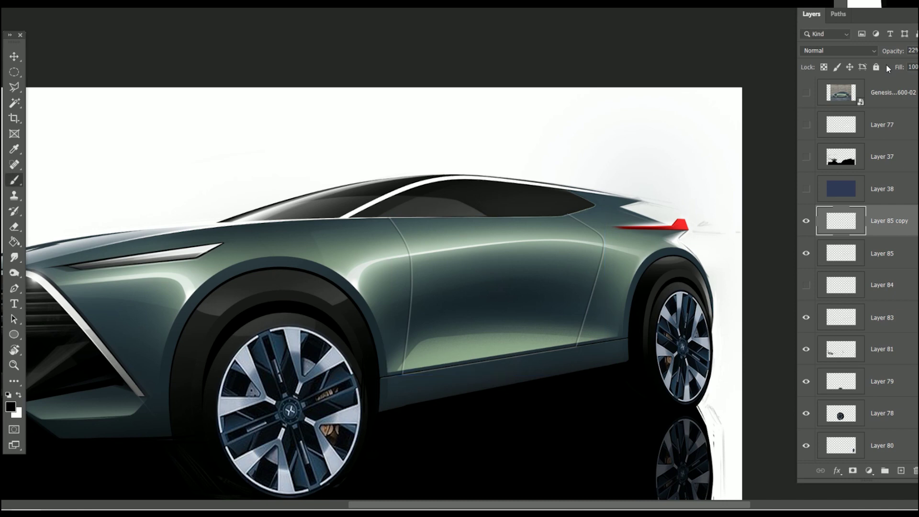
- Display the Path 4 outline on the front fender
click(838, 14)
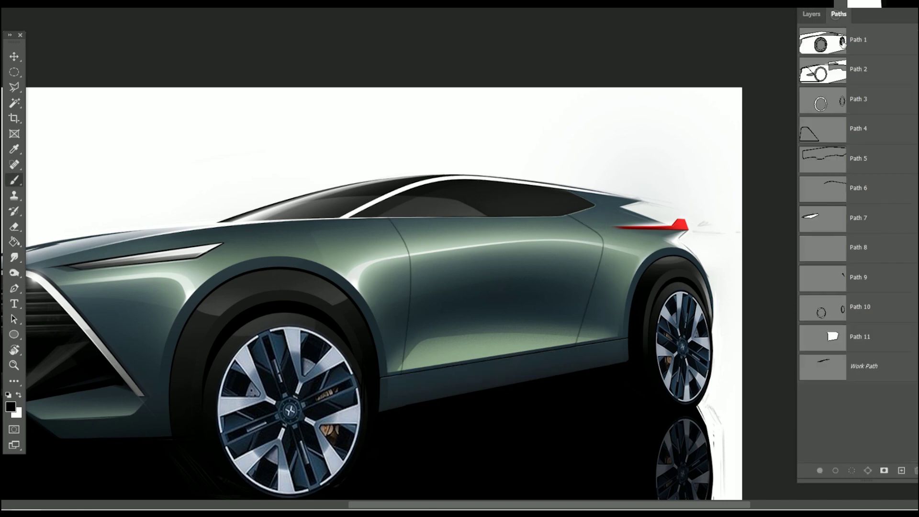
click(860, 134)
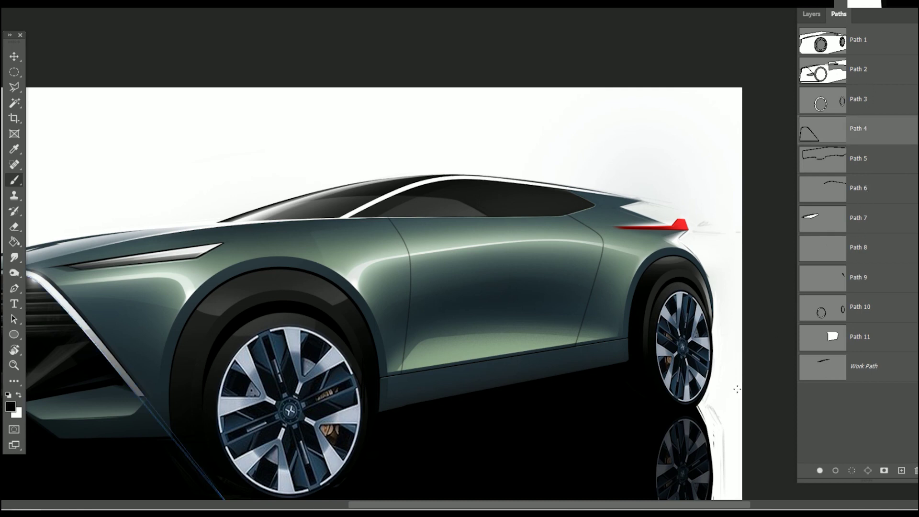
key(e)
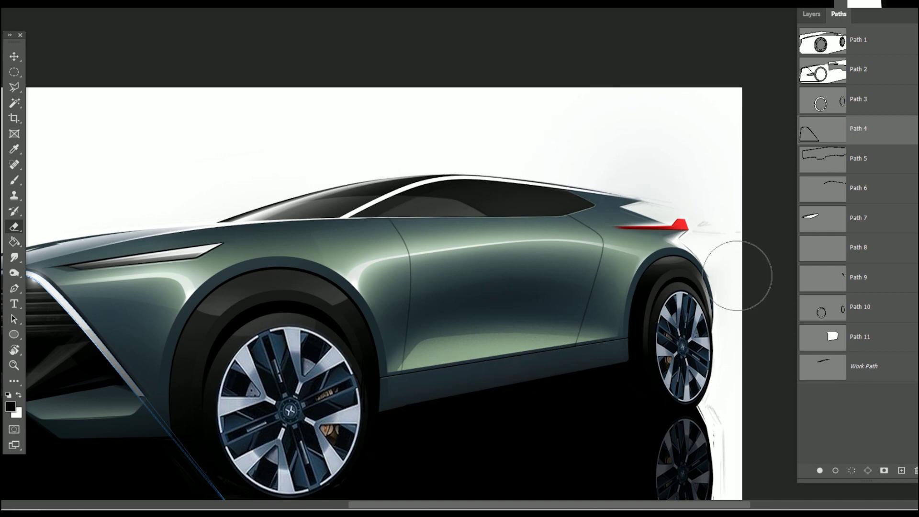
key(ctrl)
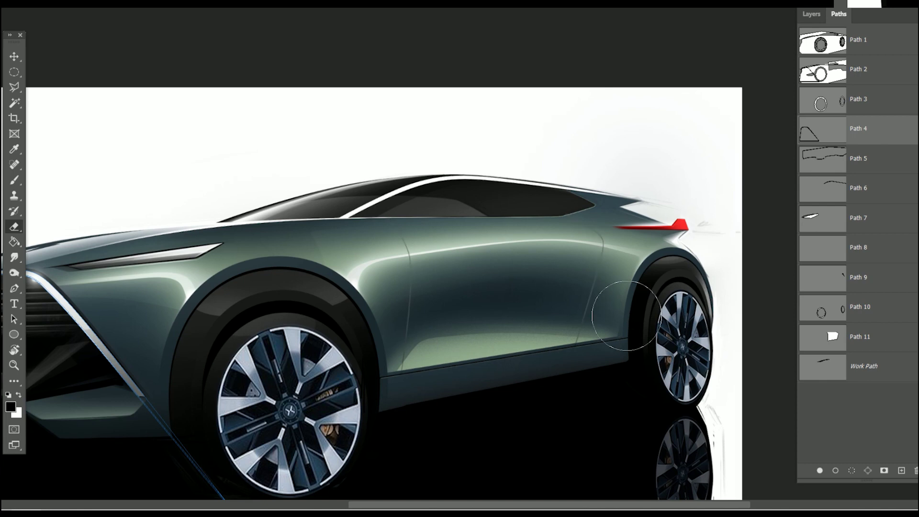
- Check the Paths and Layers lists and cancel a transform of the door lines
key(p)
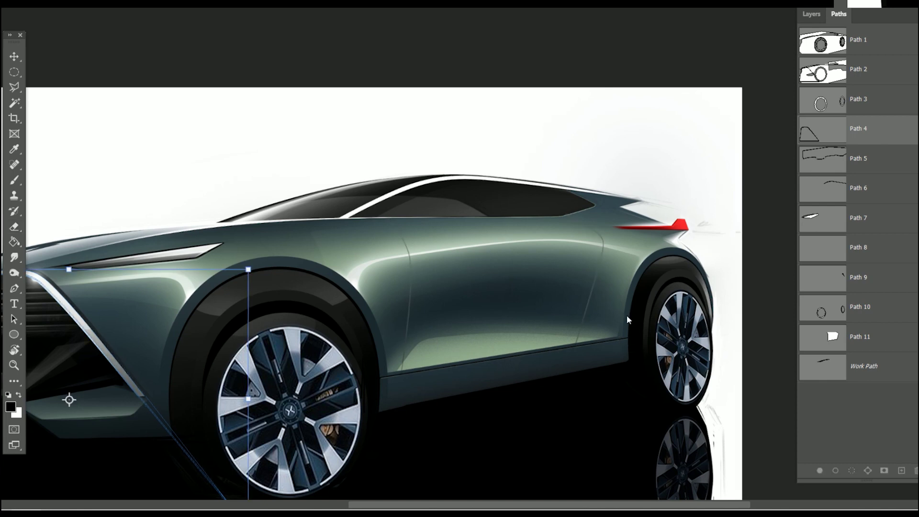
key(e)
click(811, 14)
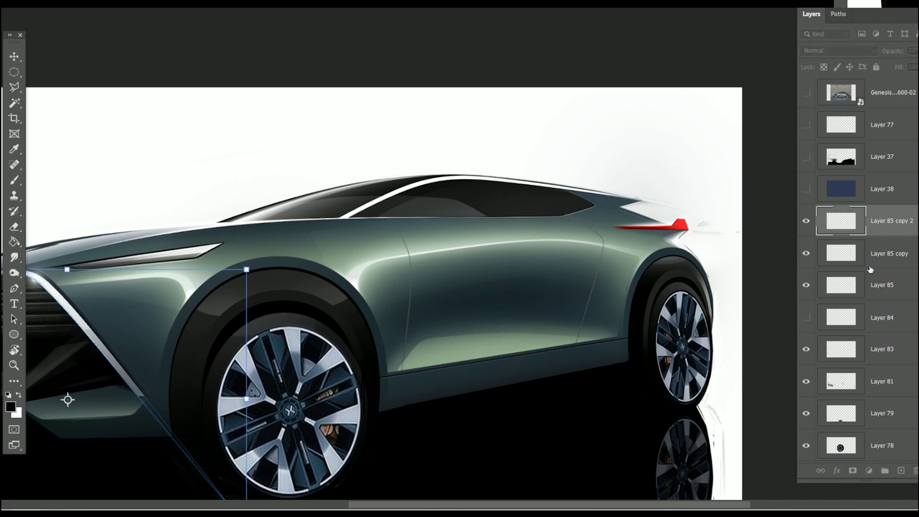
click(837, 14)
click(812, 14)
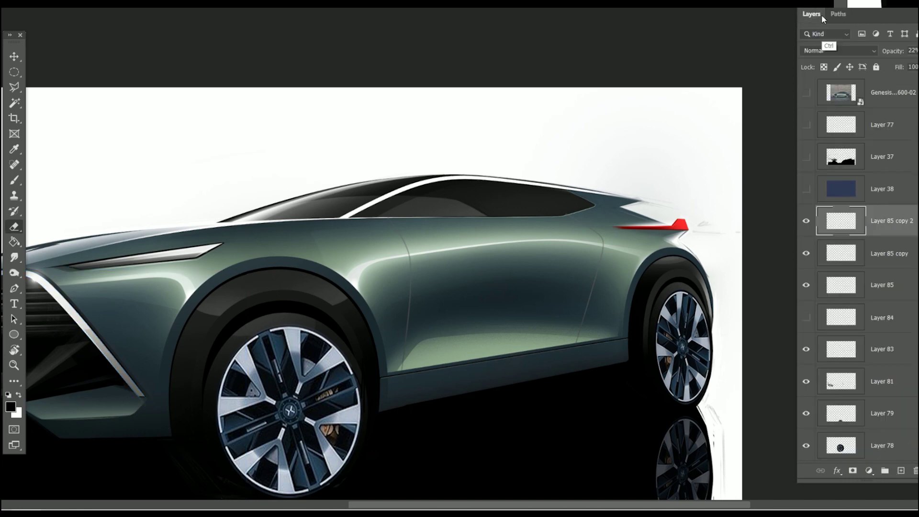
key(ctrl+t)
key(Escape)
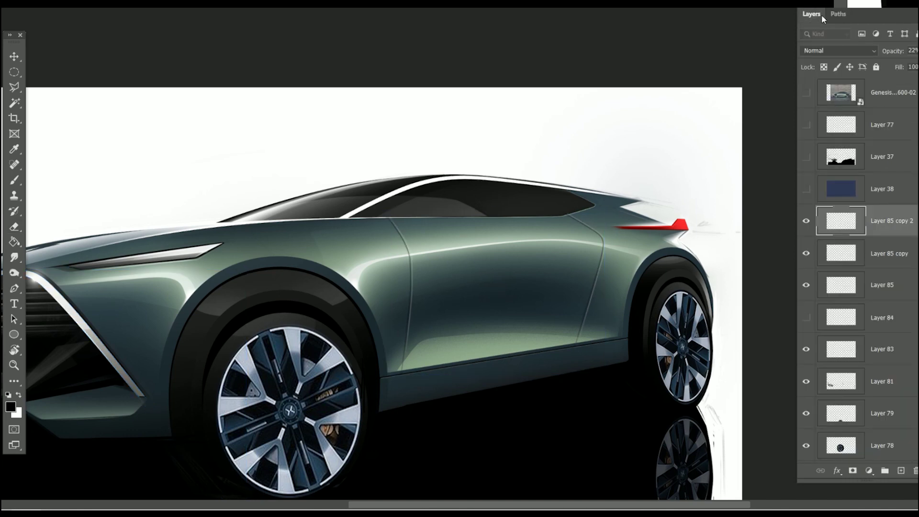
key(e)
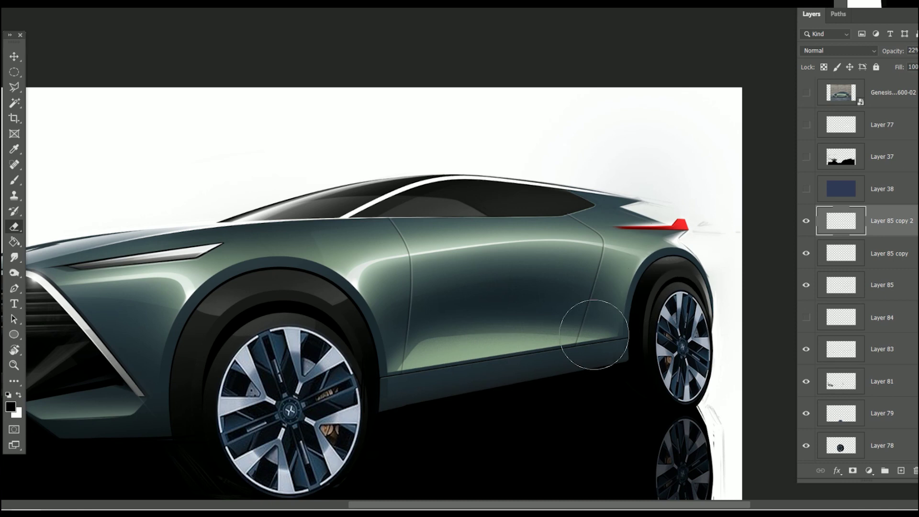
- Move Layer 85 copy 2 lower in the layer stack
scroll(493, 379, down, 3)
scroll(517, 386, up, 4)
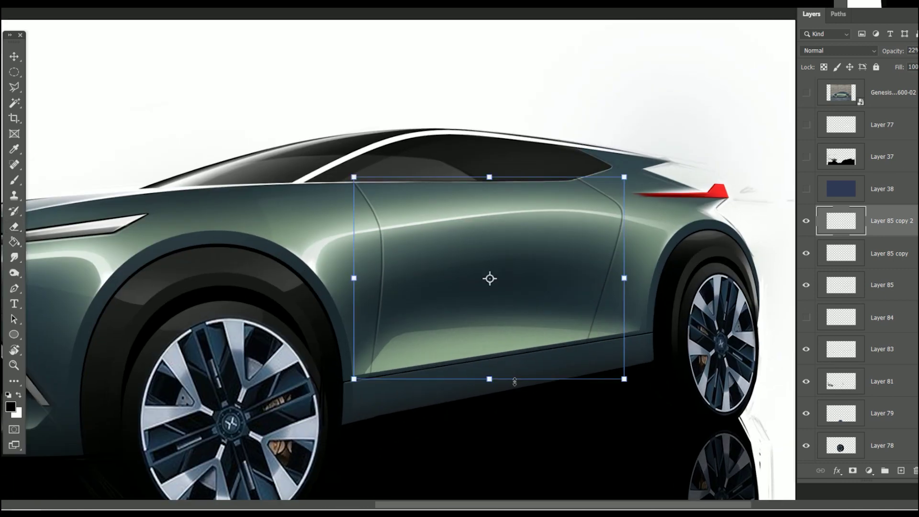
drag(887, 232, 889, 265)
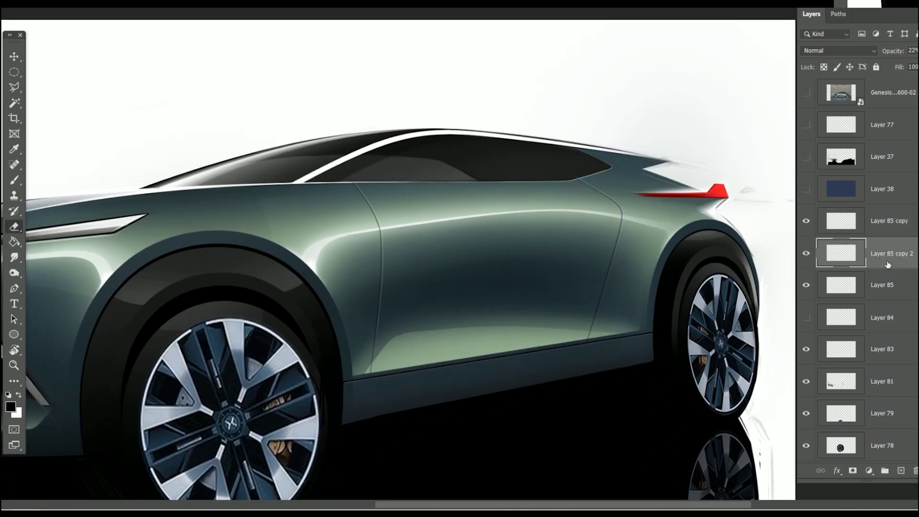
scroll(564, 381, down, 3)
scroll(563, 381, down, 2)
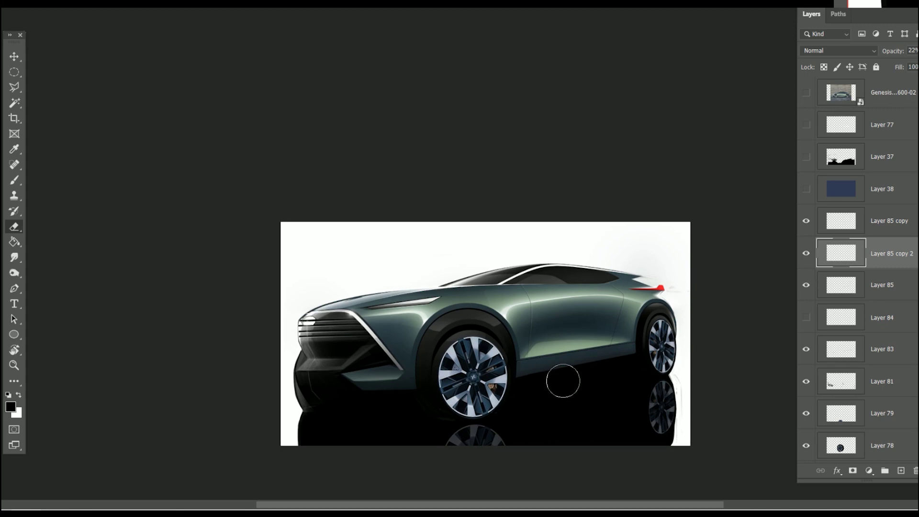
scroll(651, 315, up, 2)
scroll(651, 315, down, 3)
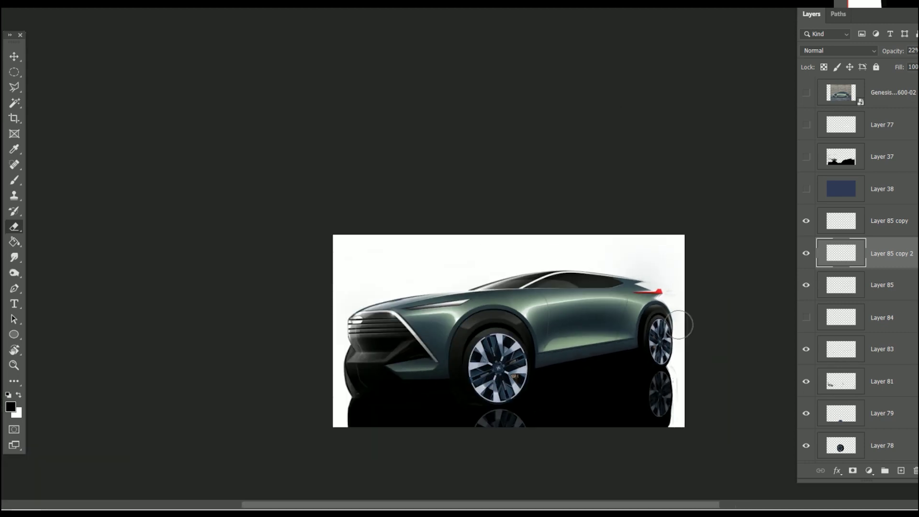
scroll(526, 361, up, 3)
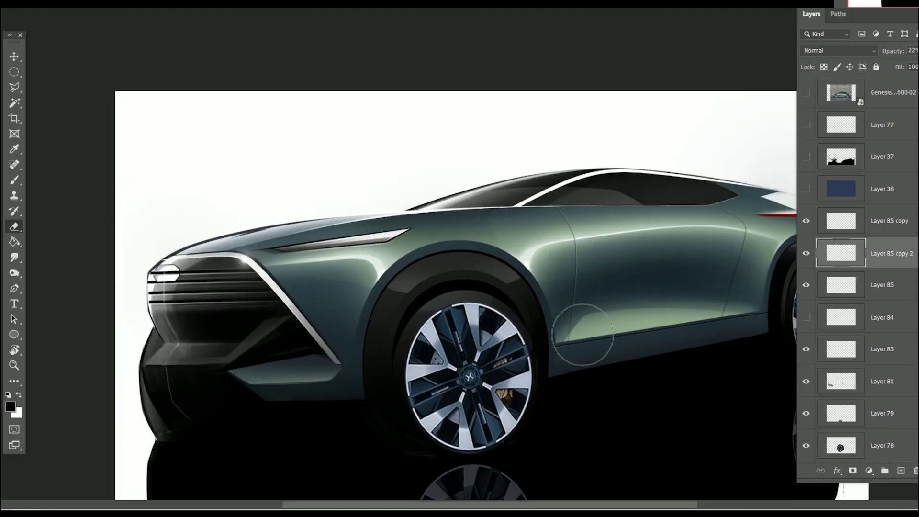
- Sample a pale grey from the painting and make Layer 85 copy active
key(i)
click(474, 318)
key(e)
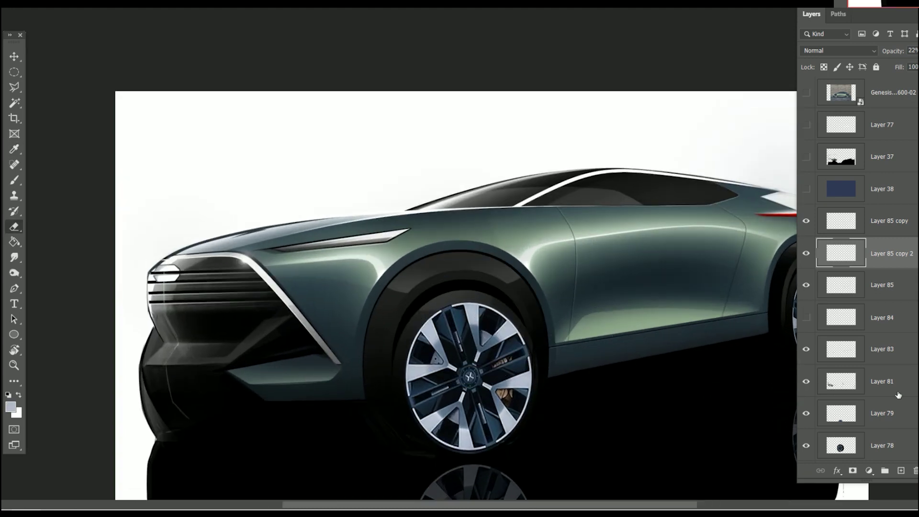
click(885, 222)
click(838, 14)
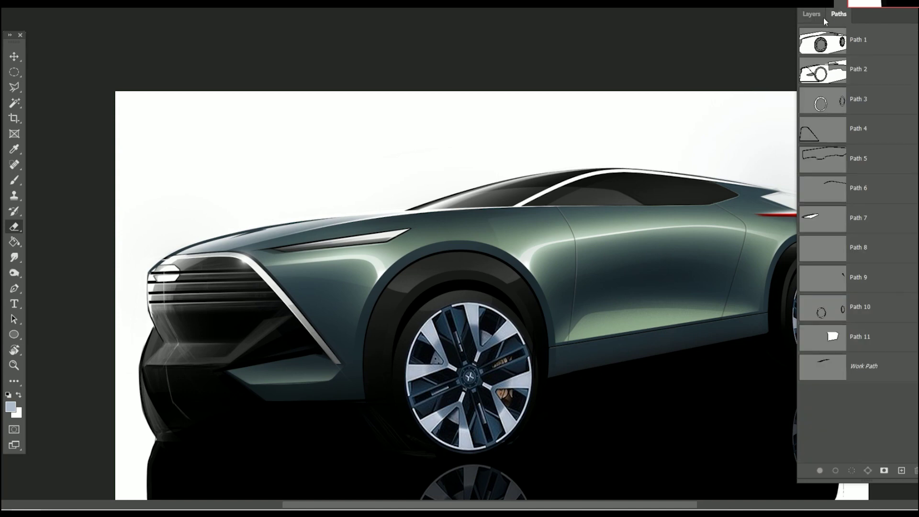
- Pick a brush preset and paint pale blue strokes above the car roof
key(b)
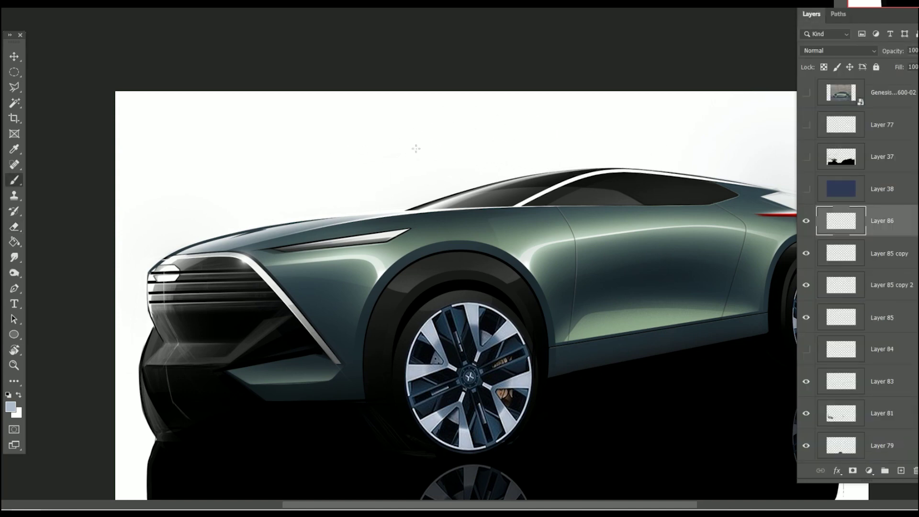
right_click(413, 148)
click(359, 291)
mouse_move(498, 117)
mouse_down()
mouse_move(402, 177)
mouse_move(455, 192)
mouse_up()
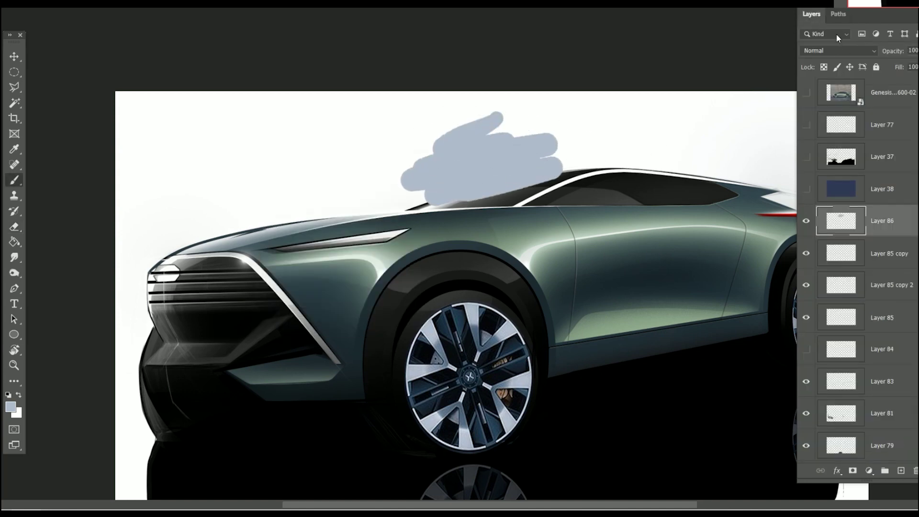
- Set Layer 86 to Overlay and brush highlights across the windshield and grille edge
click(839, 50)
click(819, 196)
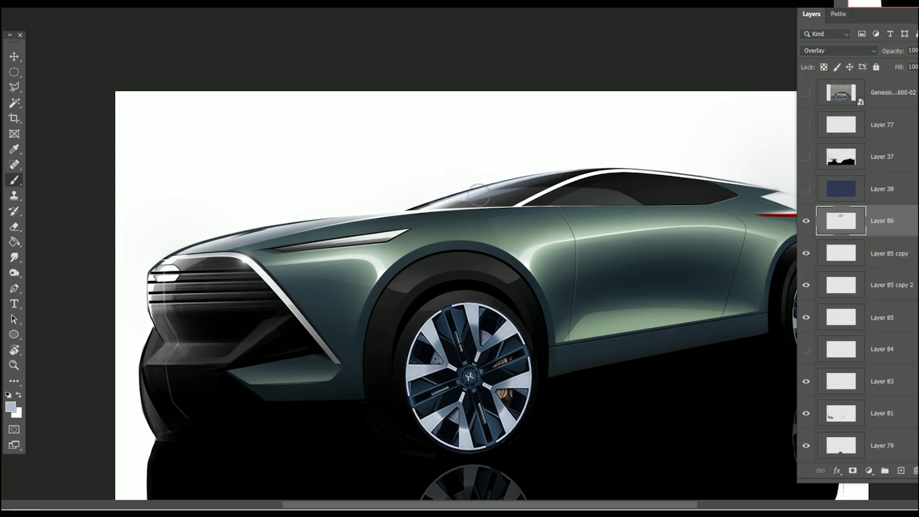
mouse_move(479, 195)
mouse_down()
mouse_move(462, 192)
mouse_move(712, 192)
mouse_up()
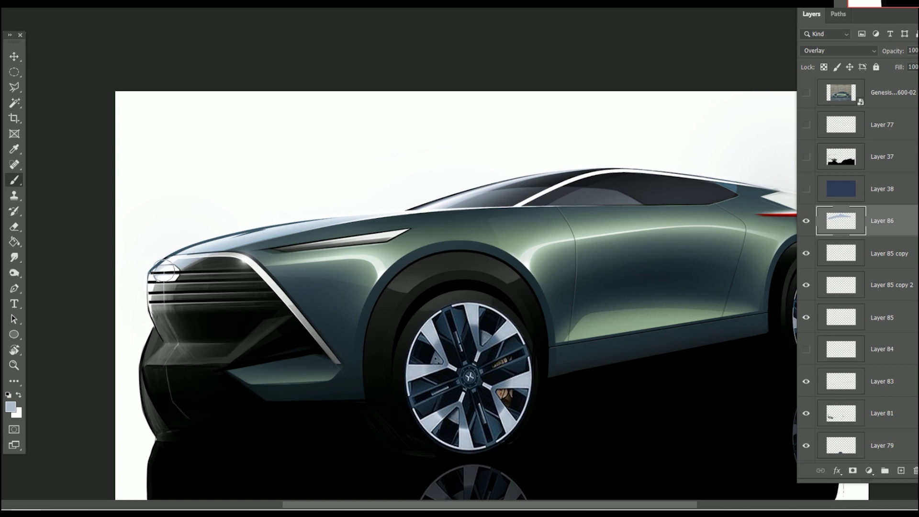
drag(150, 262, 148, 307)
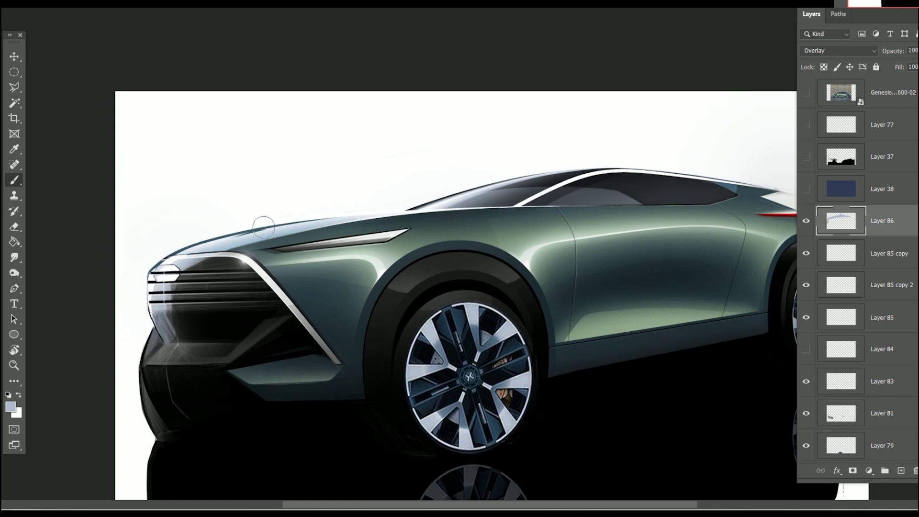
scroll(536, 207, down, 3)
scroll(536, 208, down, 2)
scroll(404, 242, up, 6)
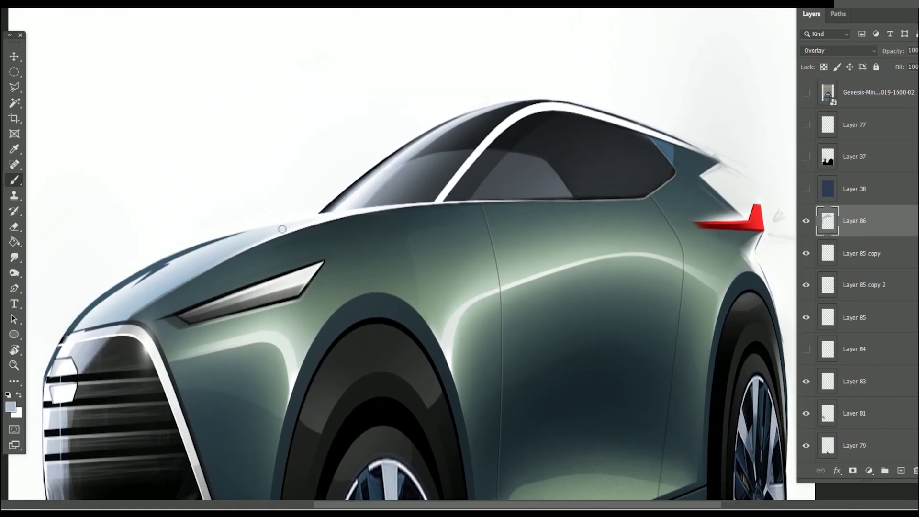
drag(247, 244, 286, 230)
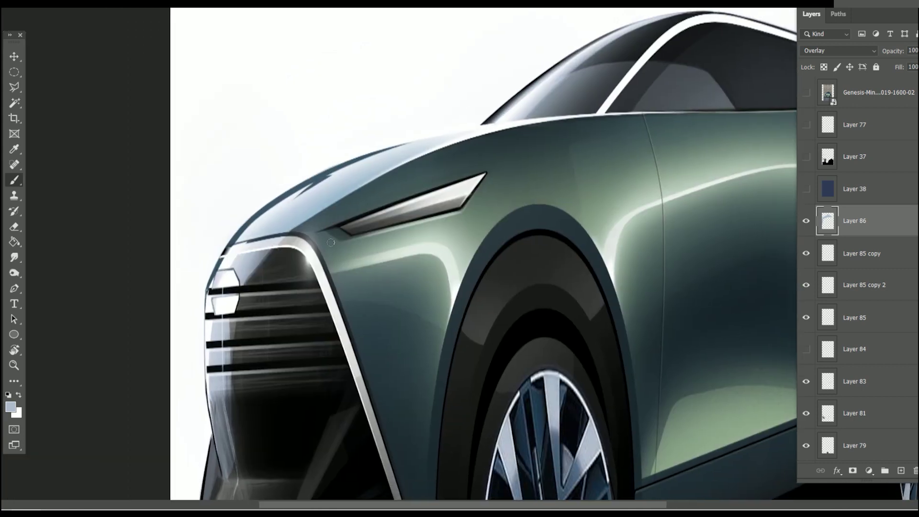
- Choose a brush preset for the Eraser to tidy the highlights
key(e)
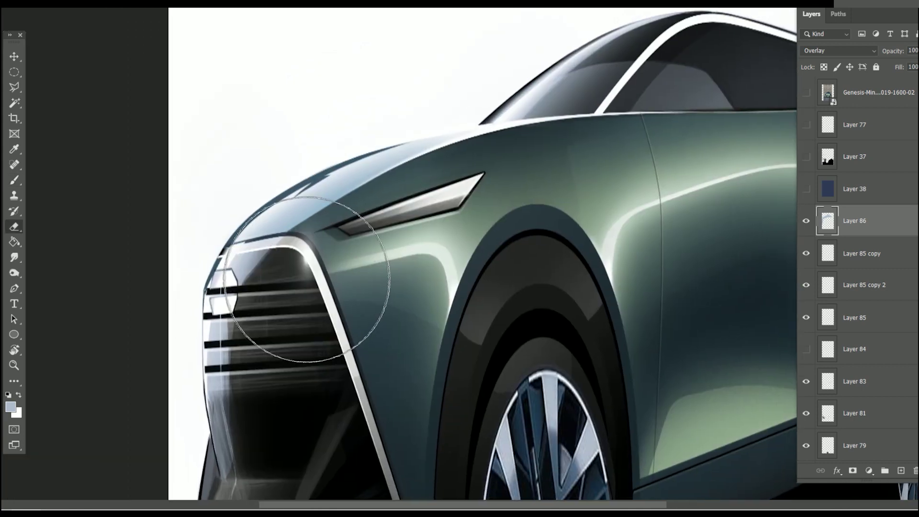
scroll(476, 382, down, 2)
scroll(468, 385, down, 2)
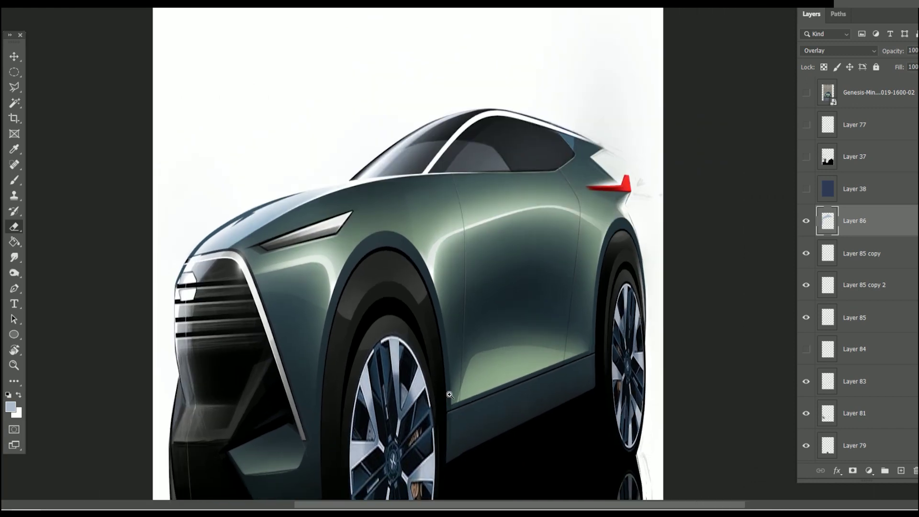
right_click(581, 123)
click(570, 120)
scroll(661, 139, down, 2)
- Show Path 1's body outline and load it as a selection around the SUV
scroll(665, 255, down, 2)
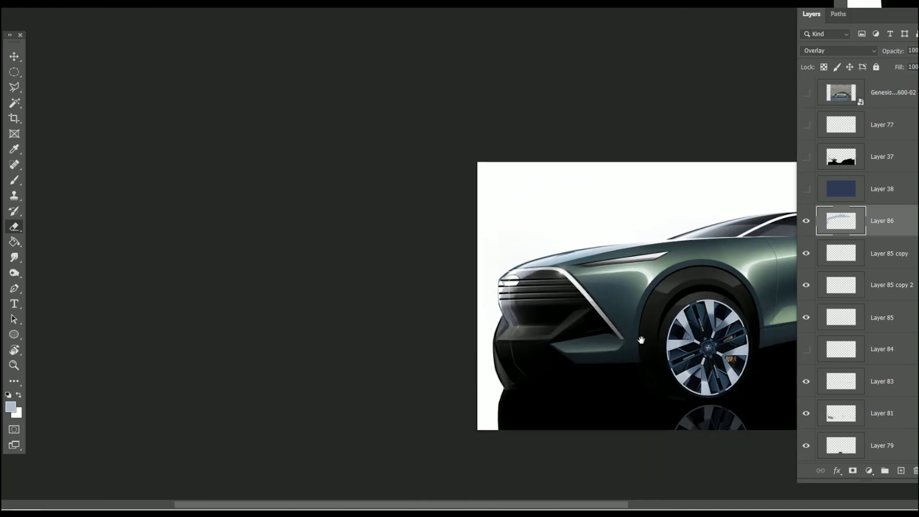
click(839, 15)
click(865, 75)
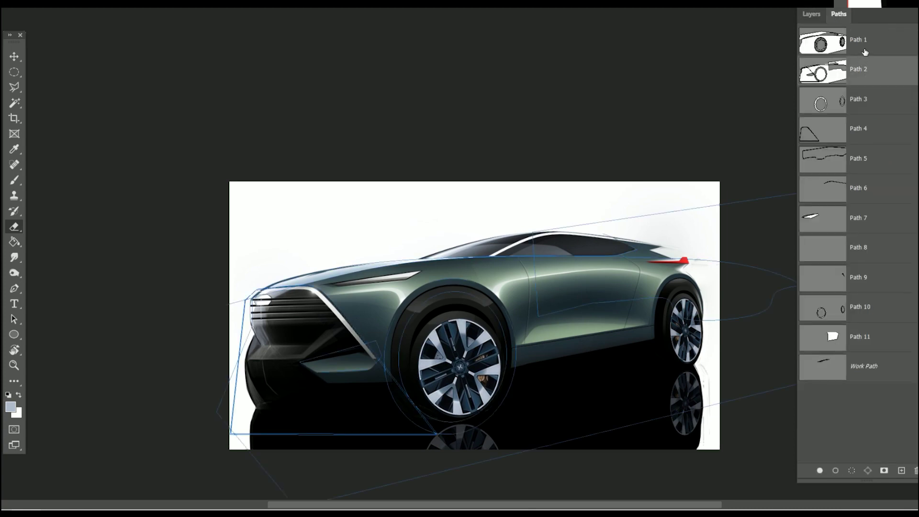
click(862, 56)
click(14, 319)
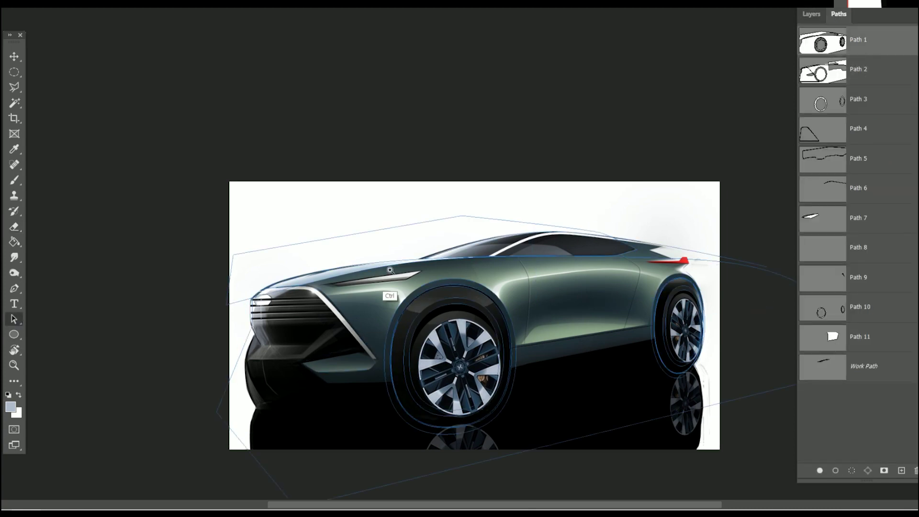
drag(490, 260, 572, 233)
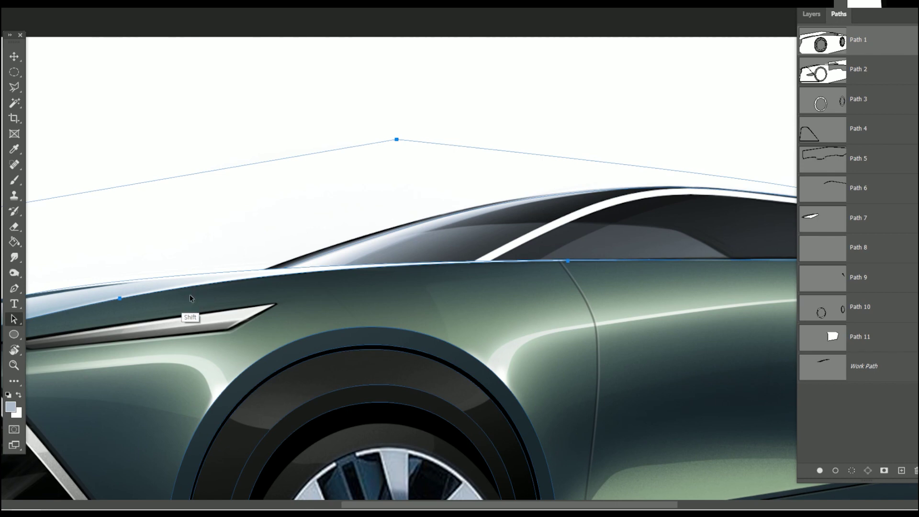
scroll(345, 287, down, 2)
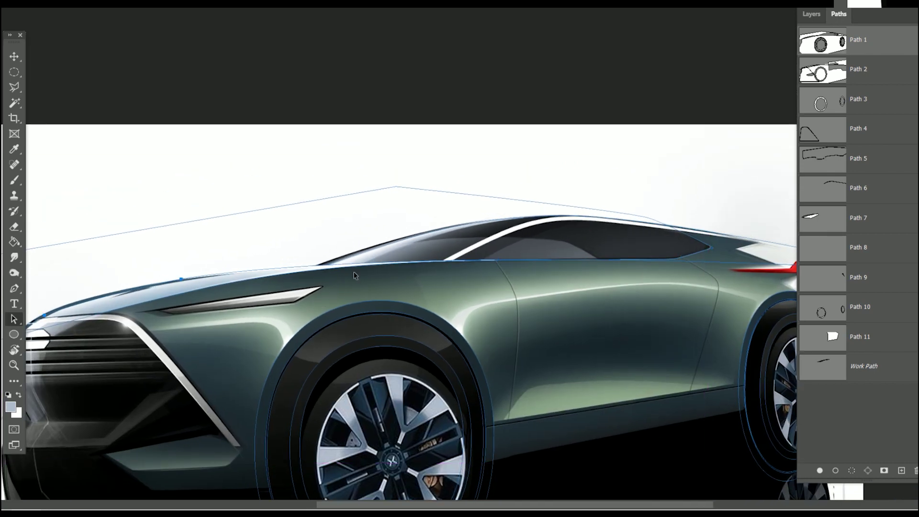
click(852, 470)
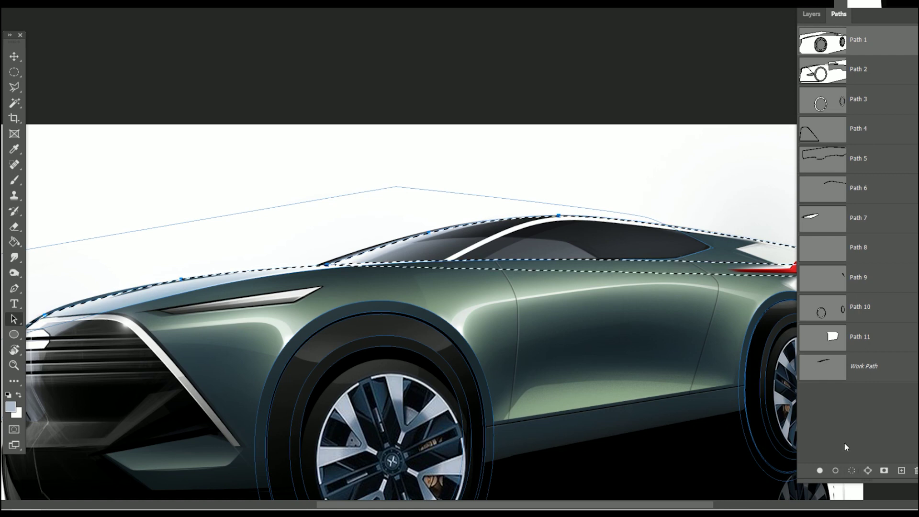
scroll(480, 346, down, 2)
key(b)
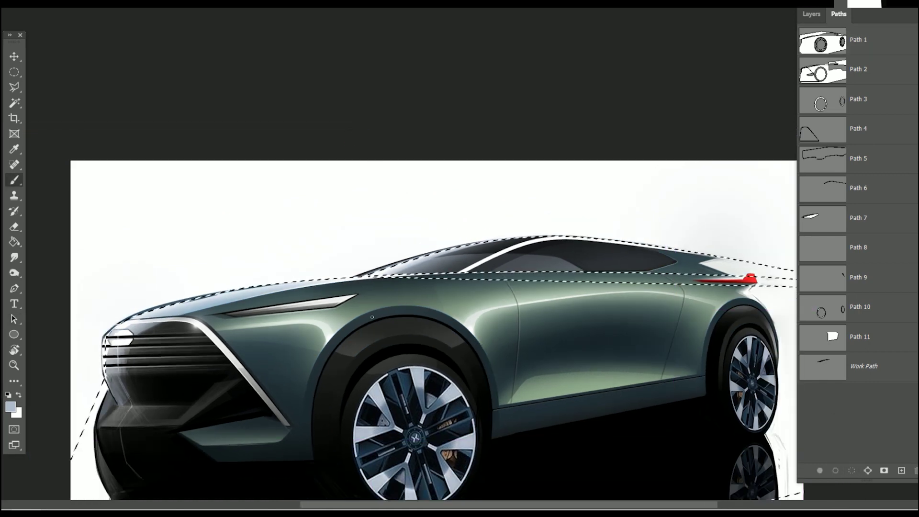
key(F7)
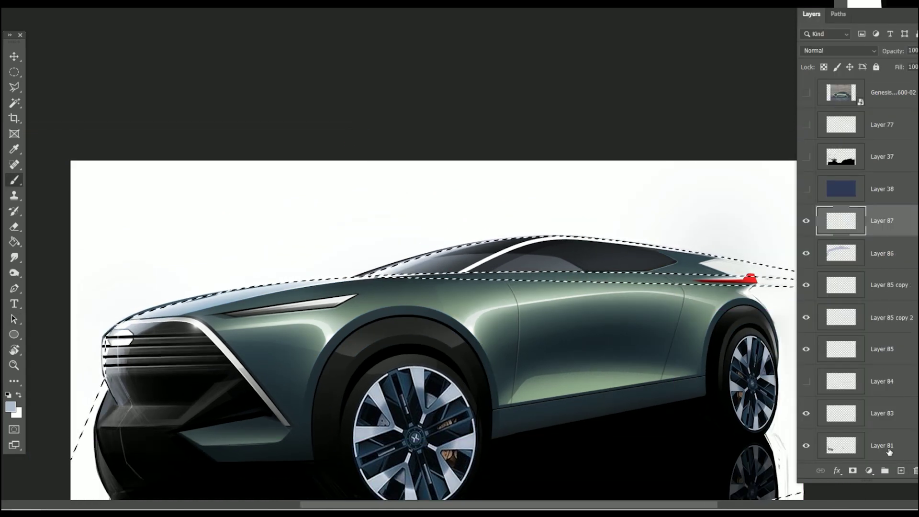
- Add a new empty layer and invert the selection onto the background
key(ctrl+shift+alt+n)
right_click(260, 386)
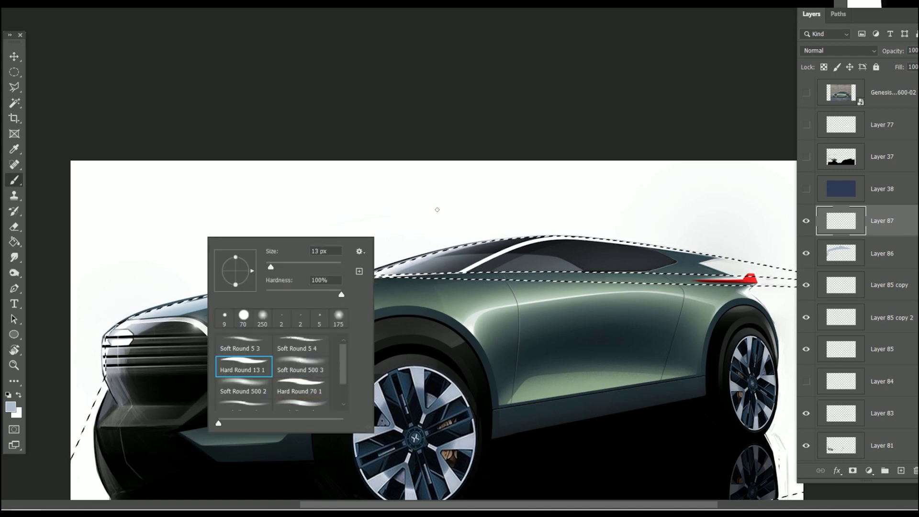
key(Escape)
key(ctrl+shift+i)
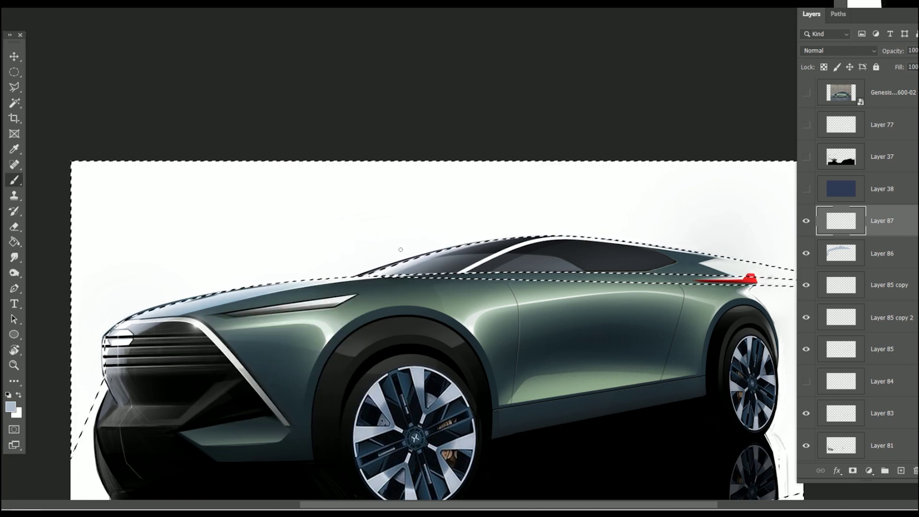
- Paint pale blue-grey over the white sky above the hood, roof and left edge
mouse_move(365, 270)
mouse_down()
mouse_move(205, 206)
mouse_move(63, 199)
mouse_move(394, 190)
mouse_up()
key(ctrl+minus)
drag(511, 297, 511, 294)
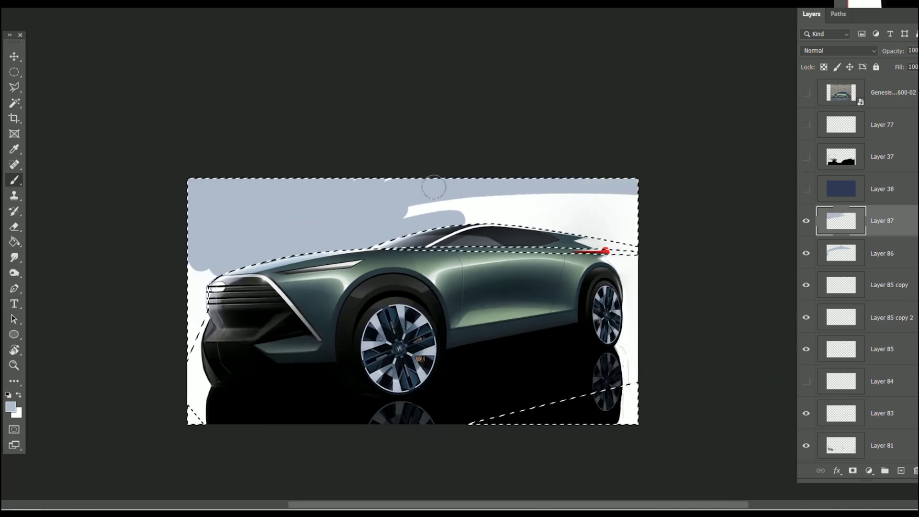
drag(397, 191, 676, 244)
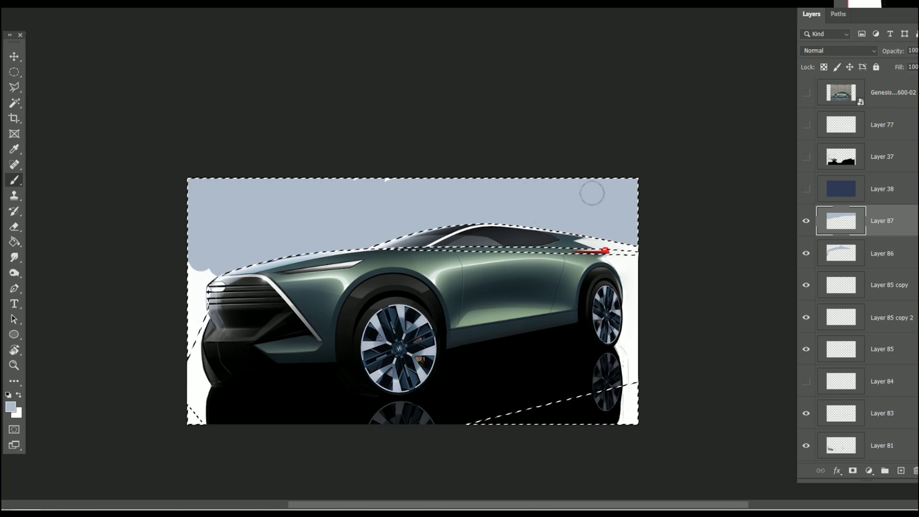
drag(203, 268, 188, 353)
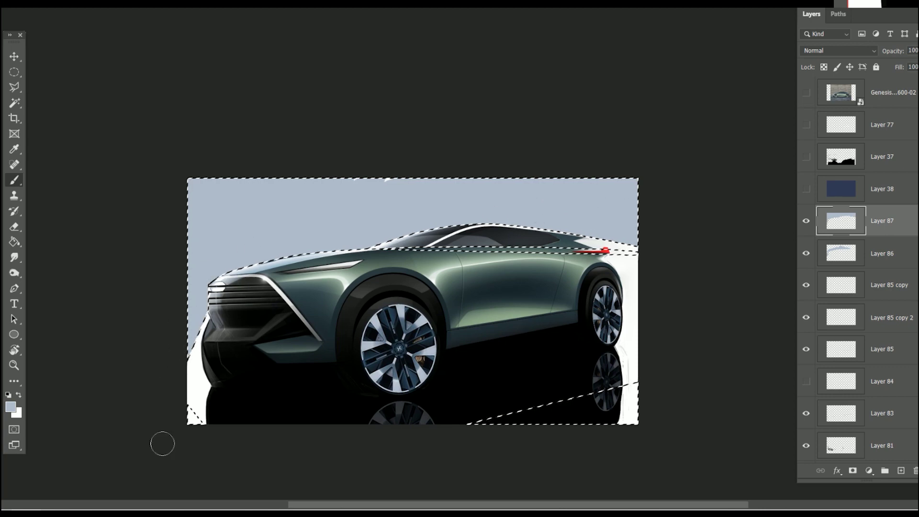
- Put Layer 87 into a new group and clear the selection
key(ctrl+g)
click(598, 158)
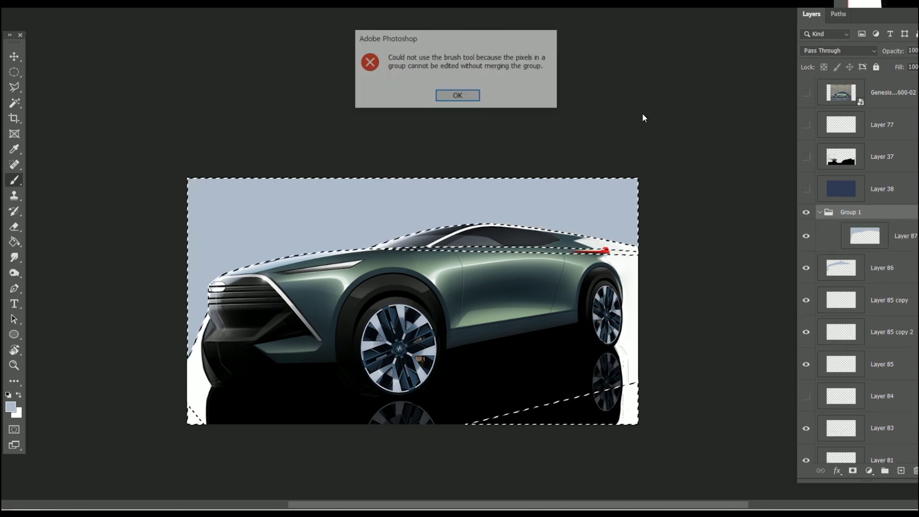
key(Return)
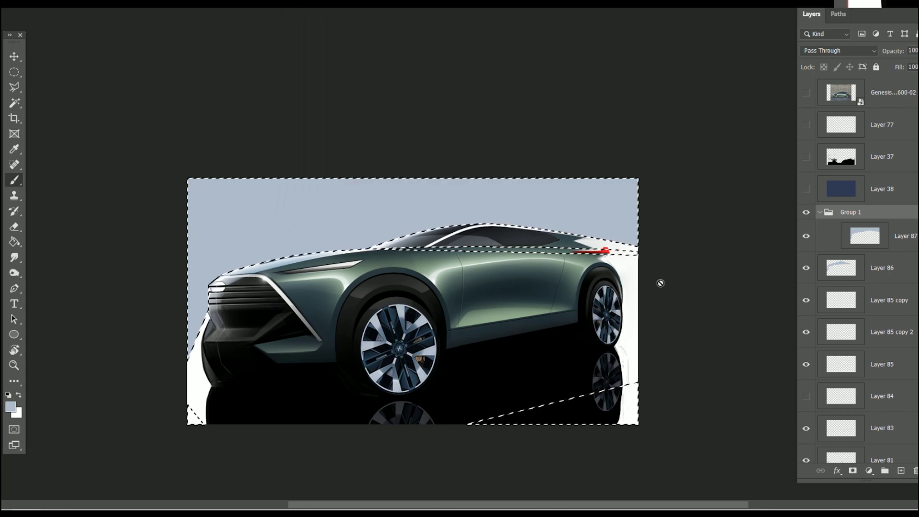
key(ctrl+d)
drag(328, 305, 372, 266)
- Set Group 1's blend mode to Multiply
click(839, 14)
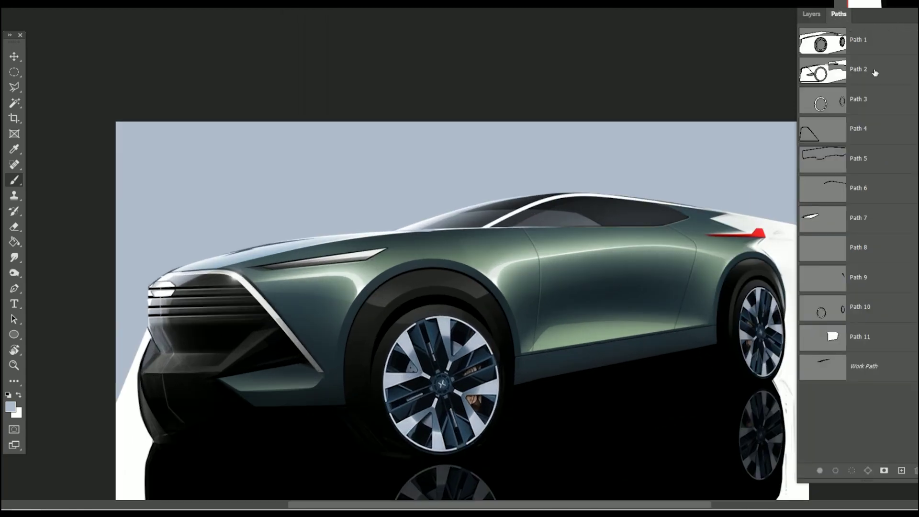
click(839, 51)
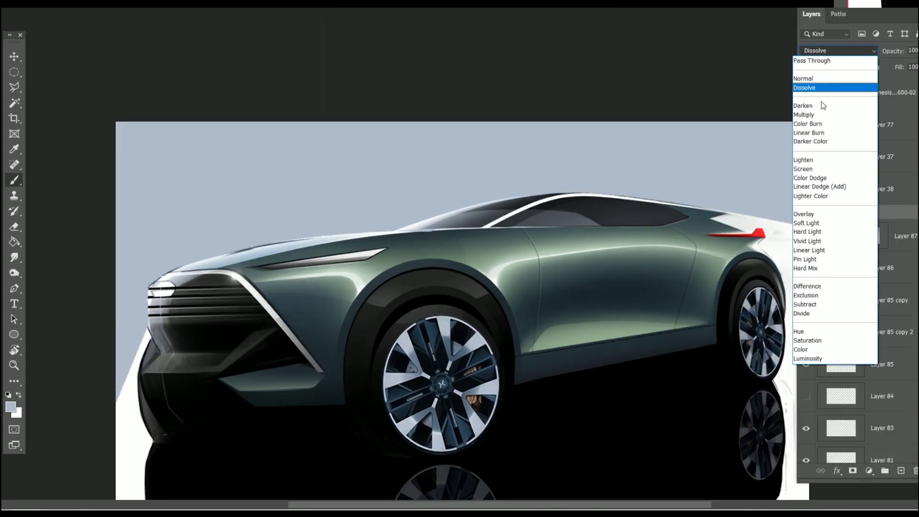
click(821, 115)
mouse_move(400, 367)
mouse_down()
mouse_move(428, 324)
mouse_move(454, 318)
mouse_up()
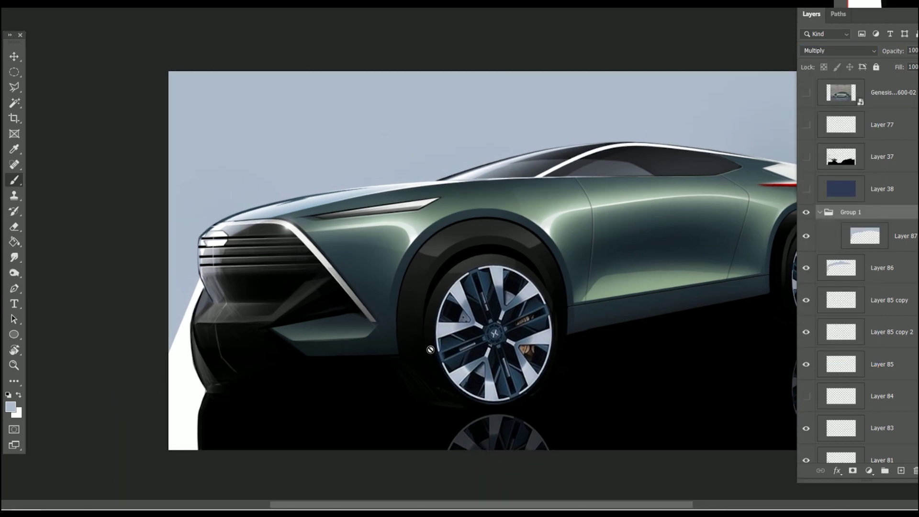
click(454, 318)
click(454, 117)
- Paint the white lower-left and rear edge strips pale blue-grey on Layer 87
click(885, 234)
mouse_move(190, 280)
mouse_down()
mouse_move(185, 431)
mouse_move(164, 486)
mouse_up()
key(ctrl+minus)
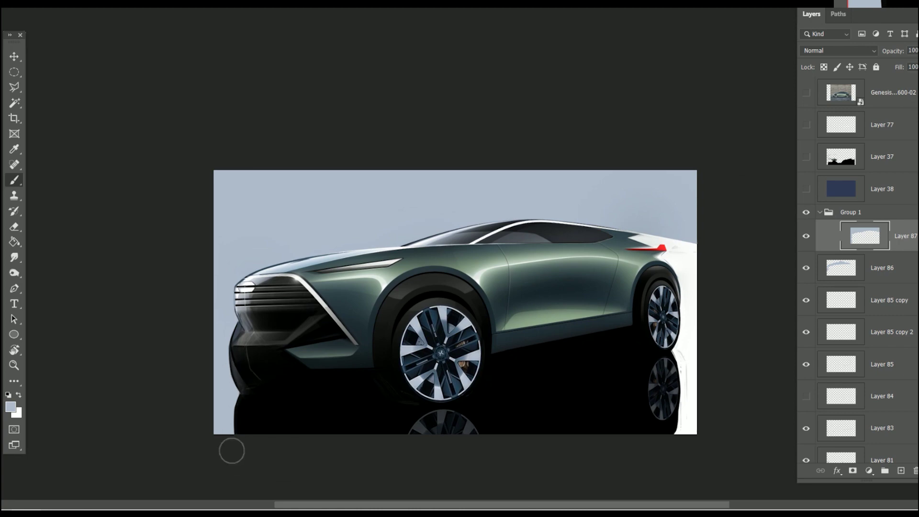
drag(232, 451, 58, 492)
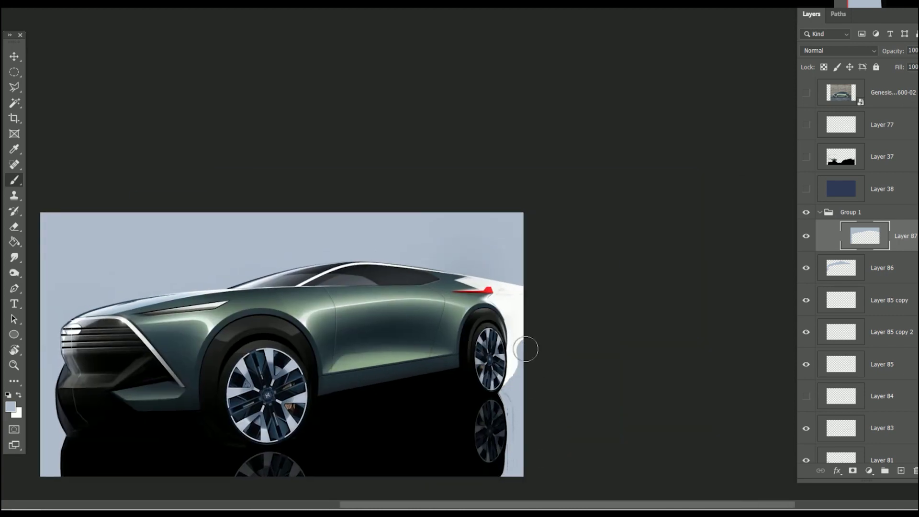
scroll(532, 276, up, 3)
mouse_move(534, 275)
mouse_down()
mouse_move(503, 278)
mouse_move(485, 245)
mouse_up()
key(ctrl+shift+h)
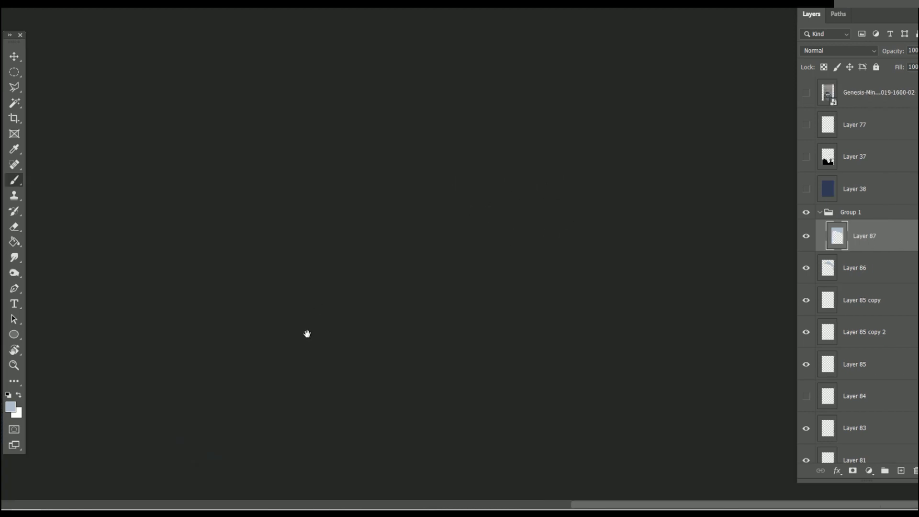
- Cover the white rear roofline corner blue-grey and paint a dark spoiler edge line
drag(330, 386, 495, 302)
drag(223, 216, 328, 211)
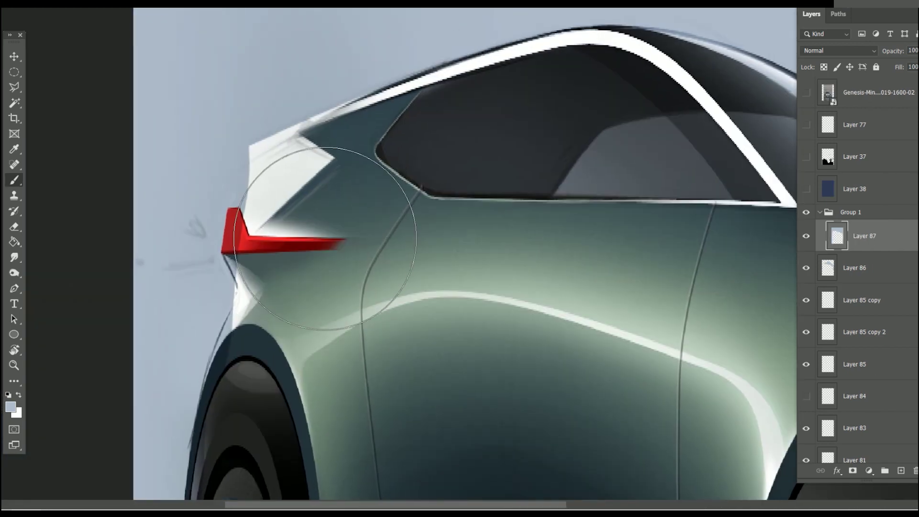
drag(250, 144, 350, 101)
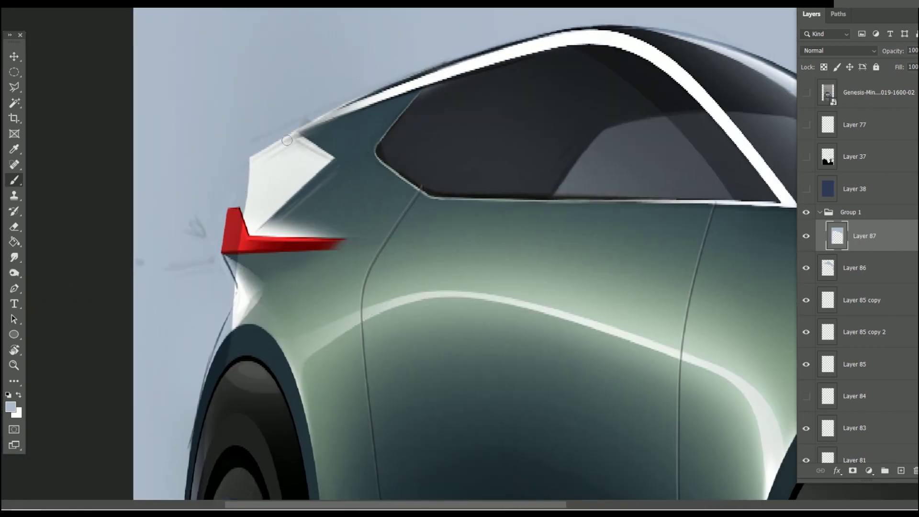
mouse_move(329, 158)
mouse_down()
mouse_move(291, 135)
mouse_move(295, 186)
mouse_up()
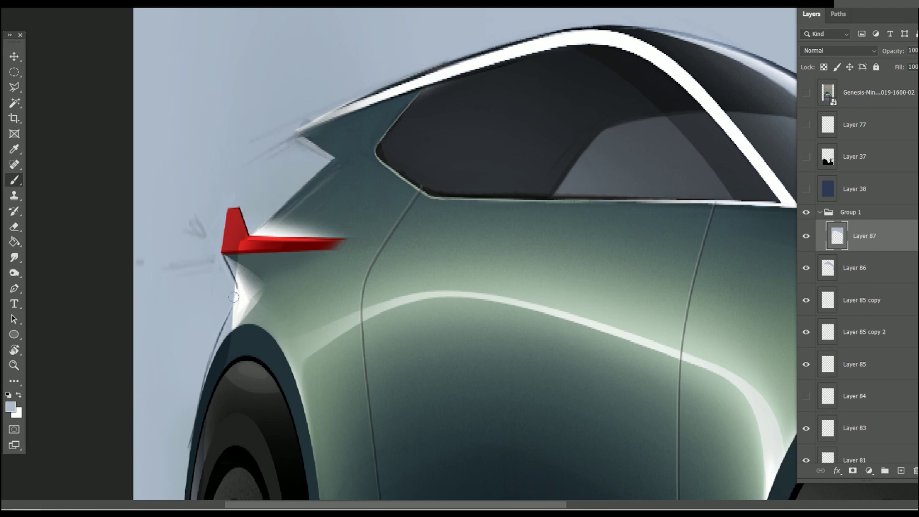
- Set up the Eraser with Hard Round 70 to trim the tail light edges
key(e)
scroll(558, 257, up, 3)
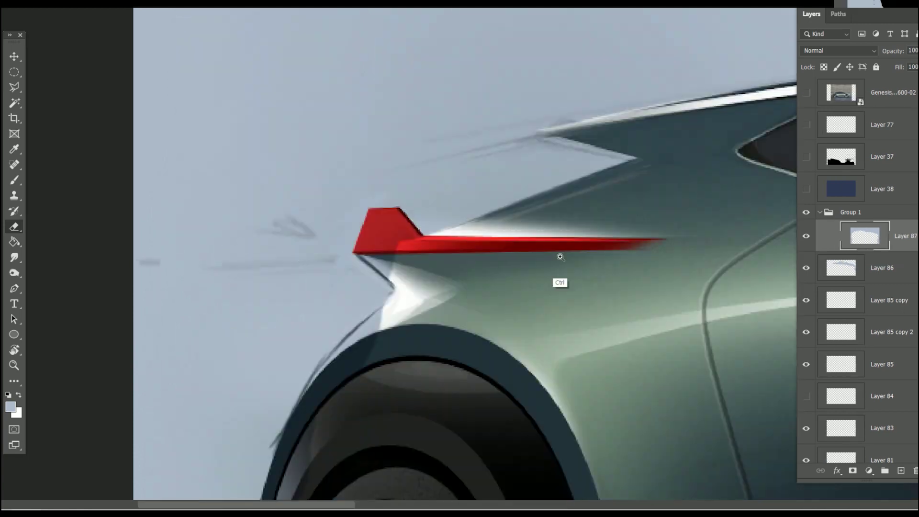
scroll(538, 329, down, 3)
scroll(426, 345, down, 2)
right_click(363, 278)
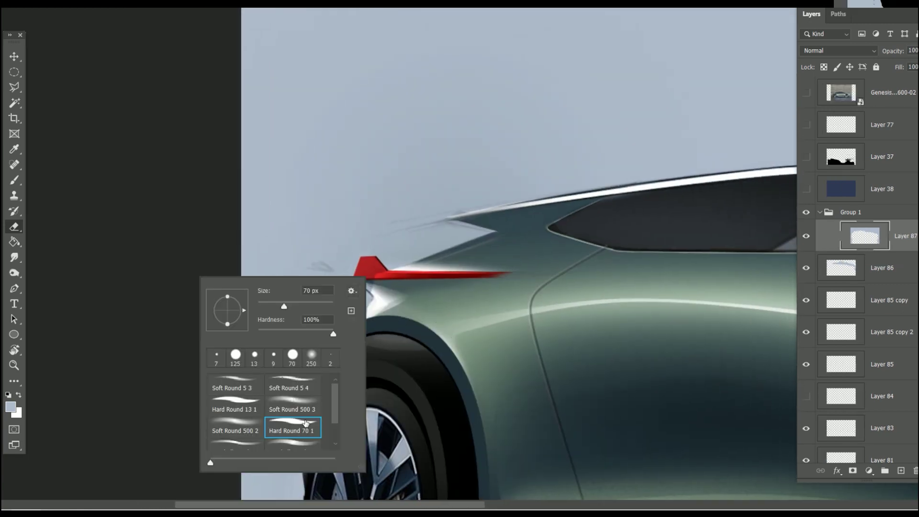
key(Escape)
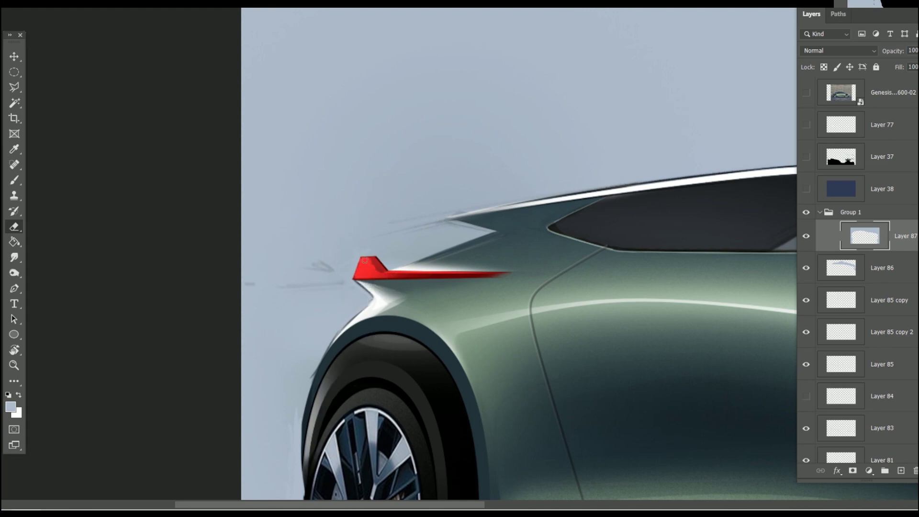
scroll(392, 275, down, 3)
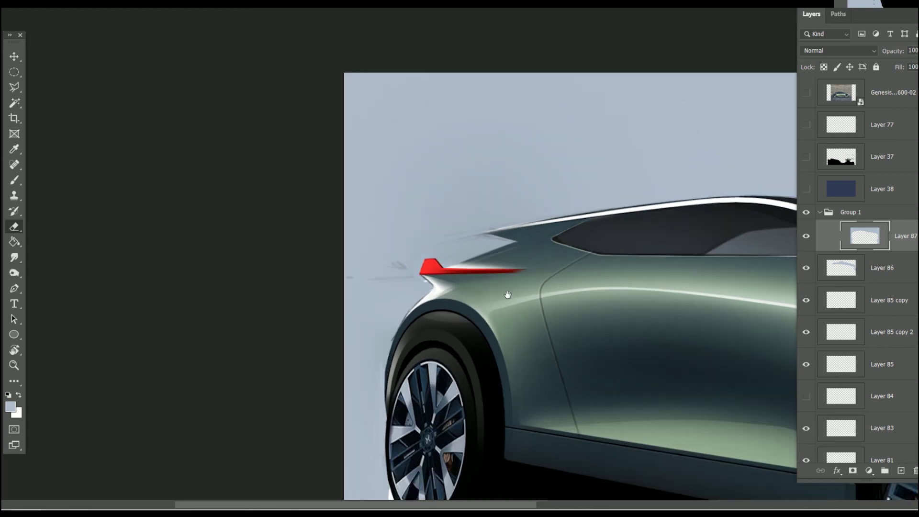
- Mirror the view back so the car faces left again
key(h)
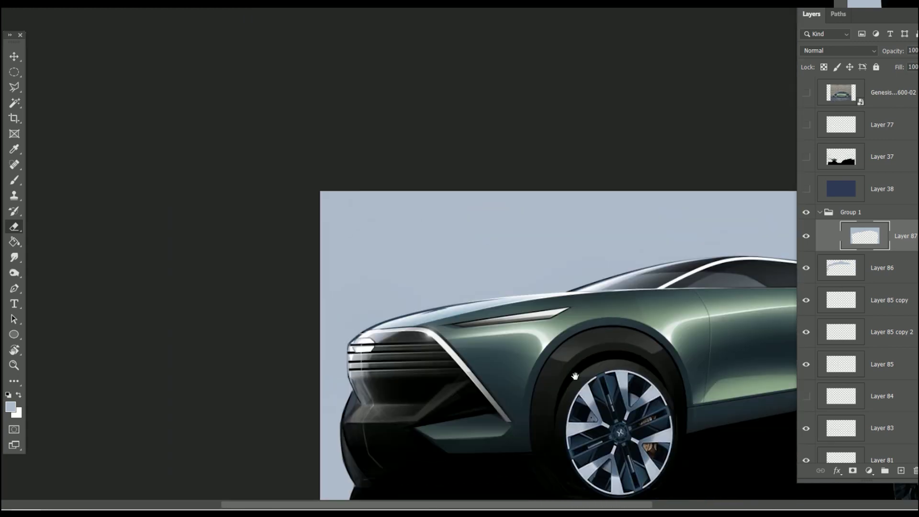
scroll(551, 335, up, 2)
scroll(519, 276, up, 3)
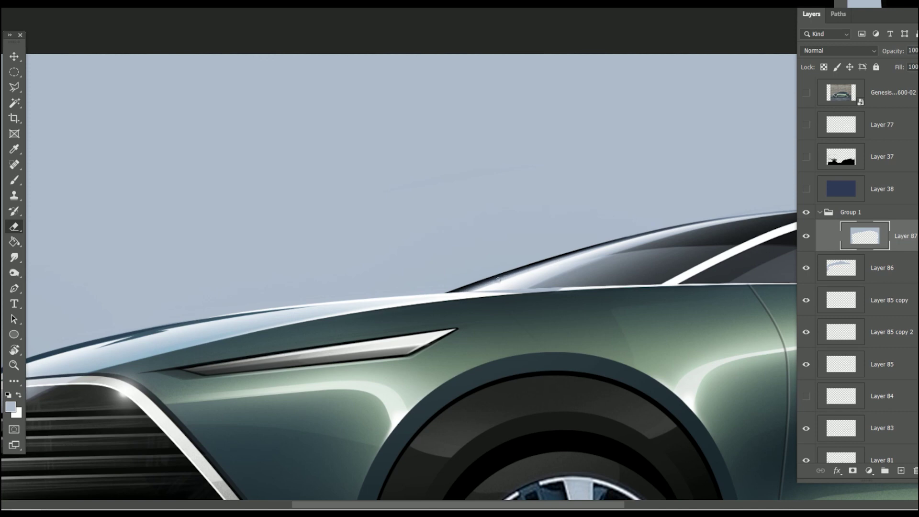
scroll(754, 222, left, 4)
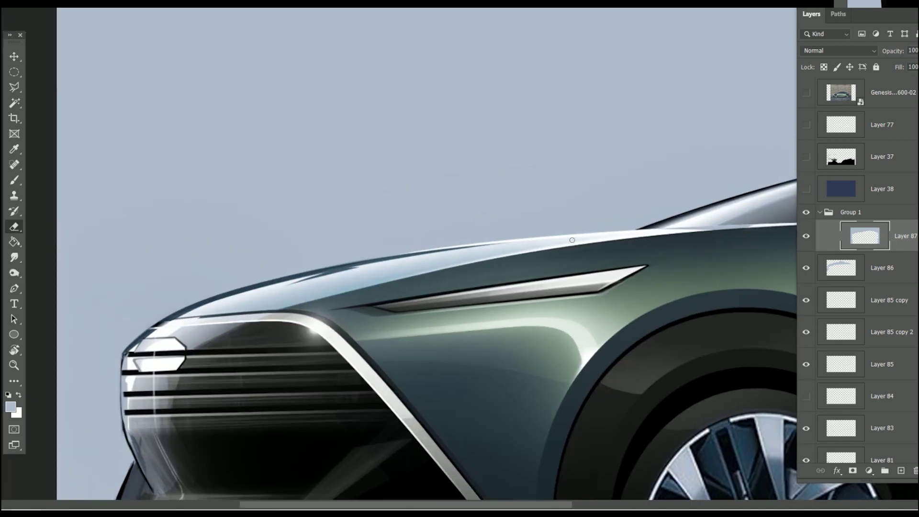
scroll(550, 275, down, 3)
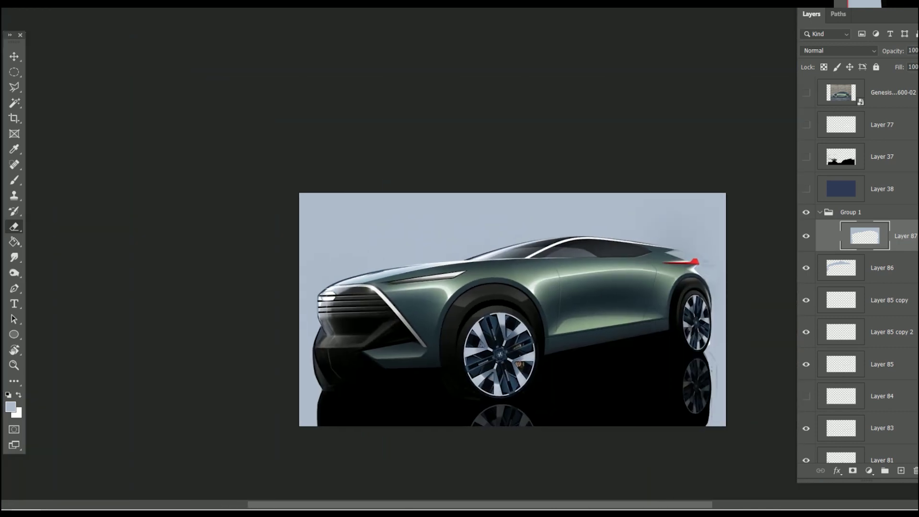
scroll(419, 259, up, 3)
scroll(418, 259, up, 1)
- Magic Wand the hood outline, erase along its top edge, and add empty Layer 88 above Layer 87
key(b)
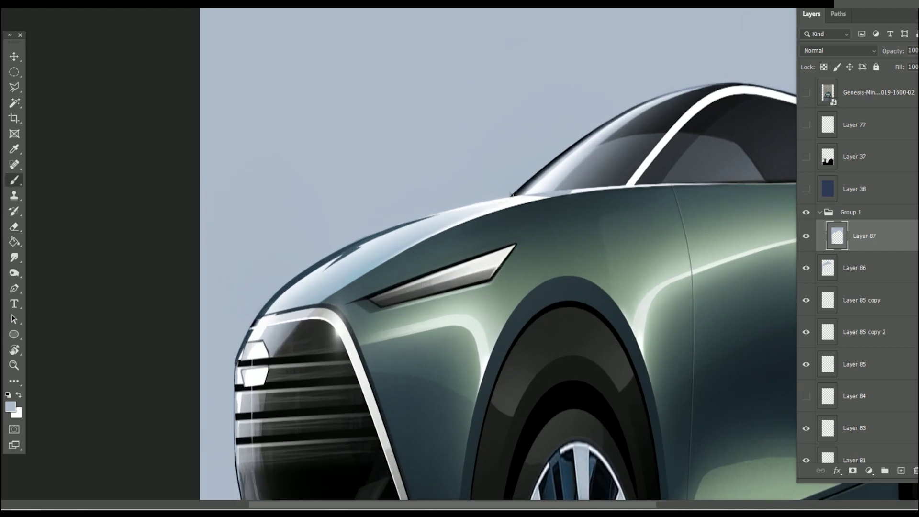
key(w)
click(542, 200)
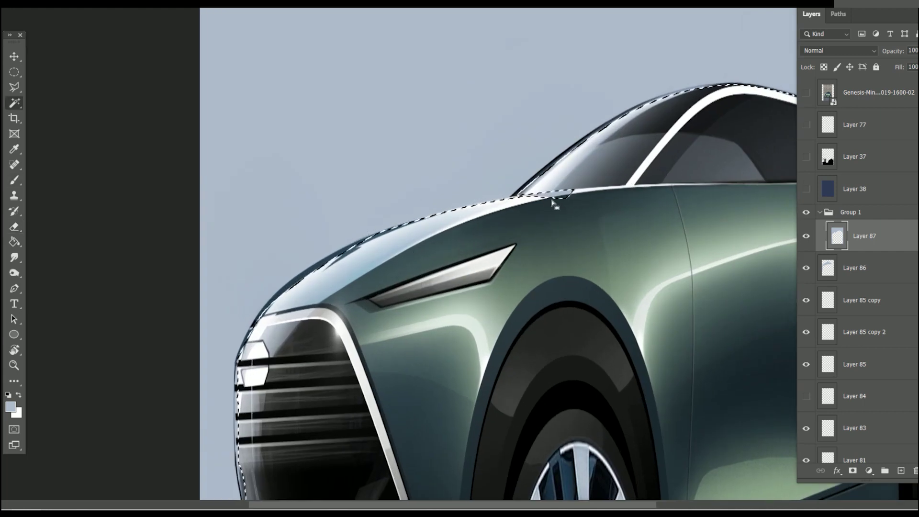
key(ctrl+d)
key(e)
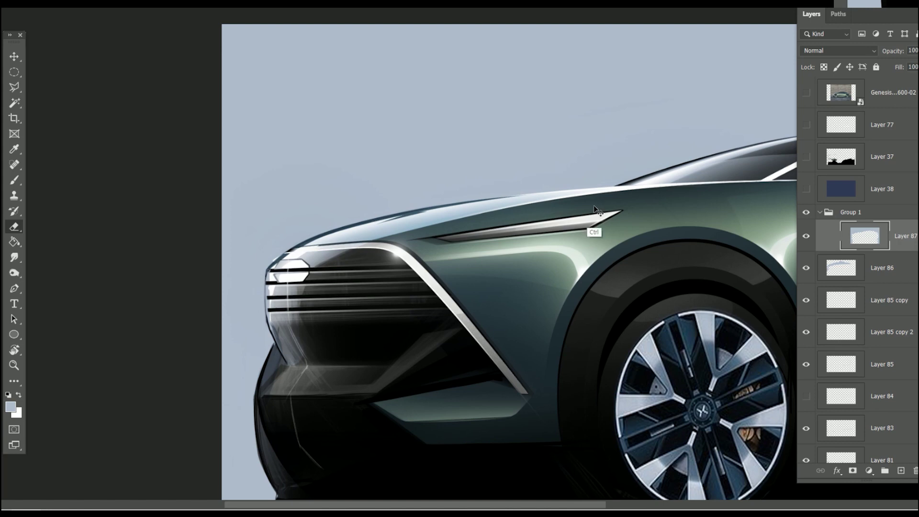
key(ctrl+minus)
key(ctrl+minus)
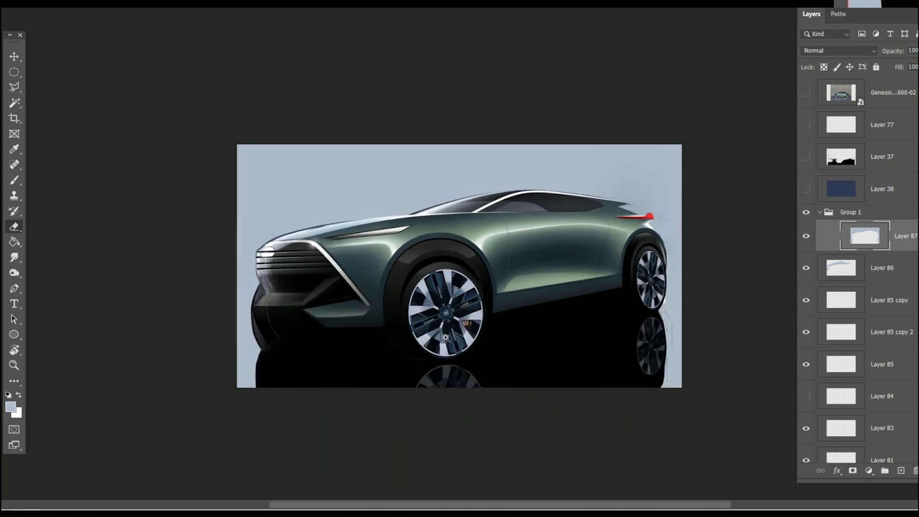
key(ctrl+plus)
click(901, 470)
- Set up a large soft white brush on Layer 88
key(b)
right_click(172, 178)
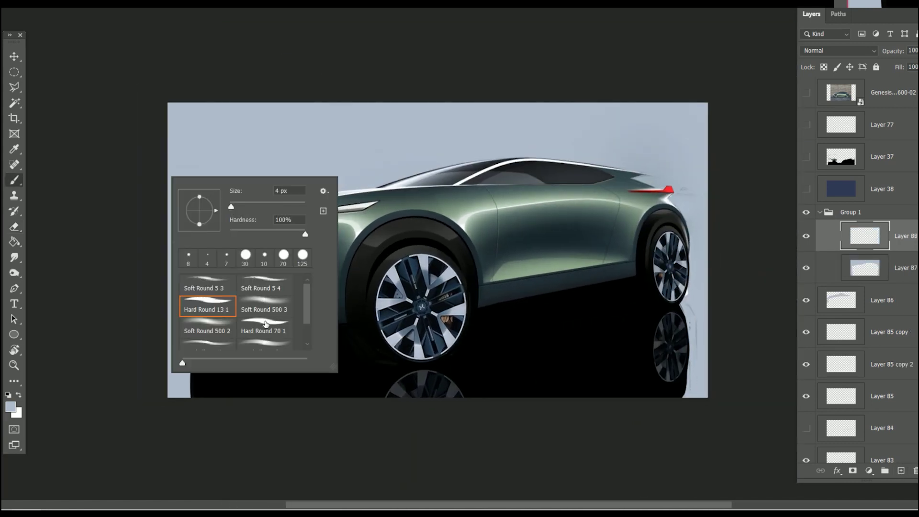
double_click(272, 300)
key(x)
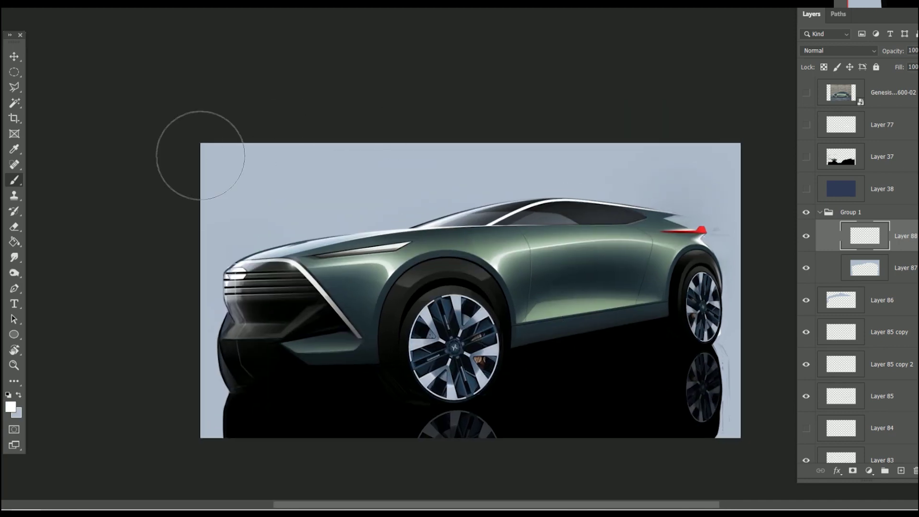
scroll(541, 139, down, 2)
key(bracketright)
key(bracketright)
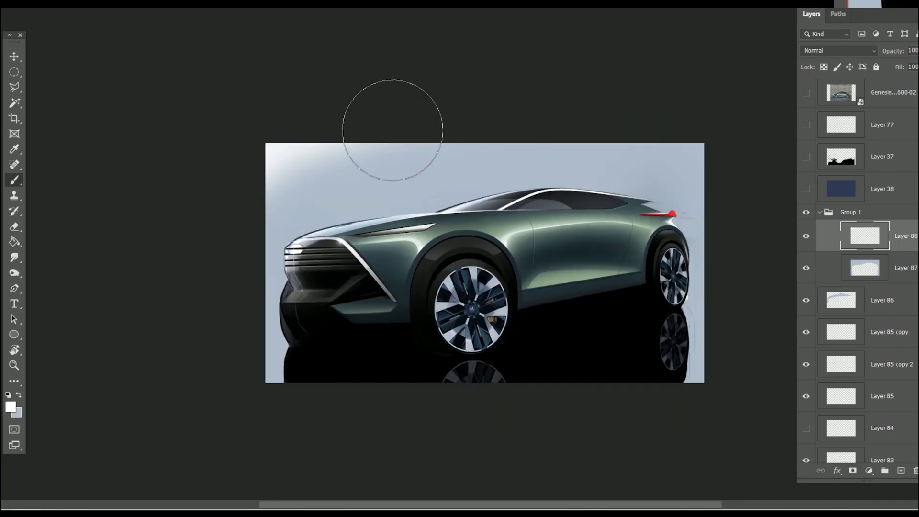
key(bracketright)
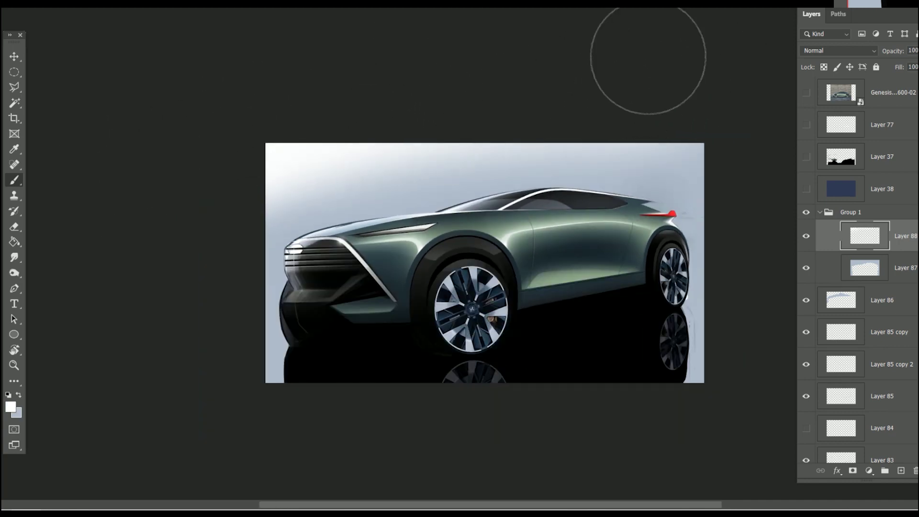
mouse_move(609, 173)
mouse_down()
mouse_move(572, 192)
mouse_move(532, 189)
mouse_up()
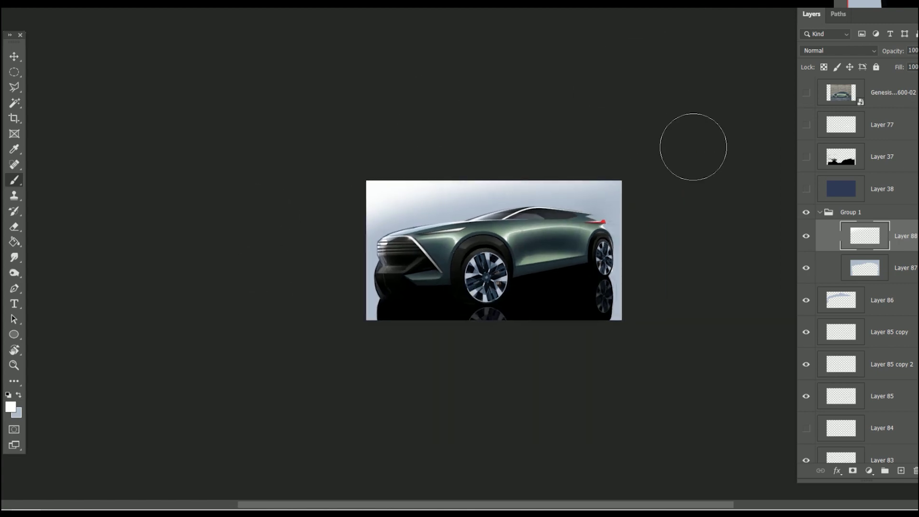
- Lasso the area below a curved line, soften it with a Soft Round 500 2 eraser, then deselect
right_click(21, 90)
click(71, 86)
drag(632, 175, 627, 330)
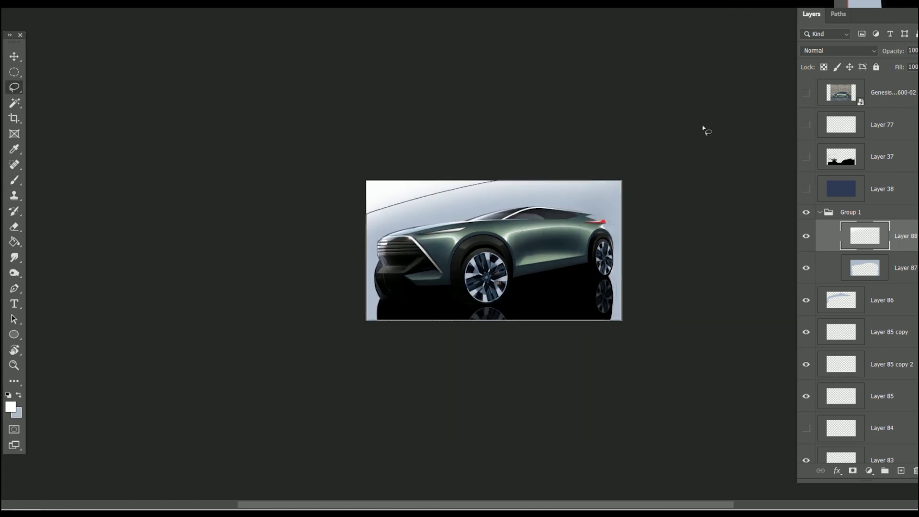
key(e)
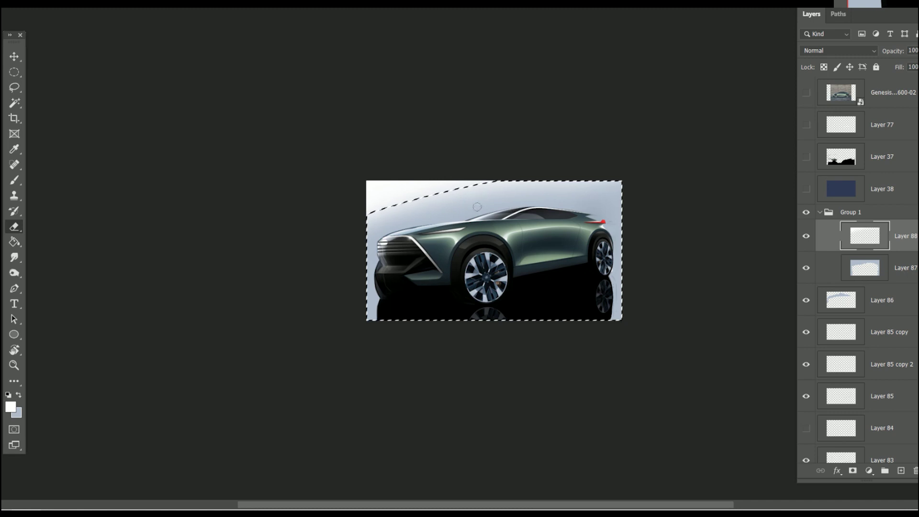
right_click(462, 201)
double_click(328, 362)
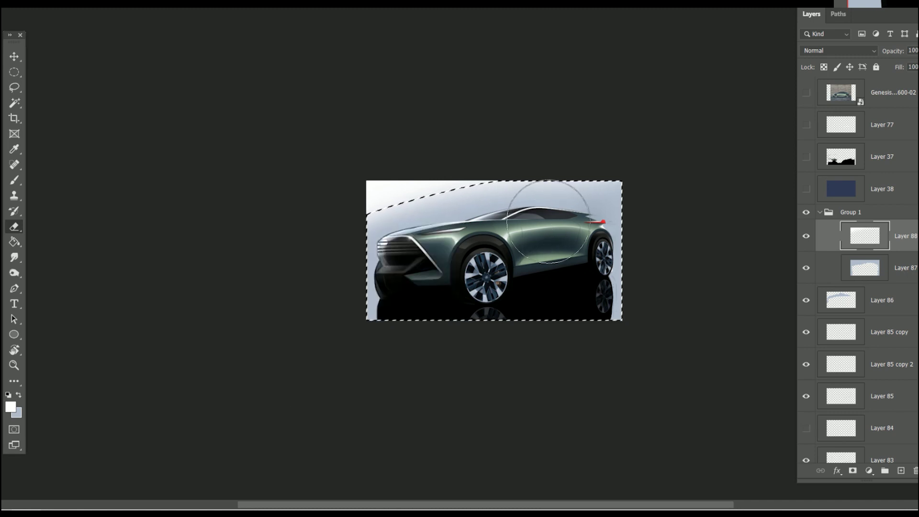
key(ctrl+d)
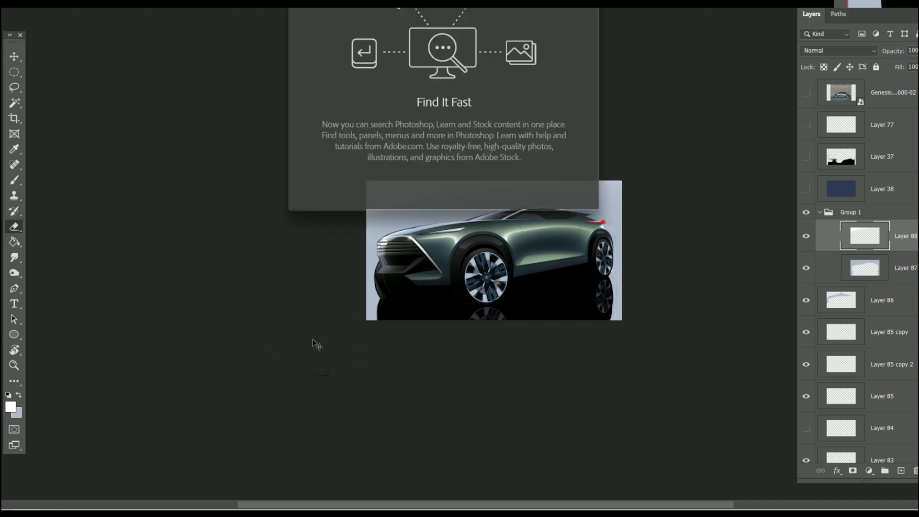
click(14, 87)
scroll(411, 191, up, 2)
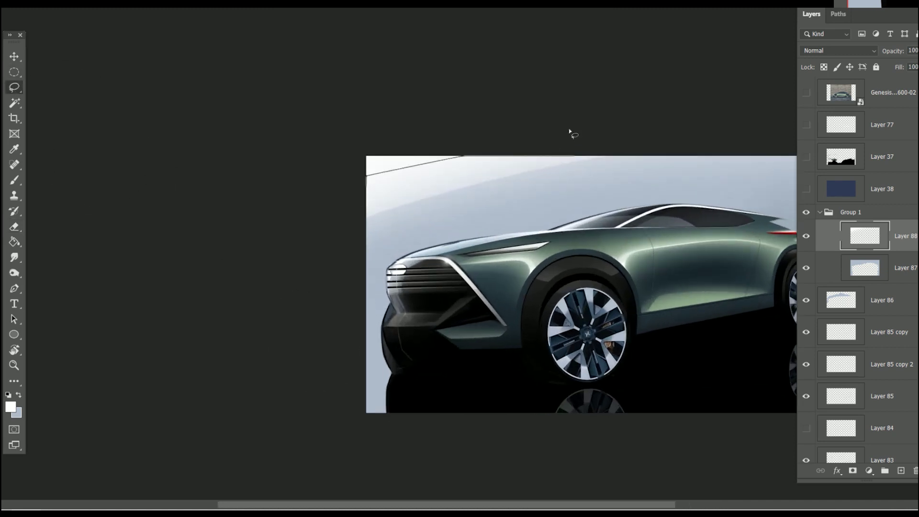
- Lasso a section of the car and zoom in on the front fender
drag(570, 131, 236, 137)
key(b)
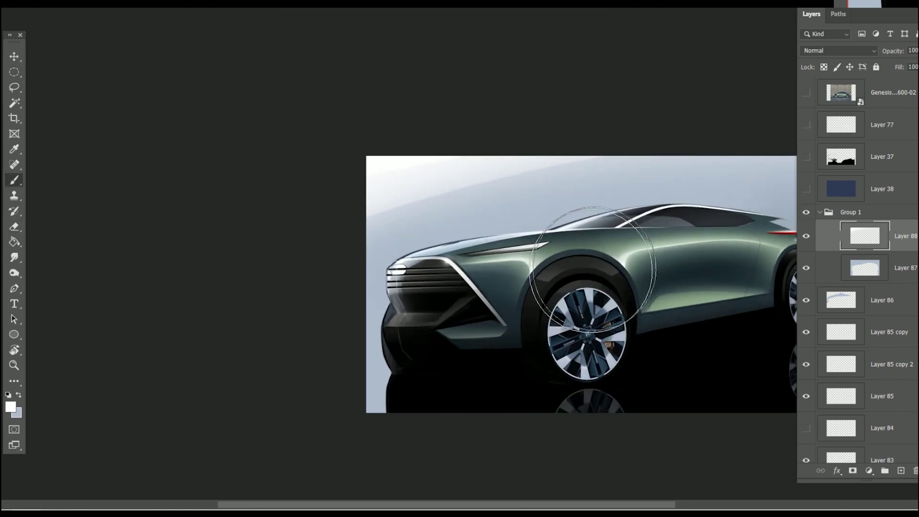
scroll(593, 269, down, 2)
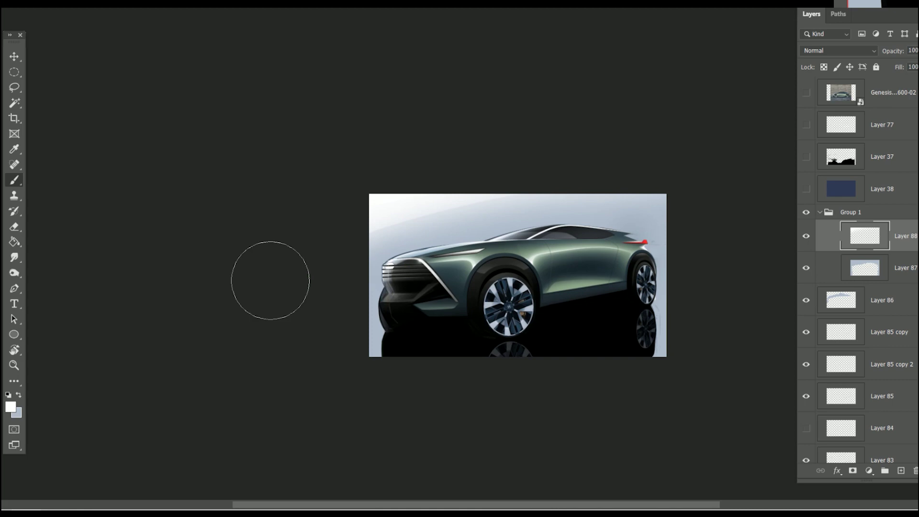
drag(457, 279, 458, 280)
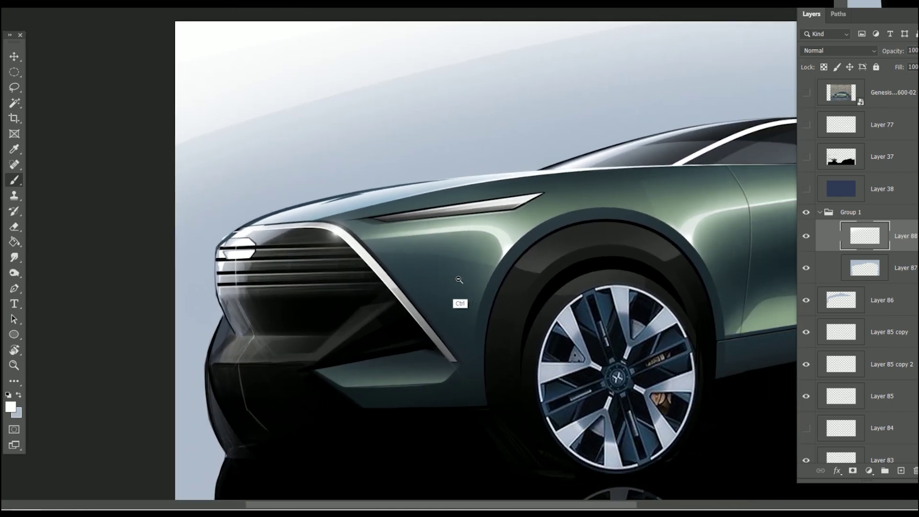
key(ctrl+minus)
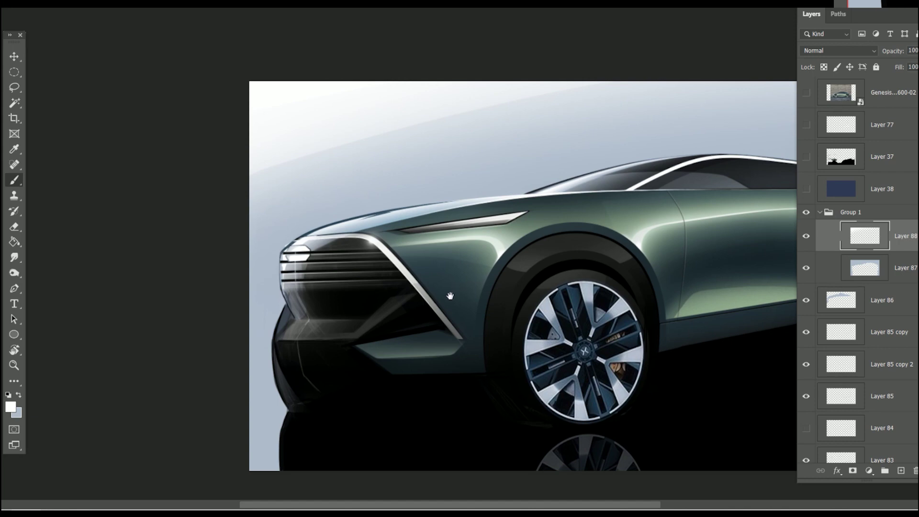
- On Layer 87, paint a thin light stroke along the hood edge and erase the dark strokes
key(alt+bracketleft)
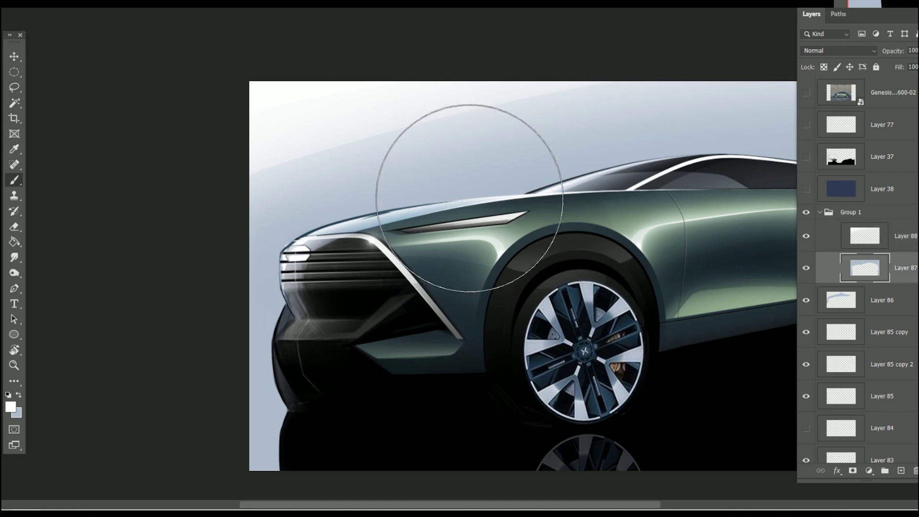
right_click(469, 206)
key(z)
key(b)
key(x)
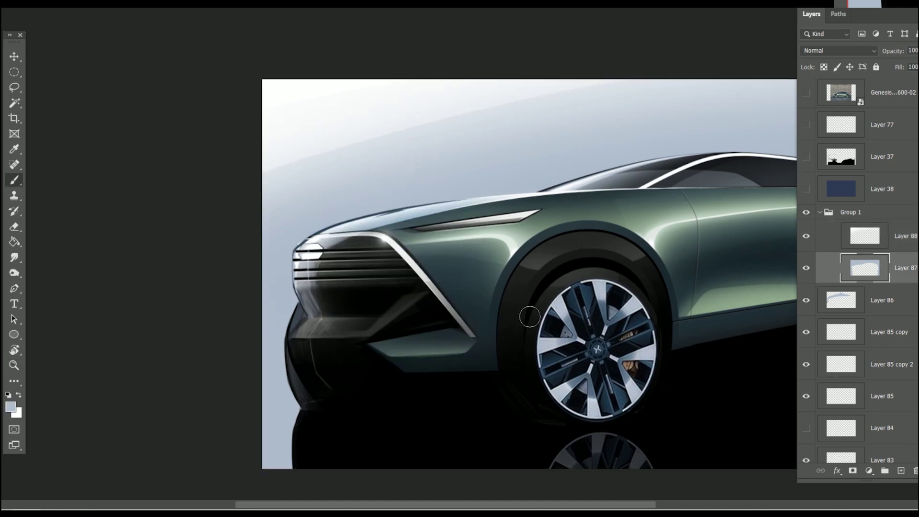
key(bracketleft)
key(bracketleft)
key(bracketleft)
drag(527, 194, 462, 200)
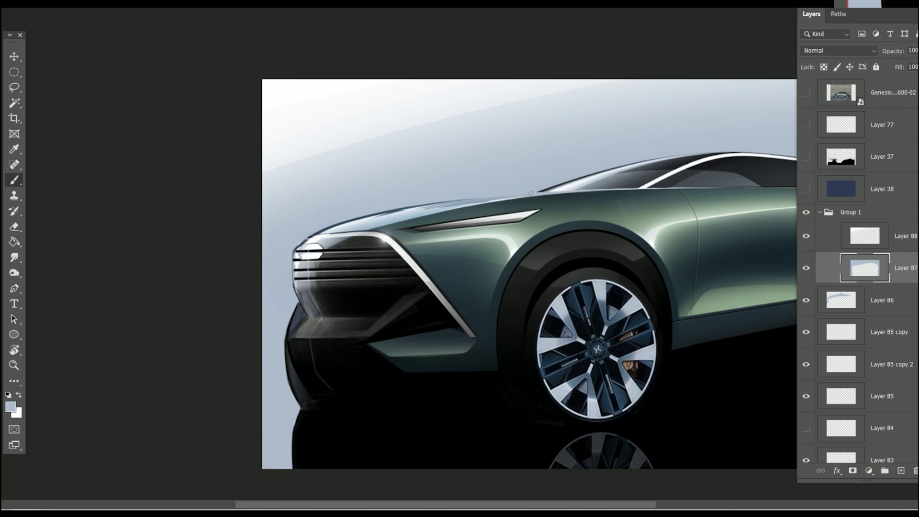
key(e)
key(bracketleft)
key(bracketleft)
key(bracketleft)
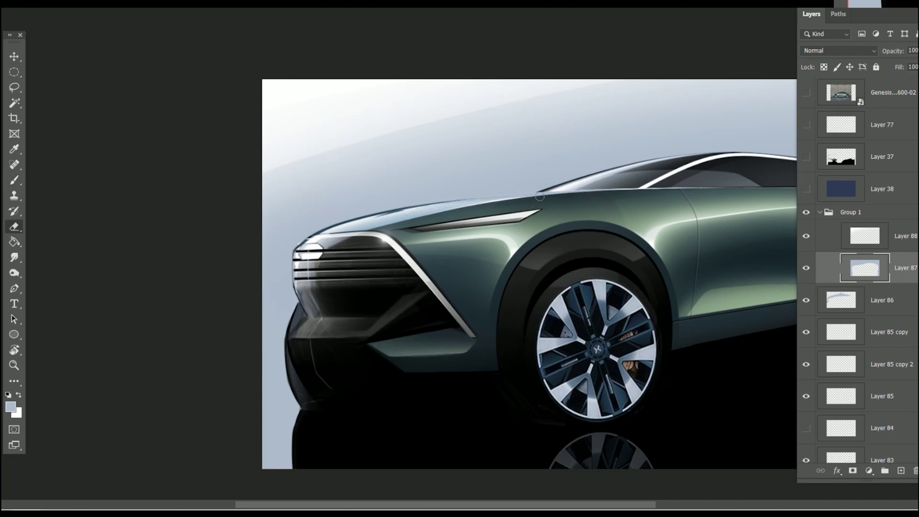
drag(540, 196, 427, 215)
drag(650, 201, 454, 215)
- Lasso the hood edge above the headlight, sample a dark body tone with a large soft brush, then deselect
key(l)
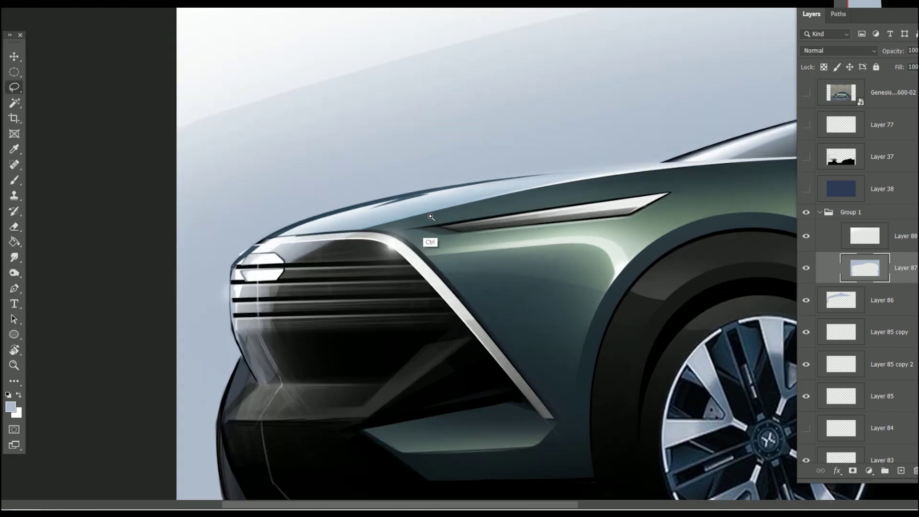
scroll(369, 232, up, 2)
drag(271, 274, 692, 180)
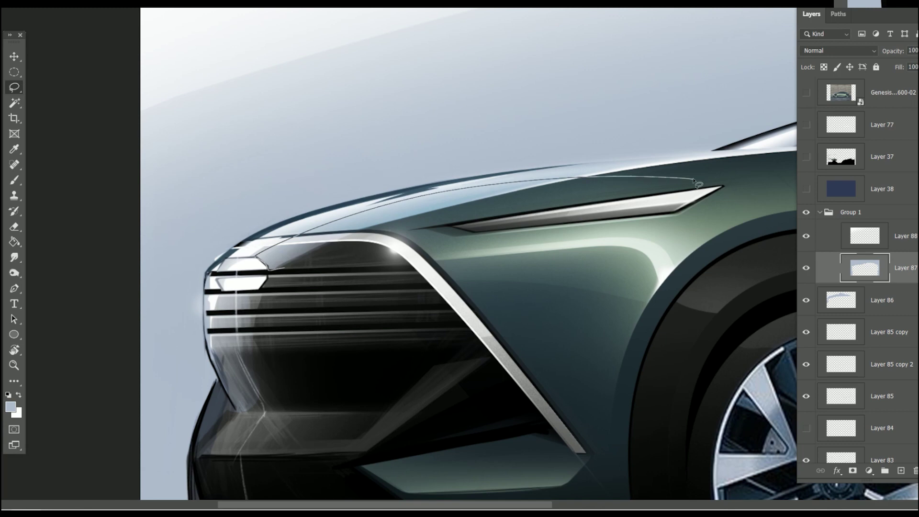
key(b)
alt+click(509, 197)
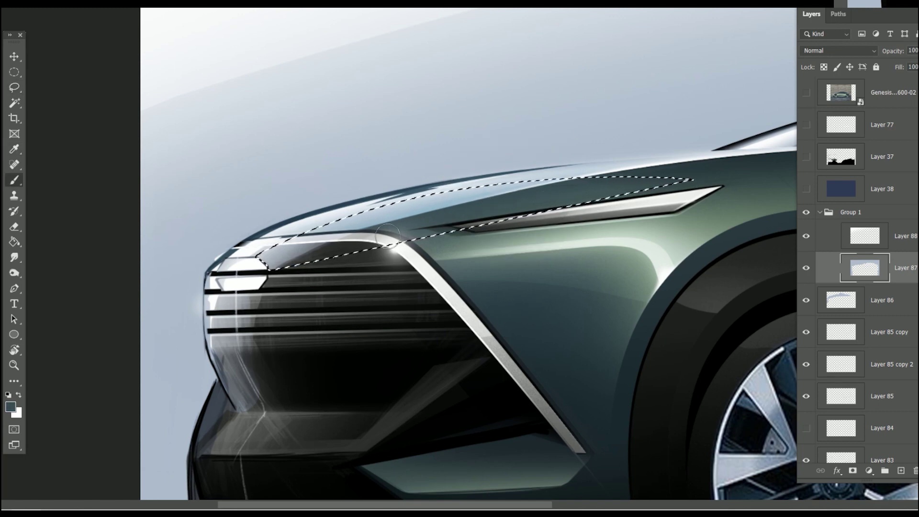
right_click(256, 215)
double_click(370, 376)
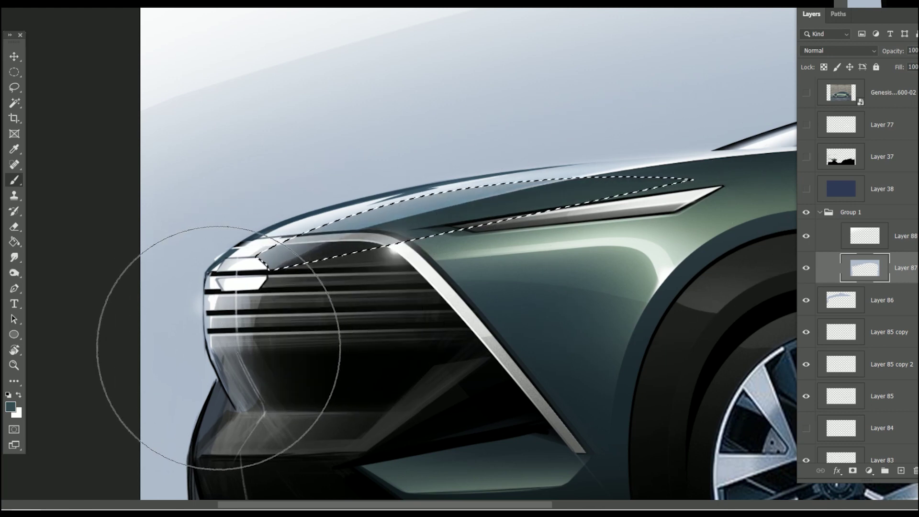
key(ctrl+d)
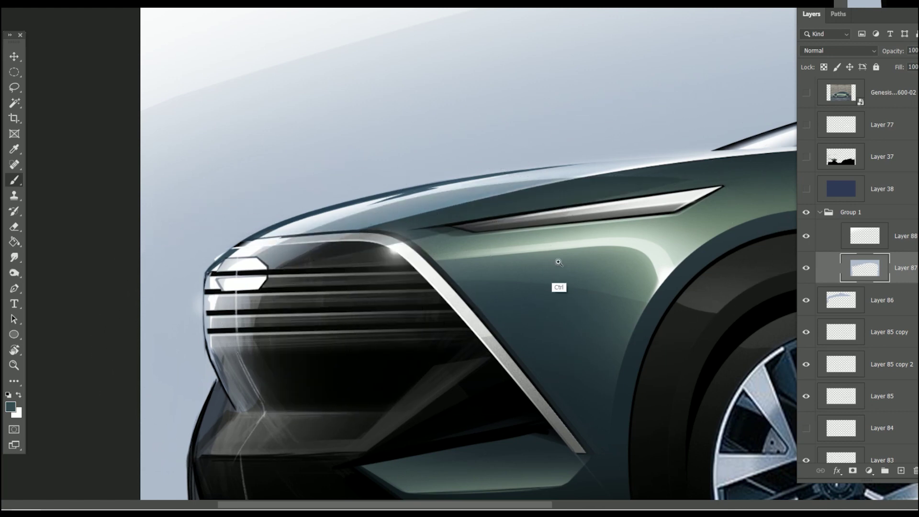
drag(559, 262, 501, 301)
key(e)
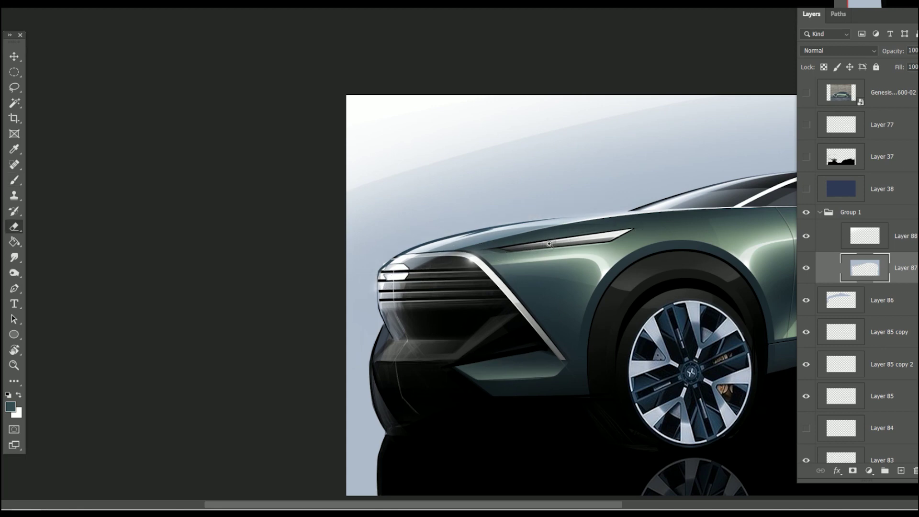
scroll(476, 308, down, 5)
scroll(477, 308, up, 3)
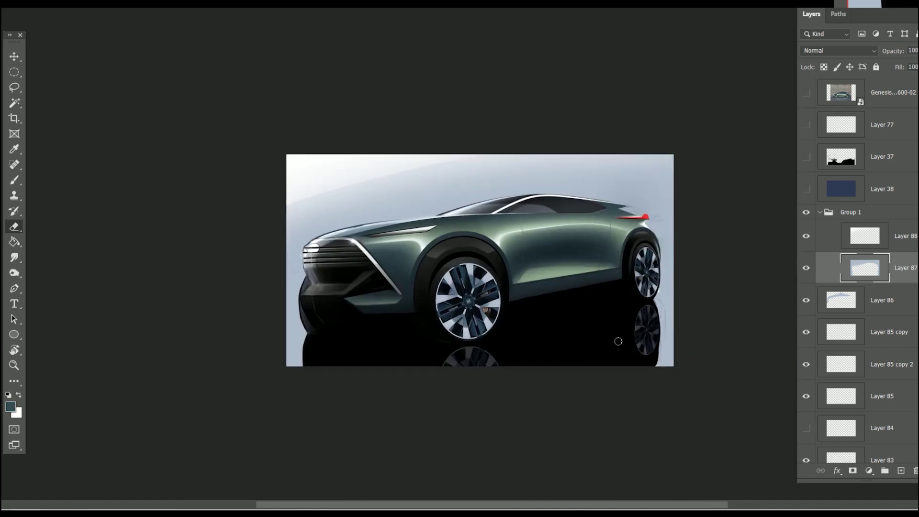
- Lasso the area around the red tail light and make Layer 88 active with white paint
key(l)
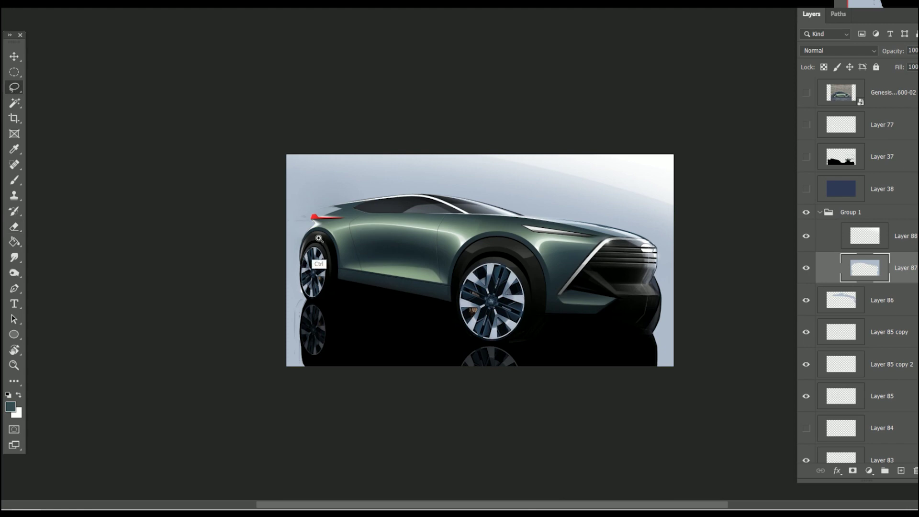
scroll(320, 239, up, 8)
drag(383, 158, 393, 167)
drag(324, 128, 450, 85)
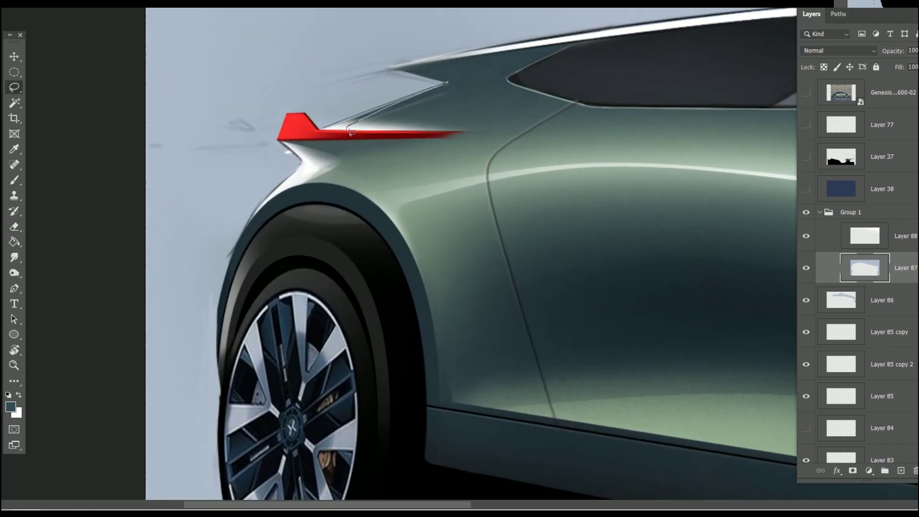
drag(320, 130, 324, 128)
key(b)
key(x)
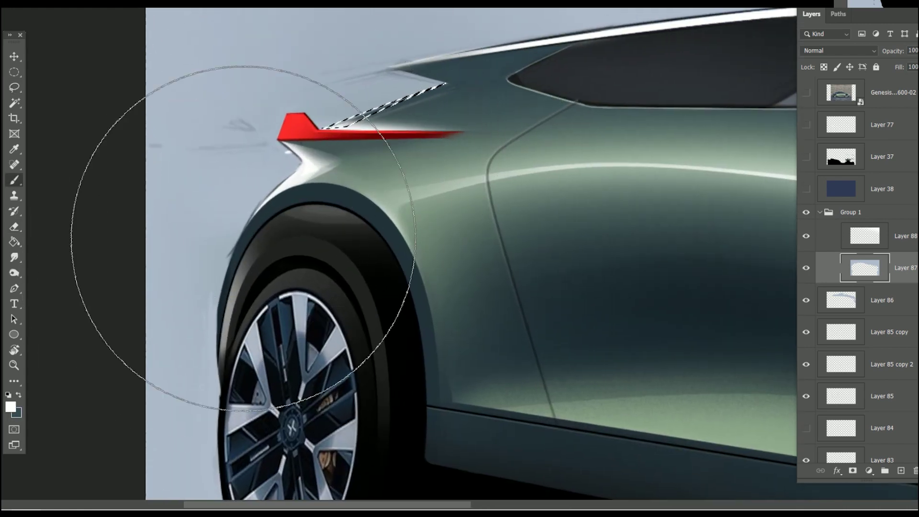
click(865, 236)
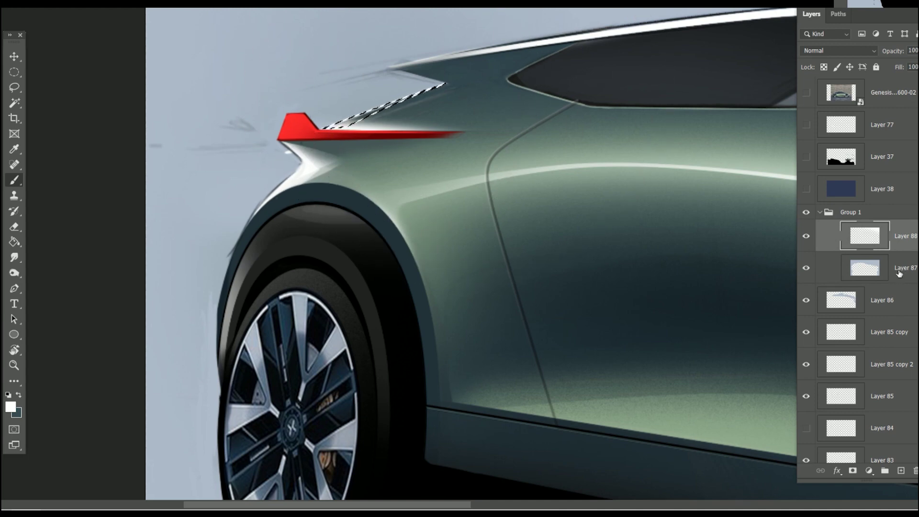
- Add two new layers and pick a smaller Soft Round 500 2 brush
click(901, 471)
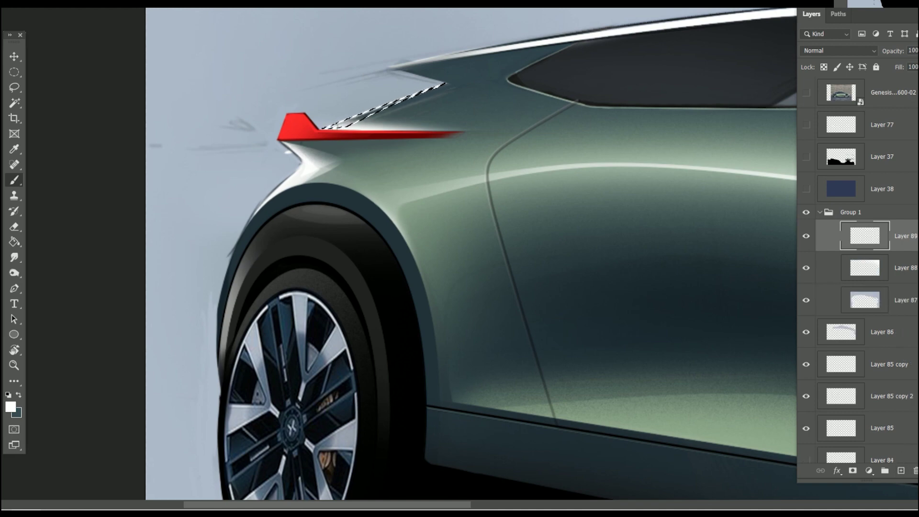
scroll(458, 266, down, 3)
drag(458, 267, 400, 110)
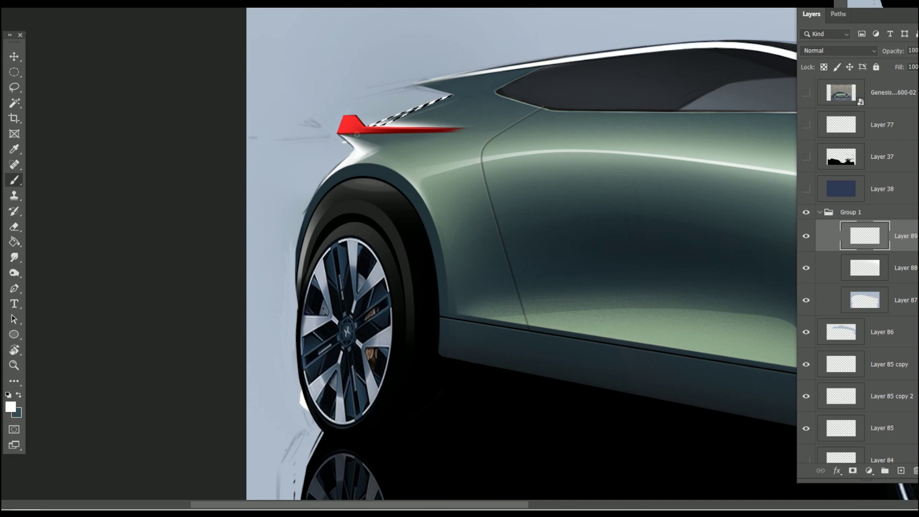
scroll(357, 135, up, 3)
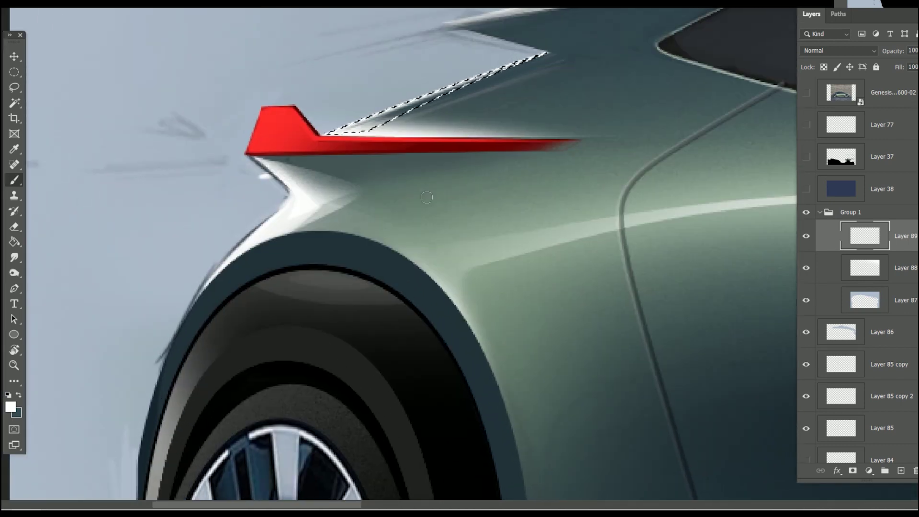
click(902, 471)
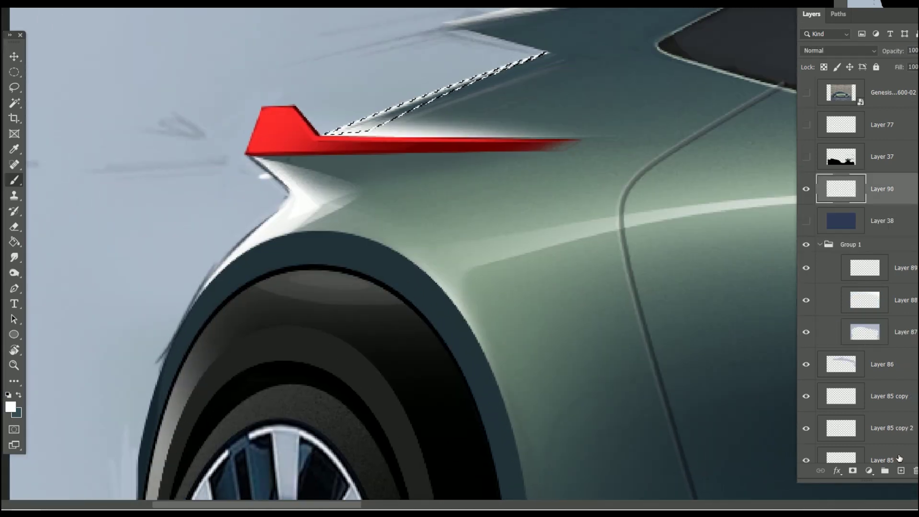
right_click(206, 100)
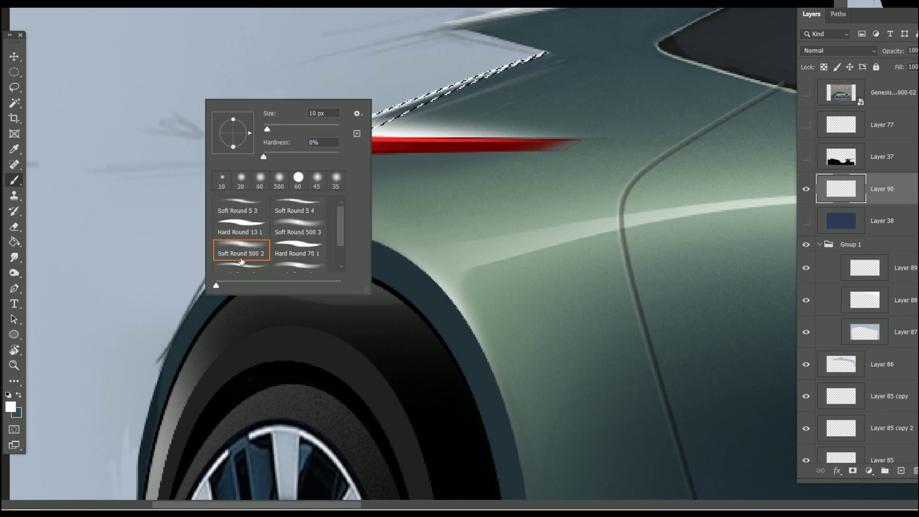
click(242, 253)
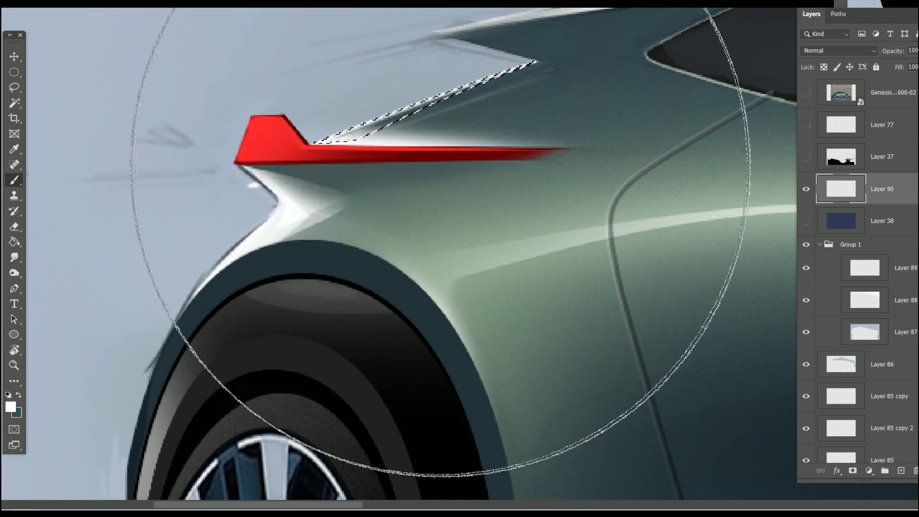
key(bracketleft)
key(bracketleft)
key(bracketleft)
key(bracketleft)
key(bracketleft)
key(bracketleft)
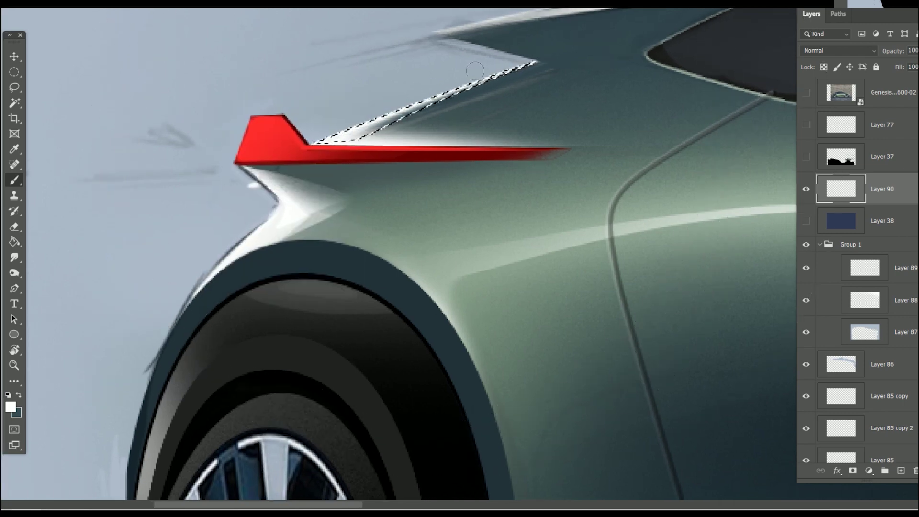
- Deselect, flip the view horizontally, and zoom into the front grille with the Polygonal Lasso
key(ctrl+d)
key(ctrl+minus)
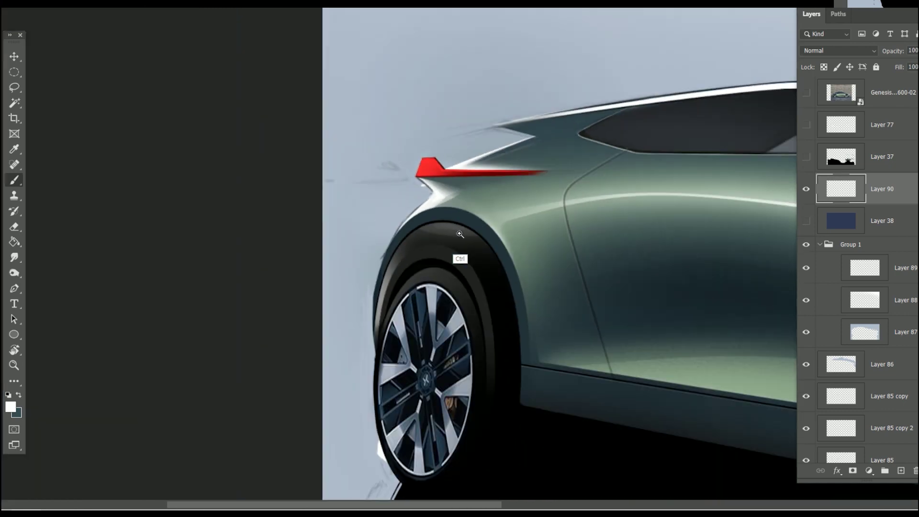
key(ctrl+minus)
key(ctrl+minus)
key(ctrl+minus)
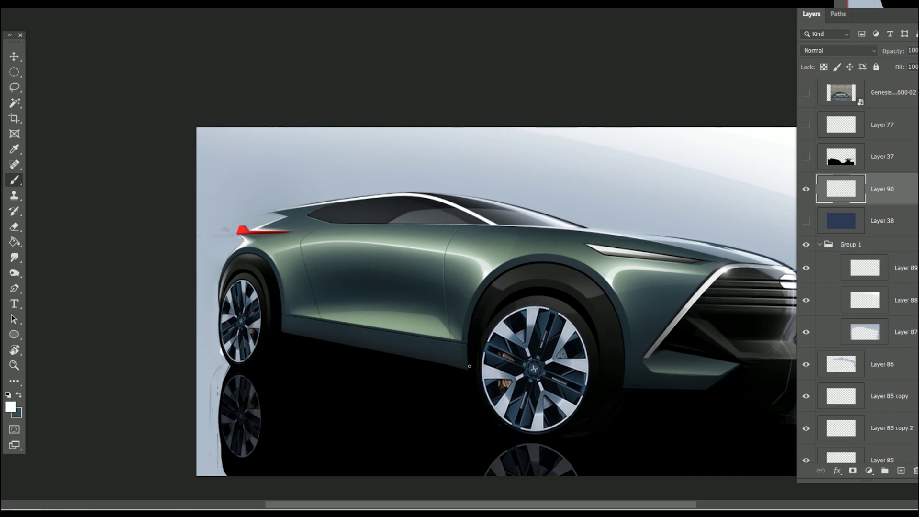
key(h)
drag(586, 387, 578, 347)
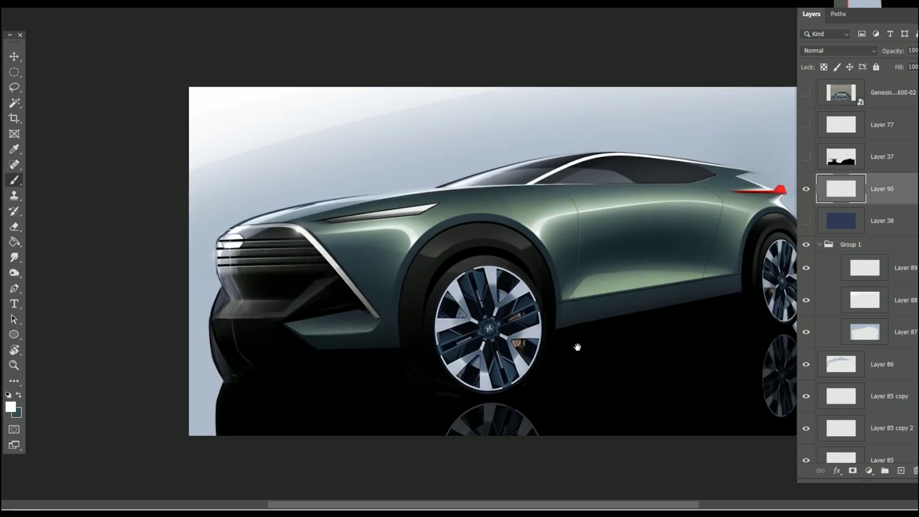
key(l)
key(ctrl+plus)
key(ctrl+plus)
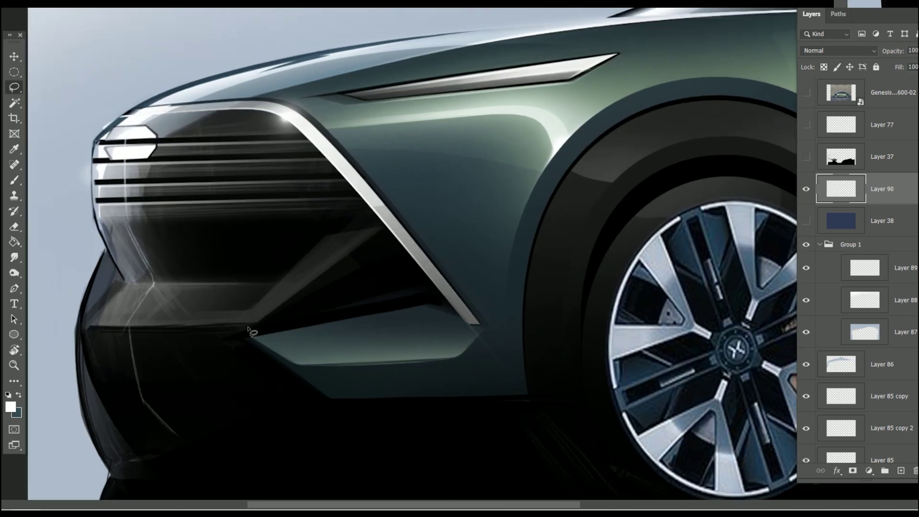
key(shift+l)
- Outline the lower front bumper, sample its dark tone, and paint a grey wash inside
click(90, 324)
click(203, 324)
click(304, 397)
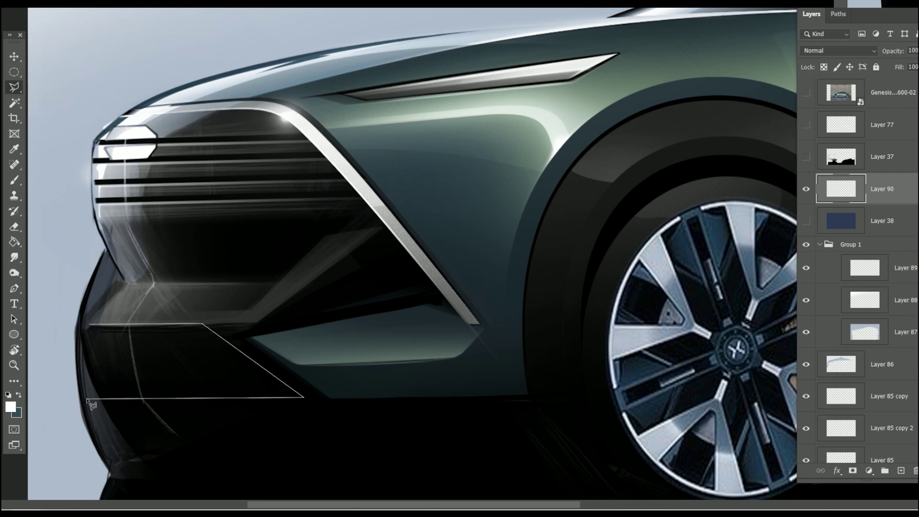
click(86, 396)
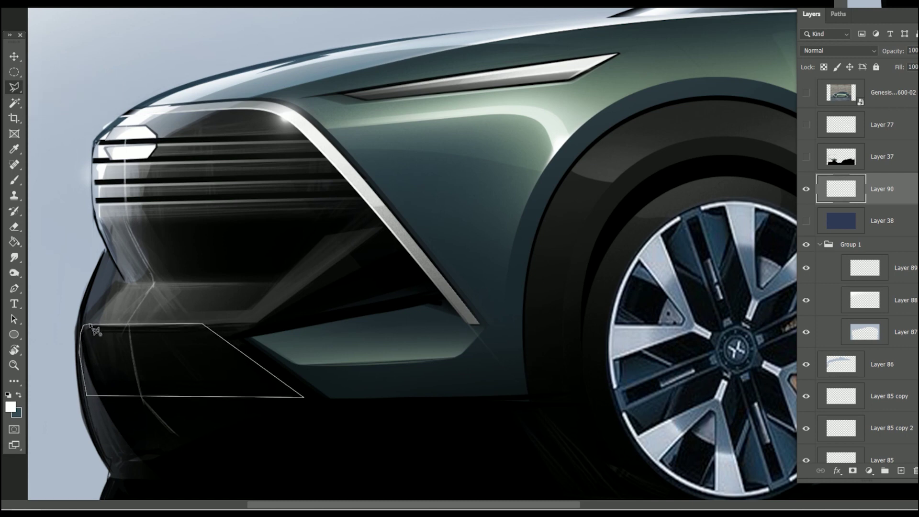
click(89, 326)
key(i)
click(91, 391)
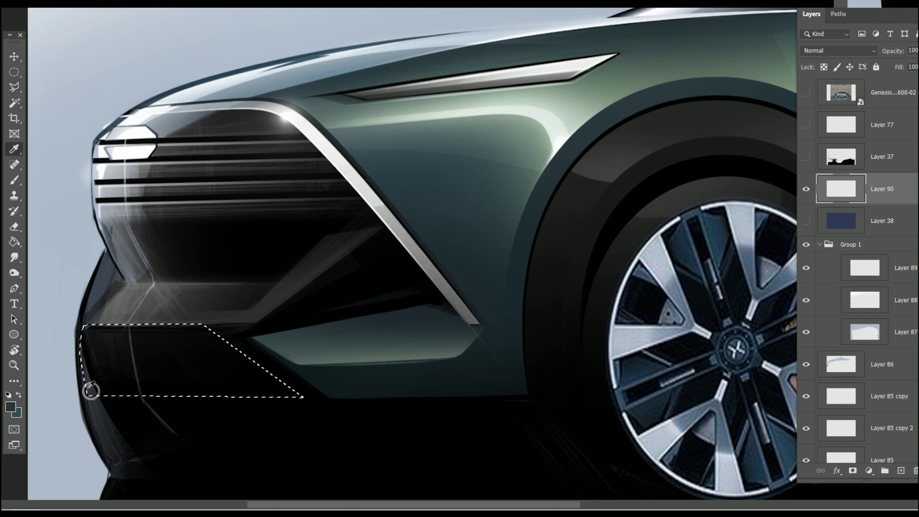
key(b)
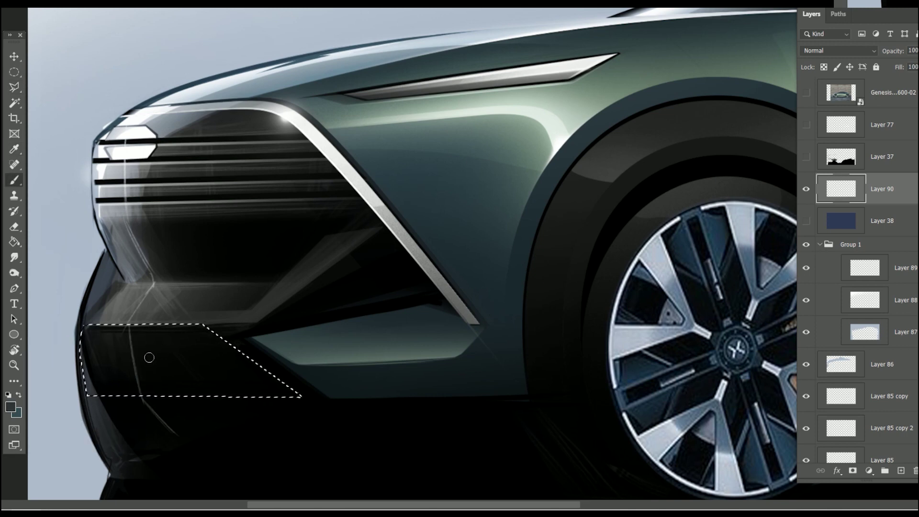
key(bracketright)
key(bracketright)
key(bracketright)
drag(123, 369, 158, 318)
key(ctrl+0)
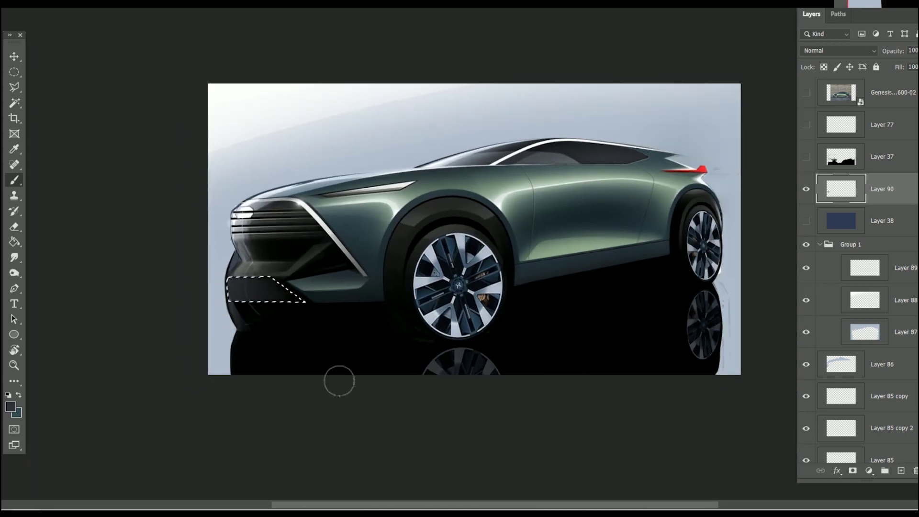
- Polygonal-lasso the lower door and sill area beneath the doors
key(ctrl+d)
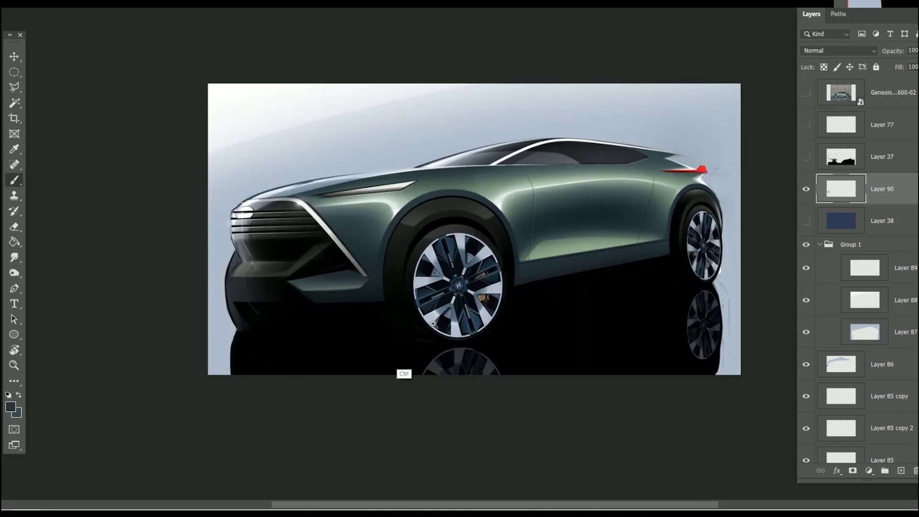
drag(433, 324, 382, 373)
key(l)
drag(612, 261, 670, 261)
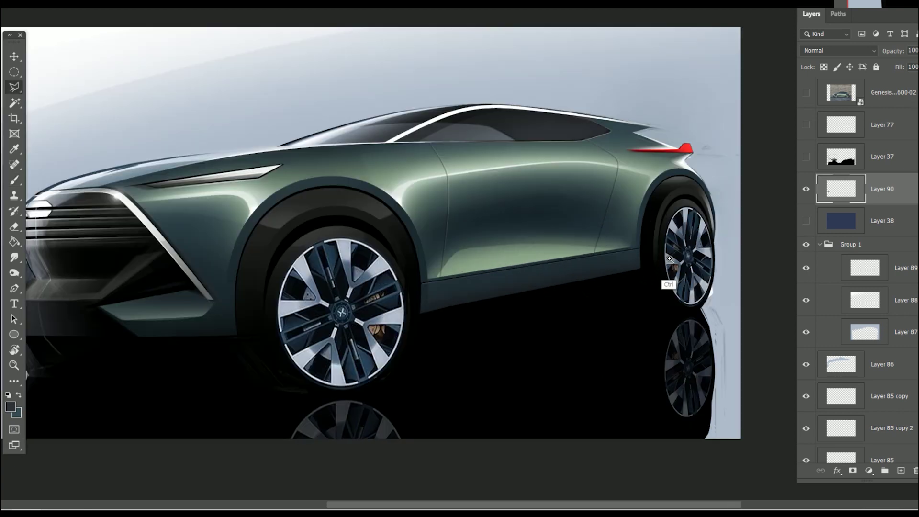
click(655, 247)
click(372, 297)
click(370, 330)
click(374, 346)
click(555, 316)
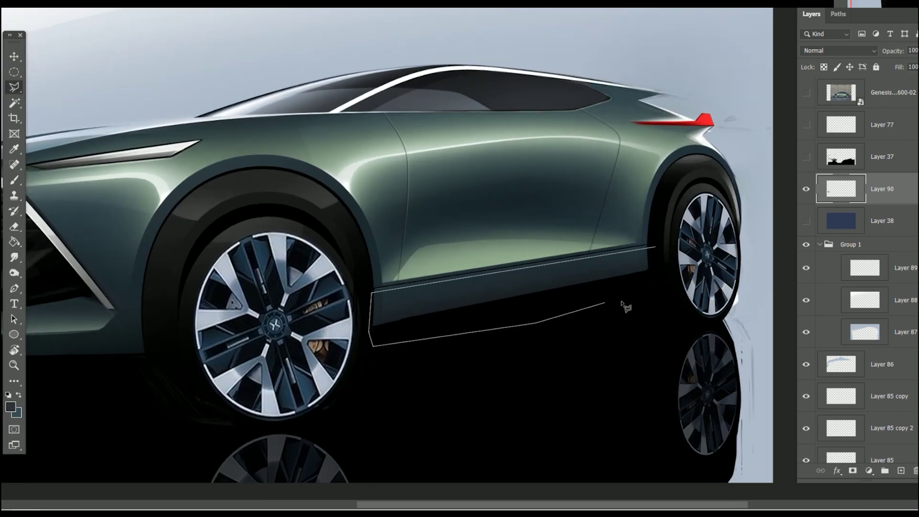
click(651, 276)
click(655, 247)
- Paint the sill black and bring the front grille and wheel back into view
key(b)
alt+click(534, 305)
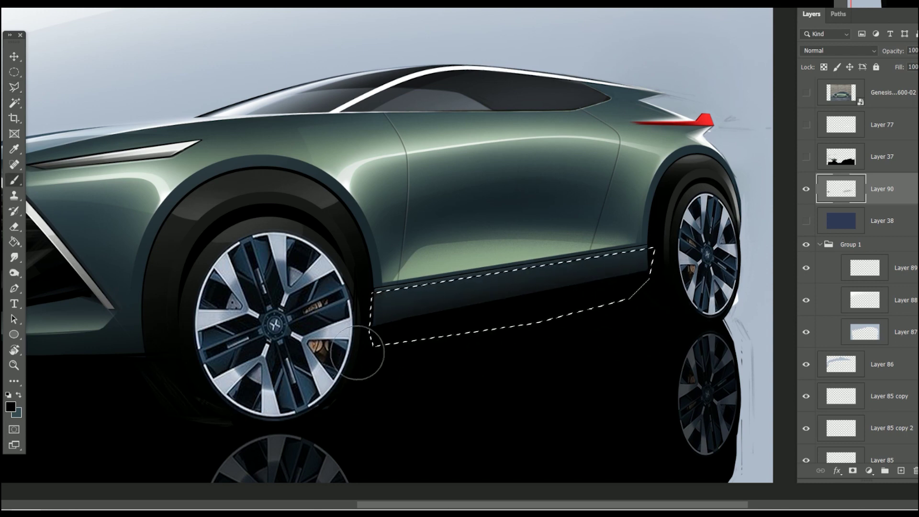
key(h)
drag(186, 408, 532, 402)
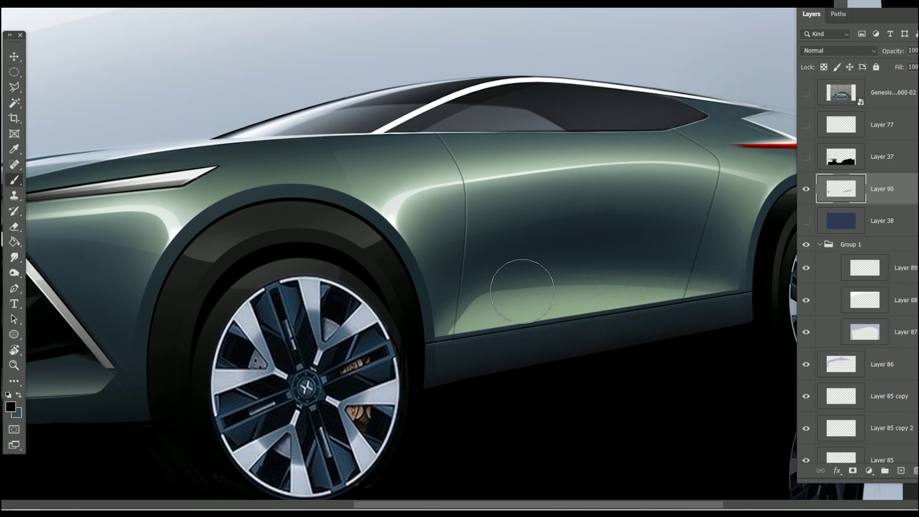
drag(264, 300, 581, 262)
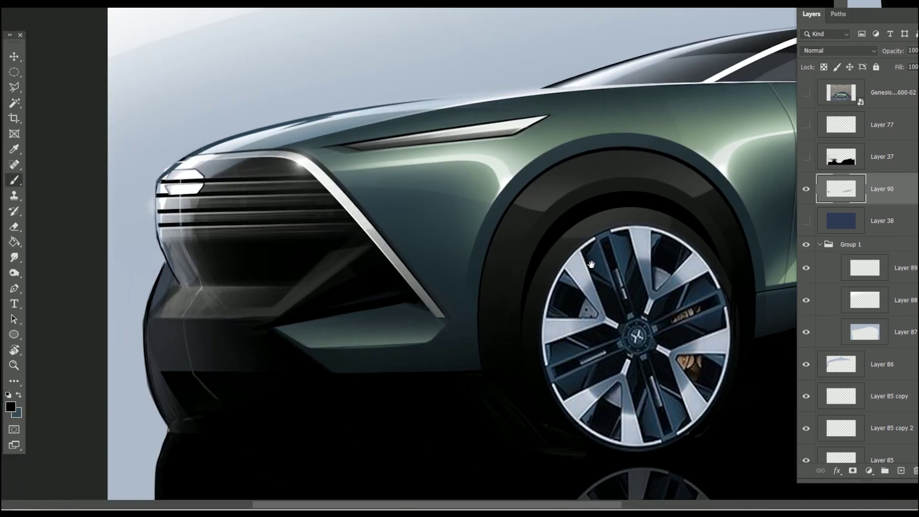
- Set the foreground colour to white and inspect the headlight, windshield and front bumper
mouse_move(364, 276)
mouse_down()
mouse_move(426, 288)
mouse_move(408, 299)
mouse_up()
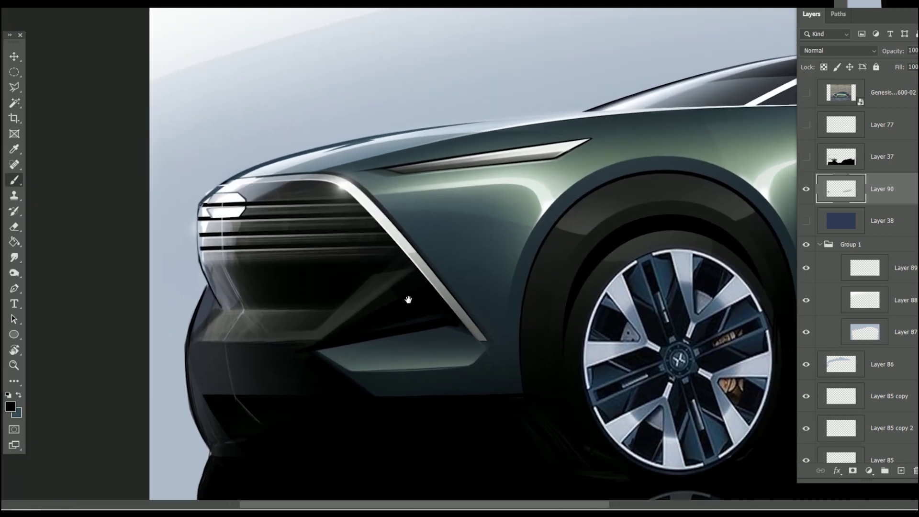
right_click(390, 283)
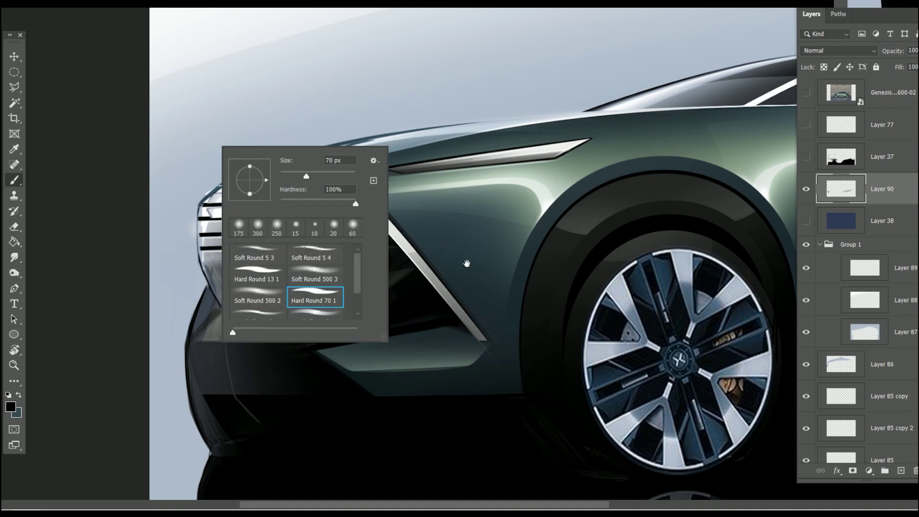
click(468, 263)
click(10, 408)
click(620, 128)
key(ctrl+minus)
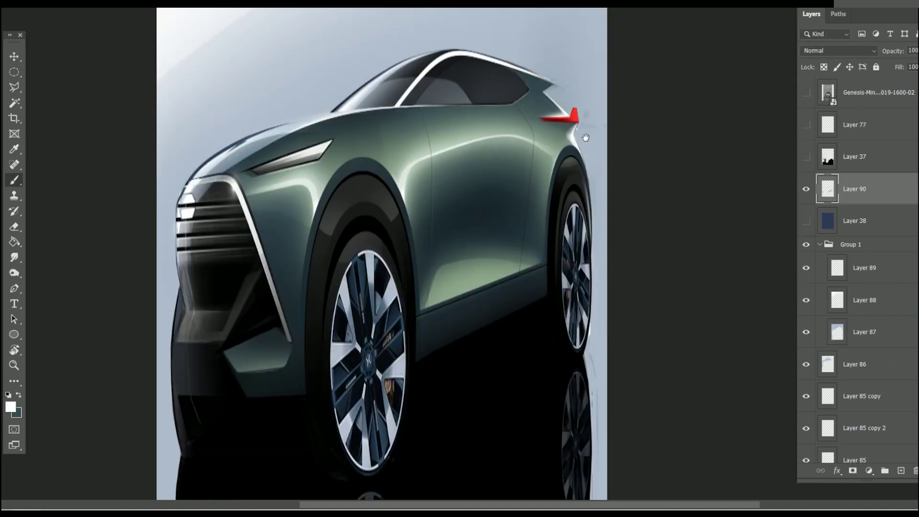
ctrl+click(409, 153)
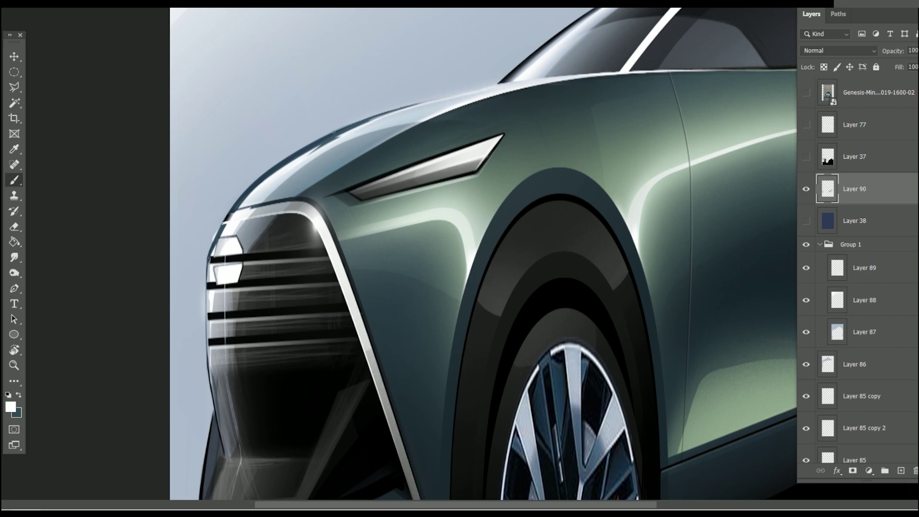
drag(407, 103, 401, 102)
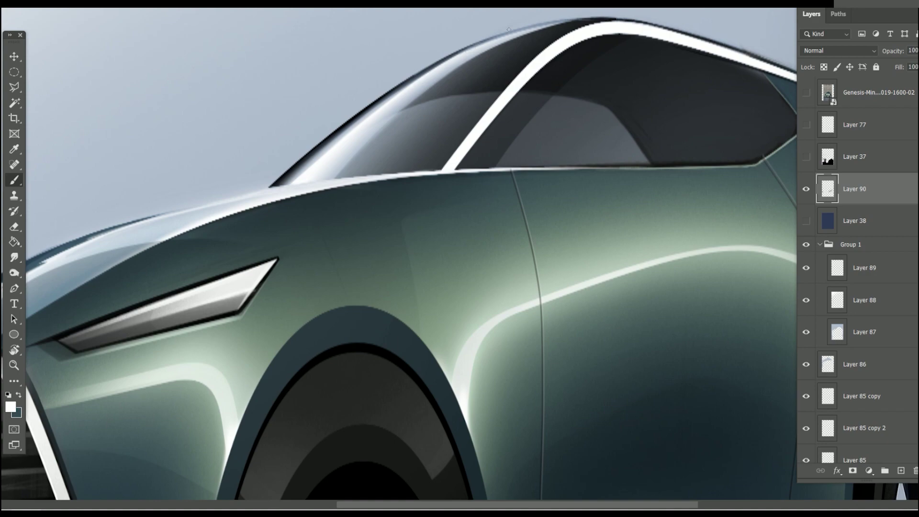
key(ctrl+0)
mouse_move(431, 364)
mouse_down()
mouse_move(465, 367)
mouse_move(304, 292)
mouse_up()
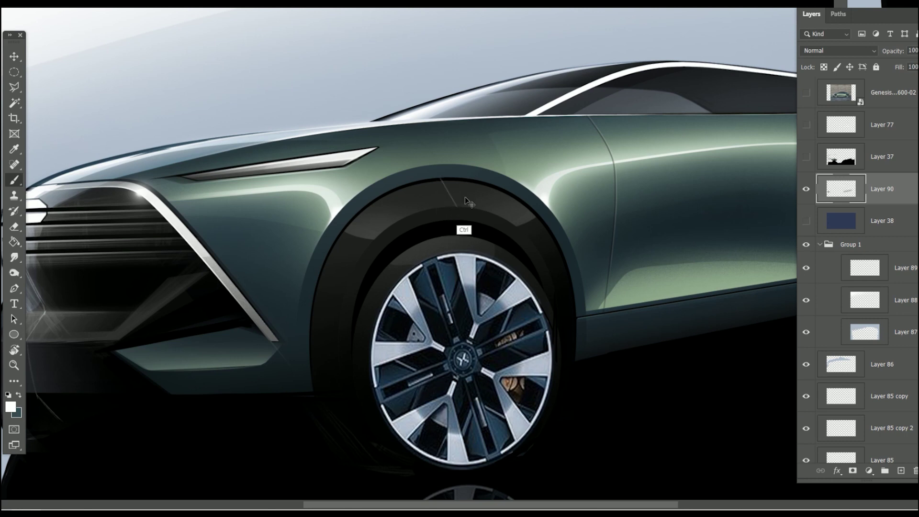
- Add new Layer 91 above Layer 90
right_click(446, 143)
key(Escape)
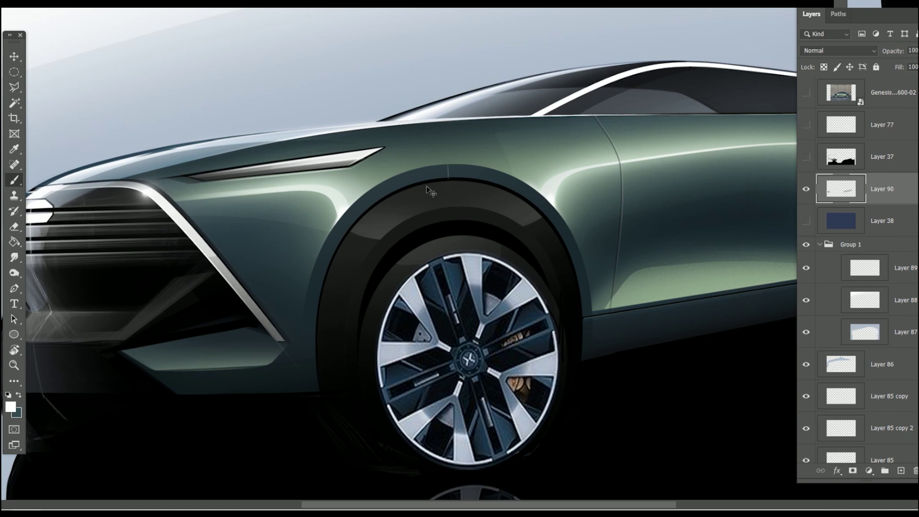
click(901, 471)
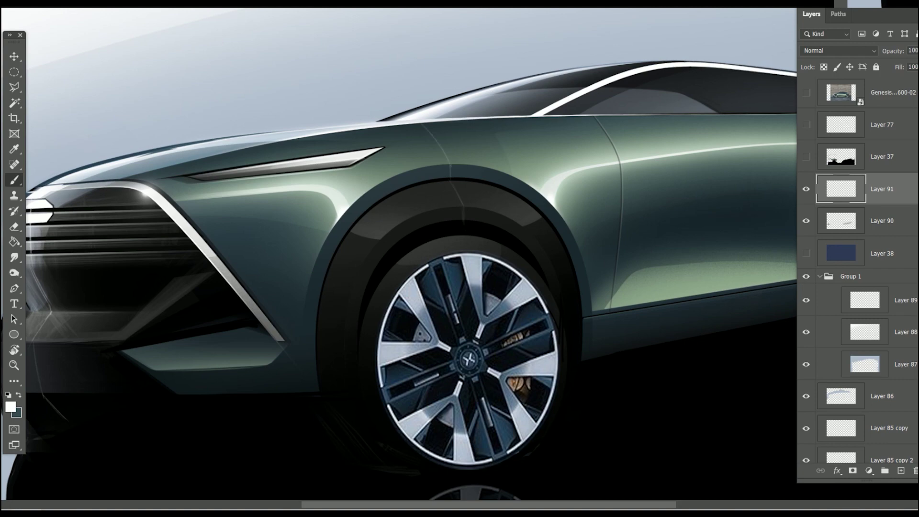
drag(492, 265, 675, 212)
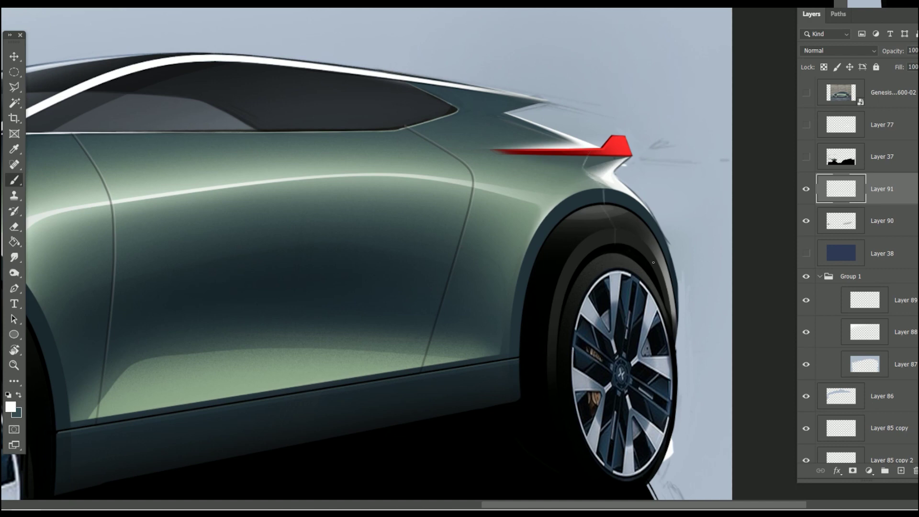
mouse_move(652, 287)
mouse_down()
mouse_move(592, 324)
mouse_move(509, 197)
mouse_up()
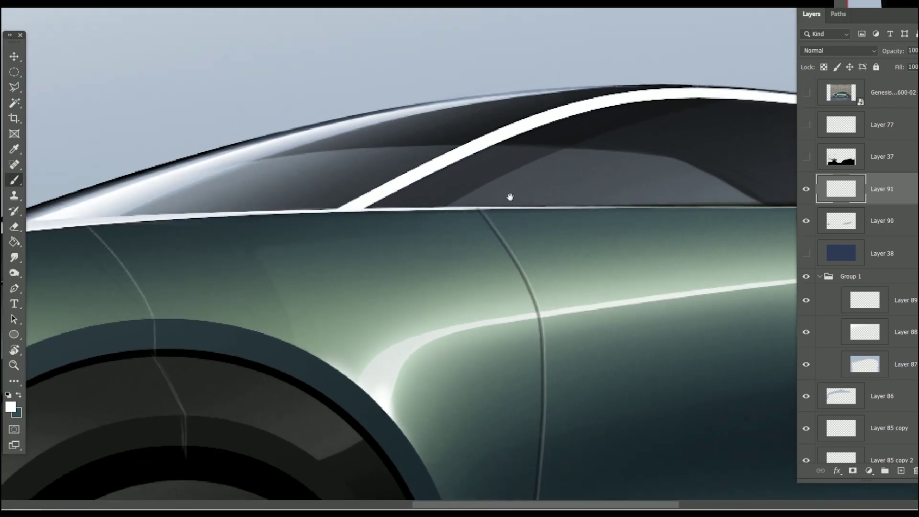
- Choose the Hard Round 70 1 brush with white as the foreground colour
right_click(269, 165)
double_click(366, 320)
key(d)
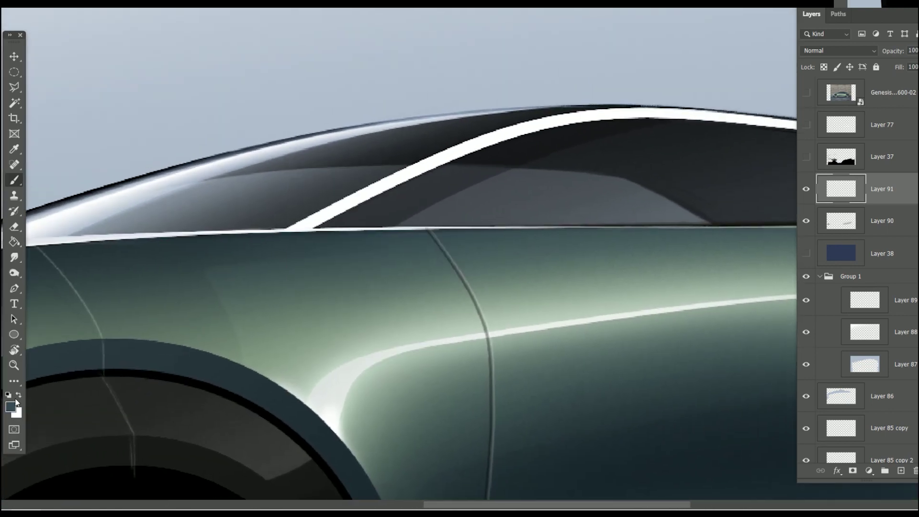
click(10, 406)
click(614, 129)
key(ctrl+Tab)
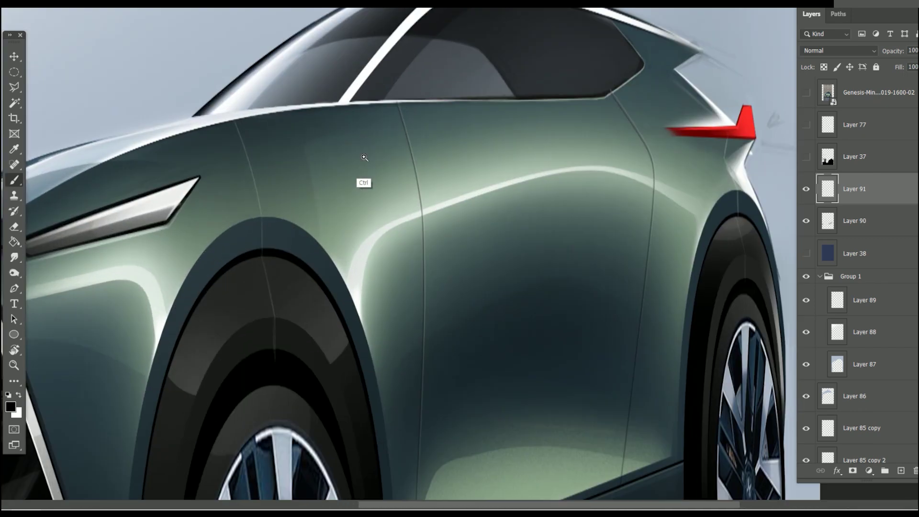
drag(364, 158, 394, 326)
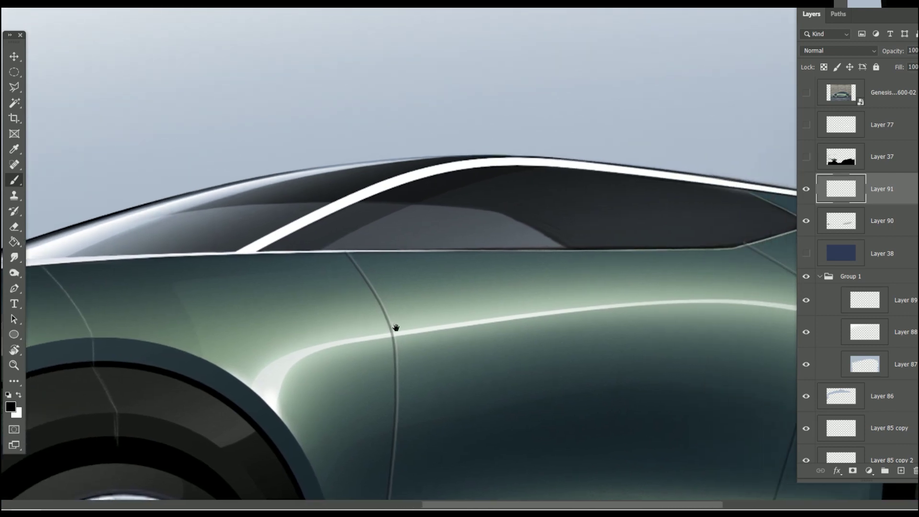
- Pick the roof-trim Path 6 from the saved paths with the Path Selection tool
click(839, 14)
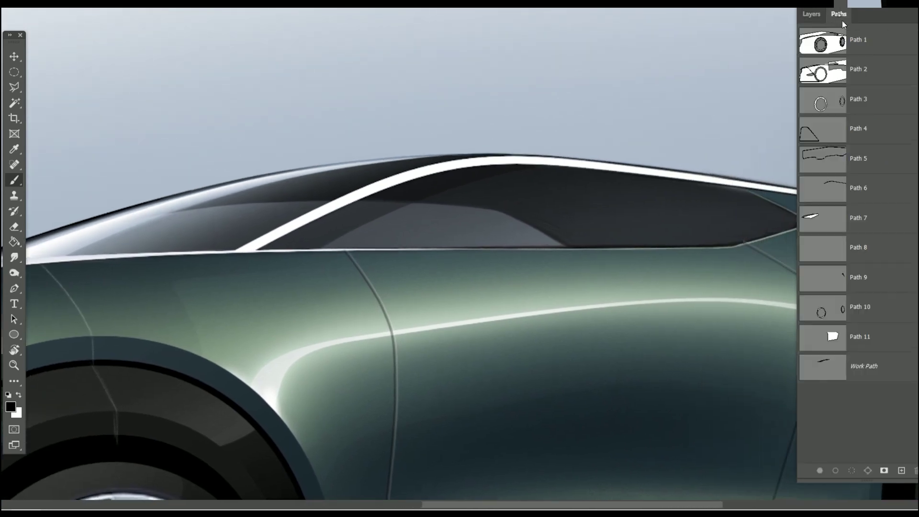
click(867, 72)
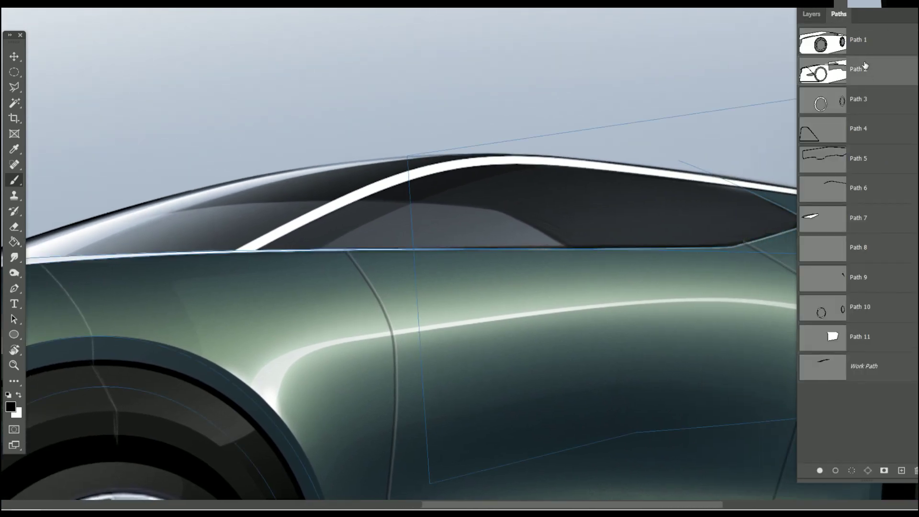
click(866, 109)
click(856, 189)
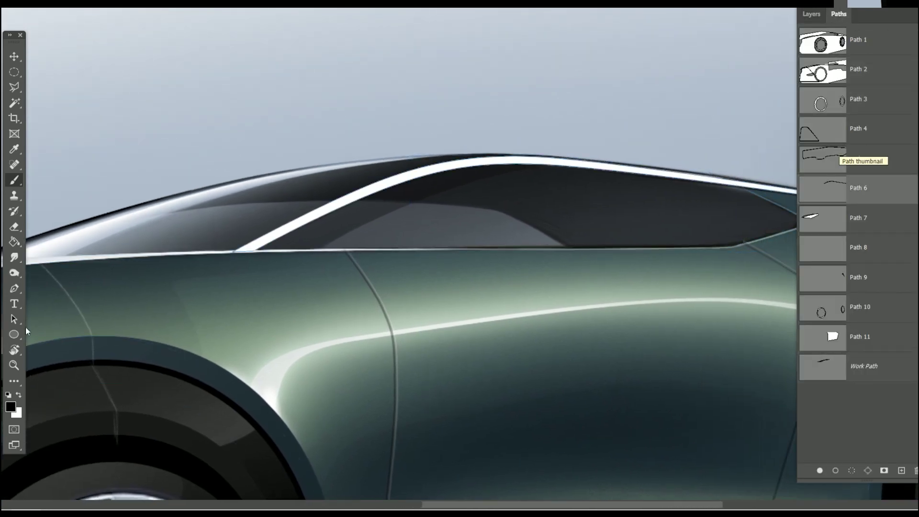
key(a)
key(ctrl)
- Nudge Path 6 right and down with a transform so it sits over the white window strip
key(ctrl+t)
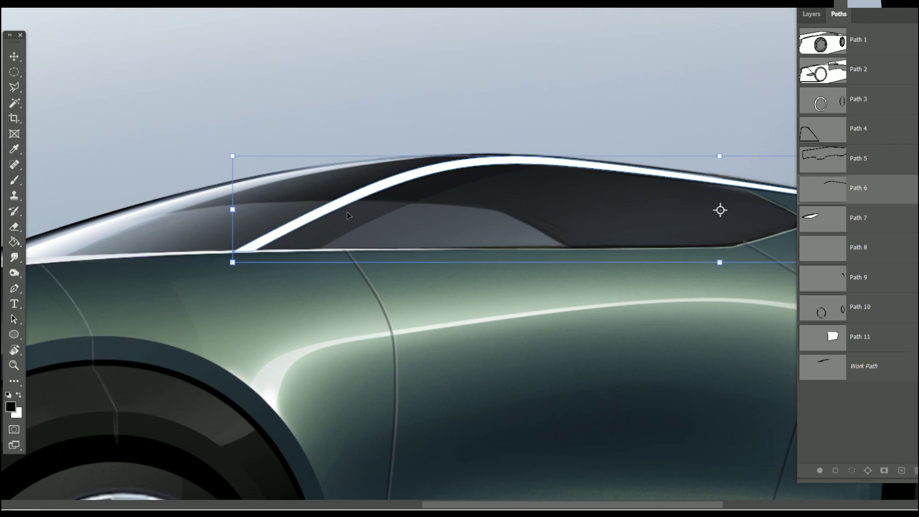
key(Right)
key(Right)
key(Right)
key(Right)
key(Right)
key(Right)
key(Down)
key(Down)
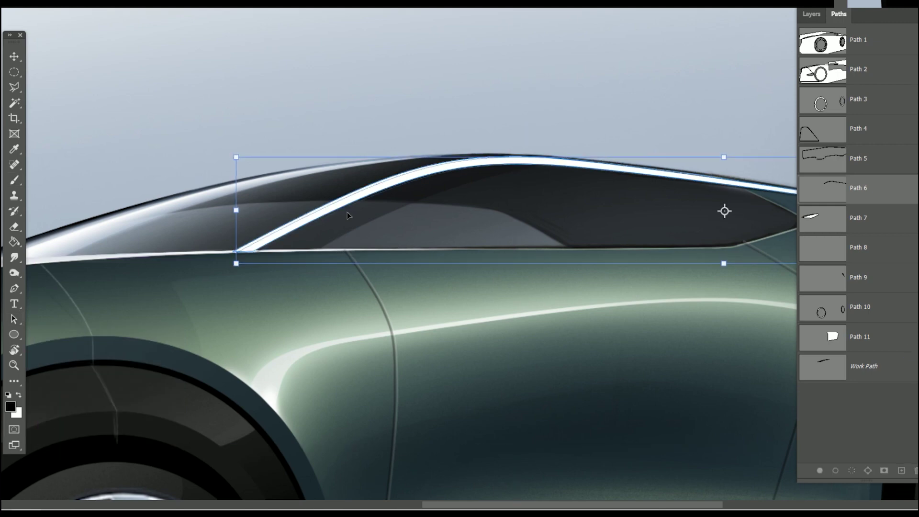
key(Down)
key(Right)
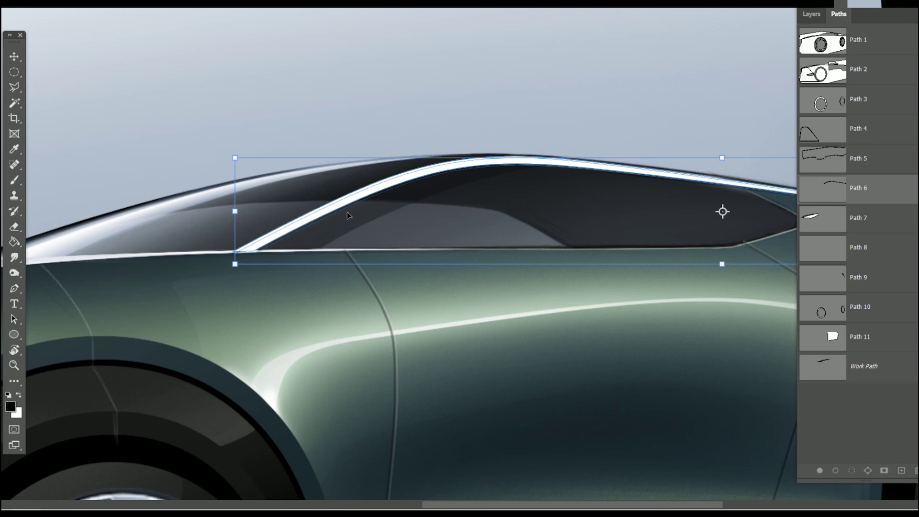
key(Right)
key(Right)
key(Down)
key(Left)
key(Left)
key(Left)
key(Down)
key(Down)
key(Down)
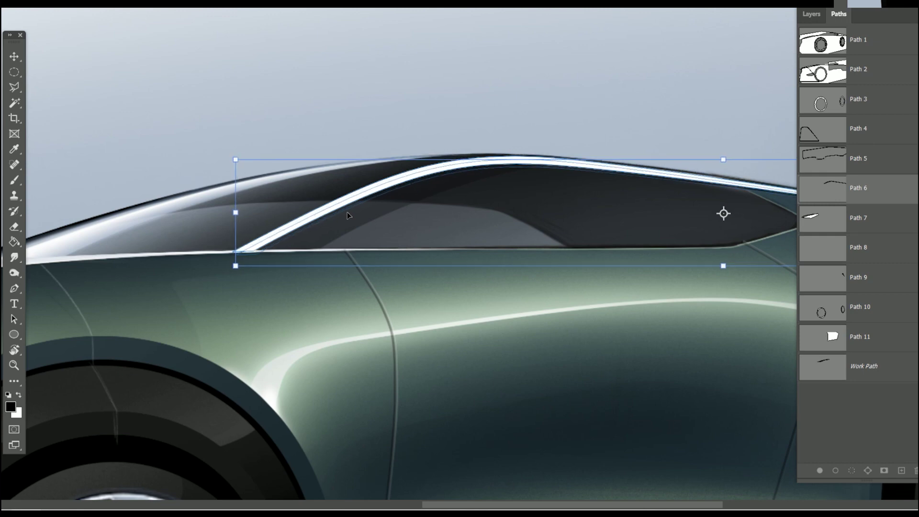
key(Left)
key(Left)
key(Left)
key(Return)
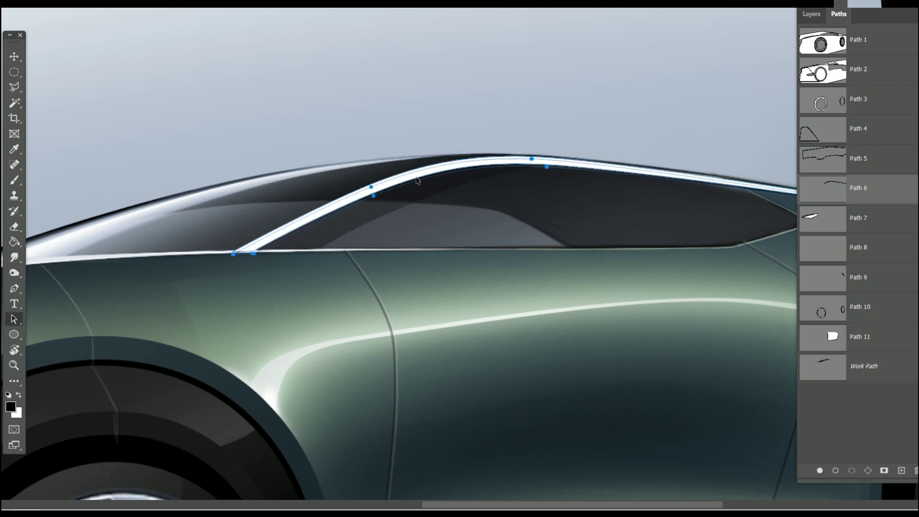
- Load Path 6 as a selection and enlarge the brush to about 60 px
click(851, 470)
scroll(469, 181, up, 2)
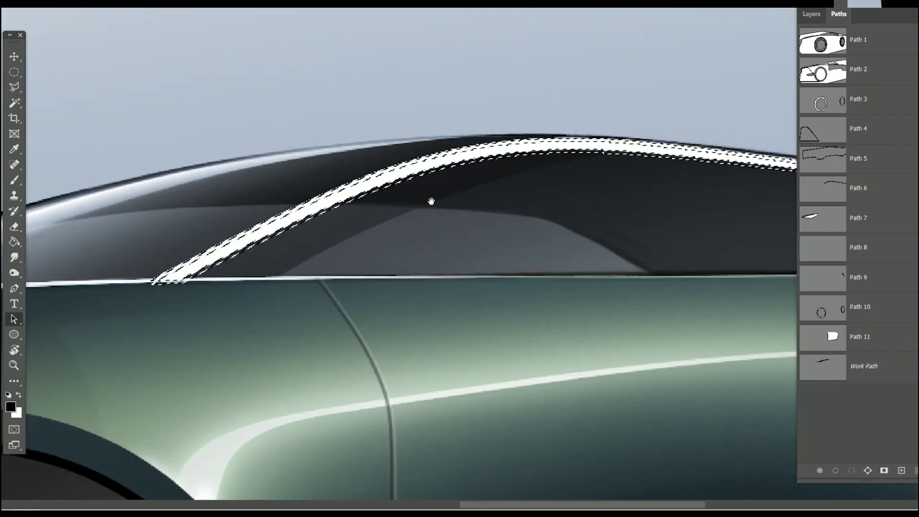
key(b)
right_click(394, 209)
drag(520, 221, 521, 218)
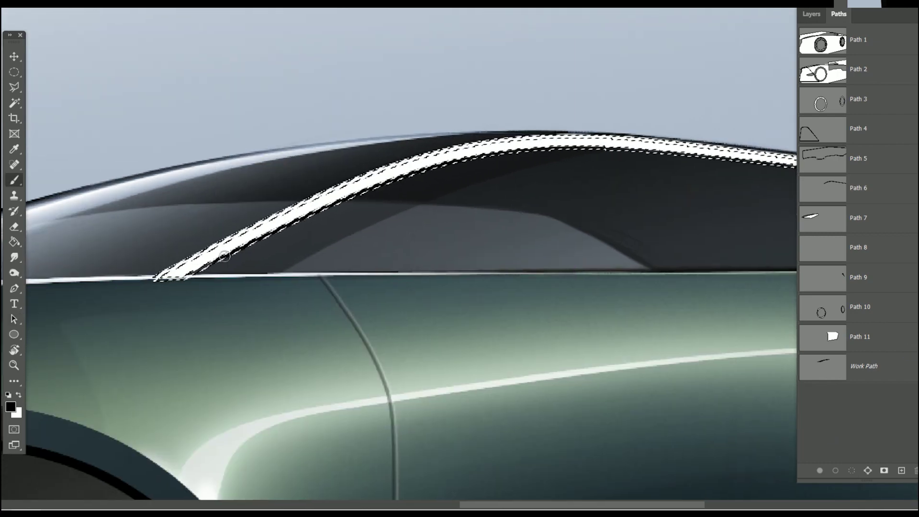
key(bracketright)
key(bracketright)
key(bracketright)
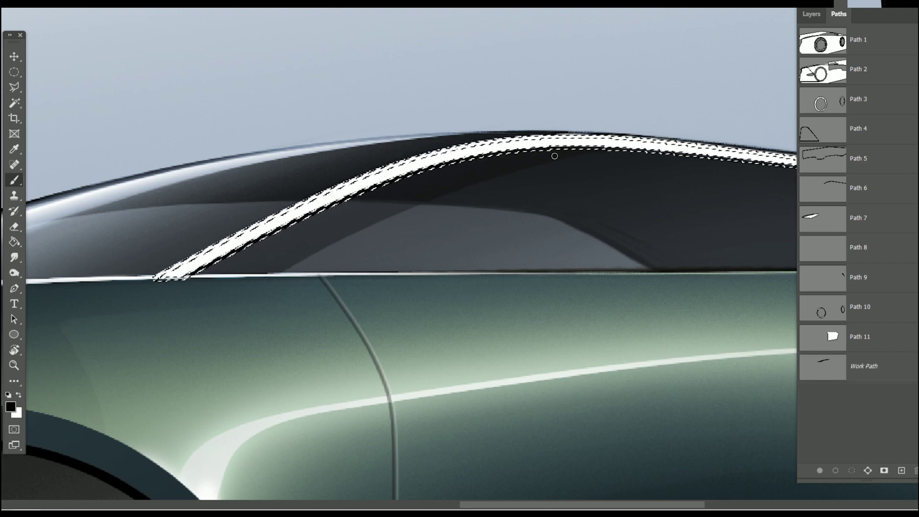
- Paint white strokes through the roof-trim selection, then deselect and bring the whole car into view
drag(550, 150, 349, 159)
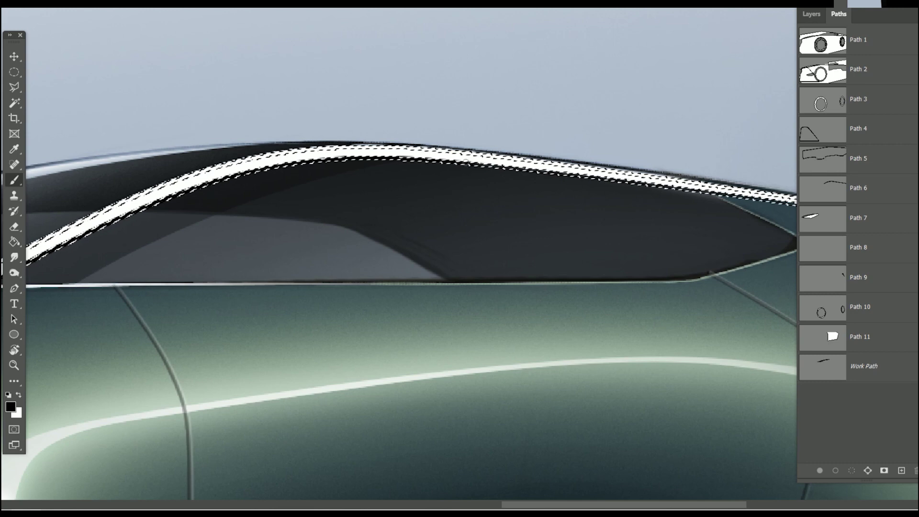
drag(603, 199, 450, 186)
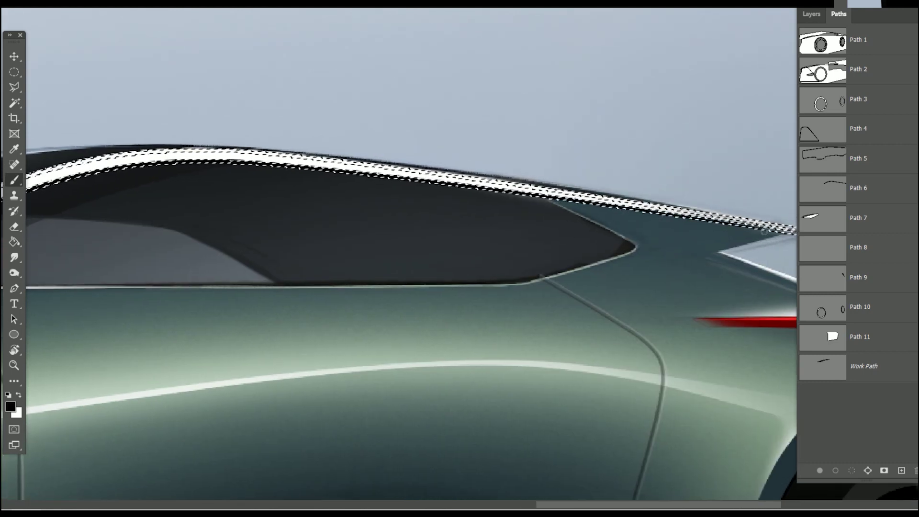
drag(607, 273, 428, 261)
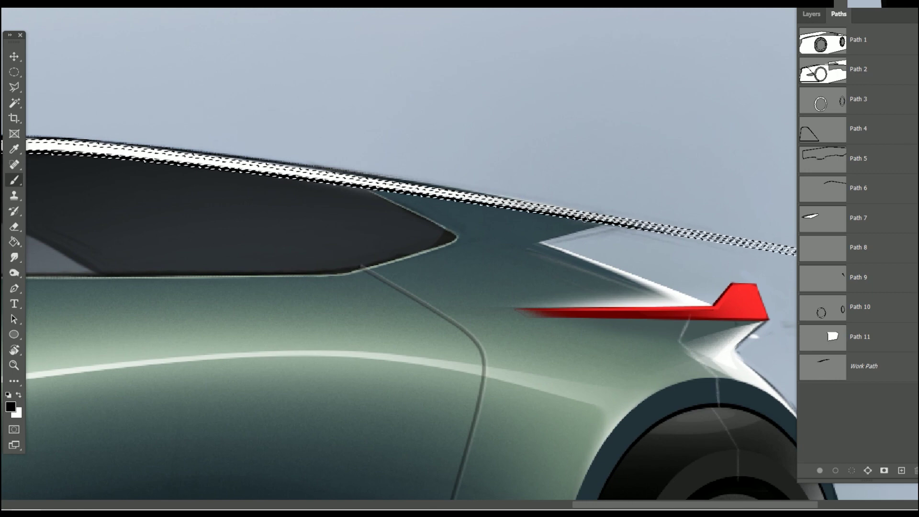
key(ctrl+d)
scroll(628, 306, down, 3)
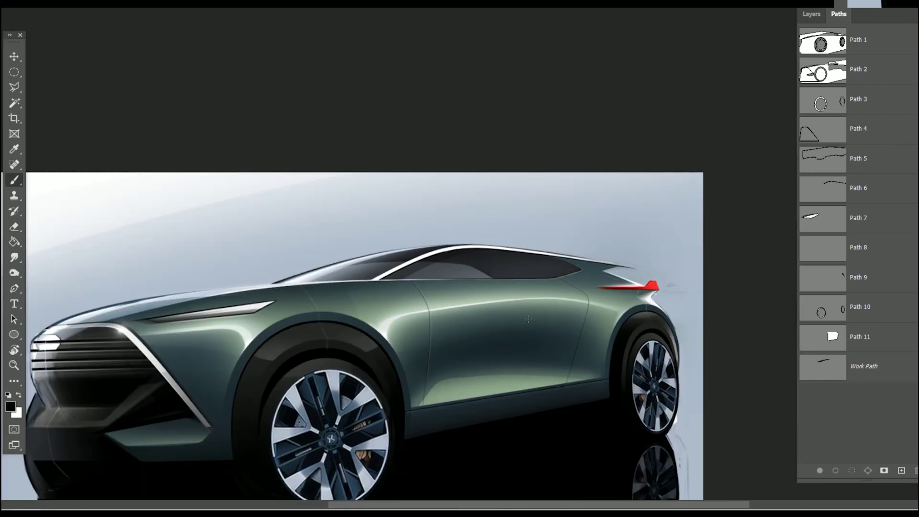
drag(360, 387, 467, 381)
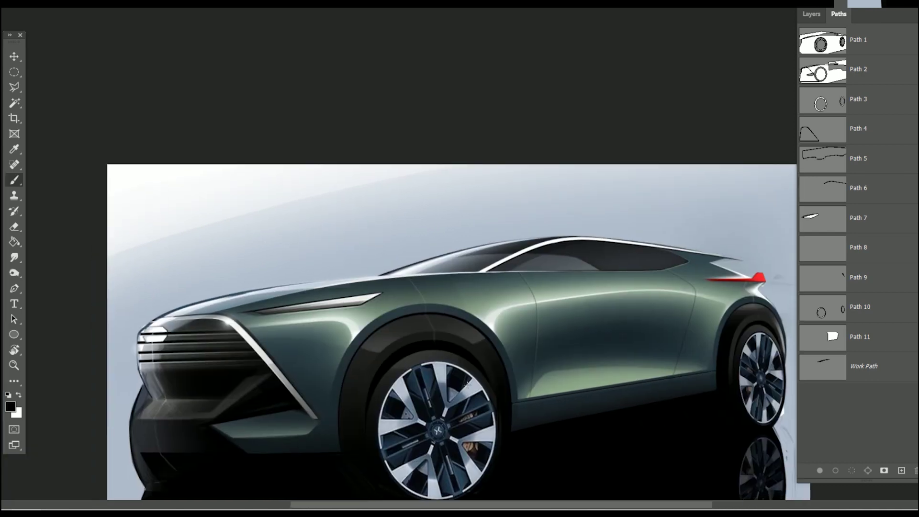
- Zoom into the front grille and paint a thin dark line along its upper chrome edge
drag(644, 409, 516, 413)
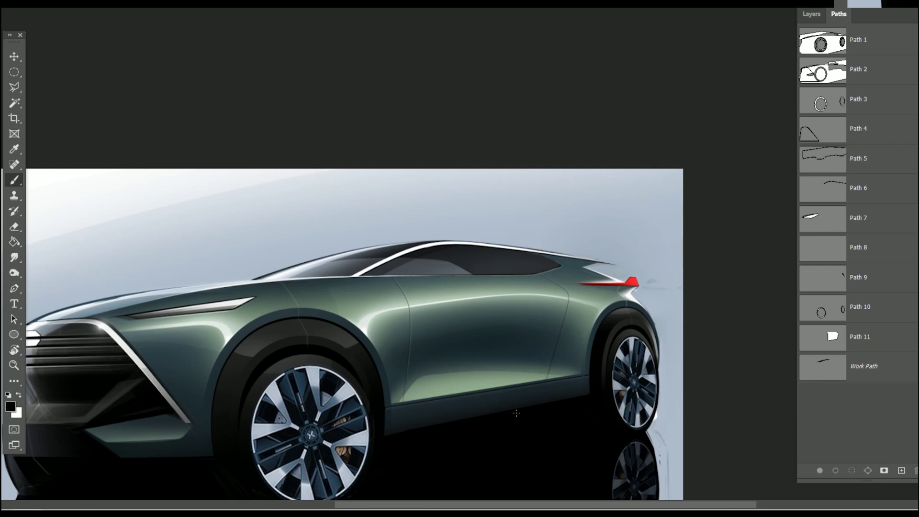
scroll(603, 329, down, 3)
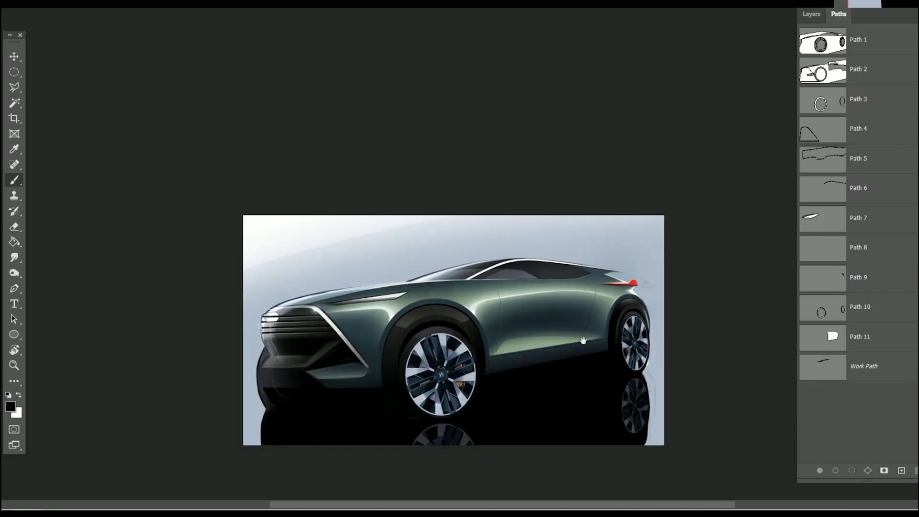
scroll(581, 364, up, 2)
drag(566, 344, 568, 325)
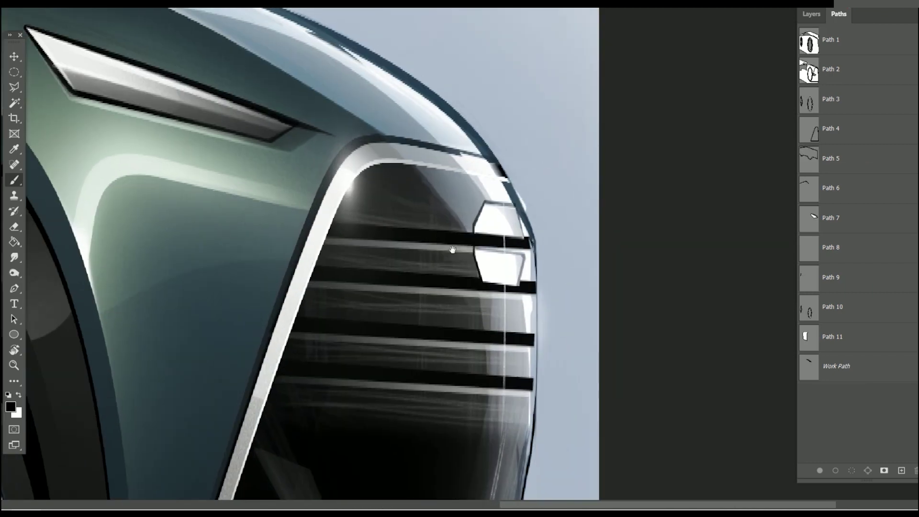
scroll(453, 249, down, 3)
scroll(590, 218, up, 4)
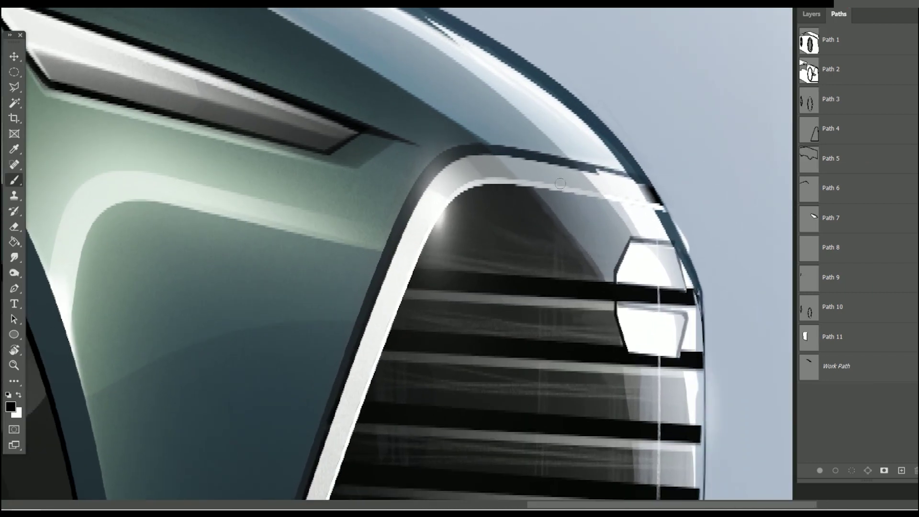
mouse_move(533, 190)
mouse_down()
mouse_move(660, 211)
mouse_move(540, 191)
mouse_up()
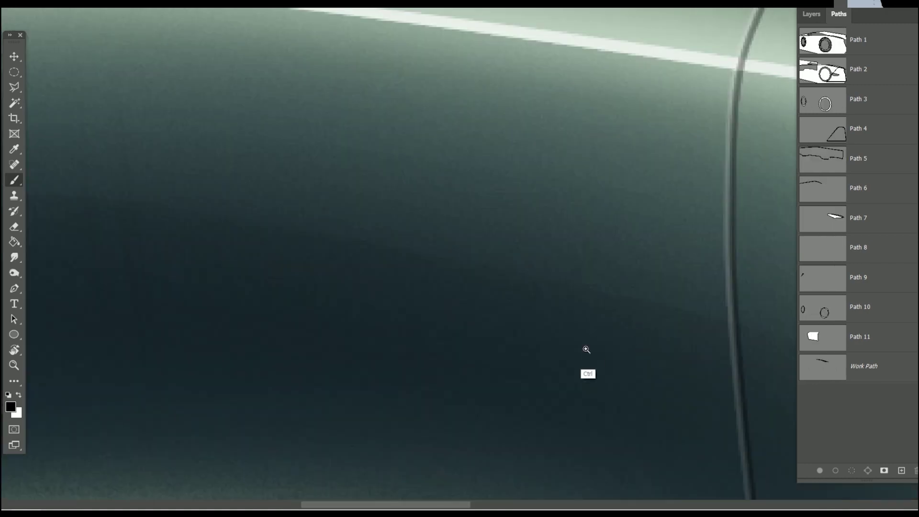
- Zoom out and pan to bring the car's side and whole body back into view
scroll(587, 352, down, 5)
mouse_move(373, 268)
mouse_down()
mouse_move(525, 473)
mouse_move(399, 430)
mouse_up()
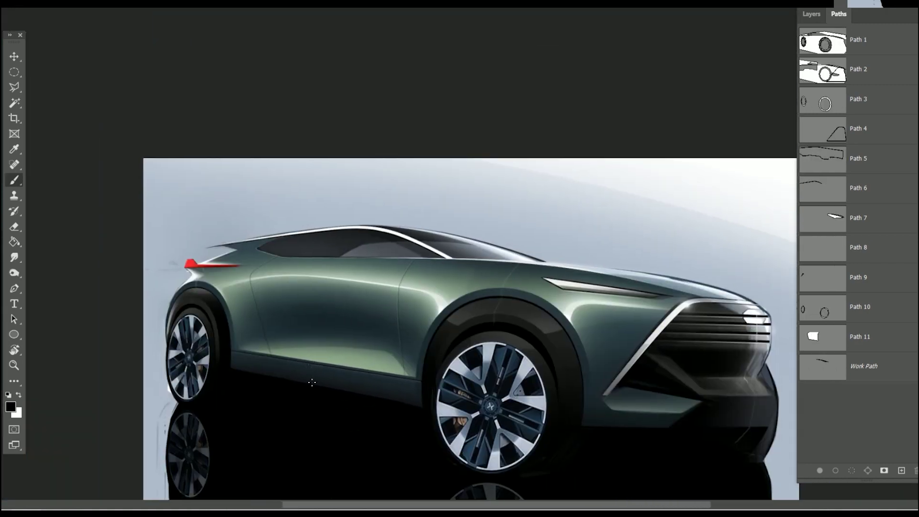
scroll(695, 438, up, 3)
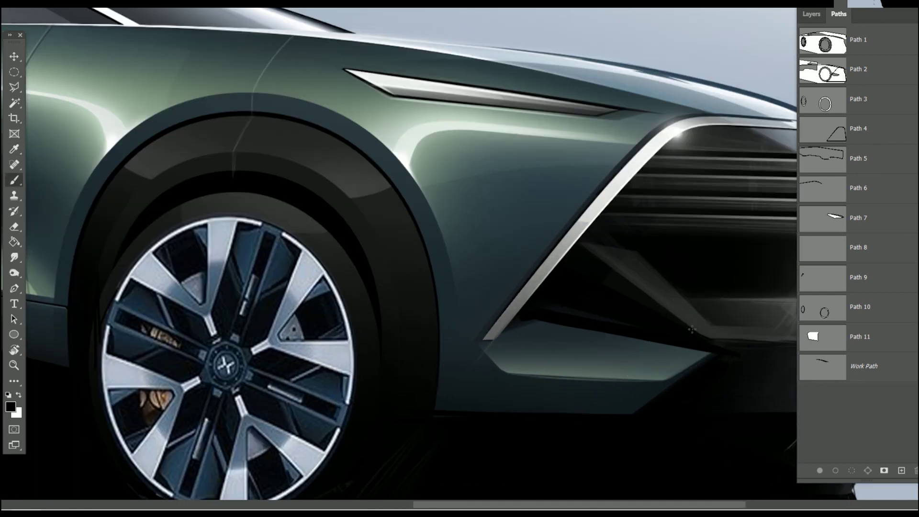
scroll(658, 343, down, 2)
scroll(552, 322, down, 1)
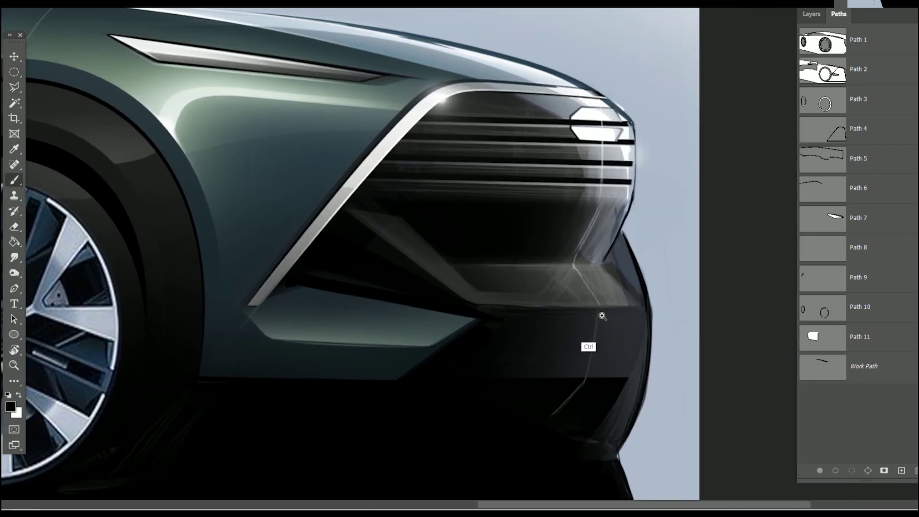
scroll(602, 314, down, 2)
key(l)
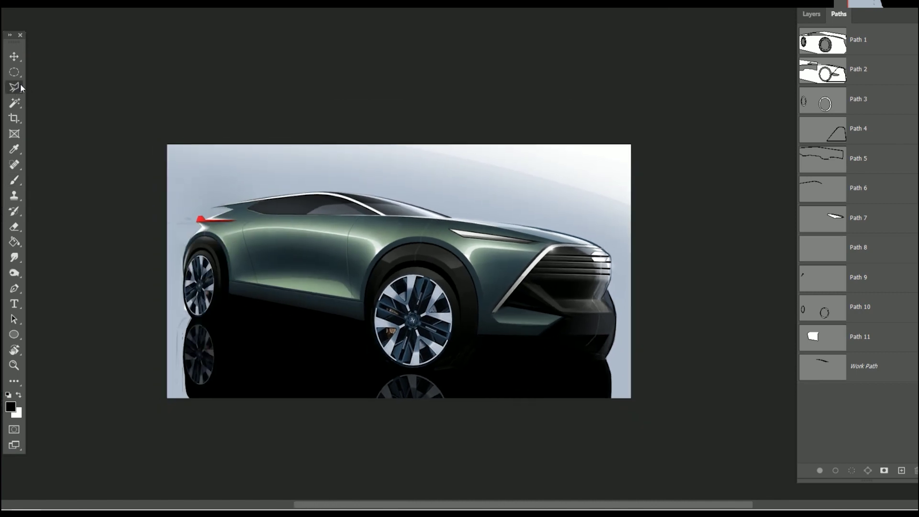
scroll(577, 253, up, 5)
- Outline the upper badge hexagon and paint it a darker grey sampled from the image
click(726, 270)
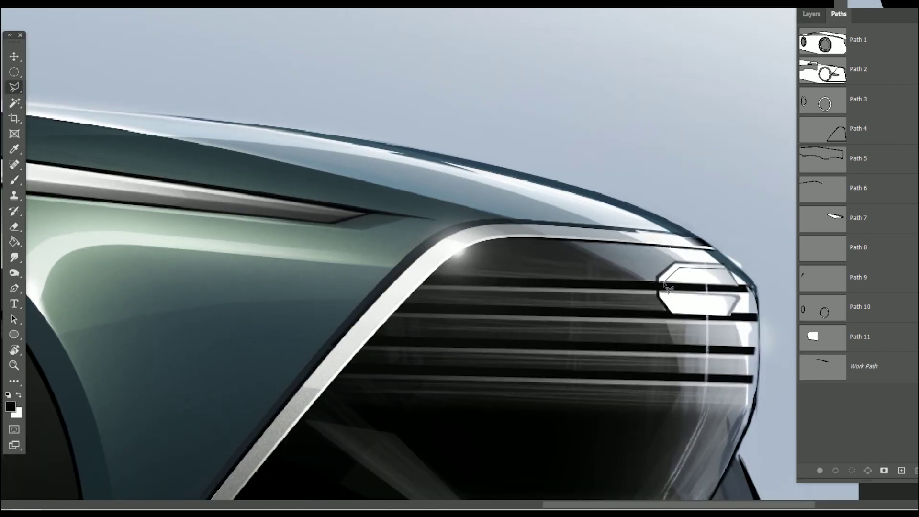
click(667, 282)
click(737, 285)
click(727, 270)
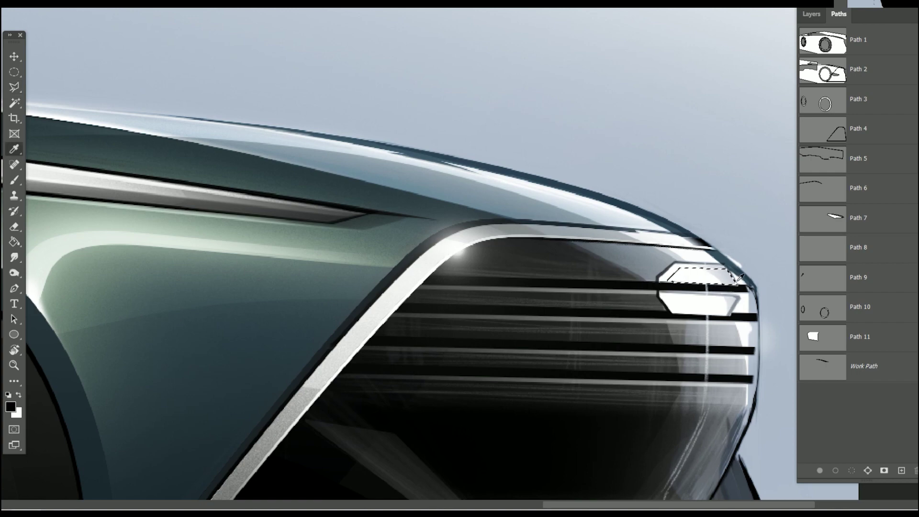
alt+click(738, 276)
right_click(738, 276)
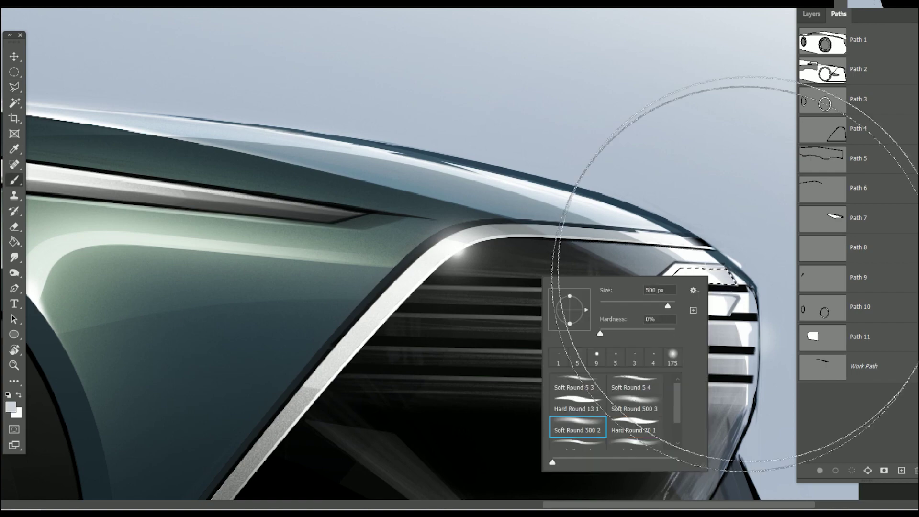
key(Escape)
key(ctrl+minus)
key(ctrl+minus)
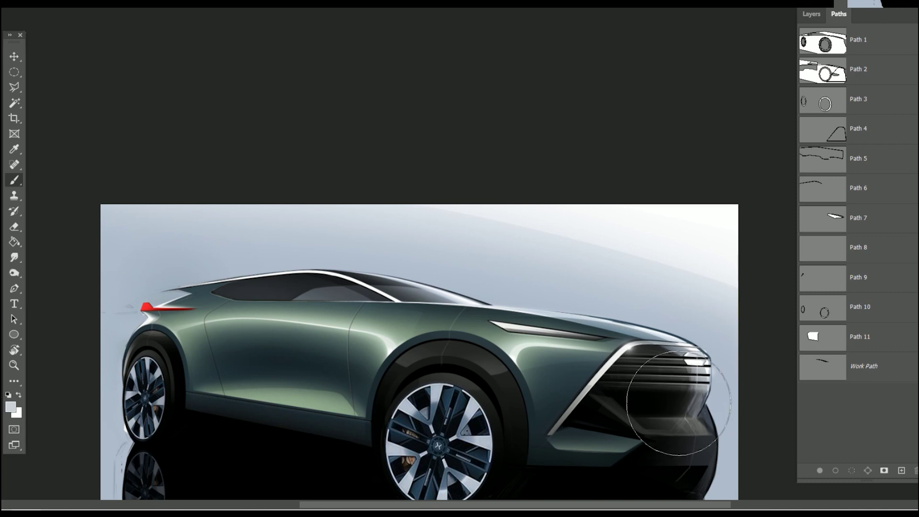
key(ctrl+plus)
key(ctrl+plus)
key(ctrl+plus)
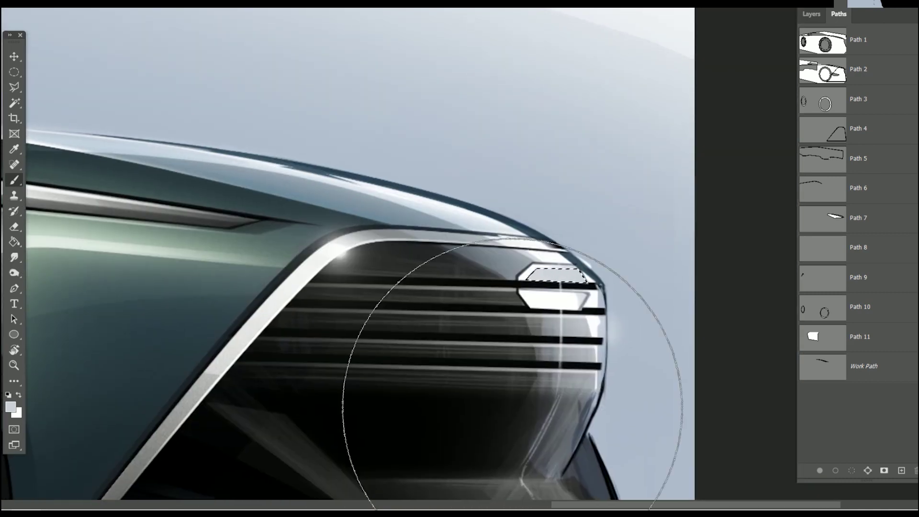
alt+click(539, 400)
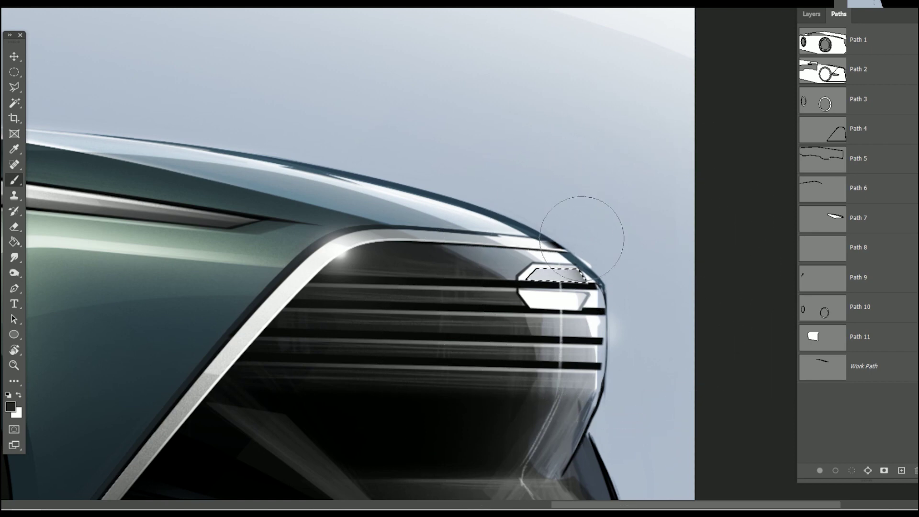
drag(582, 238, 589, 269)
key(ctrl+d)
- Shade the lower badge trapezoid grey, then flip the canvas horizontally so the SUV faces left
click(13, 87)
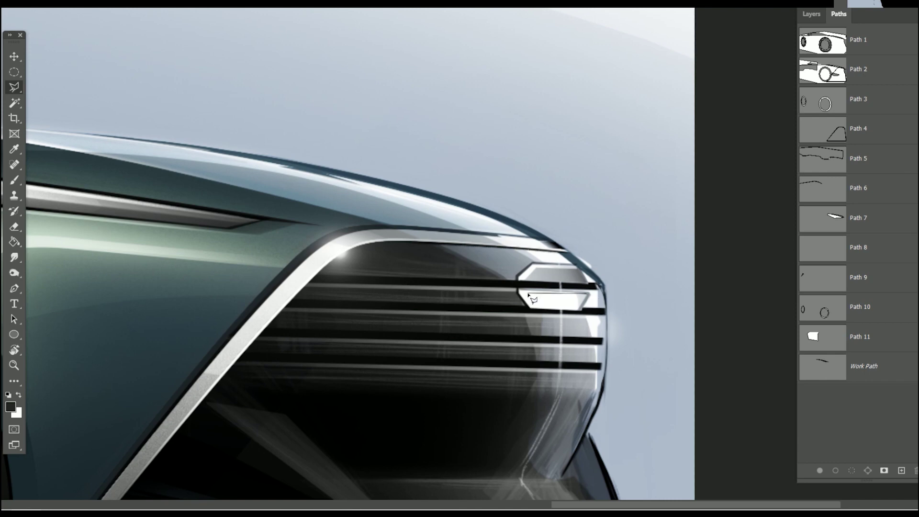
click(527, 295)
click(581, 310)
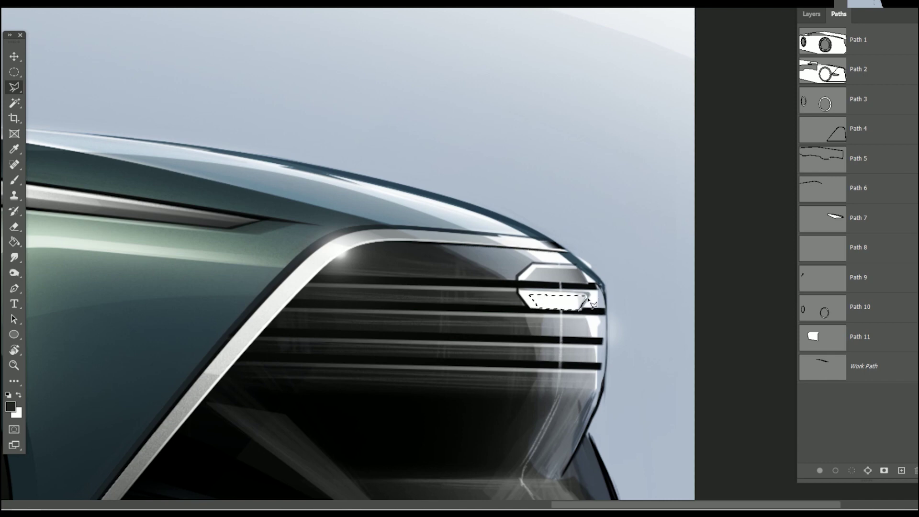
click(533, 308)
click(529, 295)
key(b)
drag(670, 299, 636, 329)
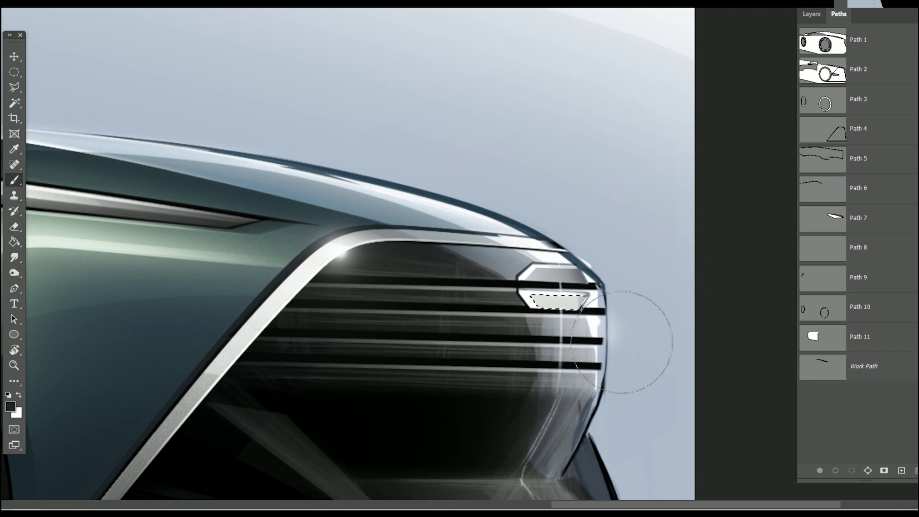
key(ctrl+d)
drag(698, 325, 548, 431)
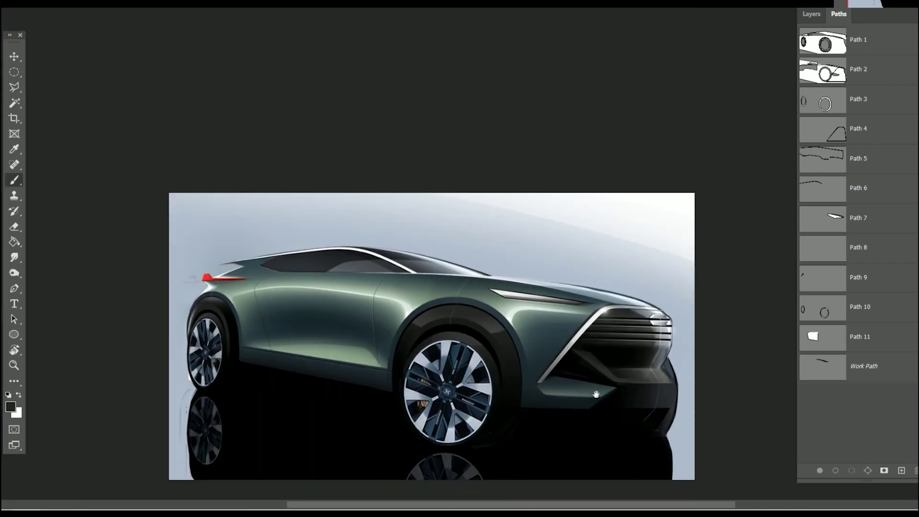
key(h)
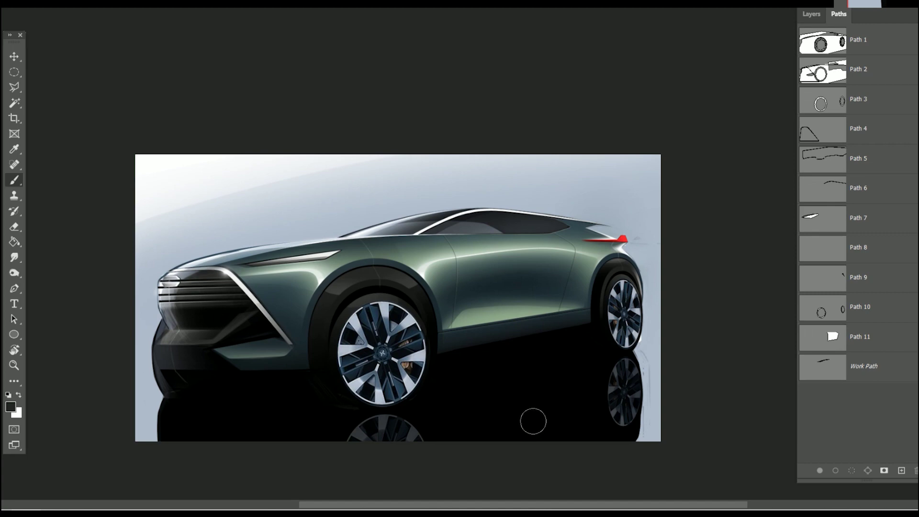
- Outline the lower front bumper panel and fill it with a new colour using a large soft brush
click(20, 85)
click(237, 372)
click(214, 354)
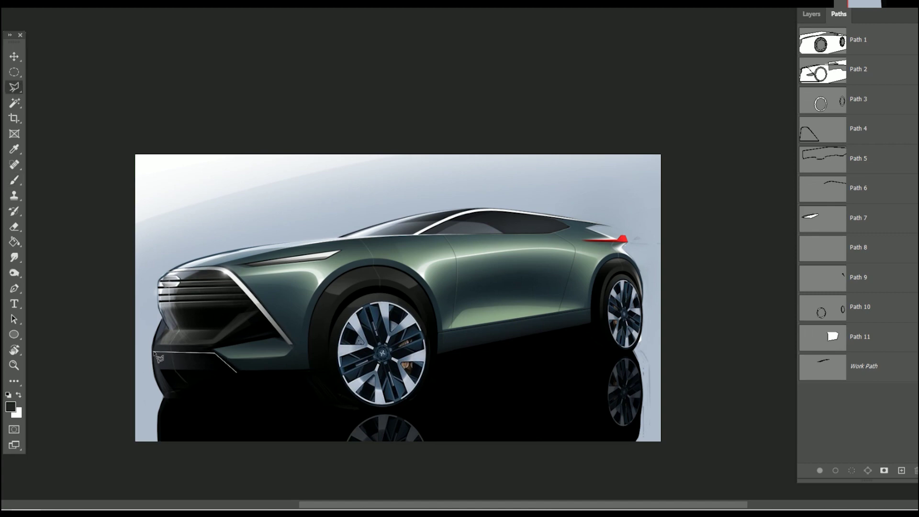
click(154, 354)
double_click(158, 372)
key(b)
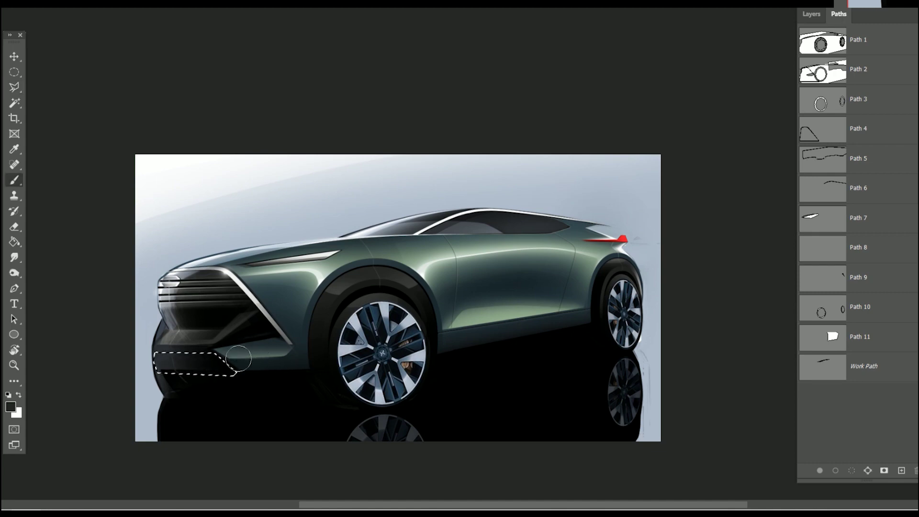
right_click(237, 361)
double_click(113, 483)
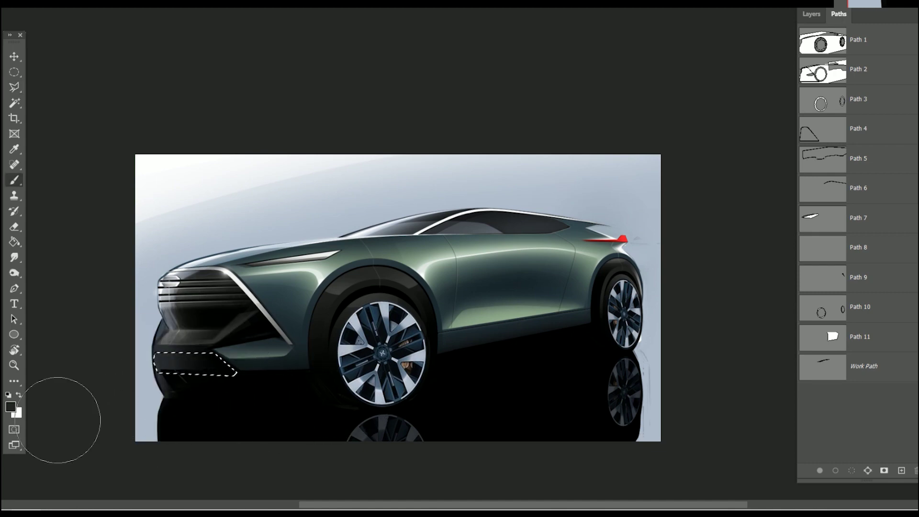
click(10, 407)
click(615, 129)
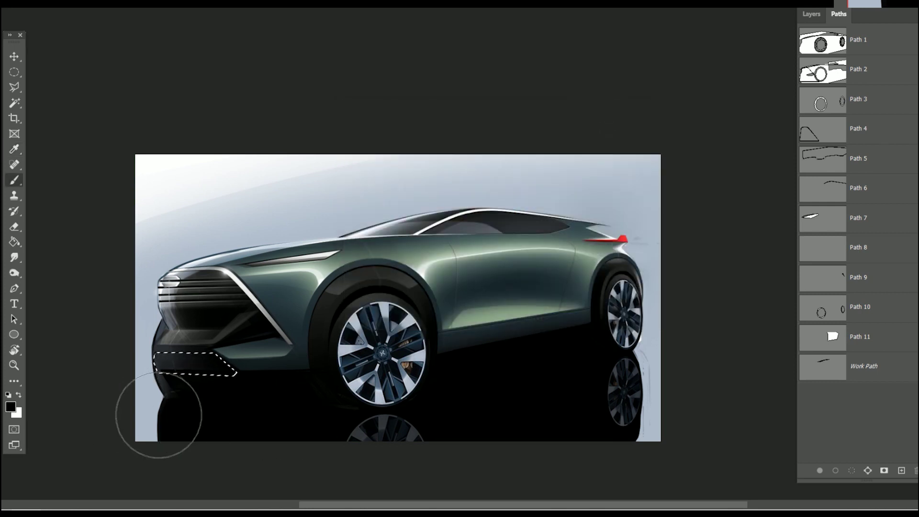
key(ctrl+d)
scroll(551, 402, down, 2)
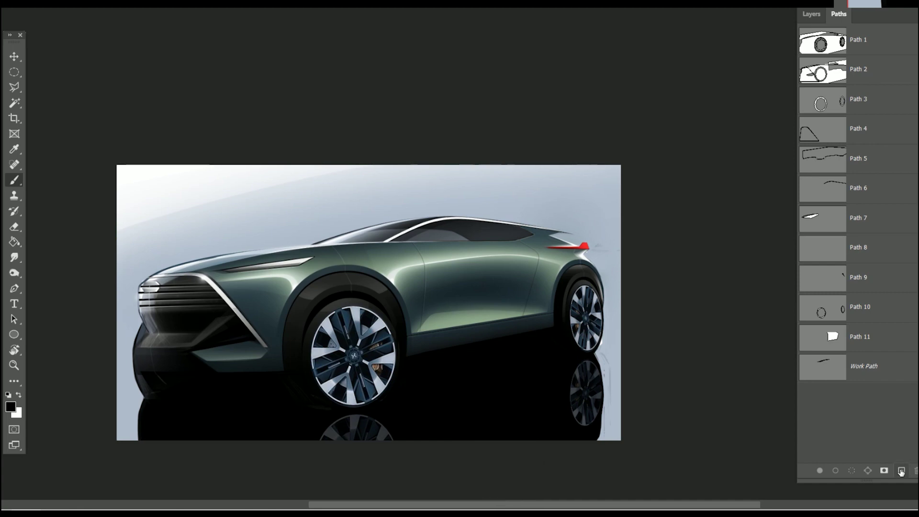
- Add a new layer above Layer 91 and set the foreground colour to pink-red #ff0066
key(F7)
click(901, 471)
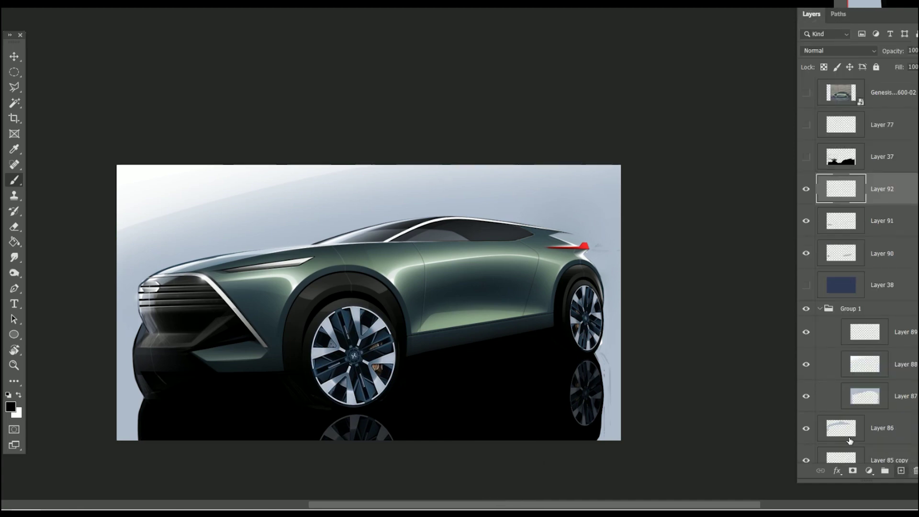
click(10, 407)
click(510, 152)
click(489, 139)
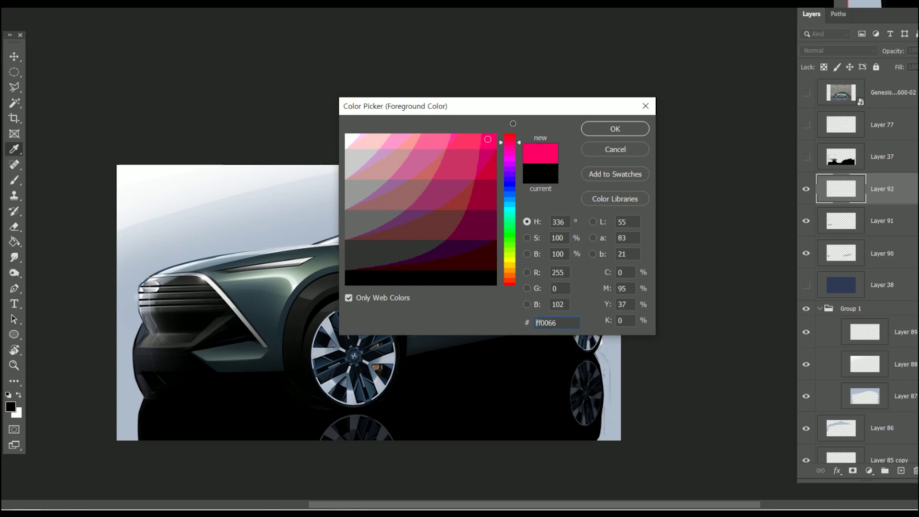
click(621, 127)
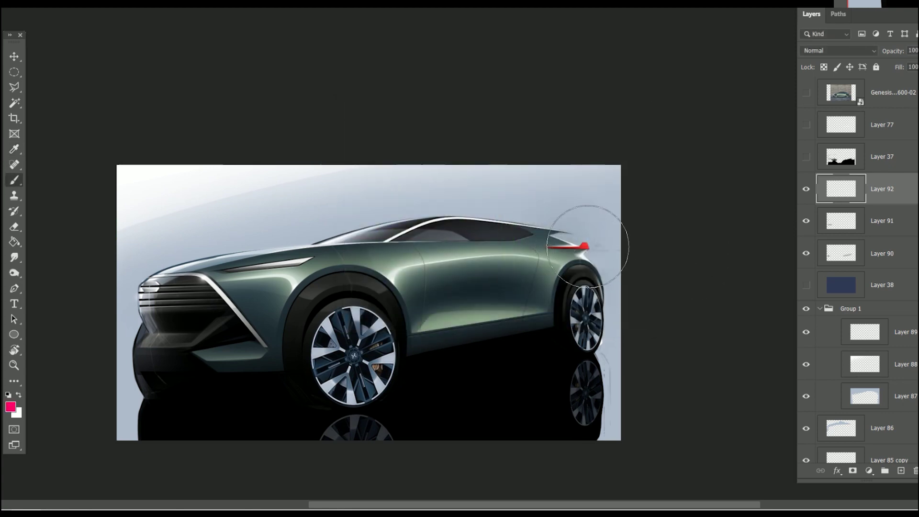
- Dab a large soft pink-red glow over the SUV's tail light
key(bracketleft)
key(bracketleft)
key(bracketleft)
scroll(596, 253, up, 2)
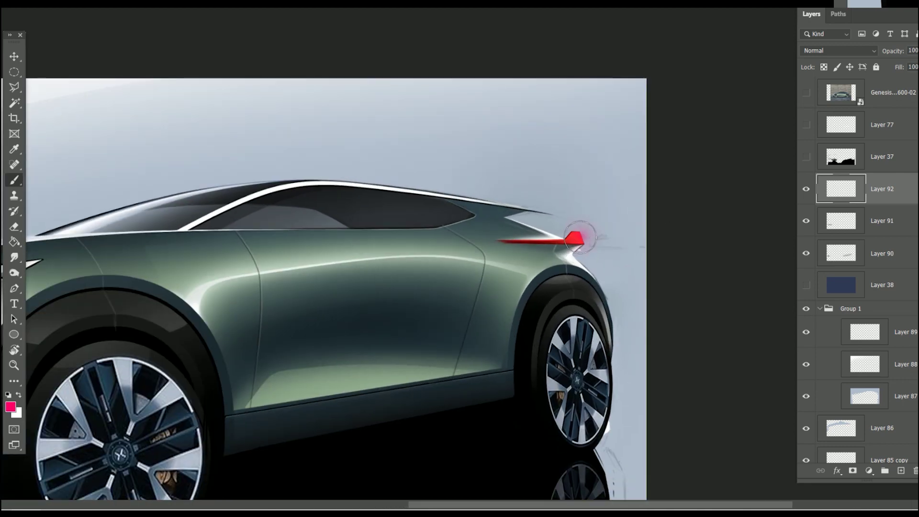
key(bracketright)
key(bracketright)
key(bracketright)
key(bracketright)
key(bracketright)
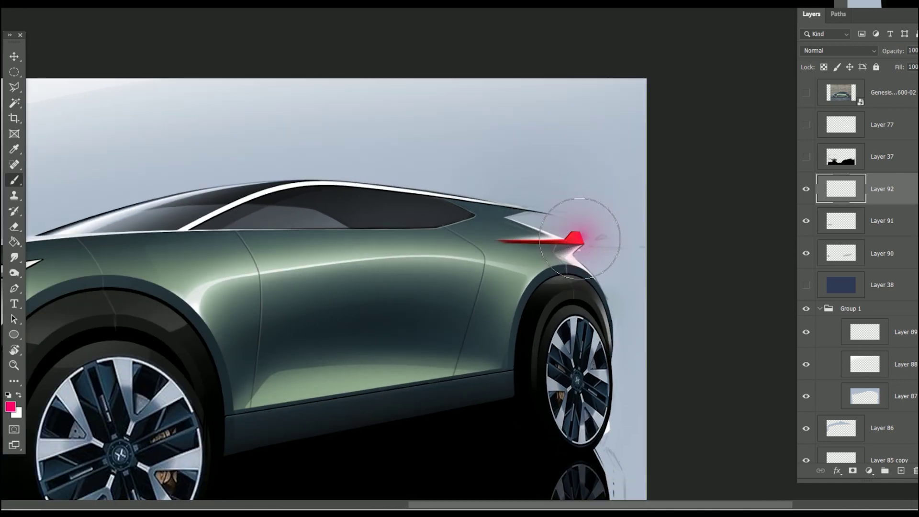
click(580, 239)
key(bracketleft)
key(bracketleft)
key(bracketleft)
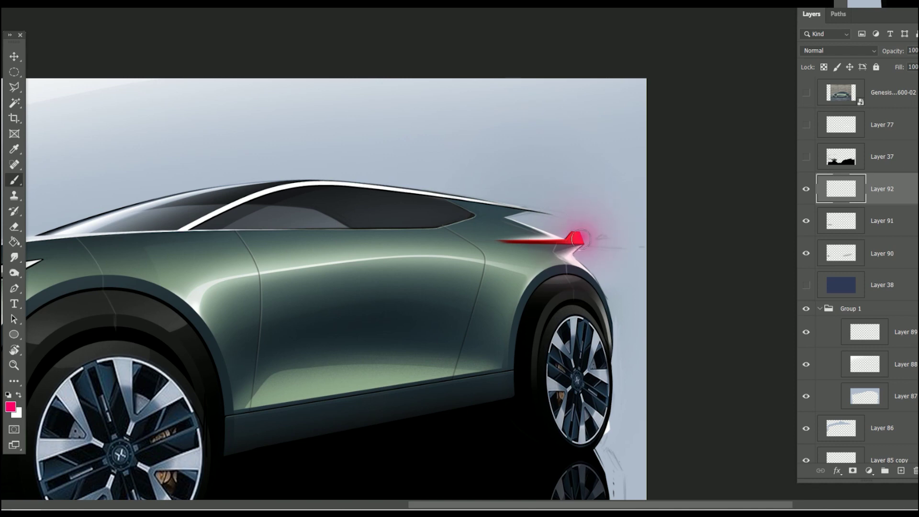
scroll(692, 348, down, 5)
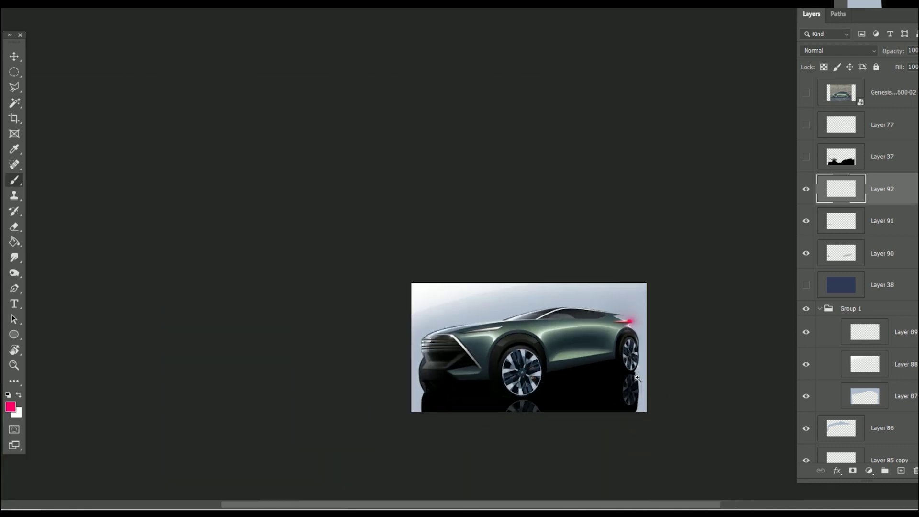
- Set Layer 92 opacity to 89% and sample a dark colour from the painting
click(916, 50)
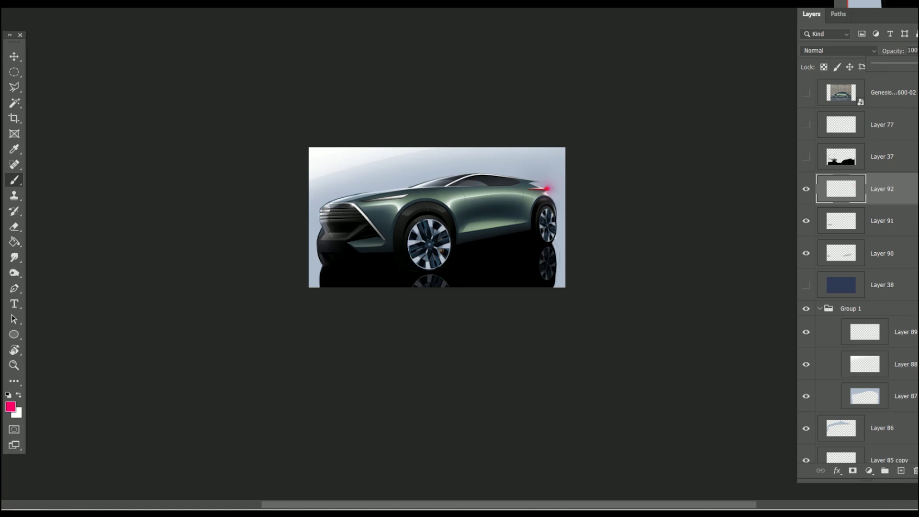
scroll(503, 388, up, 1)
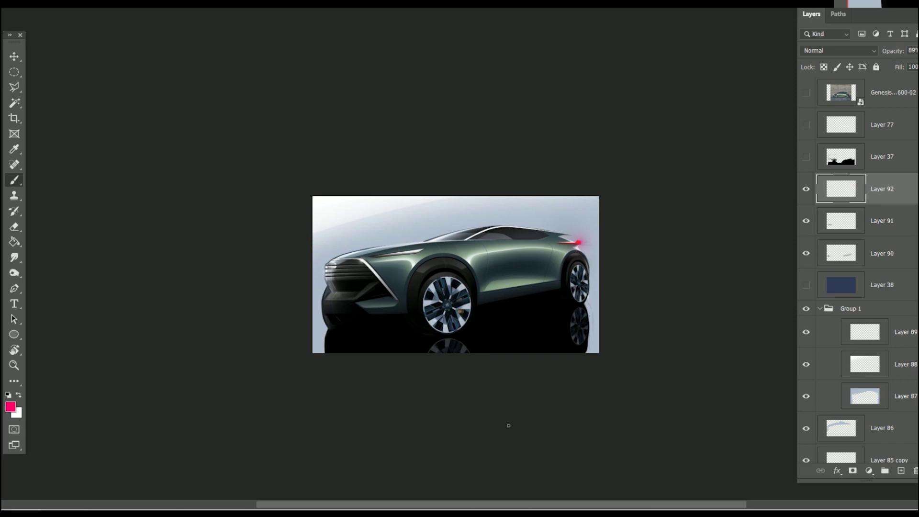
scroll(603, 315, up, 2)
scroll(530, 312, up, 1)
key(i)
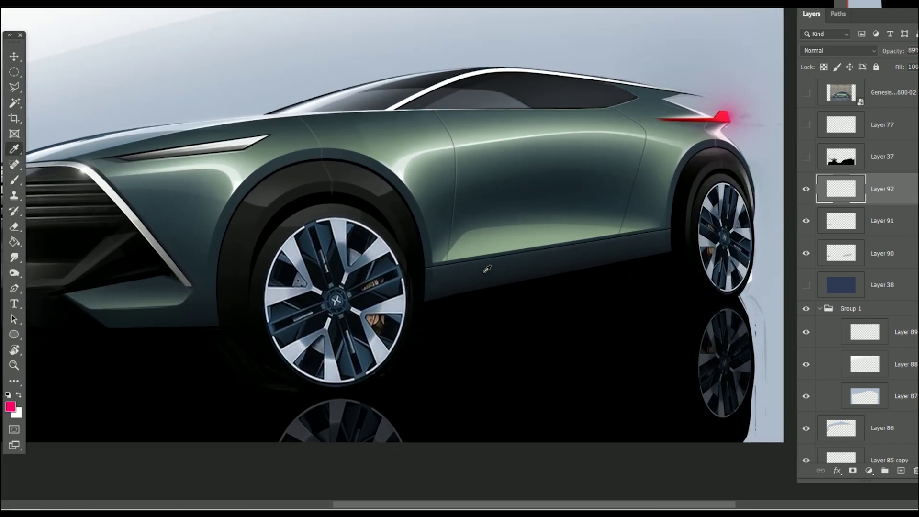
click(446, 292)
- Add empty Layer 93 above Layer 92 and choose the Soft Round brush preset
key(b)
click(901, 470)
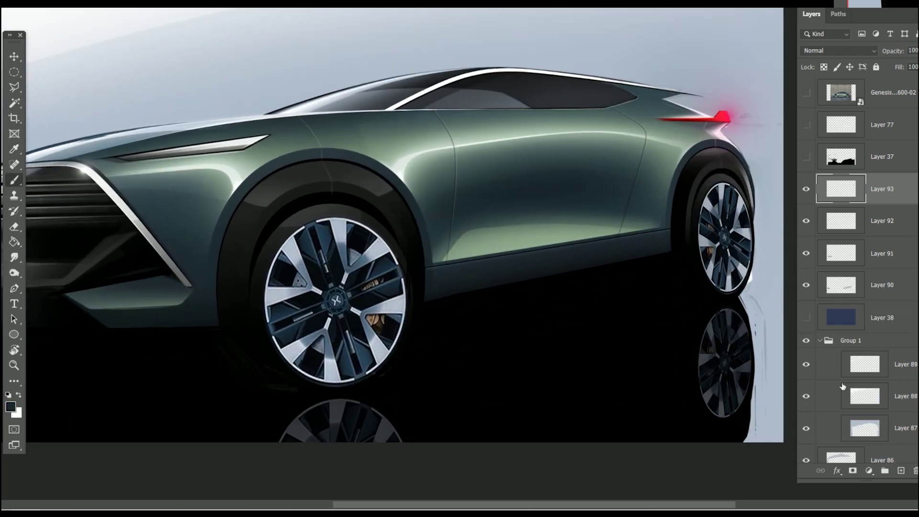
right_click(391, 355)
double_click(359, 342)
scroll(582, 261, down, 1)
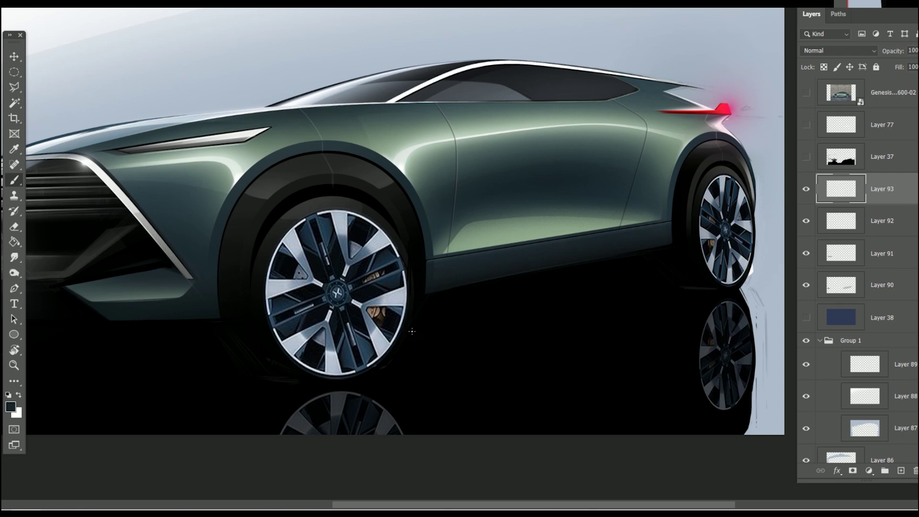
scroll(310, 380, left, 5)
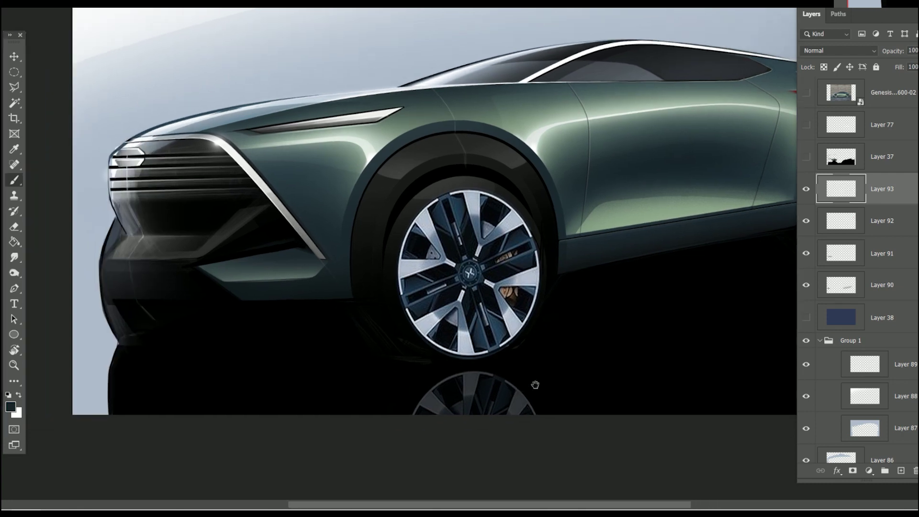
drag(627, 384, 418, 380)
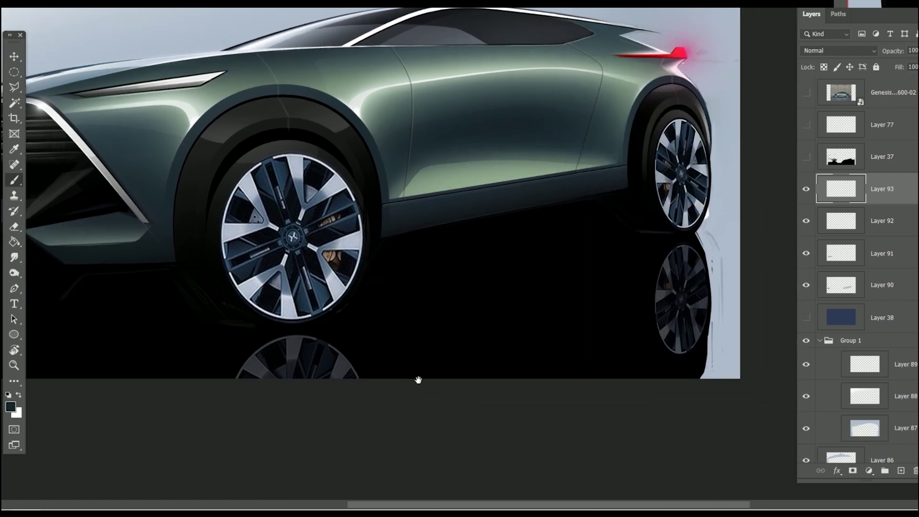